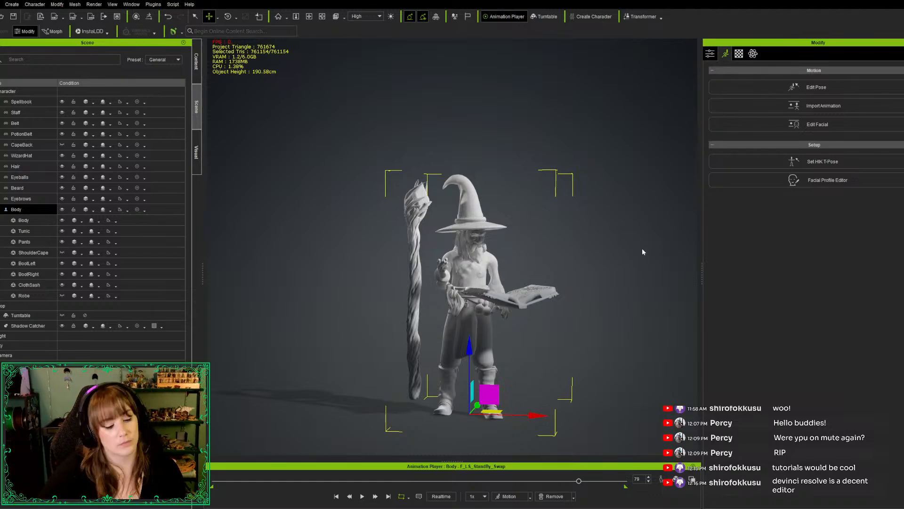
Enter pose editing for the wizard's body, converting the current animation frame into an editable pose
key(x)
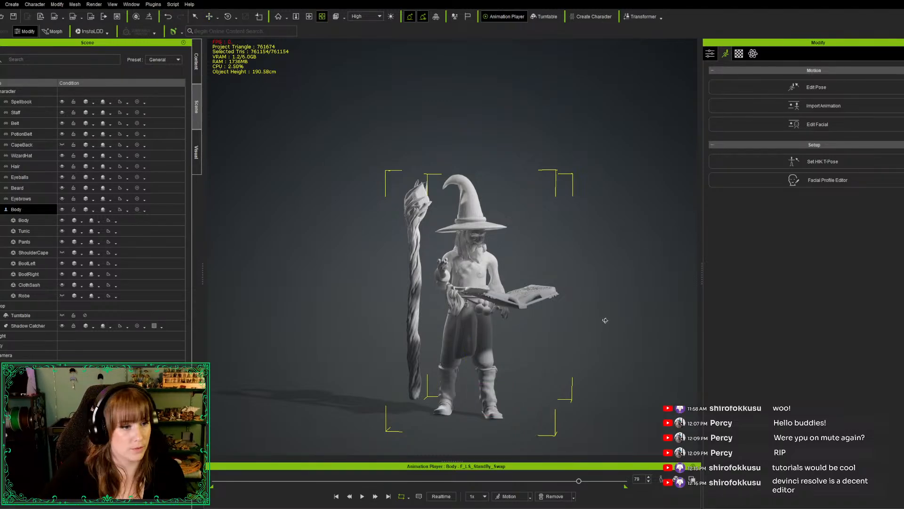
scroll(591, 298, up, 4)
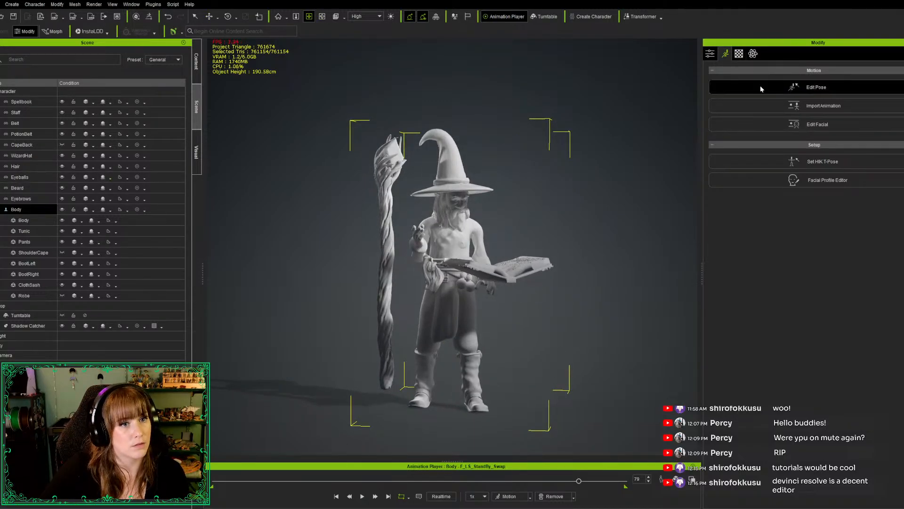
click(457, 272)
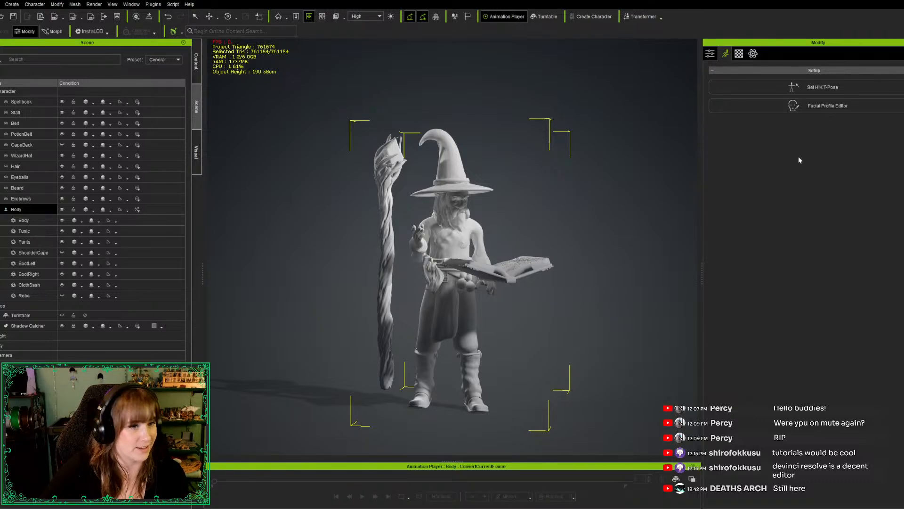
key(e)
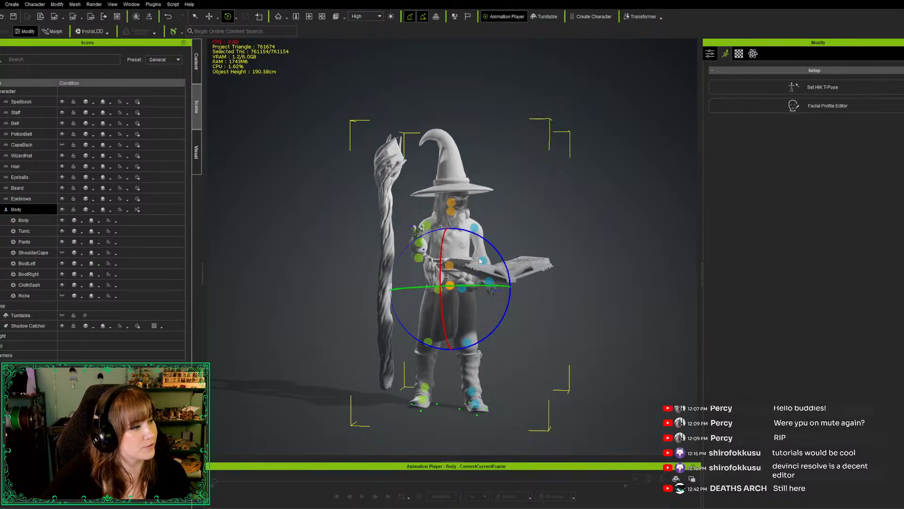
Move the wizard's right wrist joint out from in front of the chest to the shaft of the staff
click(419, 243)
key(e)
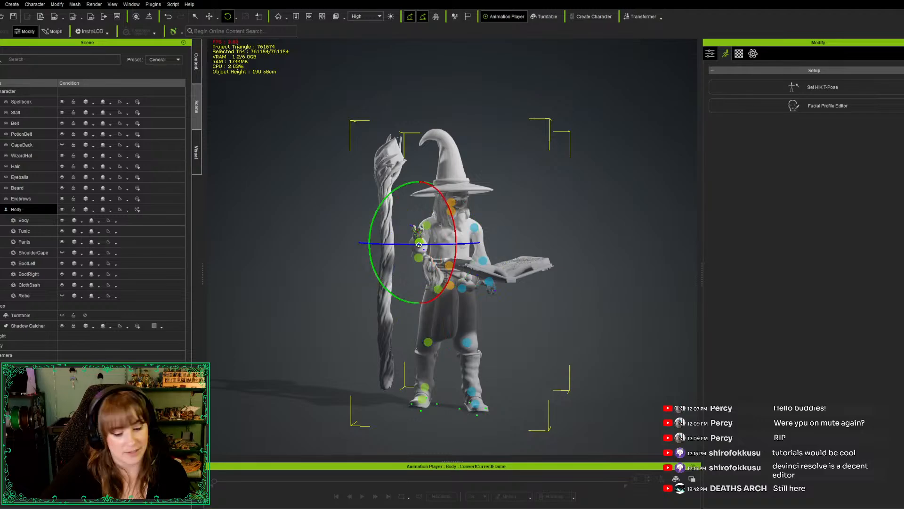
key(w)
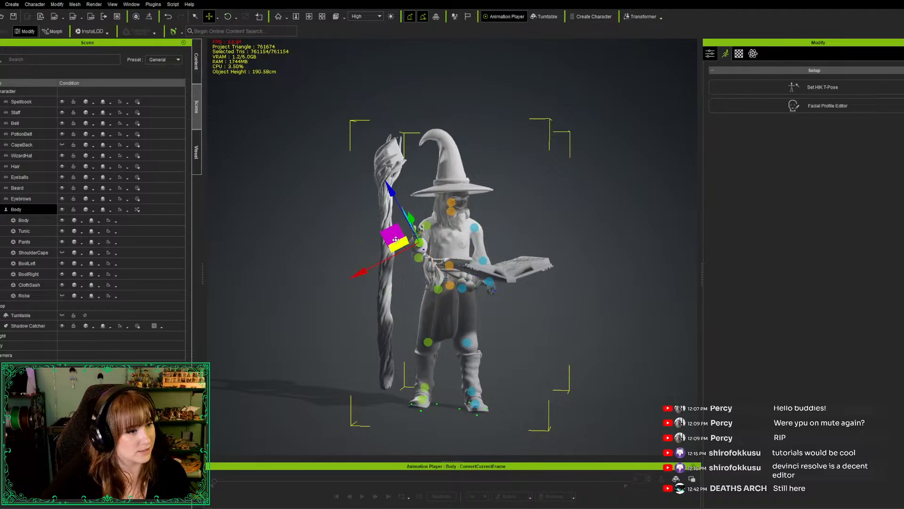
key(w)
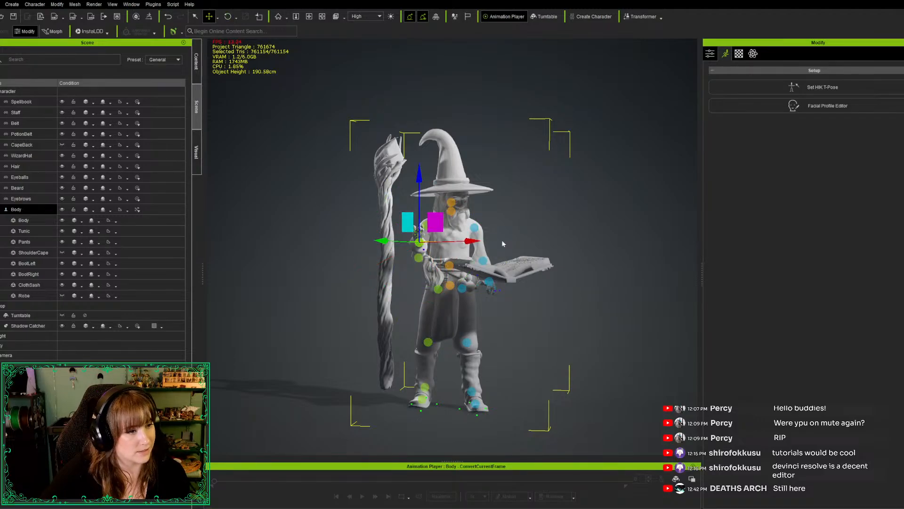
alt+drag(560, 294, 581, 298)
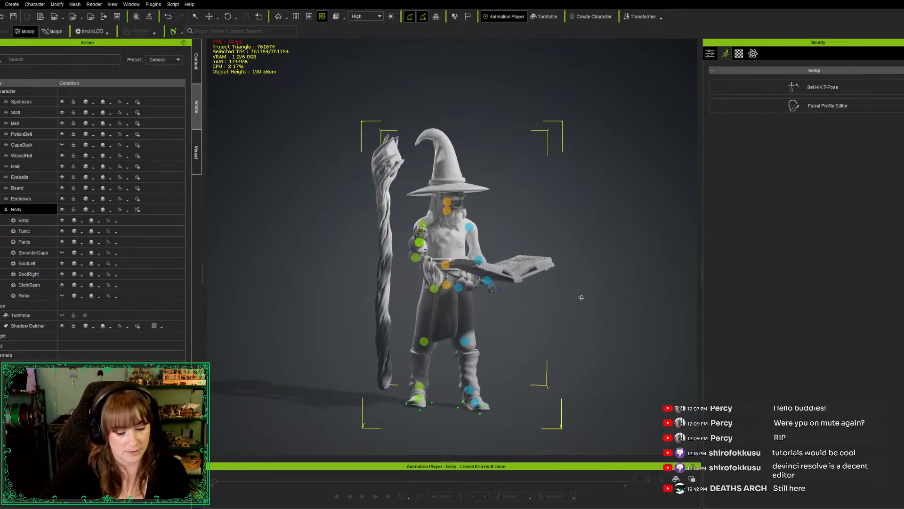
click(411, 245)
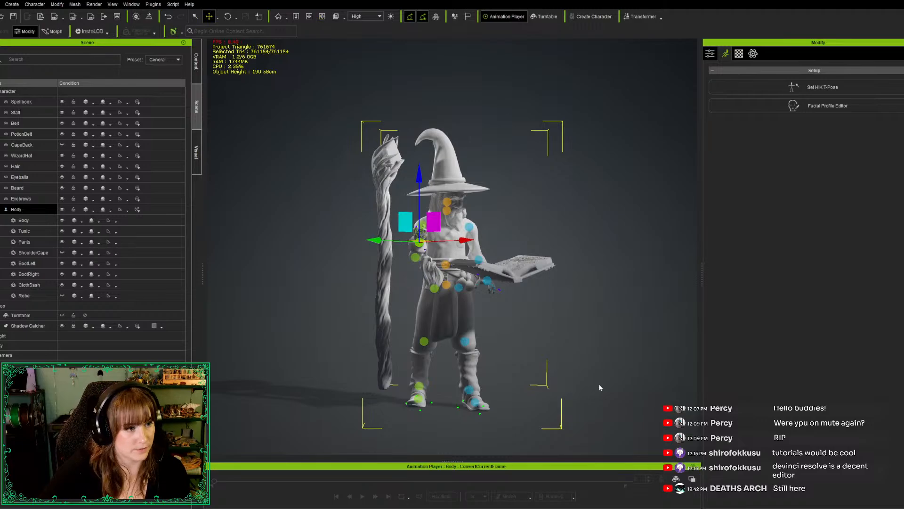
key(alt)
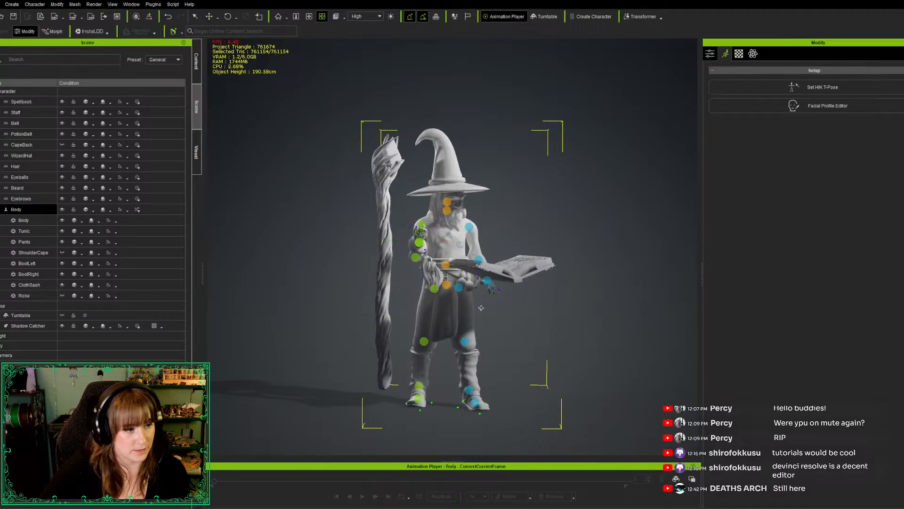
alt+drag(481, 307, 434, 255)
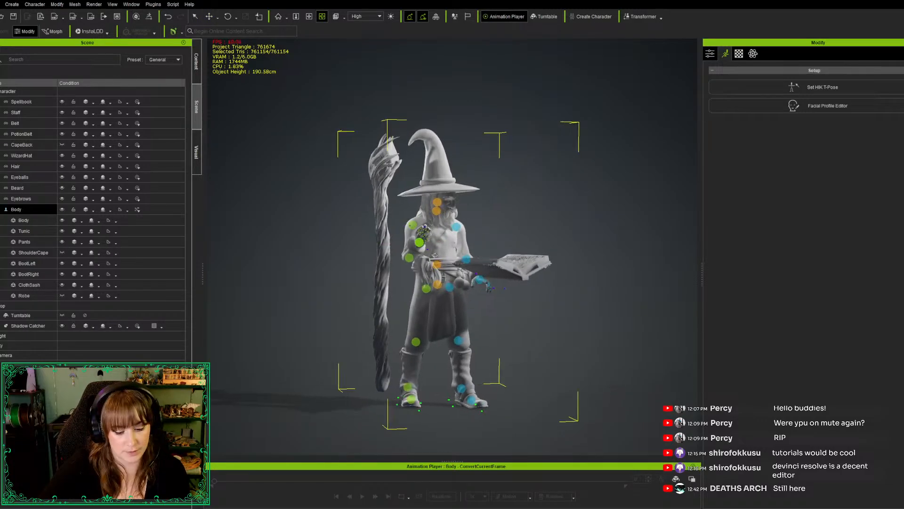
scroll(434, 255, up, 5)
scroll(400, 226, down, 5)
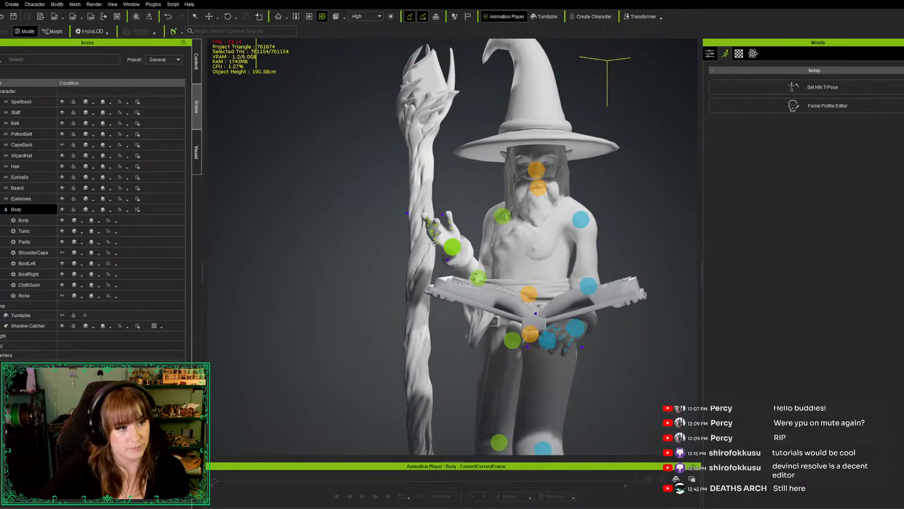
scroll(434, 243, up, 5)
scroll(434, 244, down, 5)
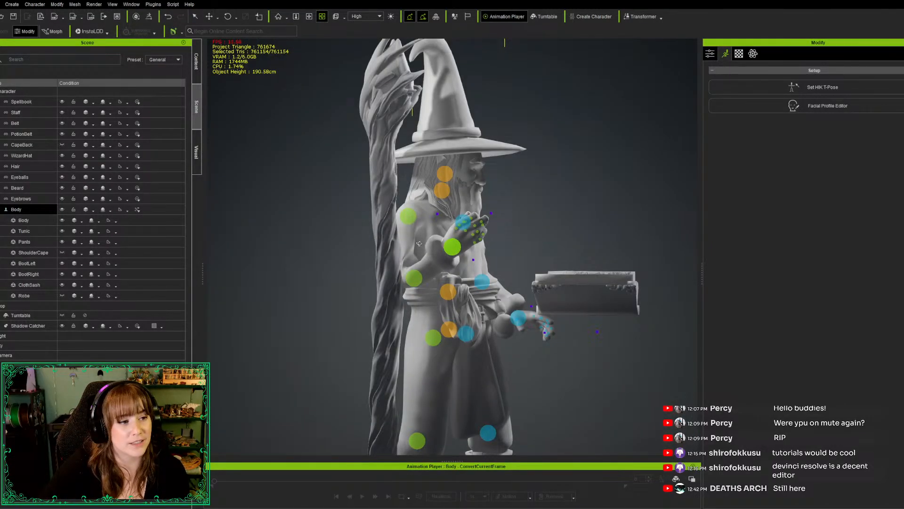
key(e)
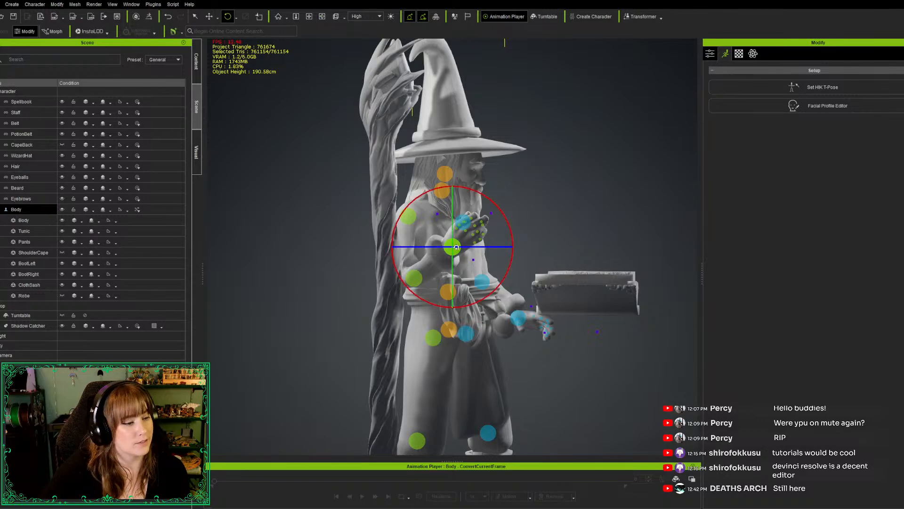
key(w)
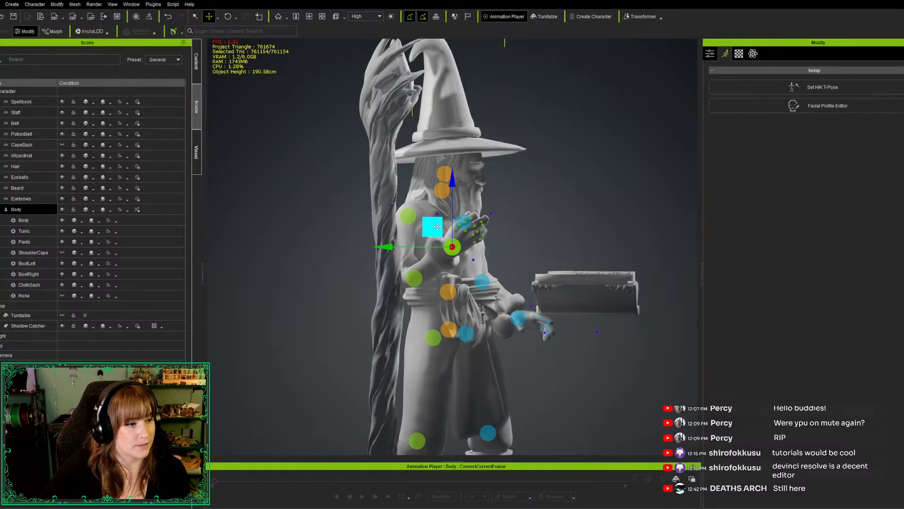
drag(433, 227, 354, 240)
alt+drag(553, 368, 375, 367)
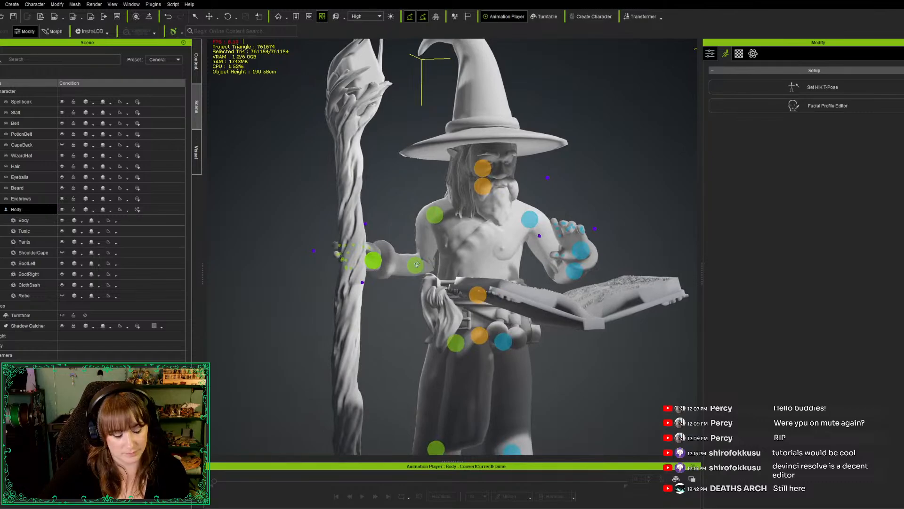
Nudge the wizard's right elbow joint slightly to adjust the bend of the staff-side arm
key(w)
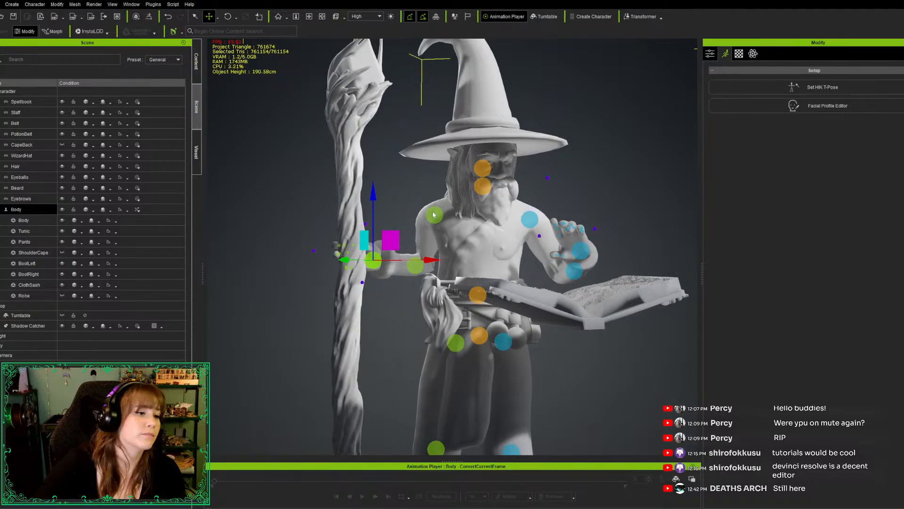
click(418, 268)
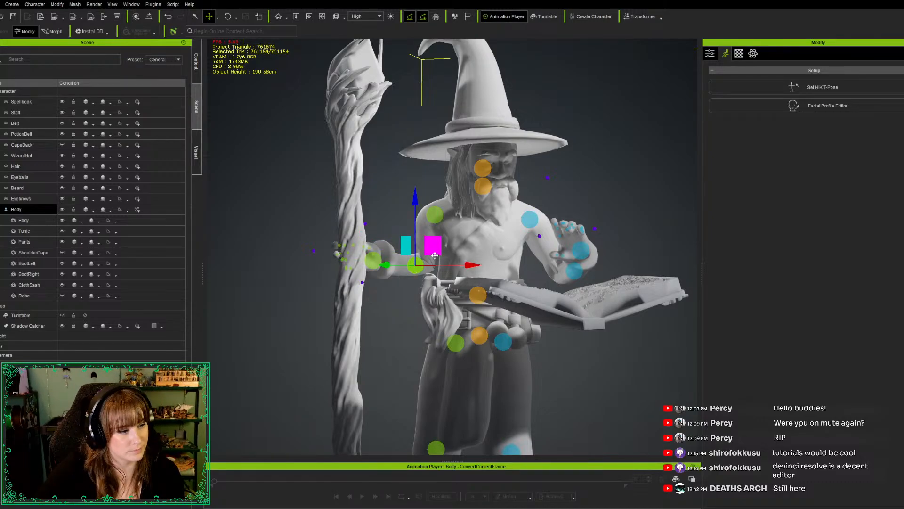
drag(435, 255, 433, 255)
Move the wizard's right wrist joint forward and outward so the arm extends past the staff
key(x)
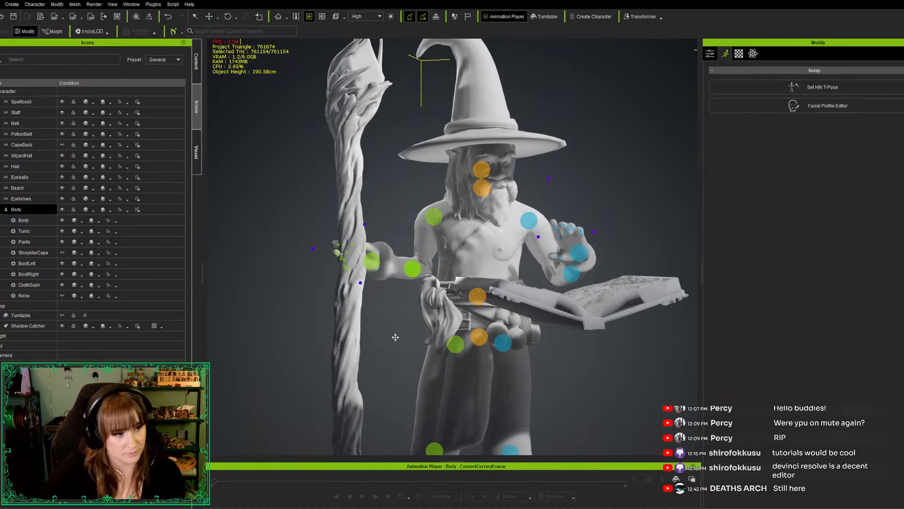
drag(375, 355, 471, 419)
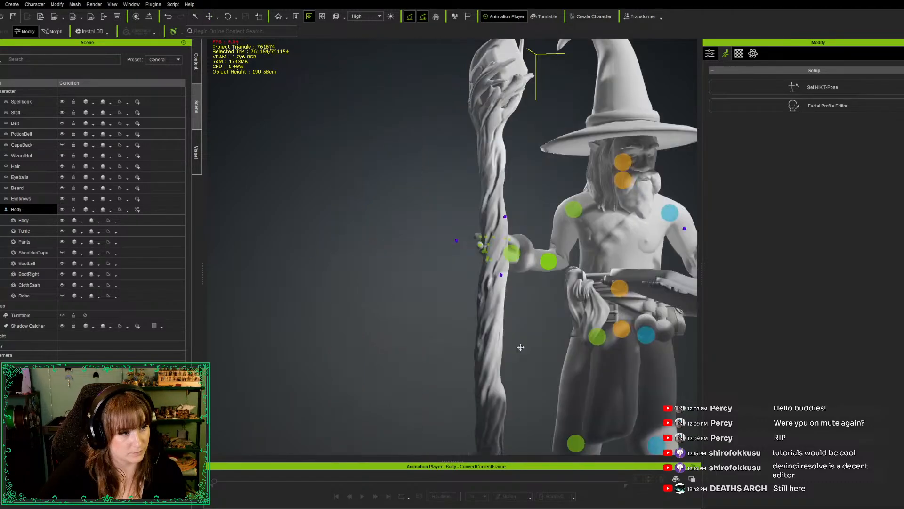
key(c)
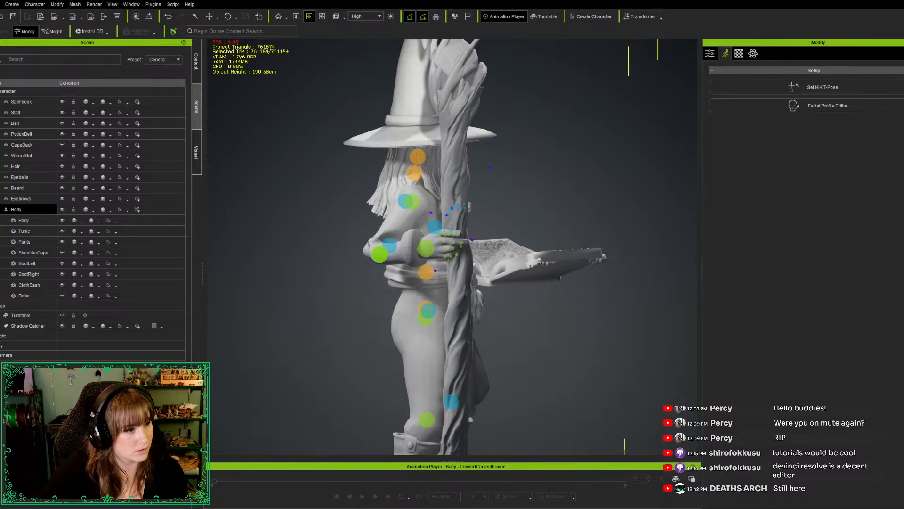
key(w)
click(427, 251)
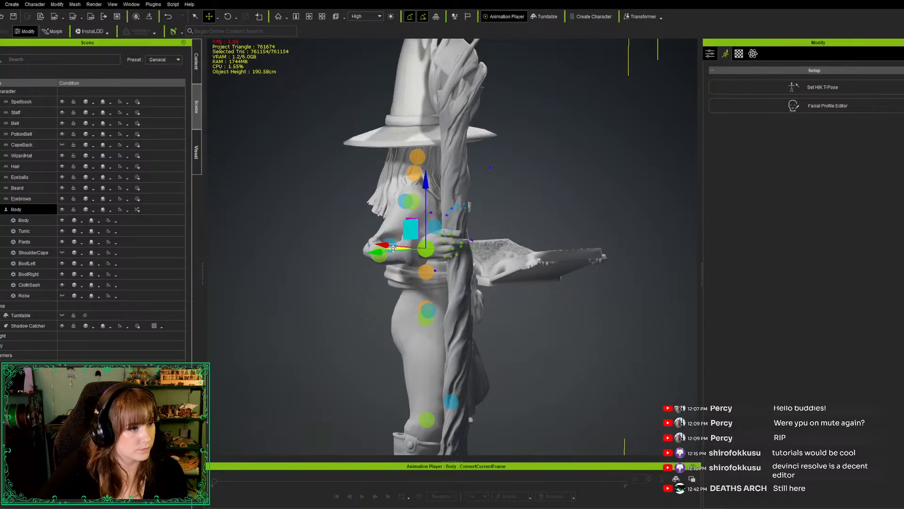
drag(408, 248, 431, 250)
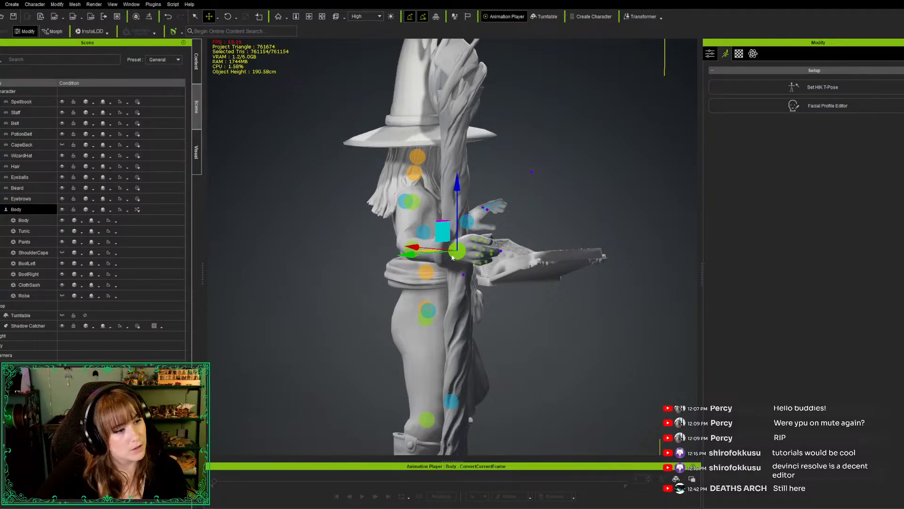
alt+drag(605, 354, 467, 335)
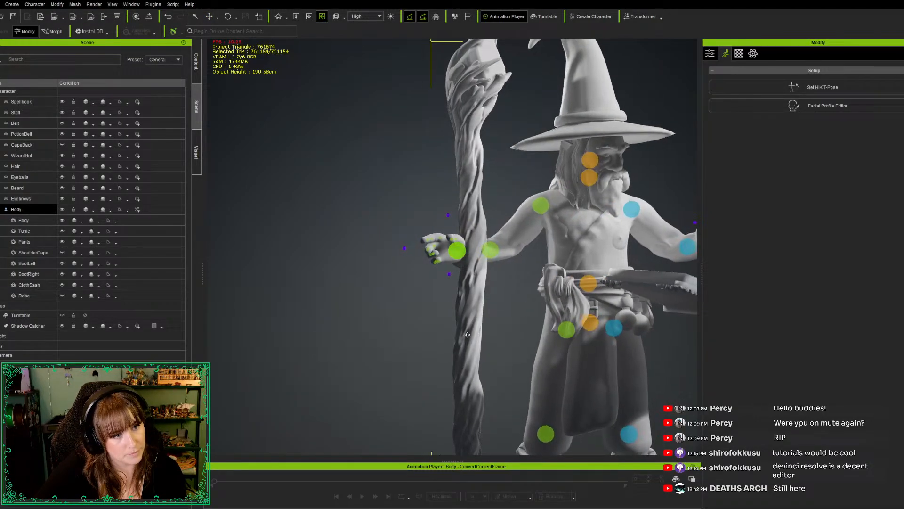
Stretch the staff vertically to a height of about 190 cm
scroll(504, 325, down, 5)
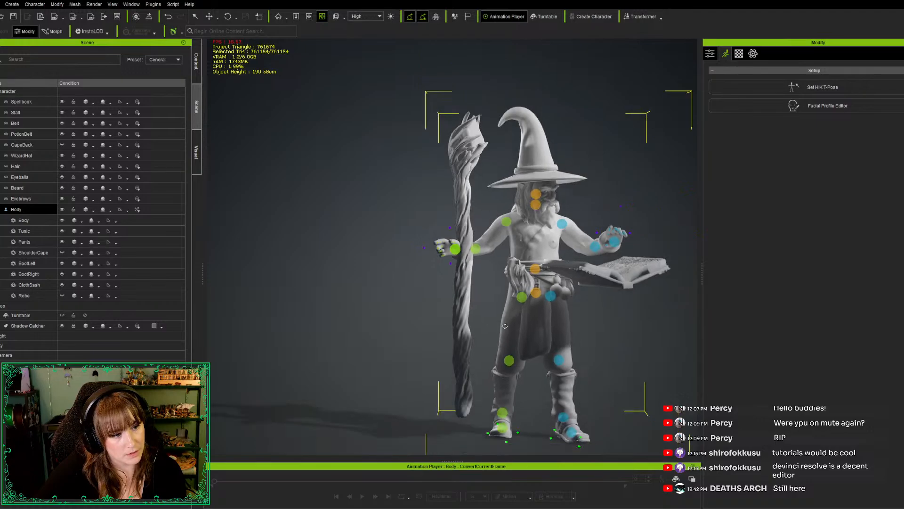
scroll(478, 341, down, 2)
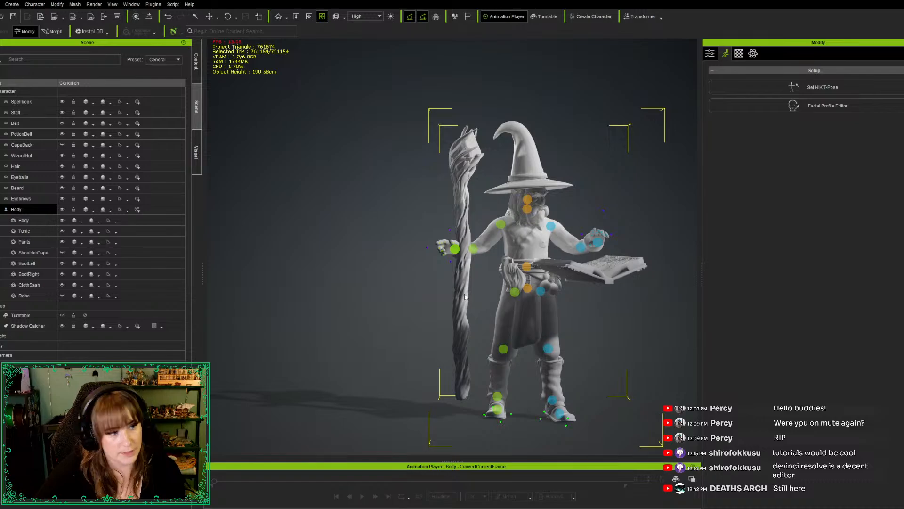
click(467, 190)
key(w)
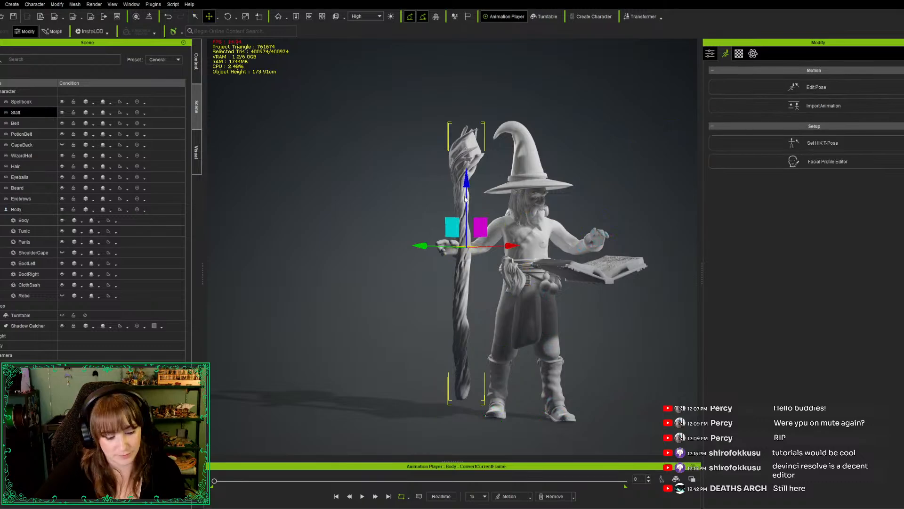
key(e)
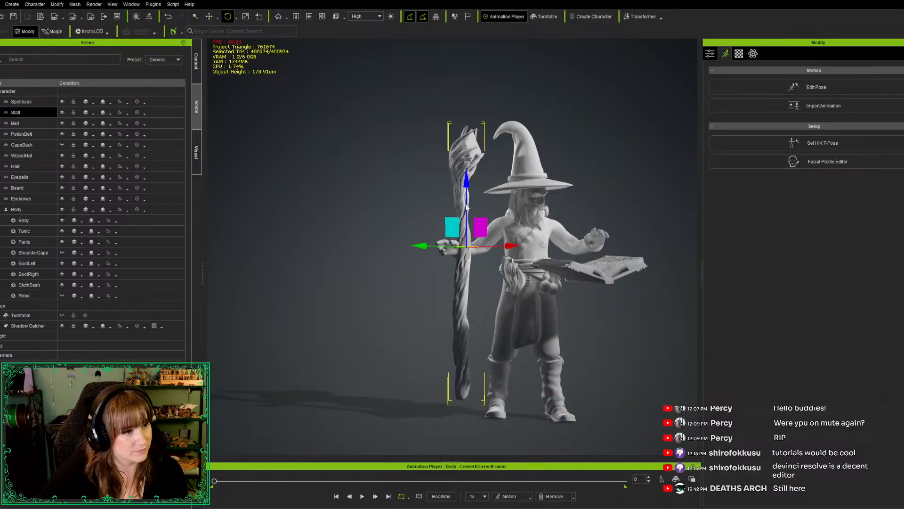
key(r)
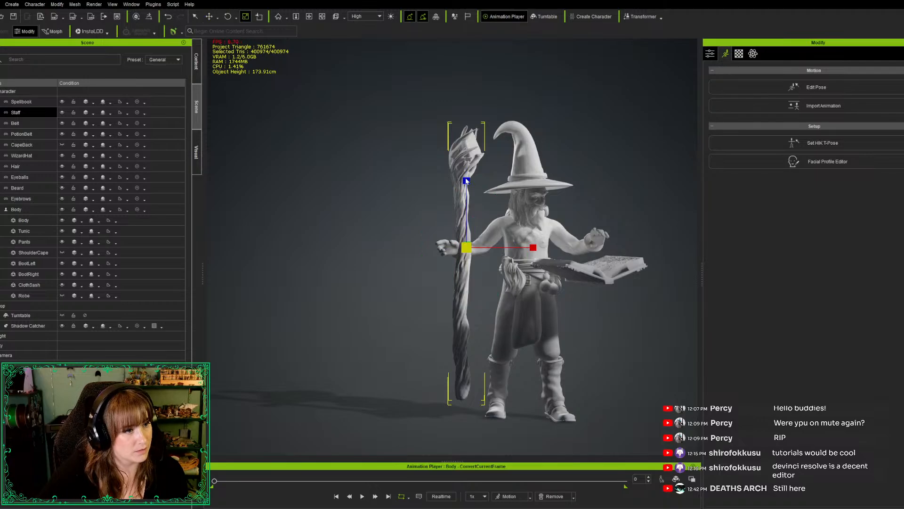
drag(466, 181, 468, 173)
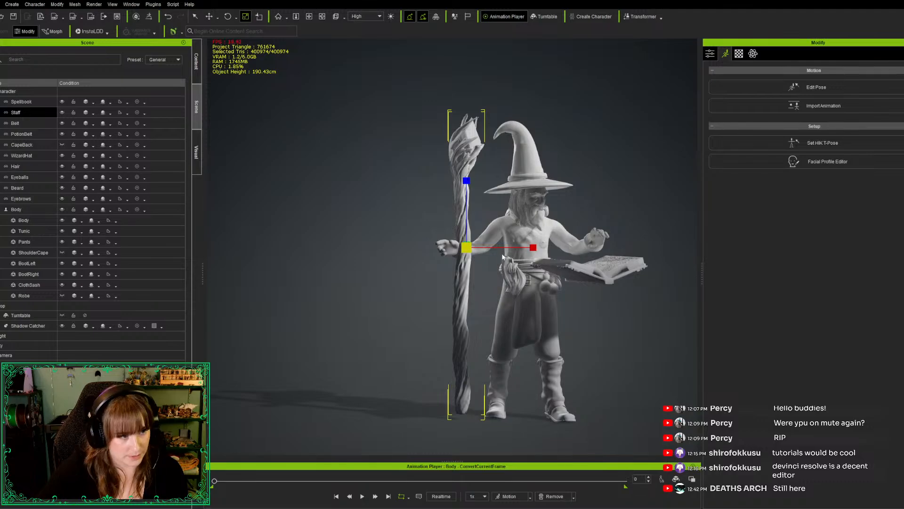
Move the staff horizontally, away from the body, into the wizard's outstretched right hand
key(w)
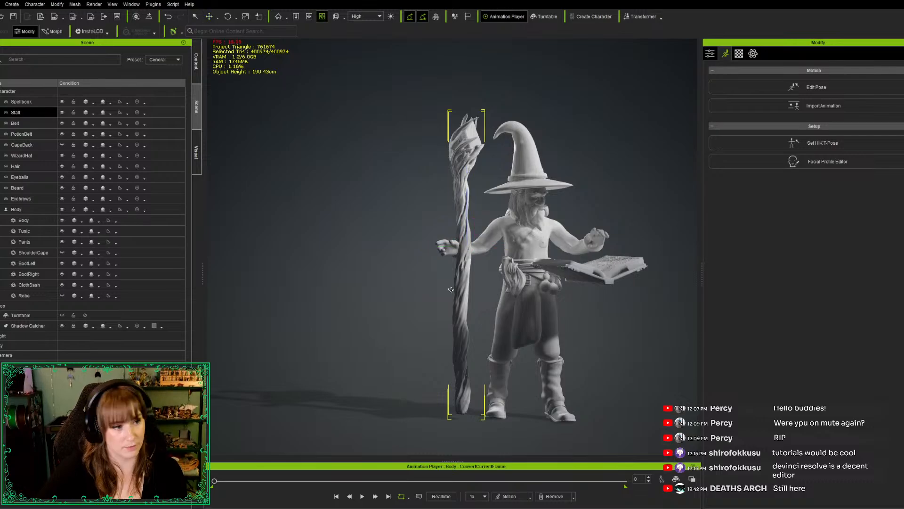
alt+drag(398, 299, 392, 349)
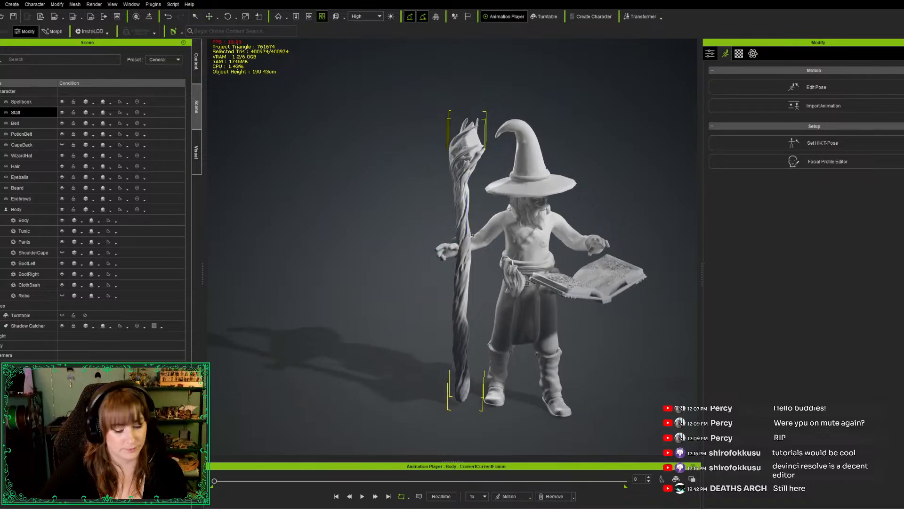
key(w)
drag(469, 241, 458, 243)
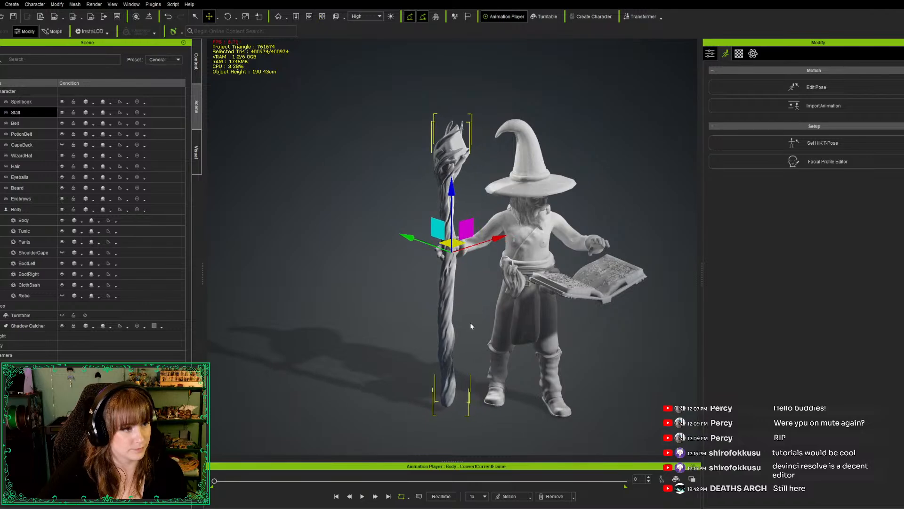
key(w)
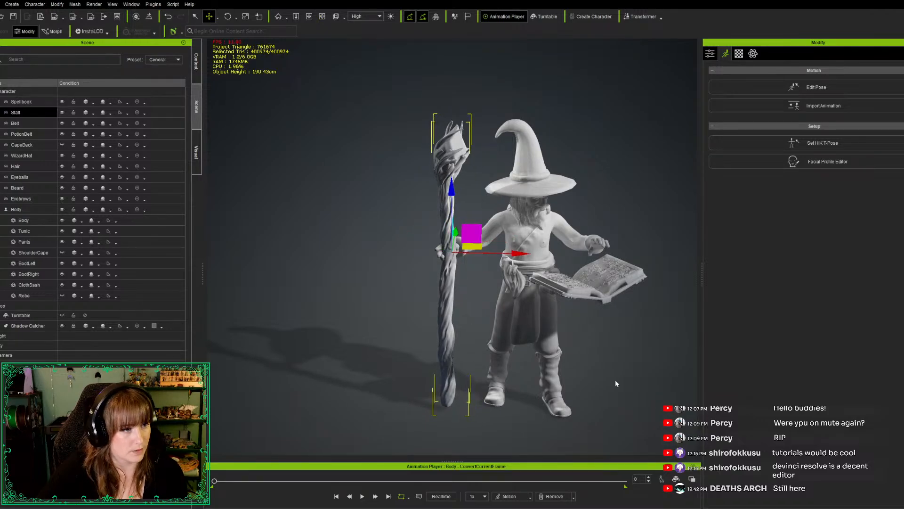
alt+drag(632, 396, 646, 348)
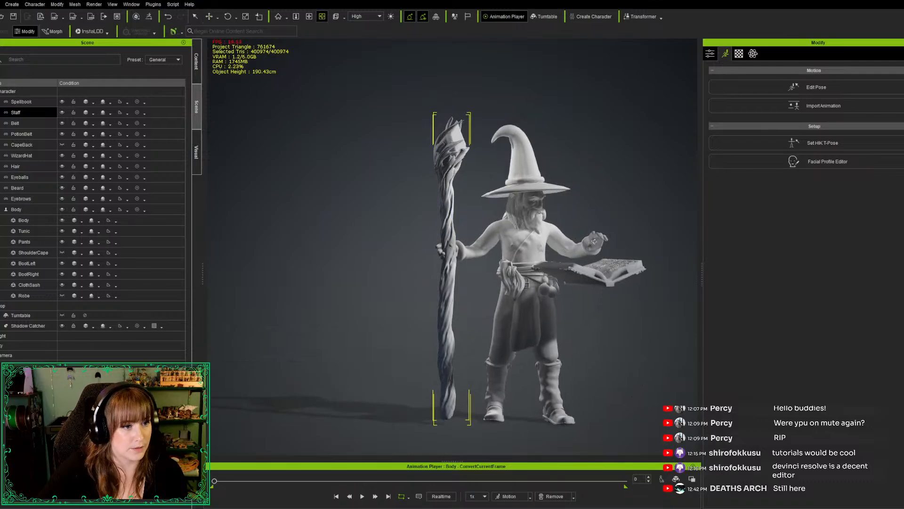
Rotate the wizard's left hand palm up and swing its fingers forward over the spellbook
click(29, 210)
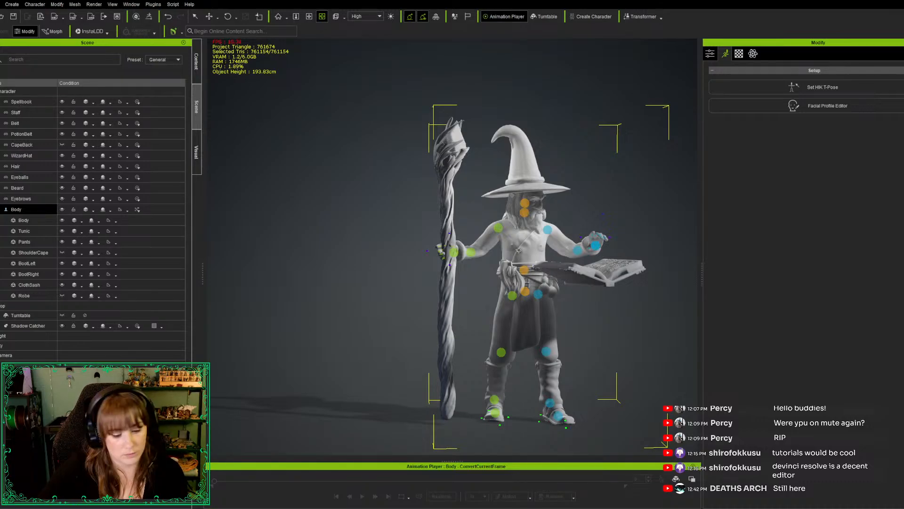
key(e)
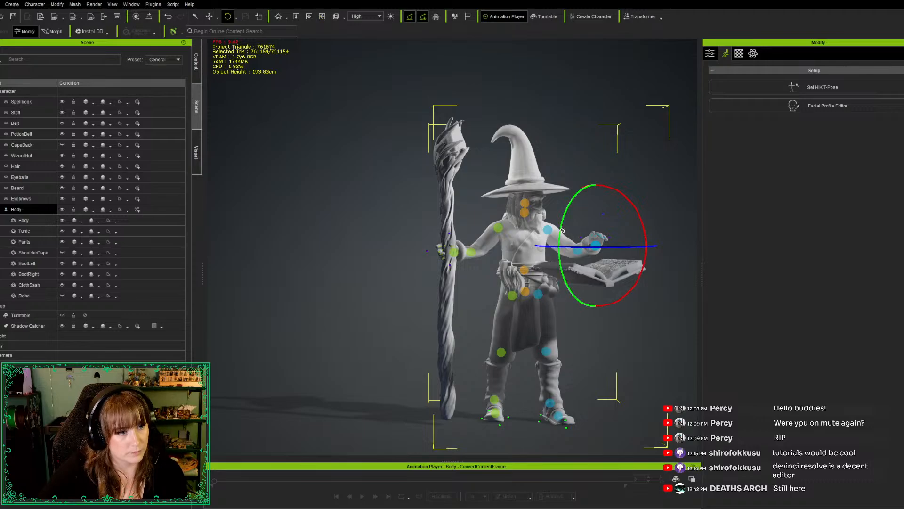
drag(565, 223, 614, 183)
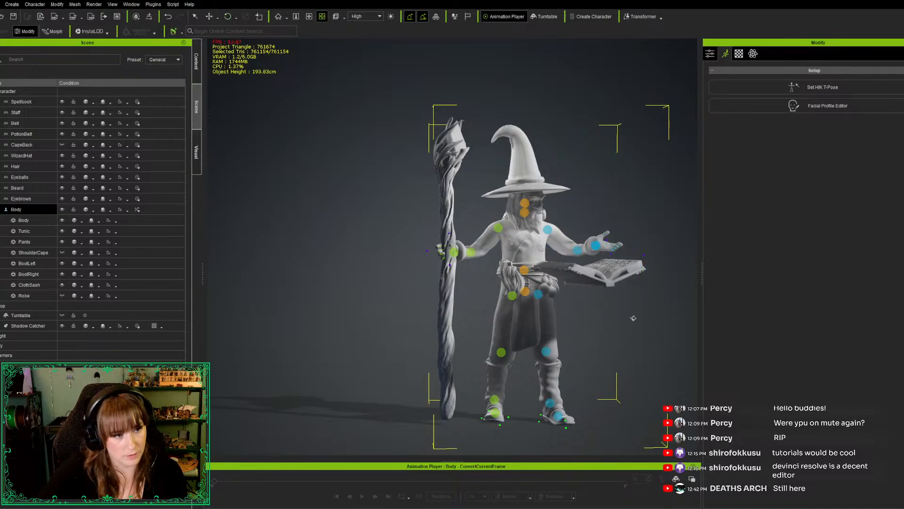
alt+drag(633, 341, 602, 222)
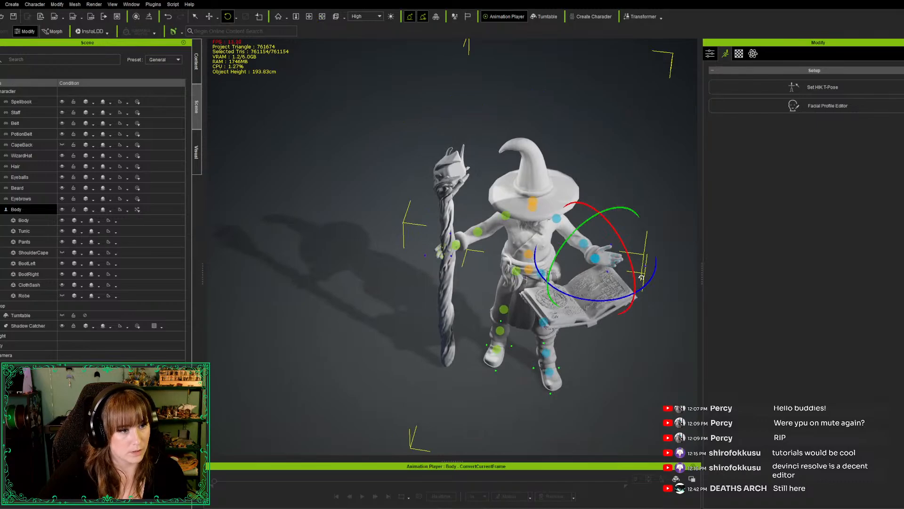
drag(622, 297, 602, 305)
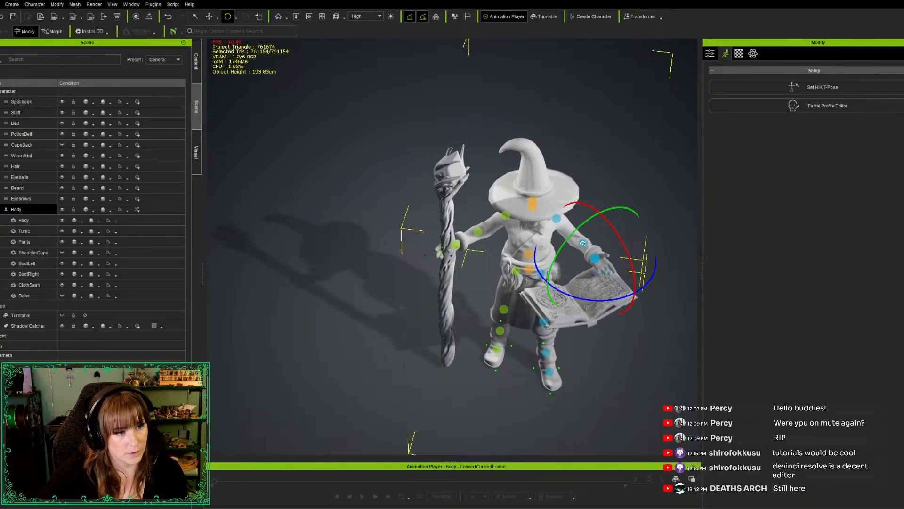
Move the wizard's left elbow joint inward and slightly down so the forearm sits closer to the torso
key(w)
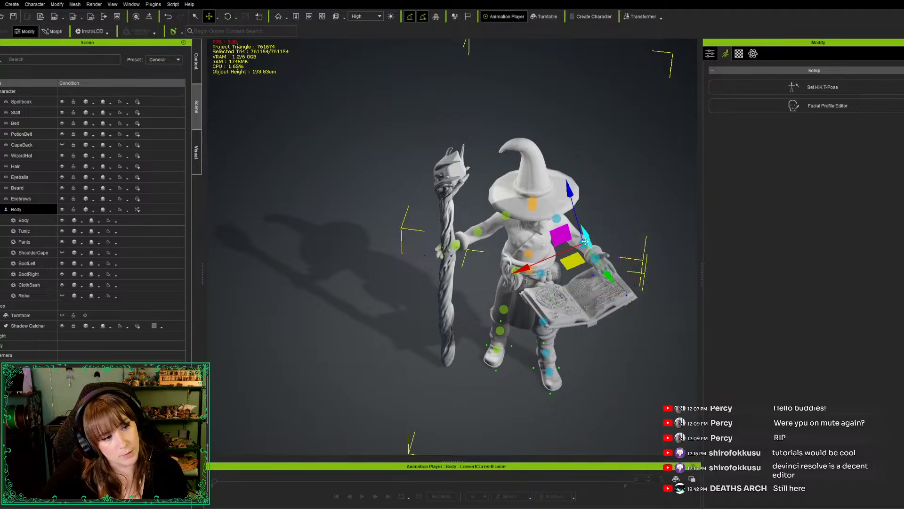
drag(569, 267, 562, 267)
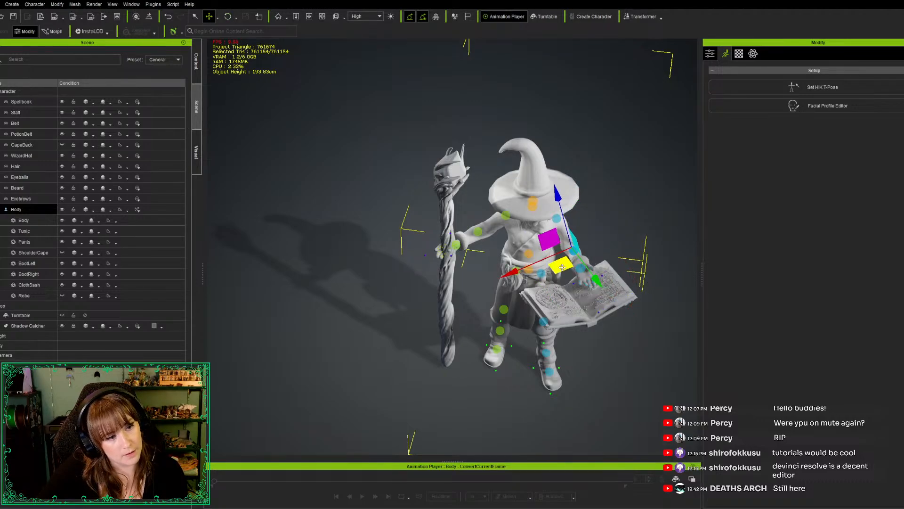
alt+drag(489, 425, 613, 342)
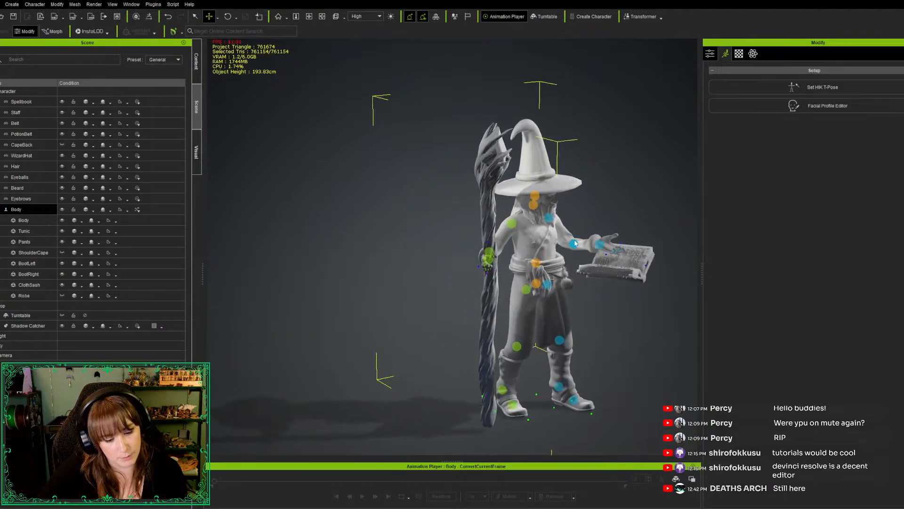
drag(575, 249, 566, 251)
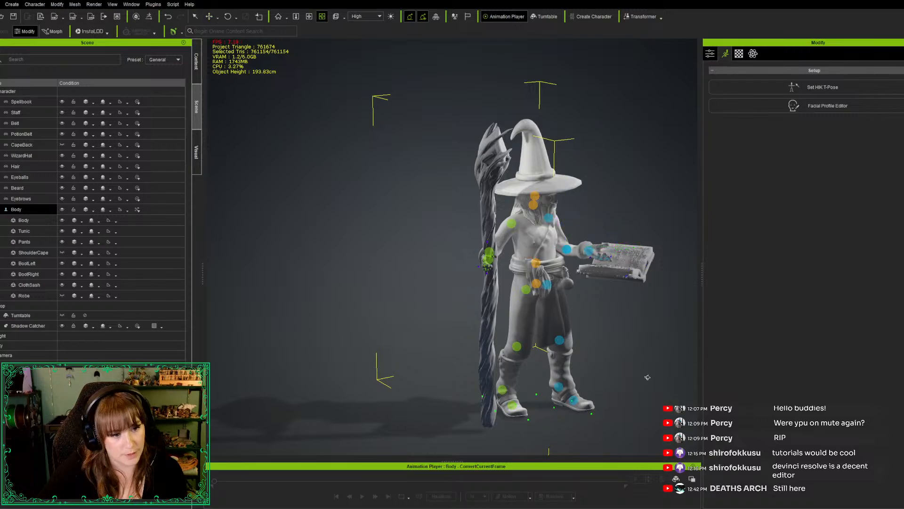
alt+drag(646, 378, 578, 348)
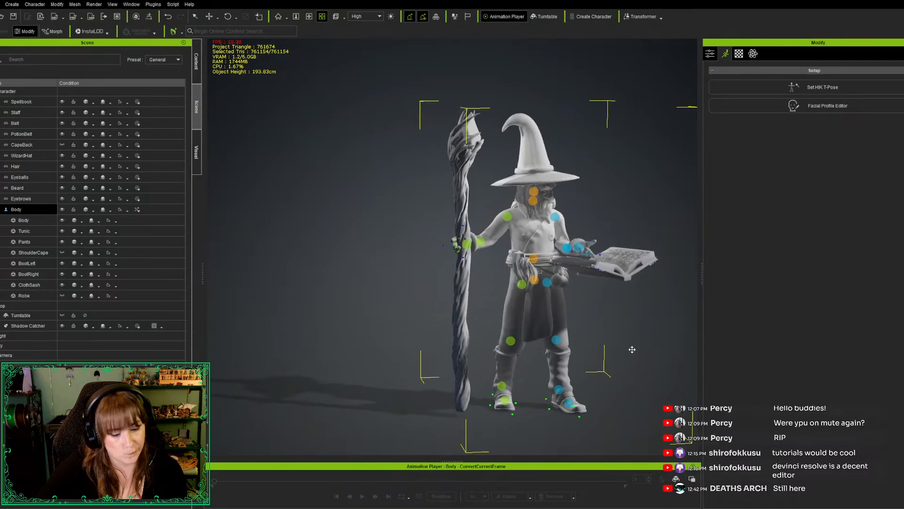
alt+middle_drag(631, 350, 569, 350)
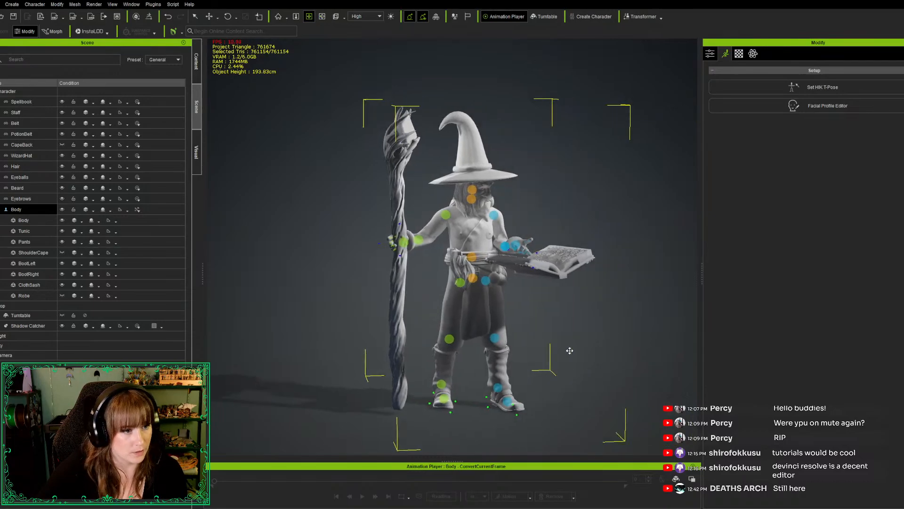
key(w)
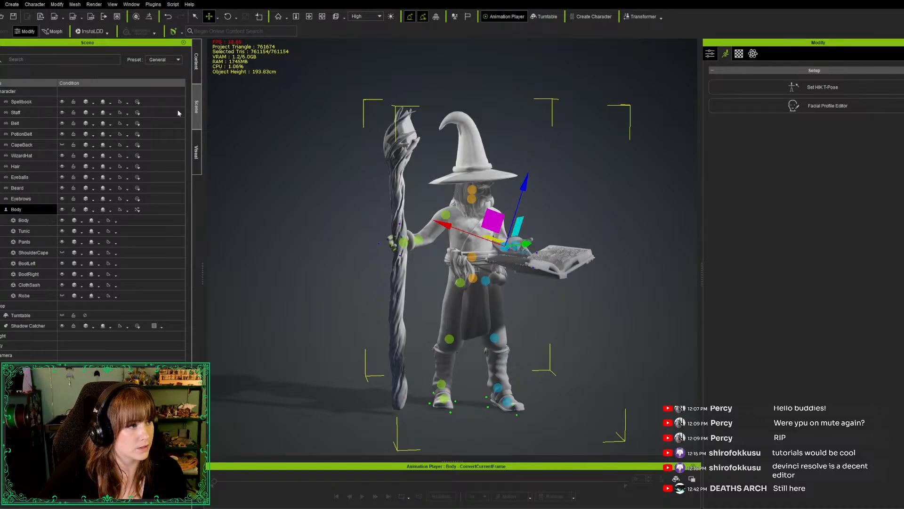
Shift the spellbook slightly horizontally and raise it above the wizard's left hand
key(q)
click(553, 266)
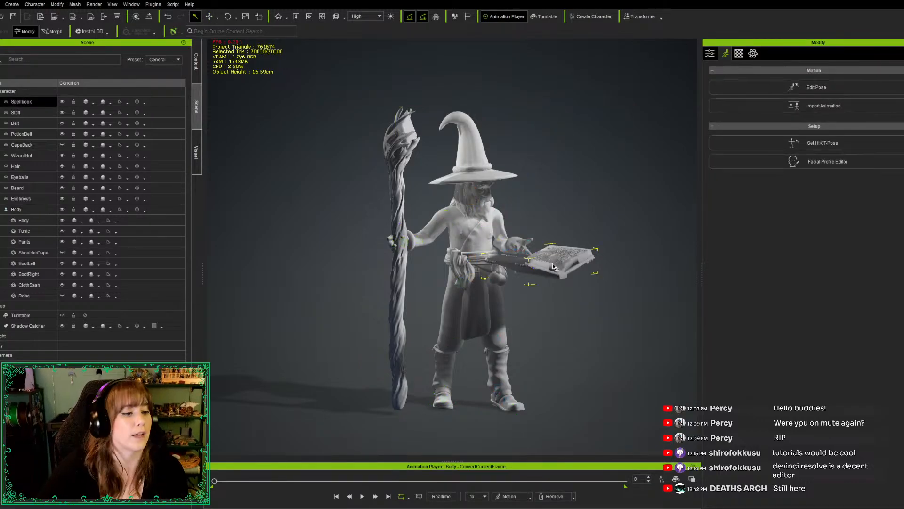
key(e)
key(w)
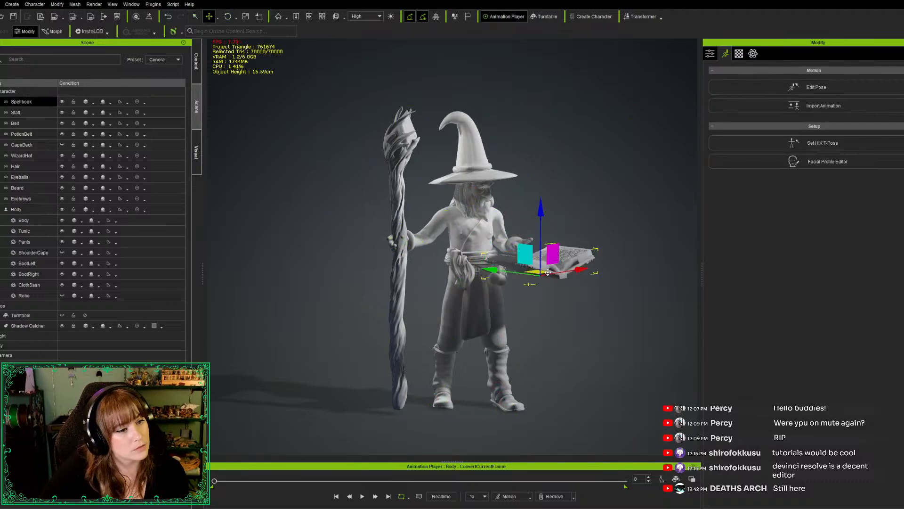
drag(534, 272, 534, 268)
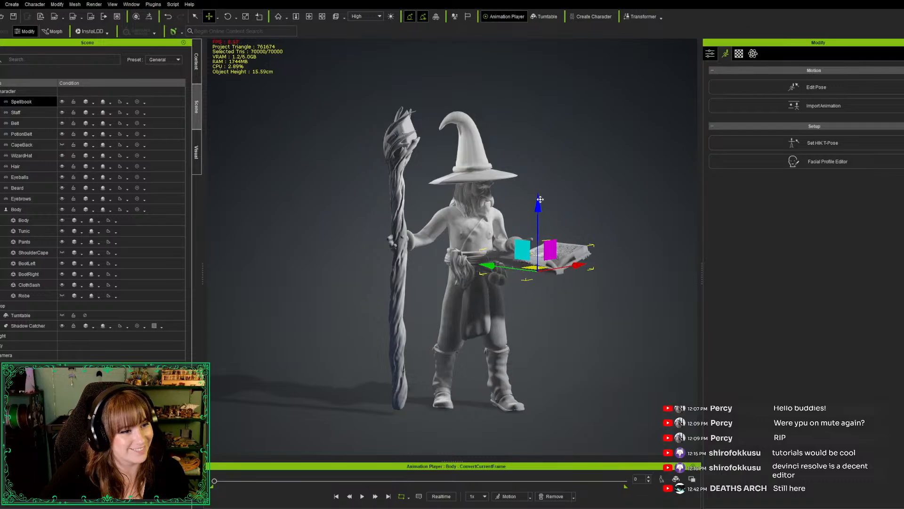
drag(537, 198, 537, 193)
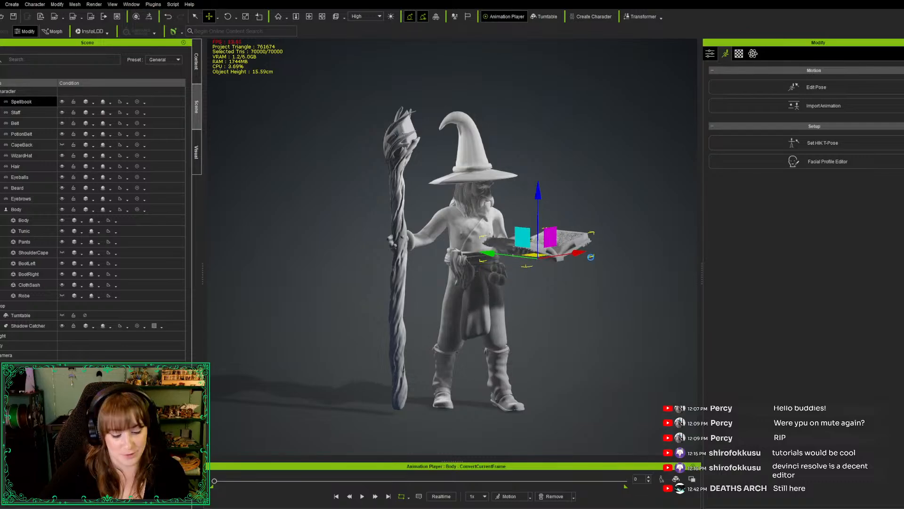
Move the spellbook horizontally toward the wizard's body and the staff side, placing it over the left palm
alt+drag(581, 310, 438, 449)
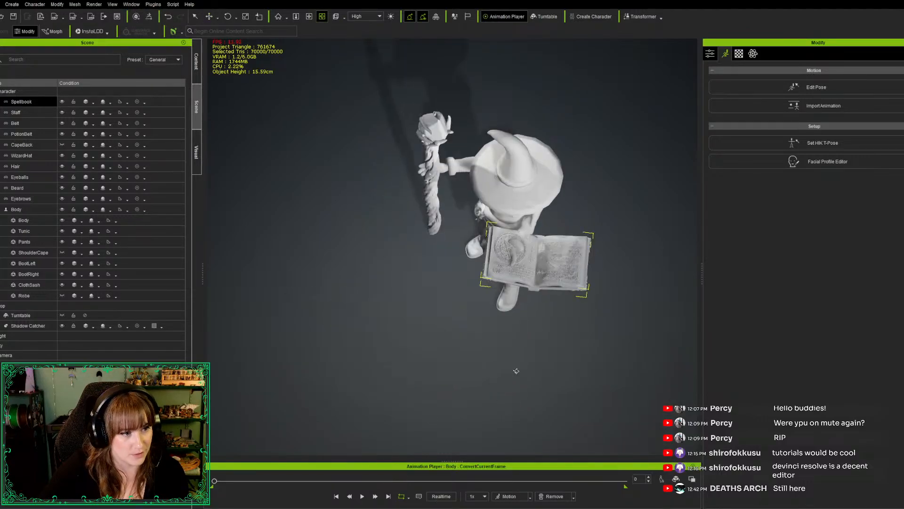
key(e)
key(w)
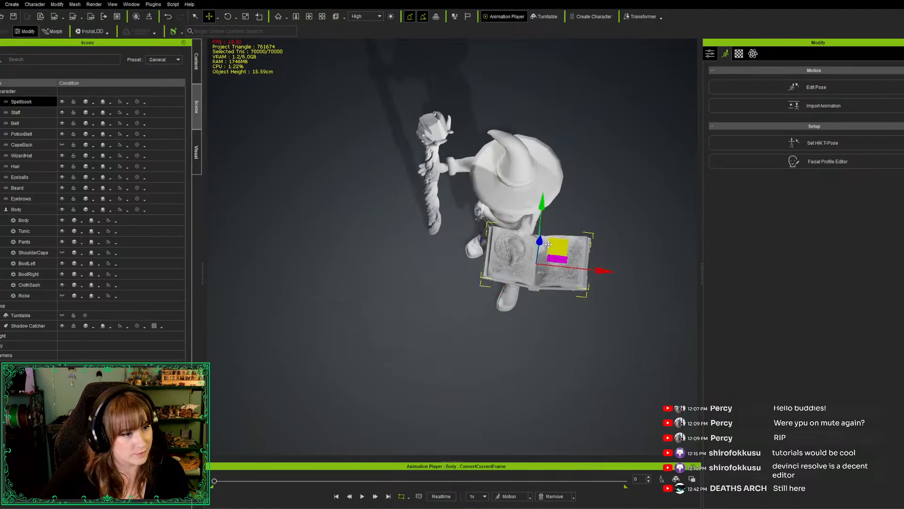
drag(557, 242, 521, 232)
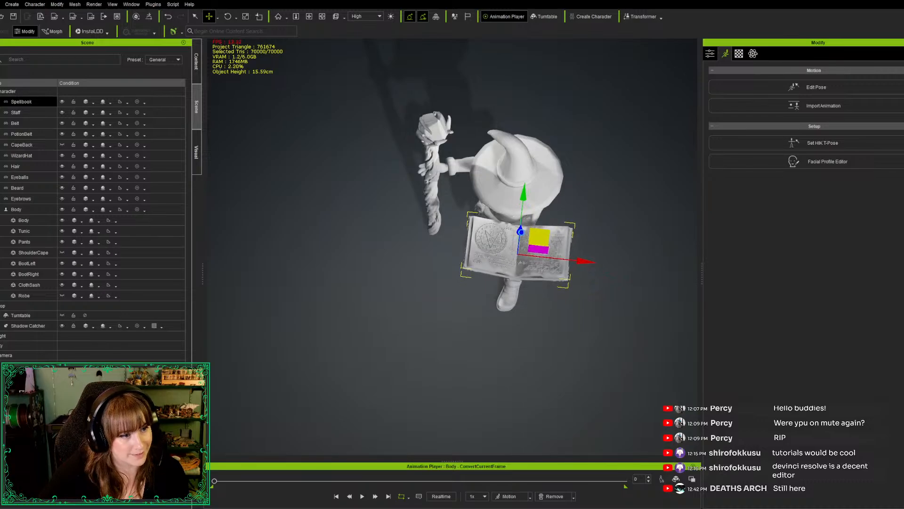
Slide the spellbook sideways toward the staff so its spine lines up with the supporting left hand, checking from underneath
alt+drag(537, 396, 552, 259)
key(e)
alt+drag(565, 333, 515, 210)
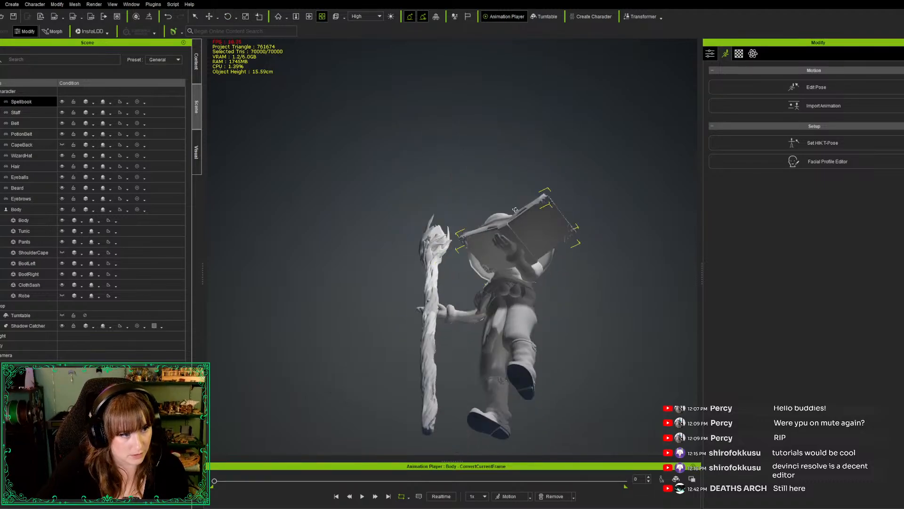
alt+right_drag(516, 210, 500, 291)
alt+right_drag(460, 321, 464, 293)
mouse_move(465, 293)
alt+mouse_down()
mouse_move(418, 289)
mouse_move(477, 306)
alt+mouse_up()
alt+middle_drag(477, 306, 380, 272)
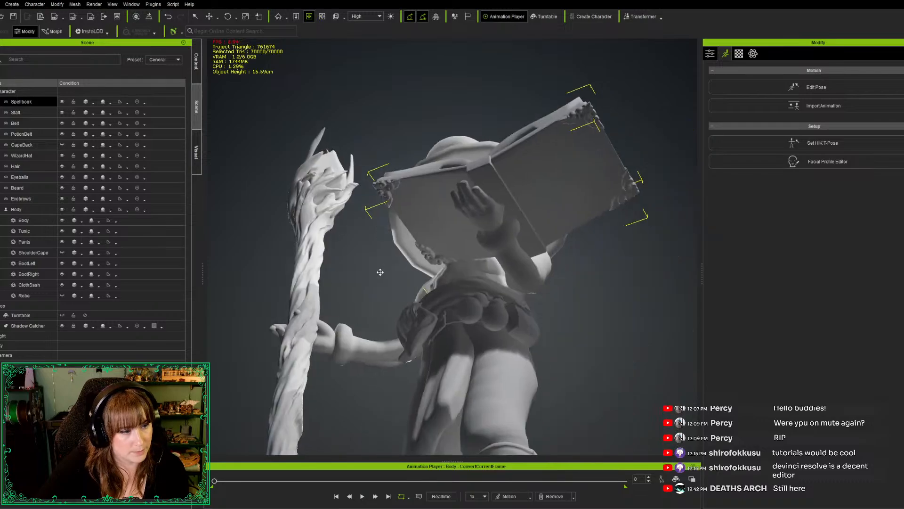
alt+drag(582, 318, 598, 300)
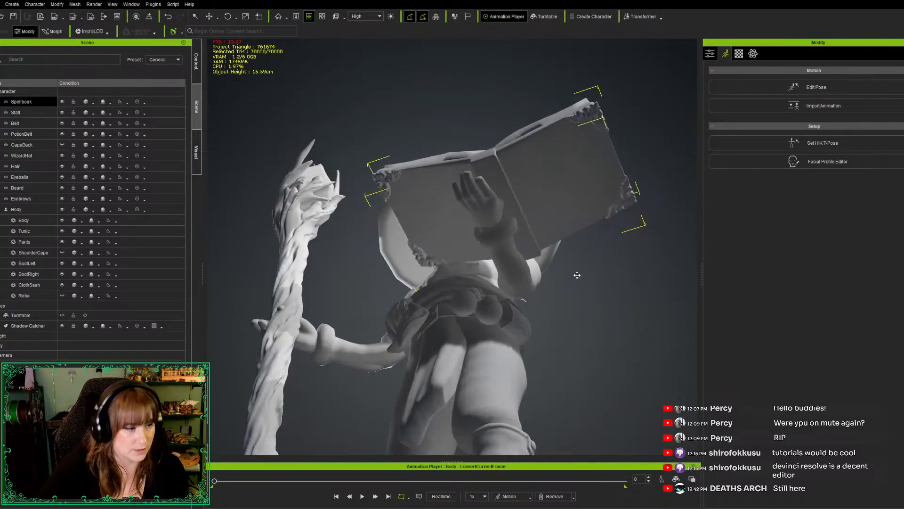
key(e)
key(w)
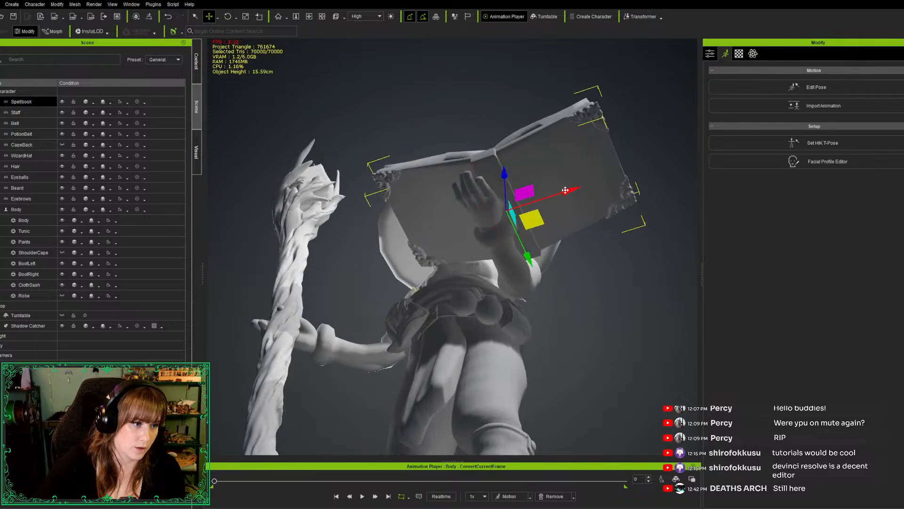
drag(564, 189, 546, 193)
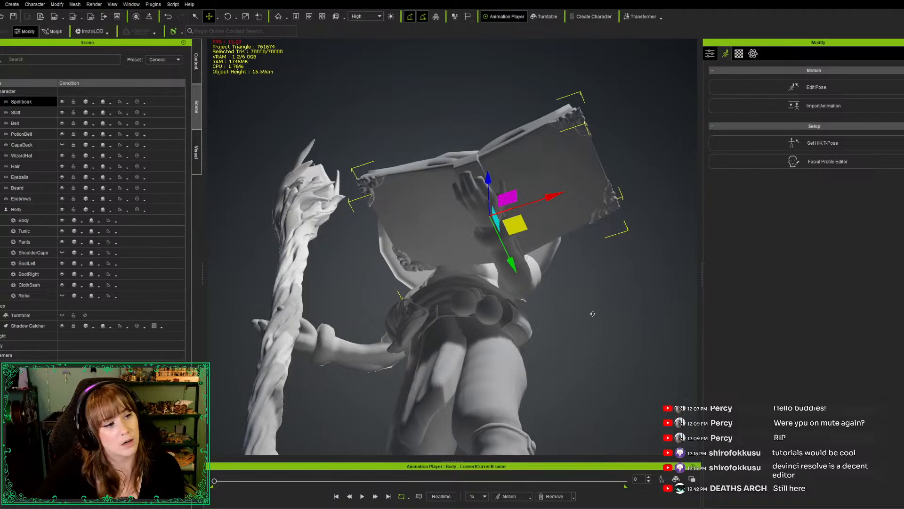
Move the spellbook slightly forward, away from the wizard's chest, along the supporting forearm
alt+drag(592, 299, 444, 330)
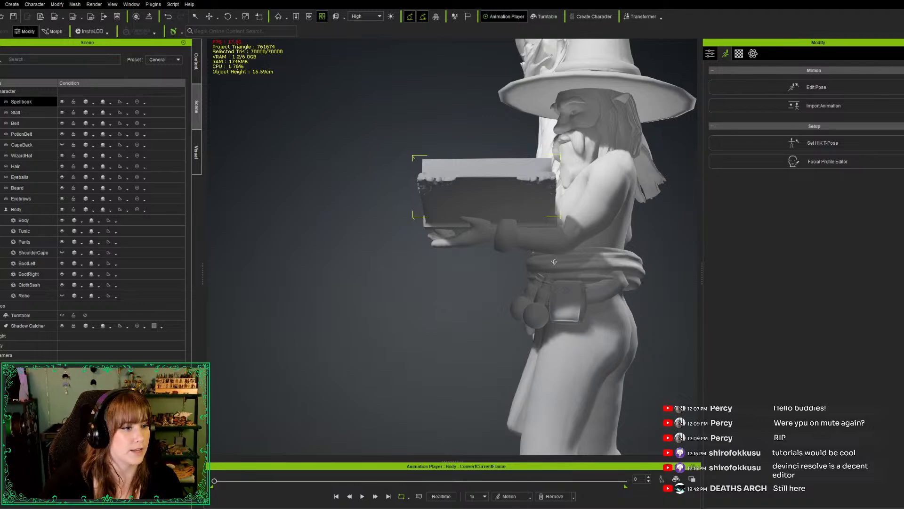
key(e)
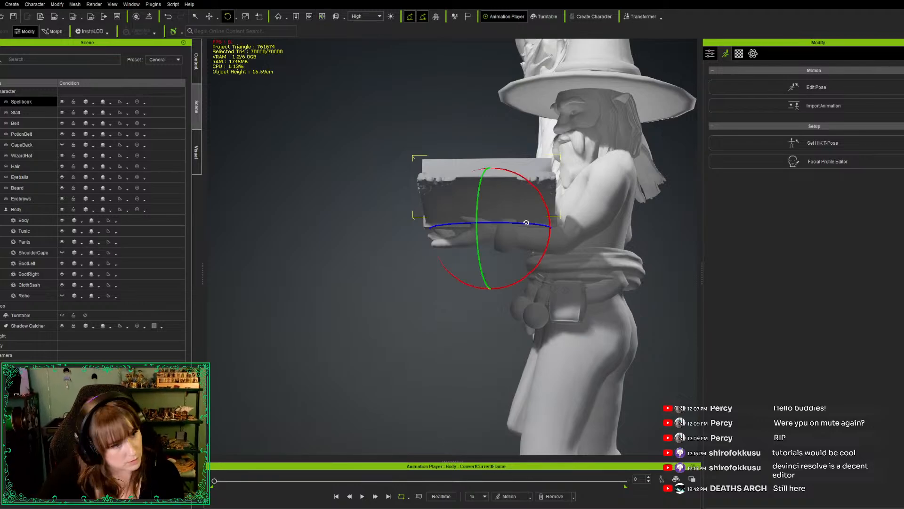
key(w)
drag(553, 228, 538, 229)
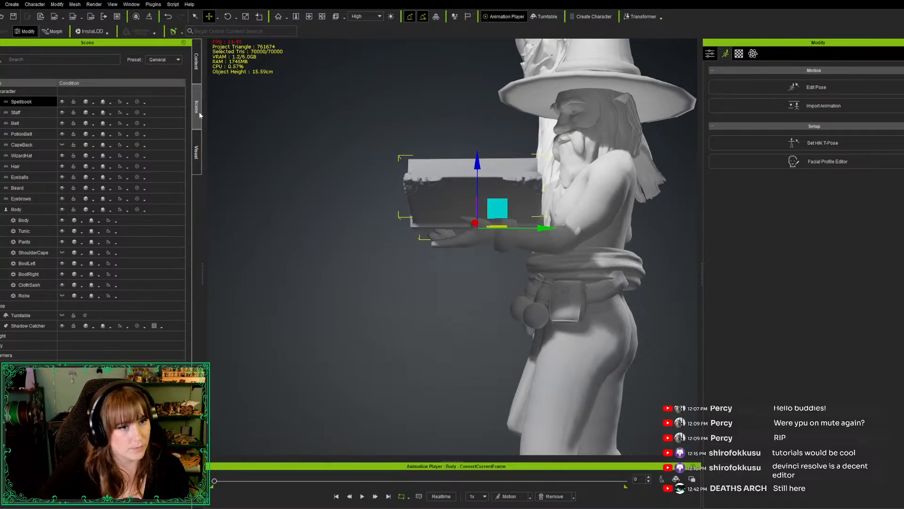
Enter pose editing for the wizard's body and rotate the left hand upward at the wrist toward the spellbook's underside
click(197, 62)
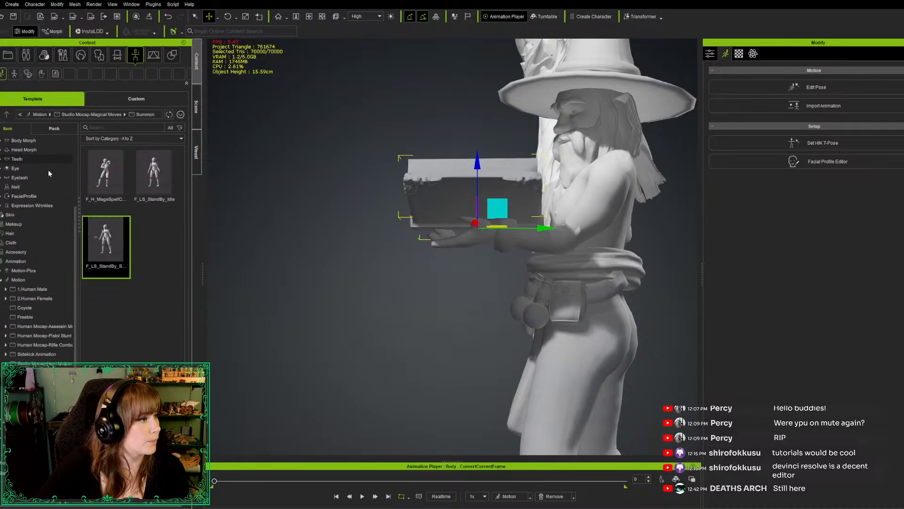
click(195, 107)
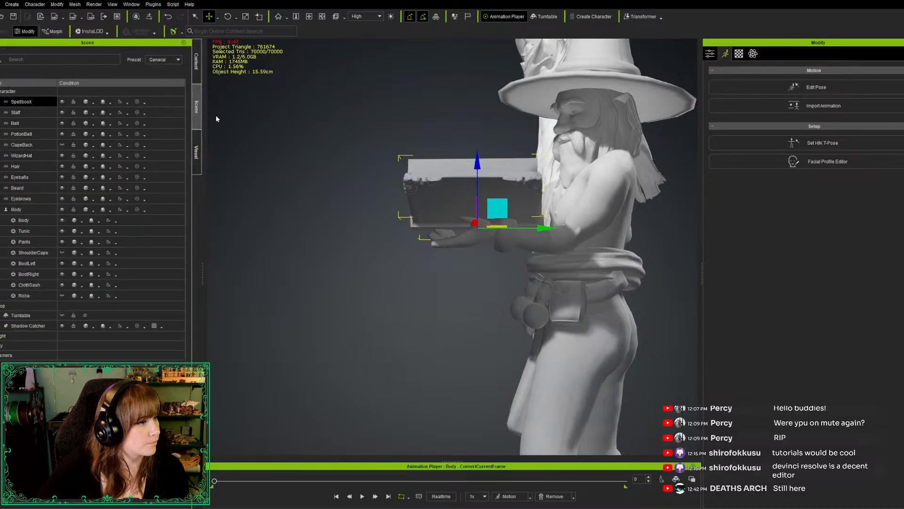
click(30, 210)
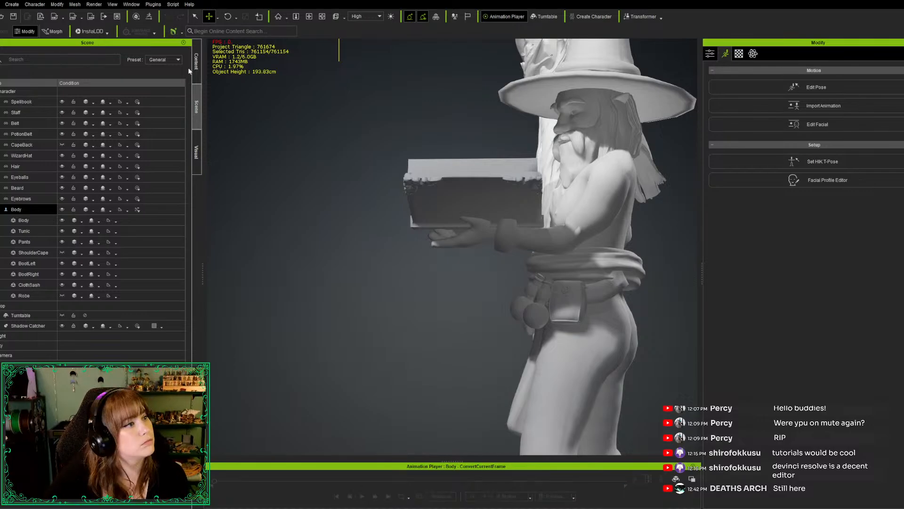
click(799, 85)
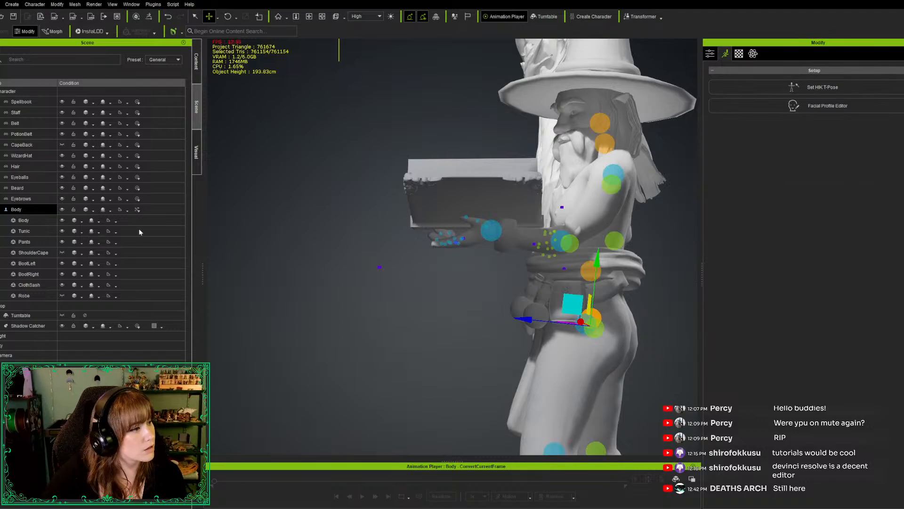
click(447, 242)
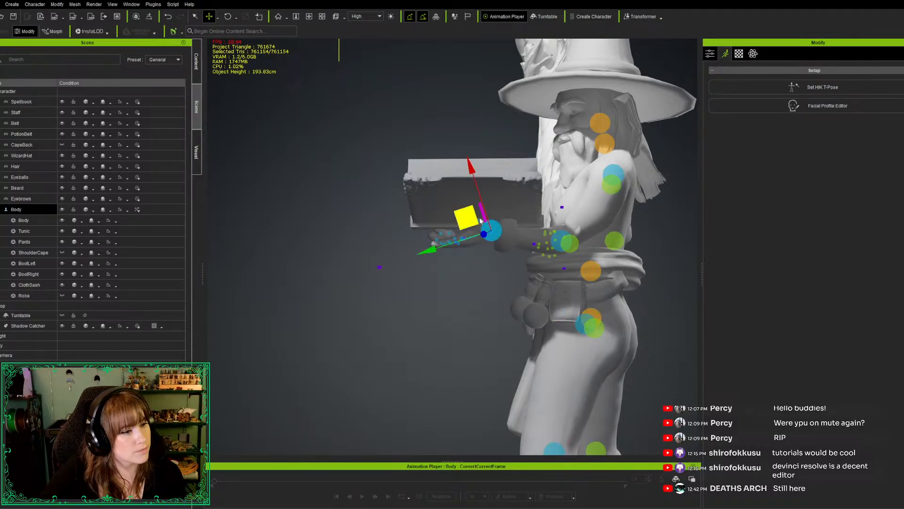
key(e)
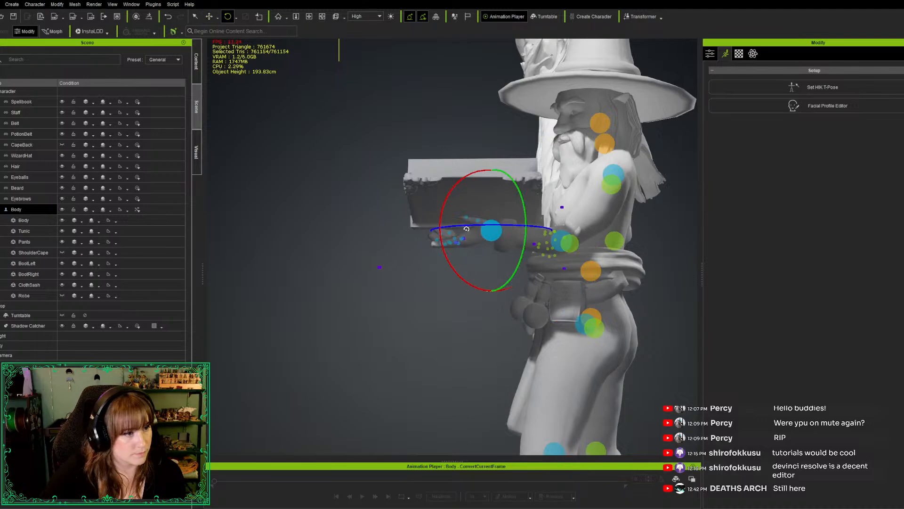
drag(441, 243, 440, 233)
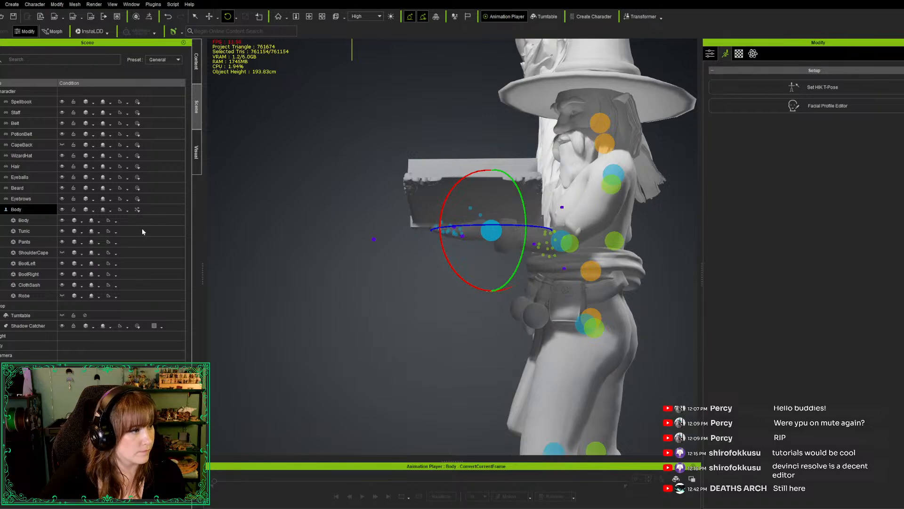
Rotate the left thumb at its base joint to adjust how it sits beneath the spellbook, checking the hand from below
key(e)
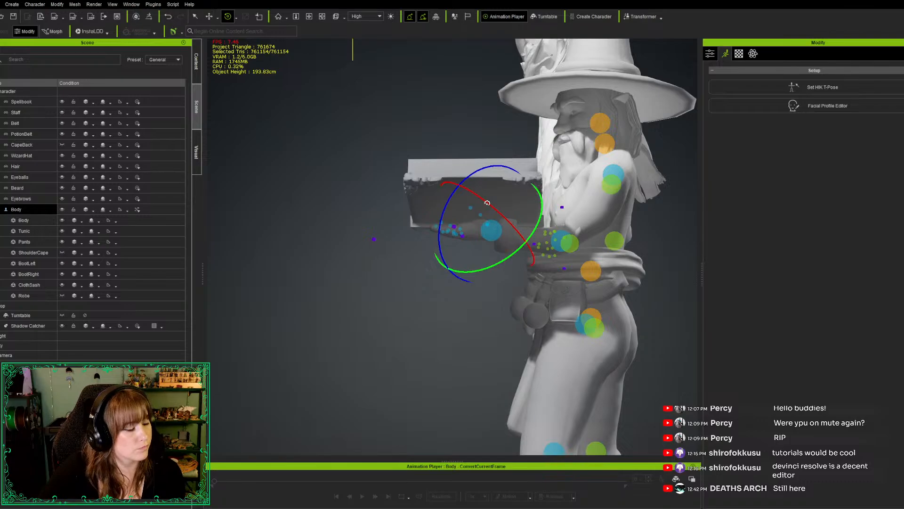
mouse_move(487, 202)
mouse_down()
mouse_move(473, 206)
mouse_move(479, 203)
mouse_up()
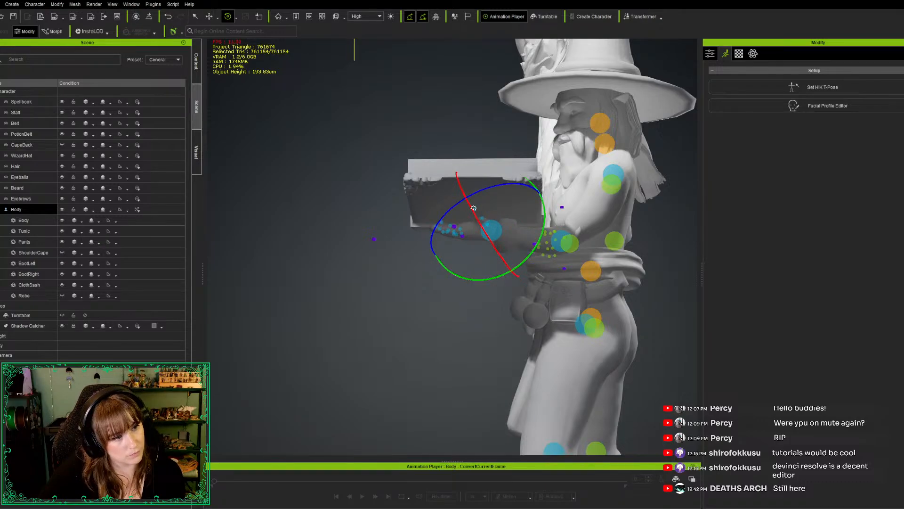
drag(474, 216, 493, 232)
right_drag(382, 325, 604, 165)
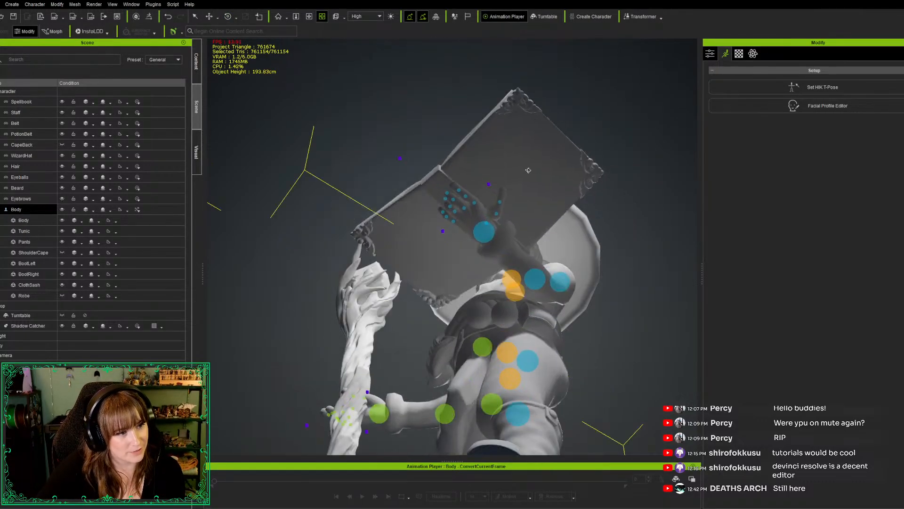
scroll(507, 177, up, 4)
scroll(516, 198, up, 2)
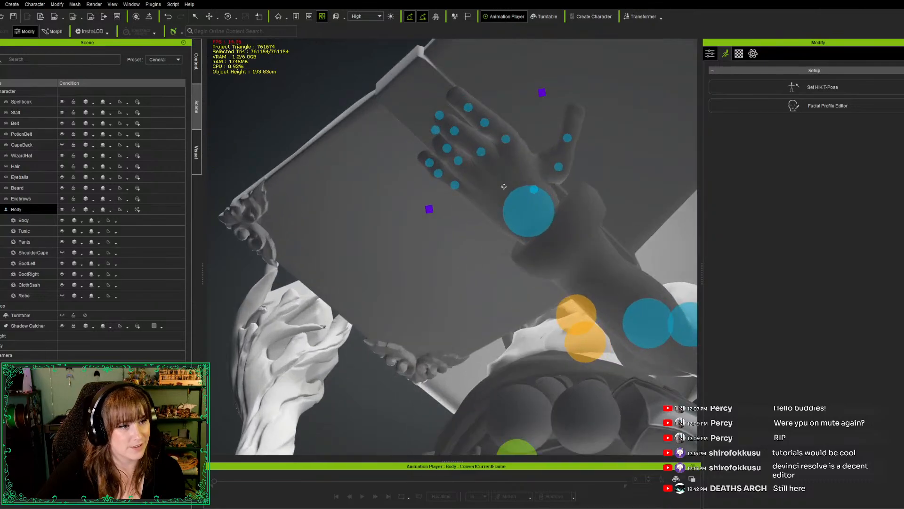
middle_drag(340, 97, 319, 155)
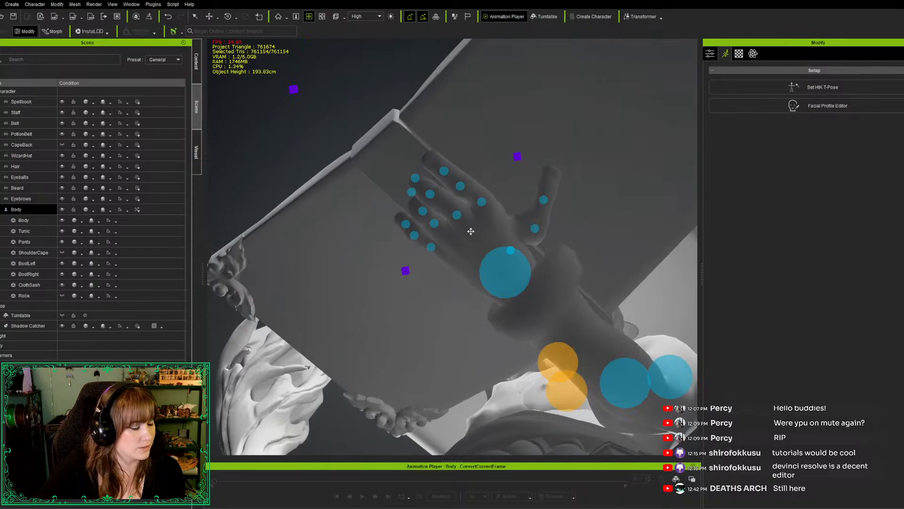
key(e)
key(w)
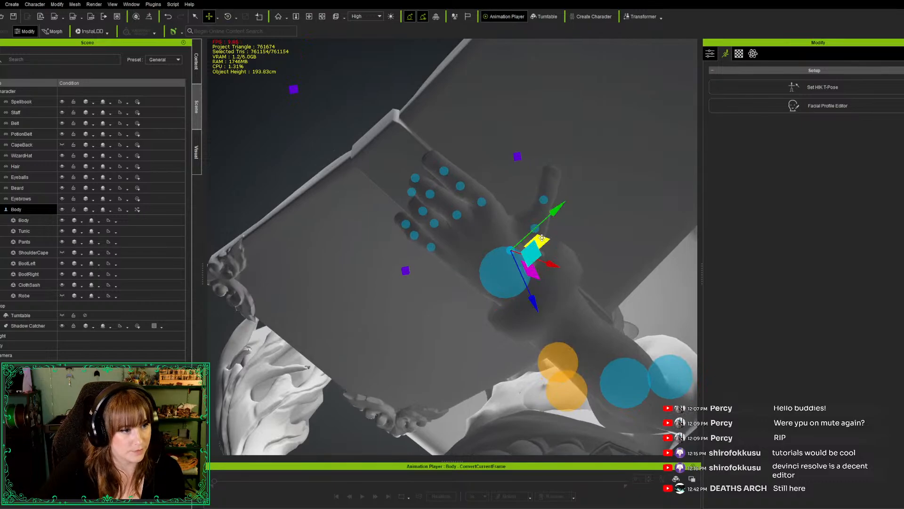
key(e)
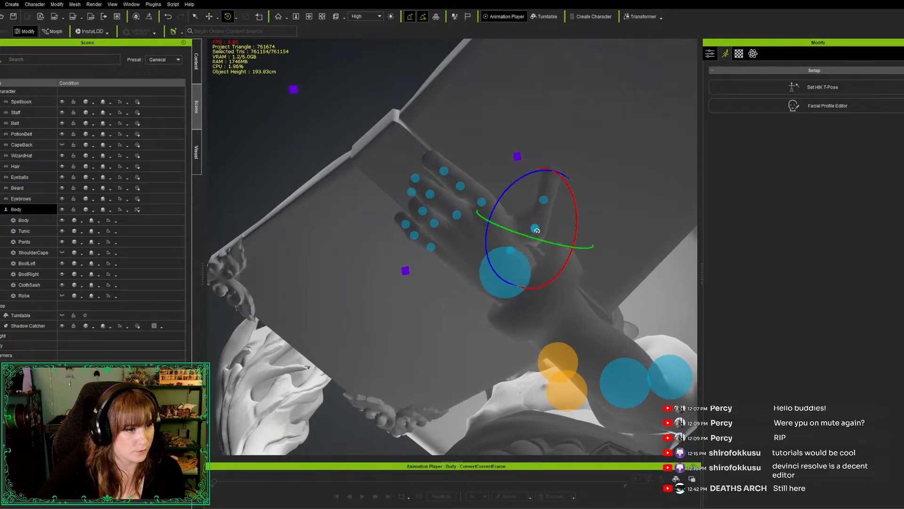
drag(499, 190, 481, 188)
drag(567, 230, 559, 220)
key(w)
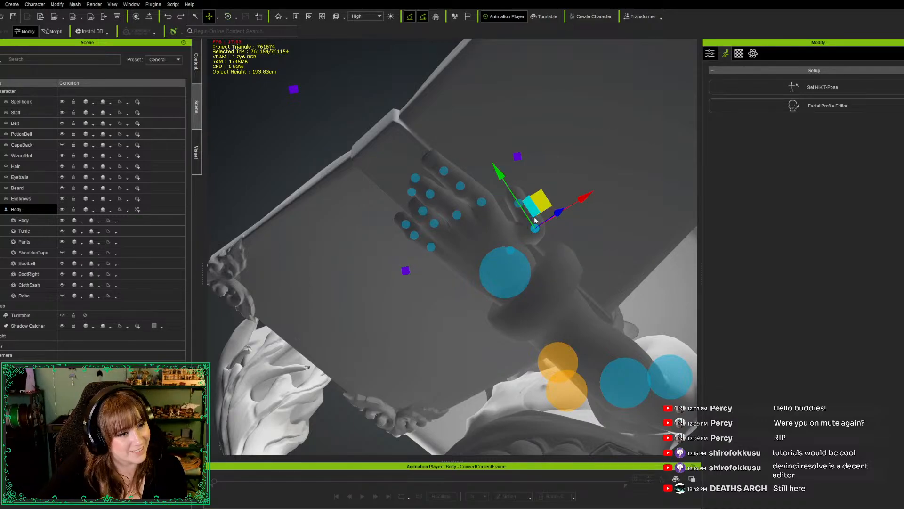
key(ctrl+z)
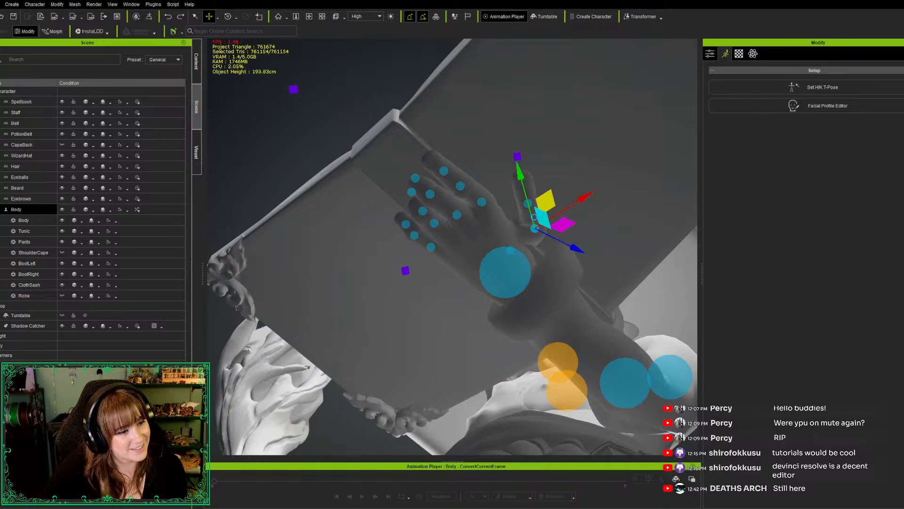
key(ctrl+z)
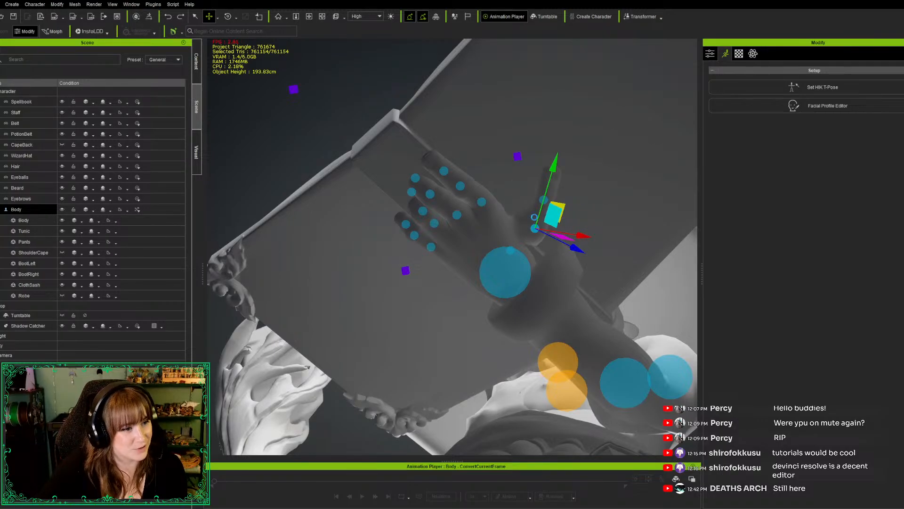
key(ctrl+z)
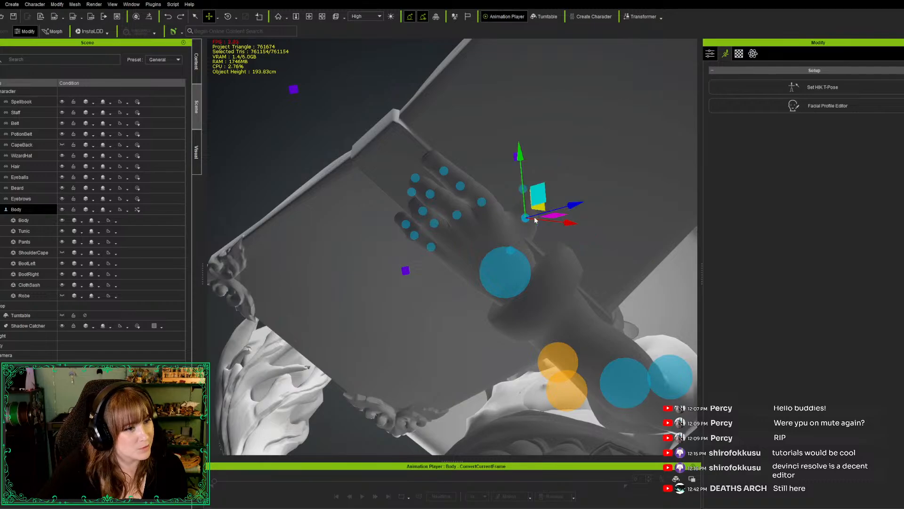
Rotate the left thumb's base joint to swing the thumb inward toward the fingers, keeping it under the spellbook
click(510, 255)
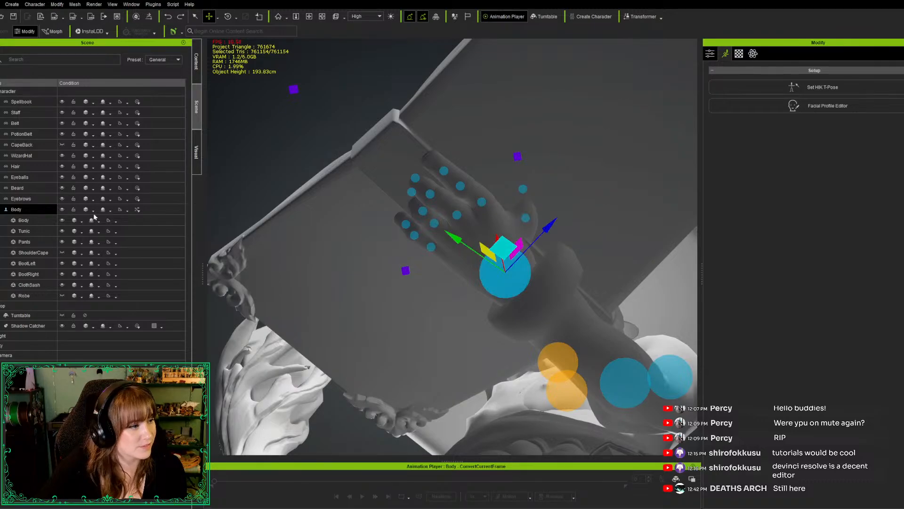
key(e)
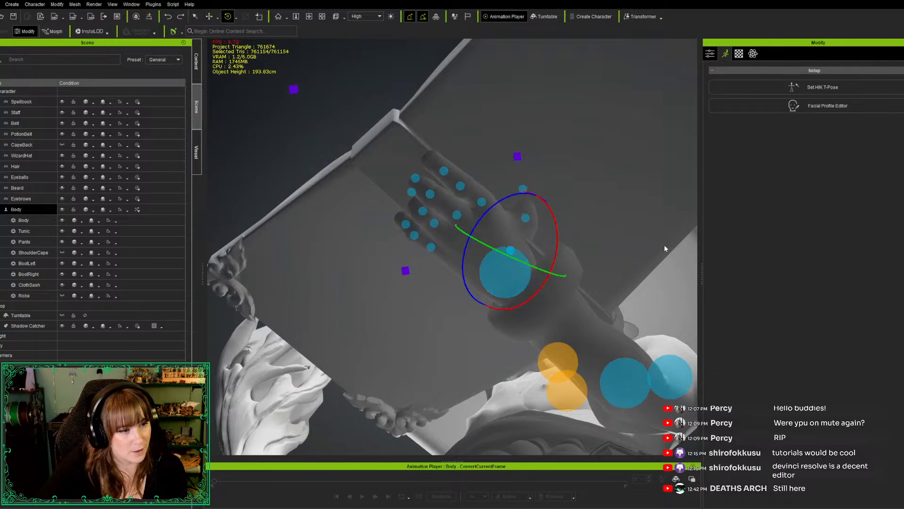
drag(495, 202, 488, 200)
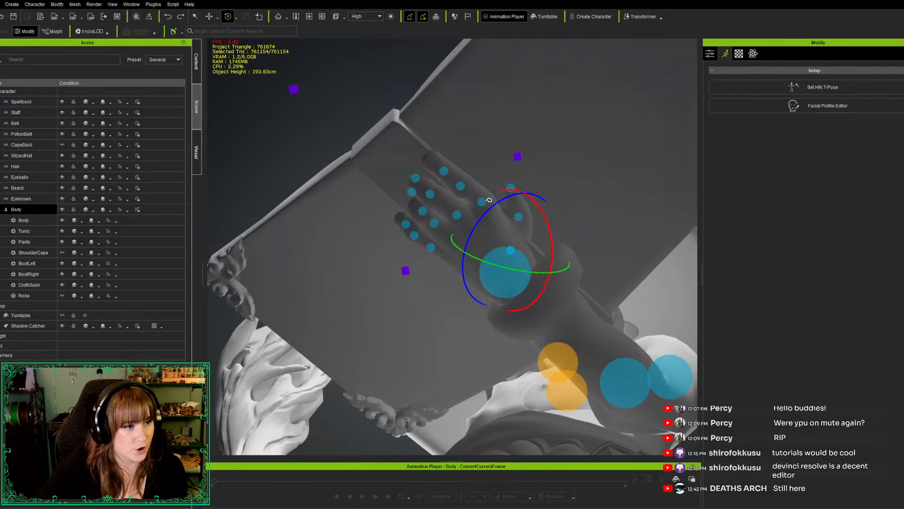
drag(544, 222, 546, 227)
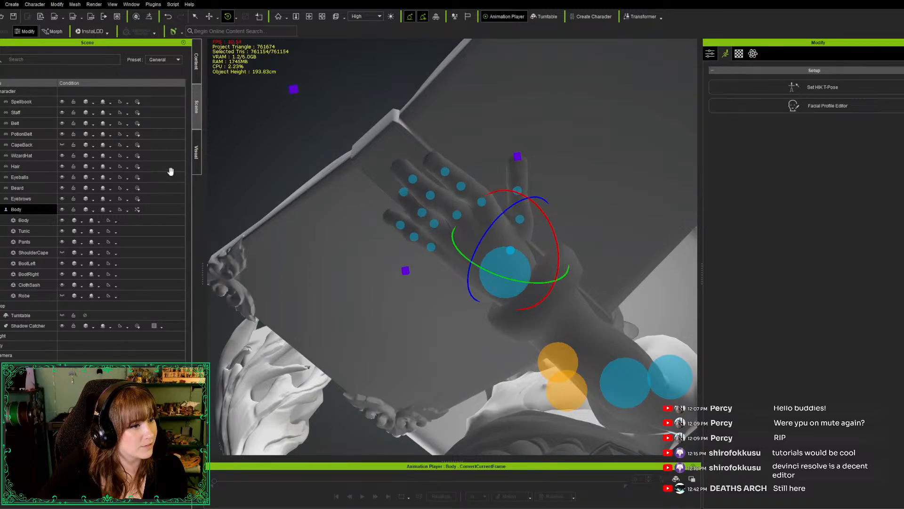
key(c)
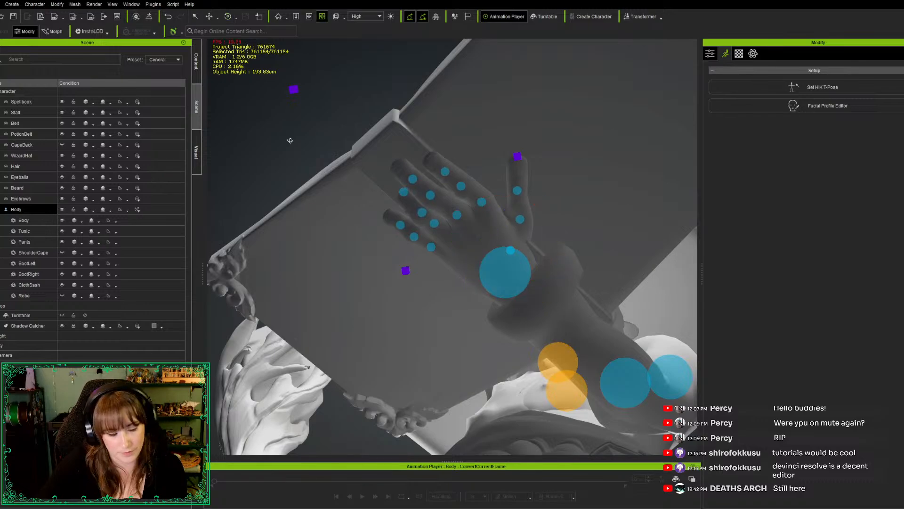
drag(291, 150, 390, 242)
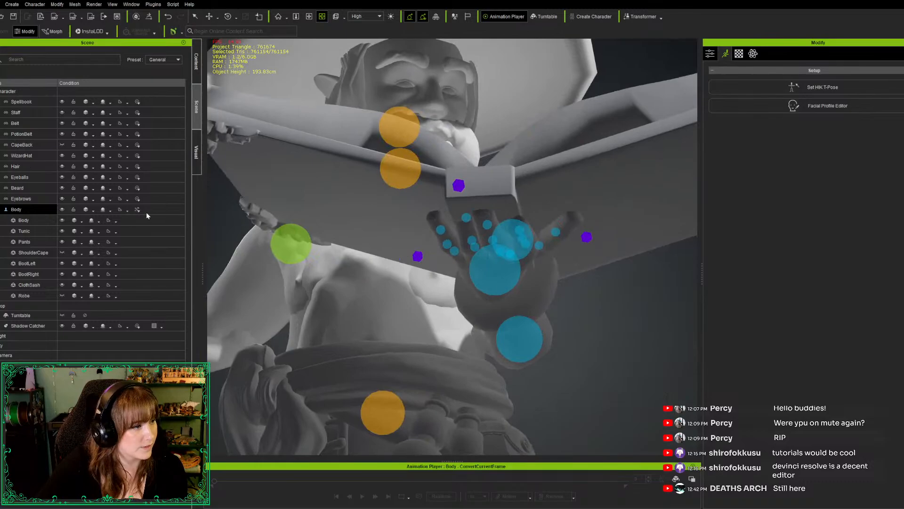
key(e)
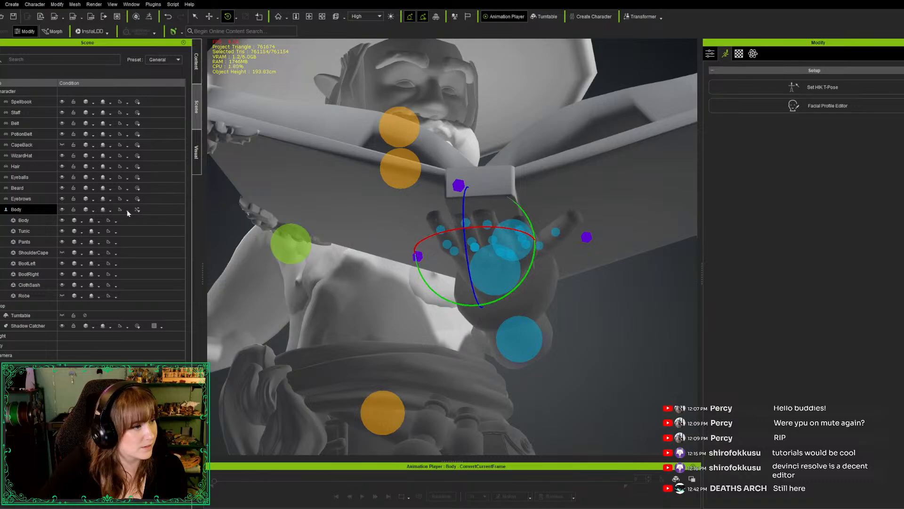
mouse_move(140, 224)
mouse_down()
mouse_move(138, 234)
mouse_move(141, 212)
mouse_up()
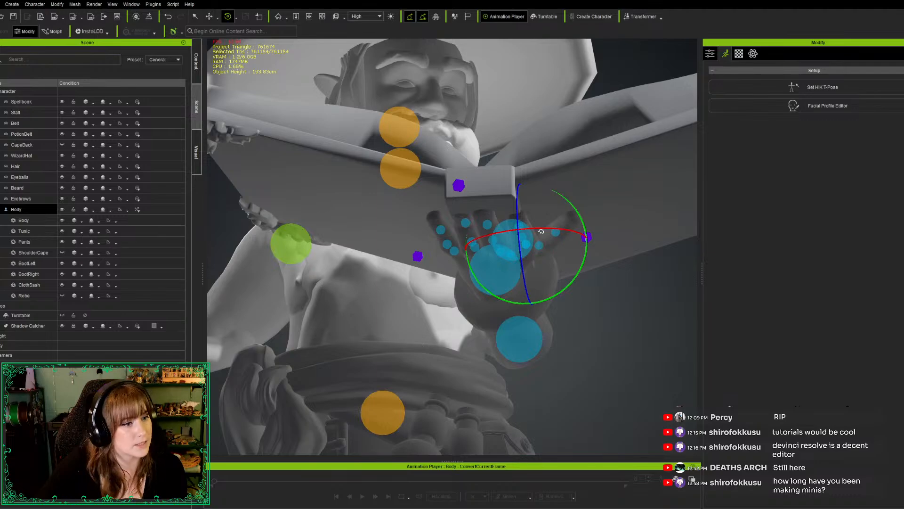
drag(554, 228, 551, 226)
key(ctrl+z)
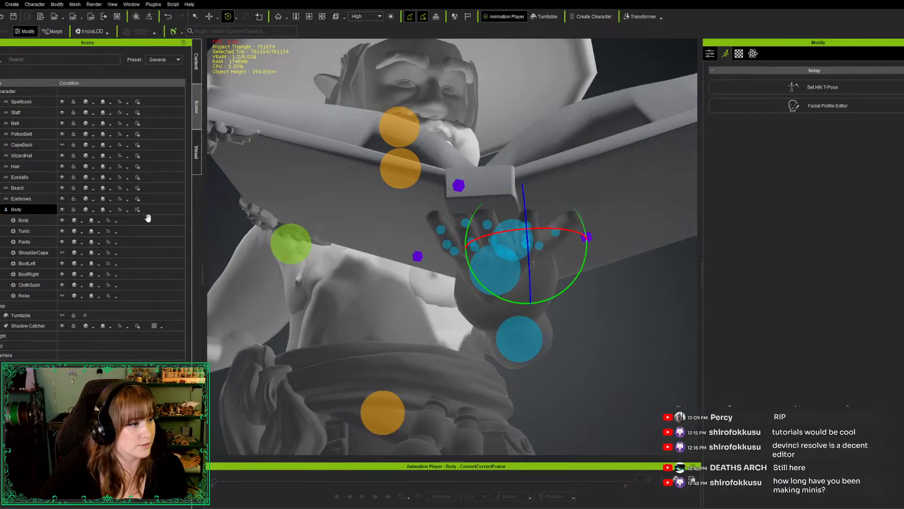
key(ctrl+z)
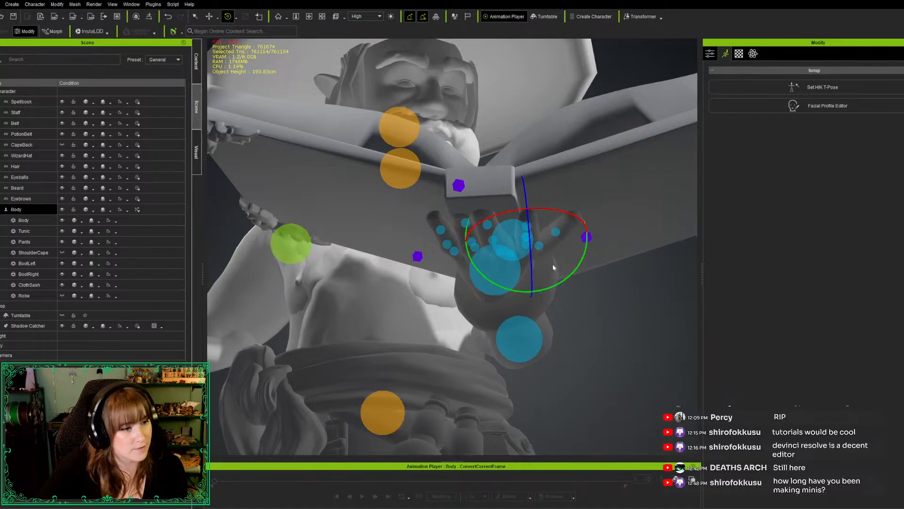
Rotate the left index finger's knuckle slightly and bend the little finger's middle joint toward the spellbook's underside
drag(532, 275, 533, 270)
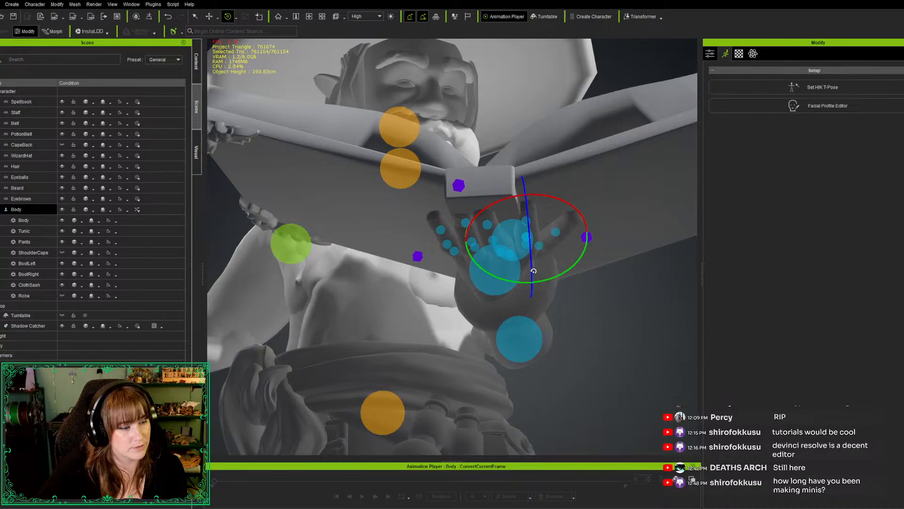
click(447, 246)
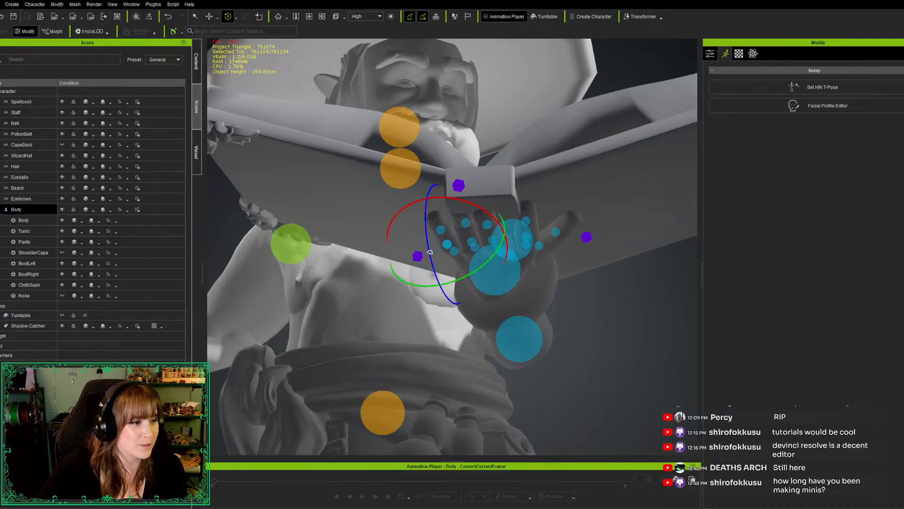
drag(431, 247, 434, 245)
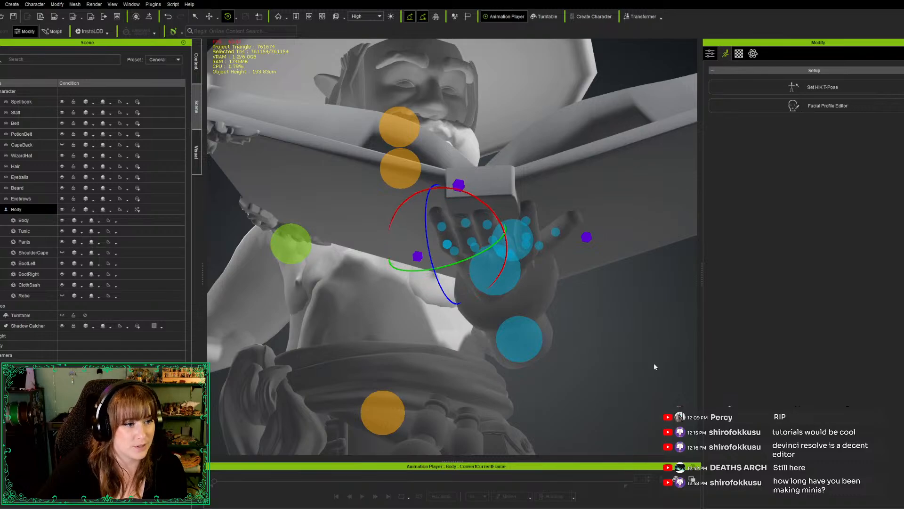
Rotate a left-hand finger knuckle slightly toward the spellbook's underside, judging the bend from the side
alt+drag(567, 363, 208, 223)
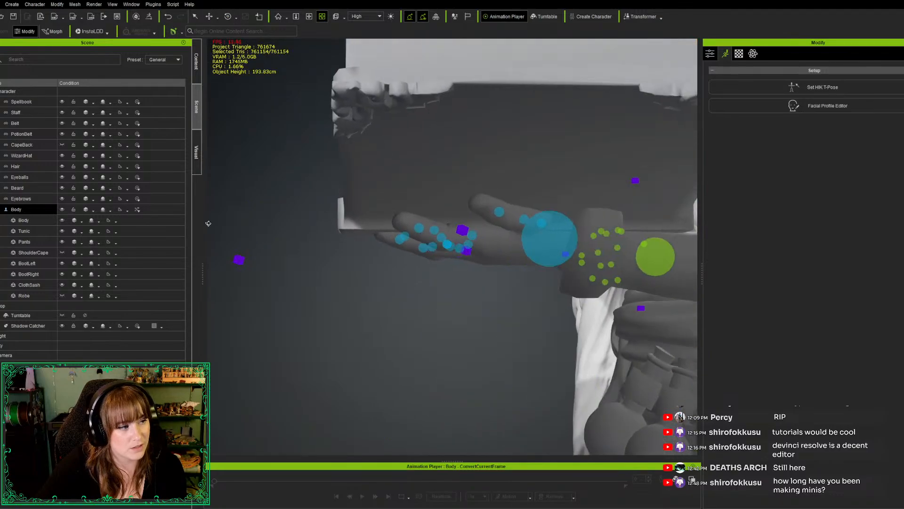
key(e)
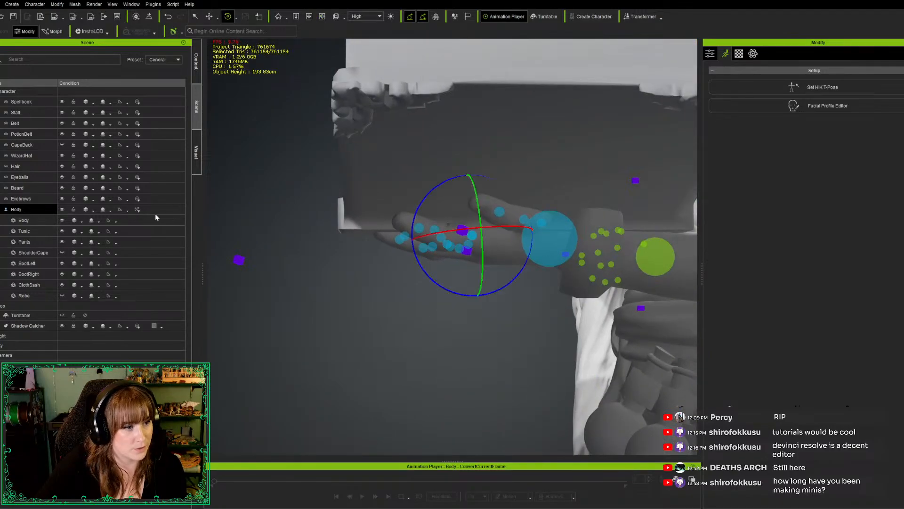
drag(422, 268, 422, 267)
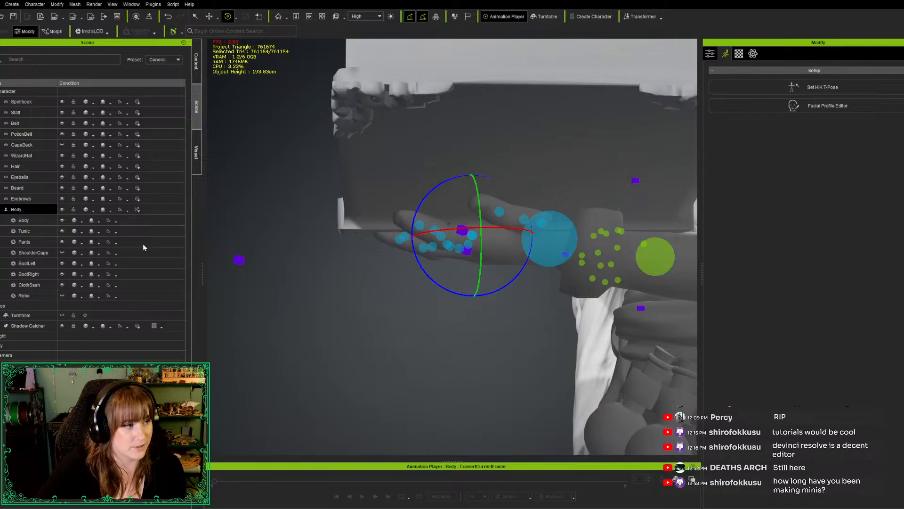
Rotate the left thumb's middle and tip joints beneath the spellbook, leave pose editing and check the grip from below
click(524, 219)
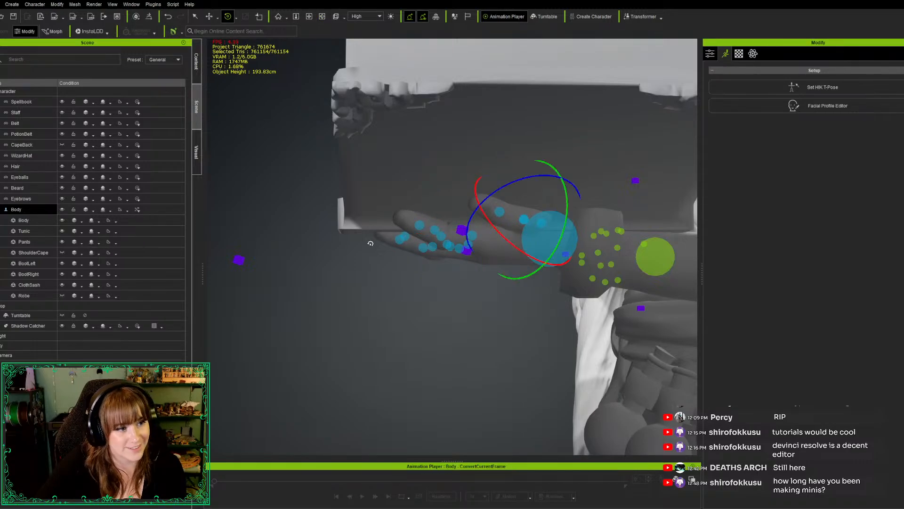
drag(566, 206, 567, 209)
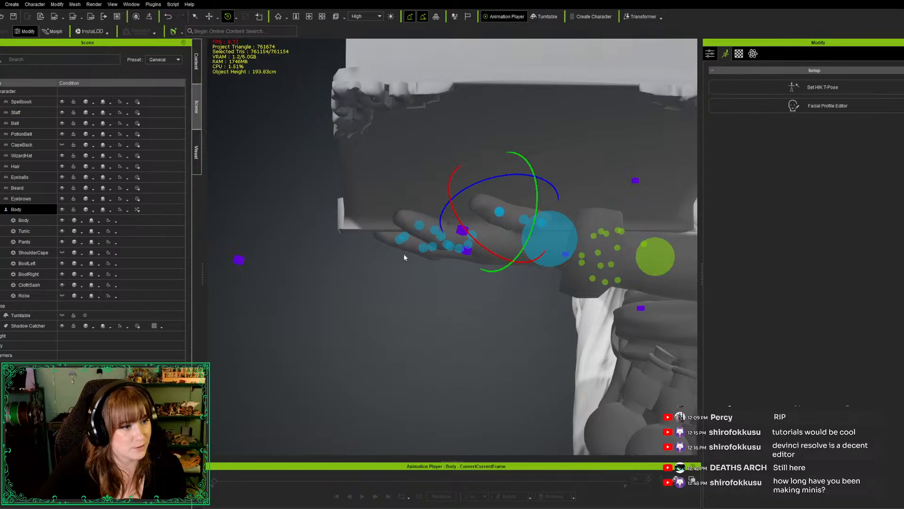
drag(479, 245, 476, 248)
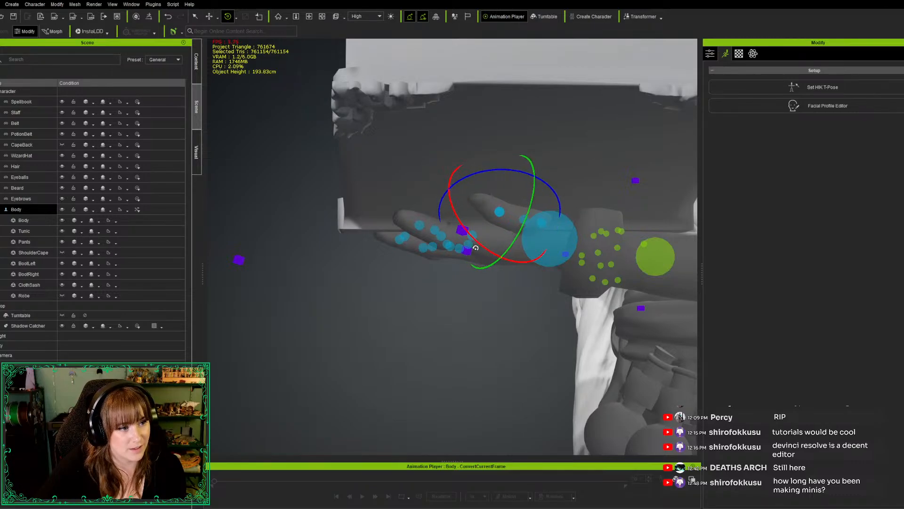
drag(506, 172, 500, 171)
alt+right_drag(356, 328, 352, 233)
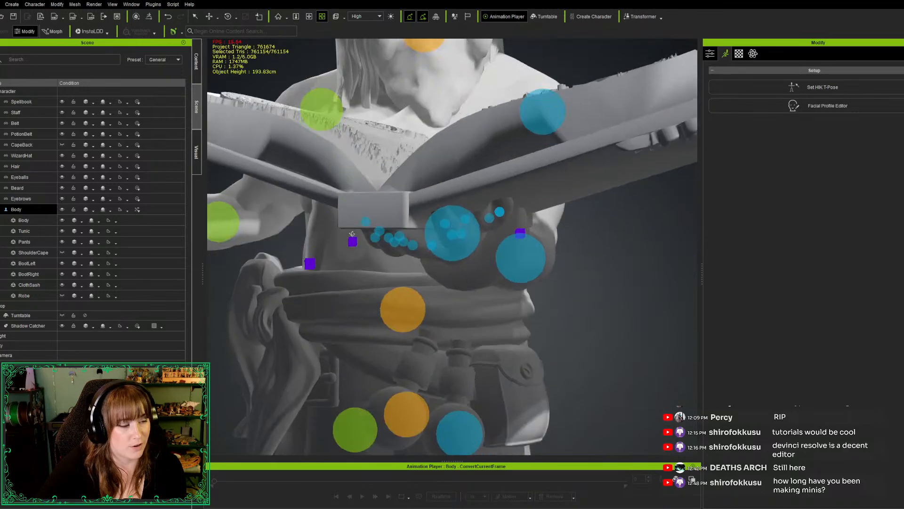
scroll(353, 234, down, 5)
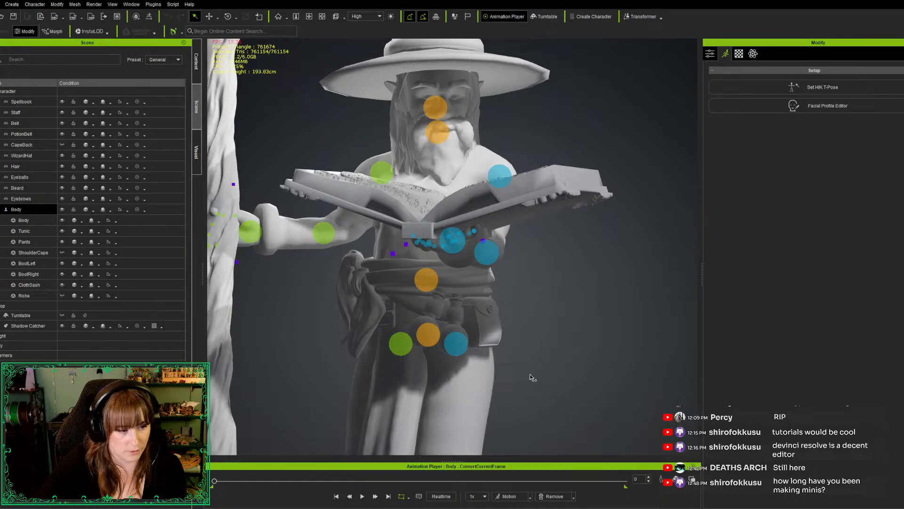
alt+right_drag(520, 355, 660, 244)
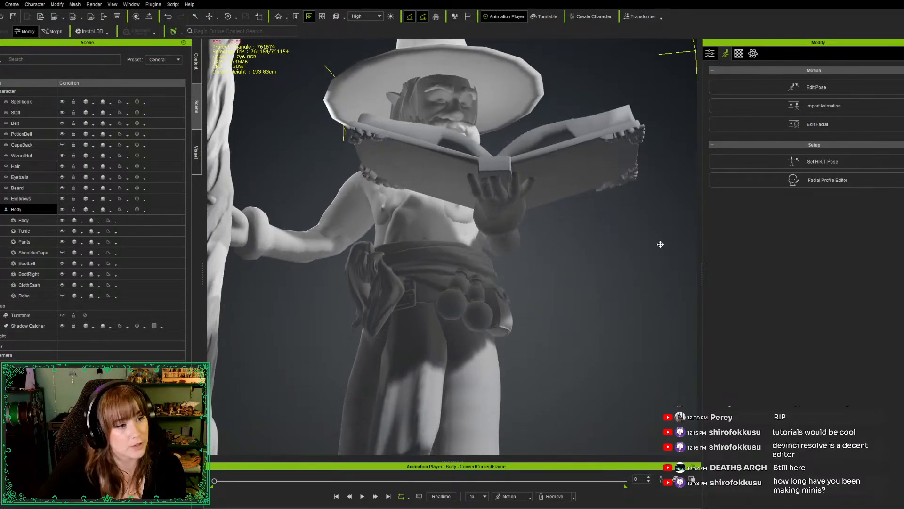
alt+right_drag(562, 239, 564, 221)
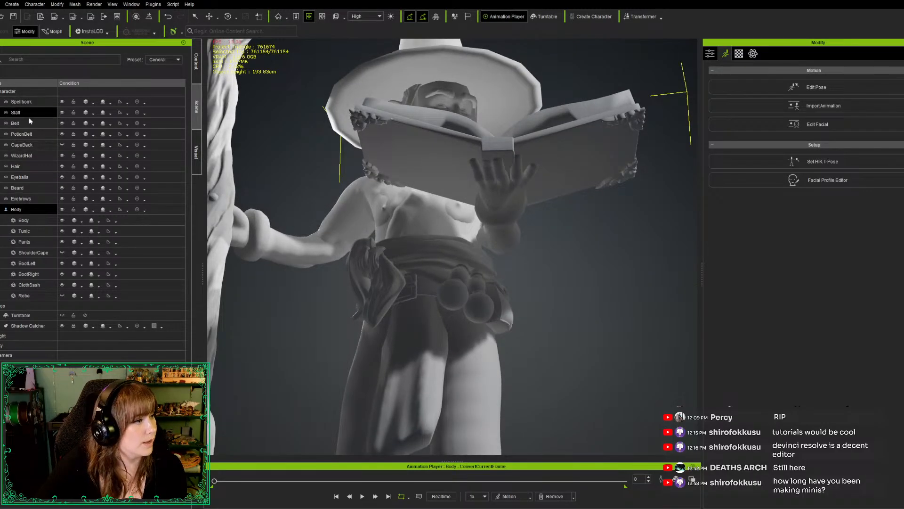
Attach the Spellbook accessory to the wizard's left hand bone, CC_Base_L_Hand
click(35, 102)
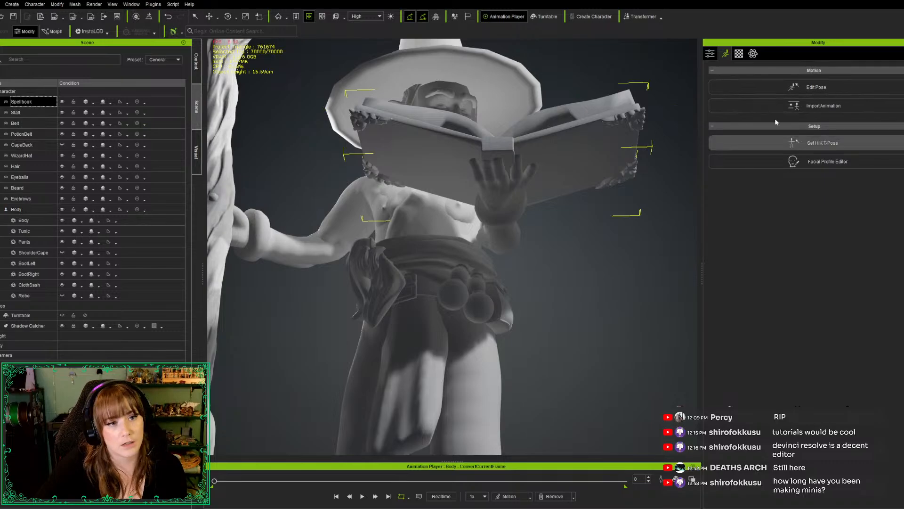
click(710, 55)
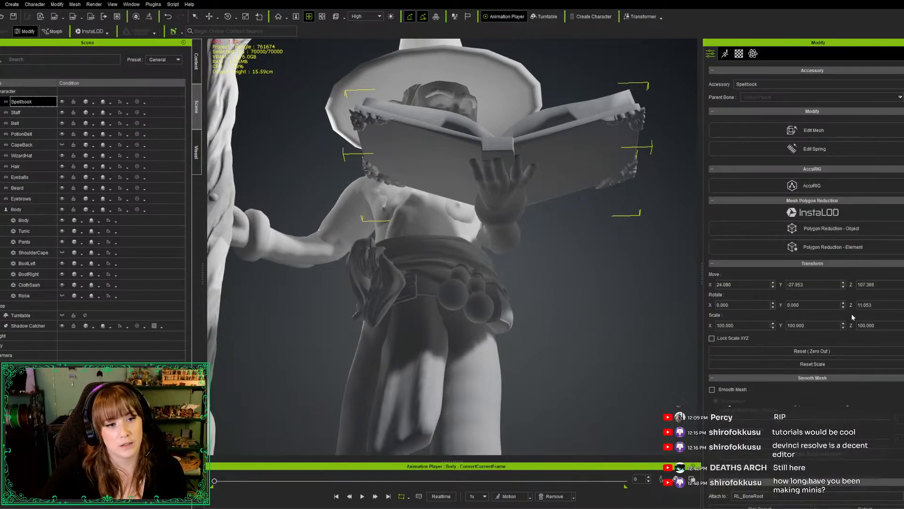
scroll(846, 313, down, 5)
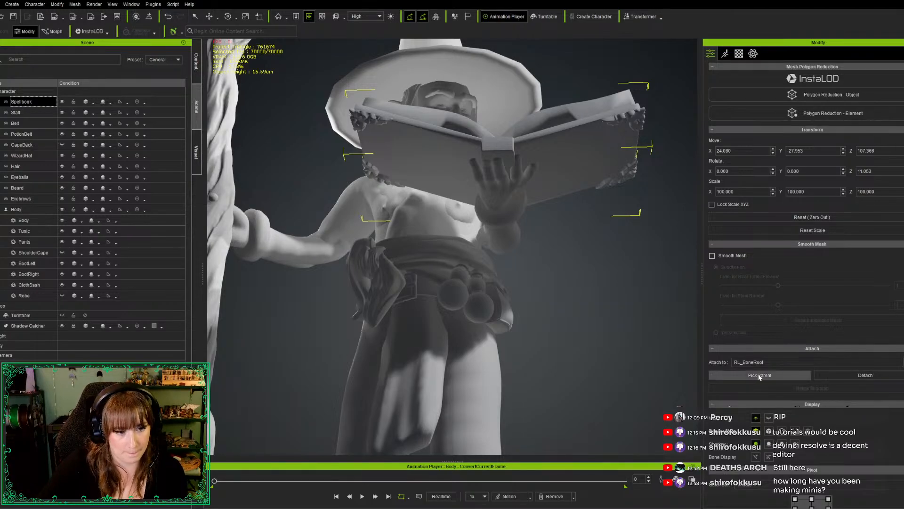
click(801, 374)
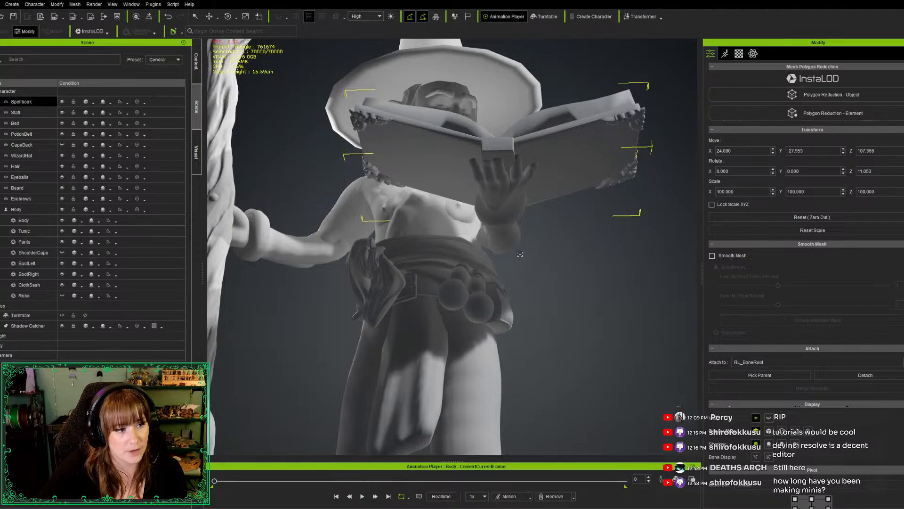
click(498, 204)
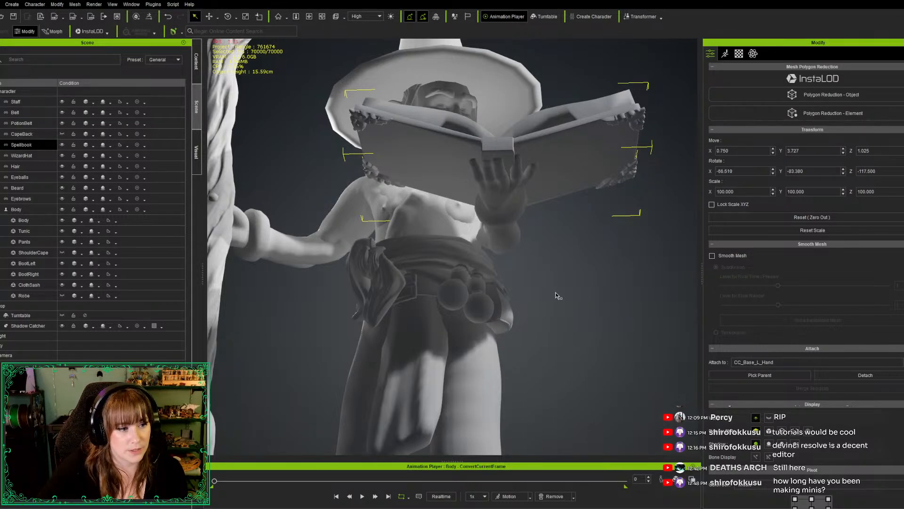
Check the whole figure from the front, select the wizard's Body and enter pose editing for it
scroll(552, 260, down, 3)
scroll(555, 251, down, 2)
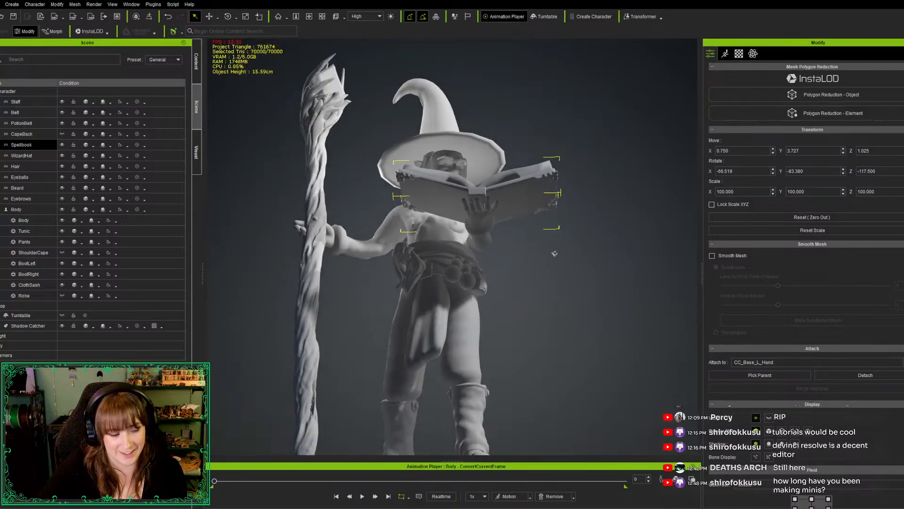
key(c)
drag(550, 295, 522, 330)
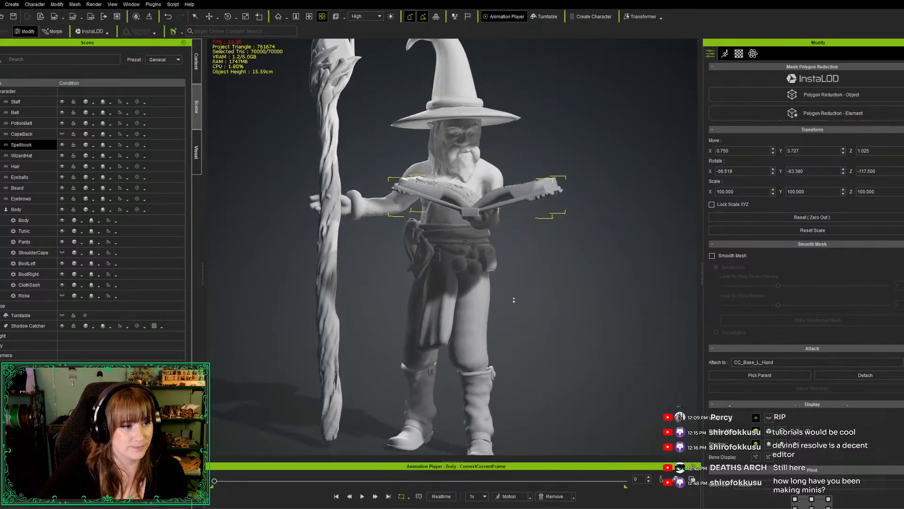
scroll(514, 300, down, 2)
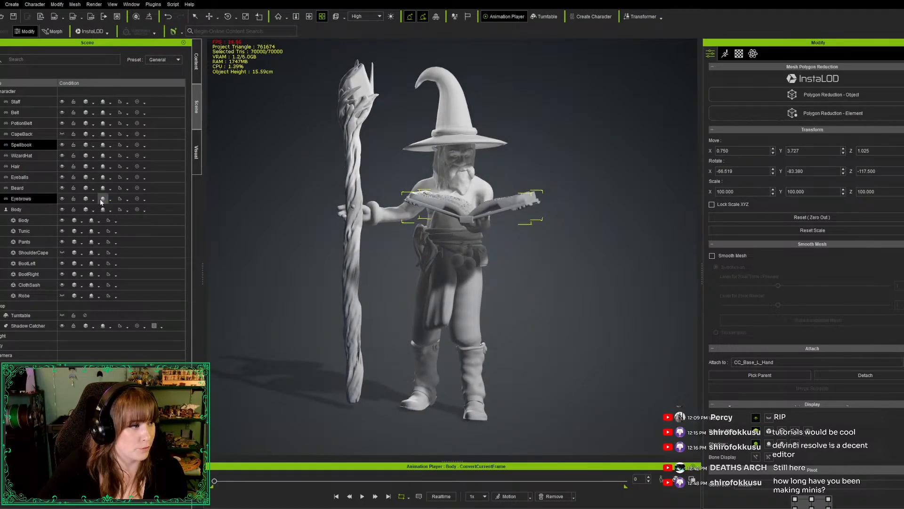
click(39, 208)
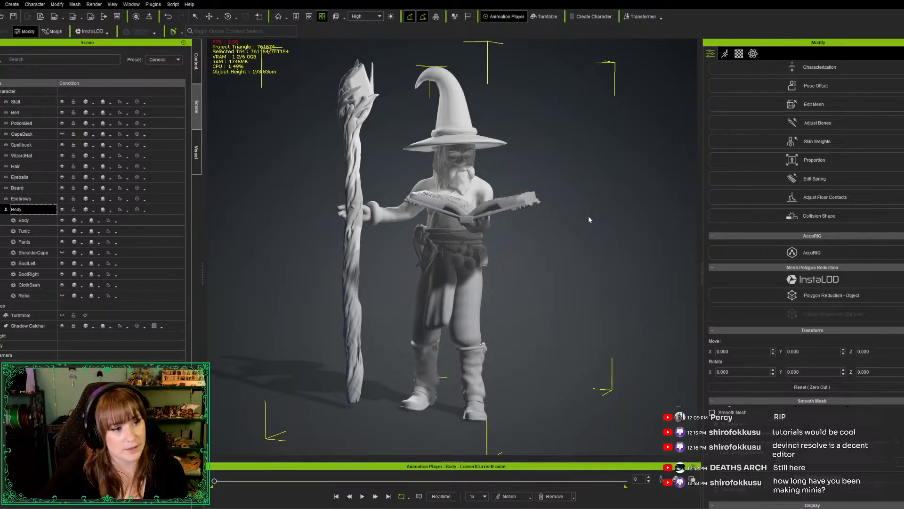
key(e)
key(w)
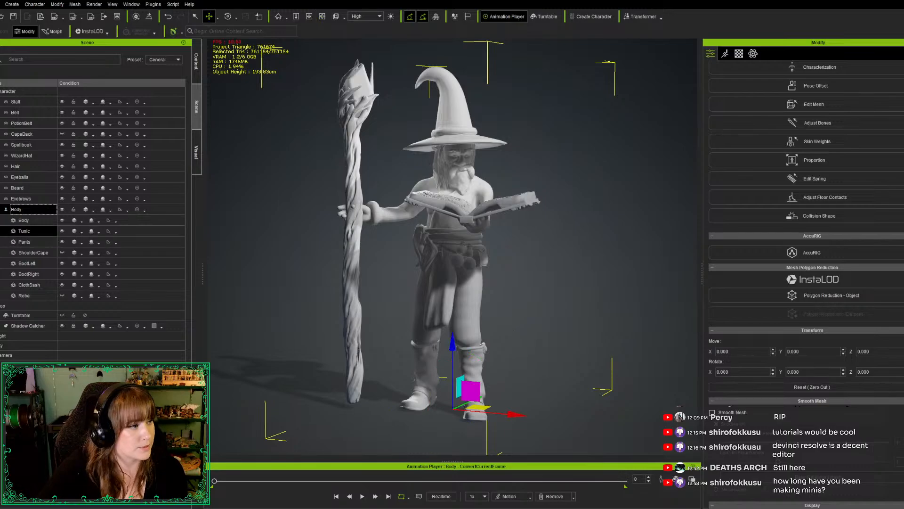
scroll(777, 104, up, 3)
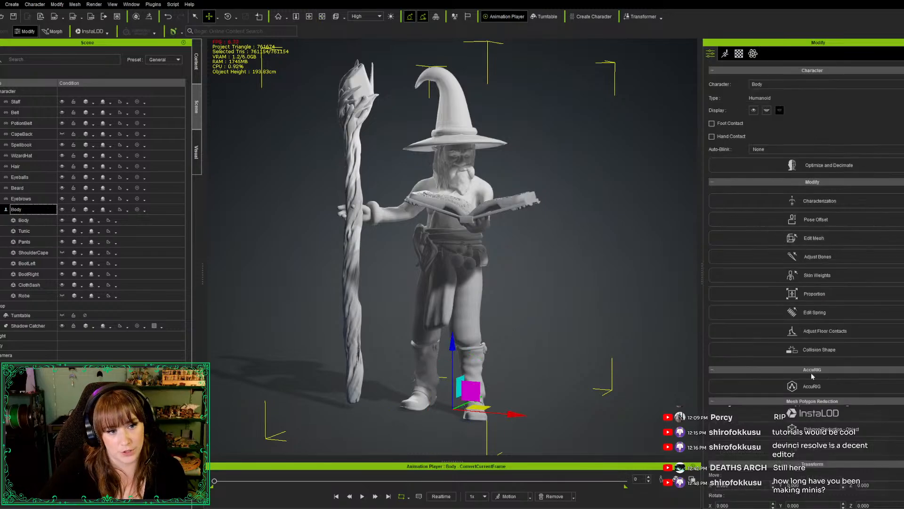
click(726, 55)
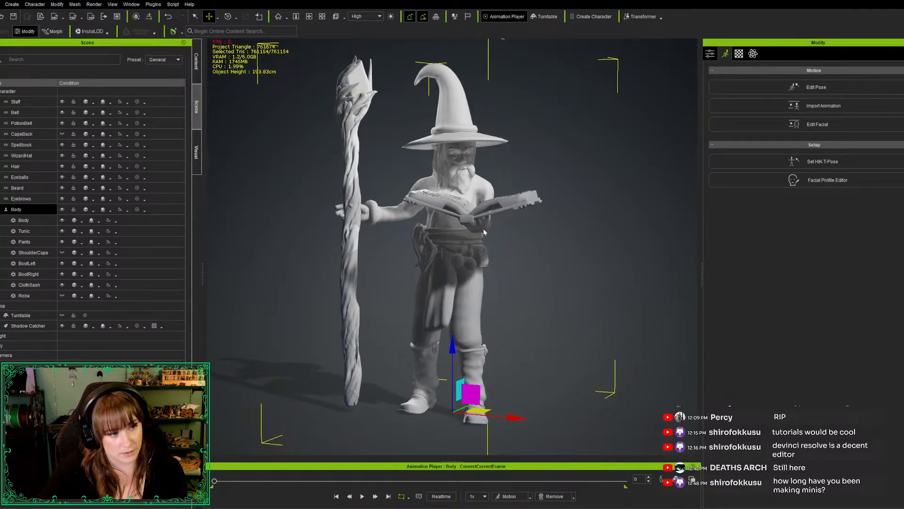
click(795, 90)
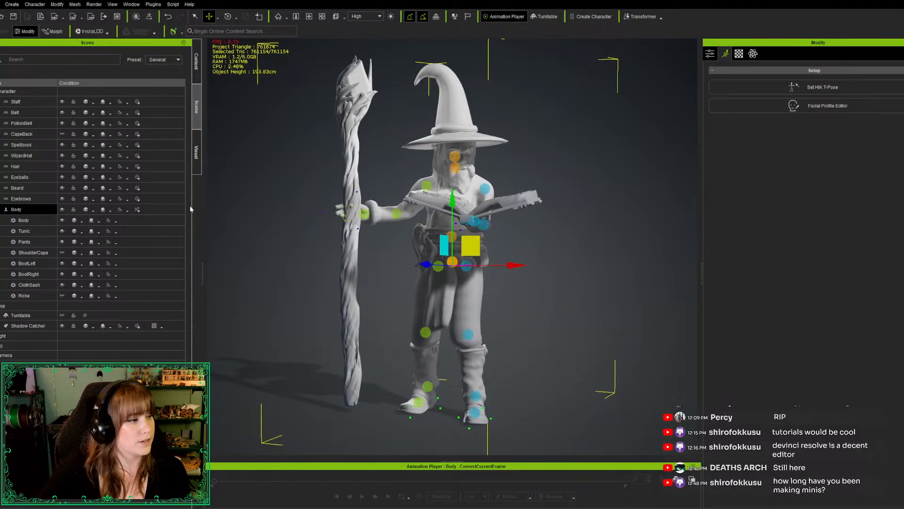
Rotate the left hand at the wrist to tilt the attached spellbook, and adjust the left forearm at the elbow
click(110, 215)
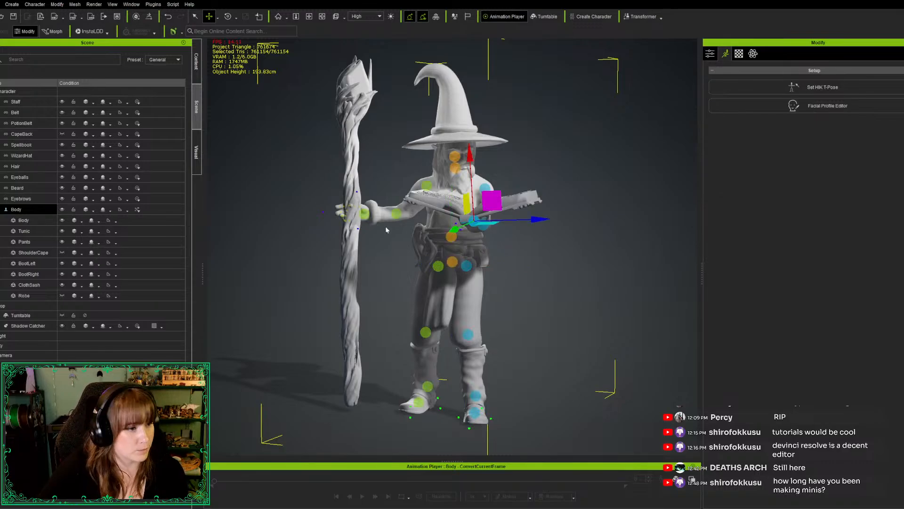
key(e)
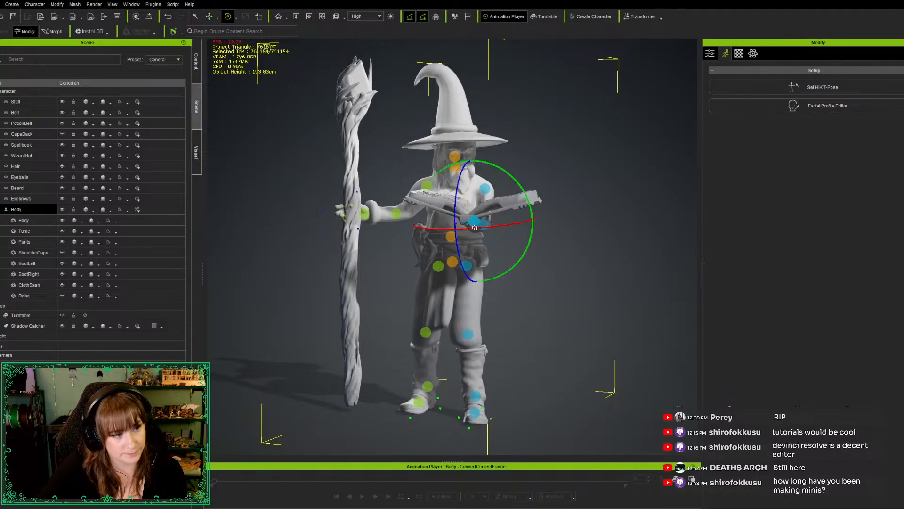
drag(531, 235, 532, 231)
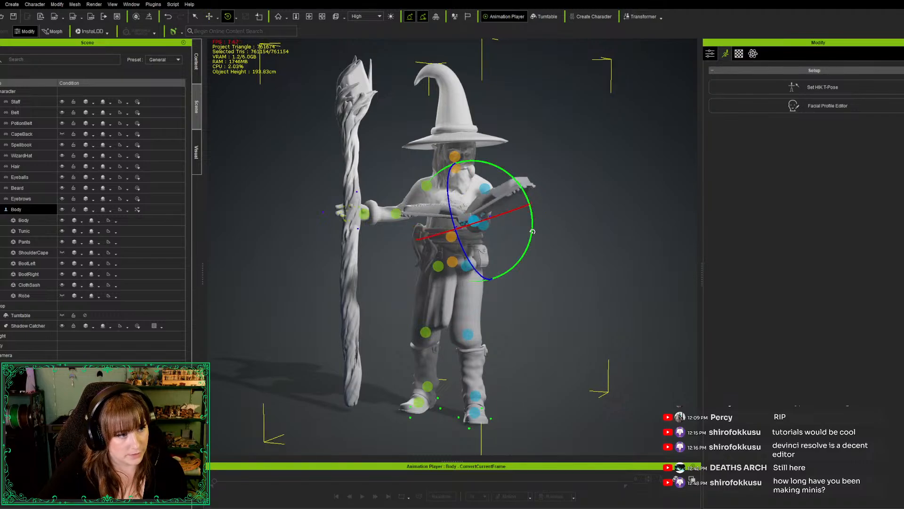
click(484, 228)
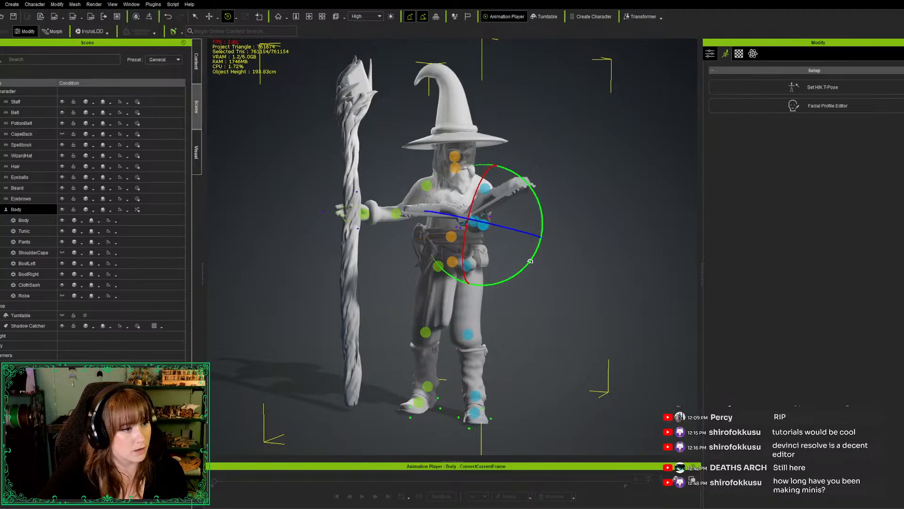
drag(529, 262, 531, 267)
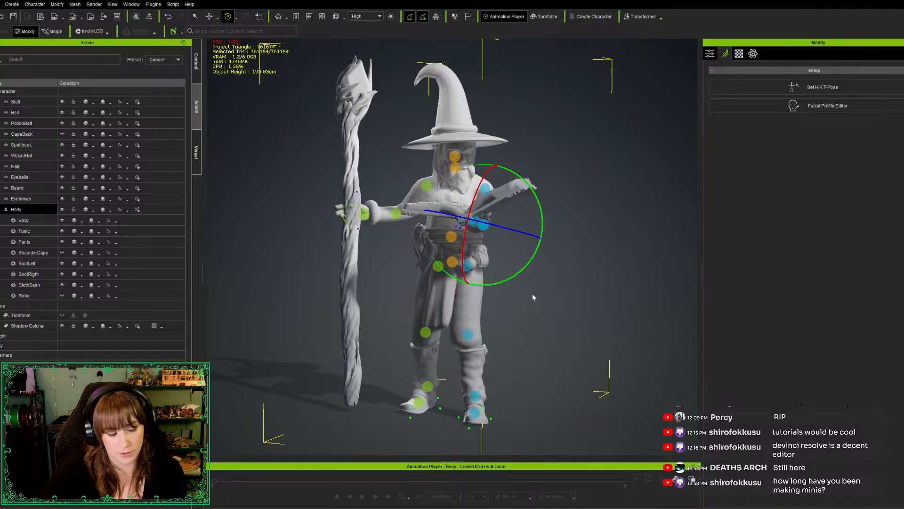
Rotate the left forearm and upper arm slightly to reposition the held spellbook, judging it from the wizard's left side
alt+drag(550, 329, 292, 219)
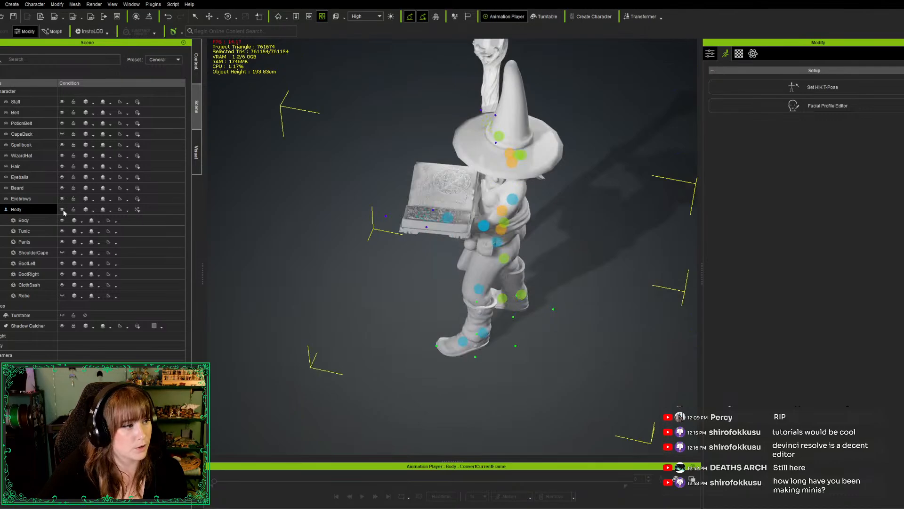
key(e)
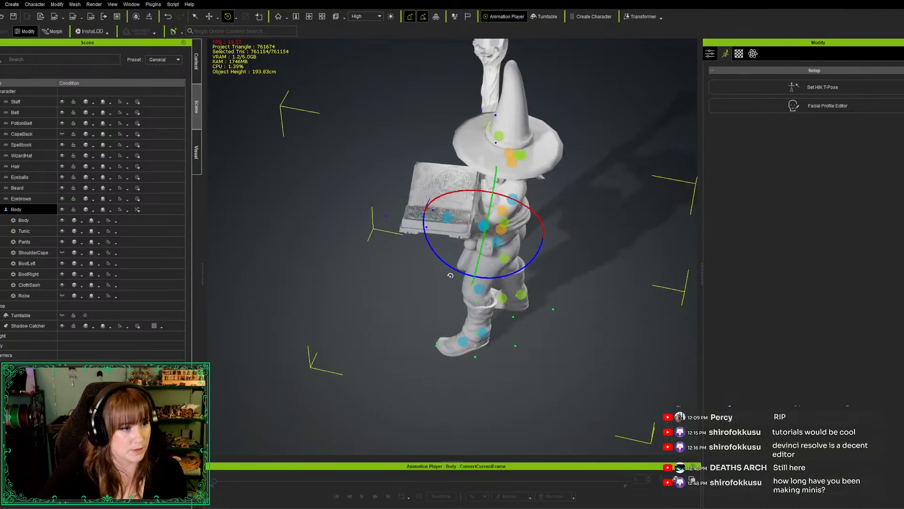
drag(446, 265, 445, 262)
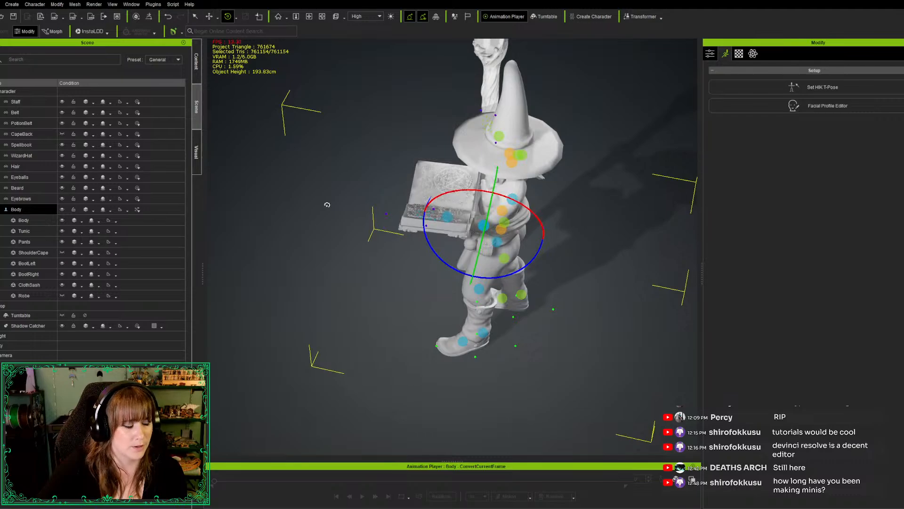
click(509, 211)
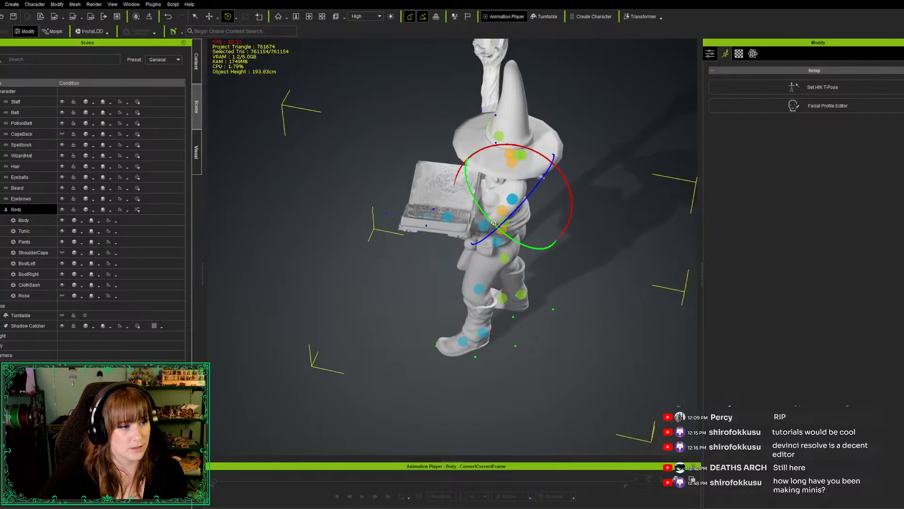
drag(494, 224, 498, 228)
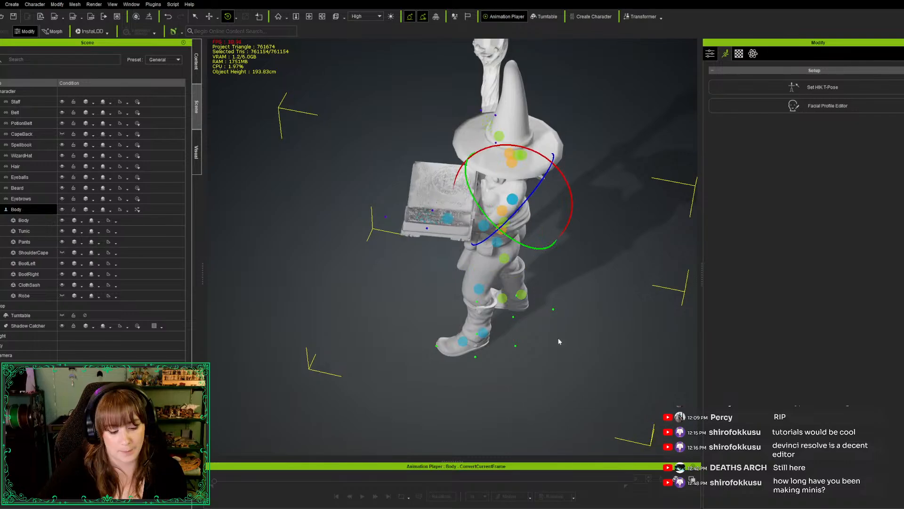
Rotate the left forearm slightly at the elbow to settle the held spellbook, check the figure from the front, and finish pose editing
alt+drag(454, 420, 688, 229)
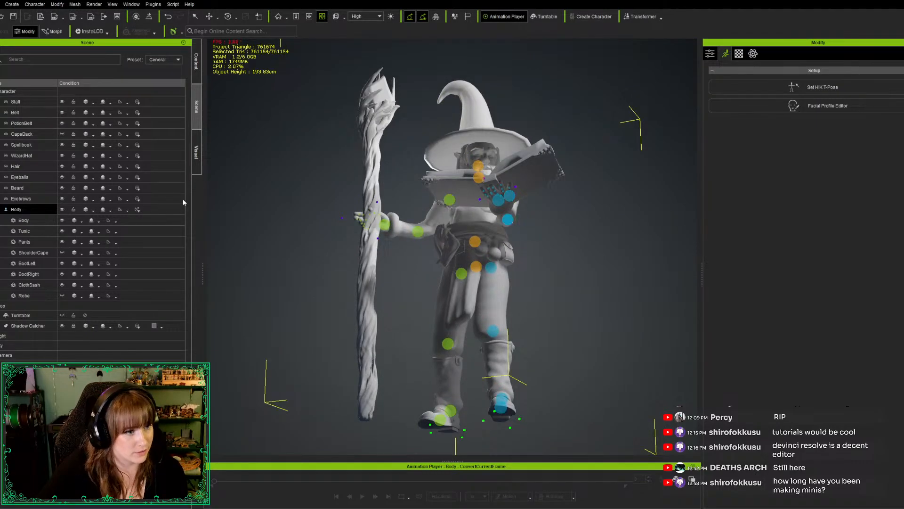
key(e)
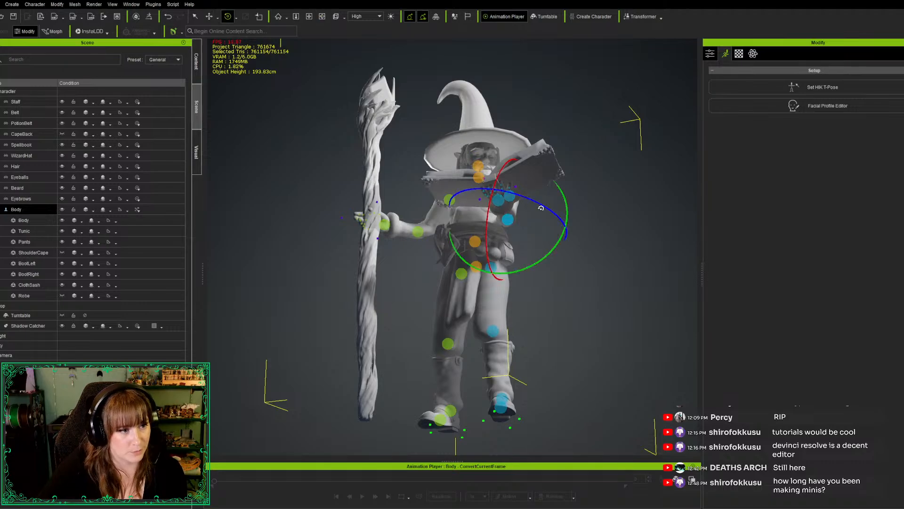
drag(541, 208, 544, 208)
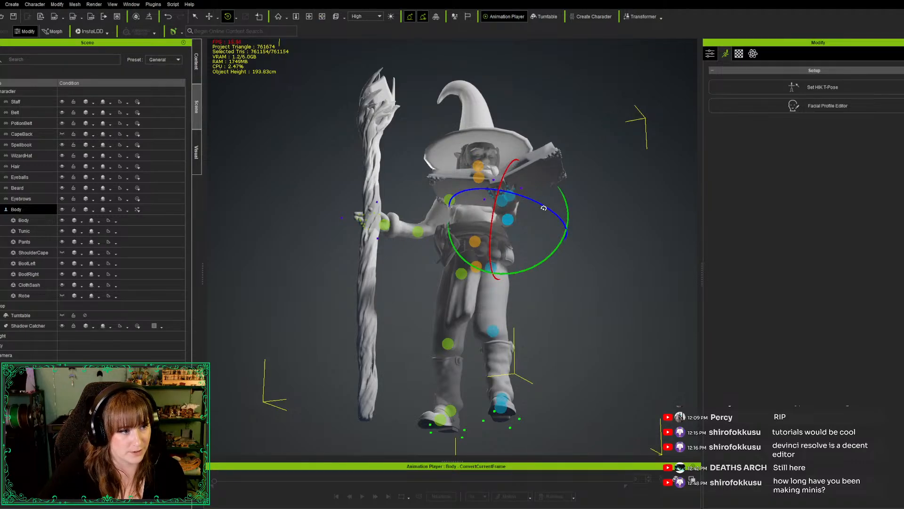
right_drag(547, 296, 533, 393)
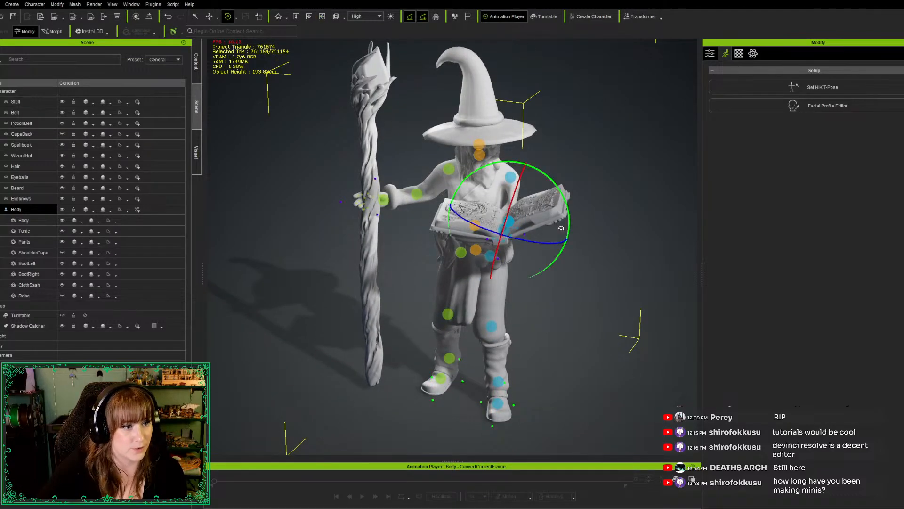
drag(569, 229, 569, 228)
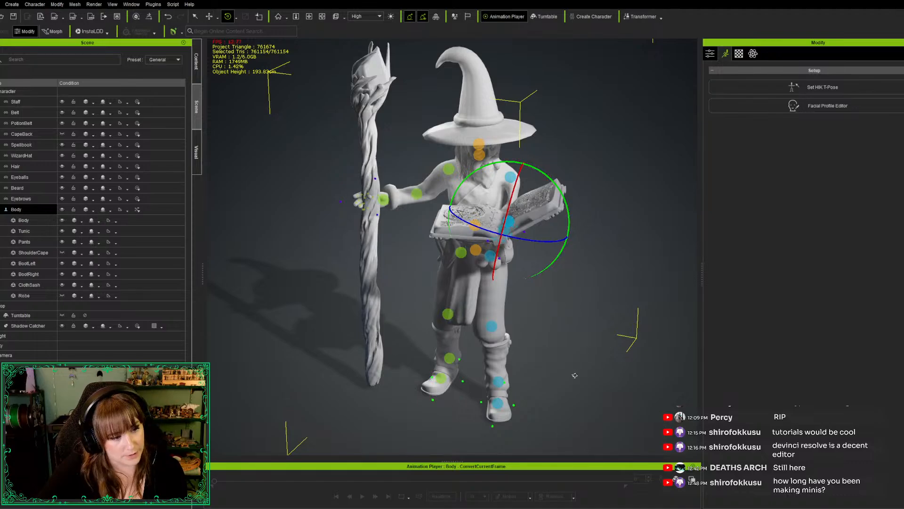
right_drag(570, 382, 621, 403)
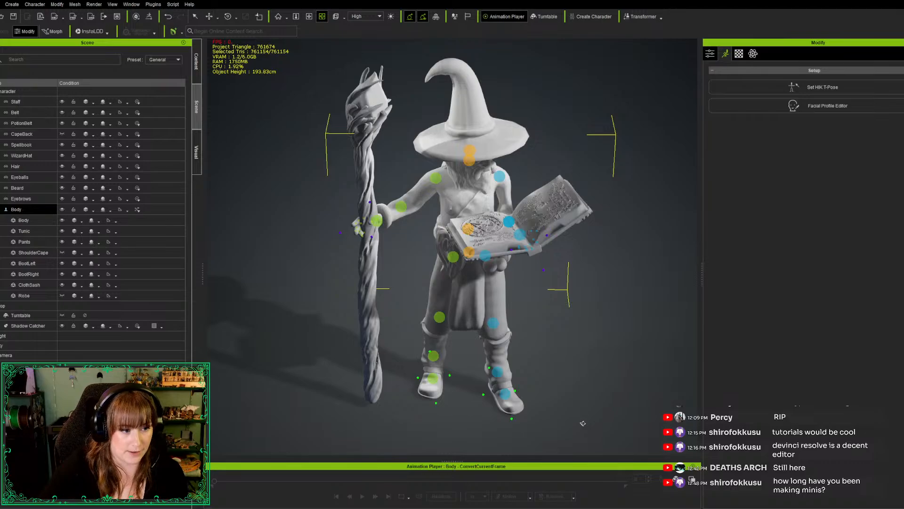
right_drag(583, 424, 571, 349)
scroll(570, 349, down, 3)
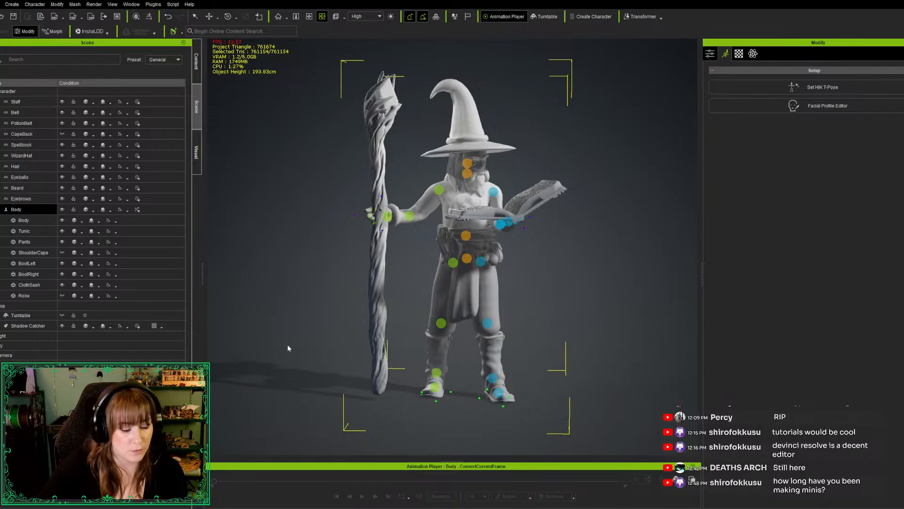
click(310, 365)
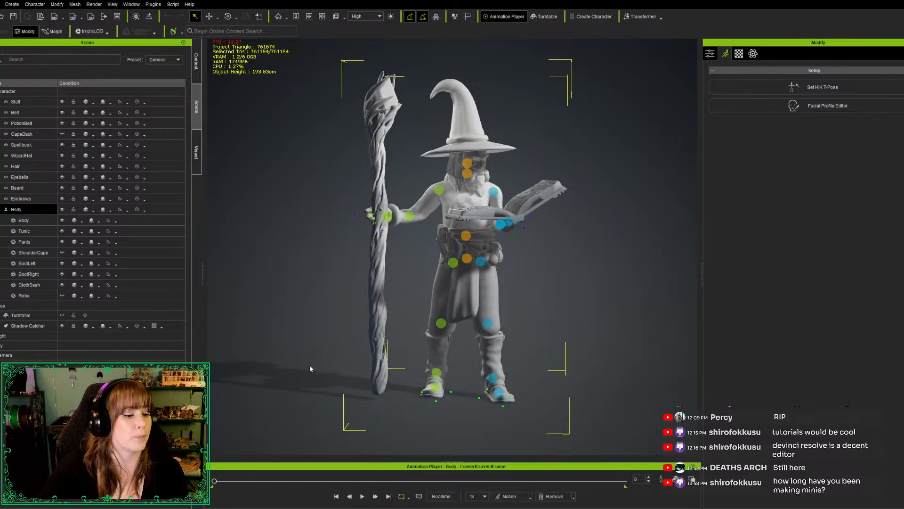
Select the Staff accessory and attach it to the wizard's right forearm bone, CC_Base_R_ForearmTwist02
right_drag(307, 366, 304, 366)
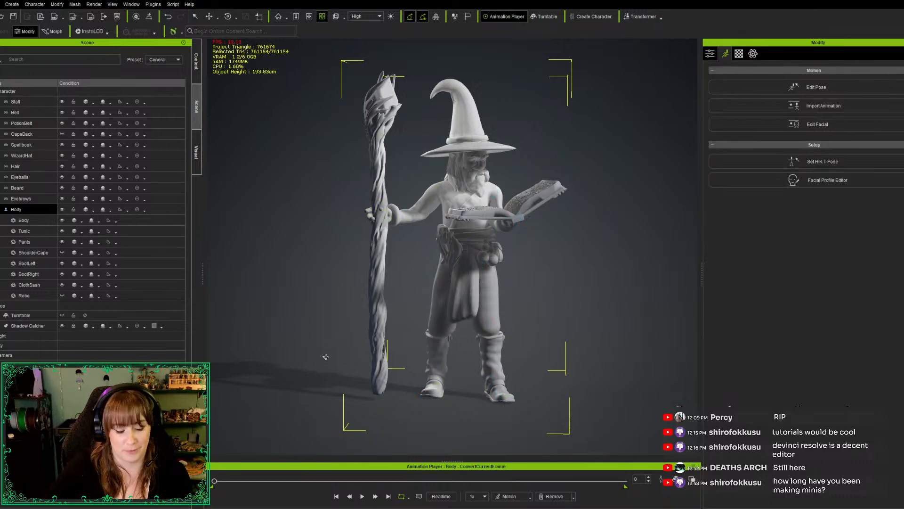
right_drag(307, 369, 606, 229)
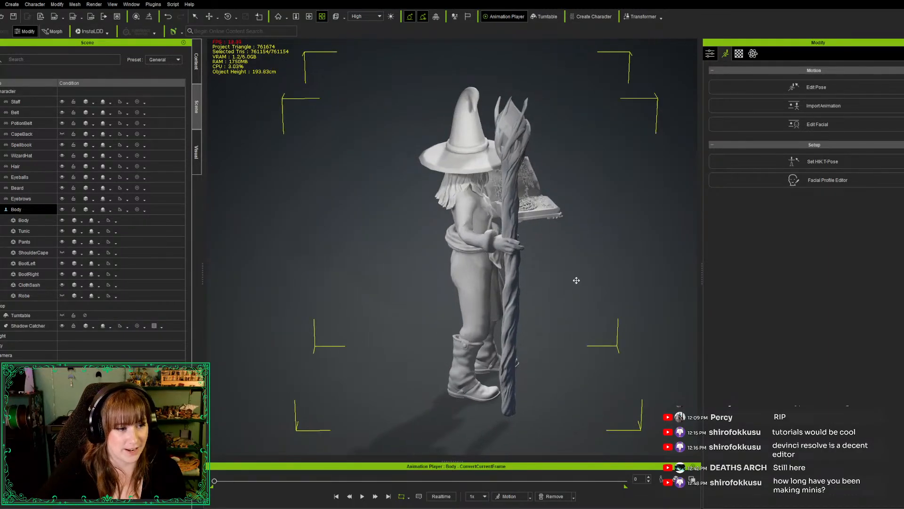
right_drag(577, 280, 606, 295)
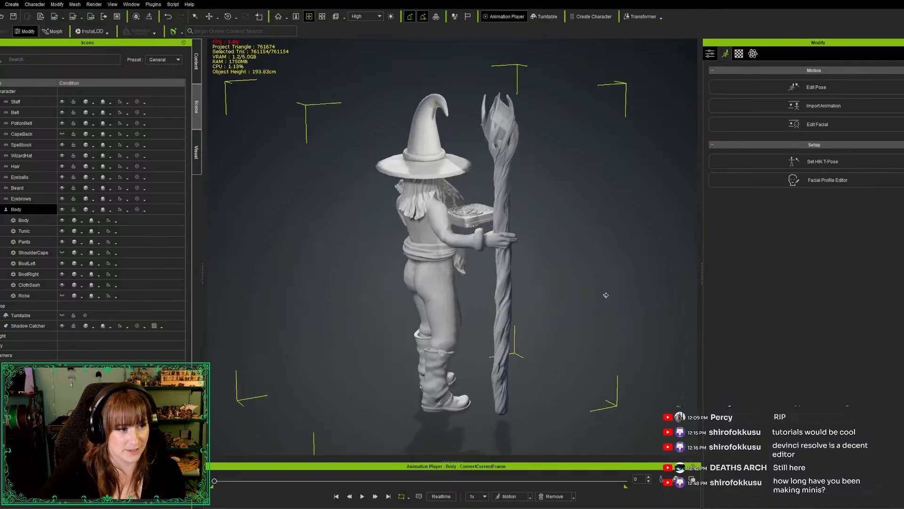
scroll(493, 236, up, 4)
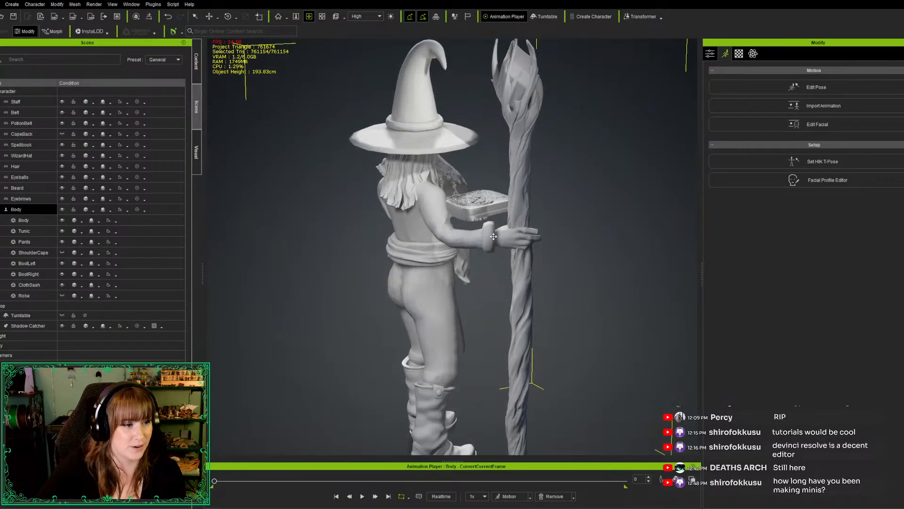
scroll(494, 236, up, 3)
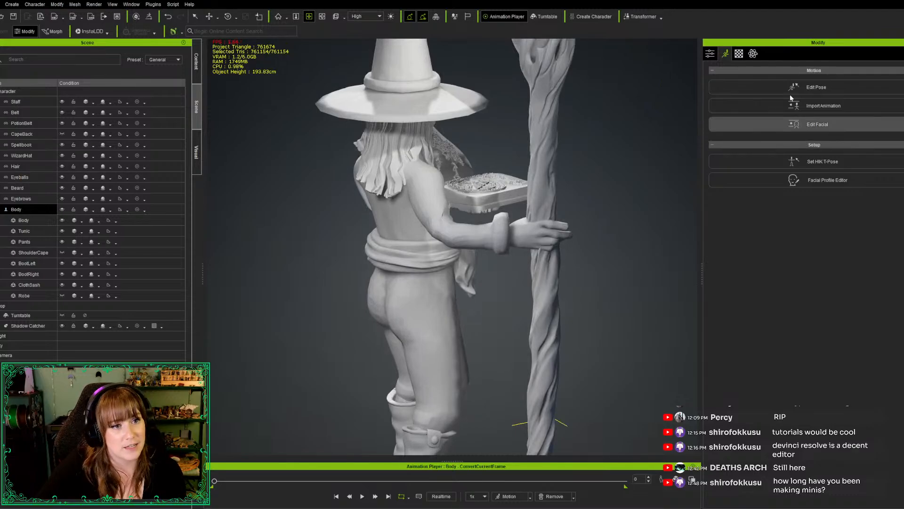
click(40, 102)
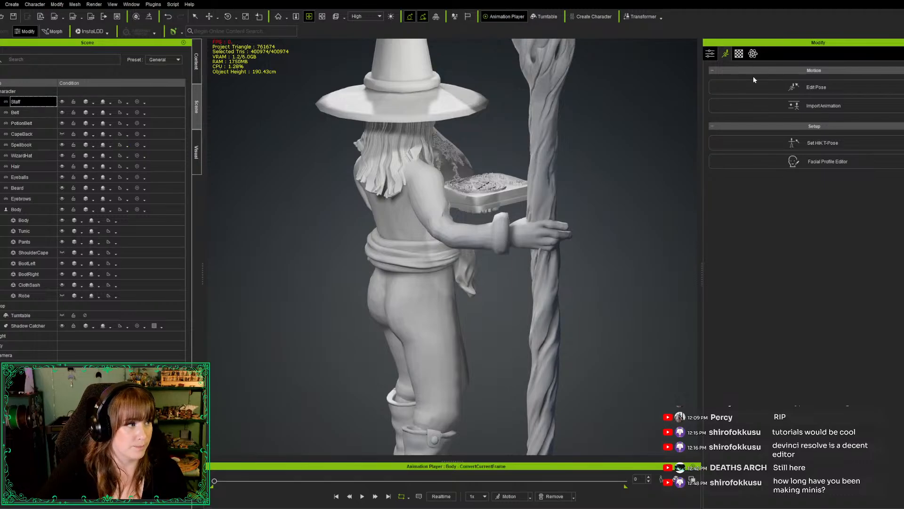
click(727, 87)
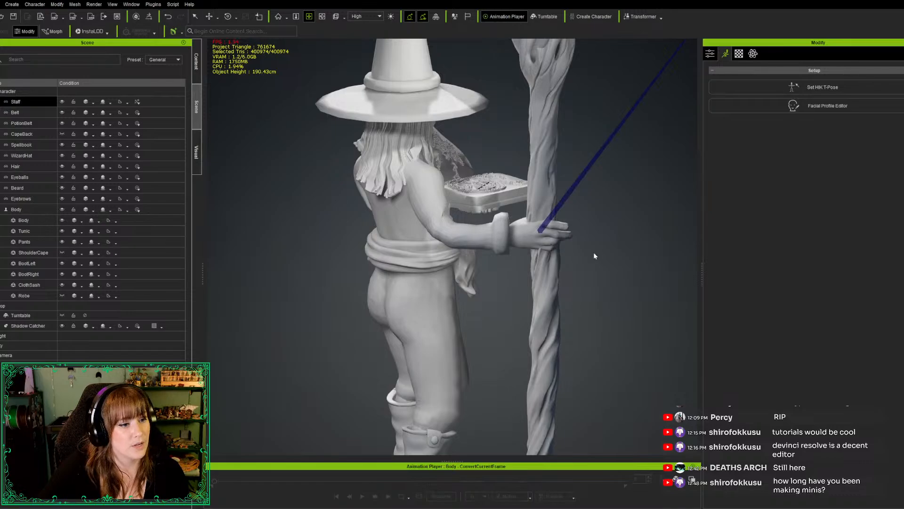
key(Escape)
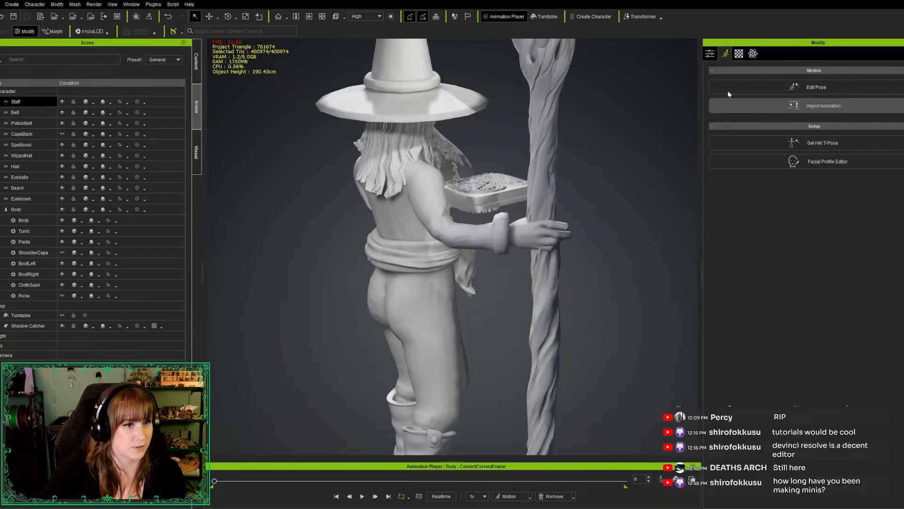
click(711, 55)
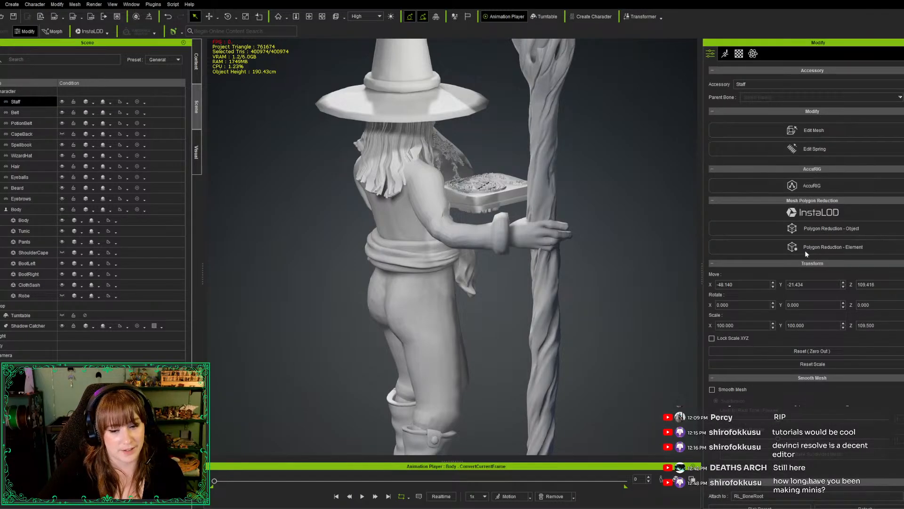
scroll(798, 405, down, 5)
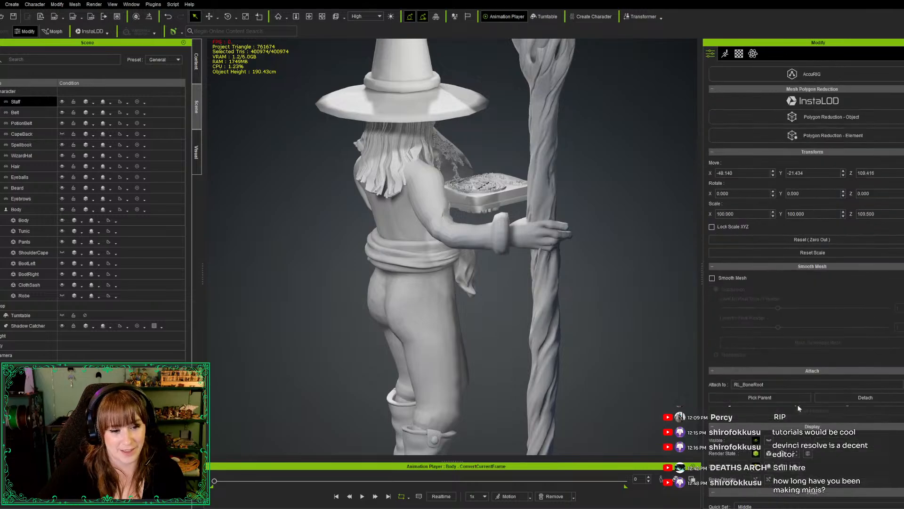
scroll(806, 404, down, 2)
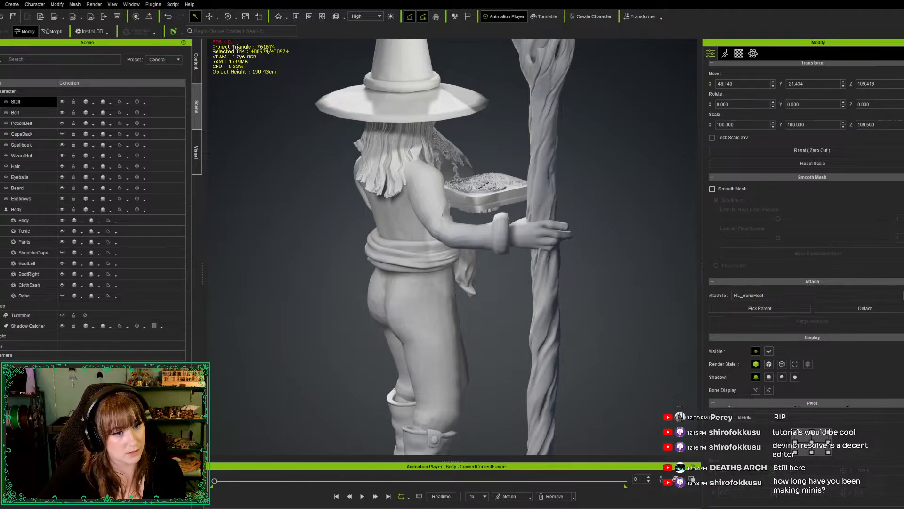
click(782, 312)
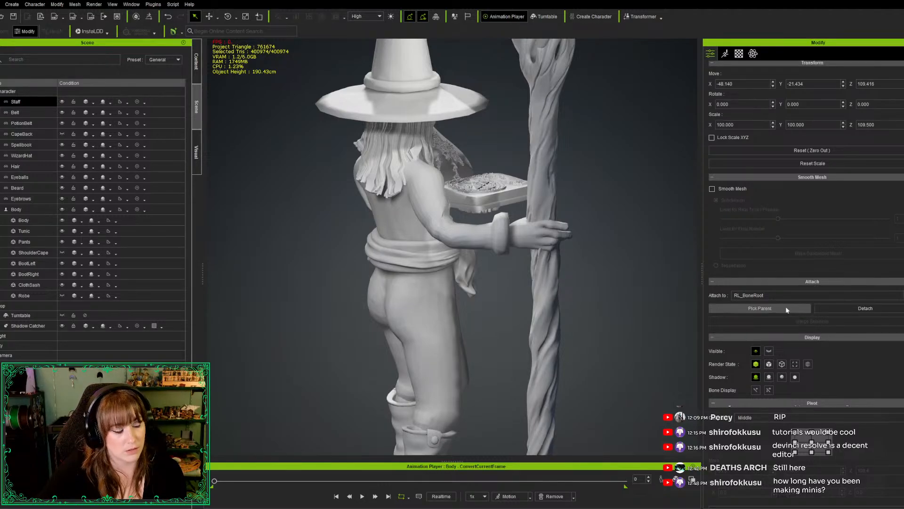
click(513, 238)
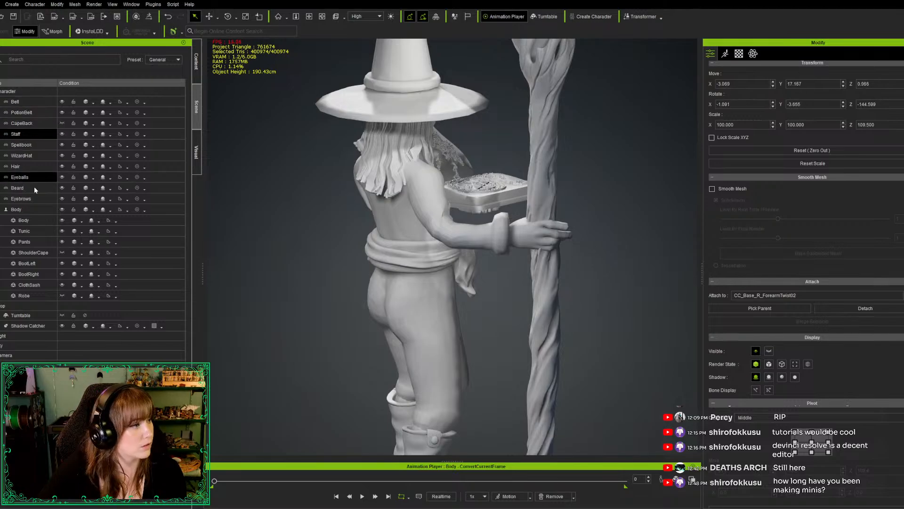
Reopen pose editing for the wizard's Body and rotate the right hand slightly at the wrist to fit the staff
click(31, 209)
scroll(772, 176, up, 5)
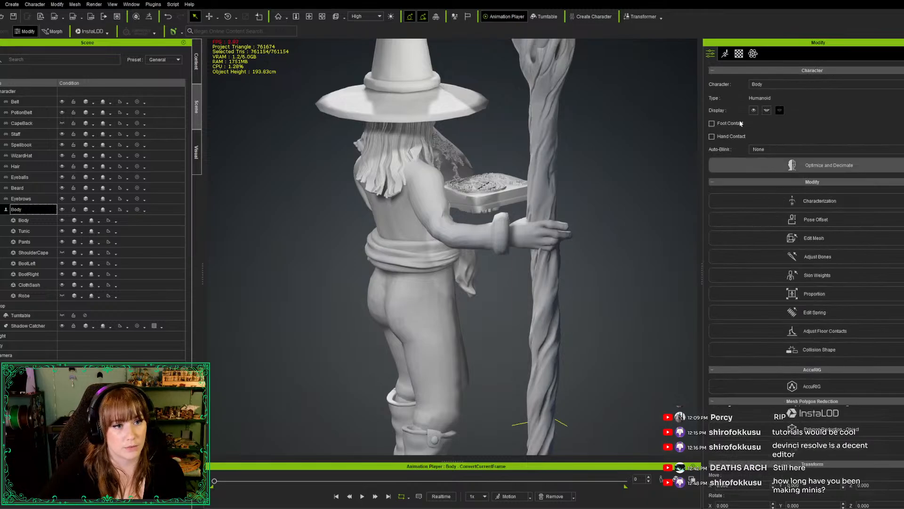
click(725, 53)
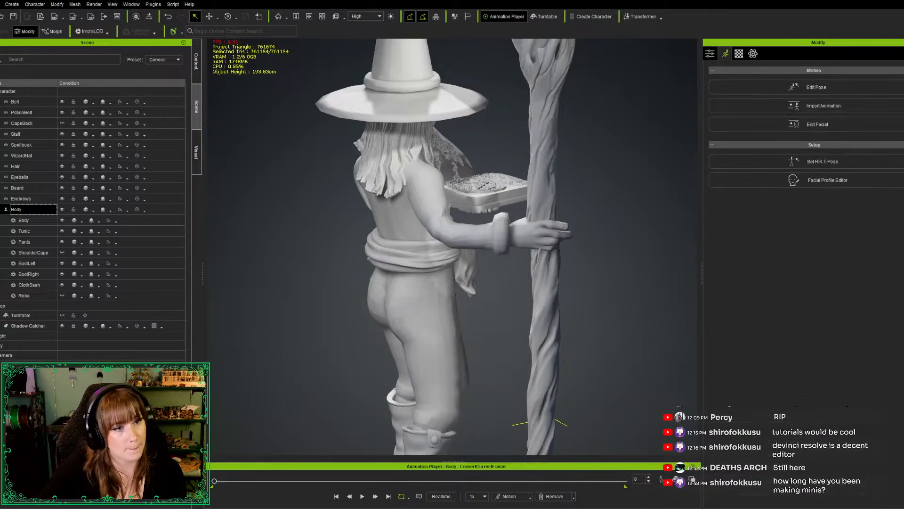
click(782, 92)
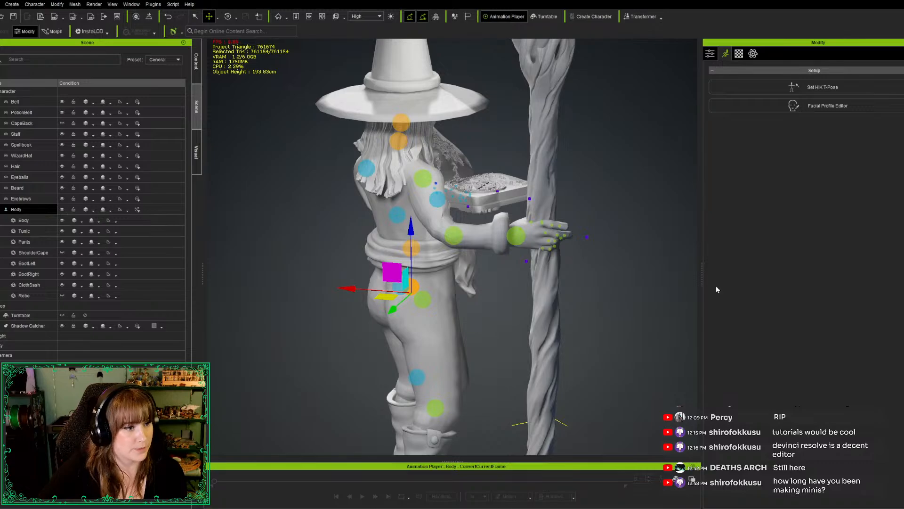
click(516, 235)
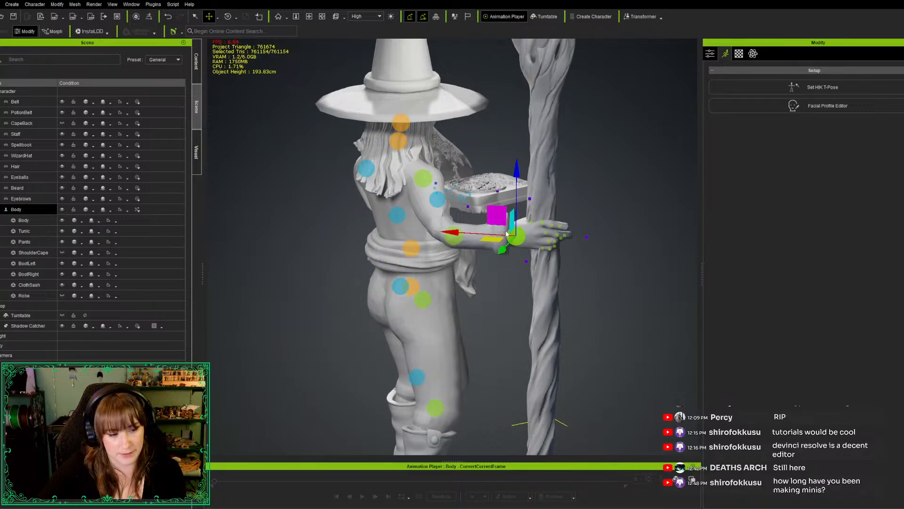
key(e)
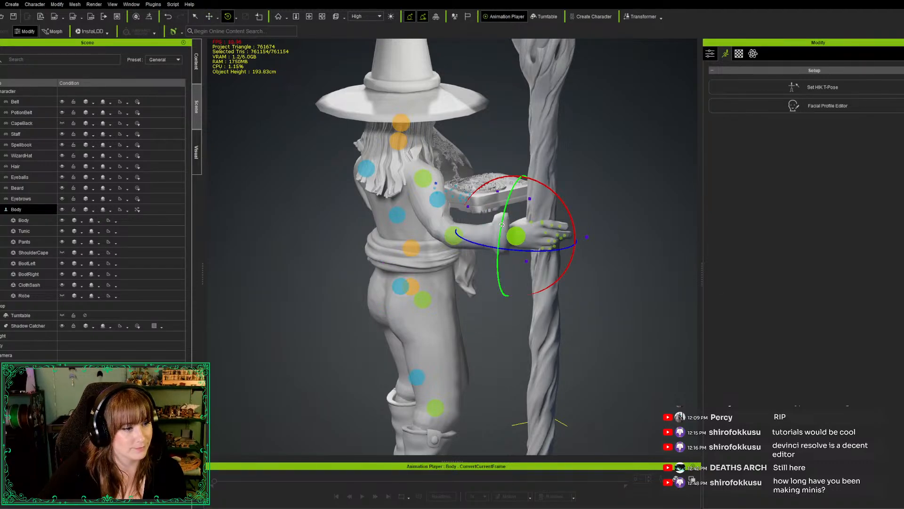
mouse_move(502, 225)
mouse_down()
mouse_move(503, 181)
mouse_move(498, 224)
mouse_up()
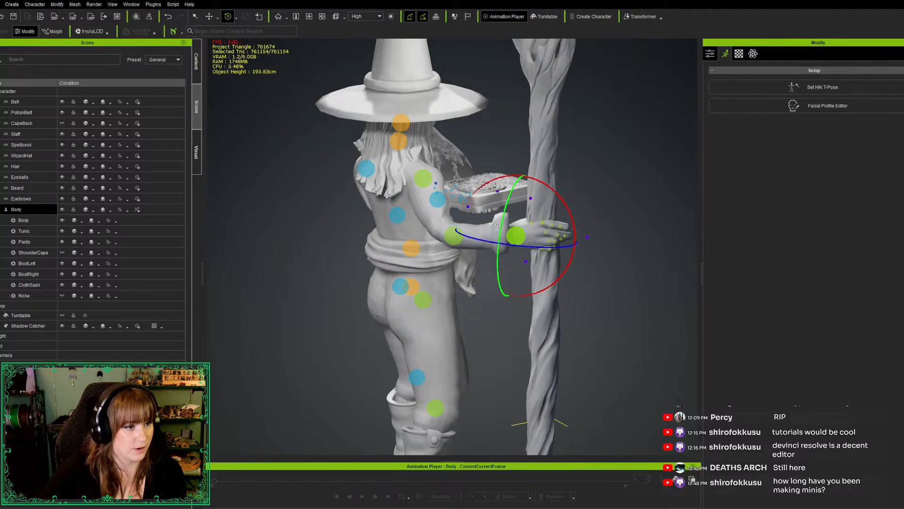
Rotate the finger joints of the wizard's right hand slightly so they curl around the staff, judging the grip from several sides
key(c)
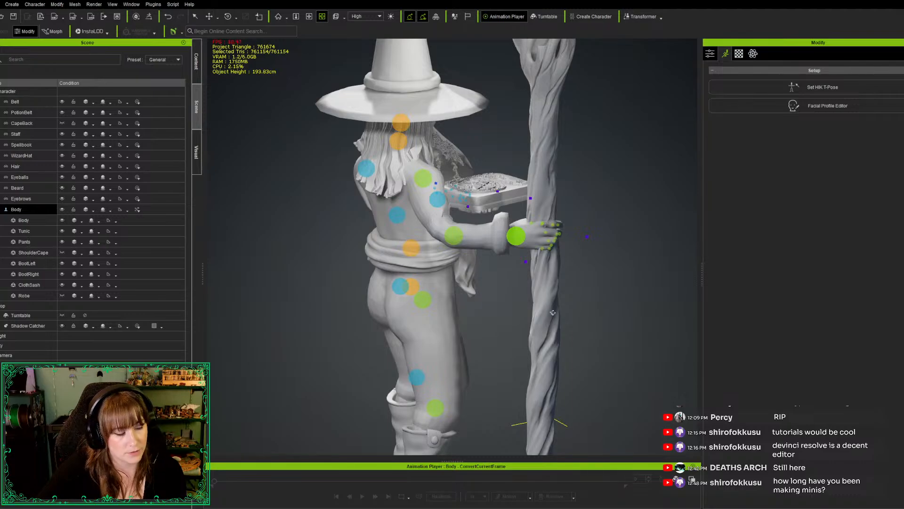
drag(444, 274, 266, 290)
right_drag(266, 290, 228, 304)
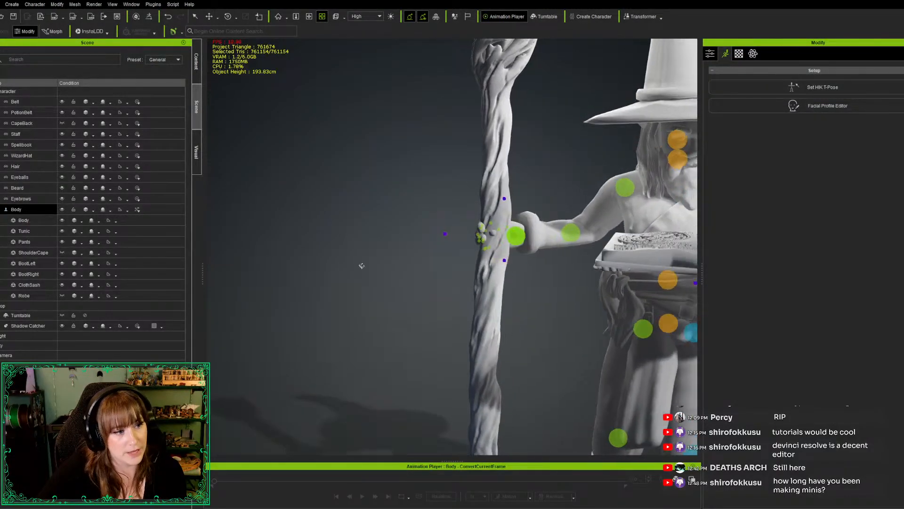
right_drag(382, 255, 670, 245)
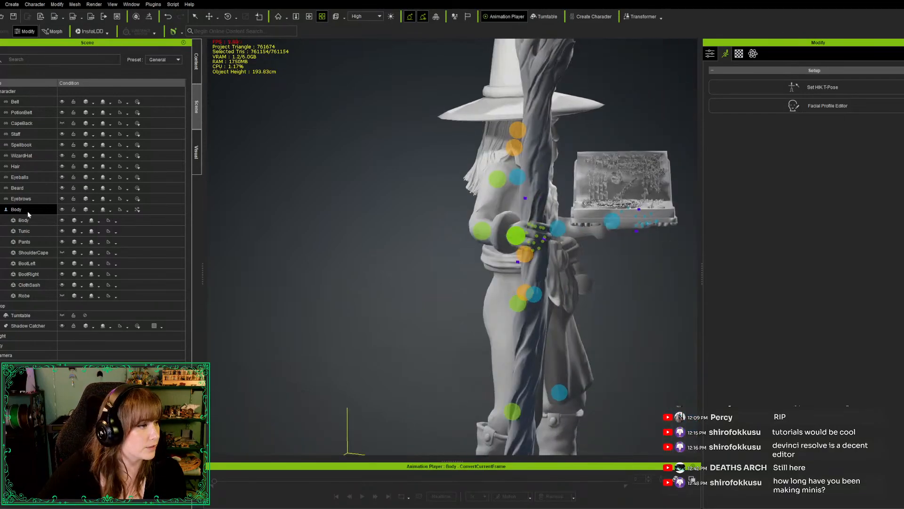
key(e)
key(e)
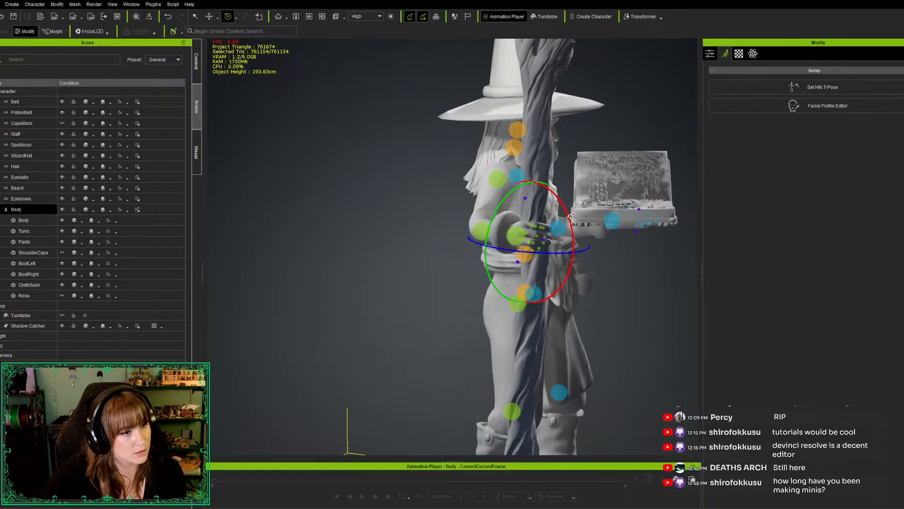
drag(571, 219, 571, 227)
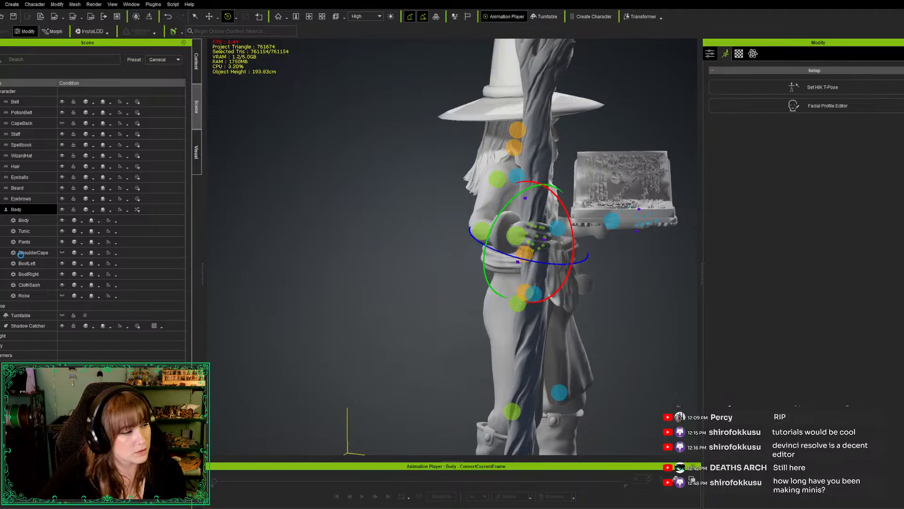
click(23, 215)
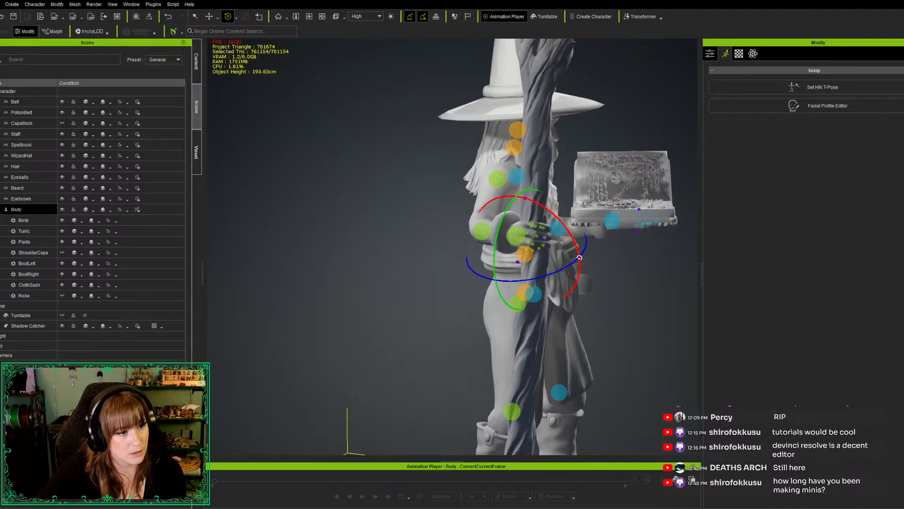
drag(579, 258, 579, 263)
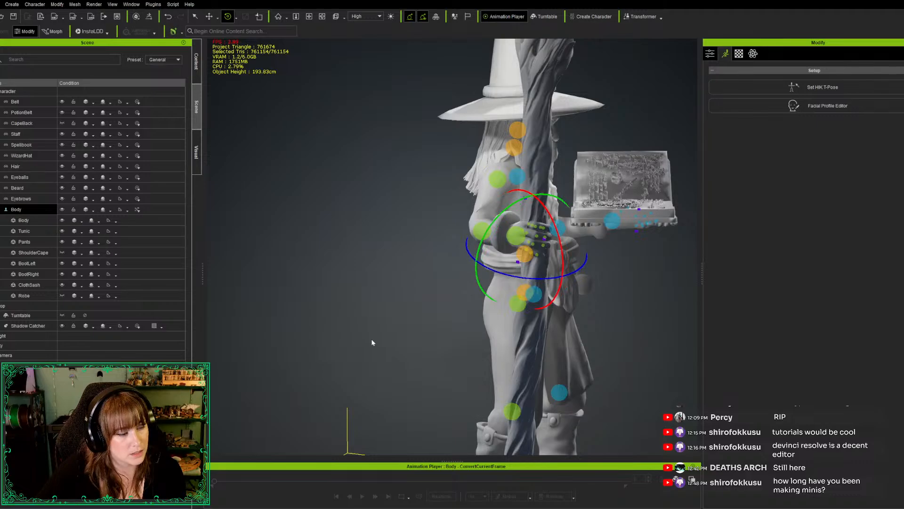
Rotate the right thumb's joints one after another so the thumb wraps across the staff, judging it from the front and above
alt+drag(646, 358, 280, 444)
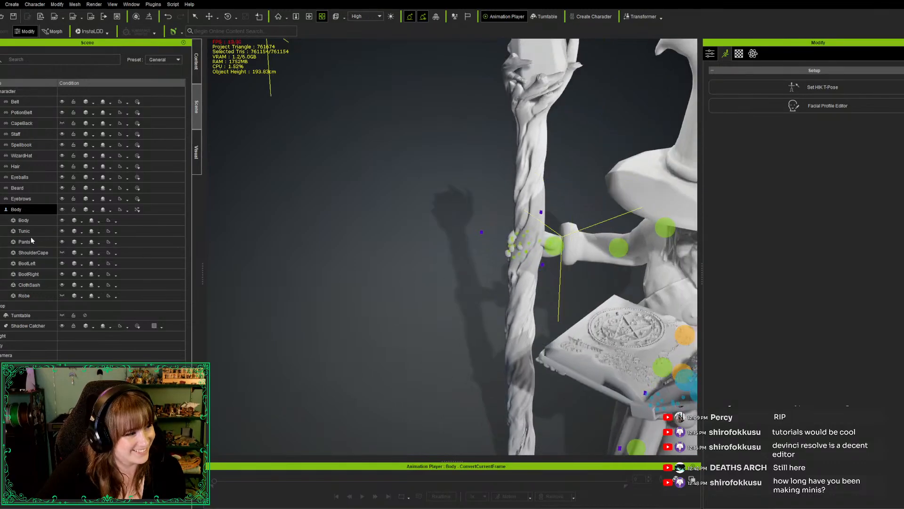
key(e)
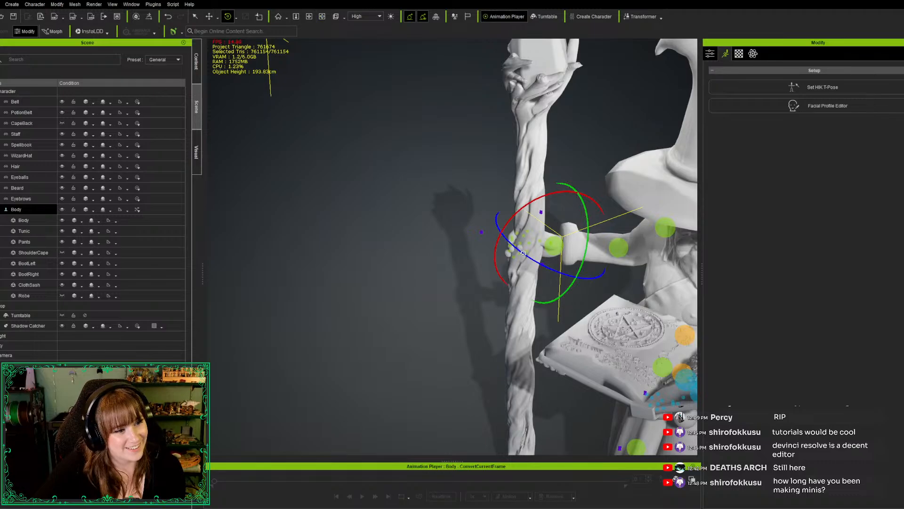
drag(525, 256, 530, 259)
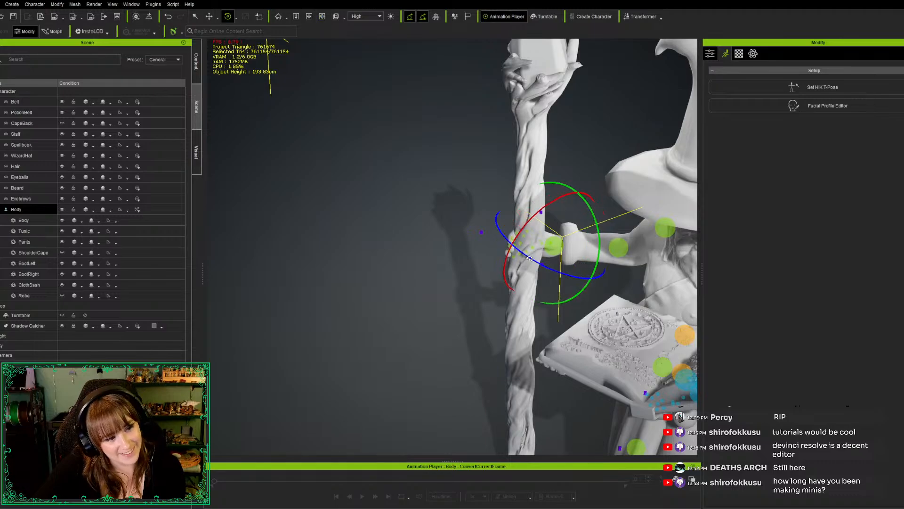
drag(596, 240, 599, 251)
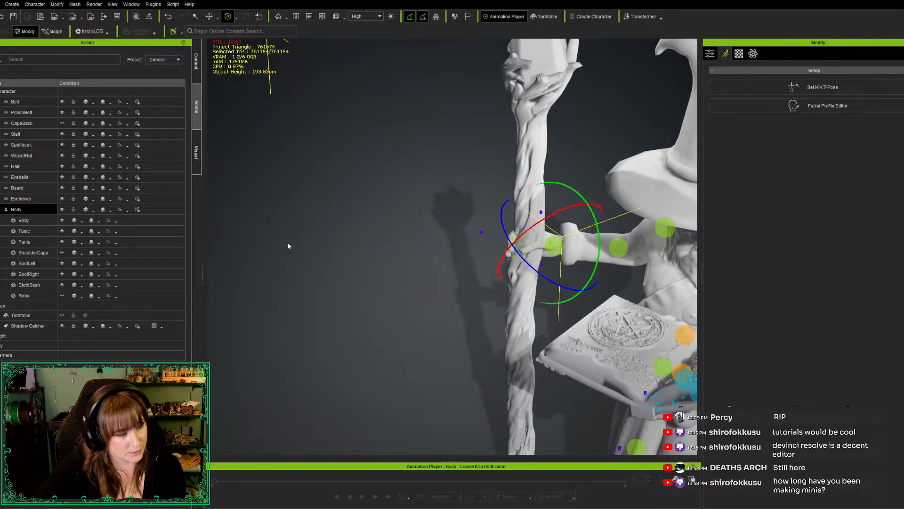
click(44, 220)
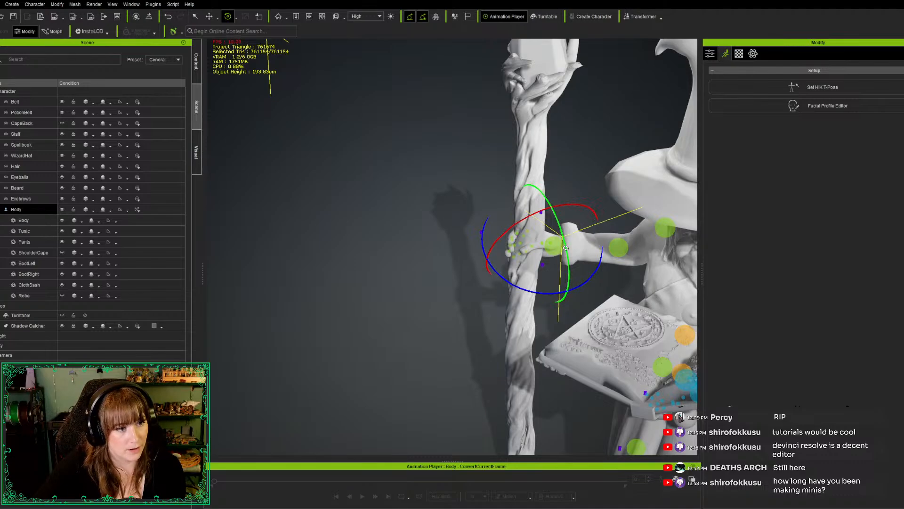
drag(565, 248, 565, 253)
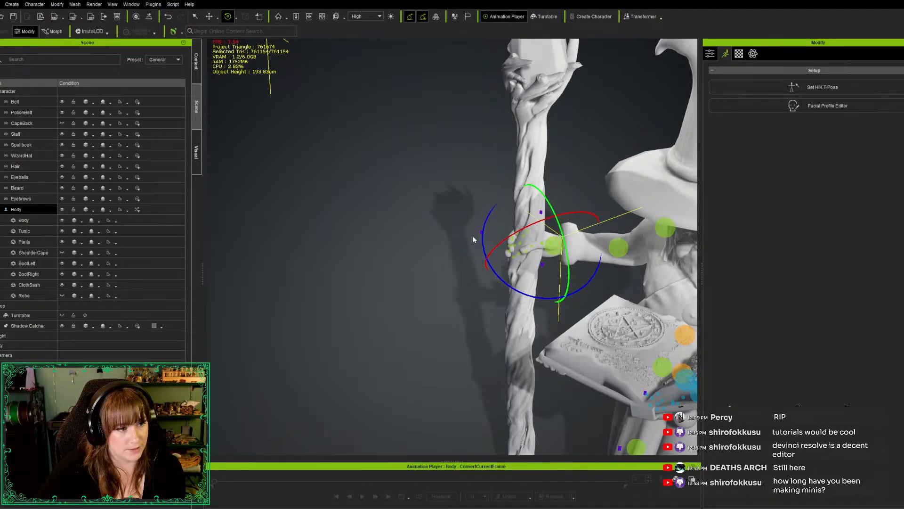
mouse_move(498, 245)
mouse_down()
mouse_move(491, 251)
mouse_move(503, 248)
mouse_up()
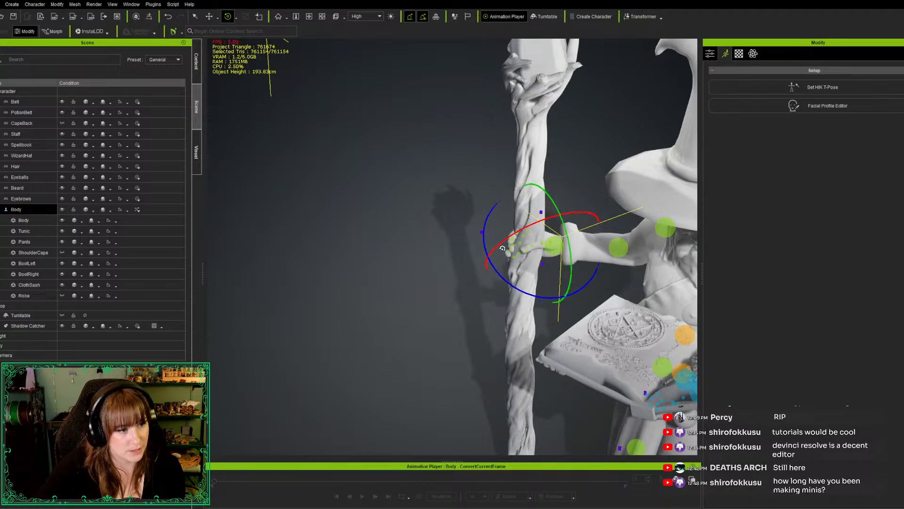
click(46, 215)
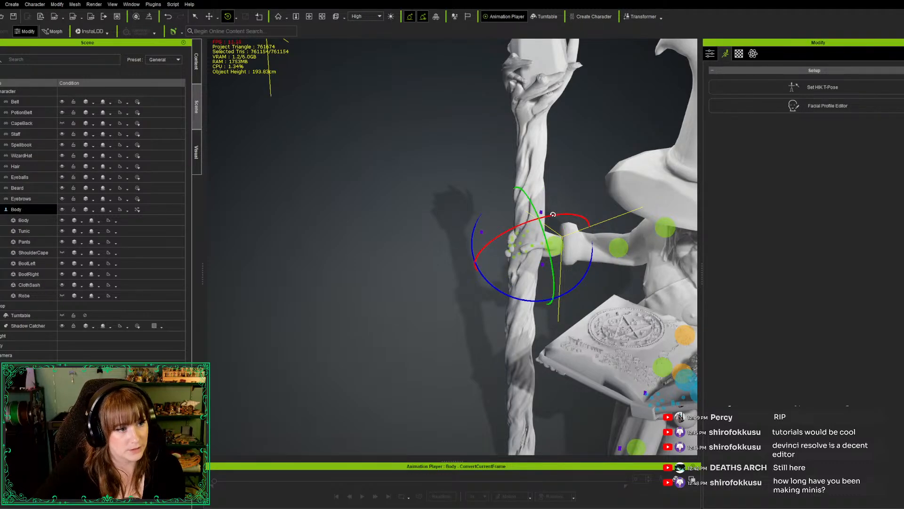
drag(553, 215, 403, 219)
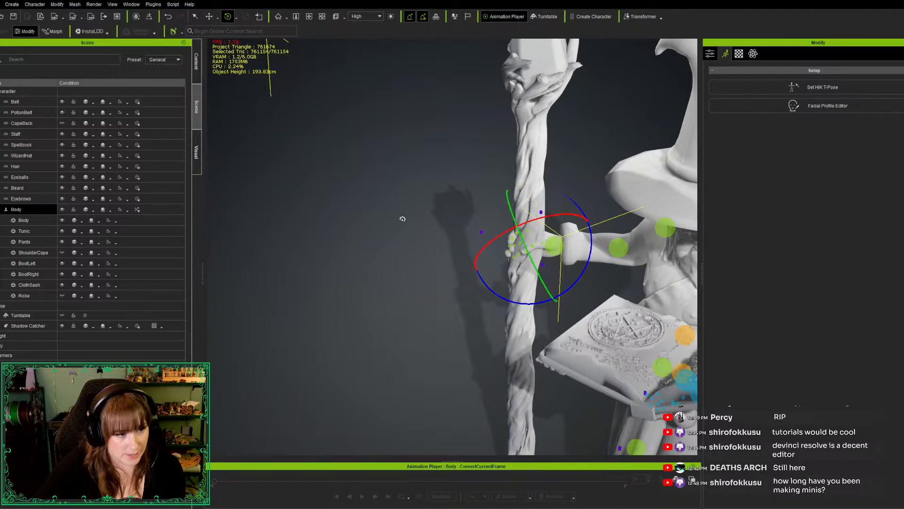
Check the full figure from the front and tilt the wizard's head slightly with the rotate tool
scroll(445, 222, down, 5)
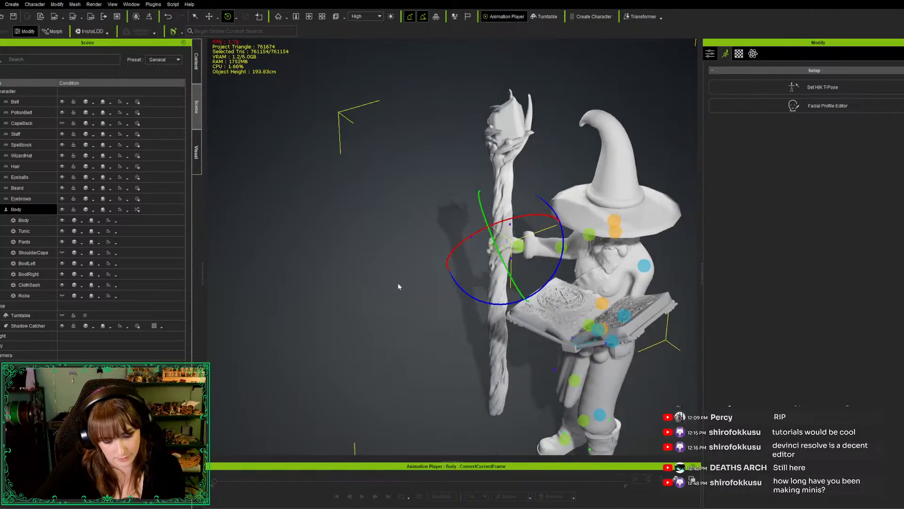
right_drag(344, 311, 512, 276)
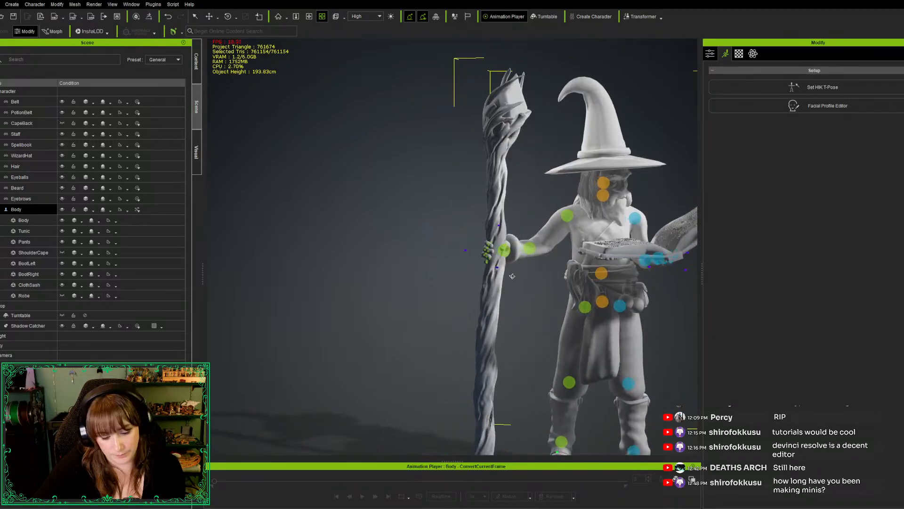
middle_drag(548, 322, 436, 305)
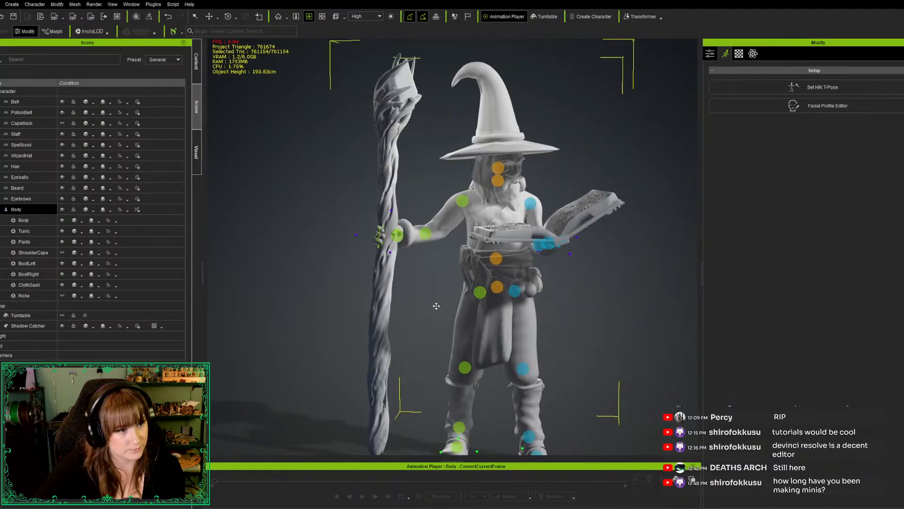
scroll(427, 297, down, 5)
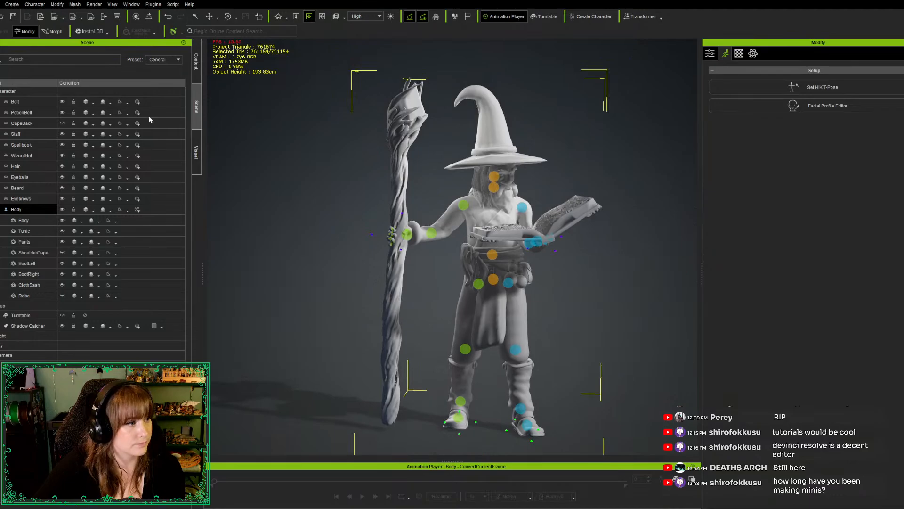
right_drag(557, 269, 582, 324)
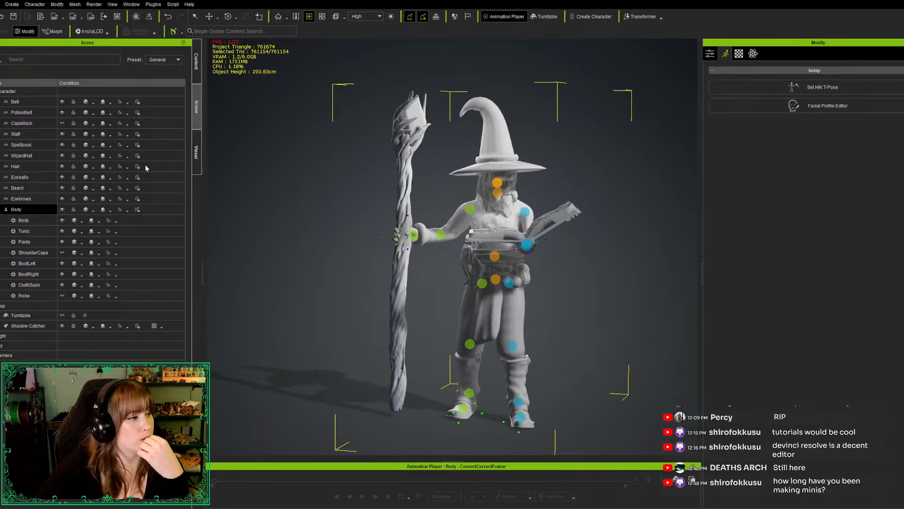
key(e)
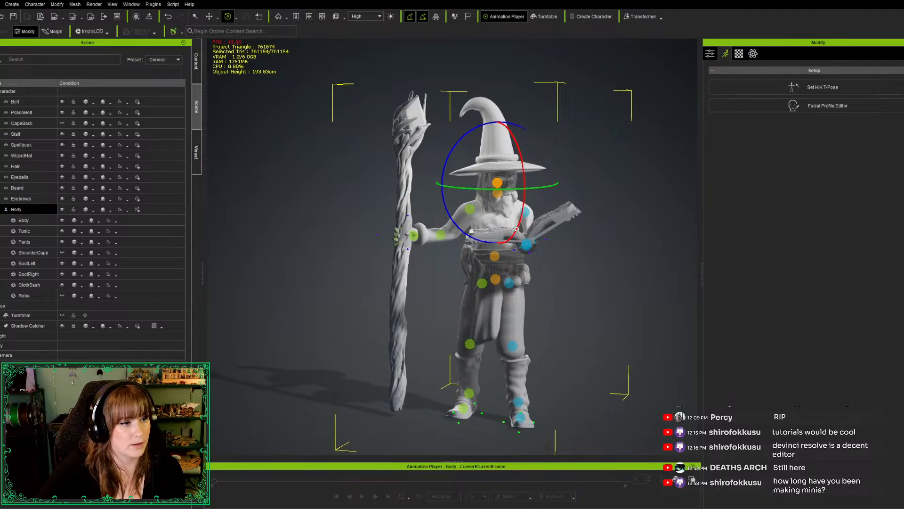
drag(517, 229, 517, 227)
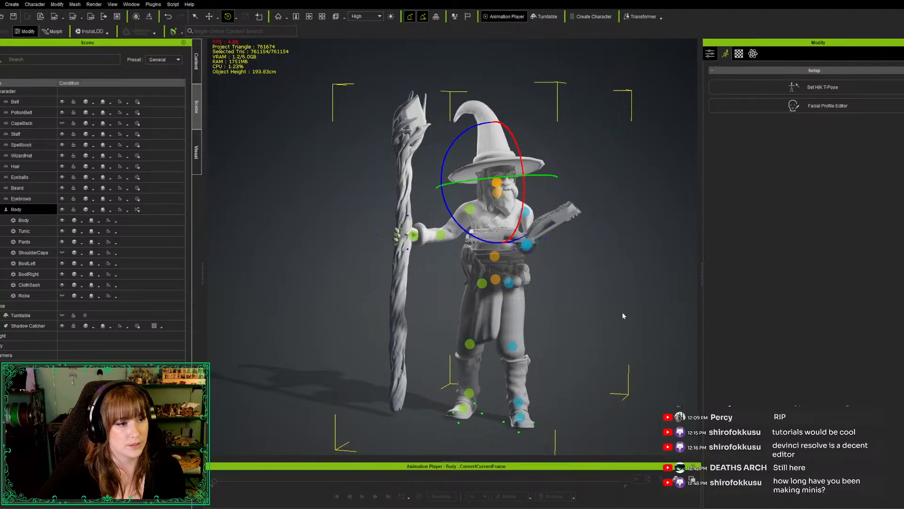
Examine the face and full figure from several angles and turn the wizard's head slightly to refine where it faces
key(f)
key(c)
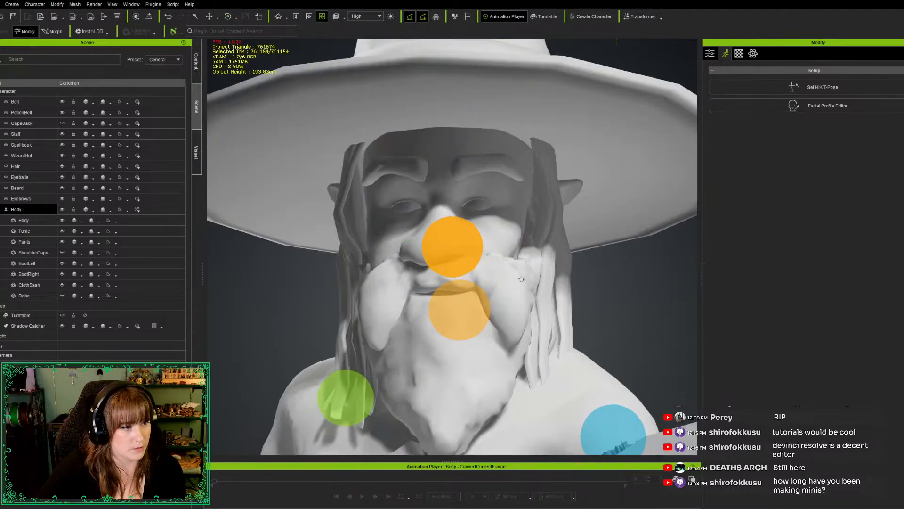
scroll(520, 279, down, 4)
scroll(536, 277, down, 4)
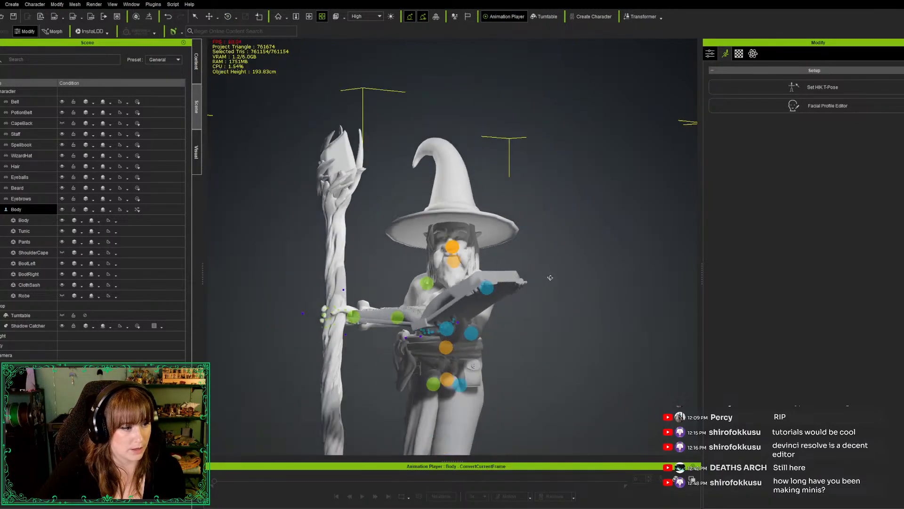
key(x)
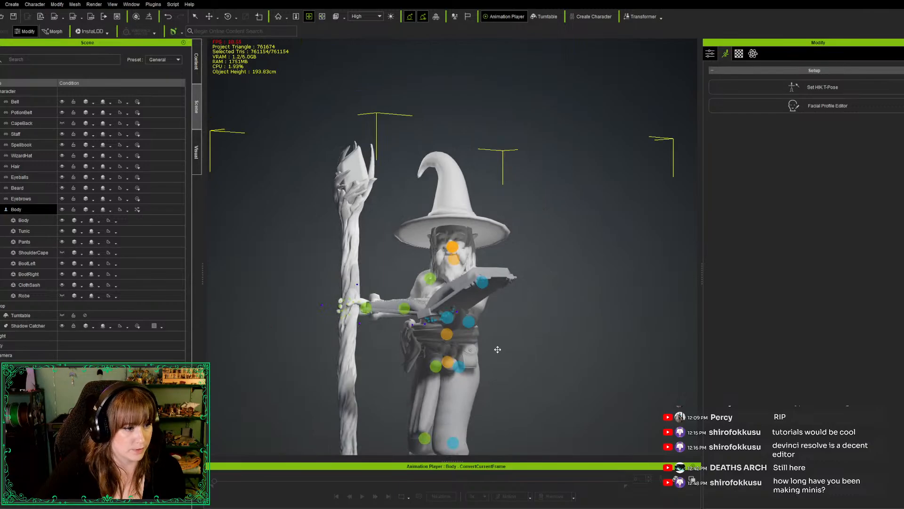
drag(512, 352, 512, 337)
right_drag(511, 337, 555, 352)
scroll(522, 337, down, 2)
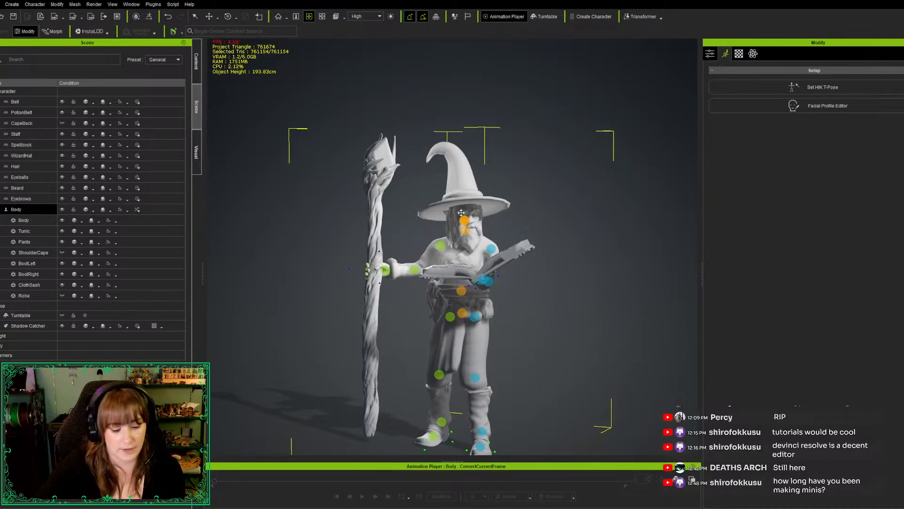
key(e)
drag(497, 214, 494, 214)
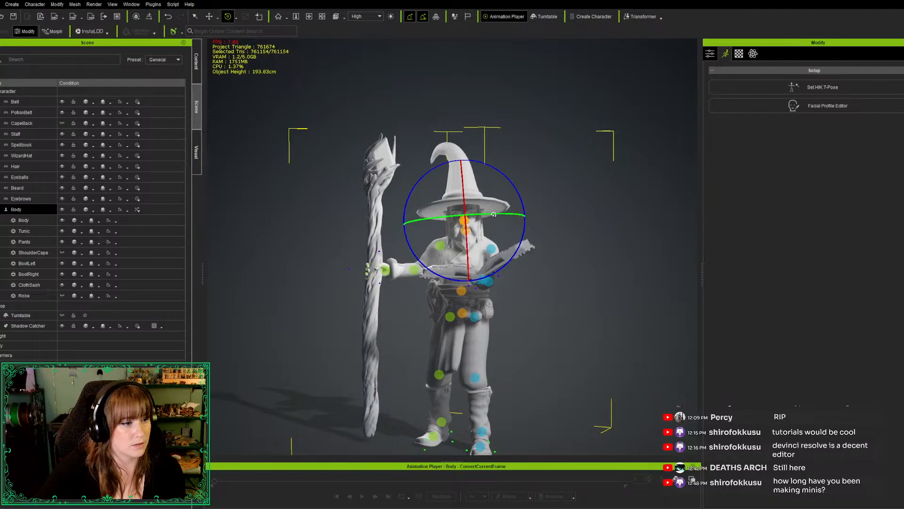
key(e)
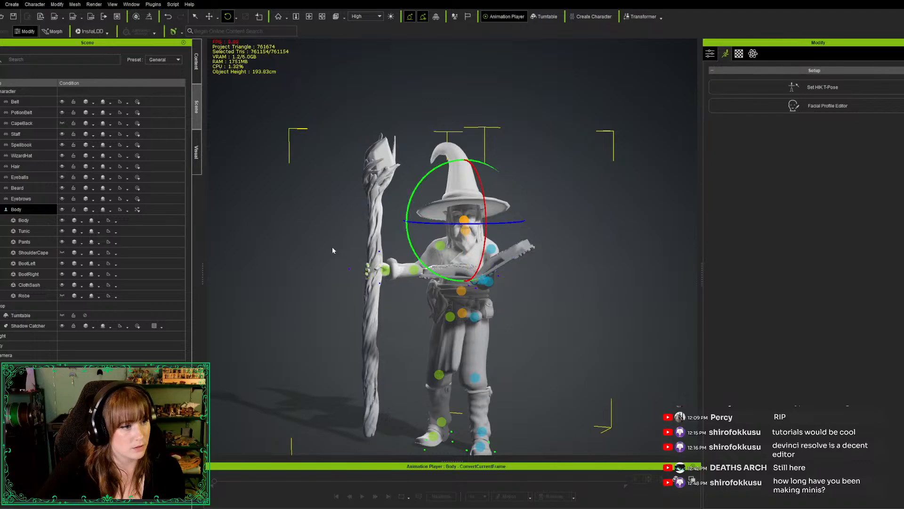
View the wizard from above and rotate the left forearm slightly at the elbow to adjust the held spellbook
key(w)
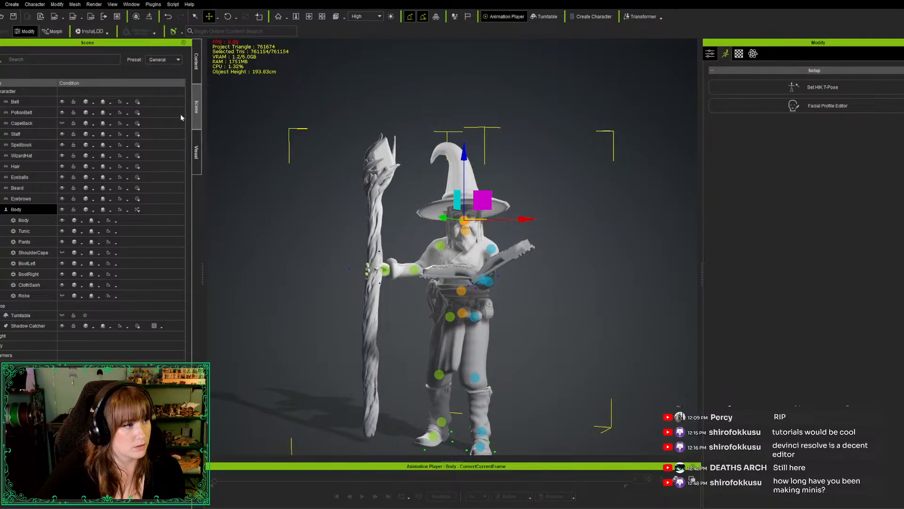
click(439, 374)
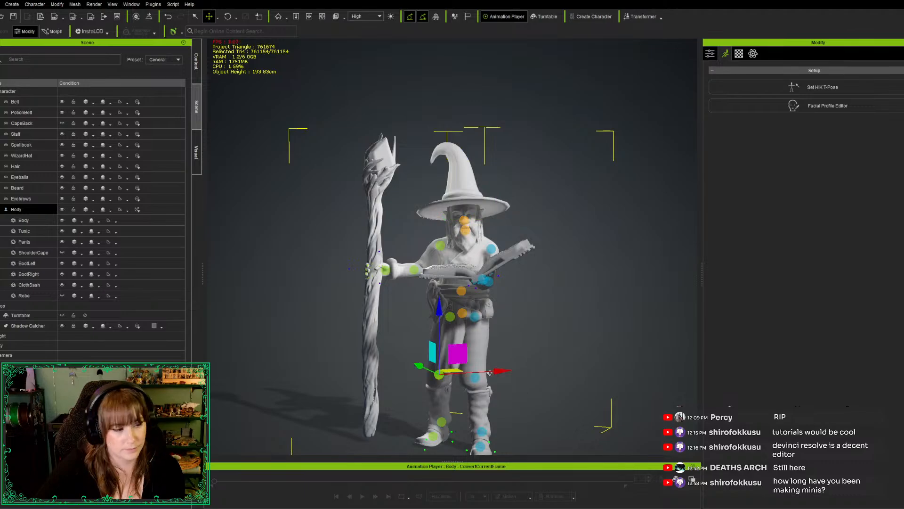
scroll(499, 311, down, 4)
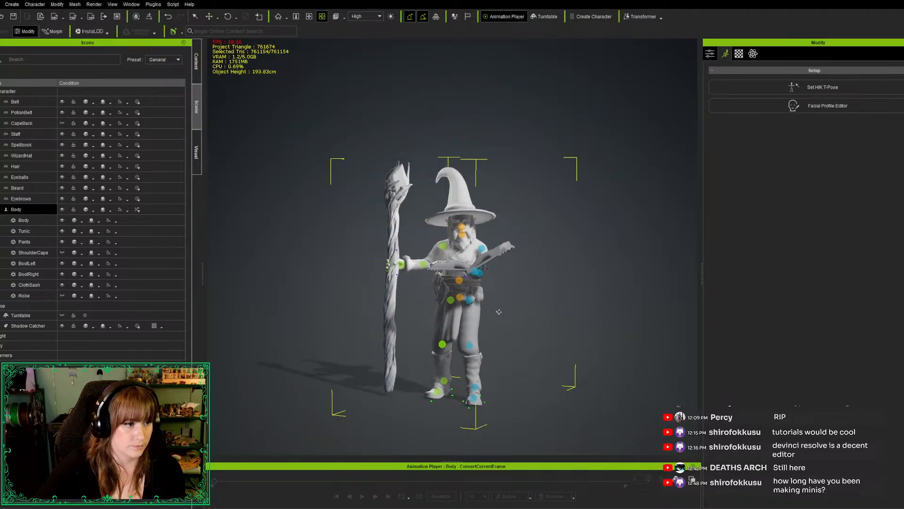
right_drag(478, 323, 444, 453)
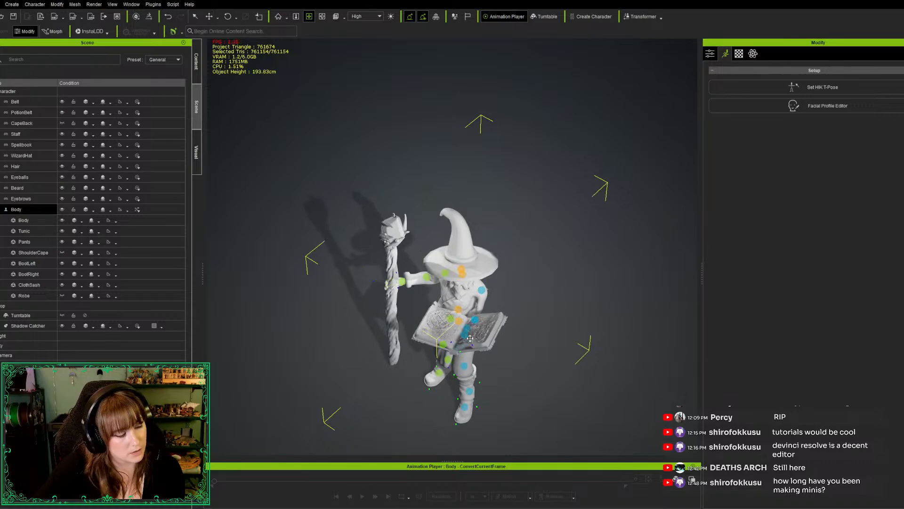
key(e)
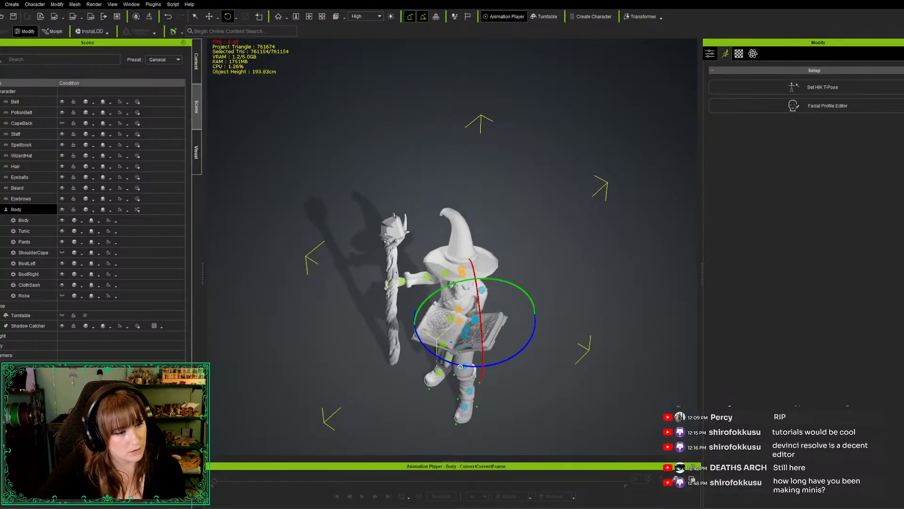
drag(460, 365, 458, 365)
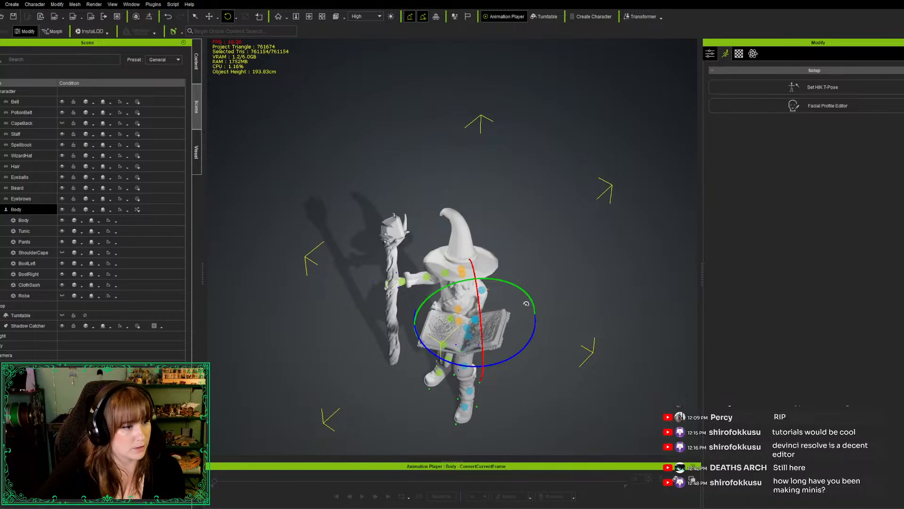
Rotate the wizard's left arm slightly at the shoulder to adjust how the open spellbook is held
drag(526, 307, 544, 271)
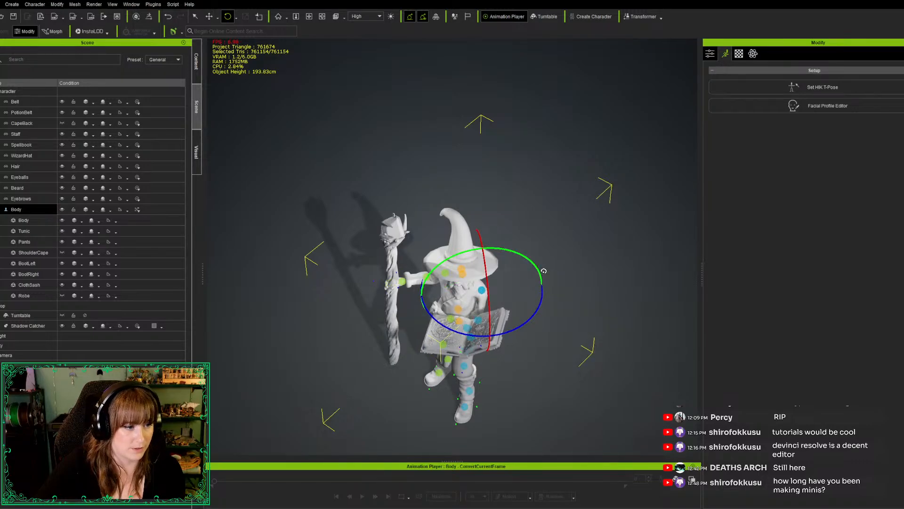
middle_drag(383, 428, 117, 270)
right_drag(140, 308, 133, 309)
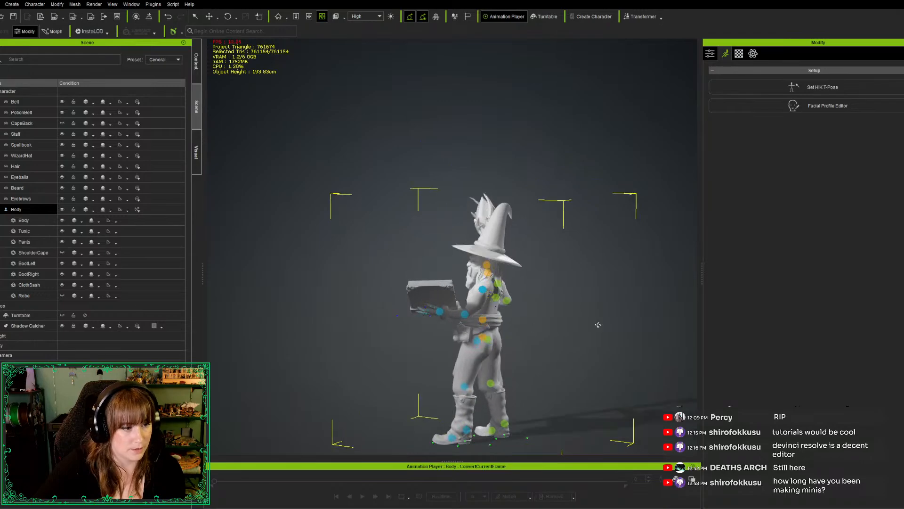
Examine the pose from the side, back and front, covering the spellbook arm, the staff grip and the full figure
right_drag(602, 324, 697, 341)
scroll(544, 341, up, 5)
right_drag(544, 341, 547, 357)
scroll(422, 296, down, 8)
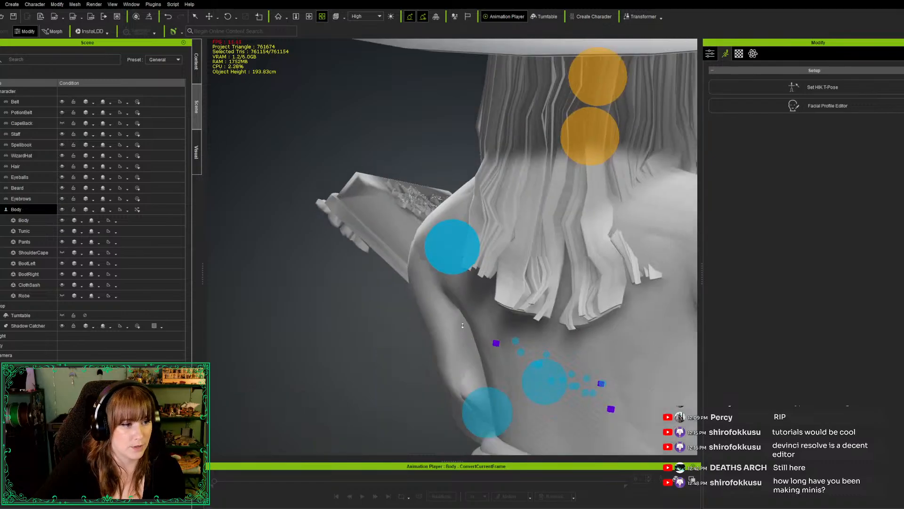
scroll(415, 296, down, 2)
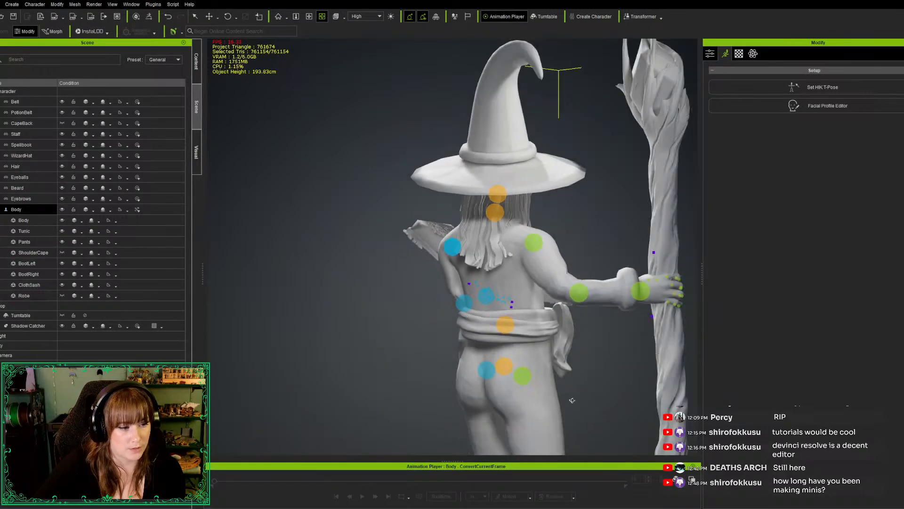
key(s)
scroll(408, 257, down, 5)
scroll(408, 257, down, 6)
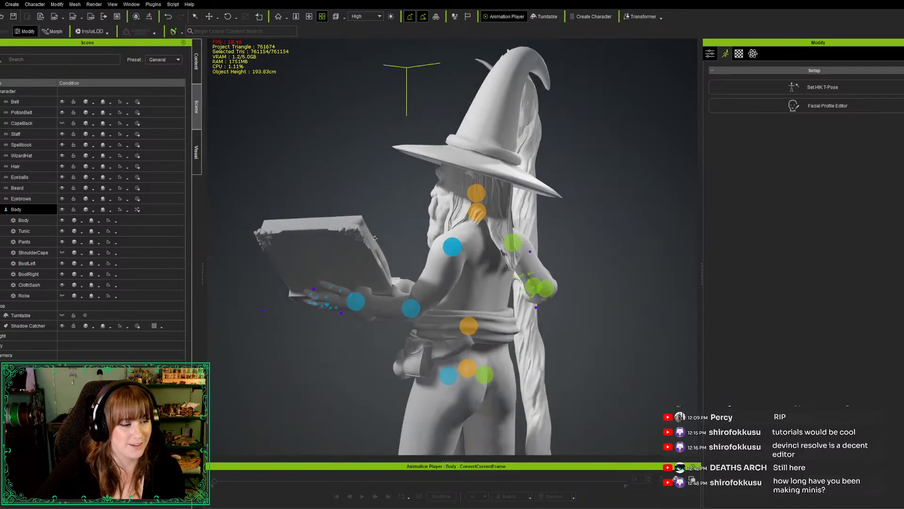
right_drag(344, 355, 727, 368)
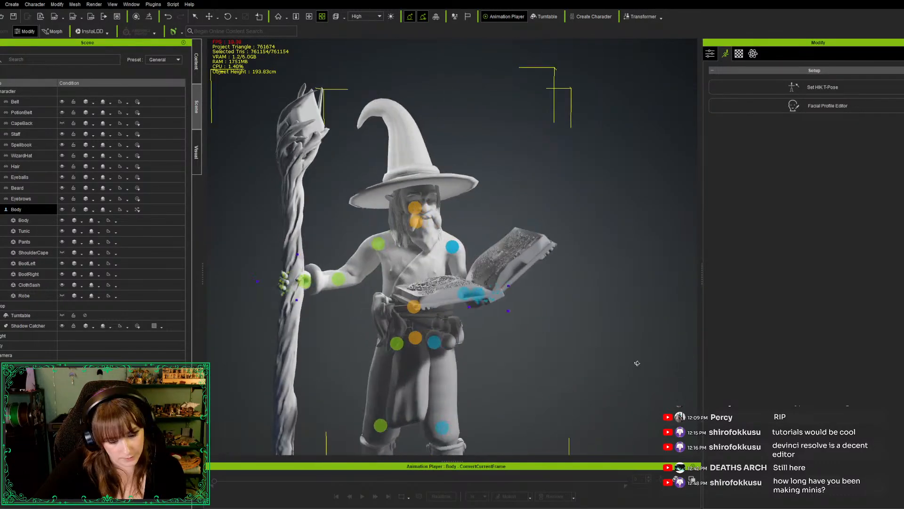
mouse_move(562, 362)
right_down()
mouse_move(595, 341)
mouse_move(559, 366)
right_up()
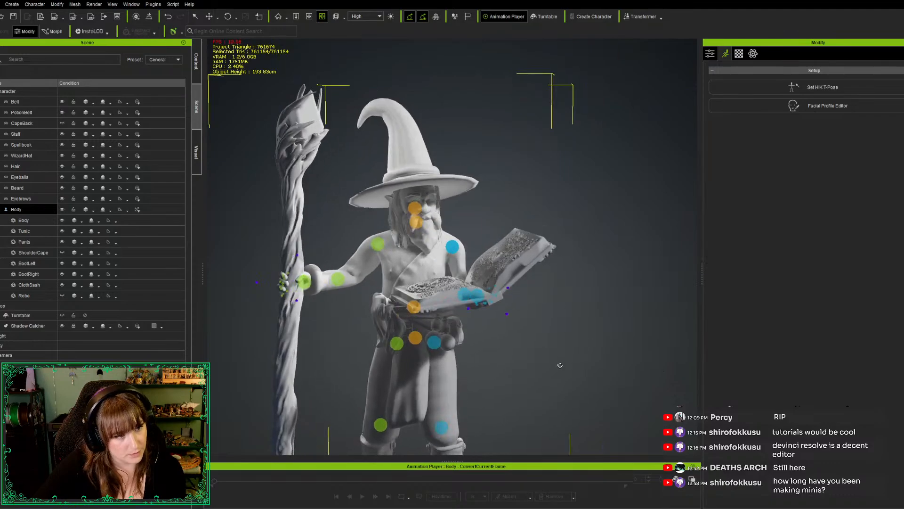
scroll(543, 327, down, 2)
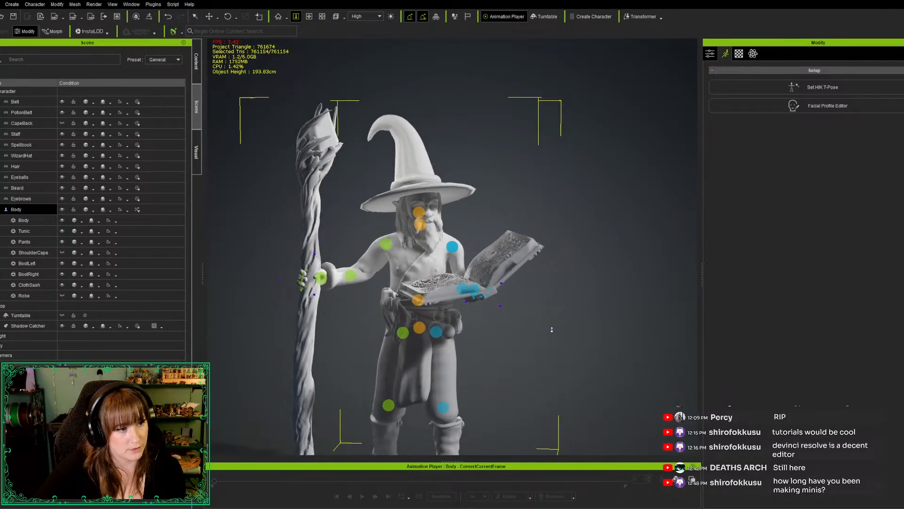
middle_drag(544, 328, 606, 300)
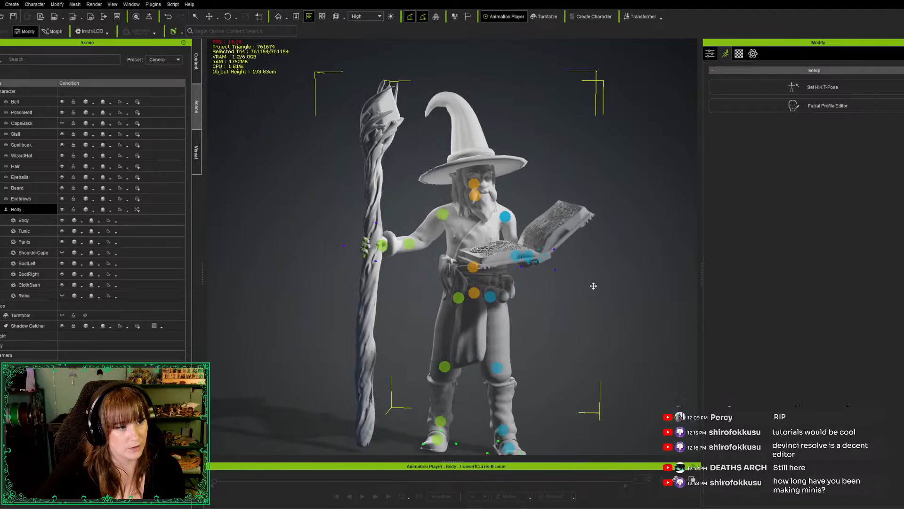
scroll(594, 285, down, 2)
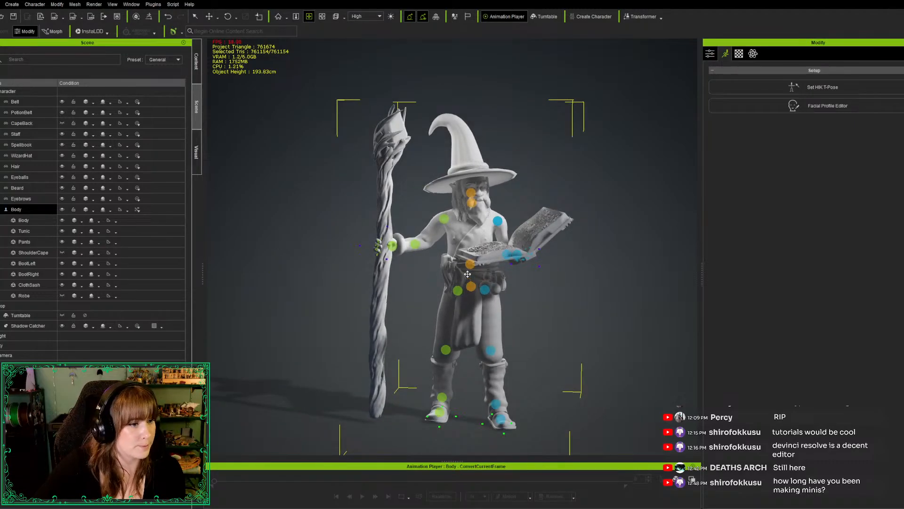
scroll(463, 272, down, 1)
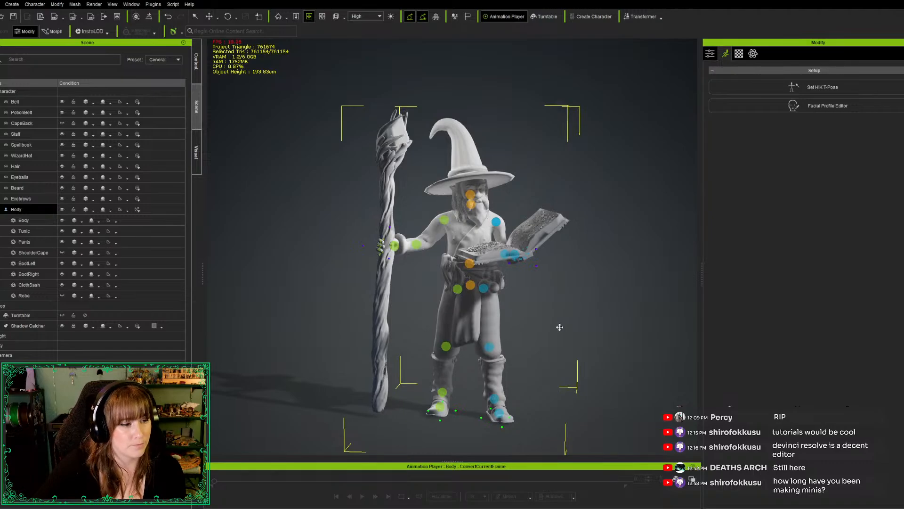
key(c)
Rotate the wizard's head slightly on two axes to refine its tilt and turn toward the spellbook
drag(547, 328, 509, 336)
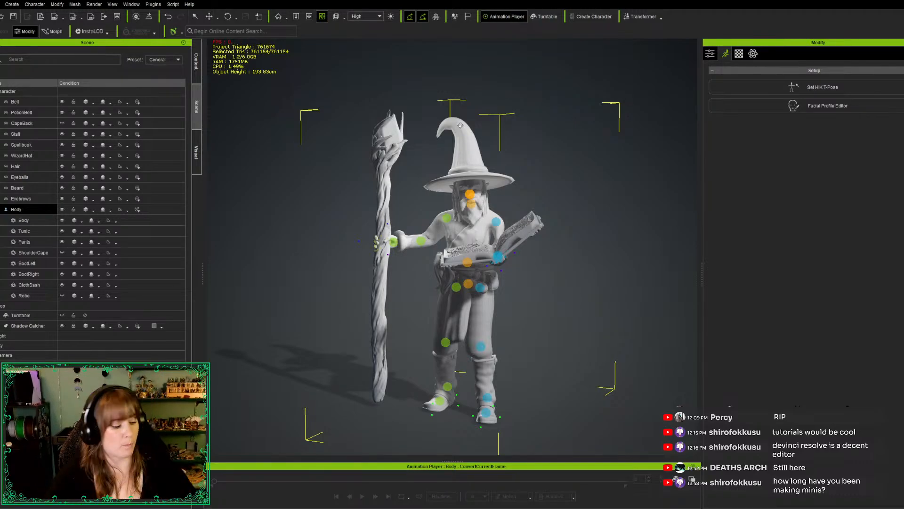
key(w)
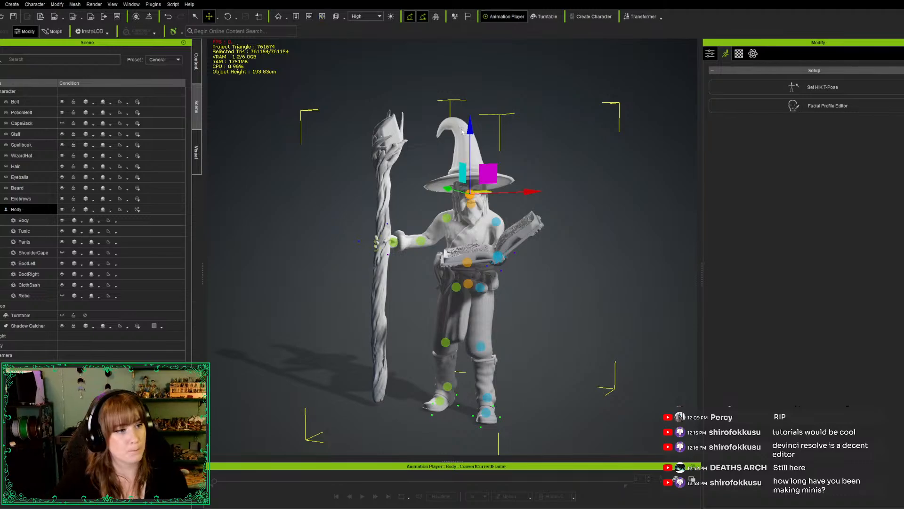
key(e)
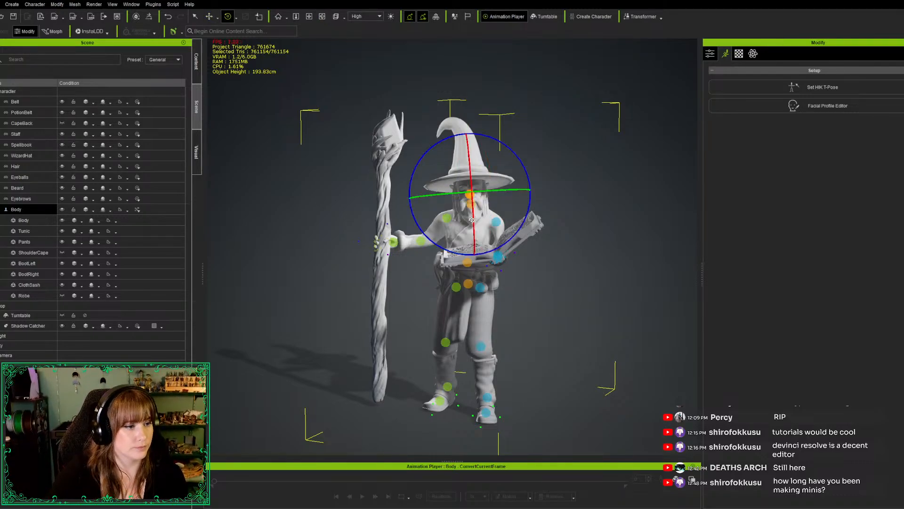
drag(471, 221, 470, 218)
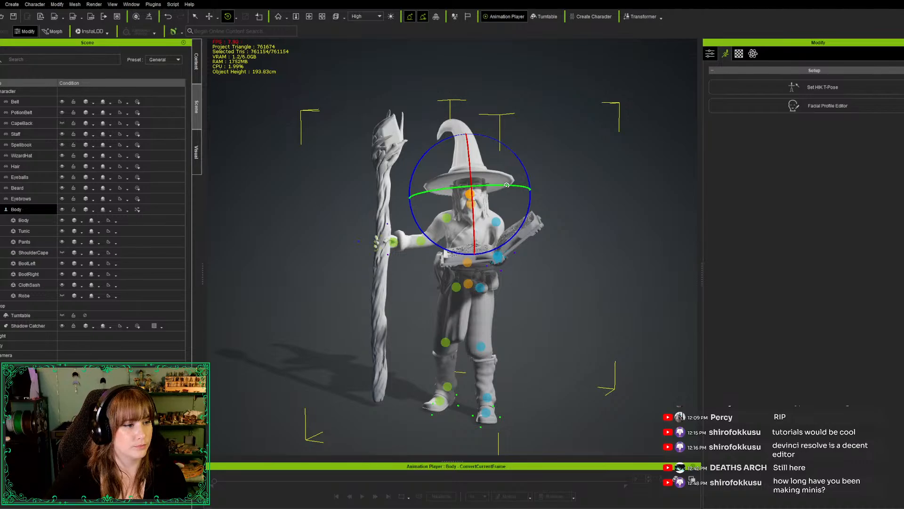
drag(506, 186, 508, 185)
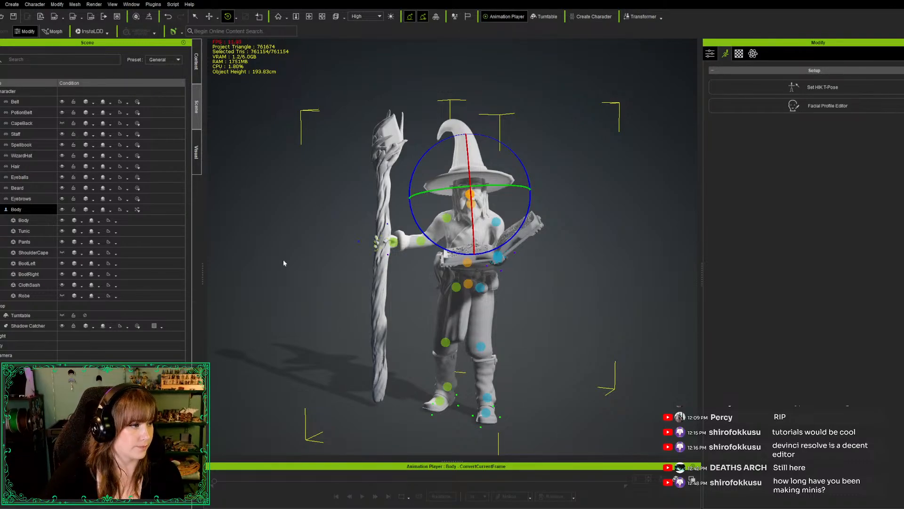
Try to rotate the right hand at the wrist to angle the staff, and undo the rotation
click(393, 242)
drag(380, 221, 340, 217)
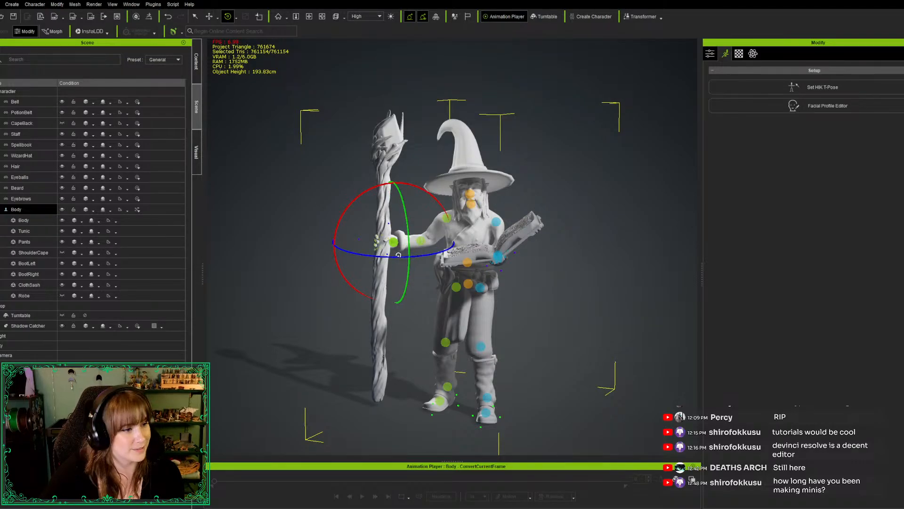
mouse_move(338, 221)
mouse_down()
mouse_move(329, 257)
mouse_move(326, 230)
mouse_up()
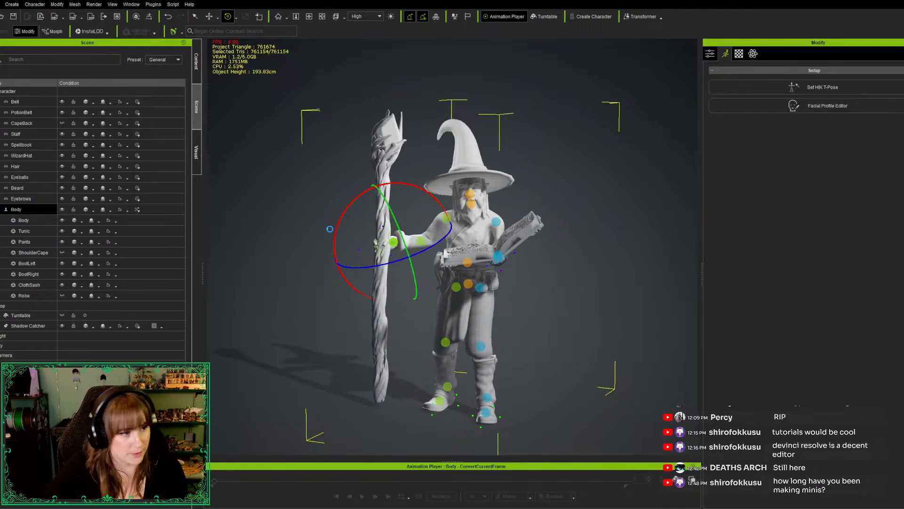
key(ctrl+z)
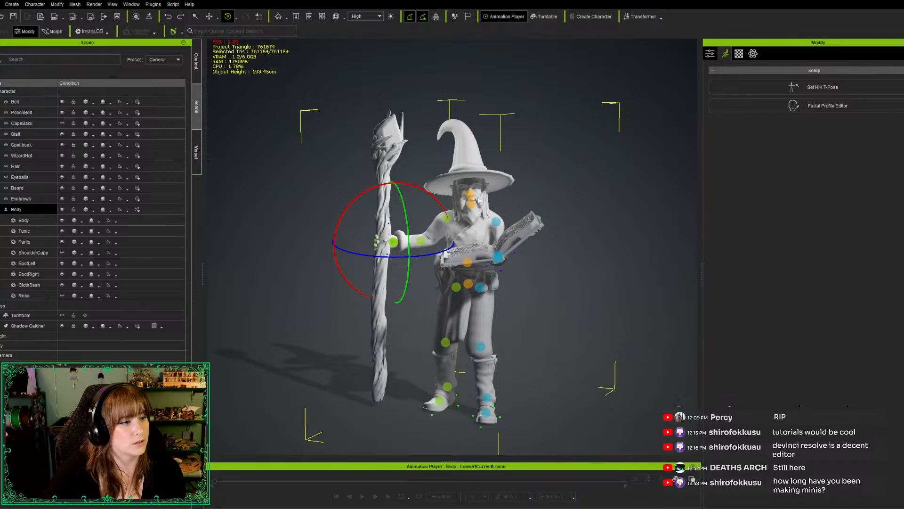
Change the Staff accessory's parent to the right hand bone, CC_Base_R_Hand
key(q)
scroll(377, 146, up, 1)
click(380, 146)
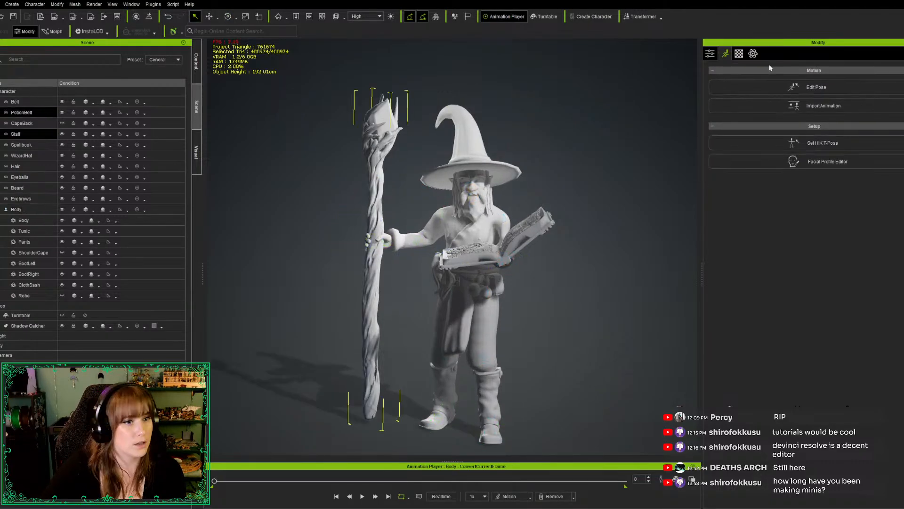
click(710, 55)
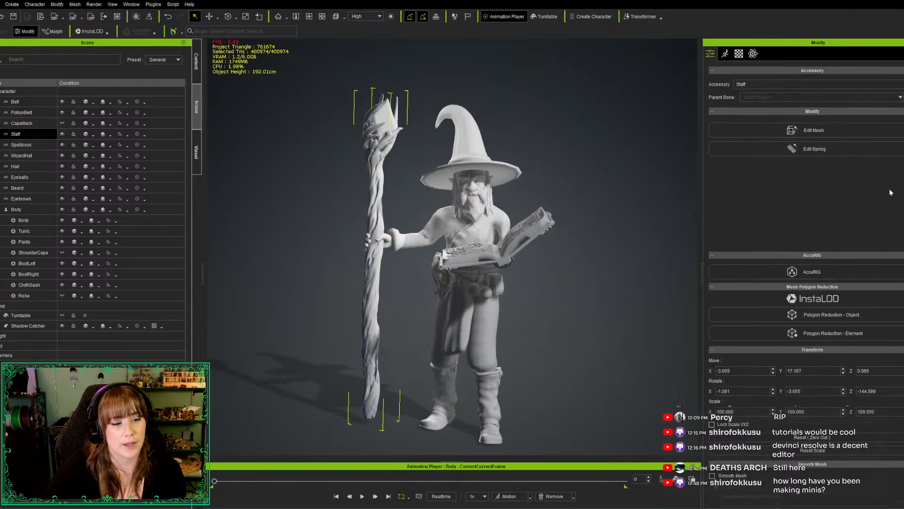
scroll(801, 319, down, 6)
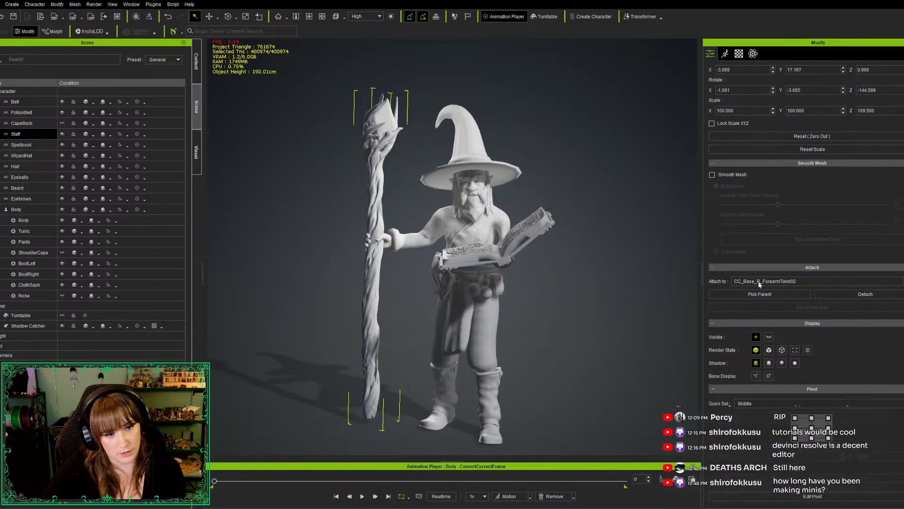
click(760, 294)
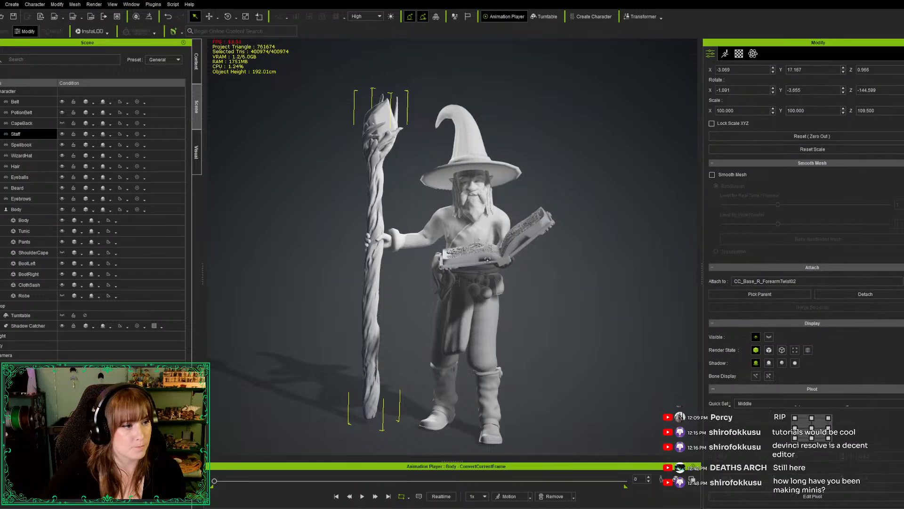
click(387, 245)
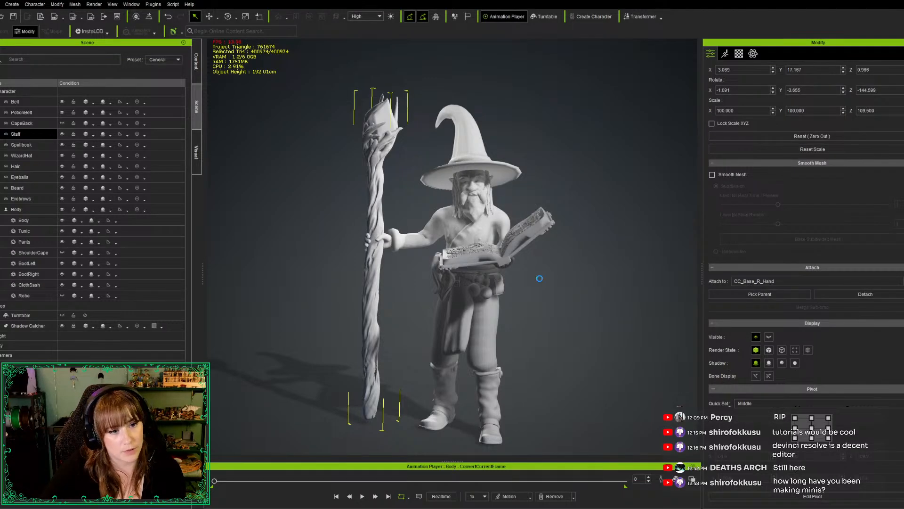
Edit the Body's pose and rotate the right hand at the wrist so the staff's base angles in toward the feet
click(724, 54)
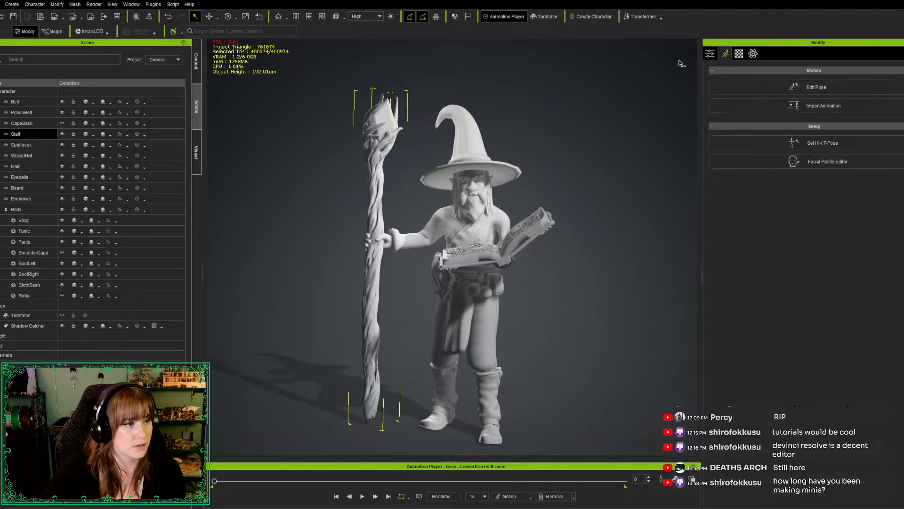
click(758, 88)
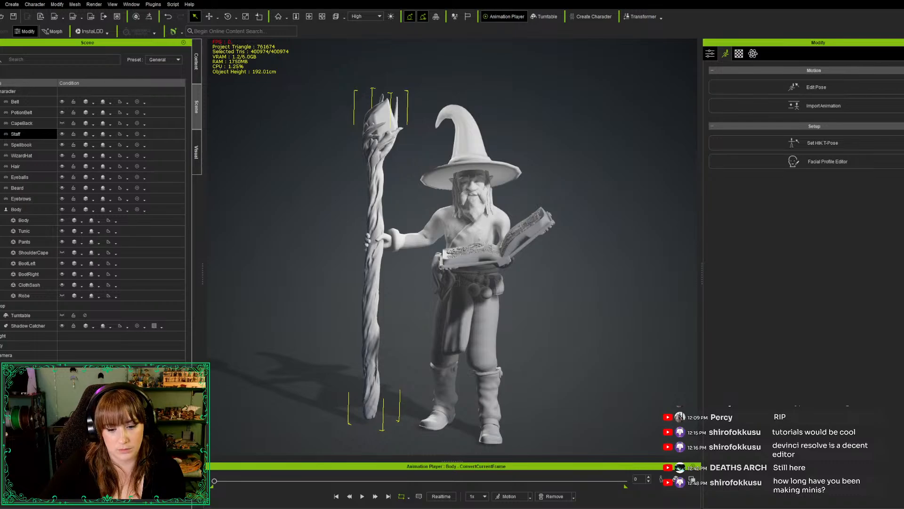
key(w)
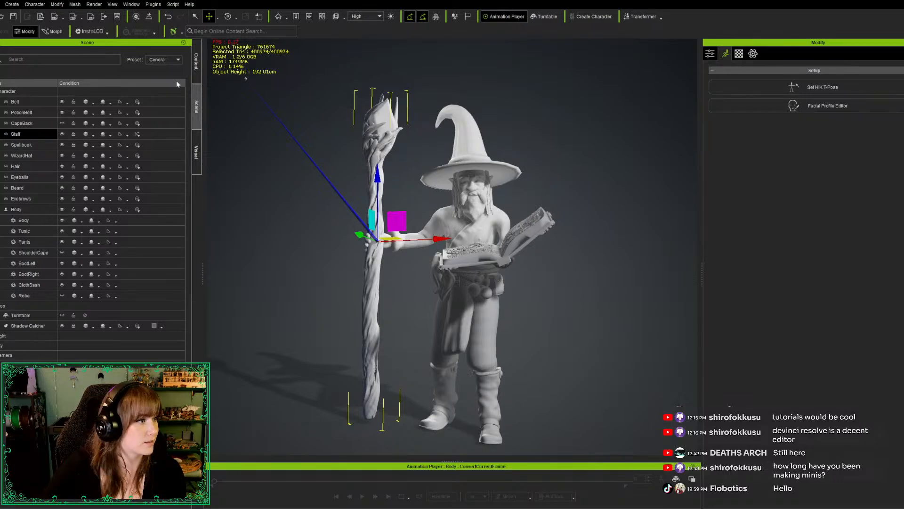
click(31, 211)
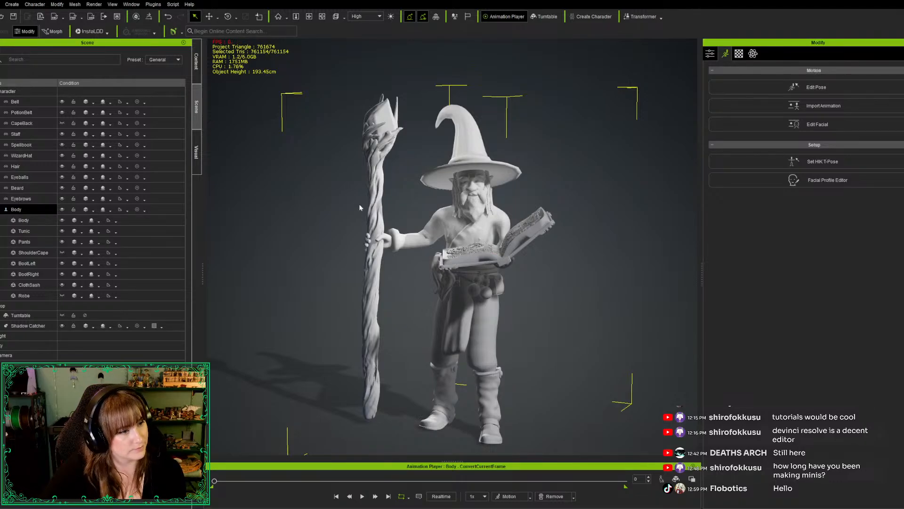
key(w)
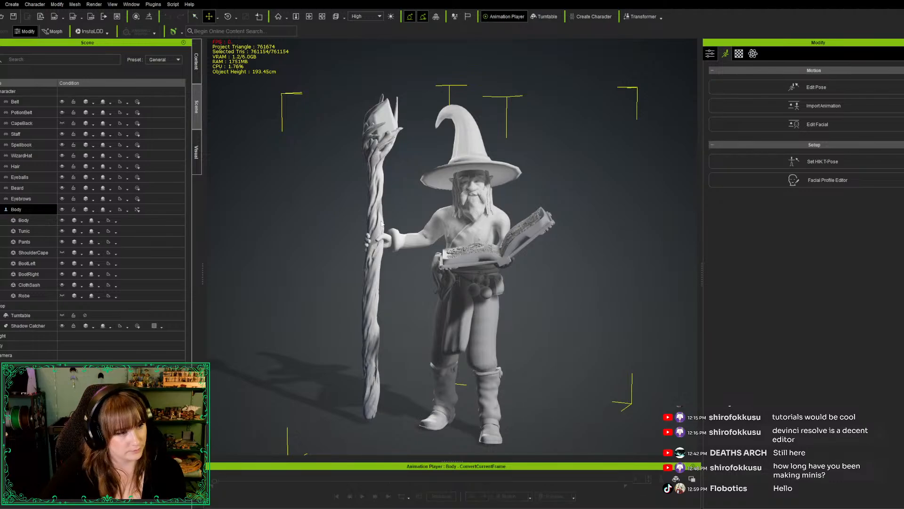
key(e)
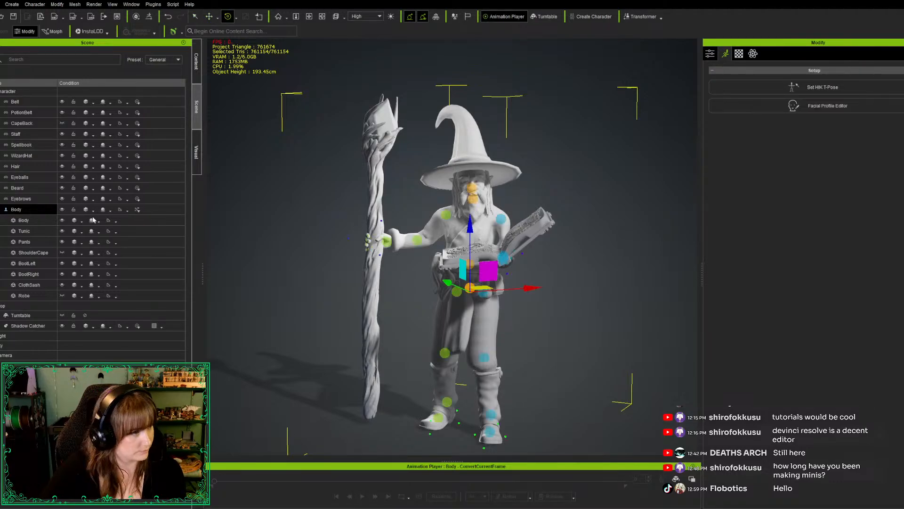
click(386, 241)
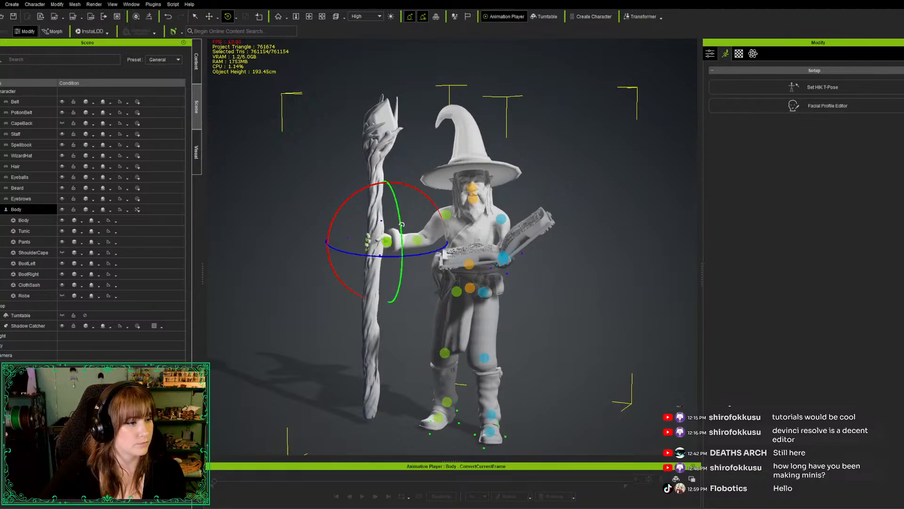
drag(401, 224, 402, 225)
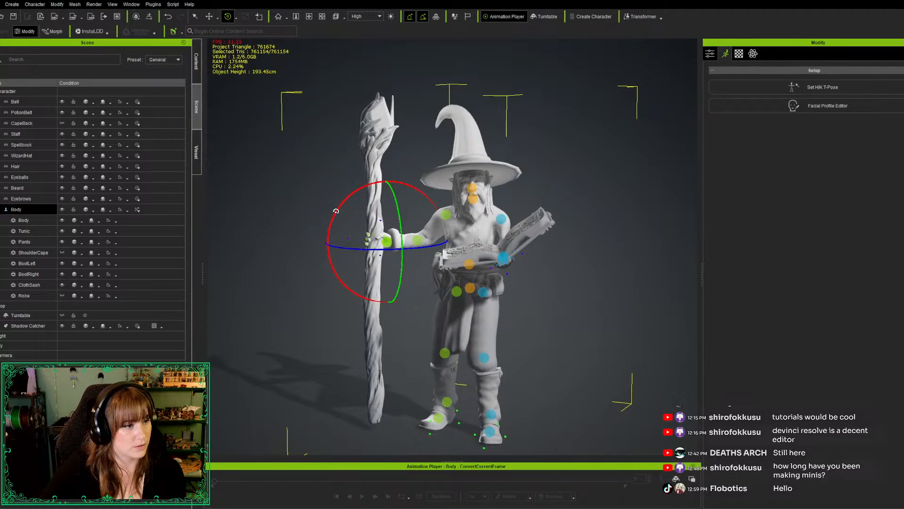
drag(336, 211, 334, 212)
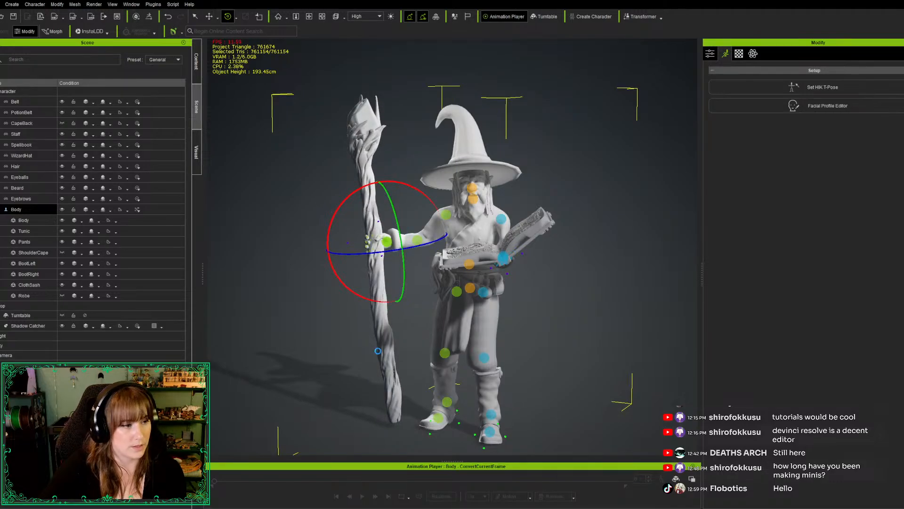
alt+drag(329, 377, 358, 372)
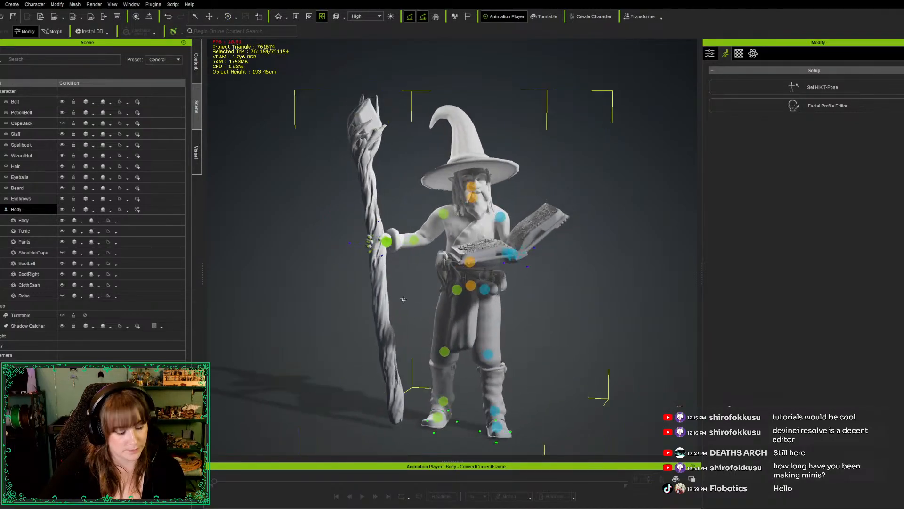
scroll(415, 260, down, 5)
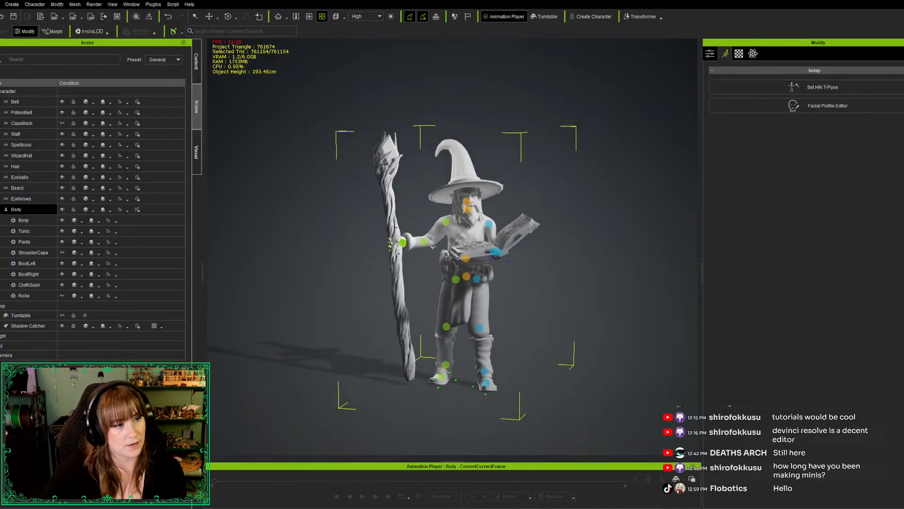
Try moving the right hand forward and closer to the body with the staff
alt+drag(359, 346, 387, 333)
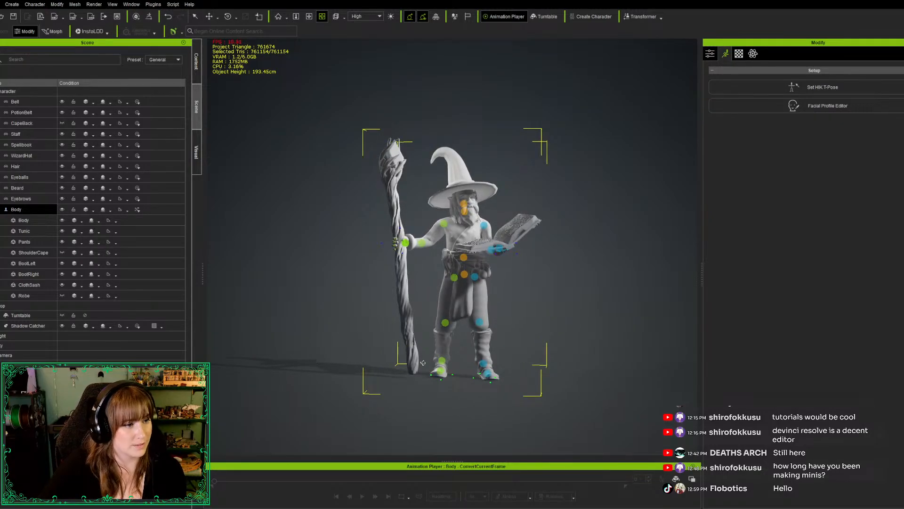
alt+drag(423, 363, 299, 360)
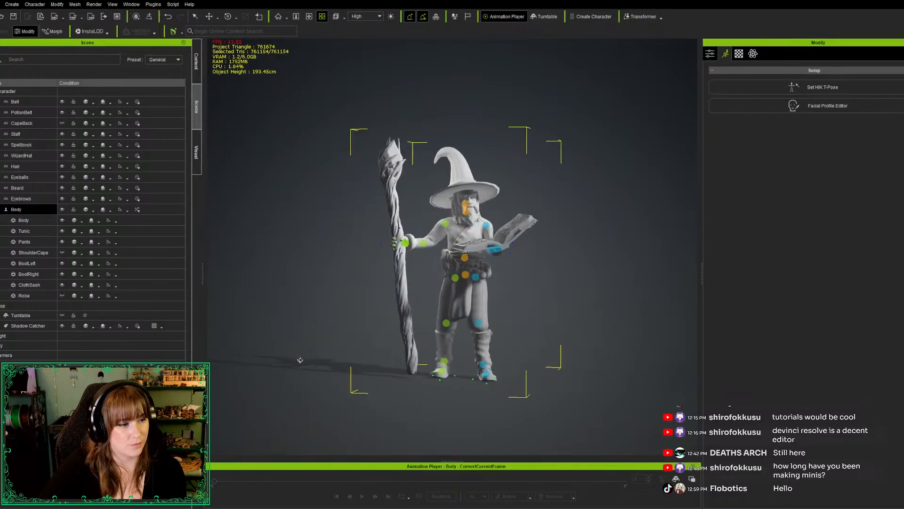
key(e)
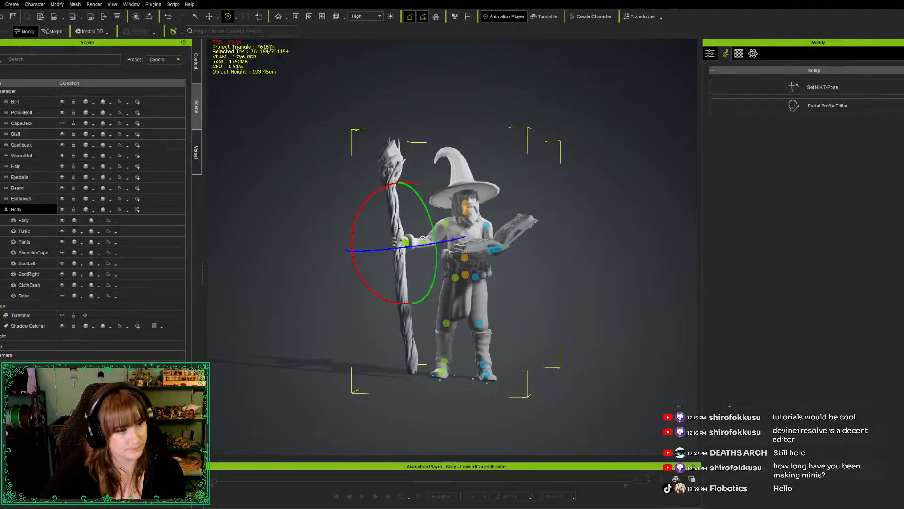
key(w)
drag(420, 226, 416, 226)
right_drag(310, 318, 541, 267)
key(e)
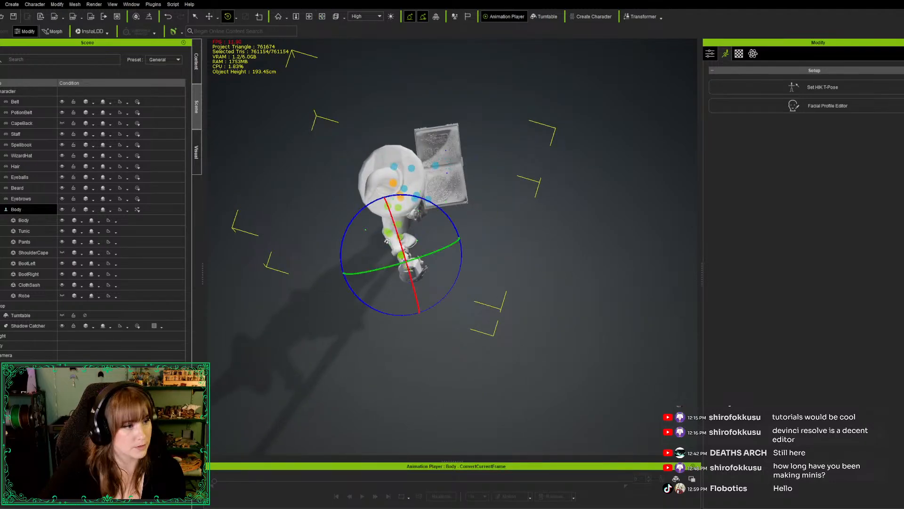
key(w)
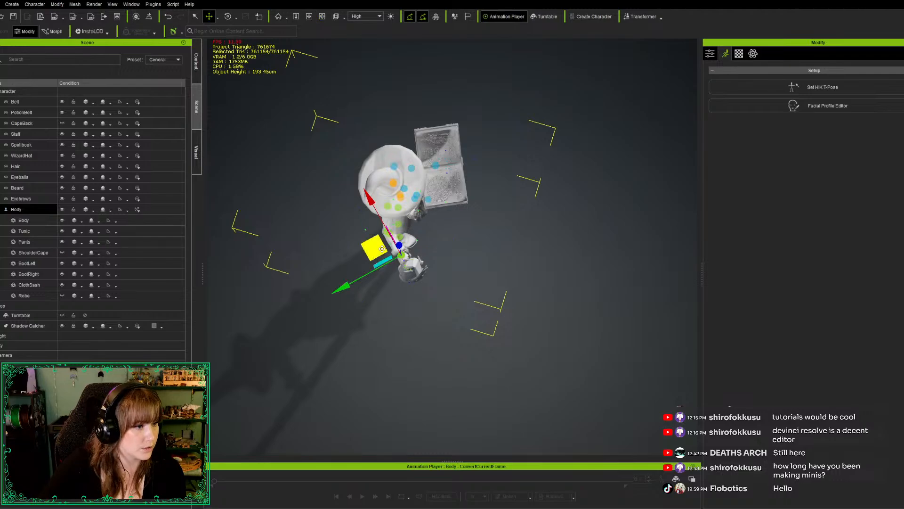
drag(372, 250, 392, 239)
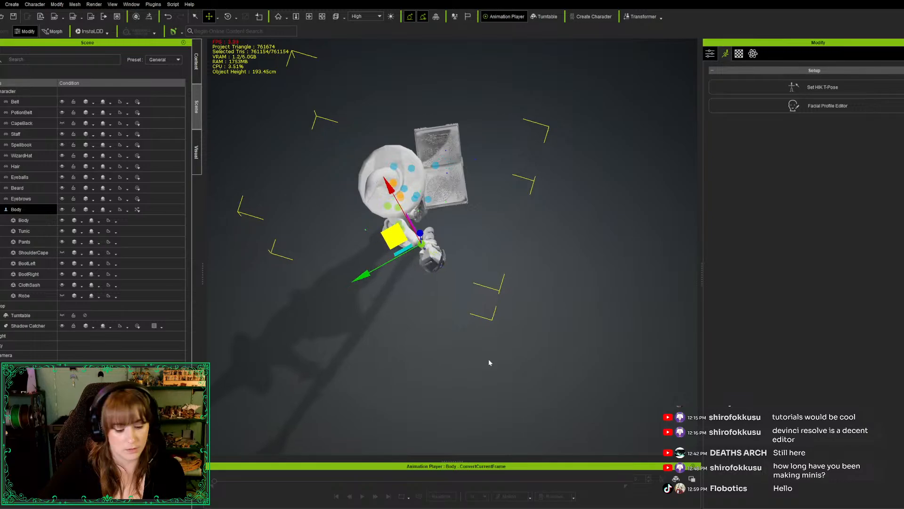
Try rotating the right hand at the wrist to stand the staff more upright, and undo the hand's move and rotation
right_drag(488, 359, 255, 217)
key(e)
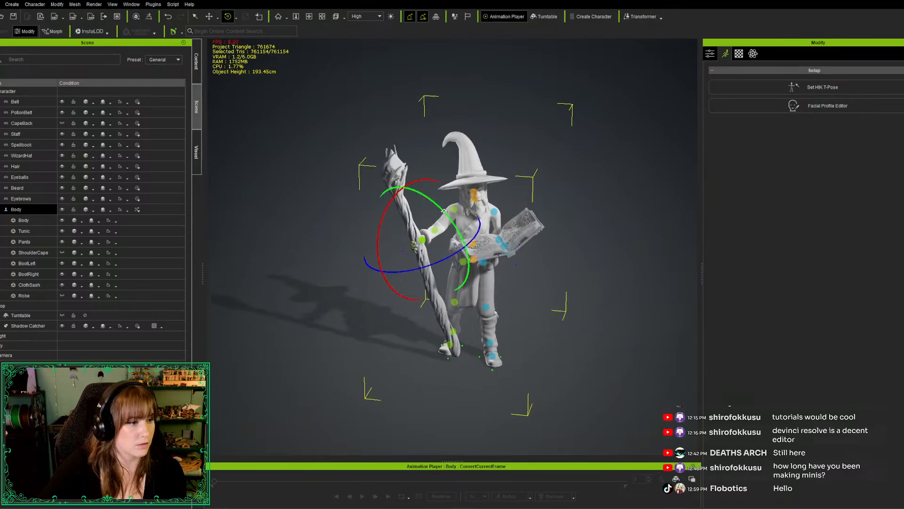
drag(444, 211, 402, 217)
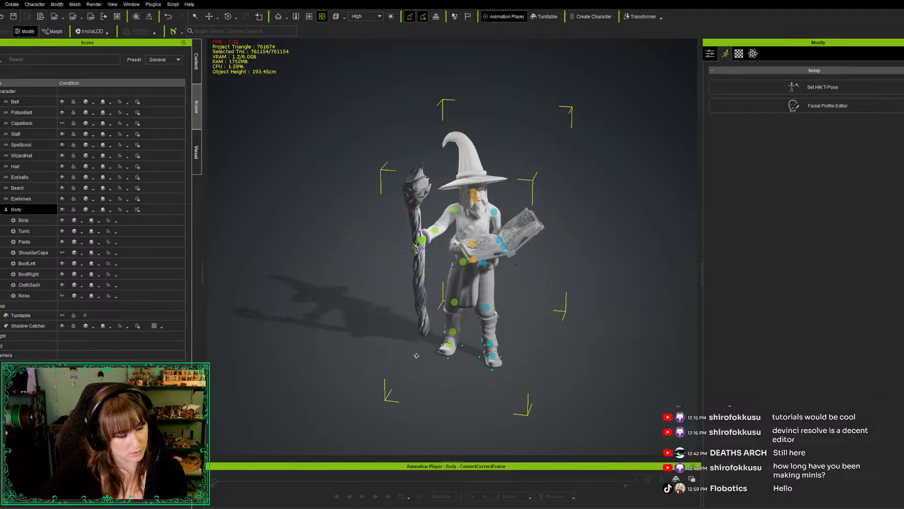
alt+drag(416, 355, 452, 314)
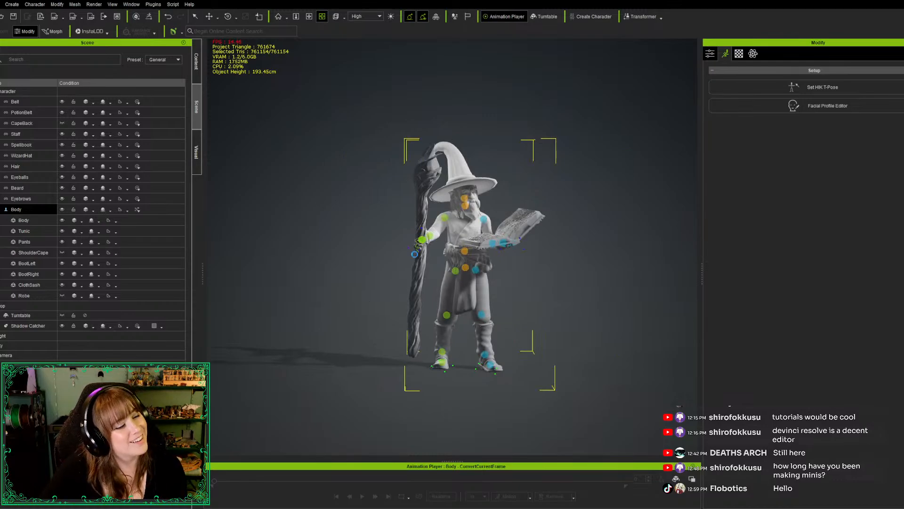
key(ctrl+z)
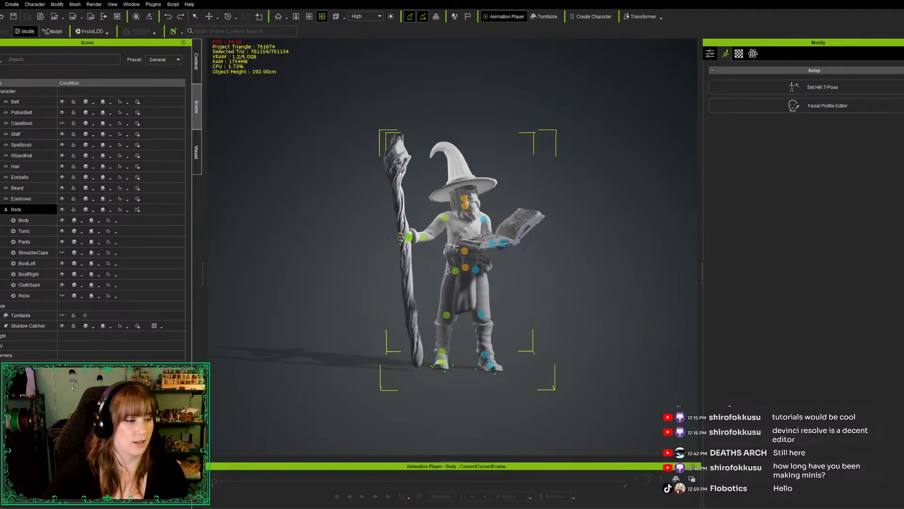
Shift the wizard's hips slightly forward and sideways toward the spellbook side
drag(448, 272, 404, 392)
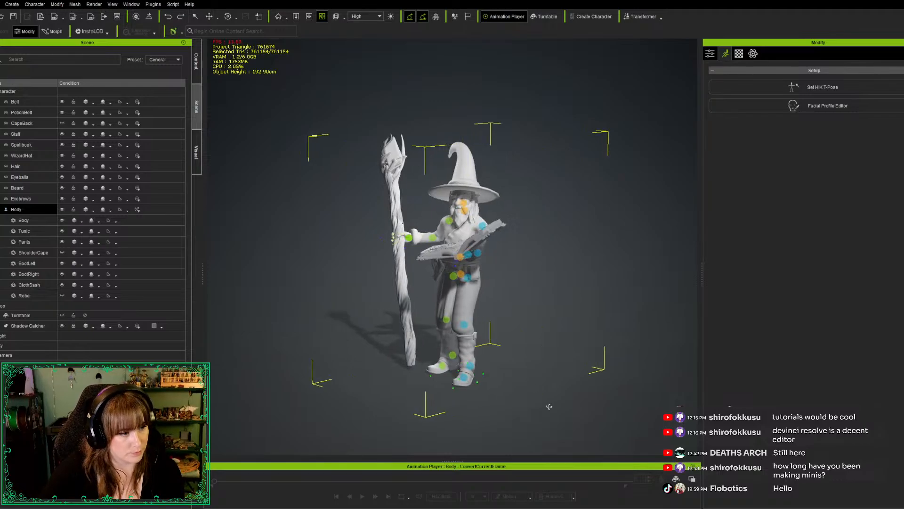
drag(532, 411, 396, 406)
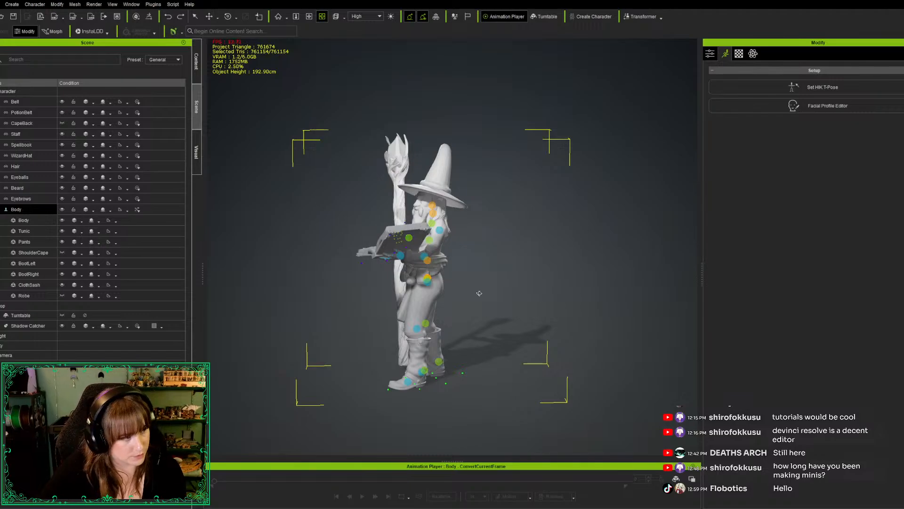
key(e)
key(w)
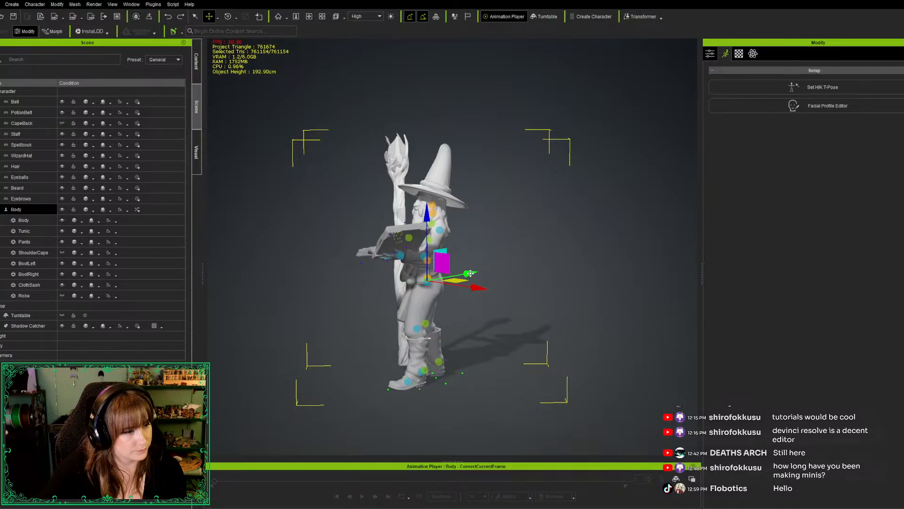
drag(467, 273, 469, 273)
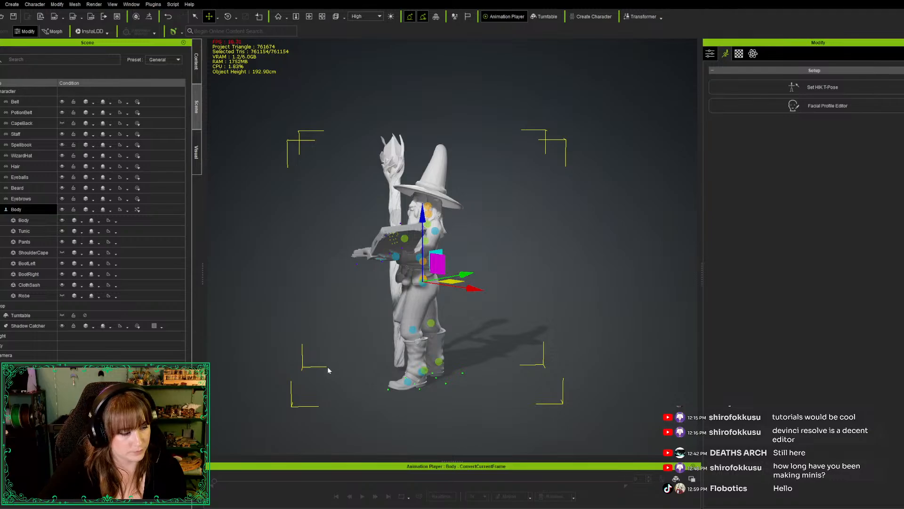
right_drag(323, 370, 567, 364)
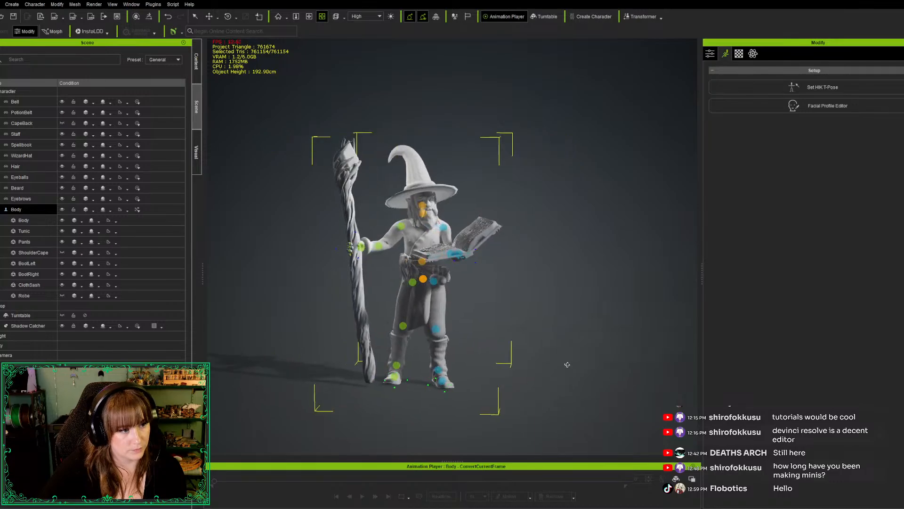
key(e)
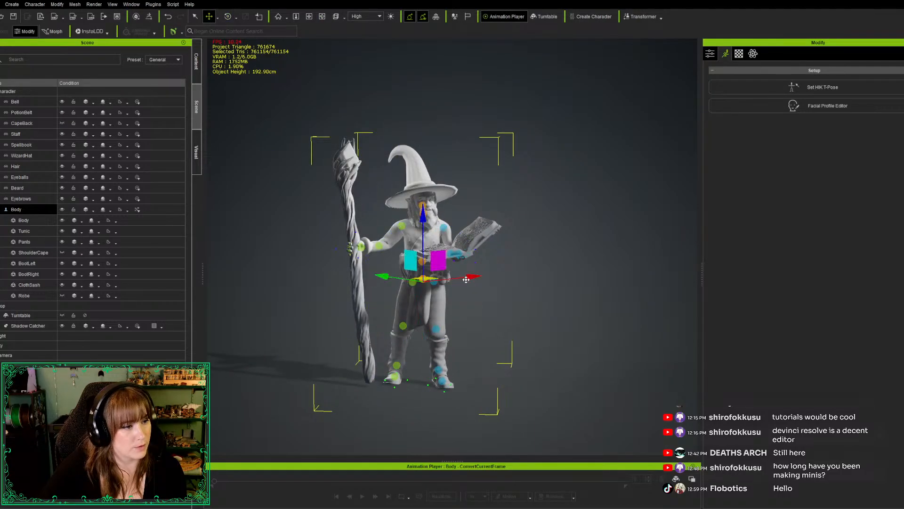
key(w)
key(w)
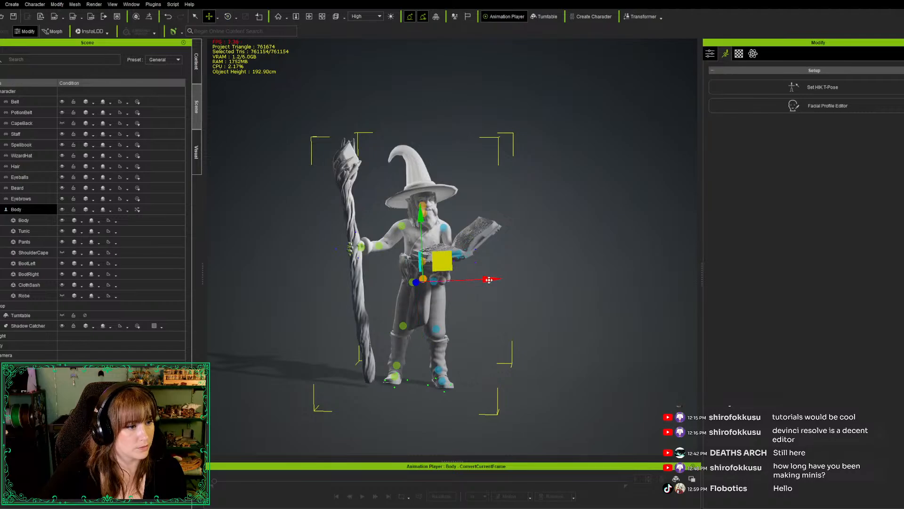
drag(489, 279, 494, 280)
Rotate the wizard's torso slightly at the waist joint
key(e)
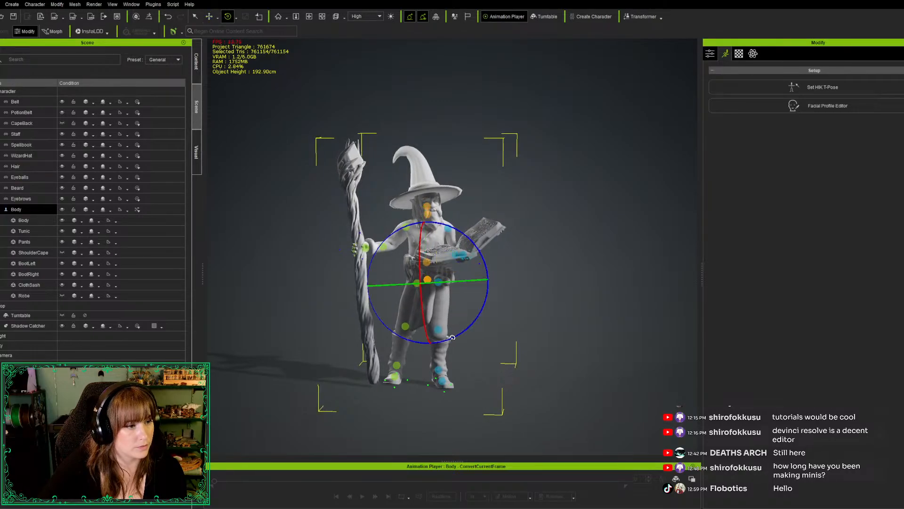
right_drag(374, 399, 706, 349)
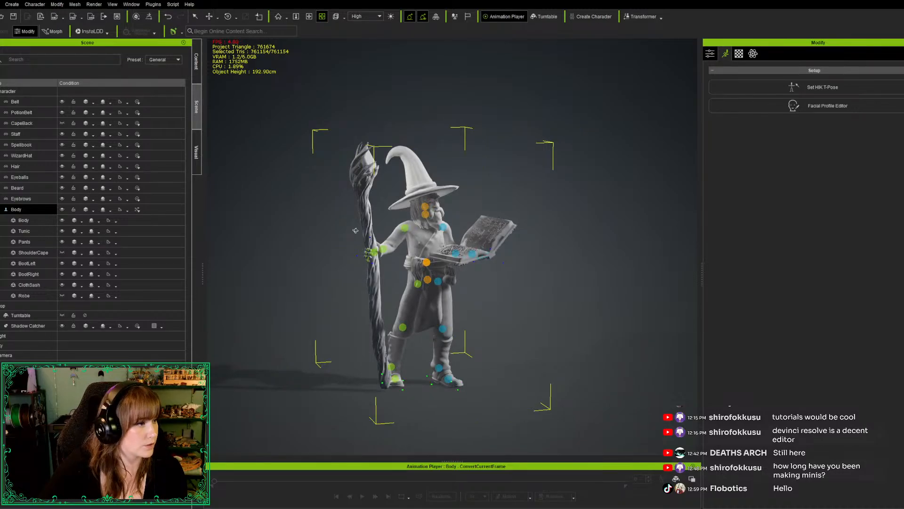
key(e)
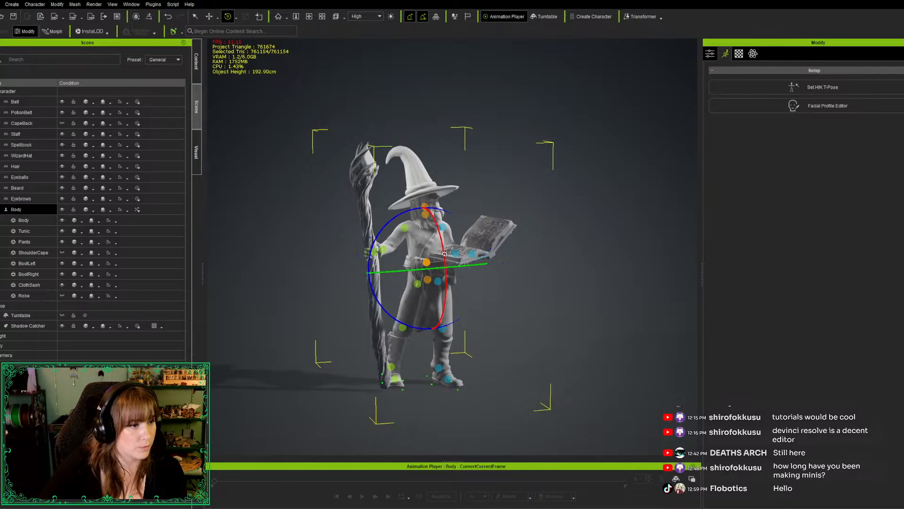
drag(445, 254, 444, 254)
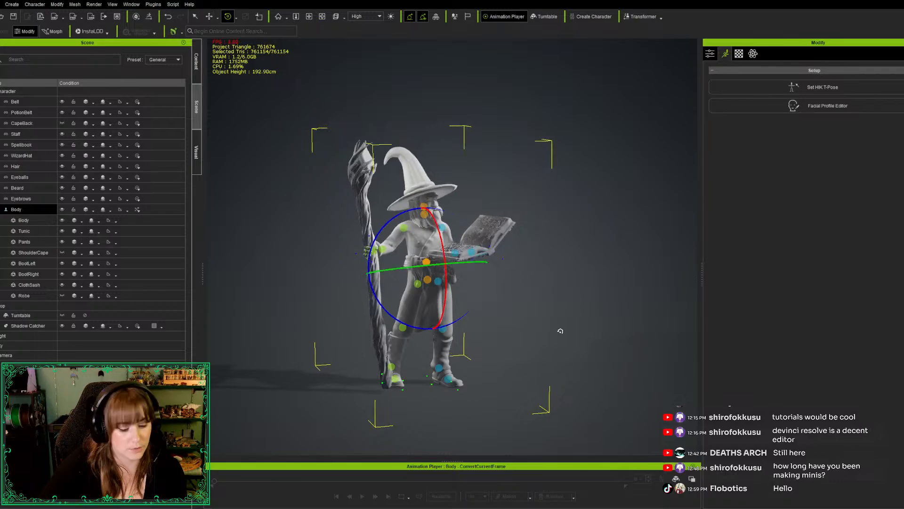
alt+drag(529, 361, 470, 359)
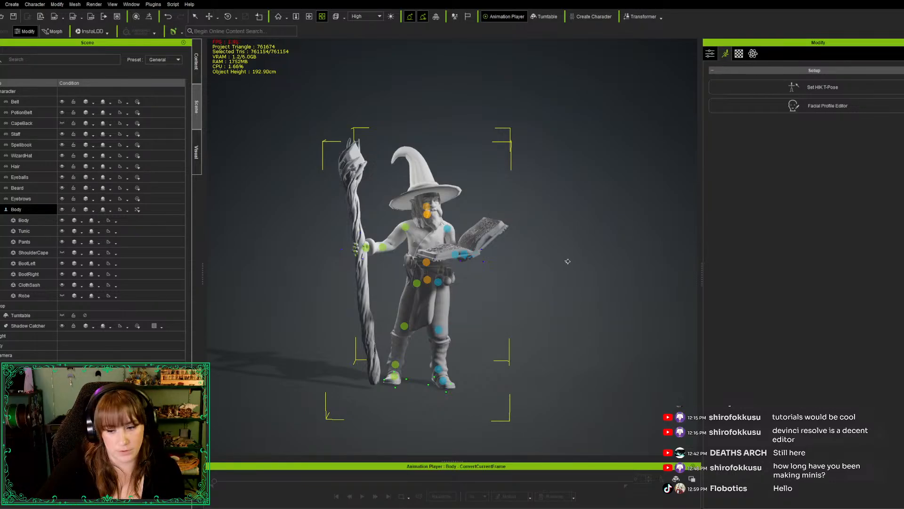
Rotate the chest joint so the upper body leans toward the staff, and twist it slightly
key(e)
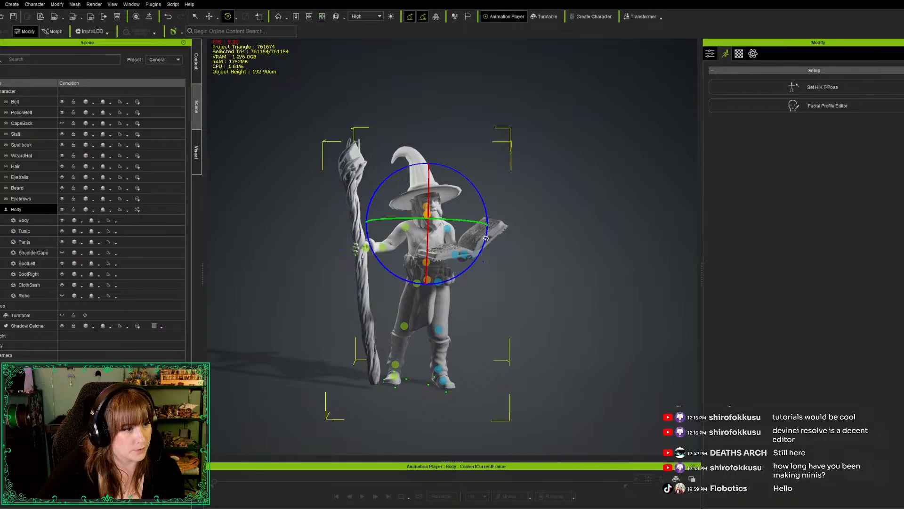
drag(485, 238, 497, 239)
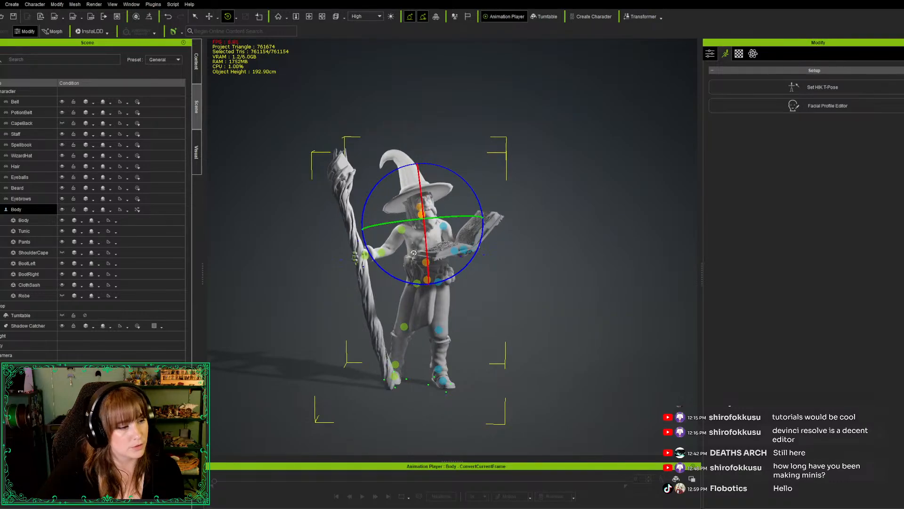
scroll(453, 254, down, 4)
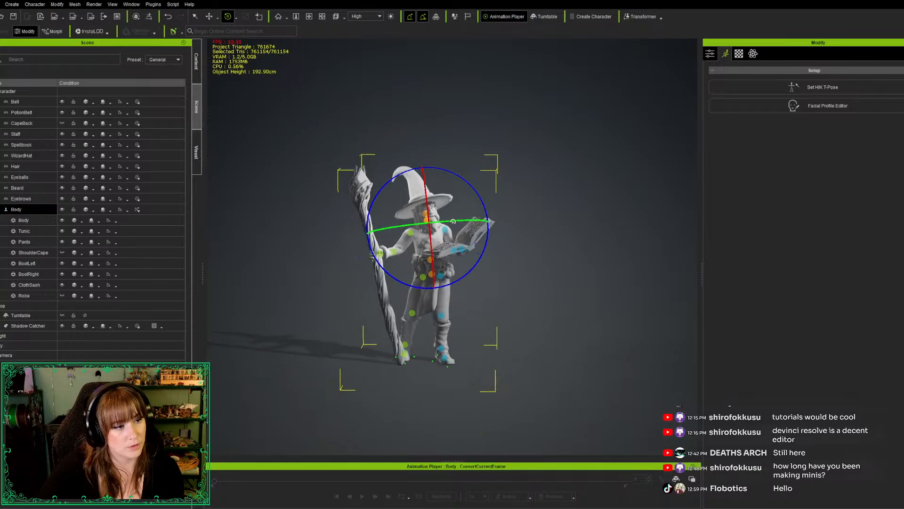
drag(456, 221, 458, 221)
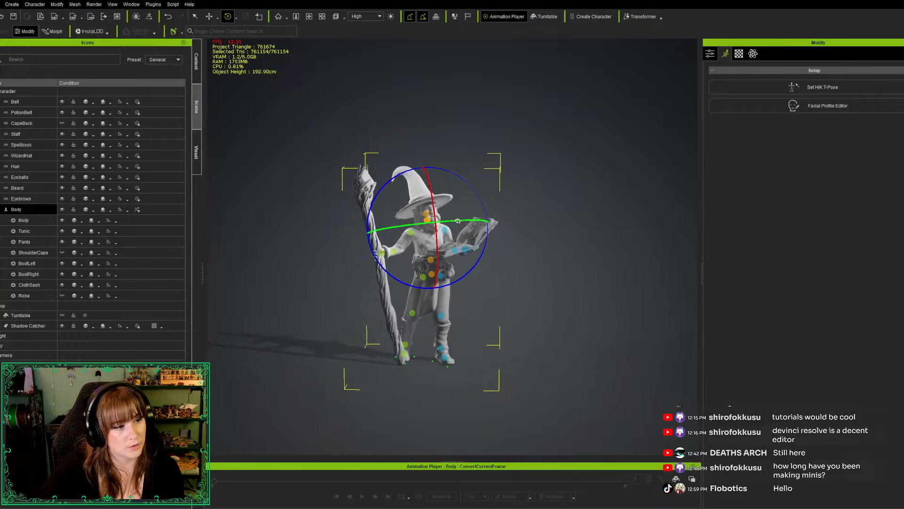
Hide the WizardHat accessory so the head and shoulders can be seen from above
key(j)
key(s)
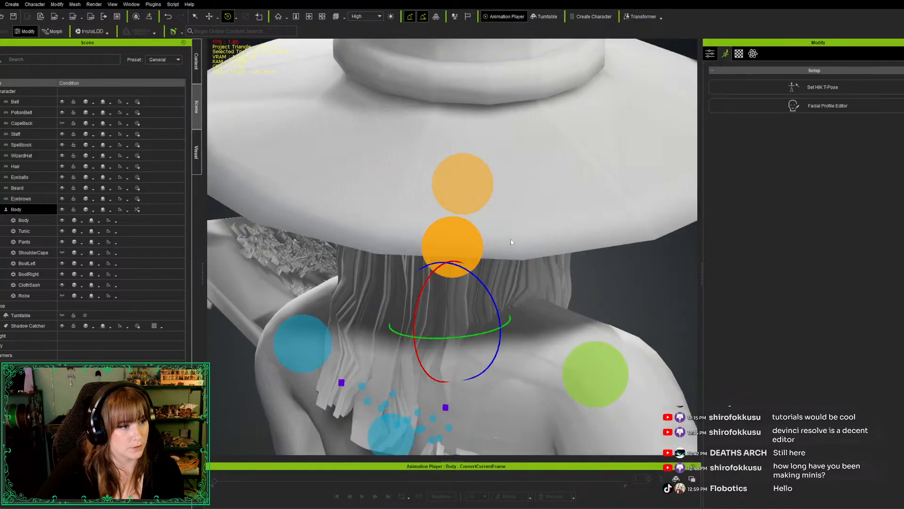
key(g)
scroll(477, 237, down, 4)
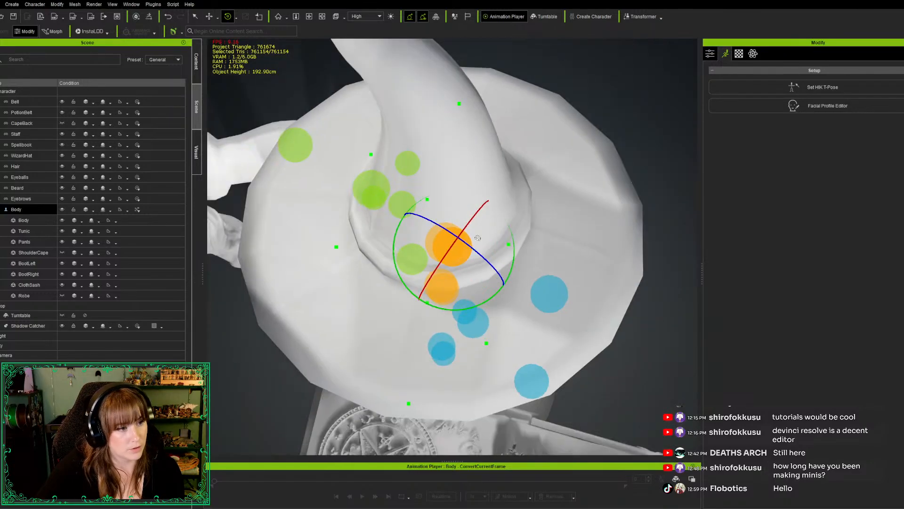
scroll(478, 237, down, 3)
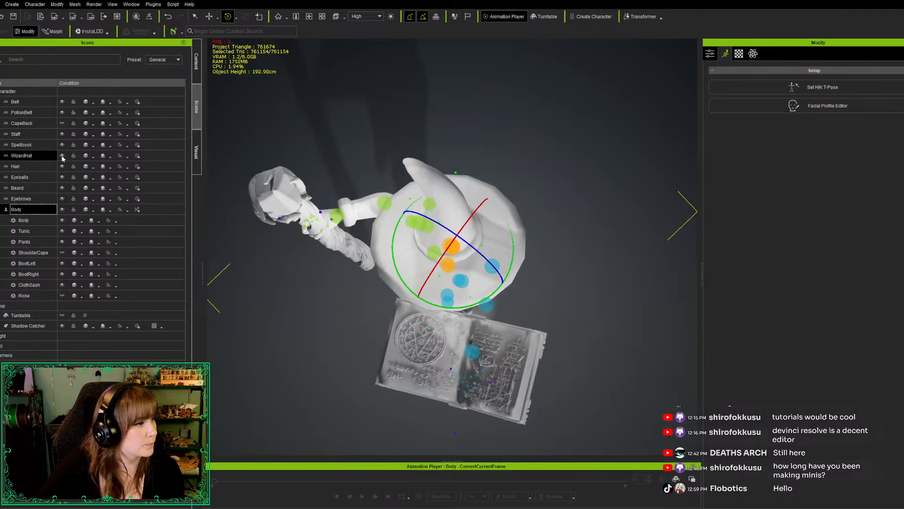
click(21, 156)
click(62, 155)
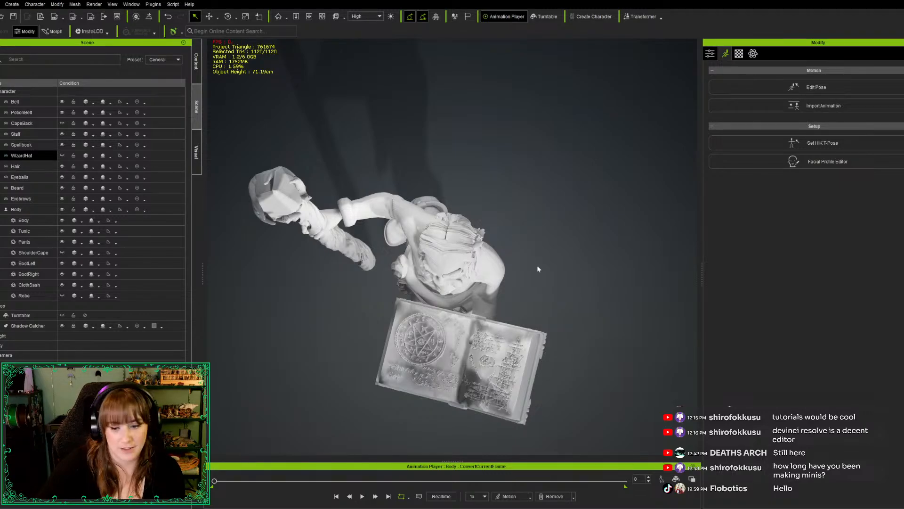
Select the Body with the Move tool and pick the shoulder joint on the spellbook side
key(w)
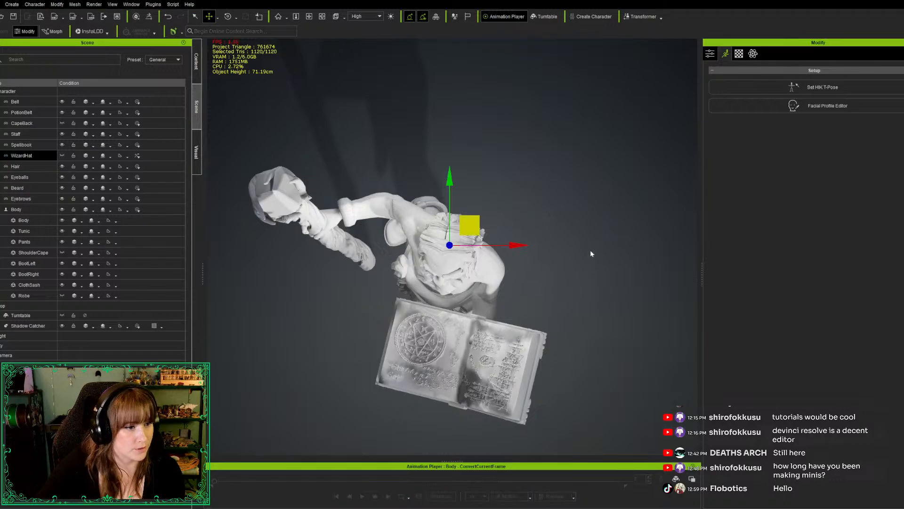
key(q)
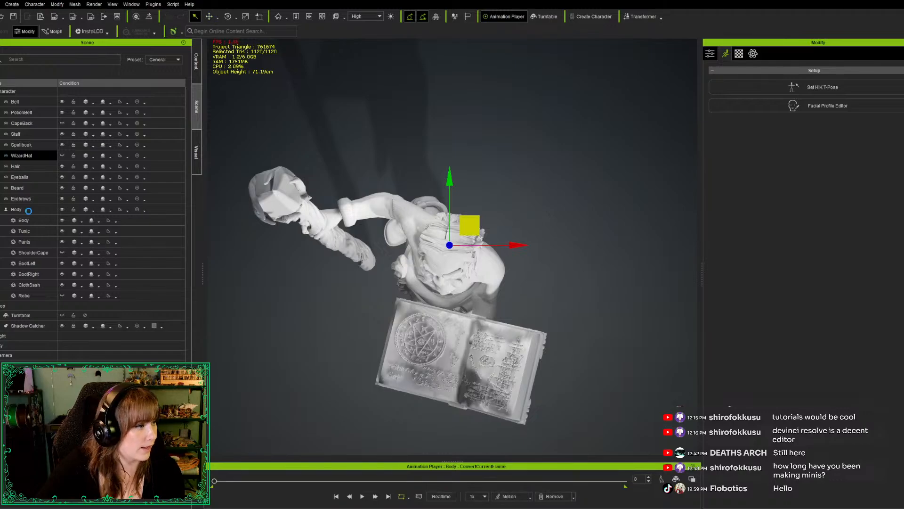
click(29, 210)
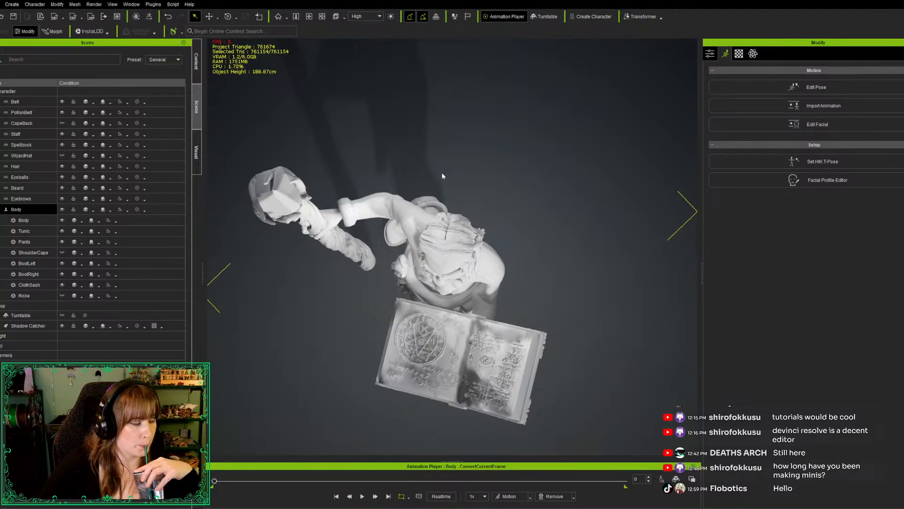
key(w)
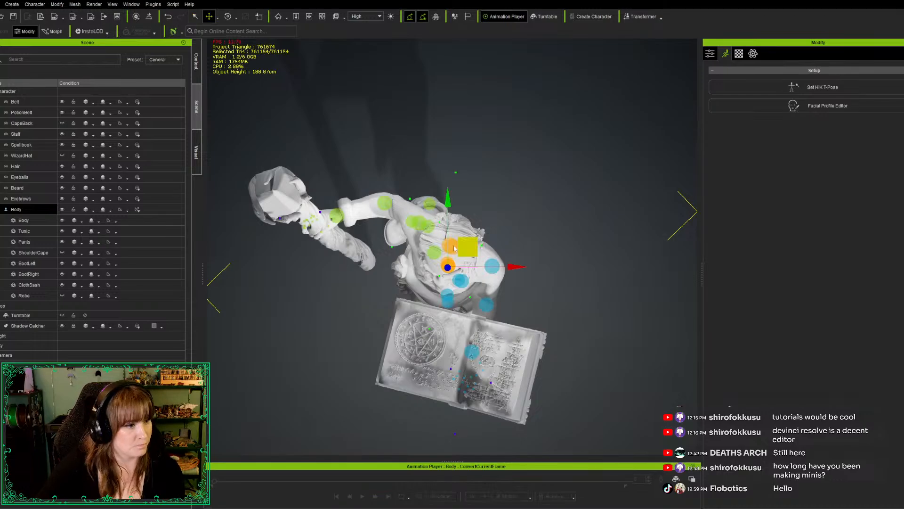
click(90, 346)
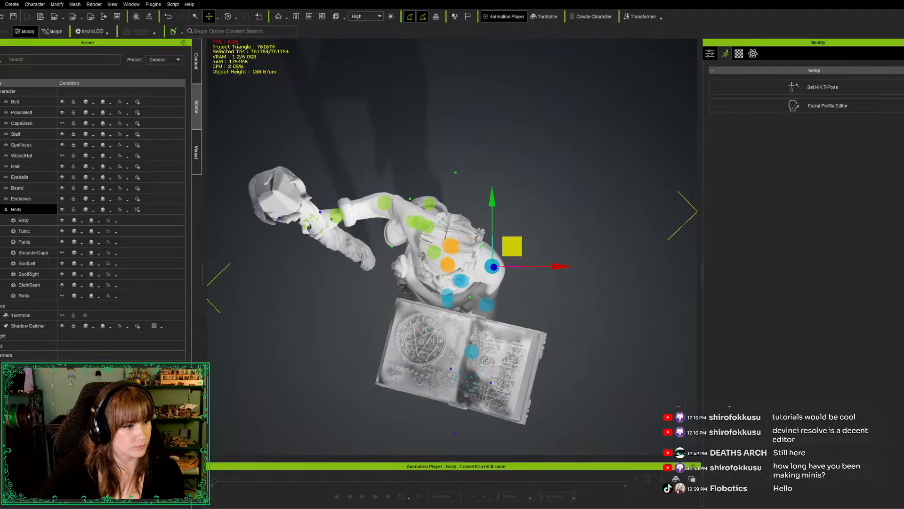
click(461, 281)
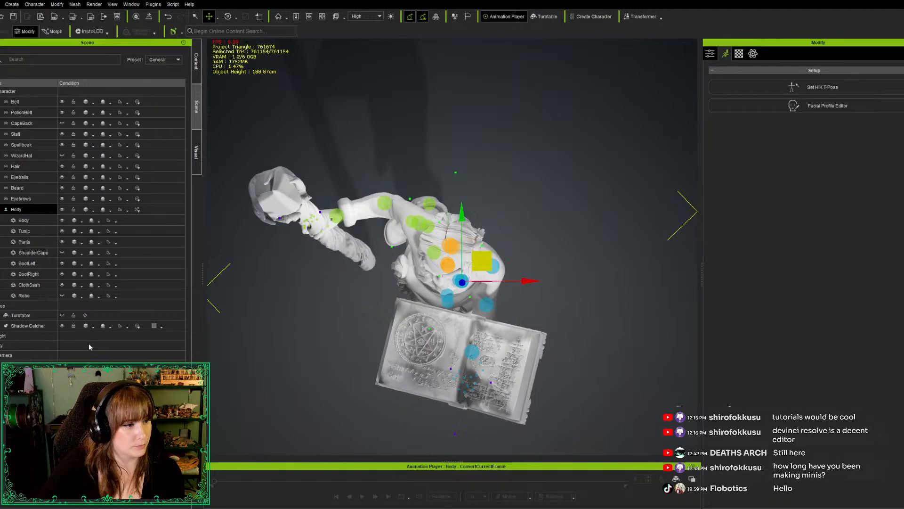
click(102, 345)
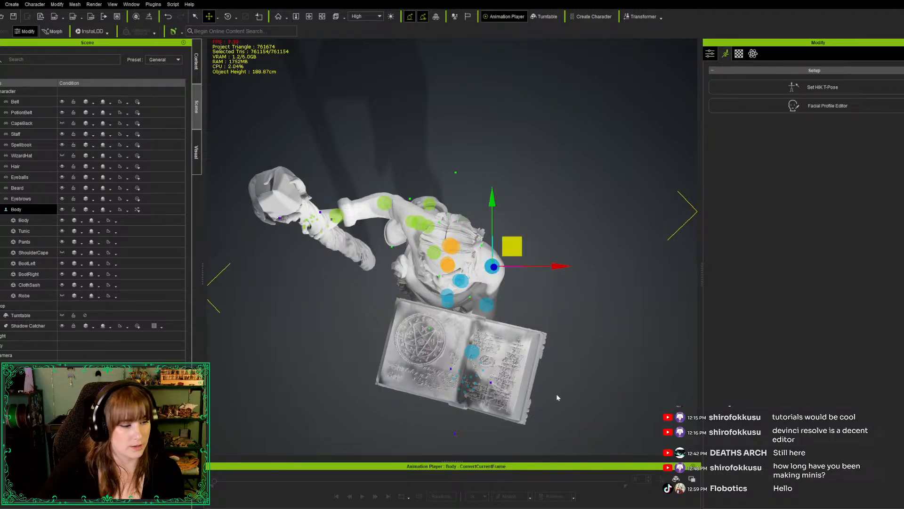
Rotate the wrist of the staff hand slightly so the staff stands more upright beside the wizard's foot
right_drag(569, 436, 319, 211)
scroll(494, 326, down, 4)
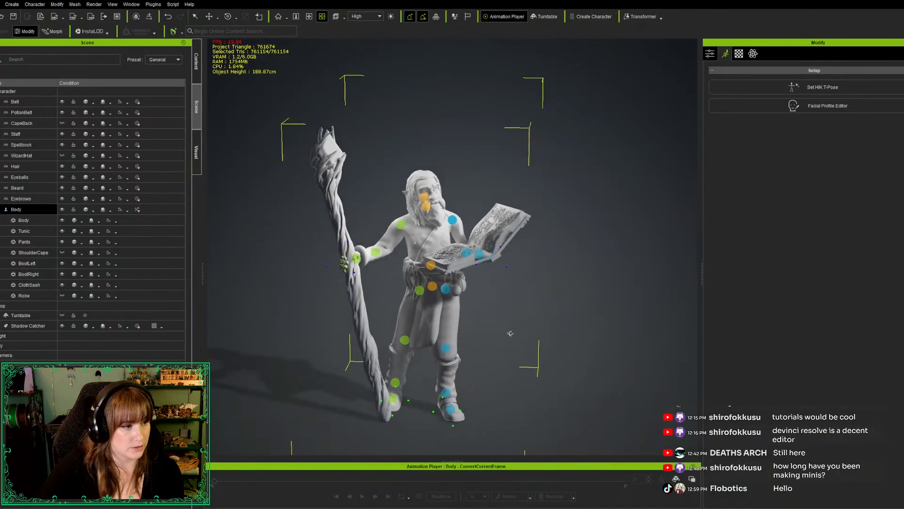
right_drag(547, 351, 468, 377)
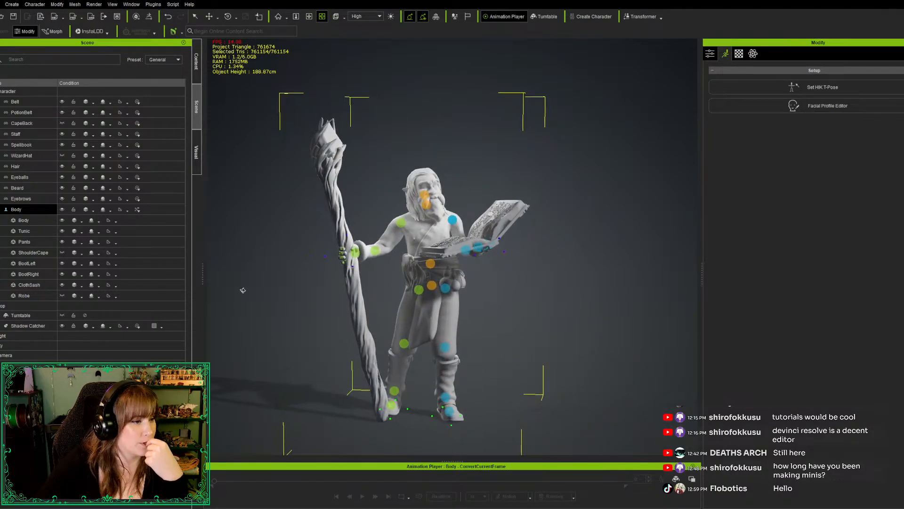
key(e)
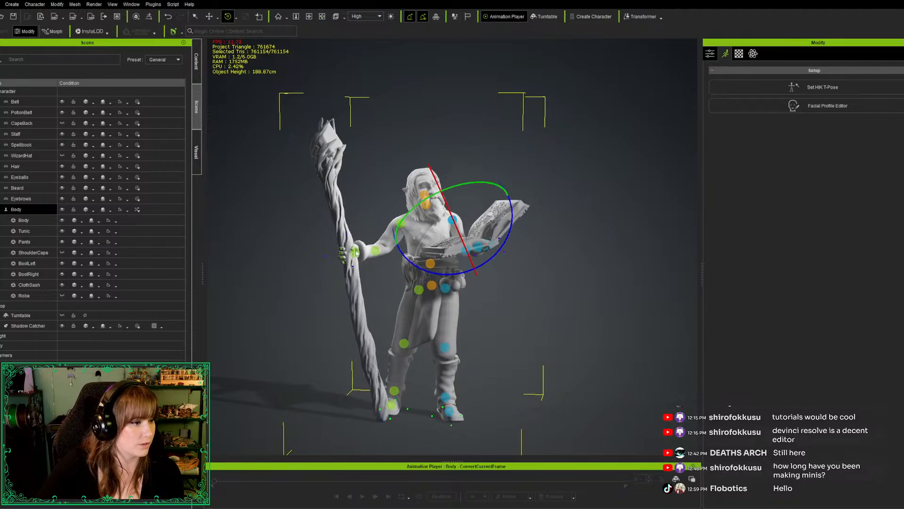
click(357, 252)
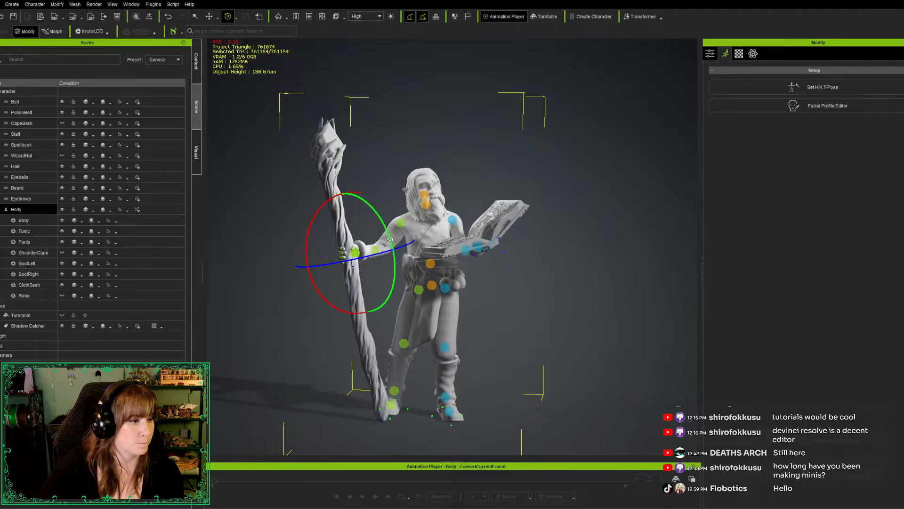
drag(390, 239, 391, 243)
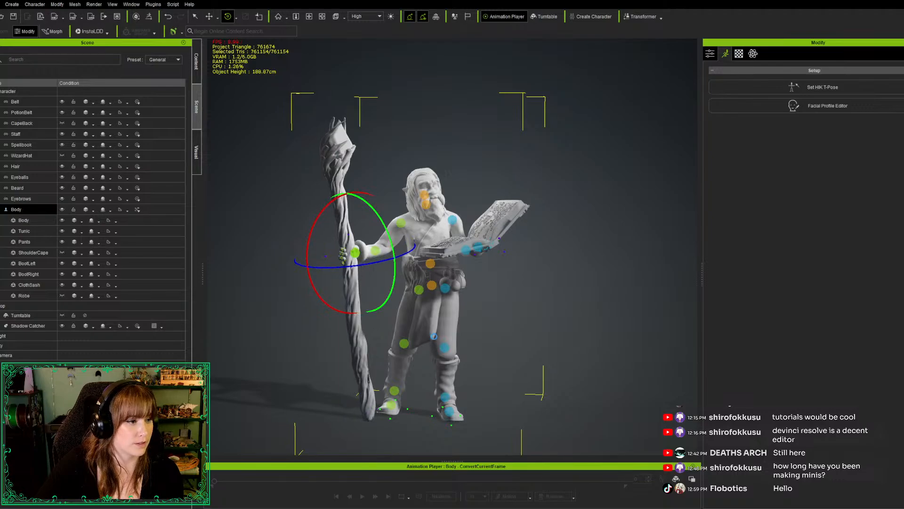
right_drag(603, 378, 501, 363)
scroll(465, 340, down, 3)
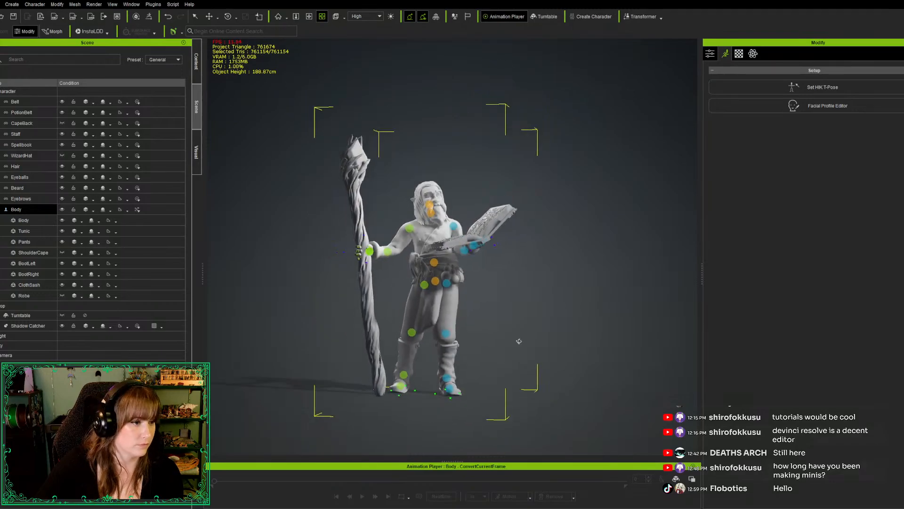
middle_drag(518, 343, 533, 325)
mouse_move(534, 329)
right_down()
mouse_move(568, 339)
mouse_move(540, 338)
right_up()
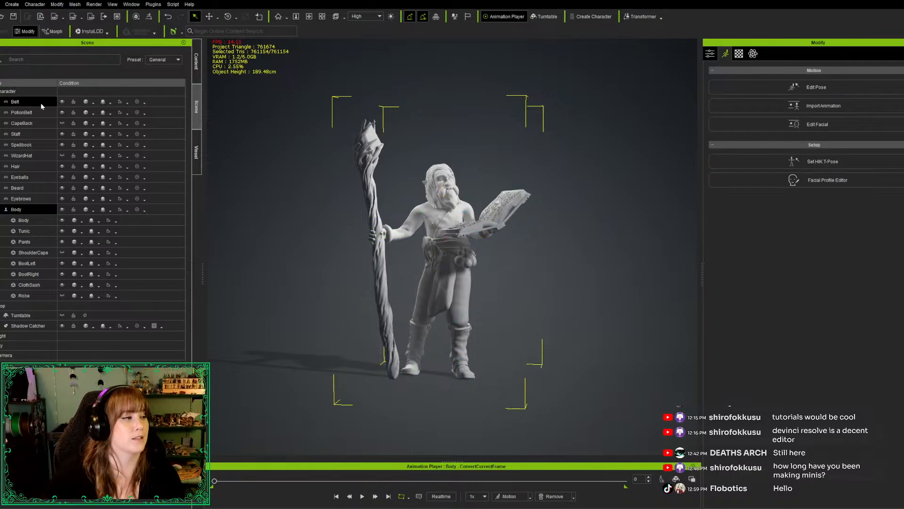
Make the ShoulderCape and Robe visible again on the posed body
click(62, 253)
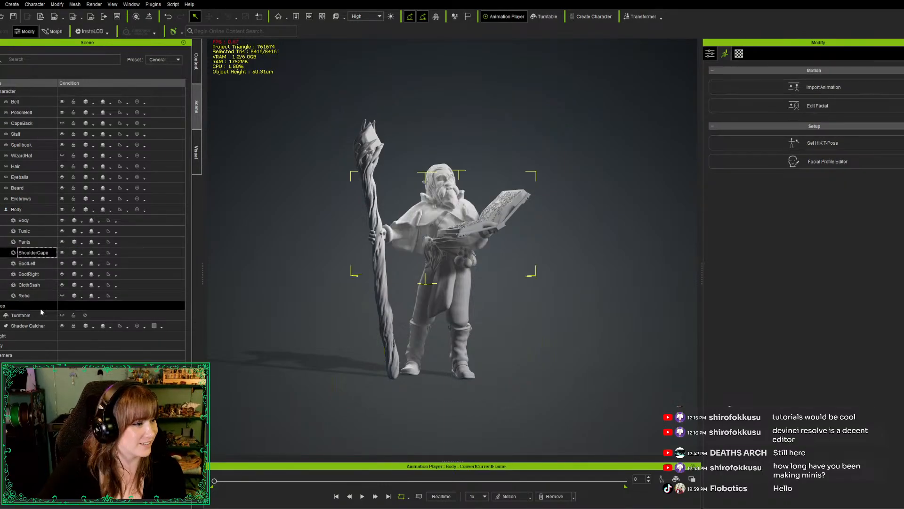
middle_drag(300, 358, 283, 382)
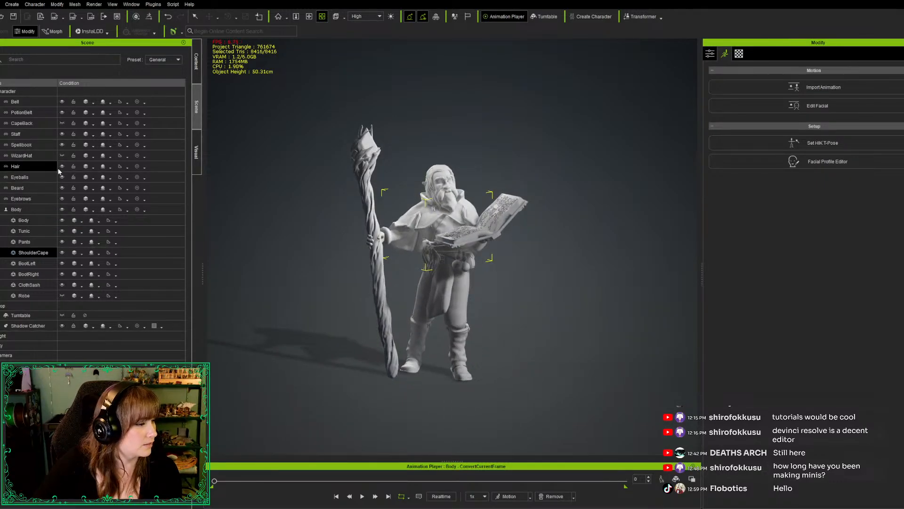
click(61, 295)
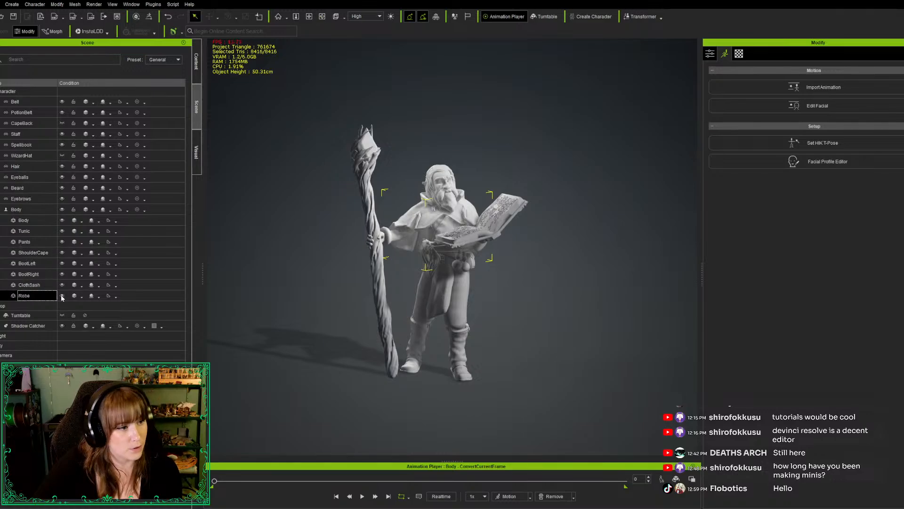
drag(395, 431, 418, 450)
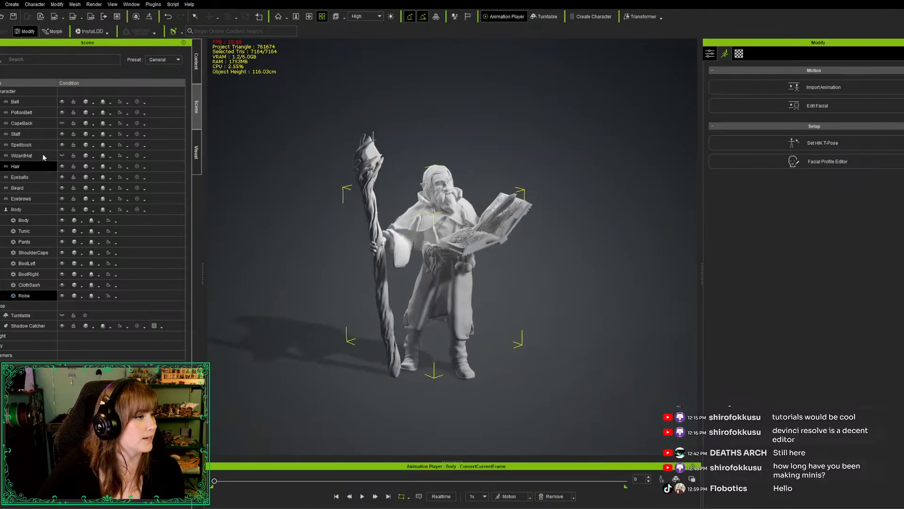
Show the hidden WizardHat and CapeBack accessories again to complete the outfit
click(61, 156)
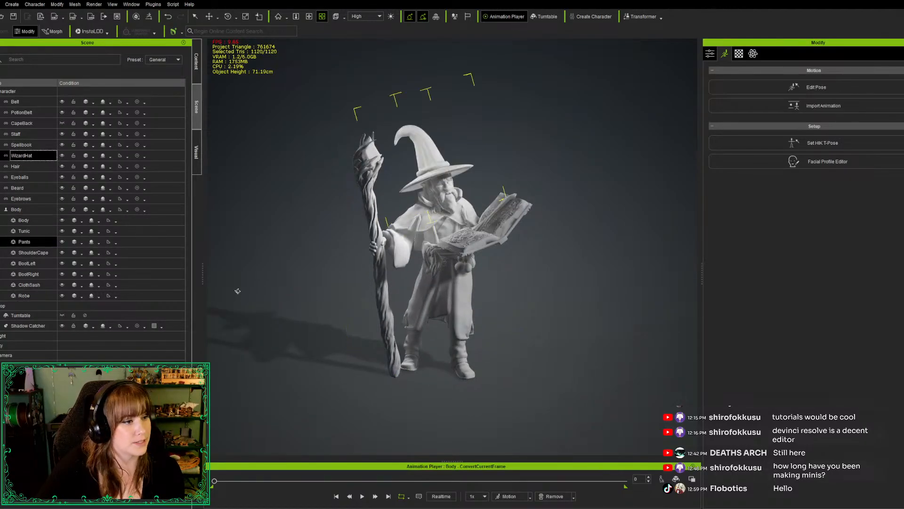
right_drag(238, 371, 330, 302)
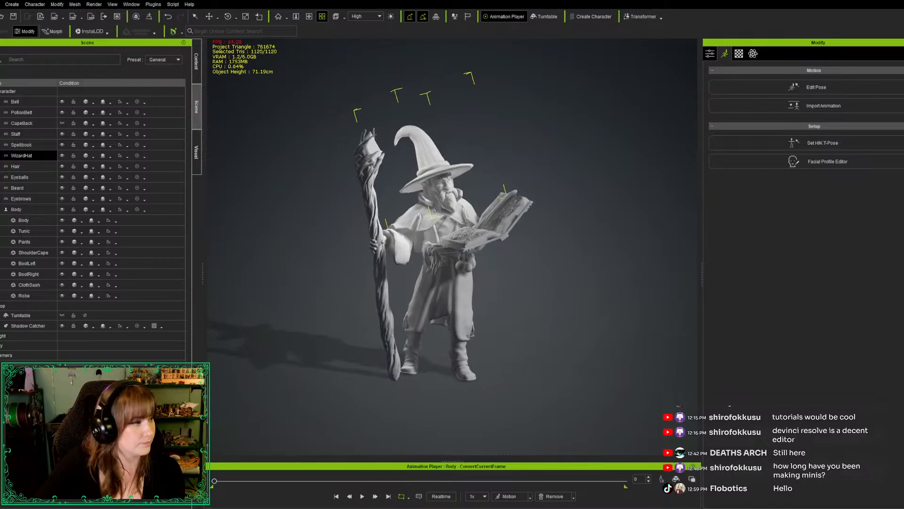
click(62, 123)
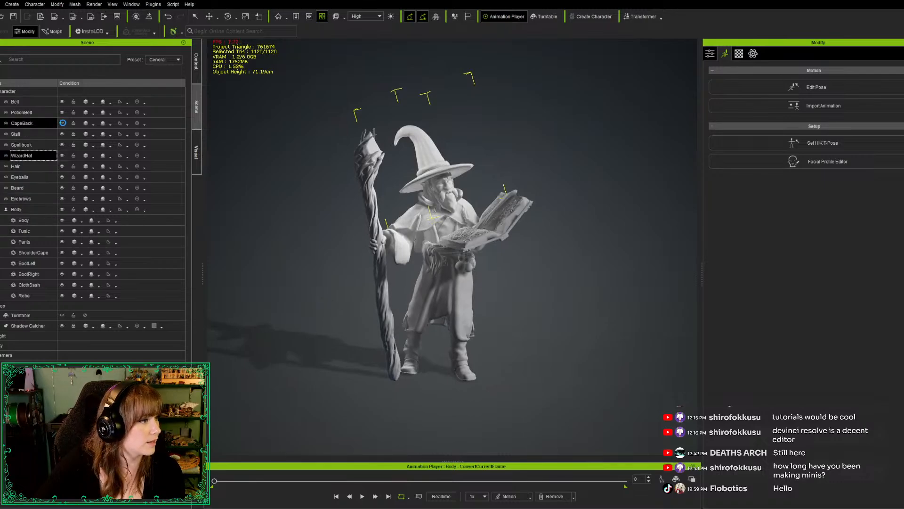
right_drag(325, 411, 275, 406)
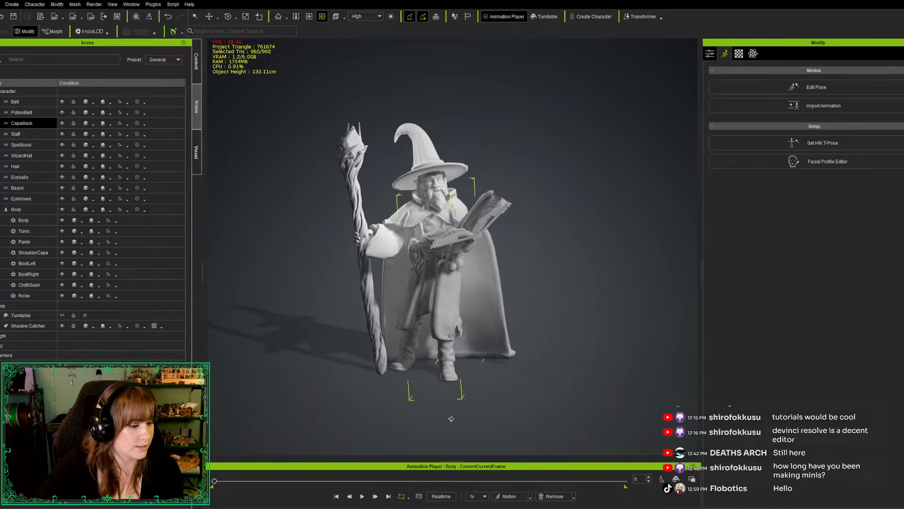
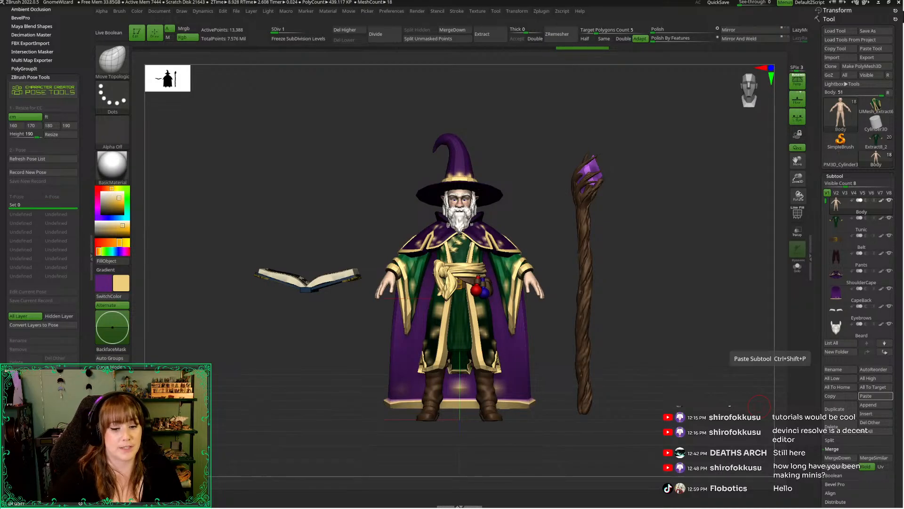
Paste the copied posed subtool into the wizard tool
click(875, 396)
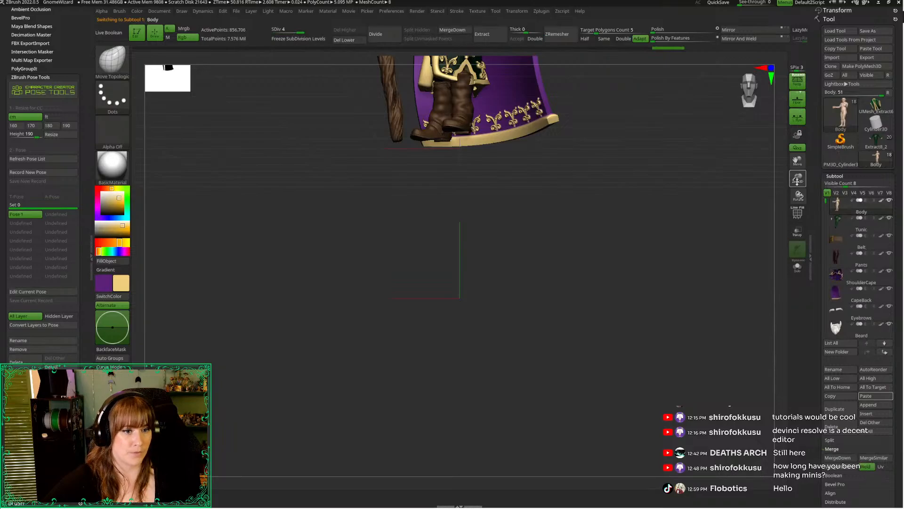
drag(797, 161, 801, 301)
mouse_move(577, 356)
mouse_down()
mouse_move(616, 355)
mouse_move(592, 360)
mouse_up()
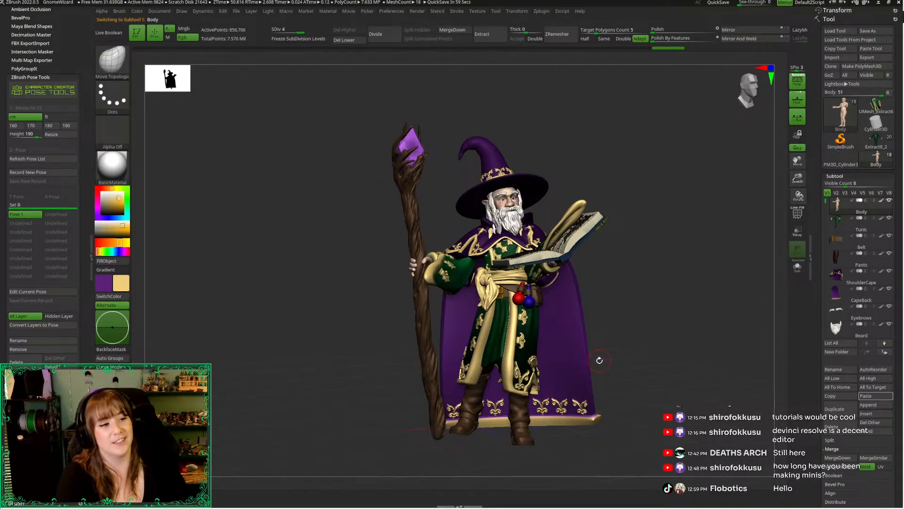
Collapse the pose plugin palettes beside the canvas to enlarge the modelling area
drag(752, 136, 693, 160)
drag(739, 90, 742, 93)
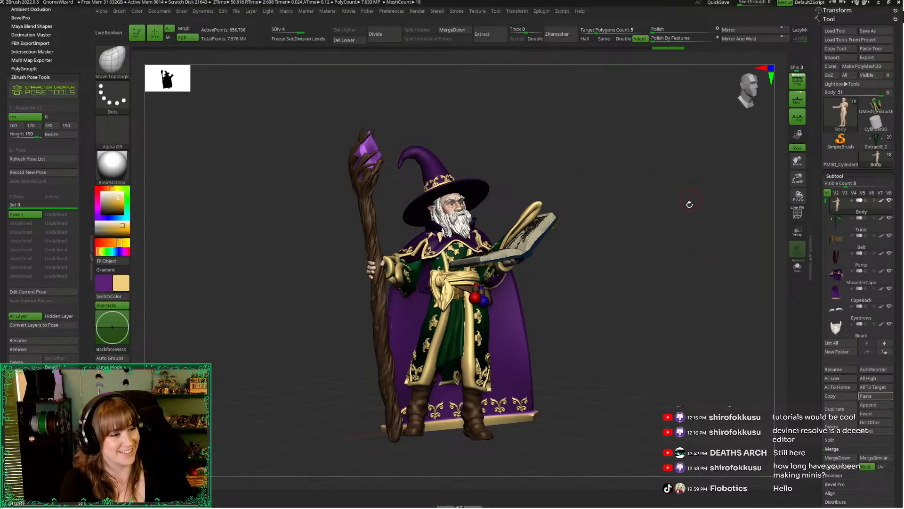
mouse_move(876, 159)
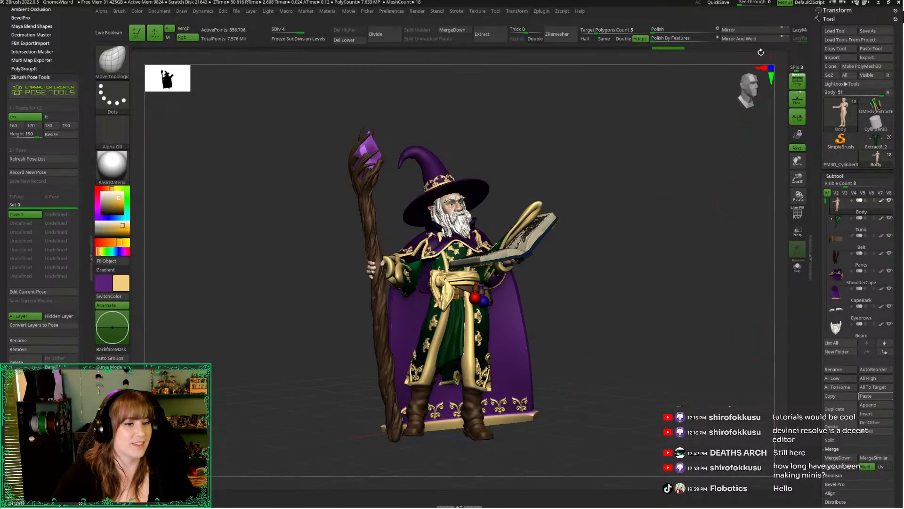
alt+drag(720, 252, 714, 246)
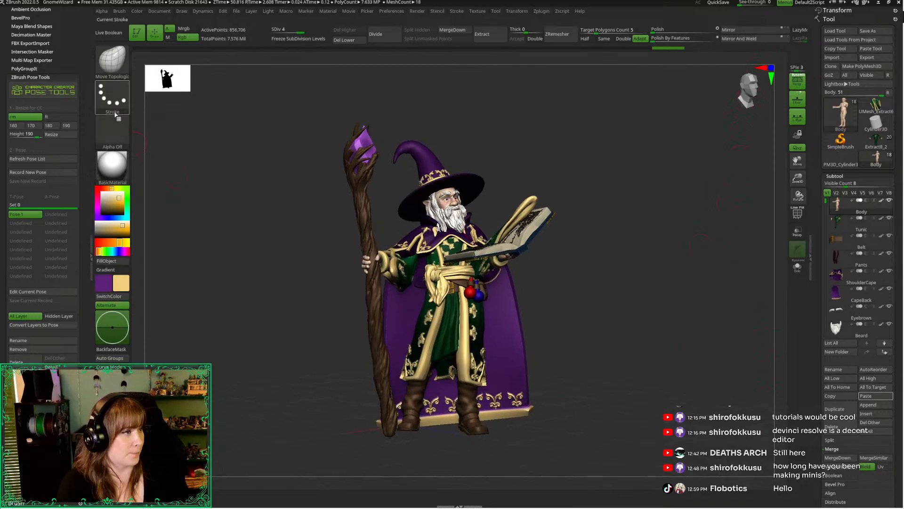
click(93, 110)
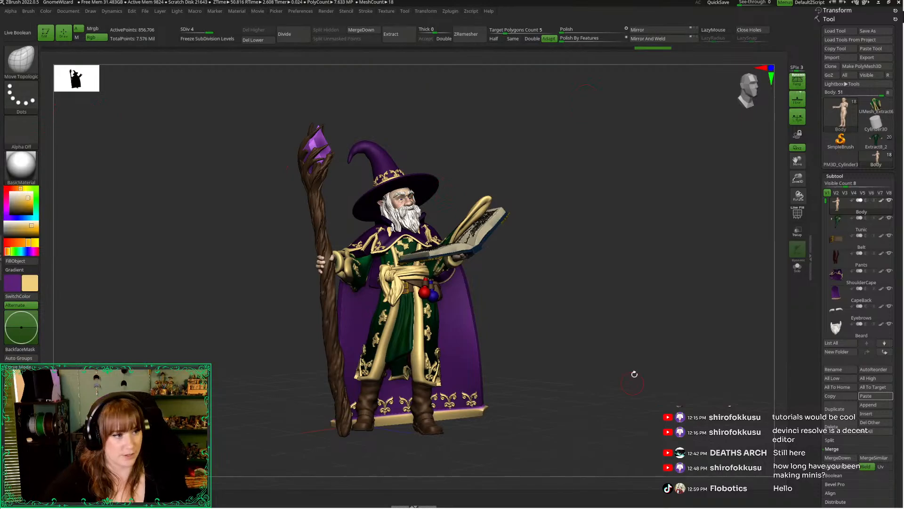
Examine the fully detailed posed wizard from the front, side and back, checking the staff, spellbook, sleeves and cape
drag(797, 179, 786, 156)
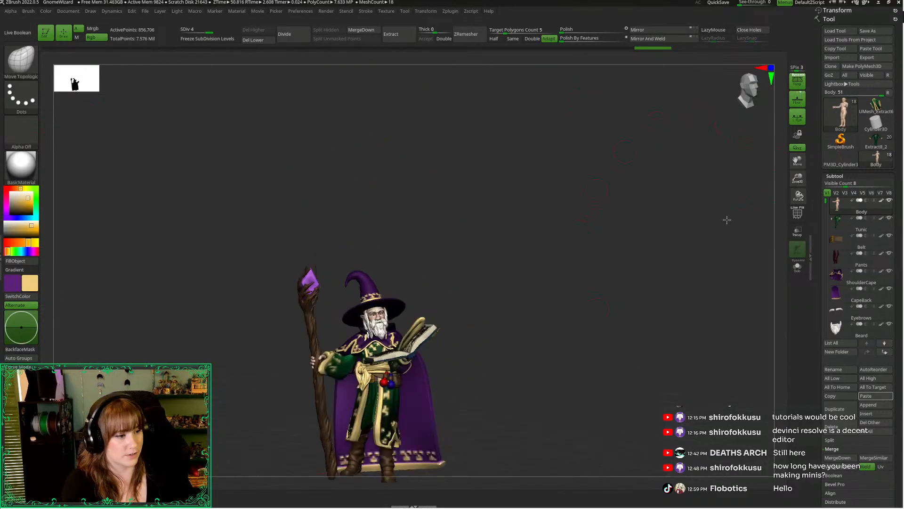
drag(726, 220, 711, 170)
drag(803, 177, 802, 208)
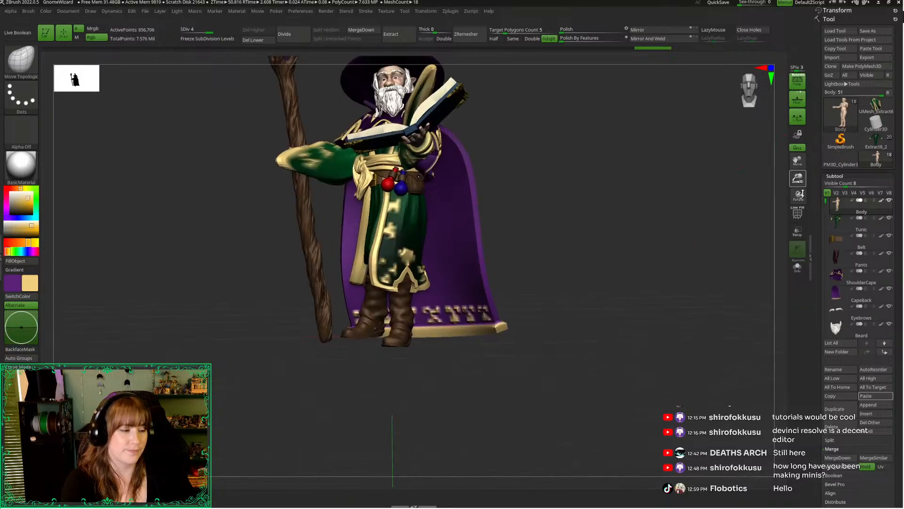
alt+drag(725, 205, 722, 299)
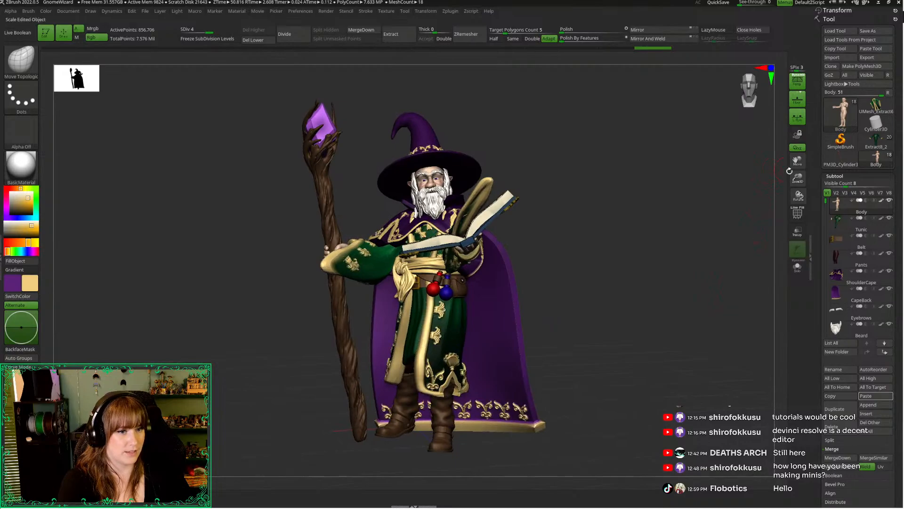
drag(791, 173, 789, 153)
alt+drag(725, 256, 710, 204)
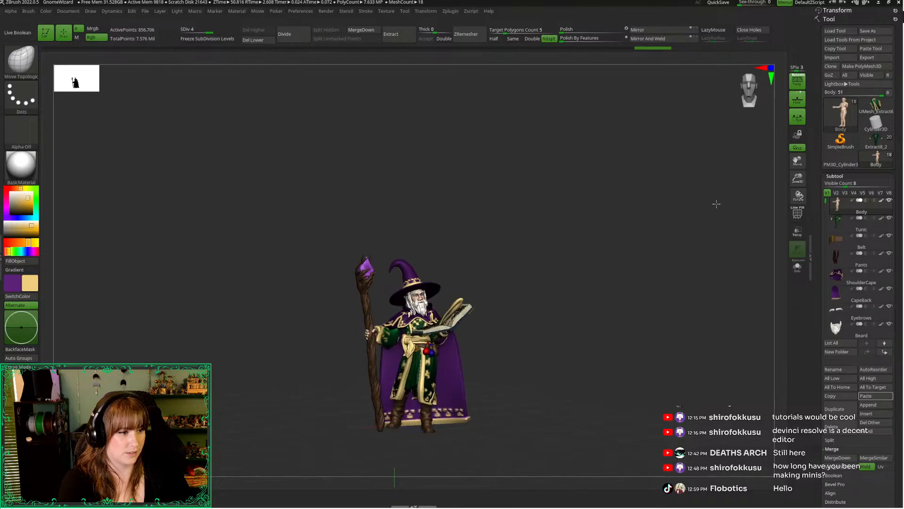
drag(797, 183, 797, 206)
alt+drag(711, 196, 546, 324)
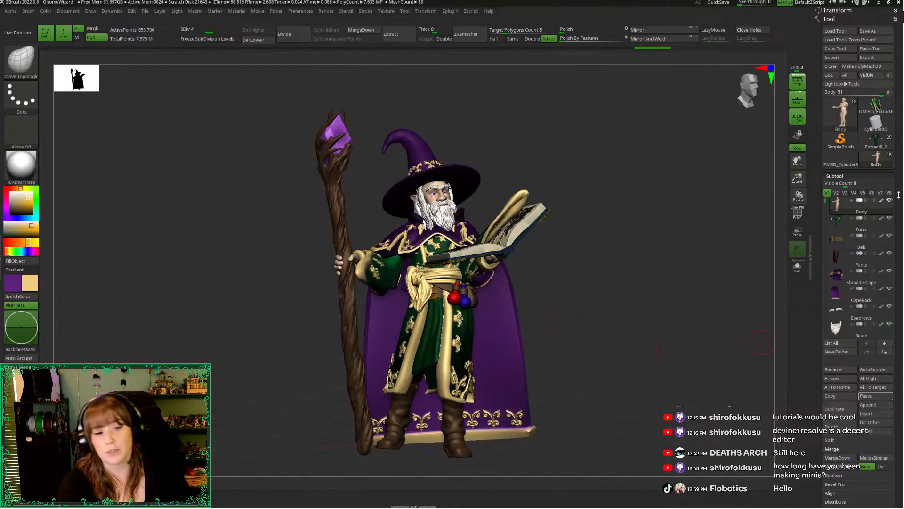
drag(680, 288, 646, 295)
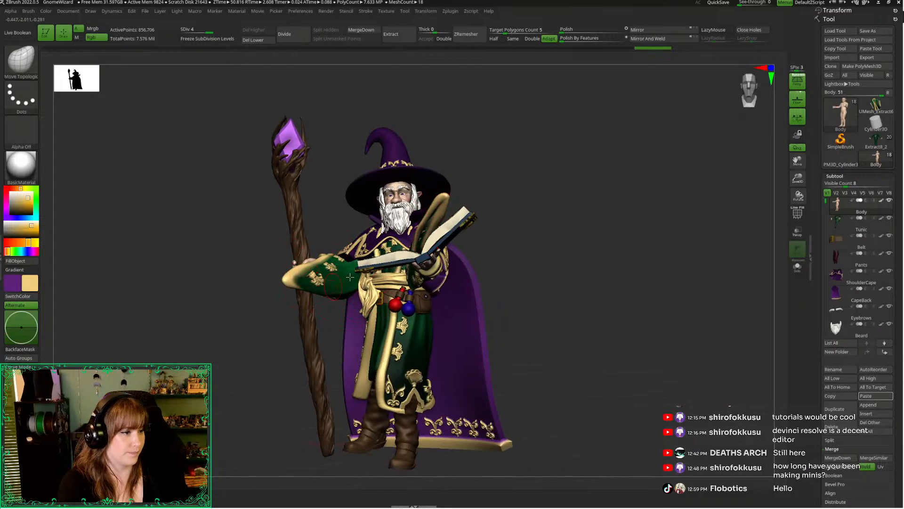
drag(297, 316, 396, 332)
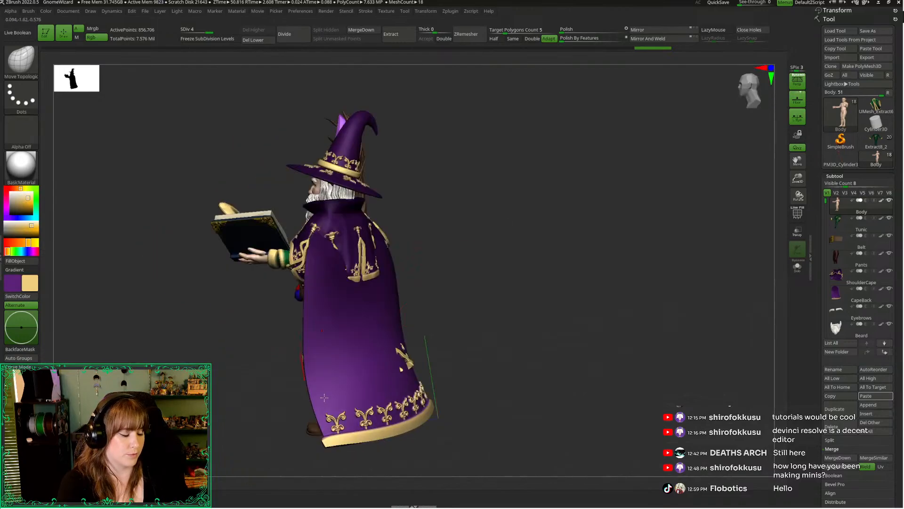
drag(413, 428, 574, 271)
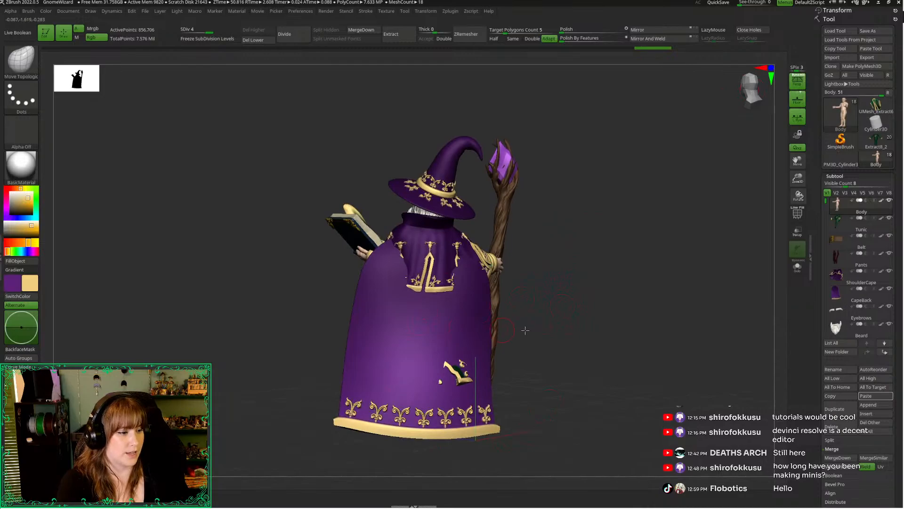
drag(525, 331, 759, 132)
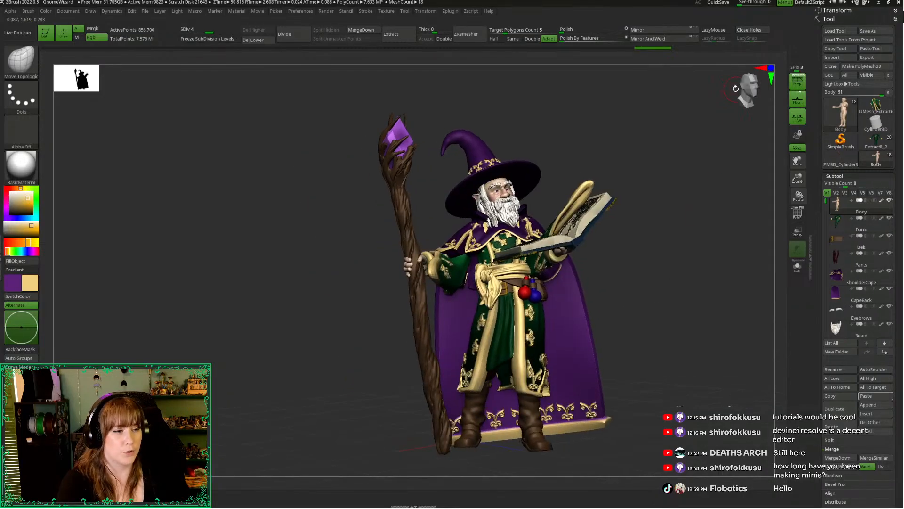
drag(736, 88, 529, 304)
drag(604, 301, 502, 235)
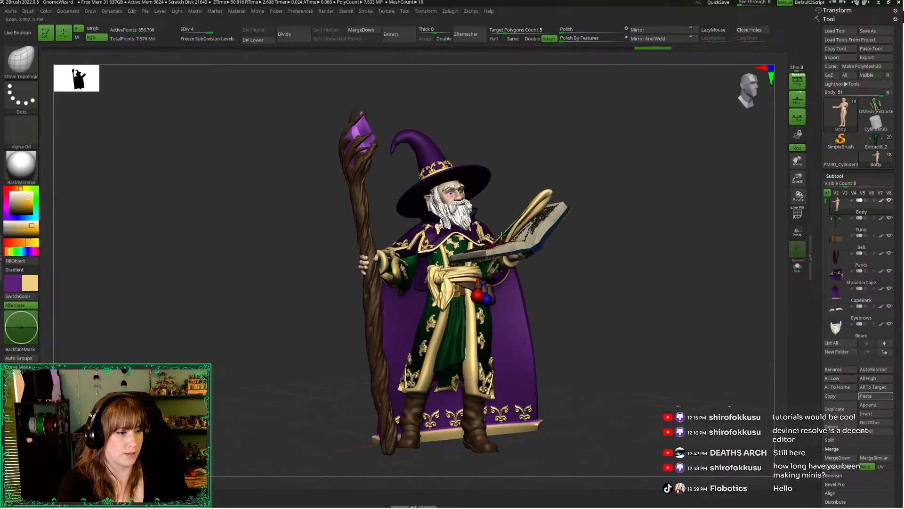
Select the Robe and lower it to subdivision level 1
alt+click(514, 226)
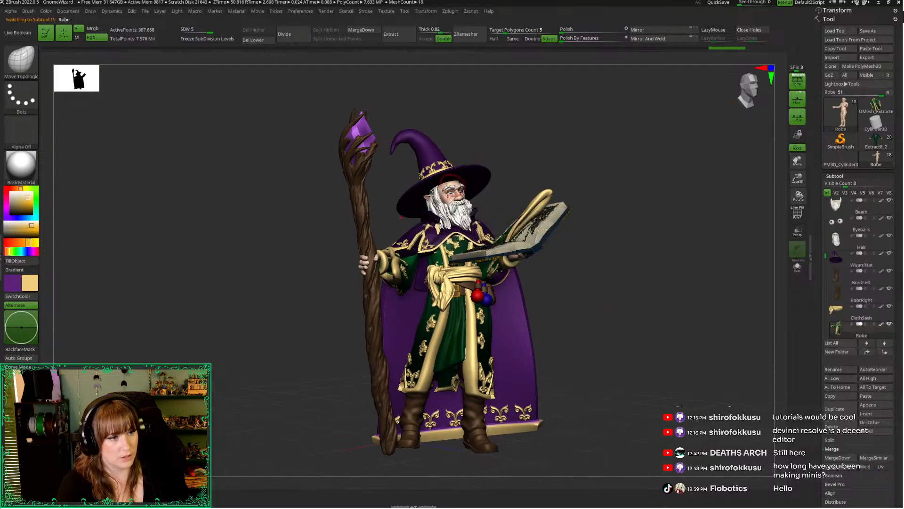
drag(335, 293, 285, 311)
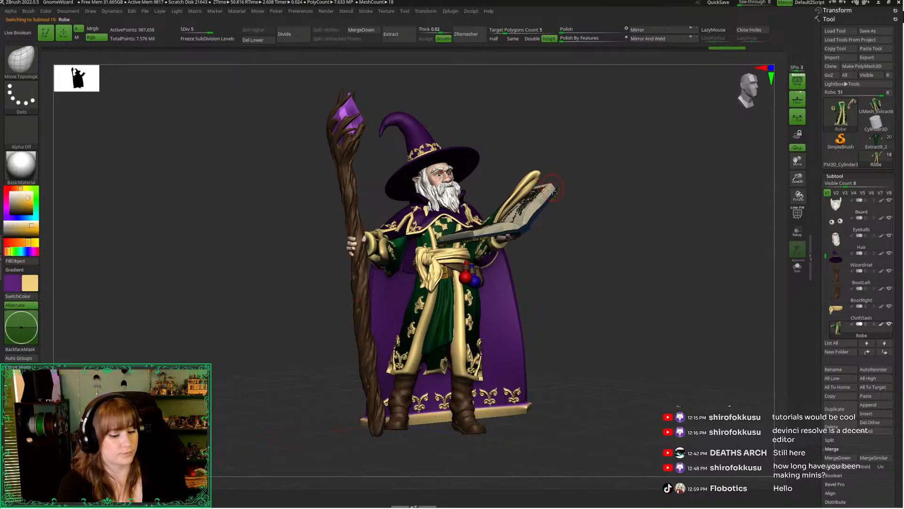
key(shift+d)
key(shift+d)
key(shift+d)
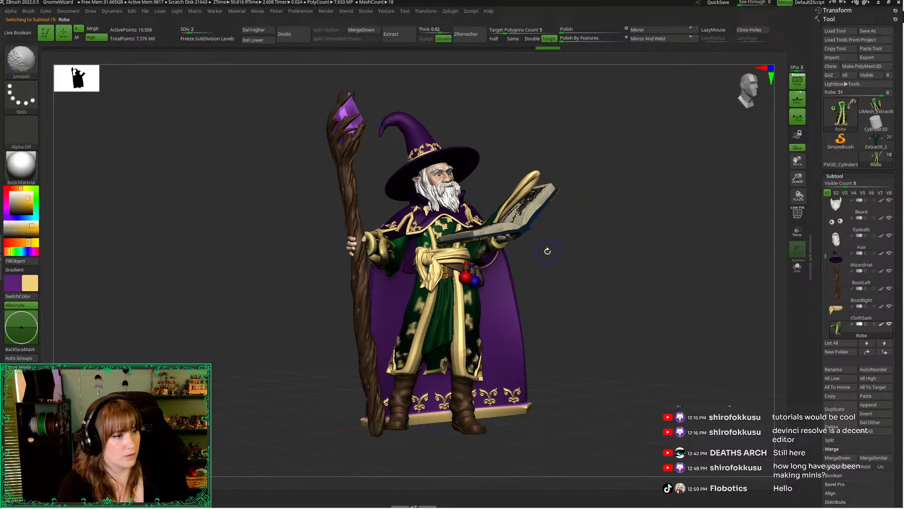
key(shift+d)
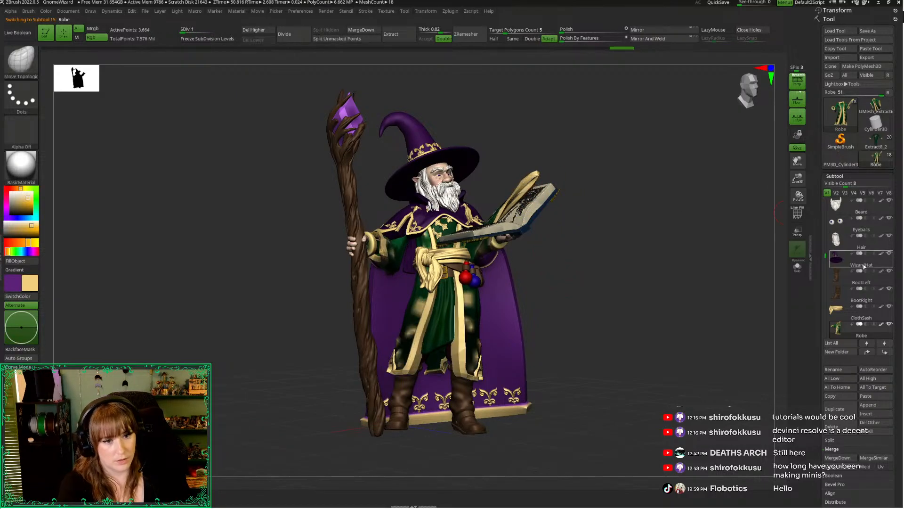
Hide the Staff, Spellbook and CapeBack subtools to expose the robe's sleeves
drag(824, 258, 827, 296)
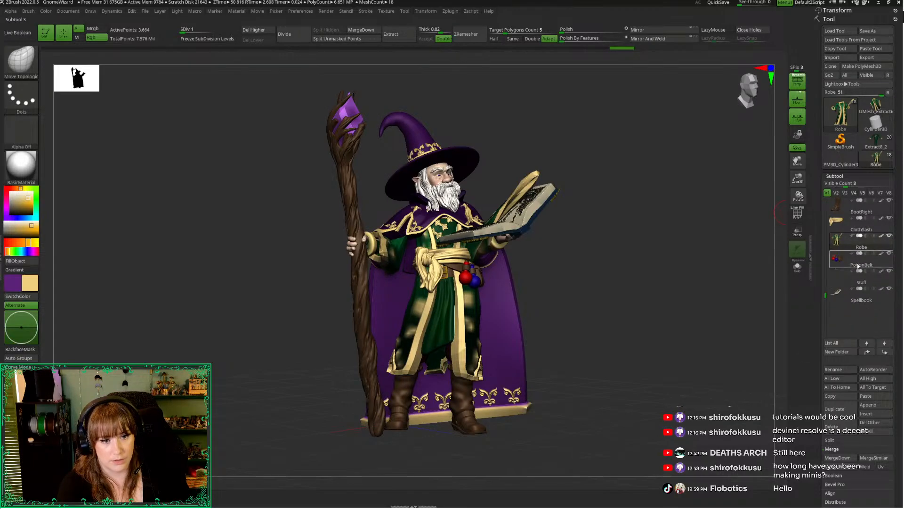
click(889, 272)
click(889, 289)
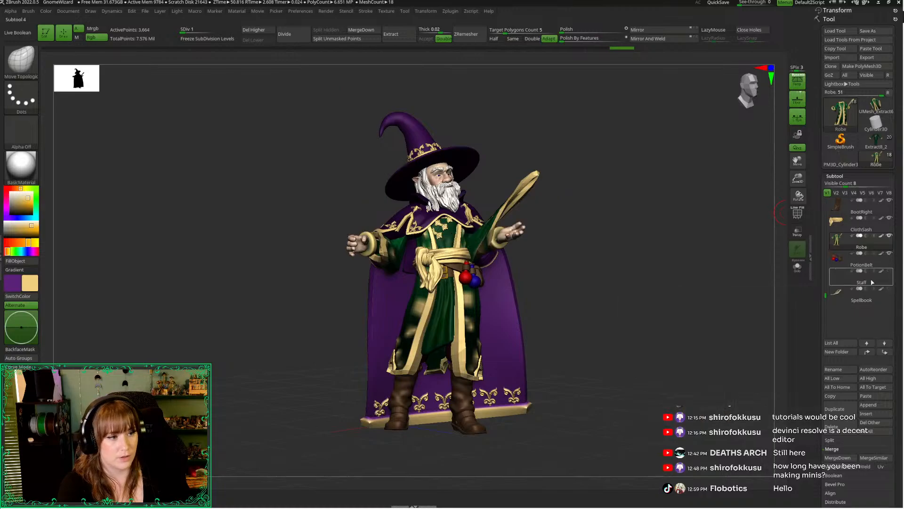
drag(823, 288, 811, 231)
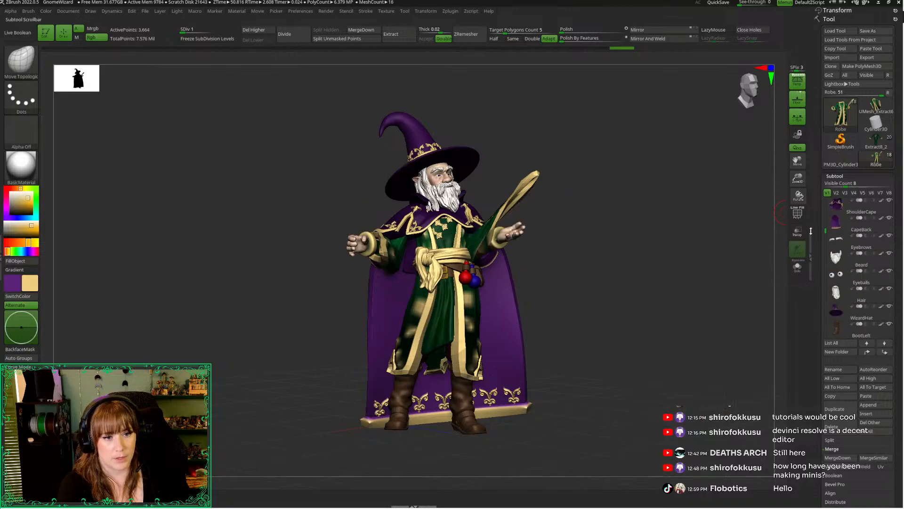
click(889, 218)
Isolate the Robe in Solo mode and show its wireframe with polygroup colours around the shoulder and raised sleeve
drag(796, 178, 797, 217)
alt+drag(640, 312, 612, 332)
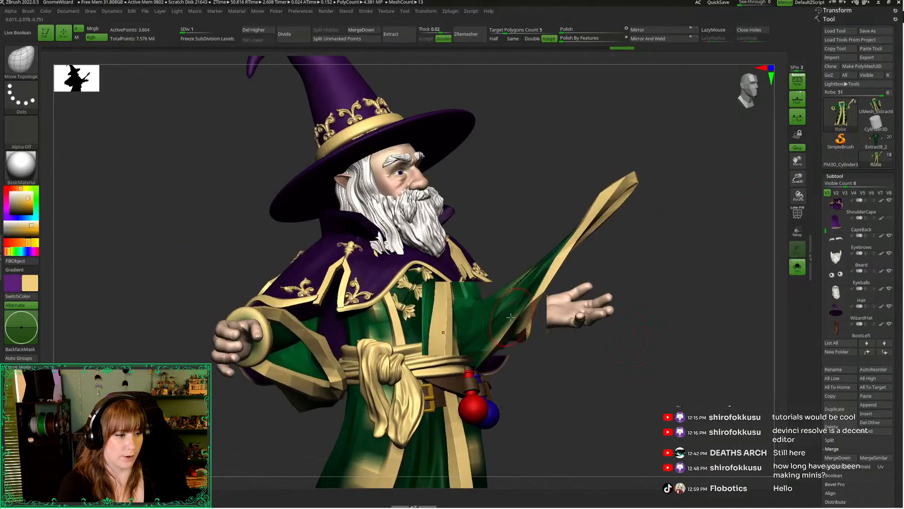
key(alt+s)
drag(556, 390, 540, 374)
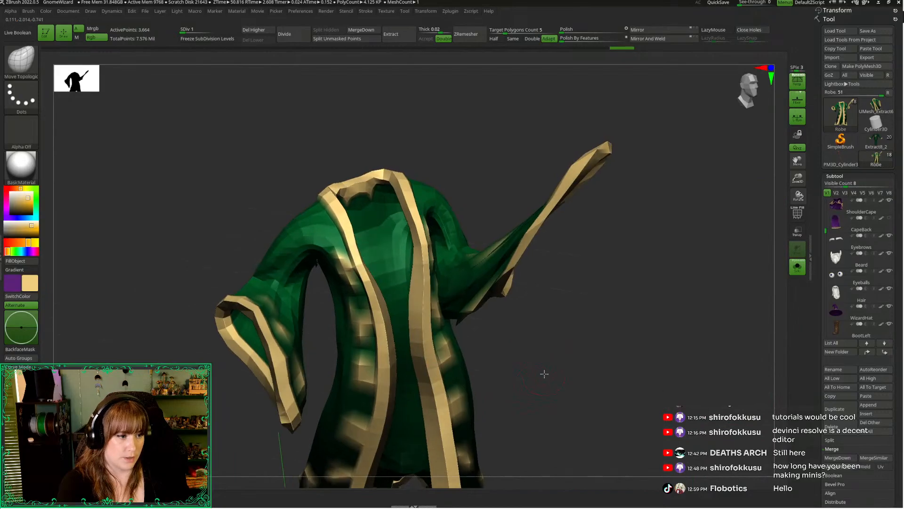
key(shift+f)
drag(797, 178, 780, 234)
alt+drag(563, 274, 759, 363)
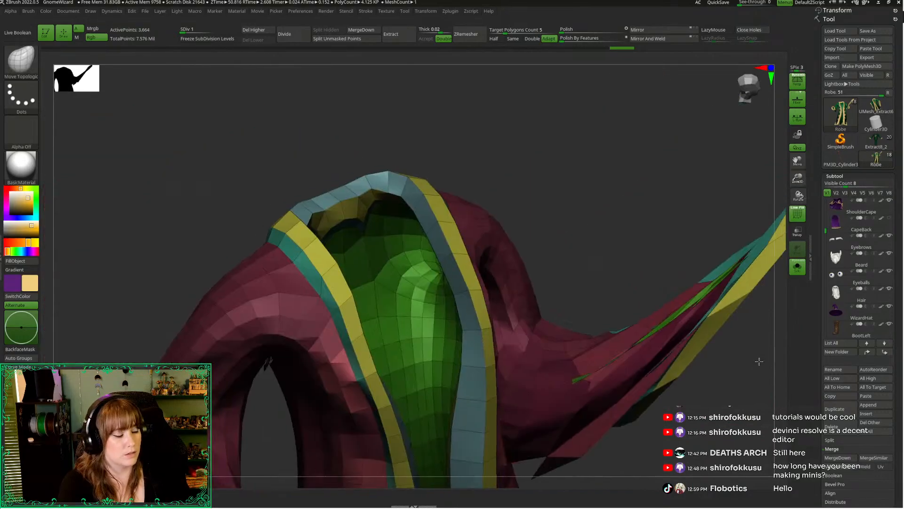
mouse_move(745, 395)
mouse_down()
mouse_move(702, 414)
mouse_move(645, 422)
mouse_move(734, 401)
mouse_move(696, 363)
mouse_move(575, 168)
mouse_move(571, 188)
mouse_up()
With ZModeler set to PolyGroup and Polyloop, give the edge loops at the raised sleeve's shoulder a new polygroup
key(b)
key(z)
key(m)
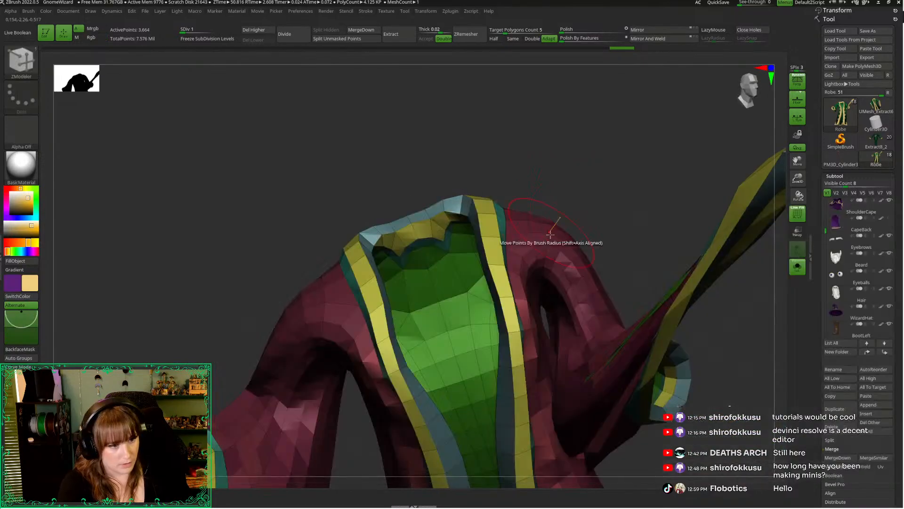
drag(521, 151, 528, 201)
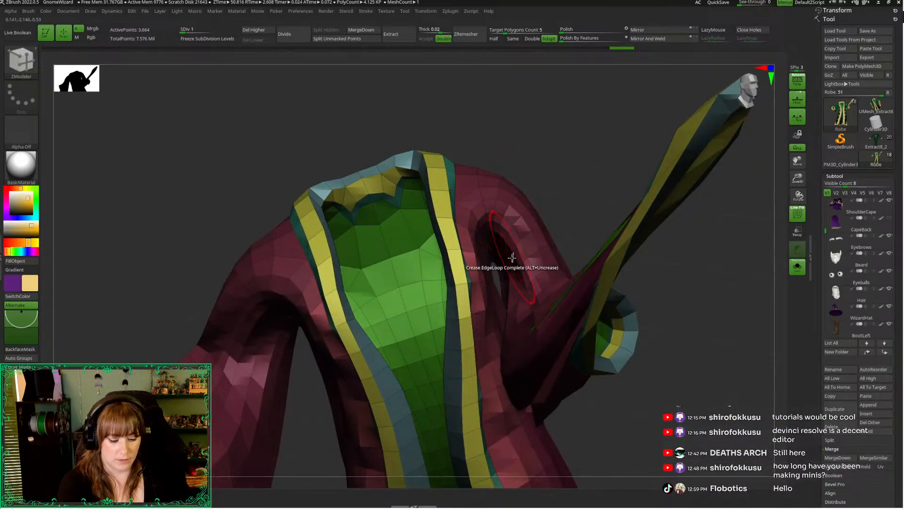
key(space)
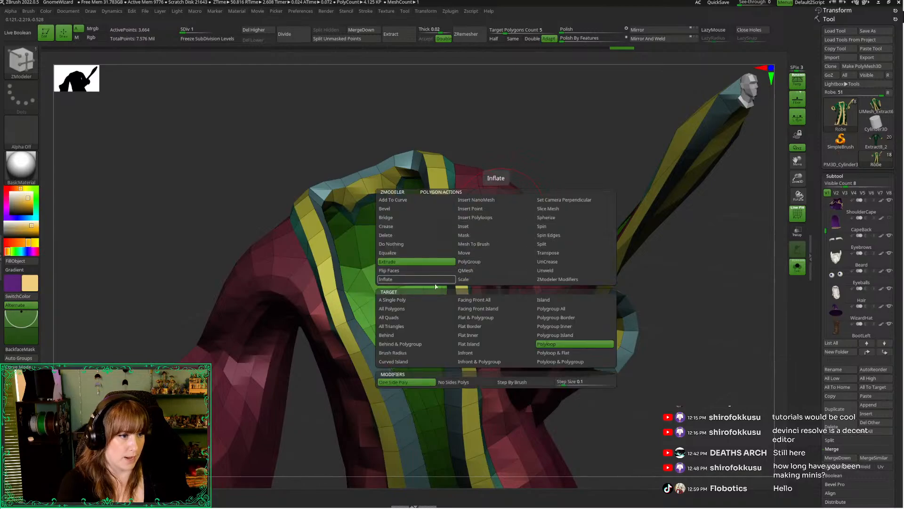
click(480, 261)
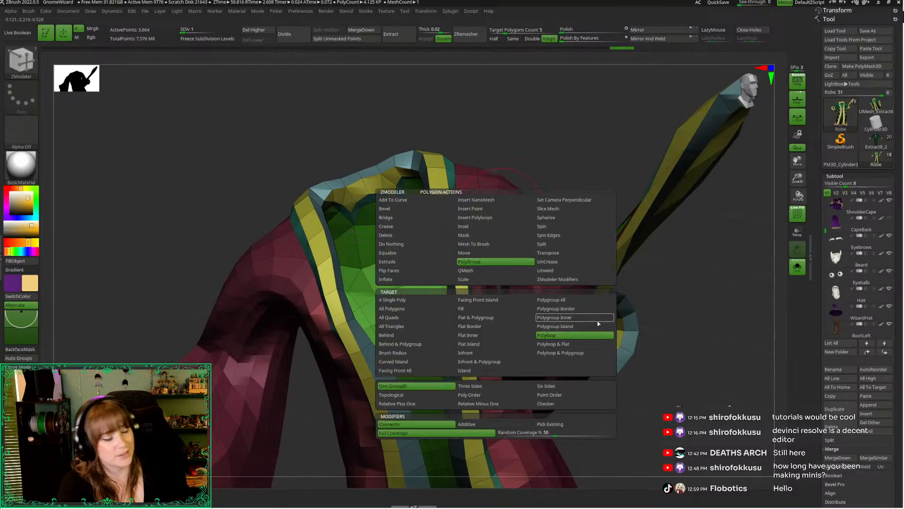
click(550, 335)
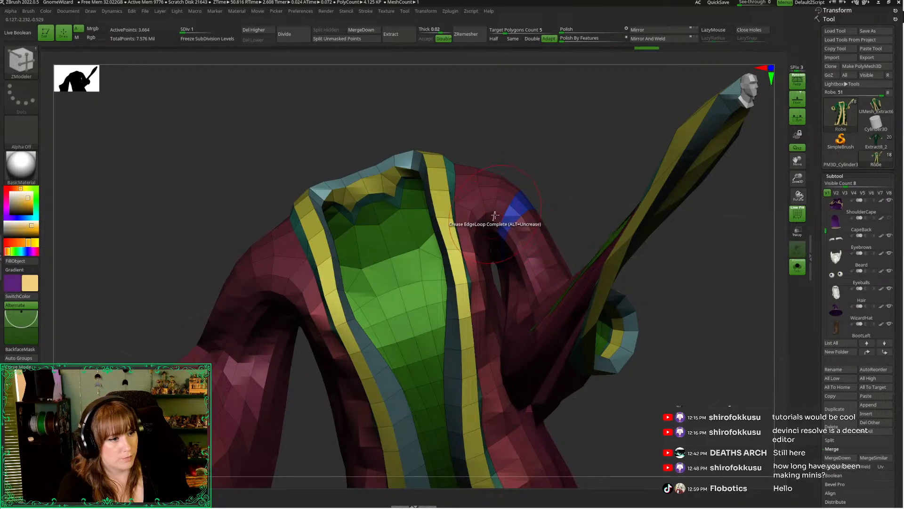
drag(580, 195, 579, 244)
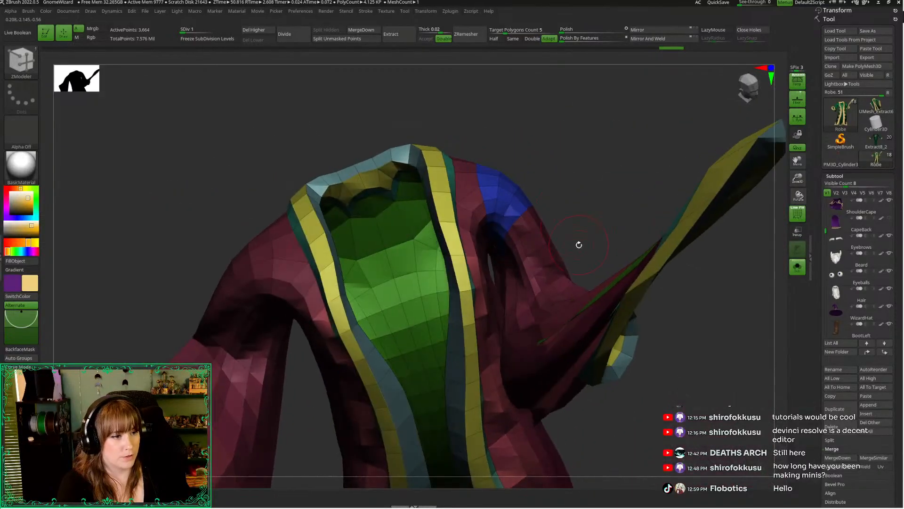
Switch the ZModeler PolyGroup target to Polygroup Island and apply the shoulder's polygroup to the rest of the raised sleeve
key(space)
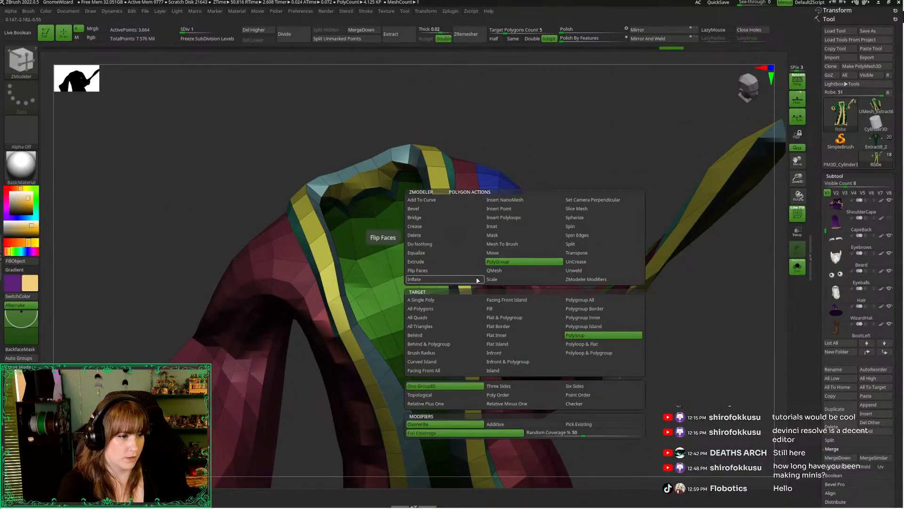
click(584, 326)
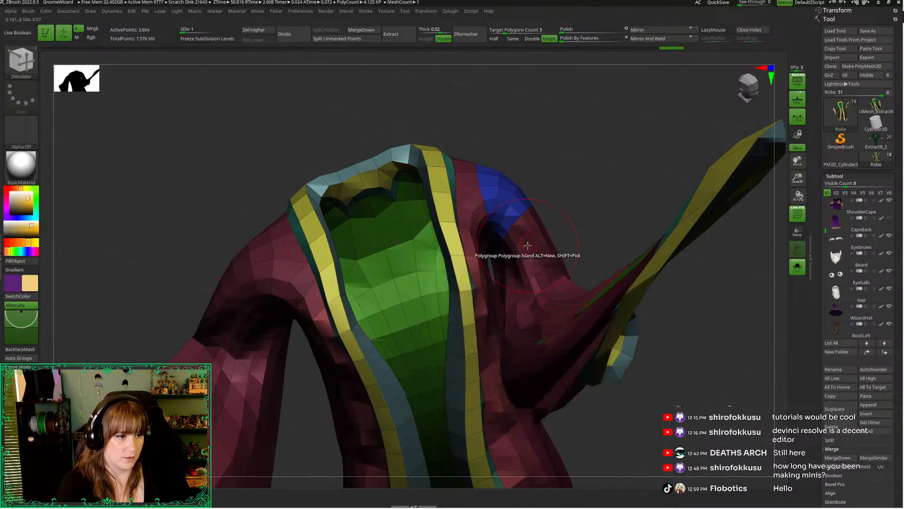
mouse_move(571, 185)
mouse_down()
mouse_move(585, 177)
mouse_move(485, 158)
mouse_move(468, 137)
mouse_move(449, 146)
mouse_move(660, 216)
mouse_move(697, 250)
mouse_move(674, 287)
mouse_move(696, 281)
mouse_move(688, 283)
mouse_up()
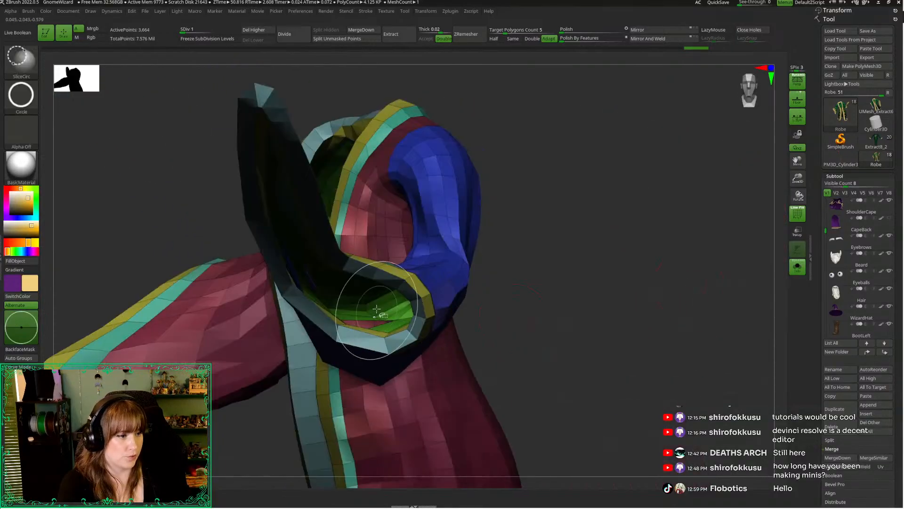
Hide the robe's outer fabric polygroup so only the lining, trims and raised sleeve stay visible
ctrl+shift+click(431, 336)
ctrl+shift+click(553, 282)
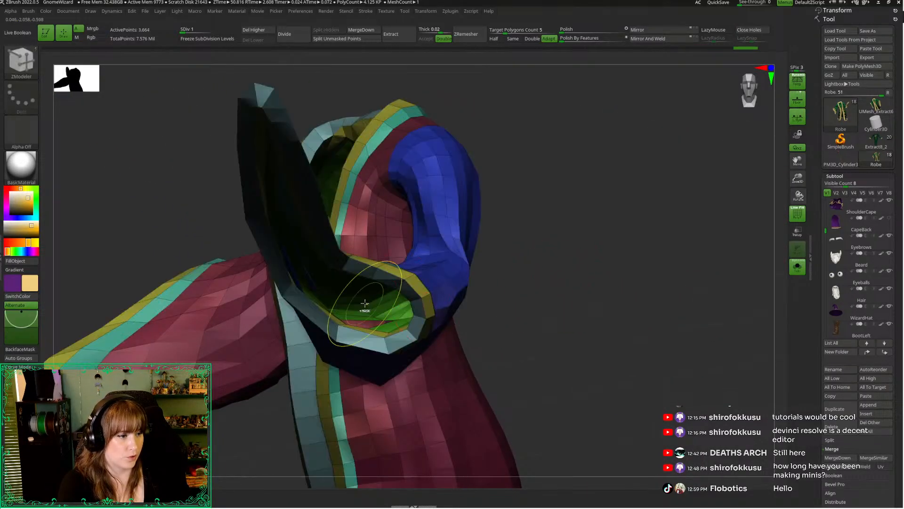
ctrl+shift+click(394, 315)
ctrl+shift+click(394, 309)
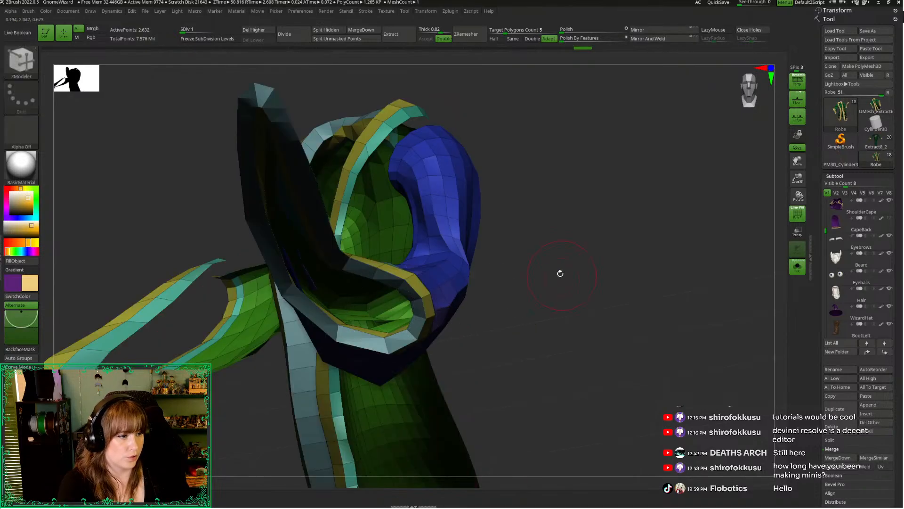
Switch the ZModeler PolyGroup target to Polyloop and apply the raised sleeve's polygroup to the lining's edge loops inside the shoulder
drag(560, 273, 440, 235)
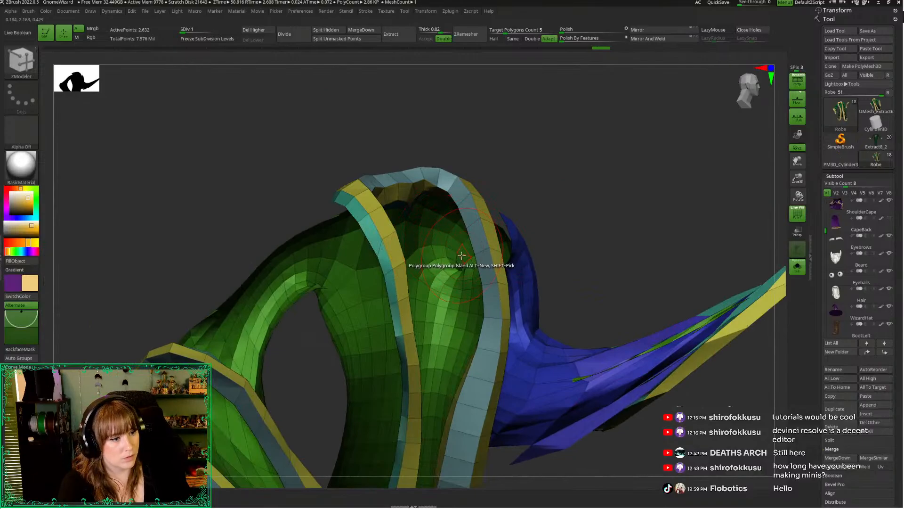
key(space)
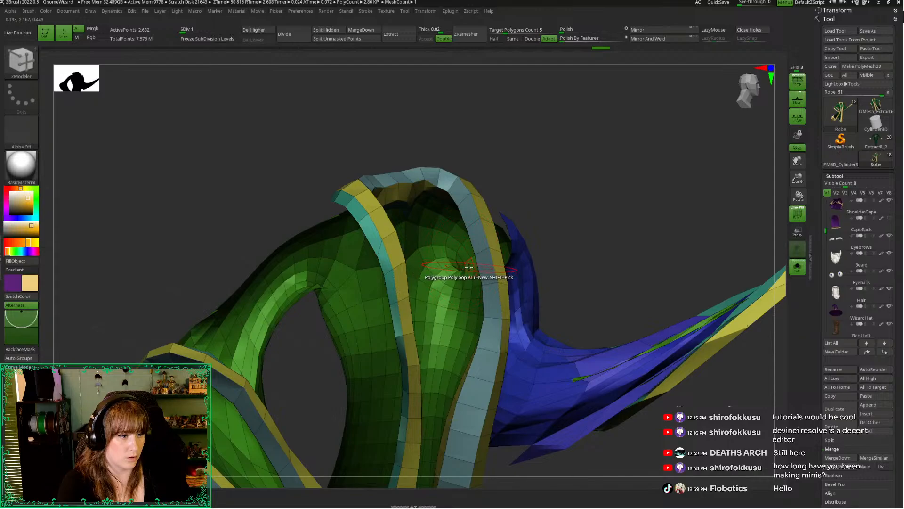
alt+drag(797, 189, 636, 204)
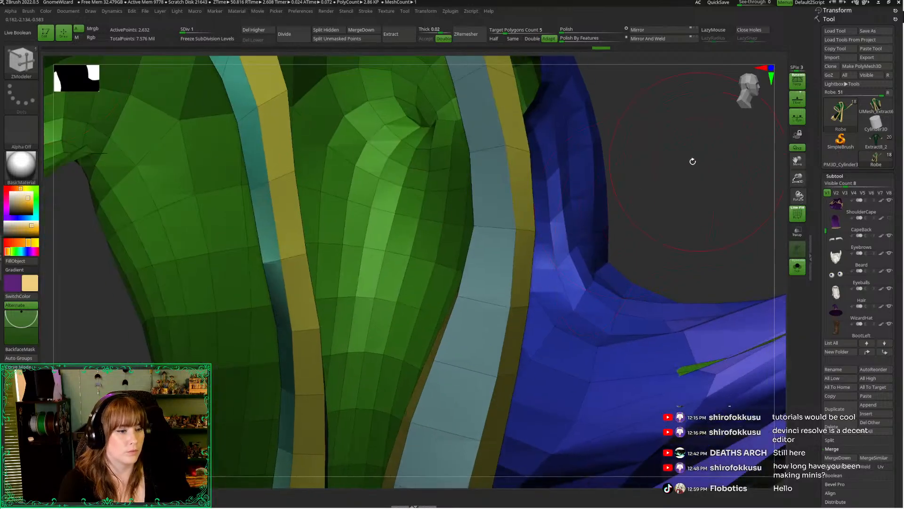
alt+drag(693, 161, 718, 297)
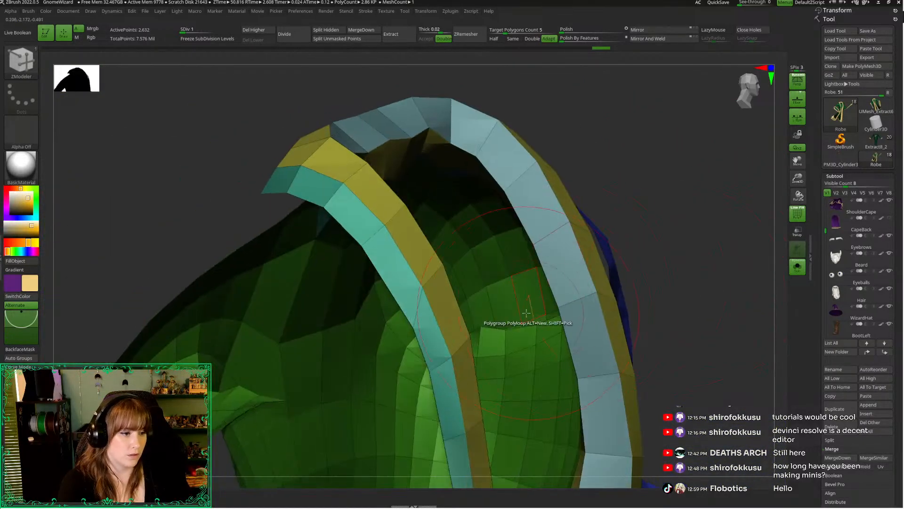
click(498, 306)
drag(659, 237, 622, 273)
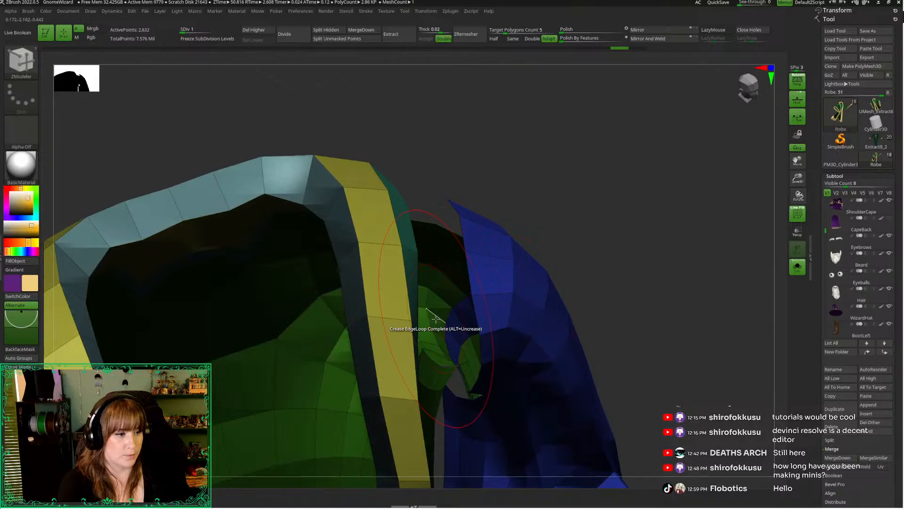
click(436, 321)
drag(597, 218, 553, 234)
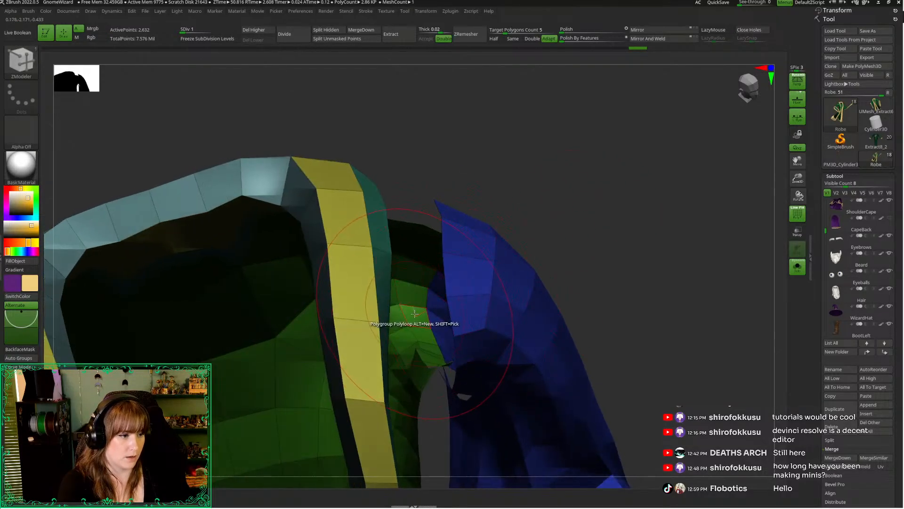
Unhide the rest of the robe mesh and bring the raised sleeve's opening into view
drag(598, 198, 666, 192)
alt+drag(765, 166, 561, 135)
right_click(561, 135)
drag(650, 207, 631, 179)
key(b)
drag(549, 176, 497, 151)
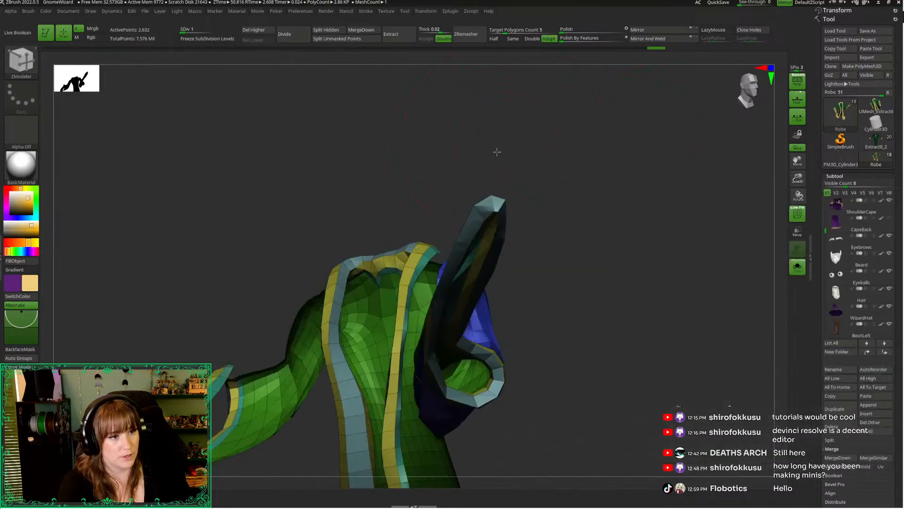
drag(495, 213, 486, 503)
drag(577, 212, 636, 240)
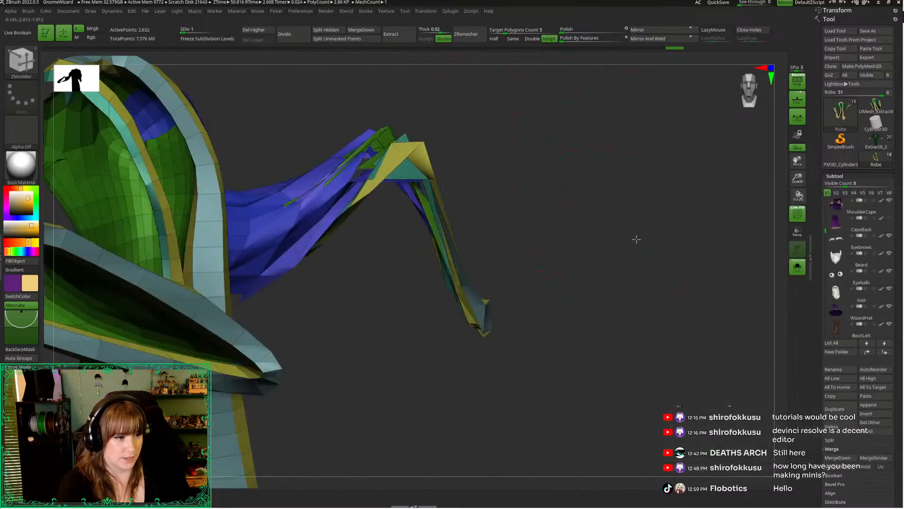
mouse_move(521, 347)
mouse_down()
mouse_move(663, 276)
mouse_move(600, 262)
mouse_move(668, 339)
mouse_move(660, 355)
mouse_move(649, 336)
mouse_move(618, 345)
mouse_move(632, 348)
mouse_move(538, 310)
mouse_up()
key(ctrl+shift)
ctrl+shift+click(649, 336)
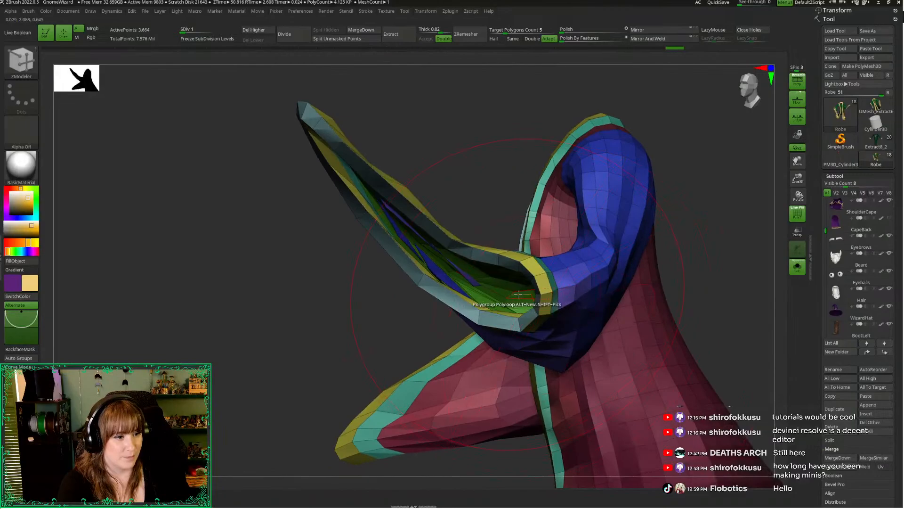
Set the ZModeler PolyGroup target to Polygroup Island and apply the sleeve's polygroup to the lining inside the raised sleeve
key(space)
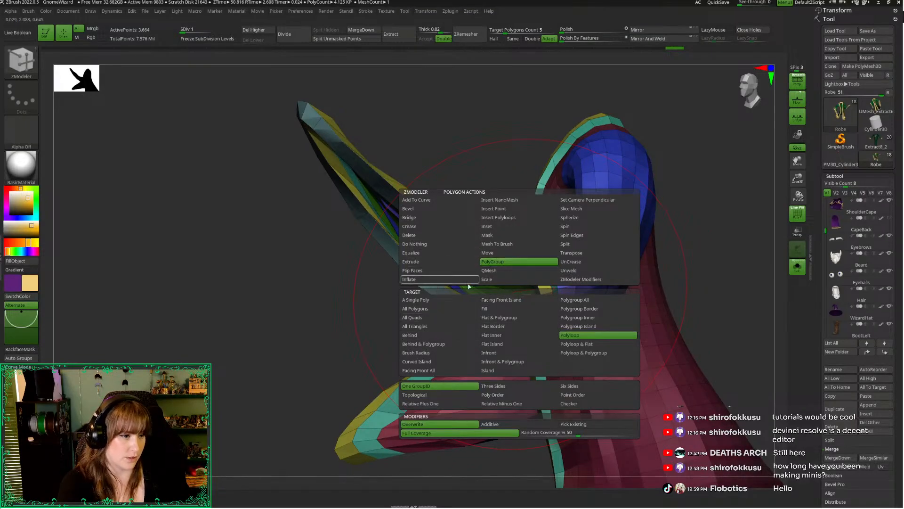
click(573, 327)
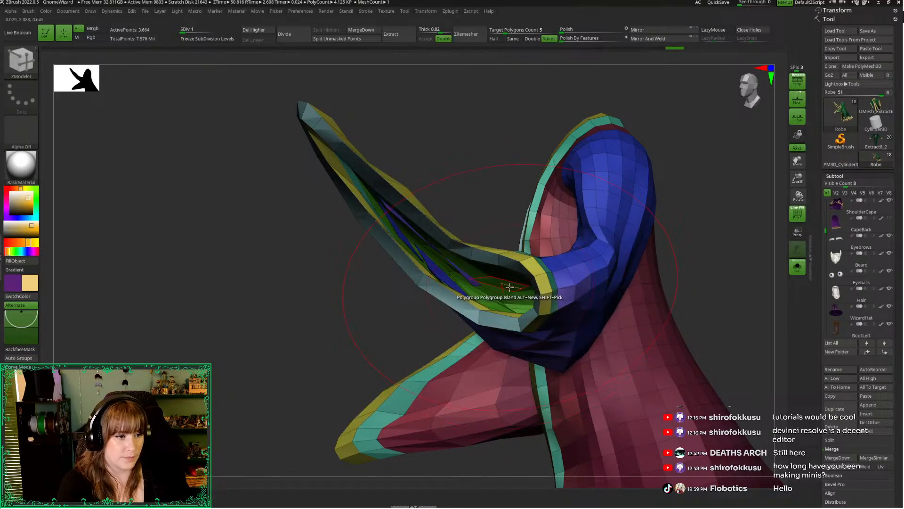
drag(317, 340, 341, 343)
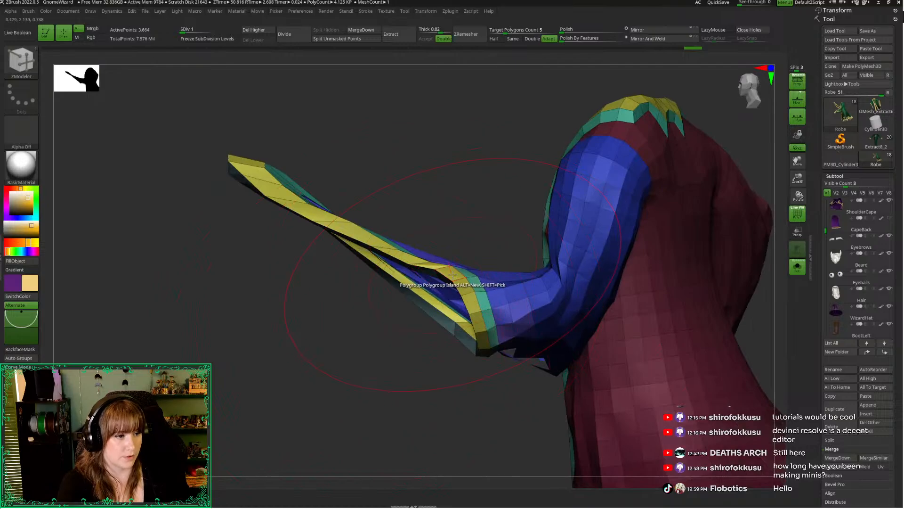
Give all the trim islands around the raised sleeve's cuff a shared new polygroup
click(452, 273)
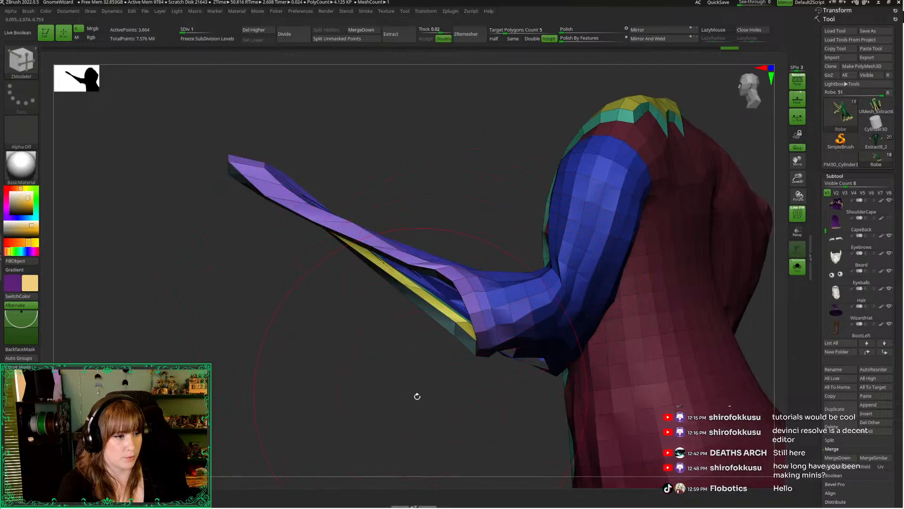
drag(417, 396, 411, 378)
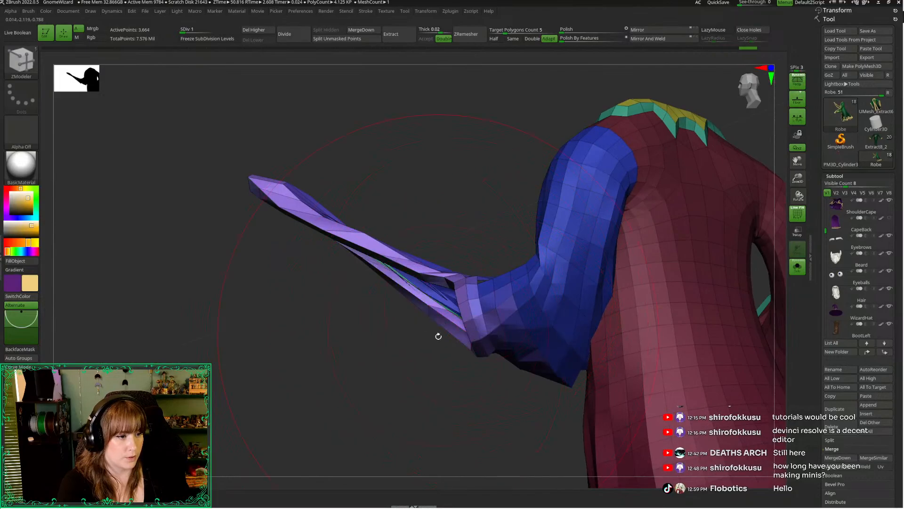
drag(438, 336, 459, 359)
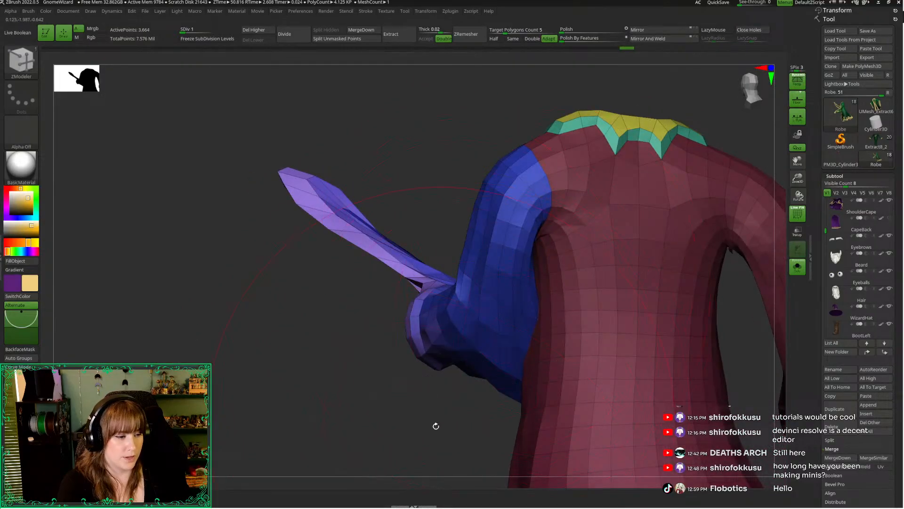
drag(436, 425, 337, 277)
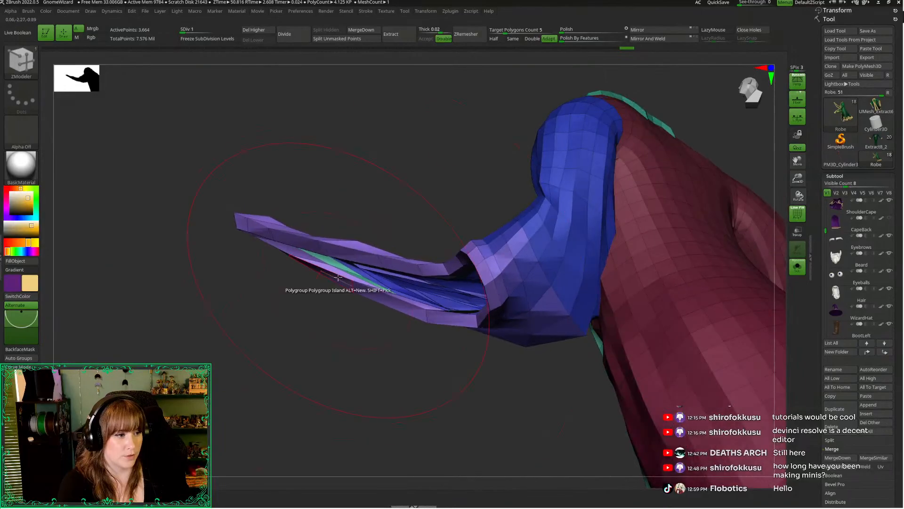
Turn off the polygroup wireframe and compare the sleeve's shape on the solo robe with the full wizard
mouse_move(379, 349)
mouse_down()
mouse_move(389, 318)
mouse_move(408, 448)
mouse_up()
key(shift+f)
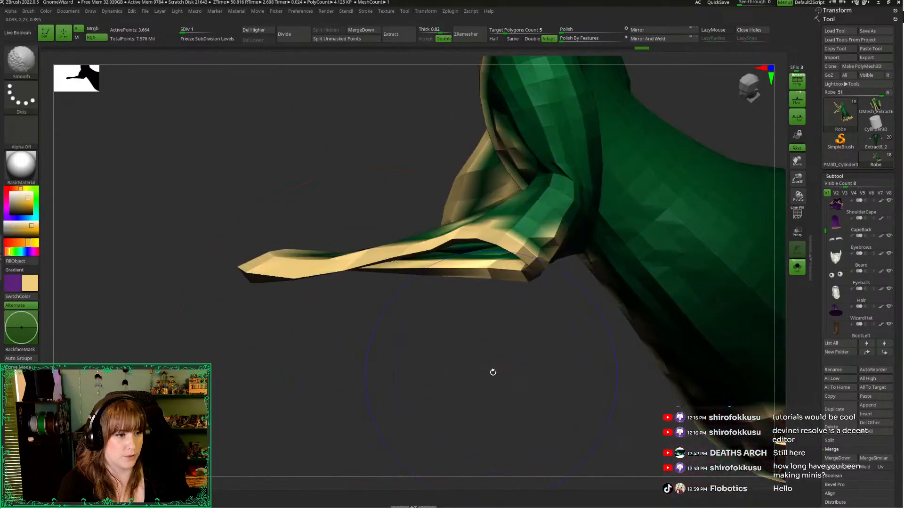
drag(509, 399, 548, 345)
drag(797, 179, 789, 175)
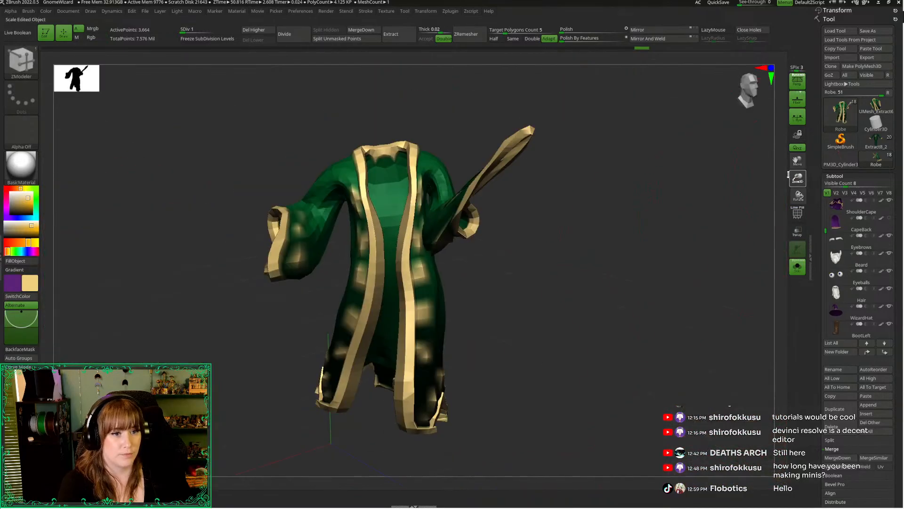
drag(700, 221, 688, 283)
key(alt+s)
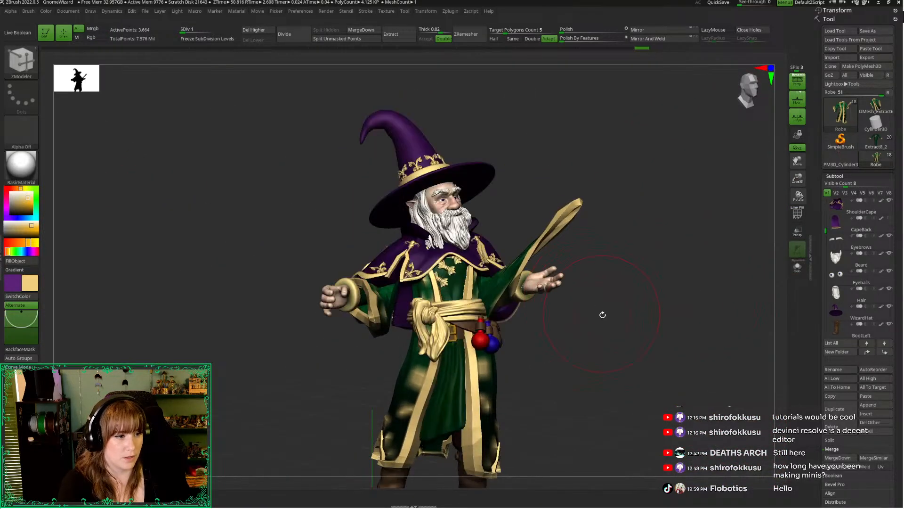
drag(603, 314, 591, 318)
key(alt+s)
drag(796, 182, 797, 207)
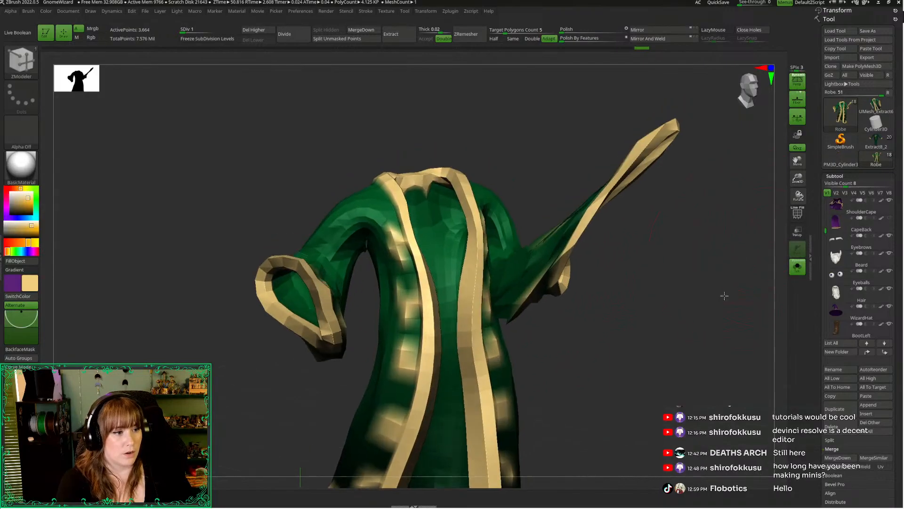
drag(725, 296, 666, 348)
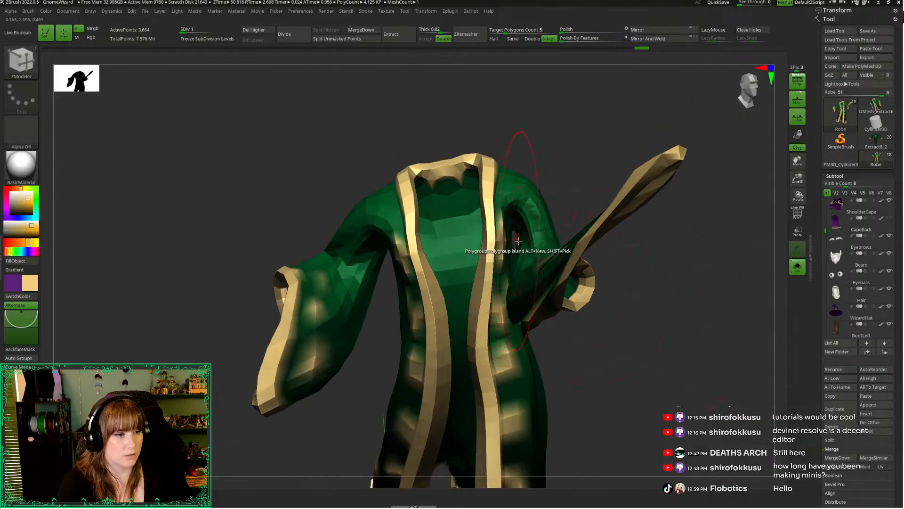
Mask the raised sleeve by its polygroups and invert the mask so only that sleeve is editable
ctrl+shift+click(545, 203)
ctrl+click(562, 145)
ctrl+shift+click(581, 139)
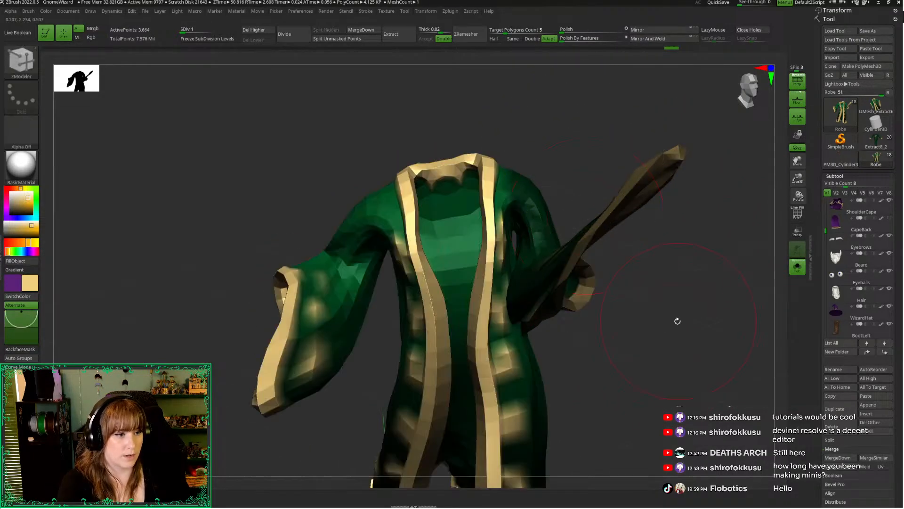
ctrl+click(549, 134)
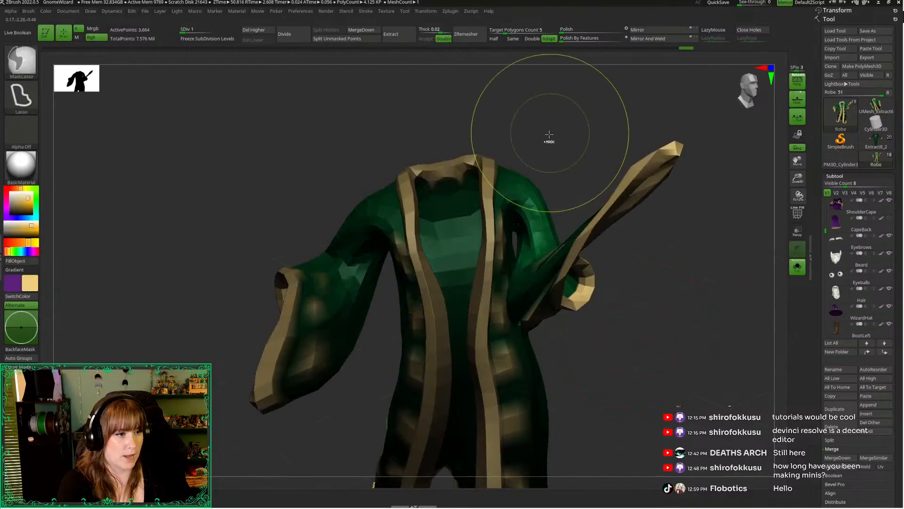
Show the full wizard and place the Transpose gizmo at the raised sleeve's shoulder
drag(618, 338, 649, 347)
drag(720, 325, 668, 333)
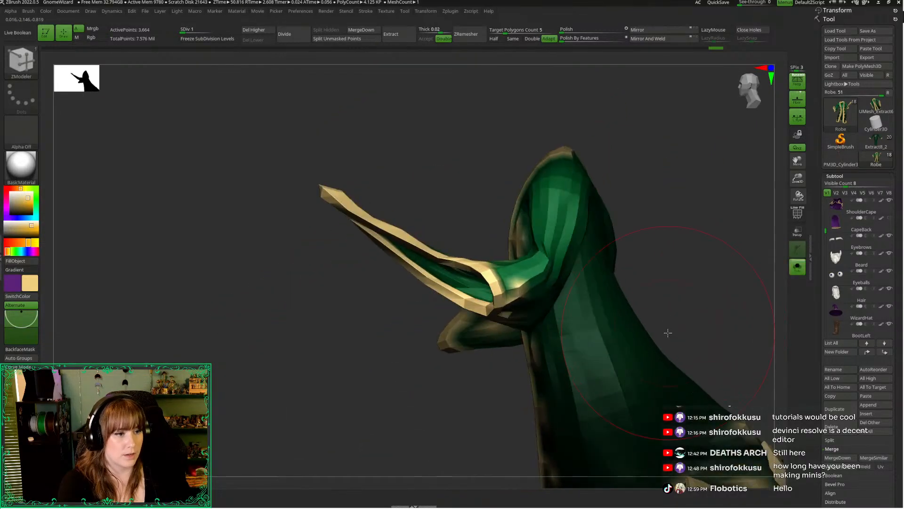
key(w)
mouse_move(743, 91)
mouse_down()
mouse_move(730, 230)
mouse_move(286, 407)
mouse_up()
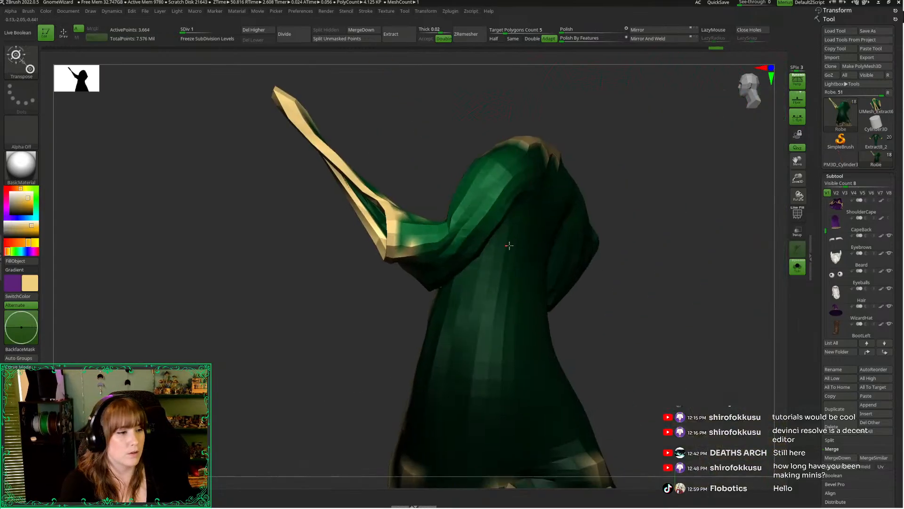
drag(418, 134, 473, 180)
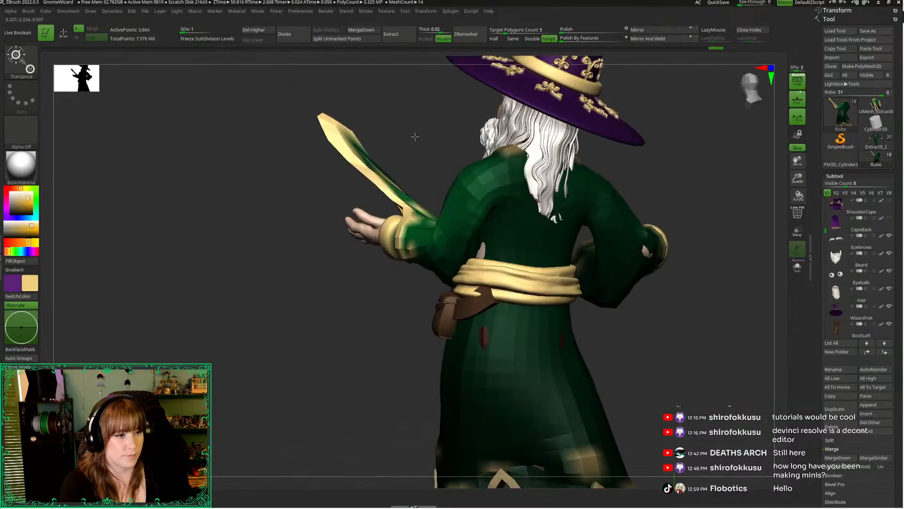
drag(415, 137, 464, 233)
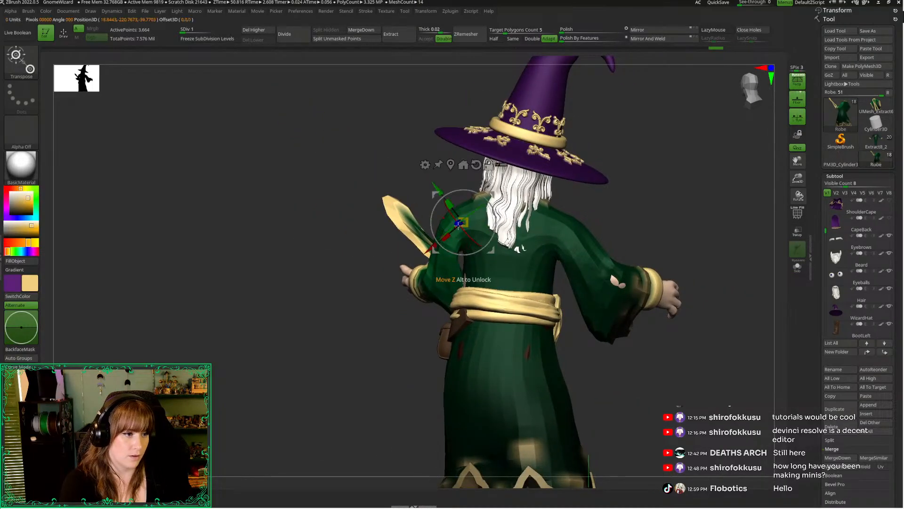
Rotate the unmasked sleeve down and around the shoulder to follow the forearm, in turns of about 18° and 30°, undoing the last adjustment
drag(377, 172, 501, 226)
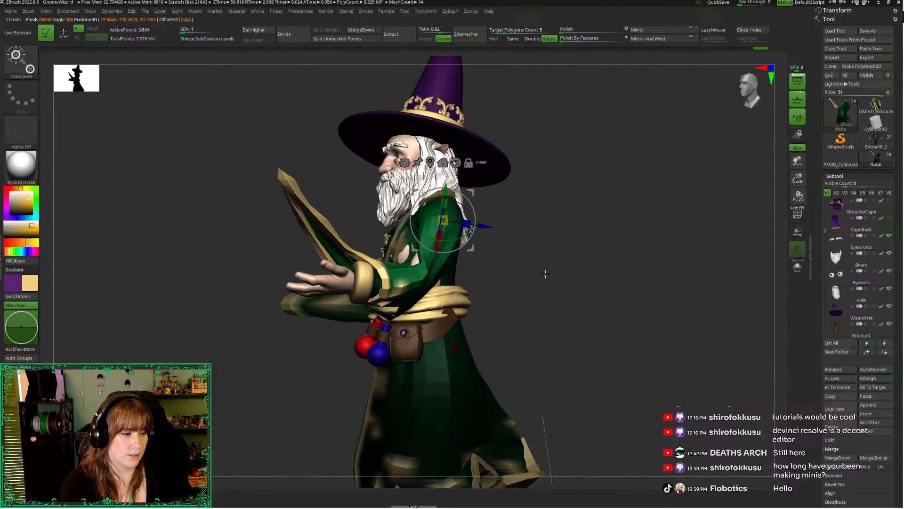
drag(545, 273, 521, 275)
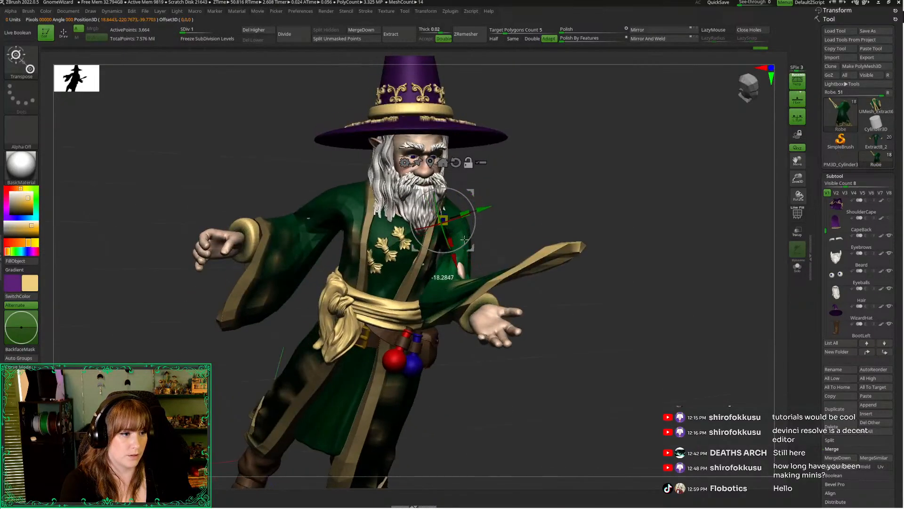
drag(486, 207, 468, 223)
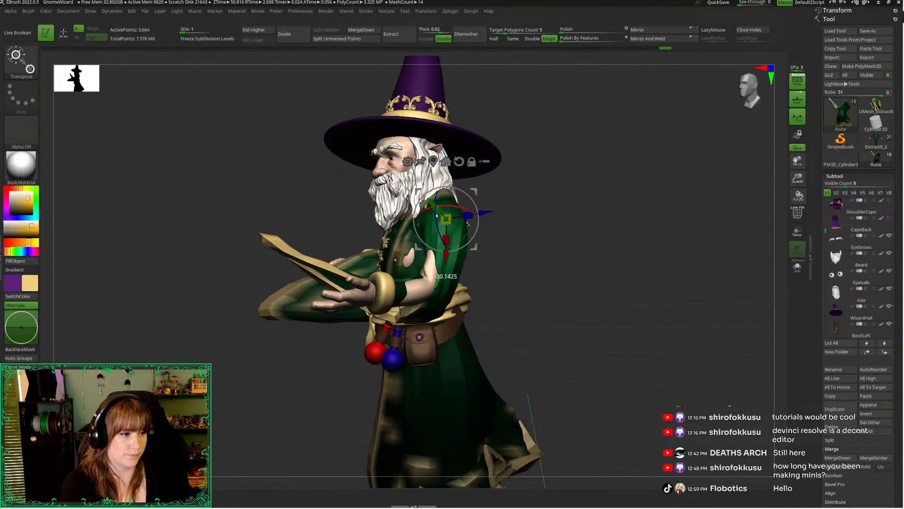
mouse_move(546, 269)
mouse_down()
mouse_move(563, 272)
mouse_move(572, 293)
mouse_move(542, 282)
mouse_up()
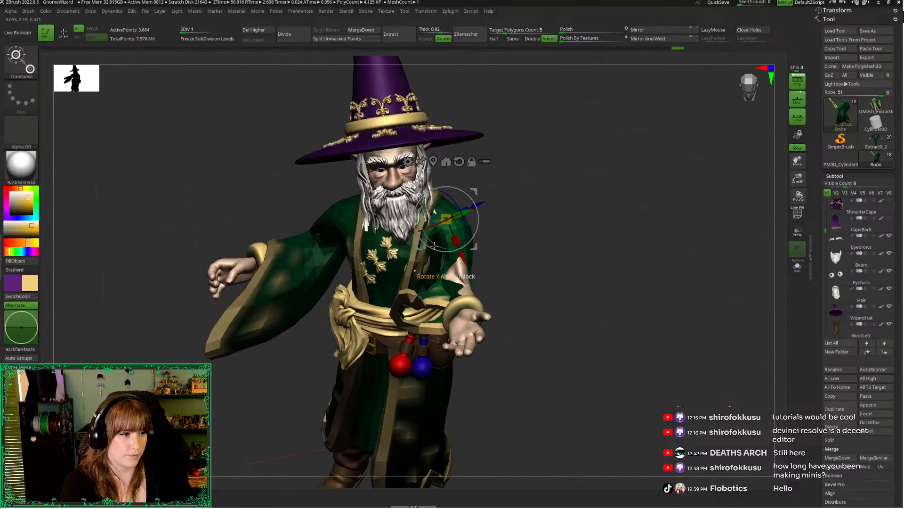
key(ctrl+z)
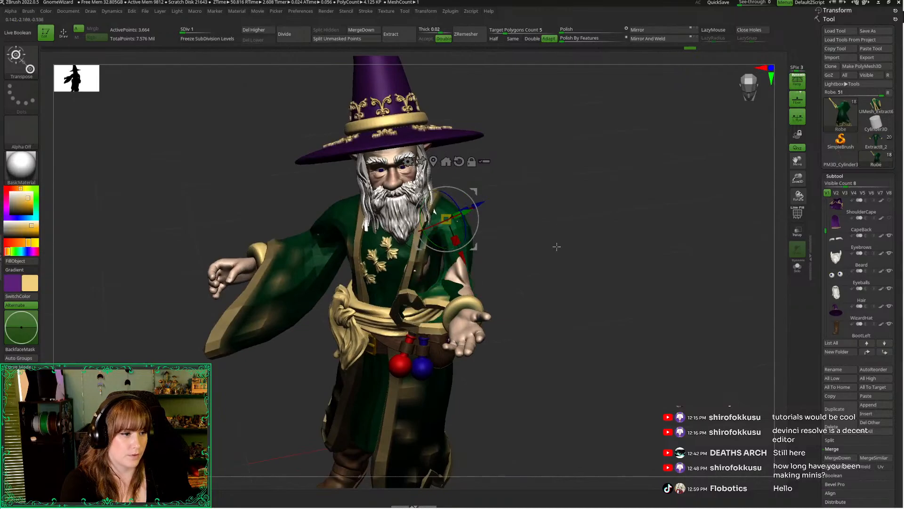
Mask the robe's body and the raised sleeve's upper arm with a lasso, leaving its forearm section editable
key(q)
mouse_move(617, 255)
mouse_down()
mouse_move(578, 258)
mouse_move(371, 227)
mouse_move(377, 238)
mouse_move(357, 224)
mouse_move(366, 206)
mouse_move(370, 218)
mouse_up()
key(space)
key(alt+s)
key(ctrl)
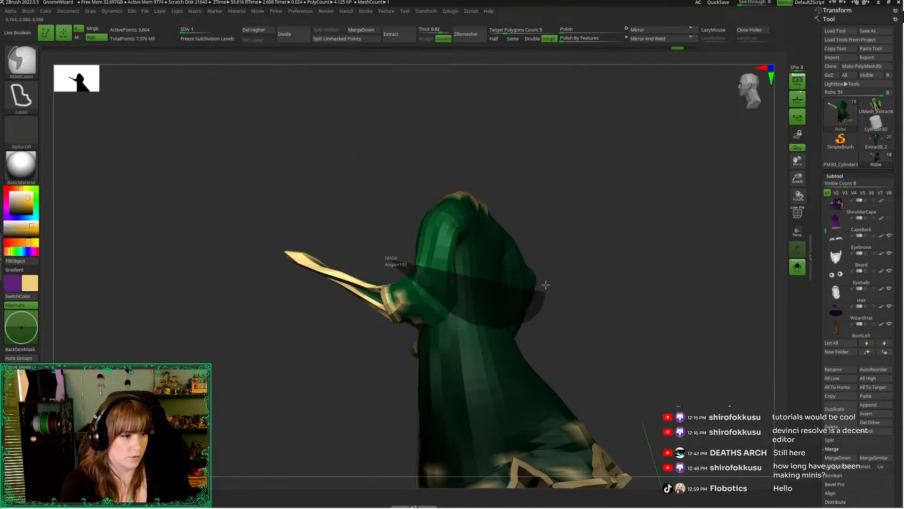
ctrl+drag(546, 285, 387, 181)
Place the Transpose gizmo at the elbow of the partly masked sleeve on the solo robe and realign it
key(w)
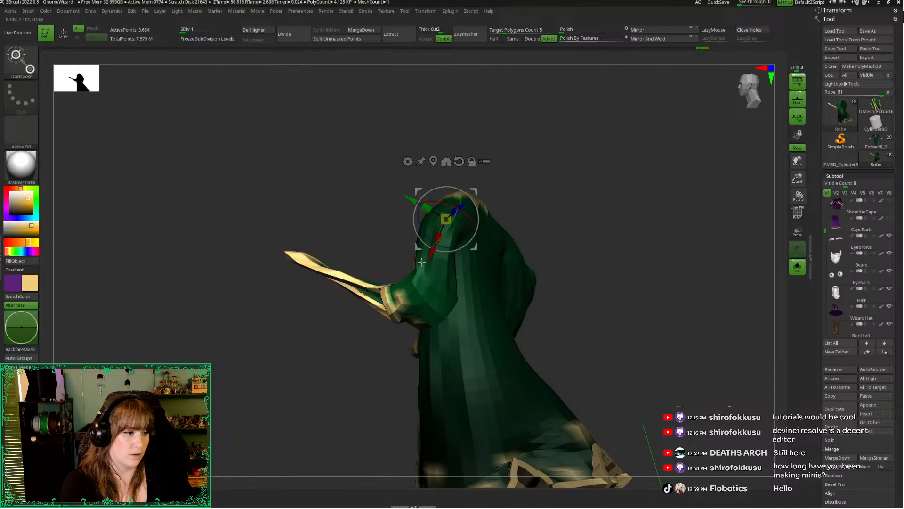
drag(359, 229, 391, 253)
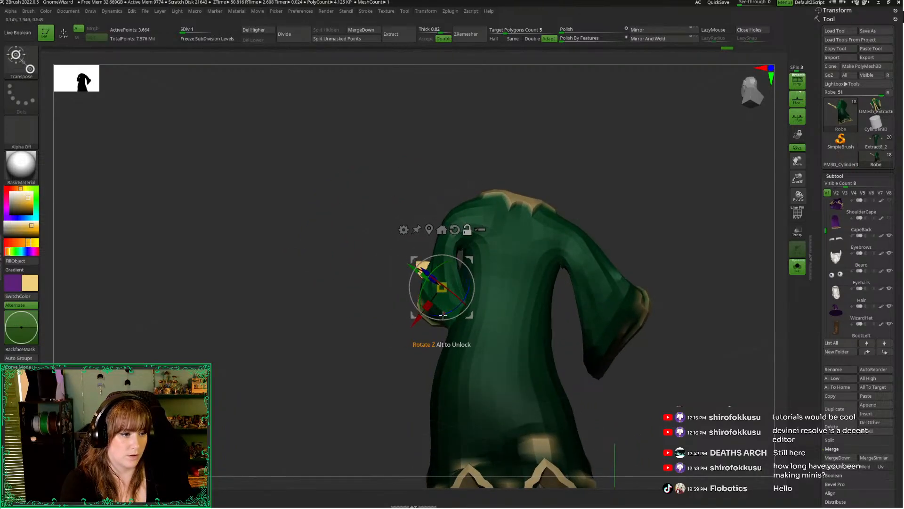
drag(396, 361, 468, 297)
click(573, 306)
Rotate the sleeve's unmasked lower section around the elbow to line it up with the wizard's outstretched forearm
drag(577, 312, 560, 292)
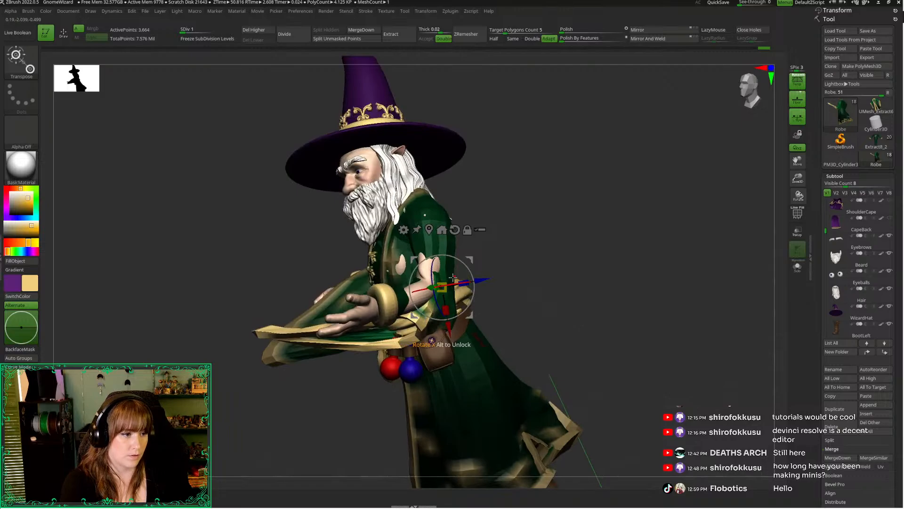
drag(518, 245, 417, 291)
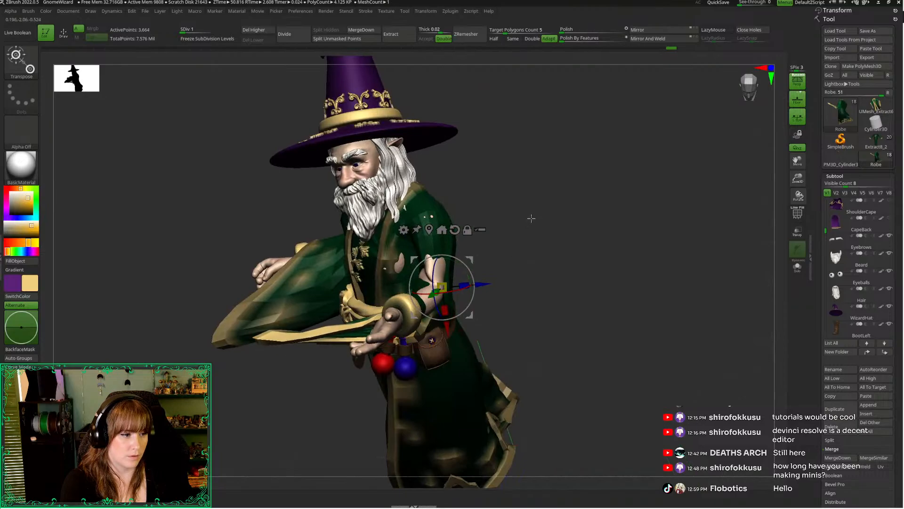
mouse_move(531, 218)
mouse_down()
mouse_move(538, 203)
mouse_move(538, 226)
mouse_up()
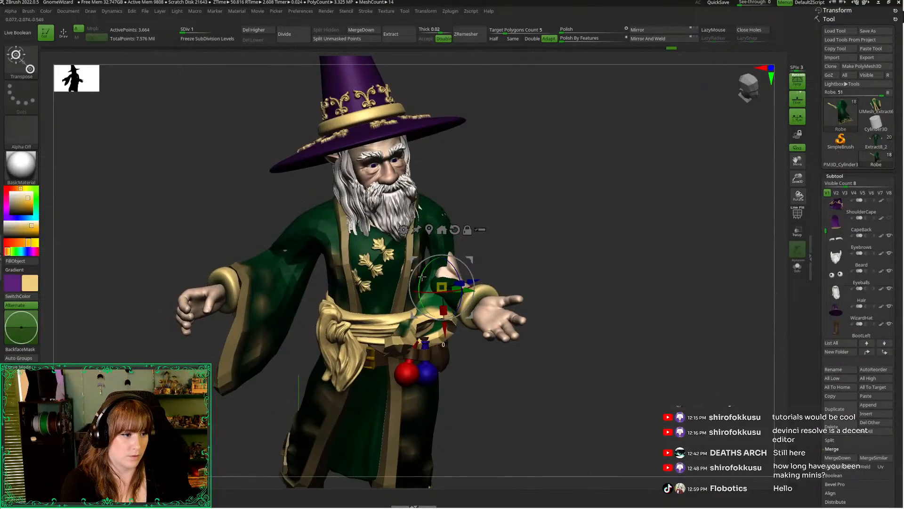
drag(419, 285, 420, 259)
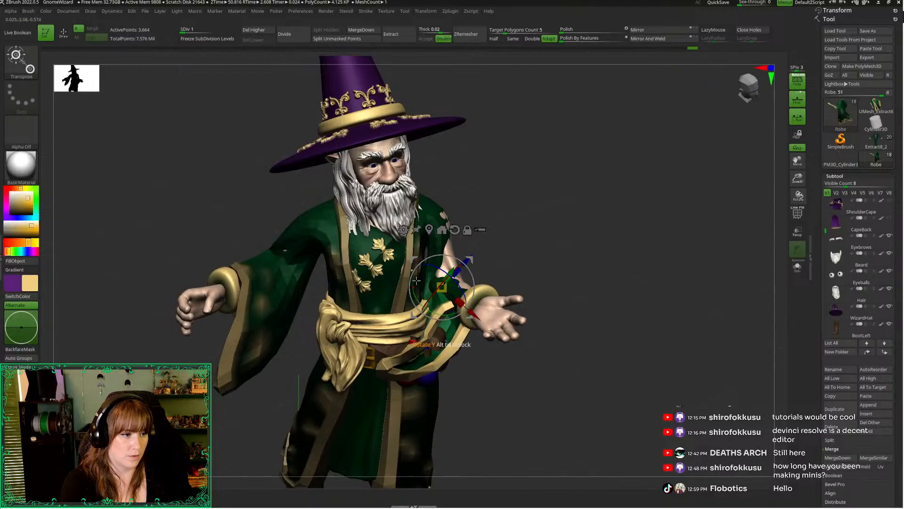
mouse_move(545, 218)
mouse_down()
mouse_move(374, 247)
mouse_move(447, 241)
mouse_up()
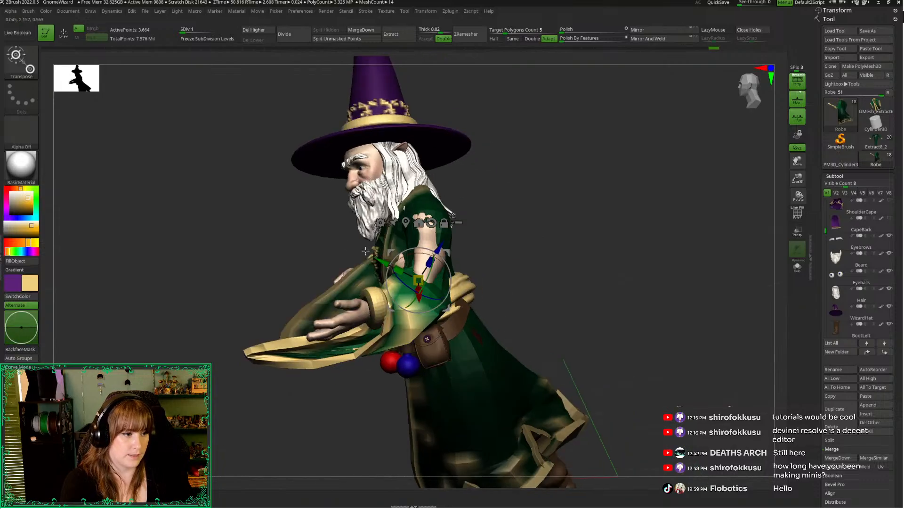
Switch to the Move Topological brush, try nudging the sleeve behind the upper arm, and undo the last change
key(q)
mouse_move(515, 226)
mouse_down()
mouse_move(369, 234)
mouse_move(380, 248)
mouse_move(423, 263)
mouse_up()
key(b)
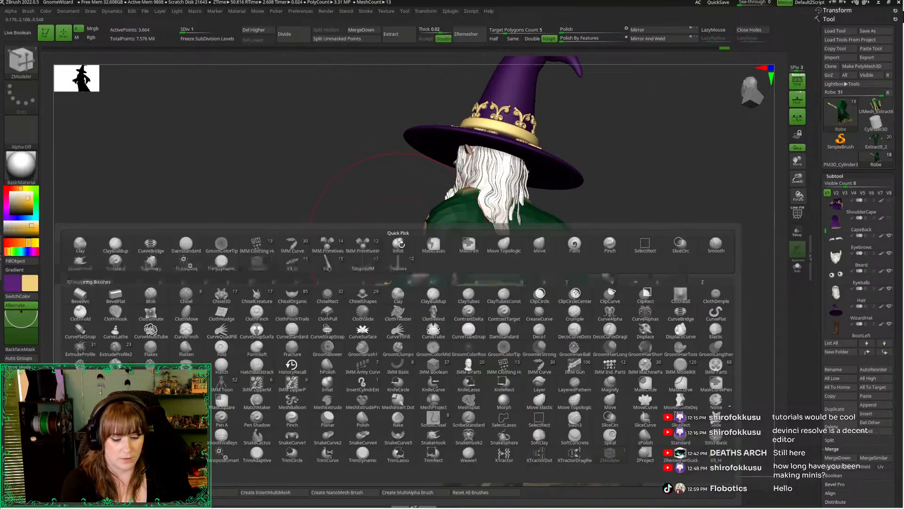
key(m)
key(t)
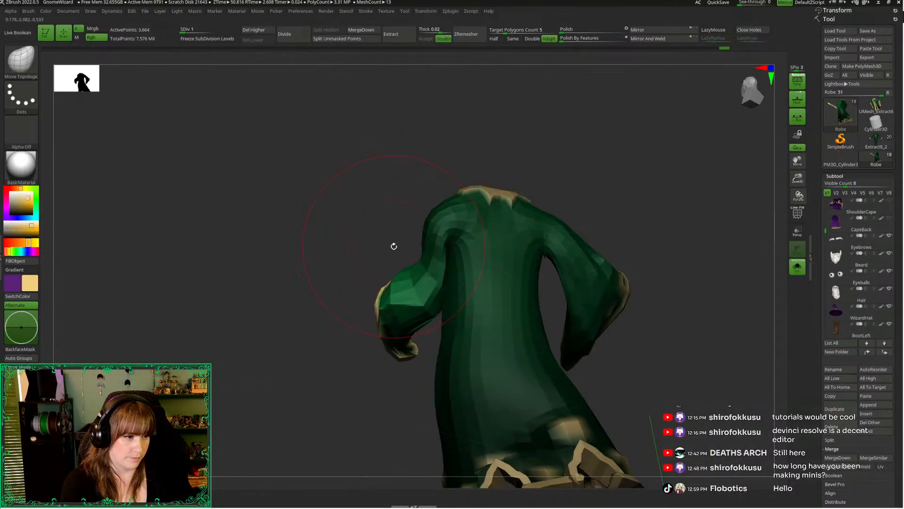
right_click(394, 247)
drag(408, 260, 417, 259)
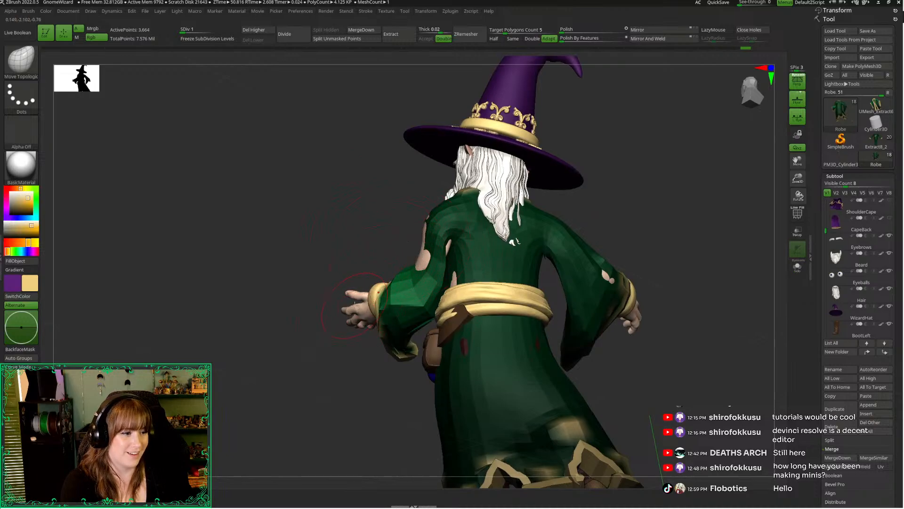
key(ctrl+z)
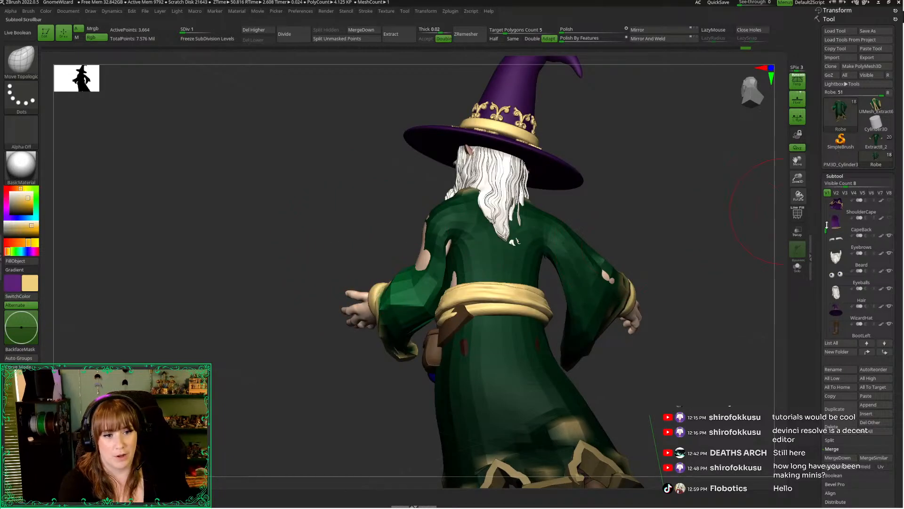
Isolate the Body subtool and examine the shape of the outstretched arm under the sleeve
drag(826, 225, 833, 216)
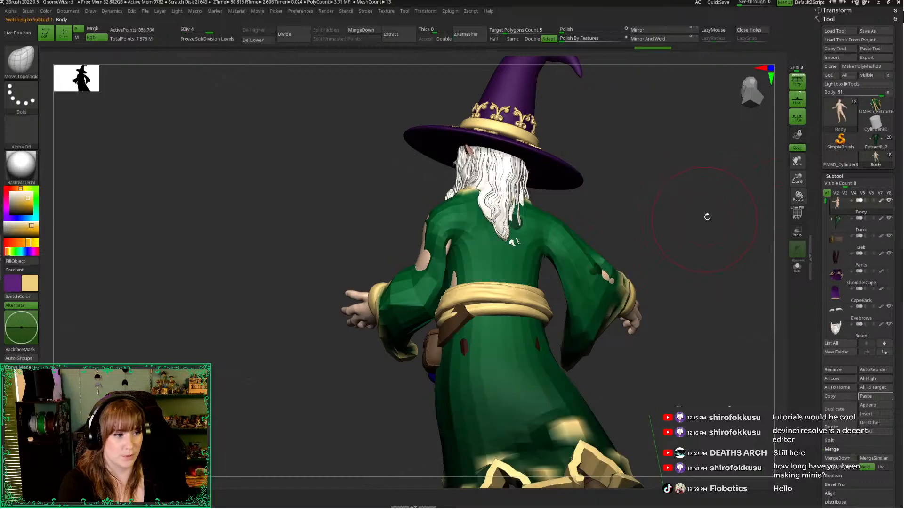
key(alt+s)
drag(692, 200, 749, 221)
drag(799, 179, 797, 226)
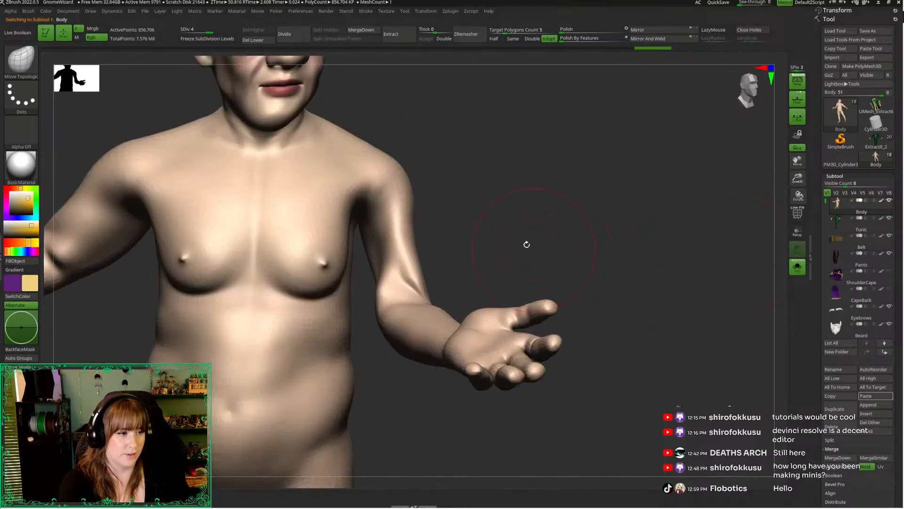
alt+drag(527, 244, 679, 321)
drag(571, 306, 573, 248)
click(692, 323)
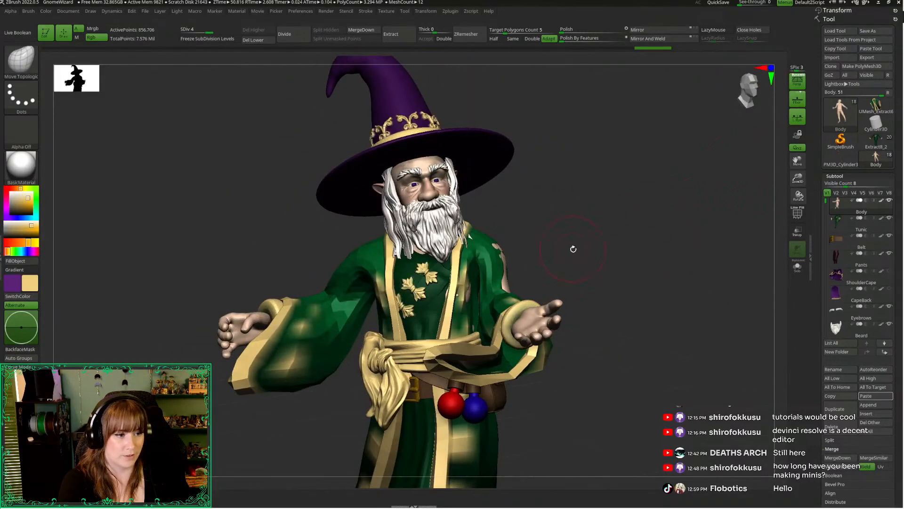
Hide the Tunic and make the Robe the active subtool
key(space)
click(507, 287)
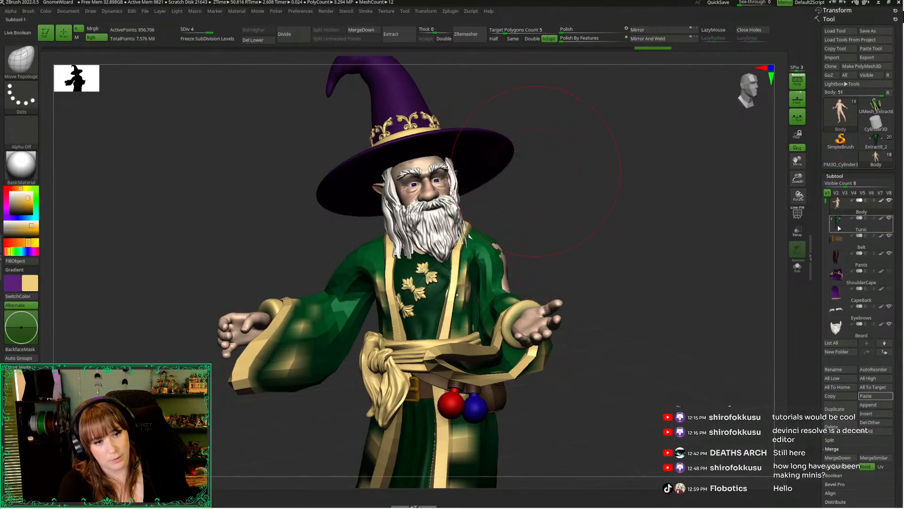
alt+click(521, 270)
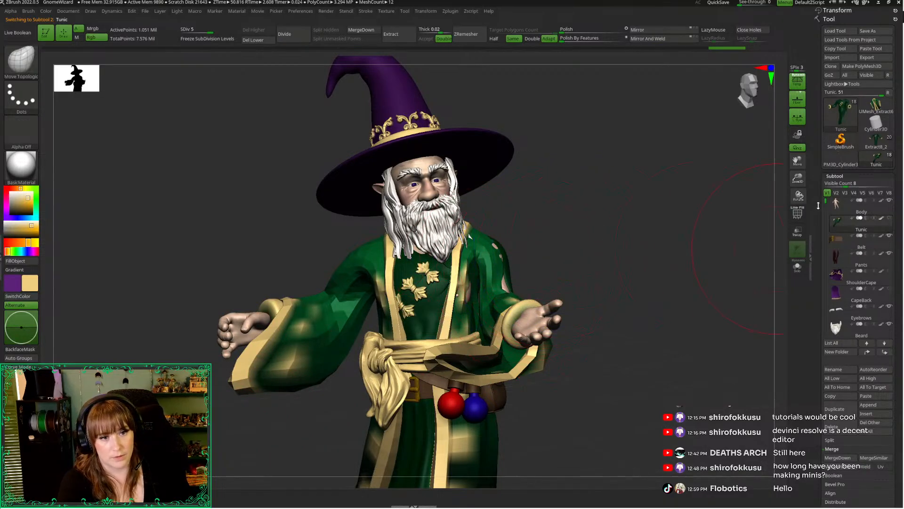
scroll(835, 242, down, 6)
scroll(835, 241, down, 2)
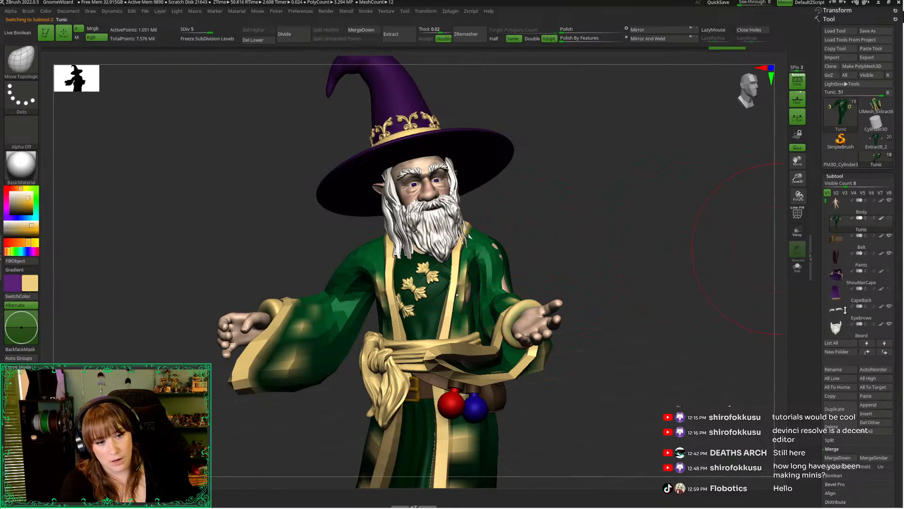
click(855, 289)
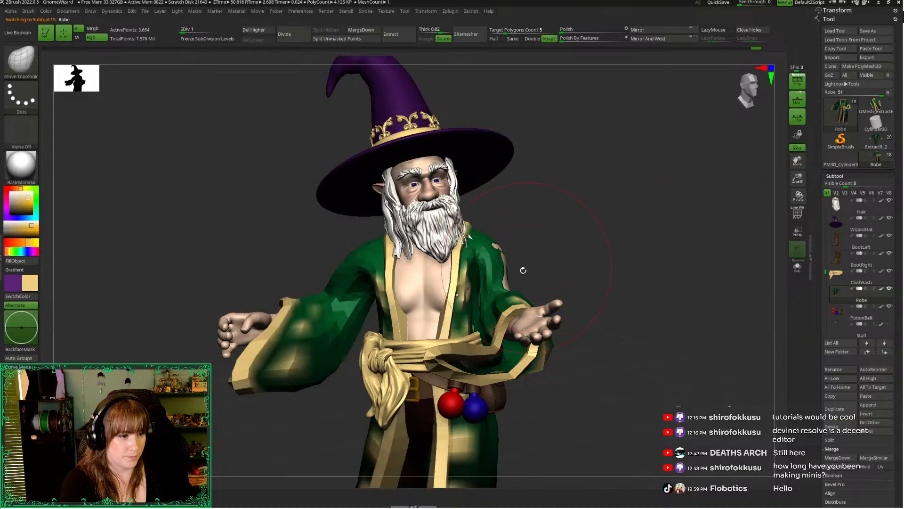
Pull the robe's sleeve over the exposed upper arm and elbow with the Move Topological brush, adjusting the brush size
drag(505, 286, 513, 284)
mouse_move(565, 227)
mouse_down()
mouse_move(396, 222)
mouse_move(393, 208)
mouse_move(380, 212)
mouse_up()
key(space)
drag(505, 244, 520, 249)
drag(436, 229, 440, 228)
key(space)
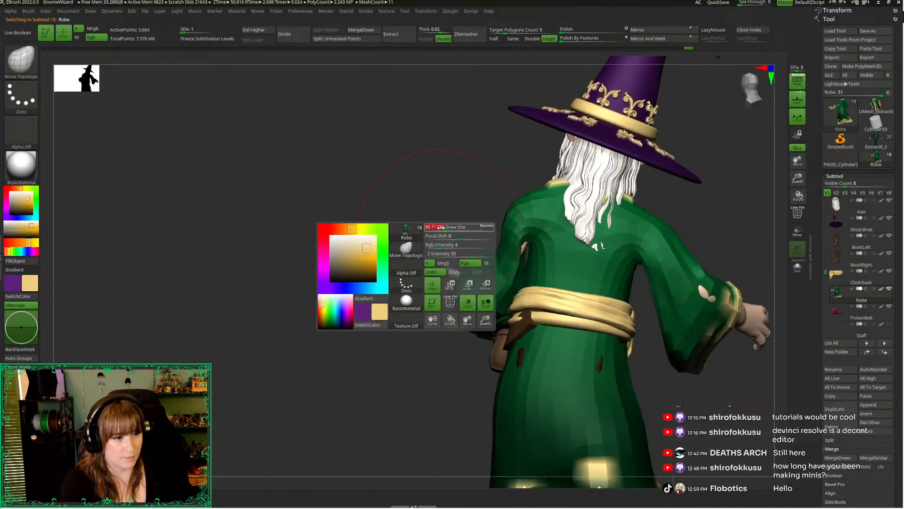
key(shift)
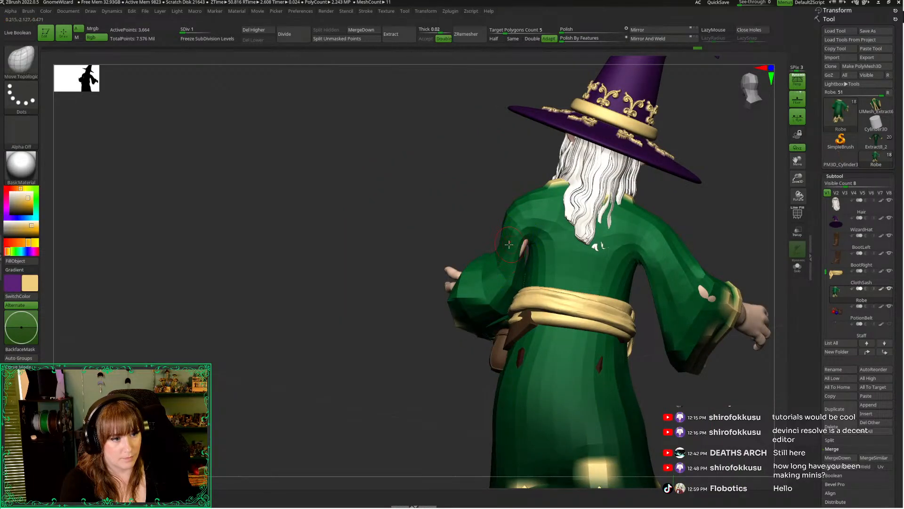
key(space)
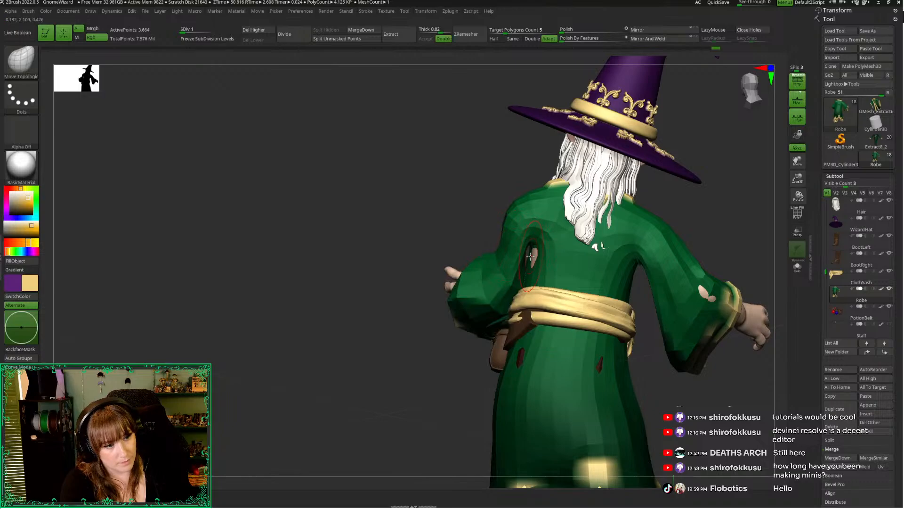
drag(474, 234, 516, 207)
key(space)
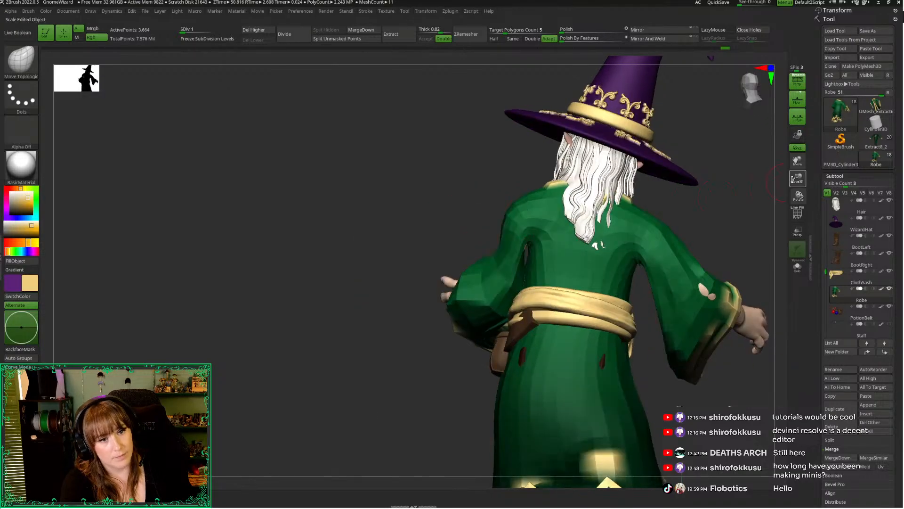
Mask the robe's back with a lasso and pull the sleeve's inner edge over the arm below the armpit
drag(792, 179, 792, 221)
alt+drag(398, 206, 380, 266)
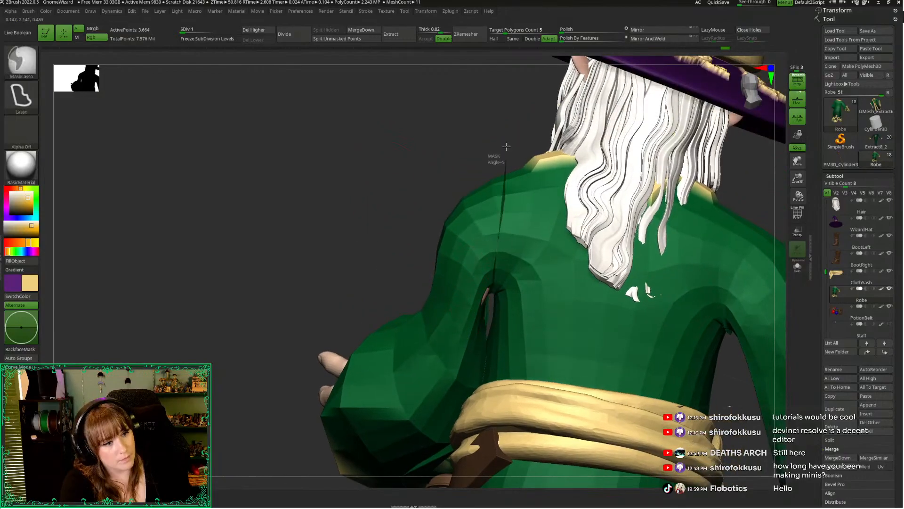
mouse_move(506, 146)
ctrl+mouse_down()
mouse_move(511, 428)
mouse_move(499, 292)
ctrl+mouse_up()
key(space)
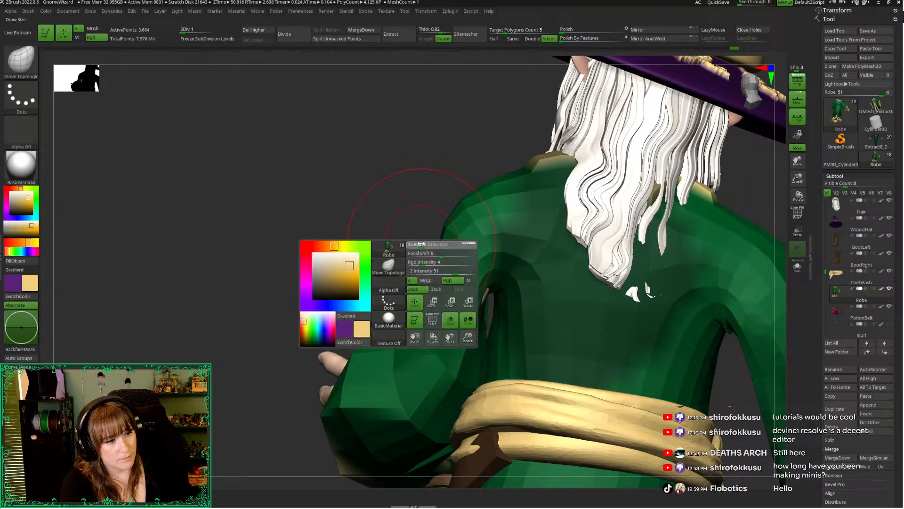
drag(419, 246, 426, 245)
drag(481, 303, 496, 305)
drag(336, 257, 361, 262)
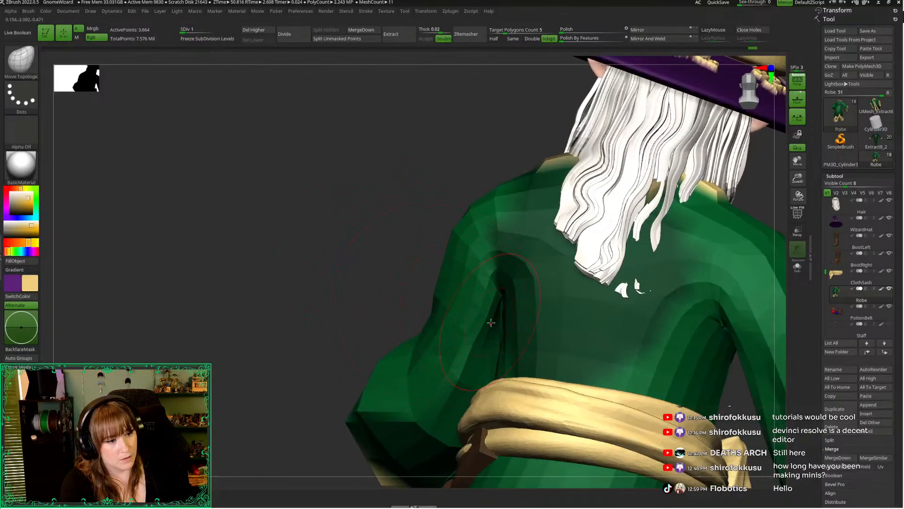
mouse_move(378, 259)
mouse_down()
mouse_move(341, 245)
mouse_move(513, 313)
mouse_up()
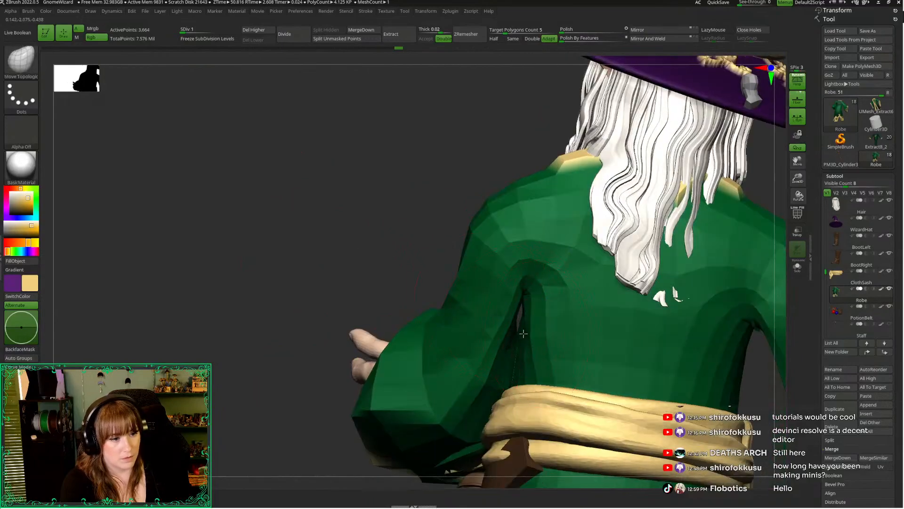
drag(389, 263, 462, 267)
Reshape the sleeve around the elbow and forearm from the side and front with the Move Topological brush, covering the exposed skin
key(space)
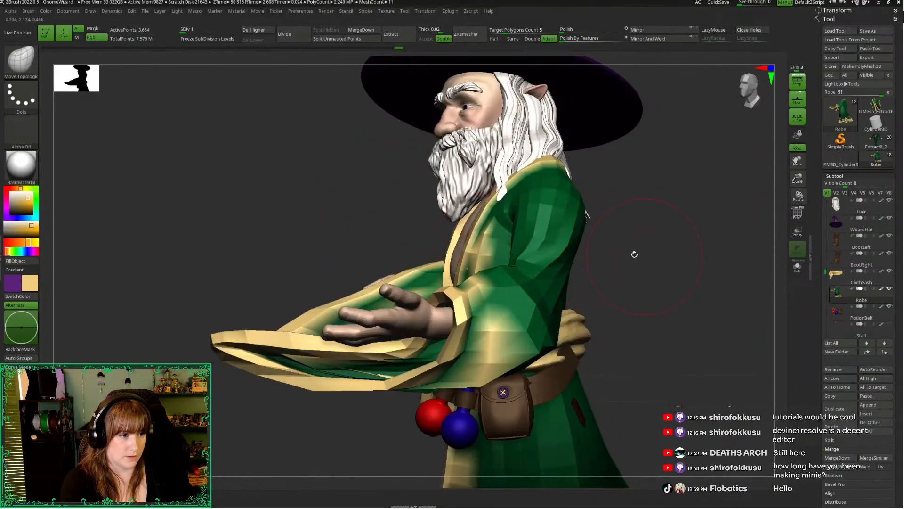
drag(635, 255, 406, 309)
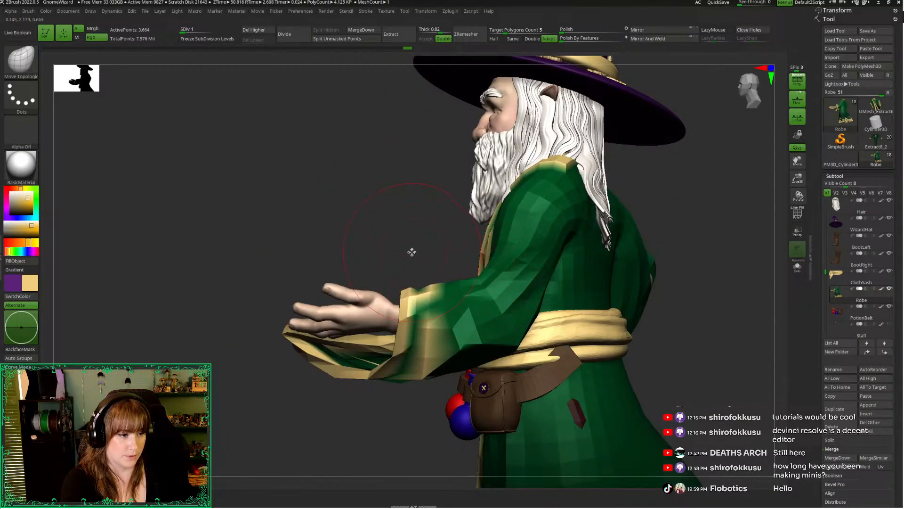
key(space)
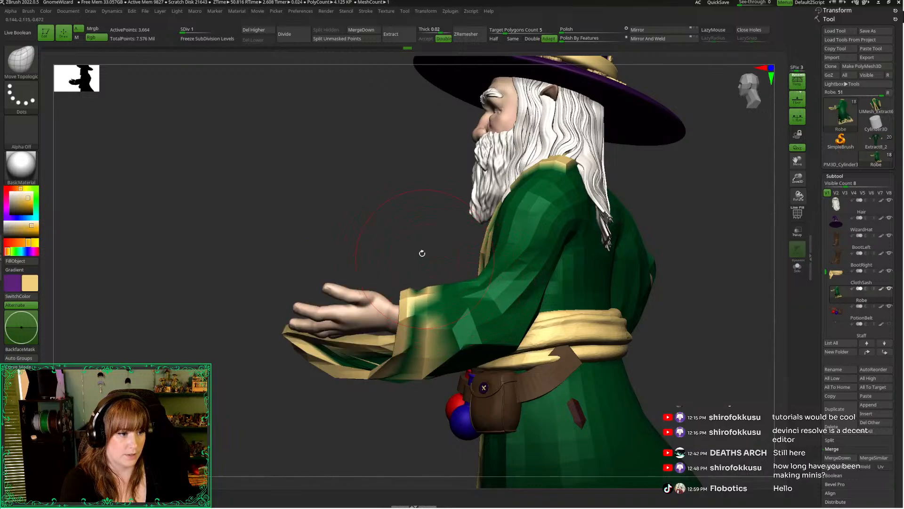
drag(422, 253, 514, 304)
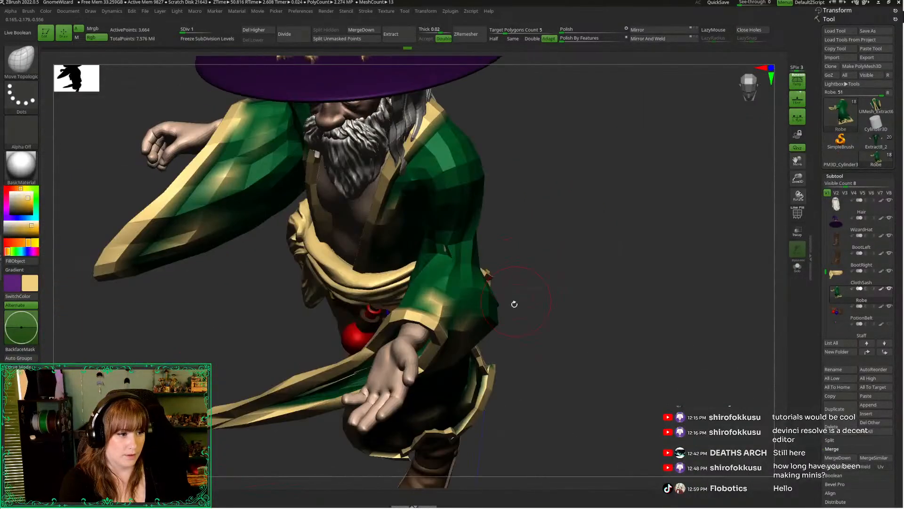
key(space)
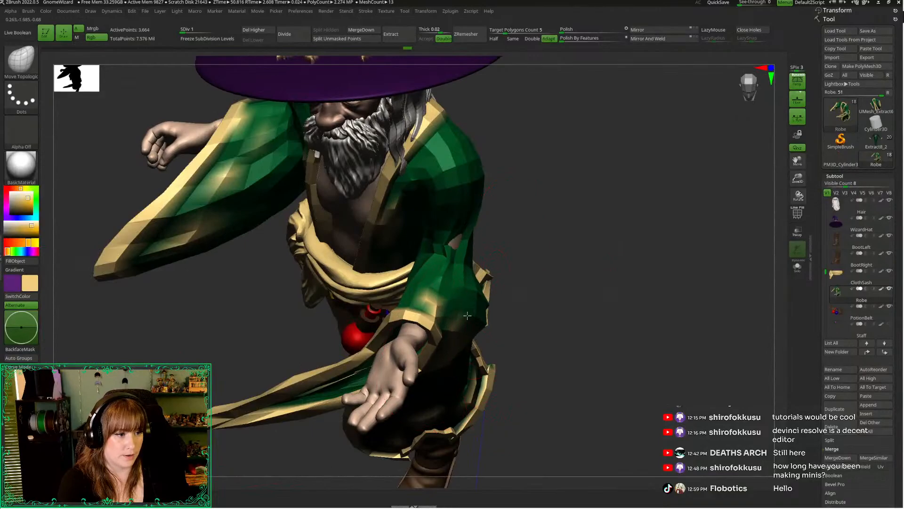
key(space)
right_drag(470, 280, 463, 246)
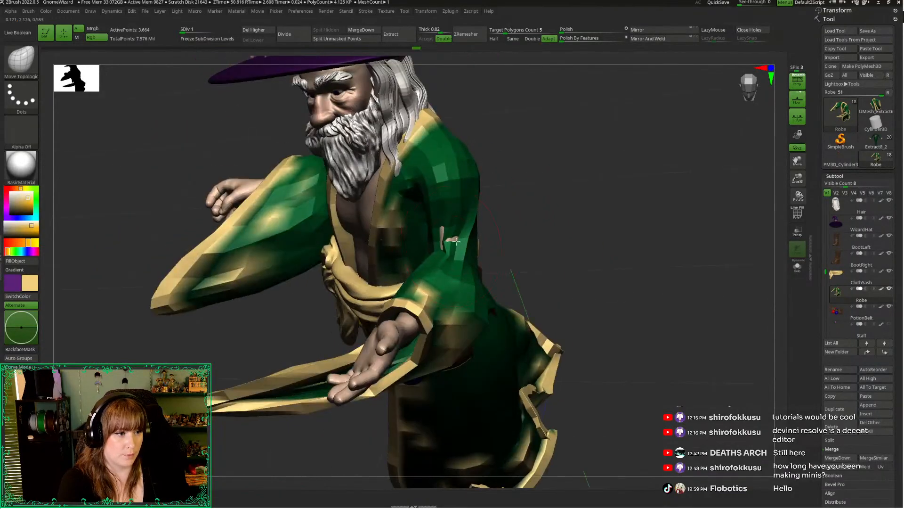
mouse_move(515, 233)
right_down()
mouse_move(451, 250)
mouse_move(509, 236)
right_up()
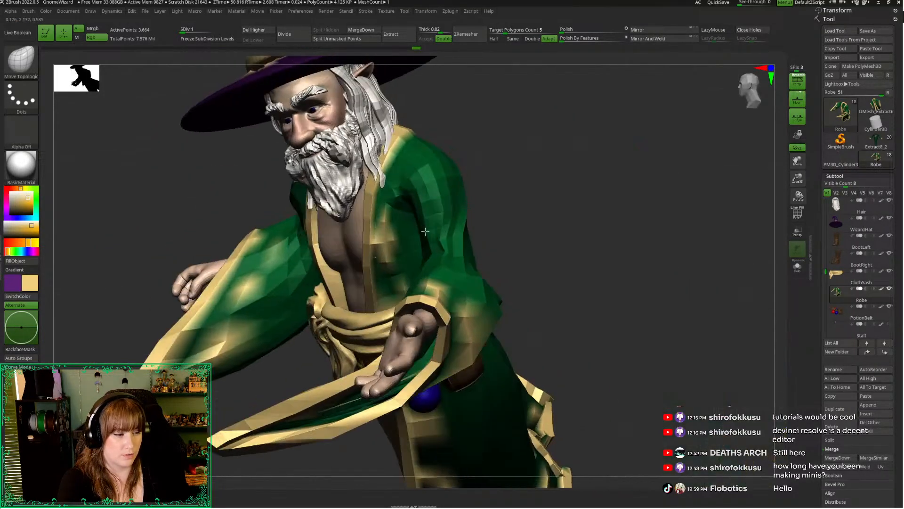
ctrl+right_drag(769, 161, 763, 143)
click(745, 89)
drag(738, 90, 739, 94)
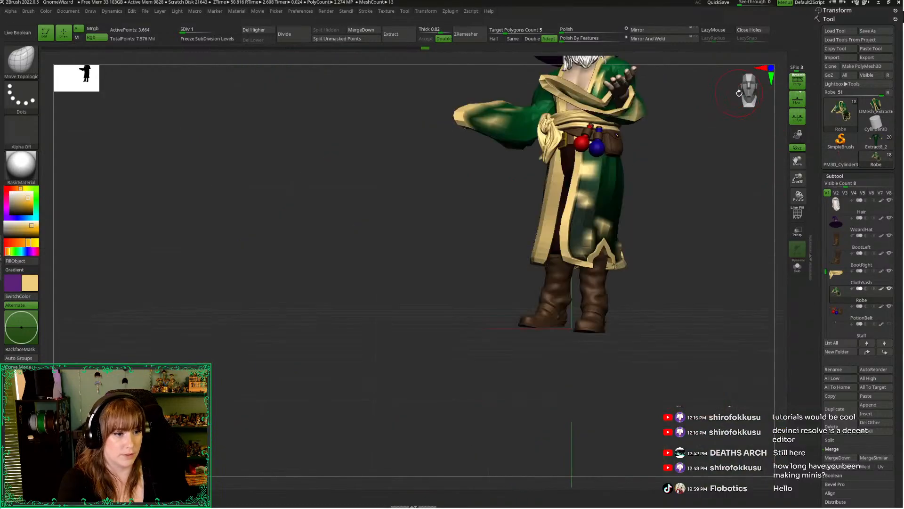
Inspect the wizard's refitted robe from several angles at its highest subdivision level, and return the robe to the lowest level
alt+right_drag(729, 193, 663, 304)
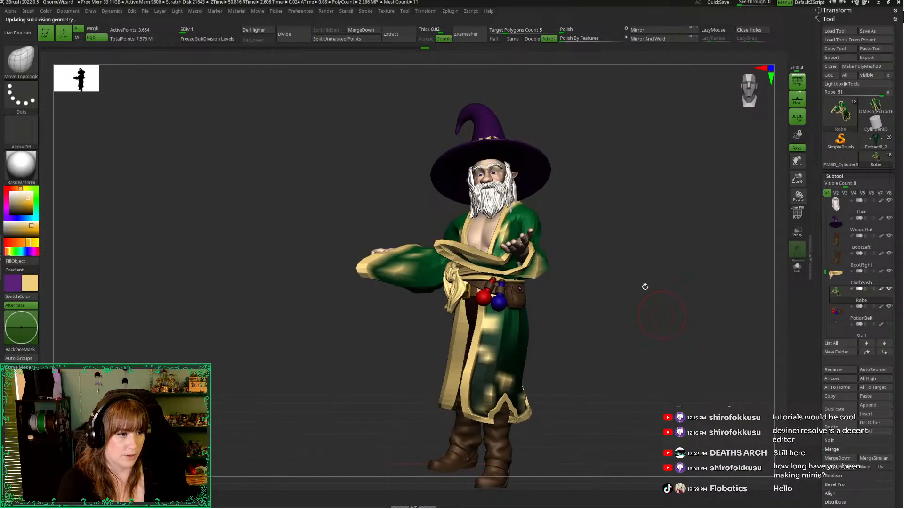
key(d)
key(d)
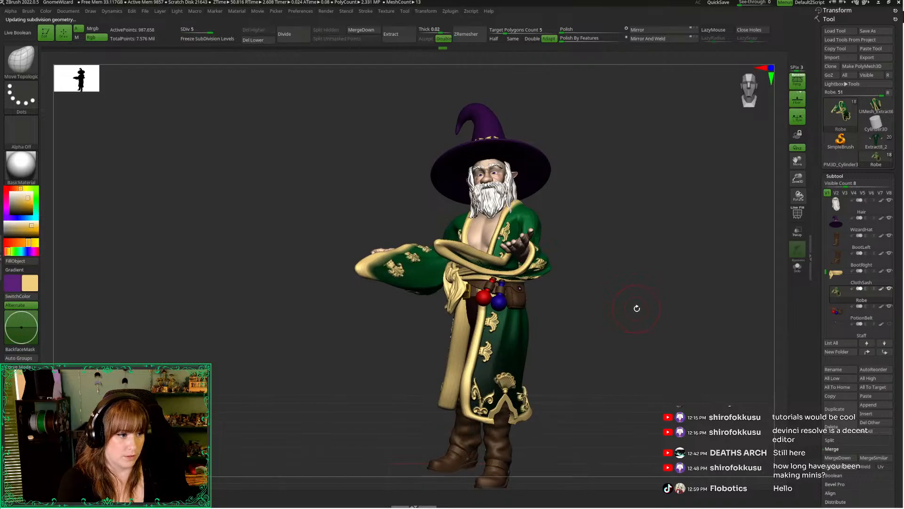
drag(637, 308, 497, 290)
drag(541, 267, 614, 313)
key(shift+d)
key(shift+d)
key(shift+d)
key(shift+d)
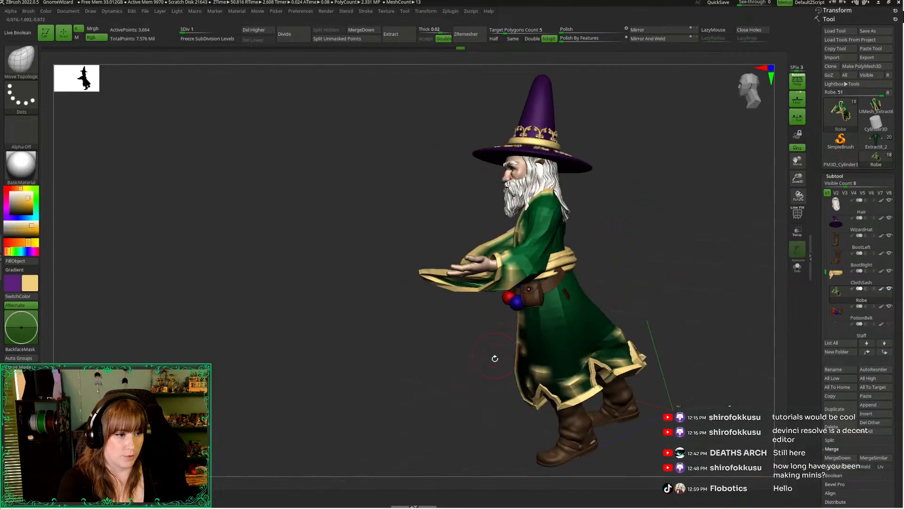
drag(495, 359, 525, 299)
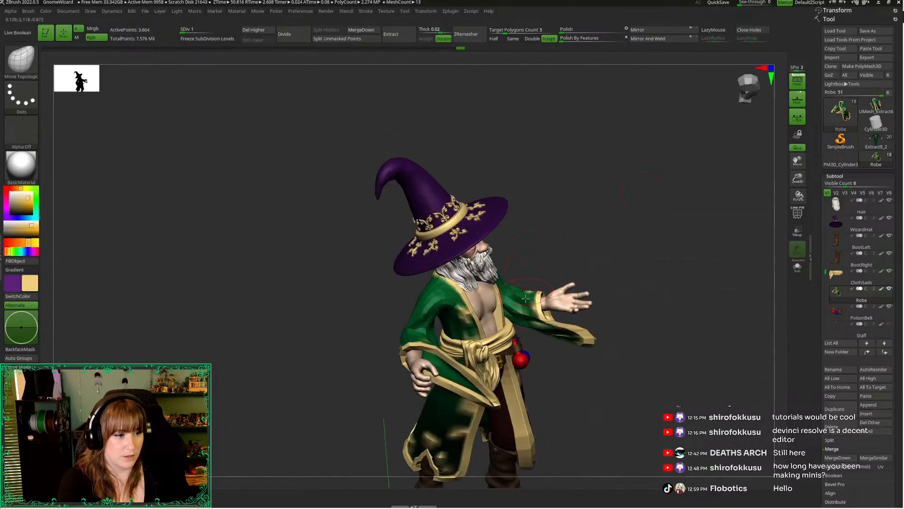
Mask the robe except the sleeve around the outstretched forearm, place the gizmo on that sleeve, and hide the WizardHat
mouse_move(584, 247)
ctrl+mouse_down()
mouse_move(608, 373)
mouse_move(524, 303)
ctrl+mouse_up()
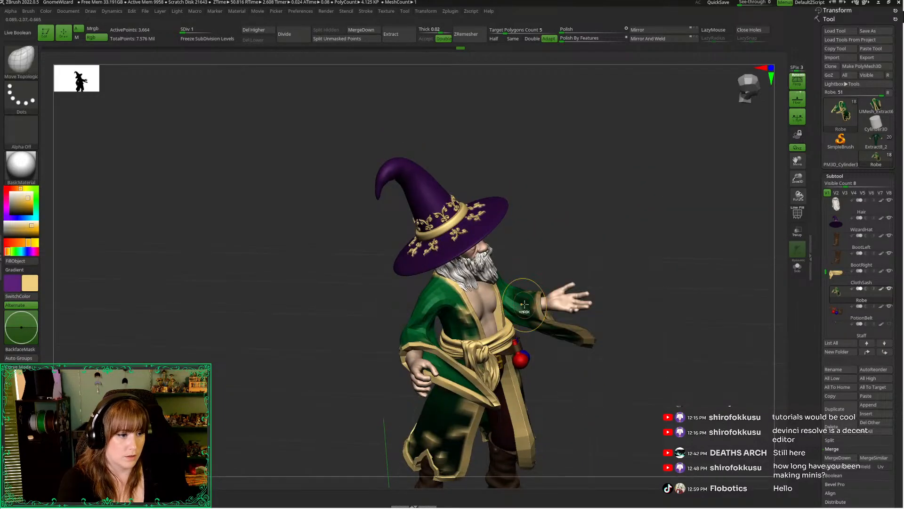
ctrl+click(519, 224)
key(w)
drag(531, 264, 542, 193)
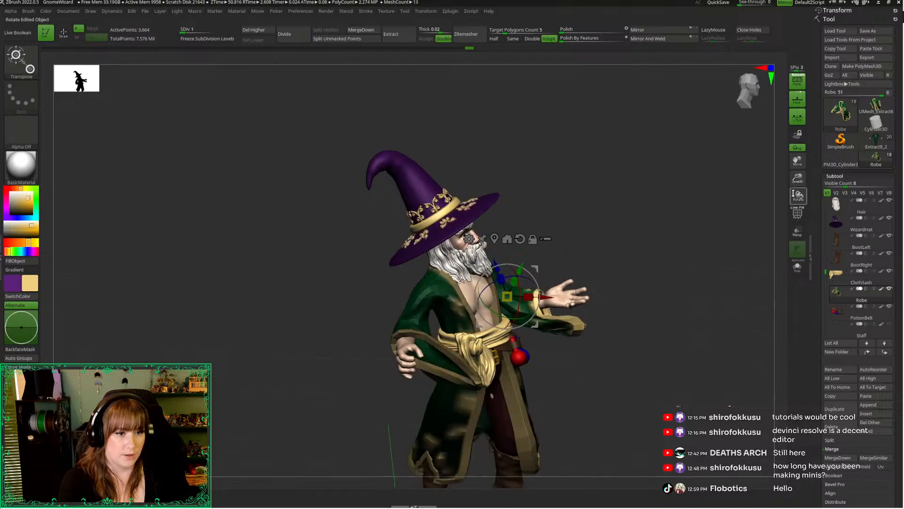
drag(799, 179, 810, 228)
drag(712, 202, 725, 178)
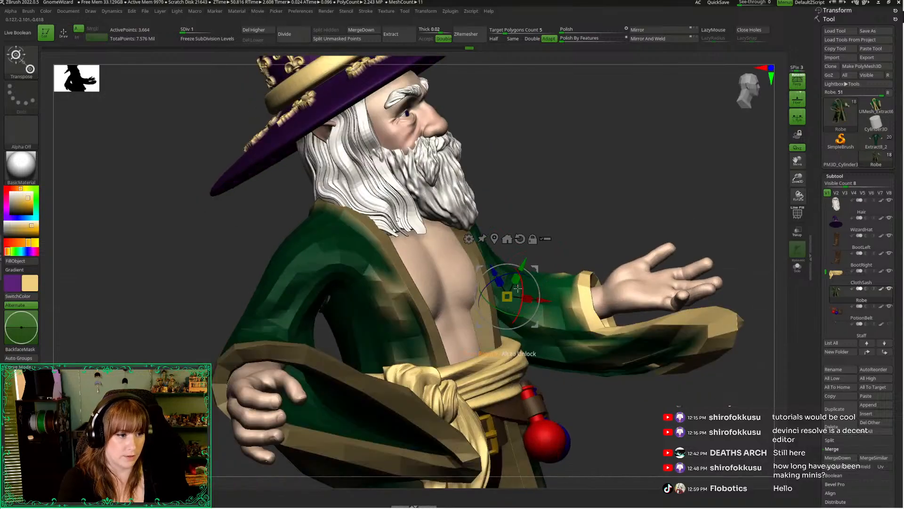
click(559, 307)
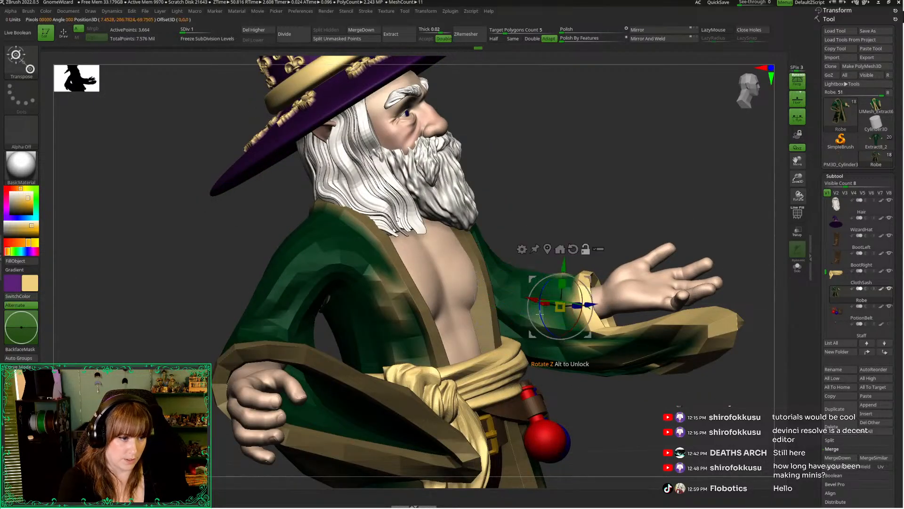
drag(575, 229, 615, 183)
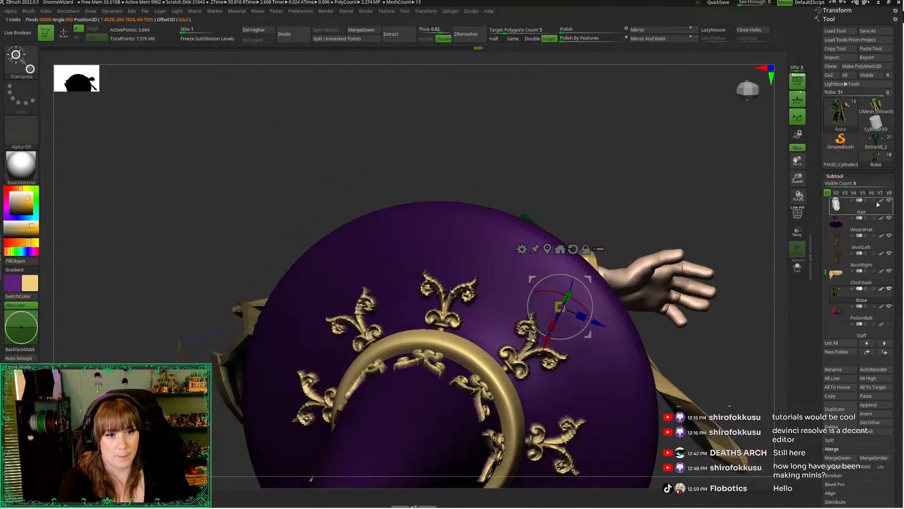
click(889, 219)
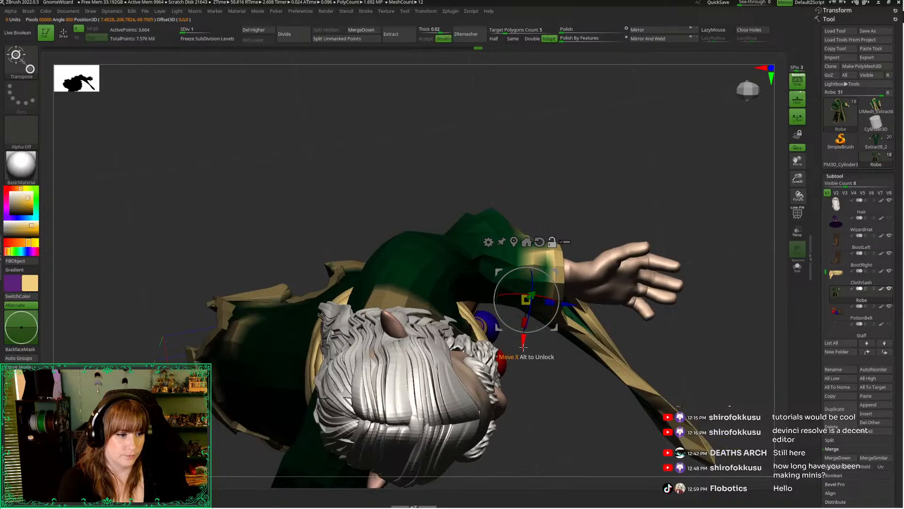
Shift the unmasked forearm sleeve sideways with the gizmo to align it with the wrist, and clear the mask
drag(533, 292, 532, 302)
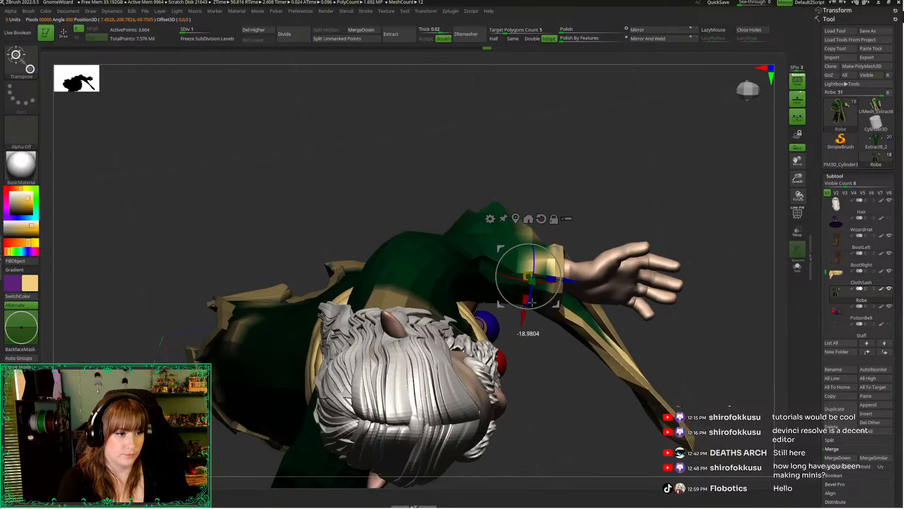
key(ctrl+z)
mouse_move(564, 402)
mouse_down()
mouse_move(541, 360)
mouse_move(535, 322)
mouse_move(588, 399)
mouse_up()
key(q)
mouse_move(533, 352)
ctrl+mouse_down()
mouse_move(540, 166)
mouse_move(542, 343)
ctrl+mouse_up()
ctrl+click(595, 378)
ctrl+click(602, 337)
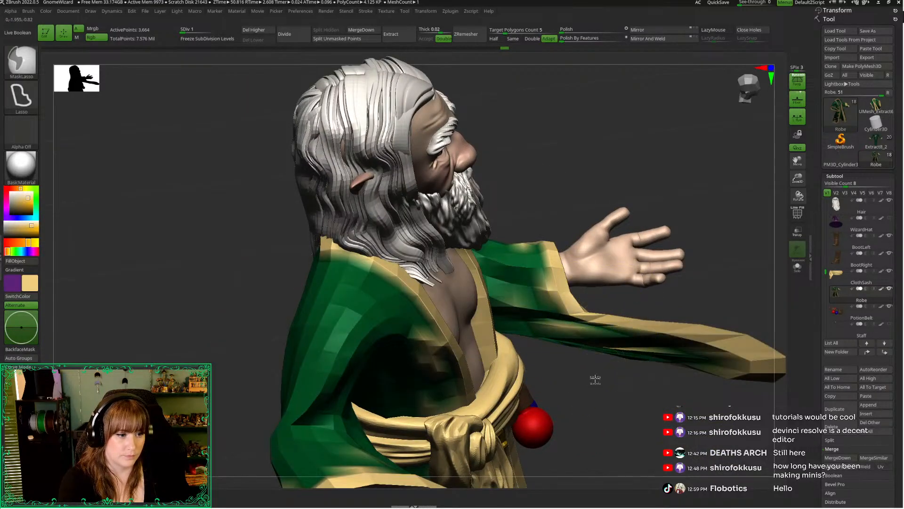
Mask the robe around the forearm sleeve again and adjust the sleeve's height and cuff around the wrist
ctrl+click(596, 380)
key(w)
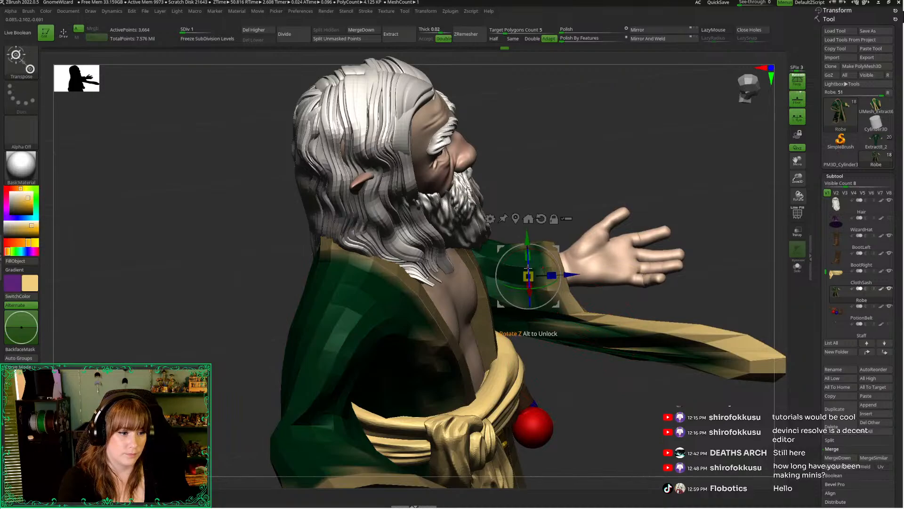
drag(528, 269, 530, 322)
mouse_move(652, 384)
mouse_down()
mouse_move(607, 379)
mouse_move(424, 207)
mouse_move(409, 217)
mouse_move(577, 185)
mouse_up()
key(q)
drag(750, 105, 727, 103)
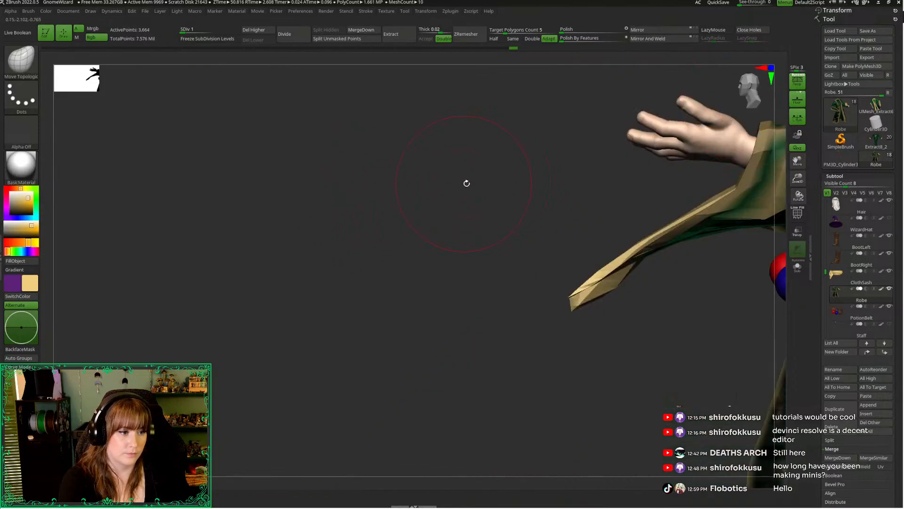
alt+drag(466, 183, 301, 315)
mouse_move(489, 309)
ctrl+mouse_down()
mouse_move(765, 325)
mouse_move(564, 311)
mouse_move(534, 327)
ctrl+mouse_up()
key(w)
key(ctrl+z)
key(q)
ctrl+drag(450, 330, 432, 329)
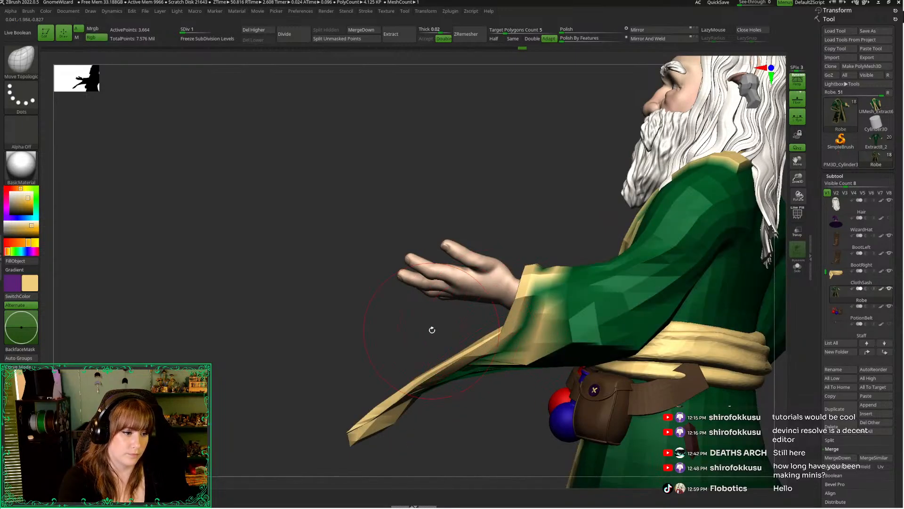
Isolate the robe at subdivision level 2, mask everything except the sleeve's long drape, and rotate the drape downward
key(alt+s)
key(d)
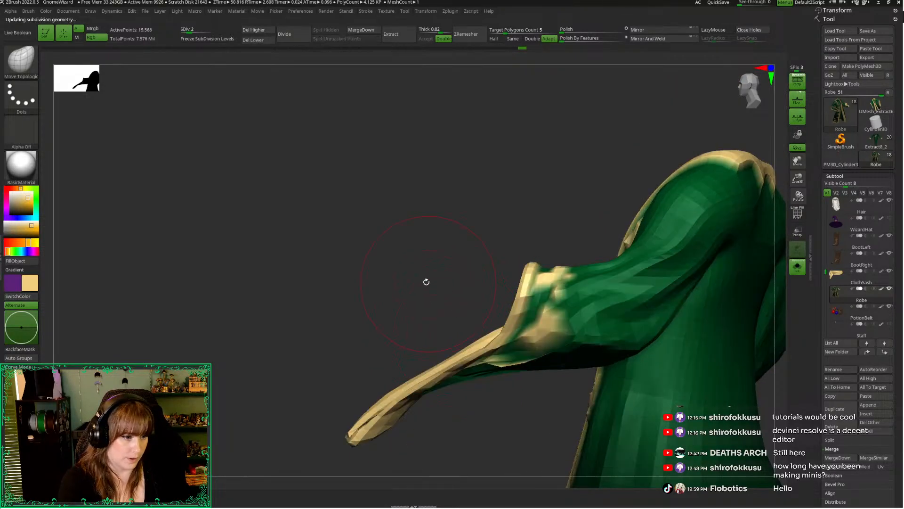
mouse_move(426, 280)
mouse_down()
mouse_move(361, 261)
mouse_move(402, 275)
mouse_move(405, 256)
mouse_move(292, 474)
mouse_move(183, 250)
mouse_move(415, 254)
mouse_move(404, 288)
mouse_up()
ctrl+click(414, 255)
key(w)
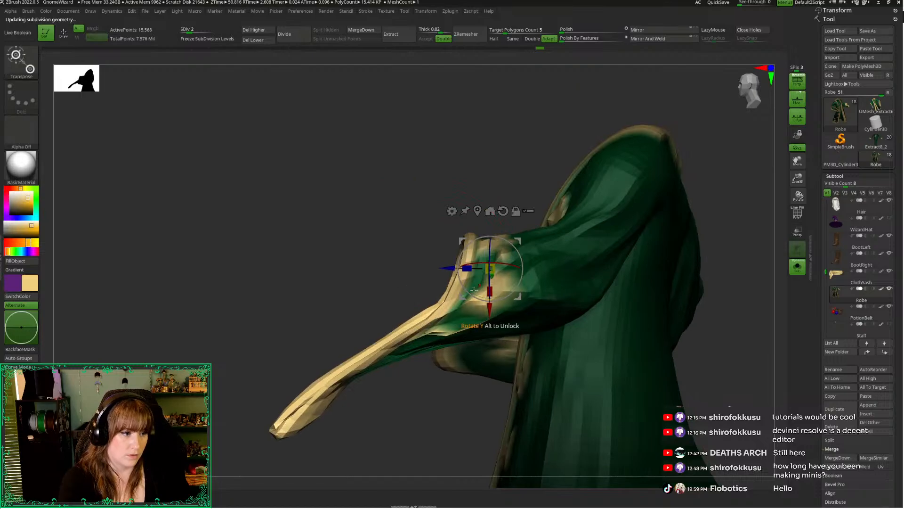
drag(471, 296, 482, 301)
Refine the mask at the top of the sleeve's drape, reposition the gizmo, and rotate the drape to hang nearly vertically
key(q)
mouse_move(420, 297)
ctrl+mouse_down()
mouse_move(531, 135)
mouse_move(453, 156)
ctrl+mouse_up()
ctrl+click(472, 320)
key(w)
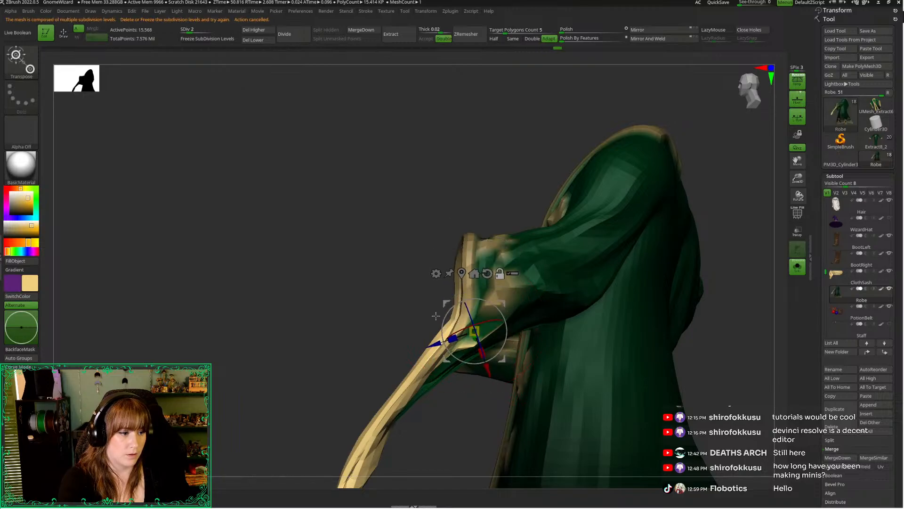
drag(436, 315, 447, 339)
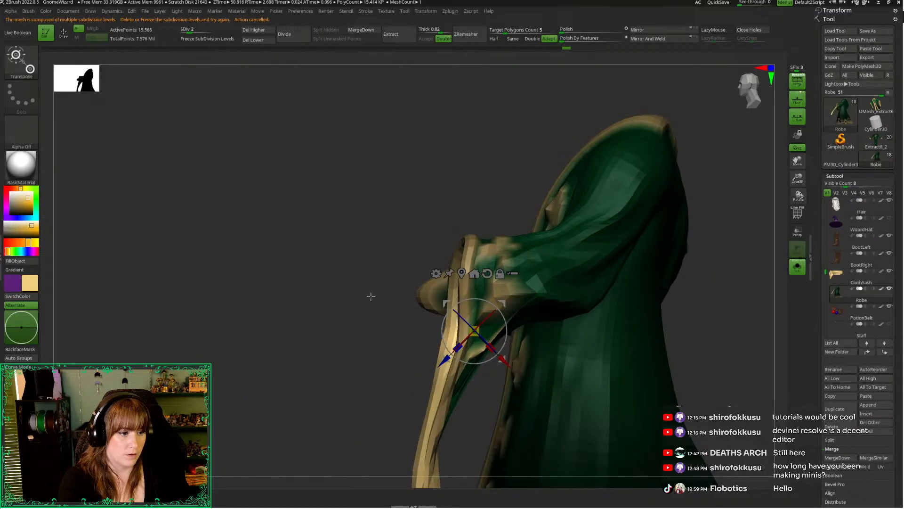
key(q)
Clear the mask and pull the sleeve's underside into the hanging drape with a resized Move Topological brush
mouse_move(355, 258)
mouse_down()
mouse_move(372, 285)
mouse_move(609, 267)
mouse_move(467, 285)
mouse_up()
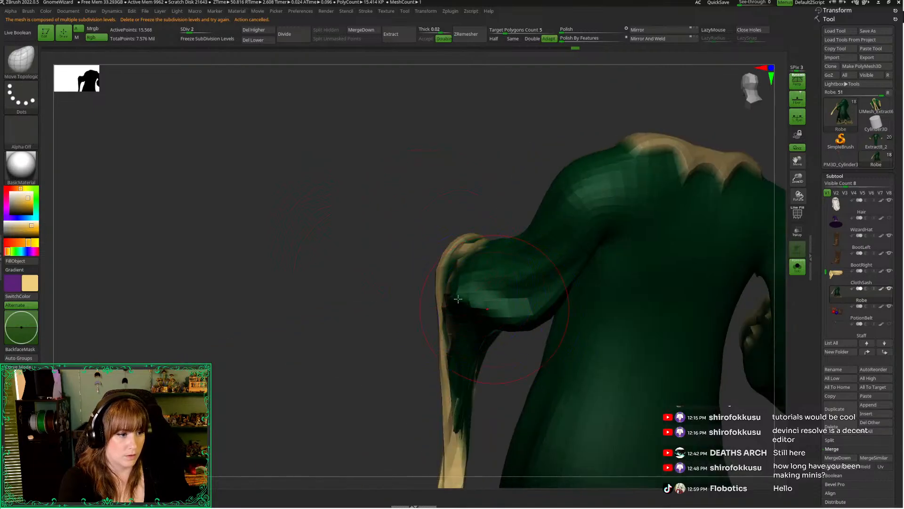
mouse_move(399, 292)
ctrl+mouse_down()
mouse_move(423, 306)
mouse_move(507, 313)
mouse_move(431, 300)
ctrl+mouse_up()
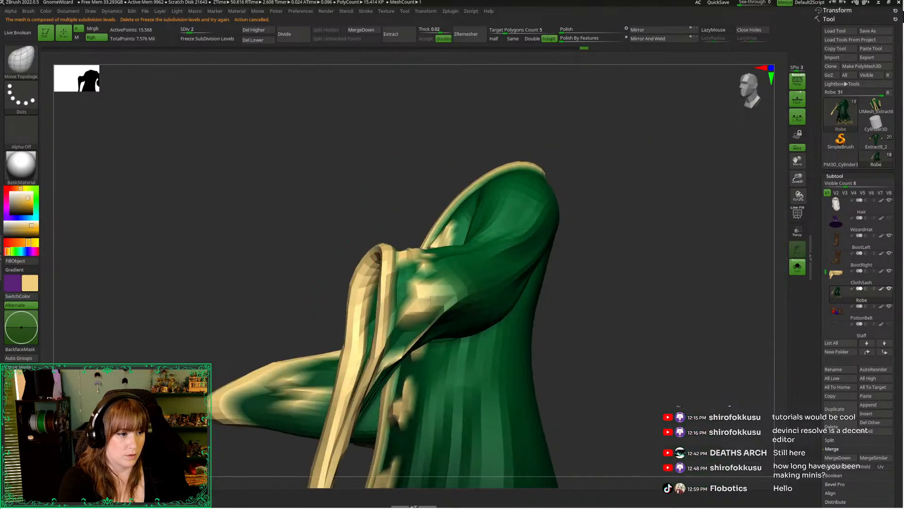
drag(586, 311, 457, 313)
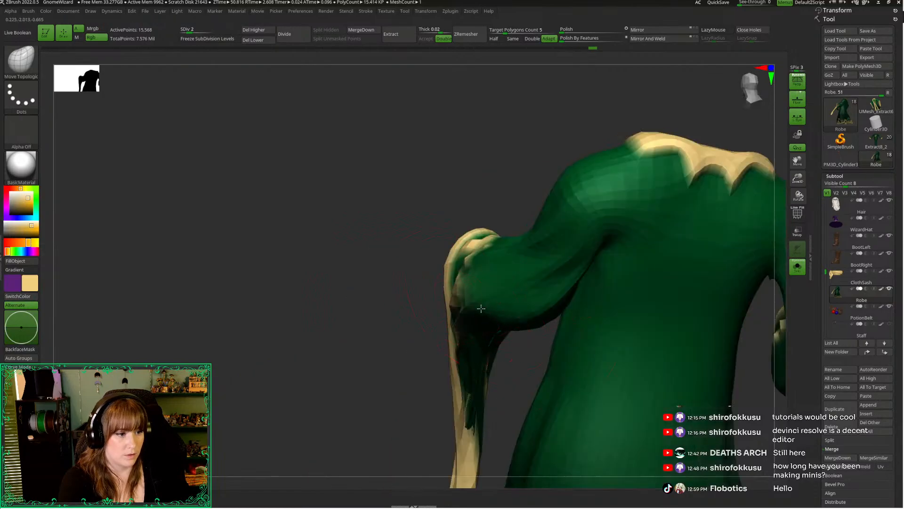
drag(419, 336, 375, 325)
drag(659, 198, 754, 88)
mouse_move(690, 279)
alt+mouse_down()
mouse_move(703, 186)
mouse_move(661, 242)
mouse_move(485, 309)
alt+mouse_up()
key(space)
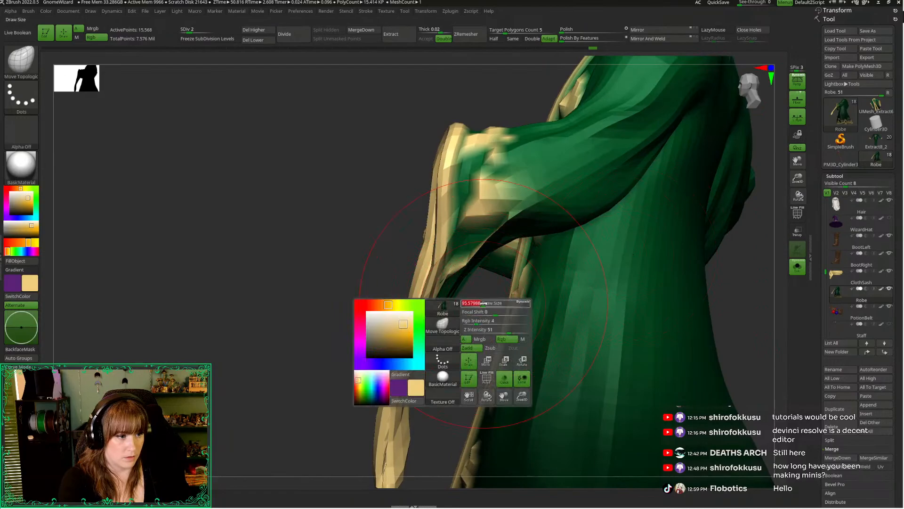
drag(491, 260, 524, 273)
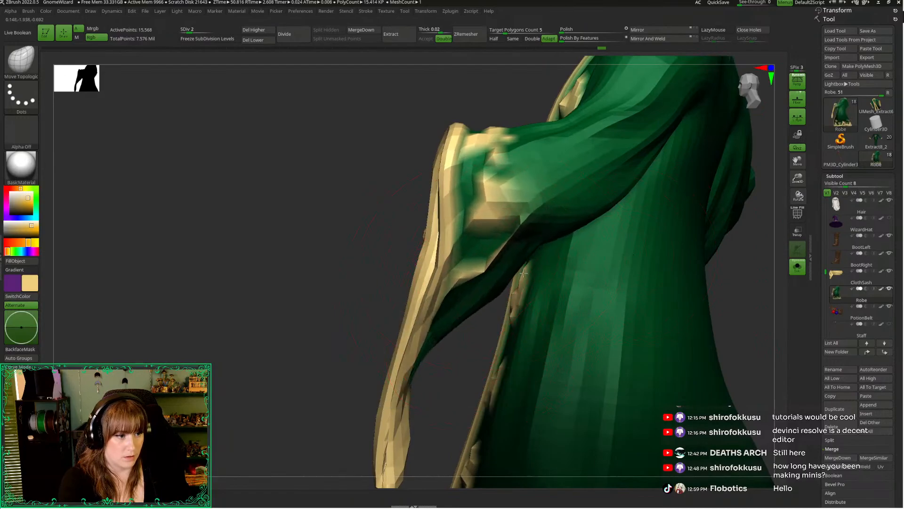
Reshape the hanging sleeve's trim and lower edge from the front and back with the Move Topological brush
mouse_move(326, 295)
mouse_down()
mouse_move(329, 329)
mouse_move(464, 301)
mouse_move(546, 269)
mouse_up()
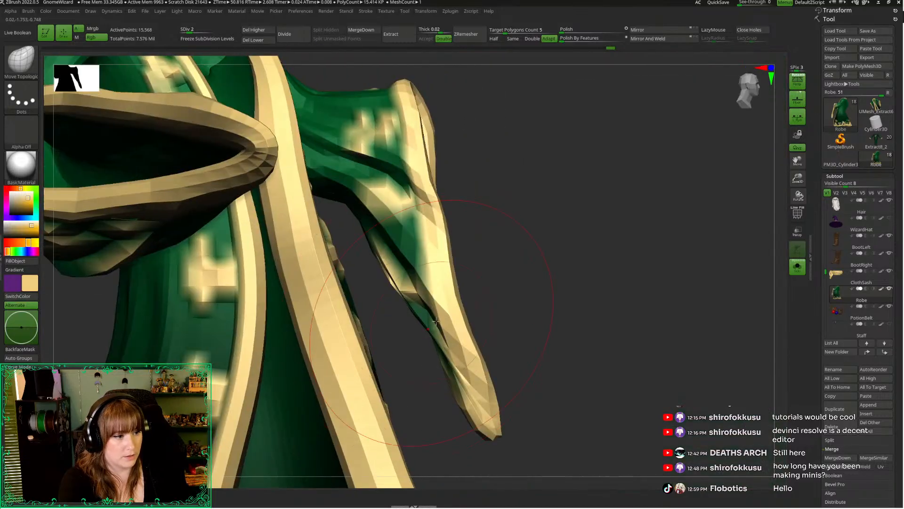
drag(411, 278, 379, 266)
drag(351, 205, 343, 218)
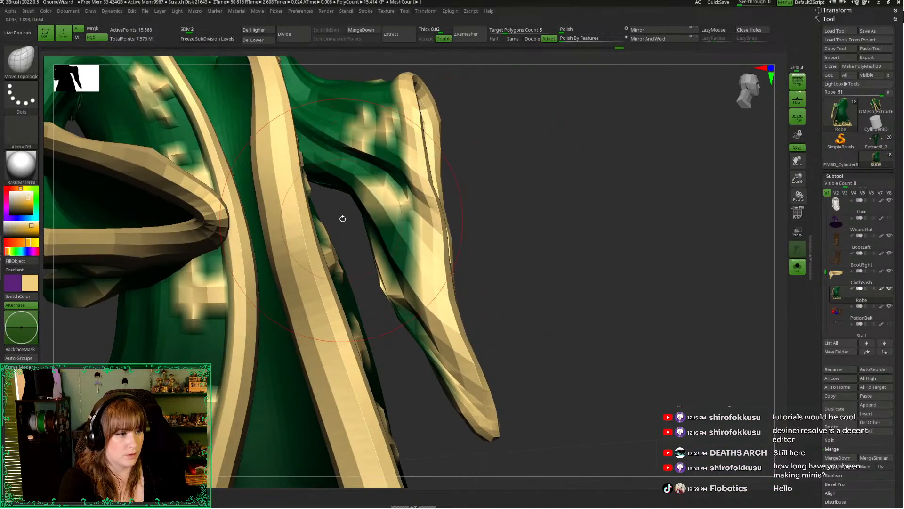
mouse_move(477, 286)
mouse_down()
mouse_move(508, 283)
mouse_move(553, 250)
mouse_move(582, 244)
mouse_up()
mouse_move(438, 352)
mouse_down()
mouse_move(419, 357)
mouse_move(515, 333)
mouse_up()
drag(574, 306, 469, 307)
drag(428, 375, 400, 383)
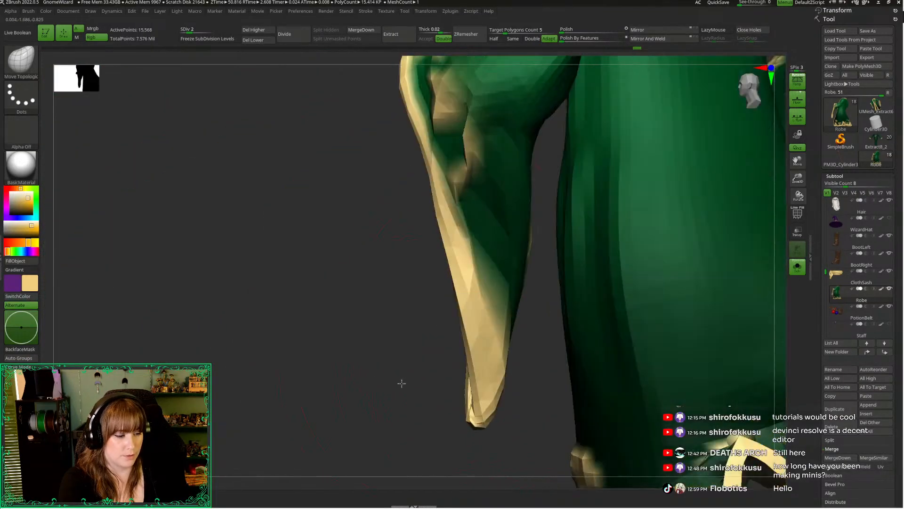
Adjust the hanging sleeve's tip and narrow opening from the front with a smaller brush
mouse_move(471, 381)
mouse_down()
mouse_move(460, 382)
mouse_move(501, 406)
mouse_move(584, 417)
mouse_move(547, 418)
mouse_up()
drag(578, 367, 561, 369)
right_drag(561, 370, 587, 367)
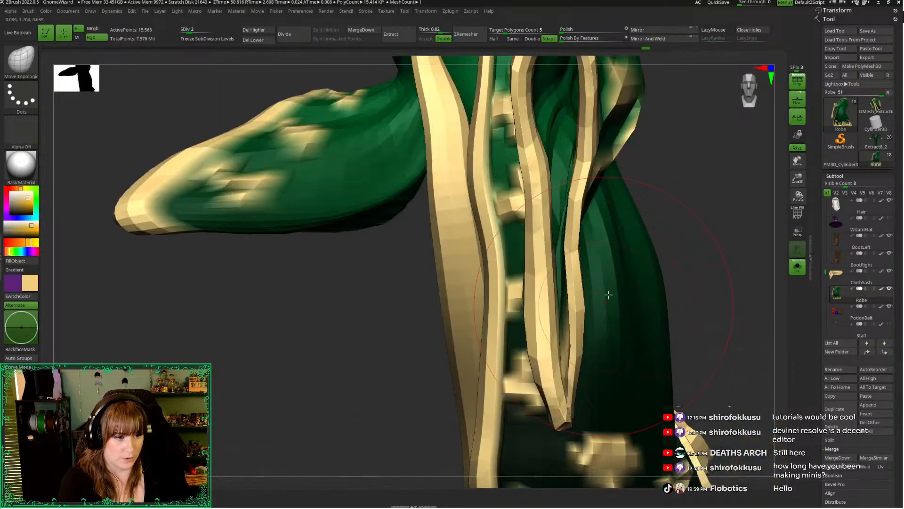
key(space)
drag(608, 296, 598, 297)
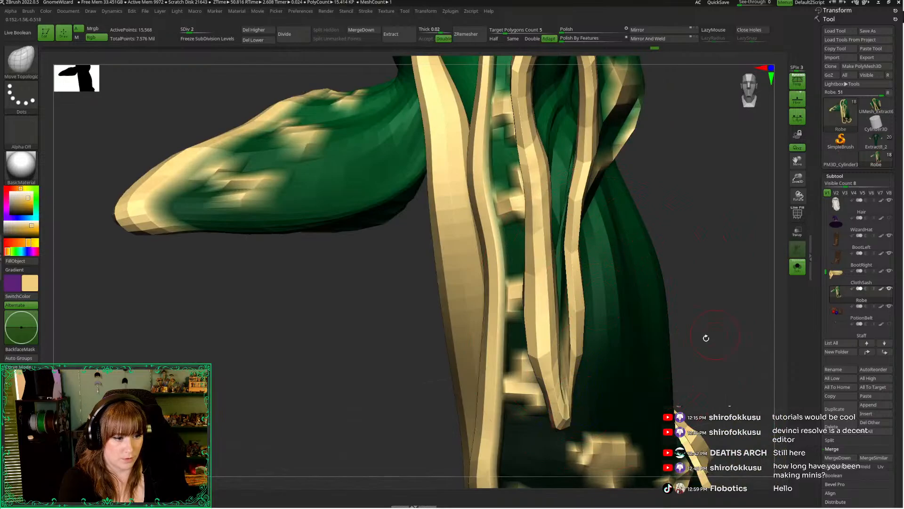
drag(711, 319, 740, 280)
drag(798, 179, 717, 131)
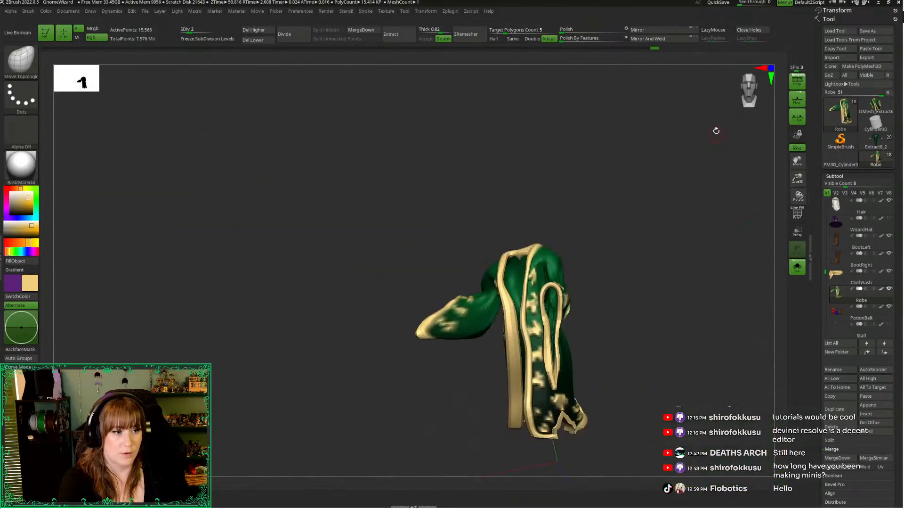
drag(735, 101, 735, 131)
alt+drag(738, 257, 657, 329)
Select the Move Topological brush, enlarge it, and nudge the hanging sleeve into line with the whole robe
key(space)
drag(650, 288, 677, 287)
key(b)
key(m)
key(t)
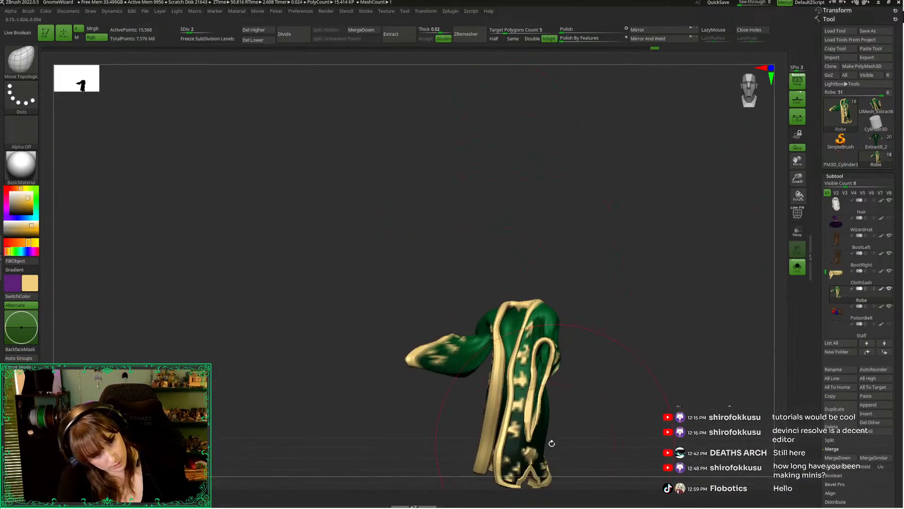
drag(551, 442, 557, 430)
drag(553, 400, 546, 399)
mouse_move(624, 250)
alt+mouse_down()
mouse_move(526, 198)
mouse_move(529, 205)
alt+mouse_up()
key(space)
drag(577, 297, 607, 295)
mouse_move(404, 346)
ctrl+mouse_down()
mouse_move(372, 249)
mouse_move(387, 316)
ctrl+mouse_up()
Lower the robe to subdivision level 1 and adjust the hanging sleeve's inner edge with the Move Topological brush
key(shift+d)
drag(426, 245, 408, 234)
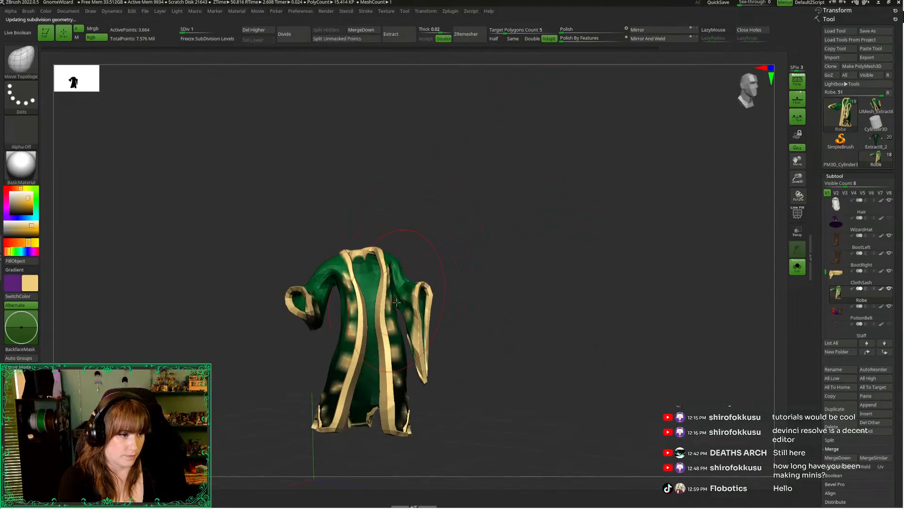
mouse_move(397, 310)
ctrl+mouse_down()
mouse_move(461, 249)
mouse_move(438, 383)
ctrl+mouse_up()
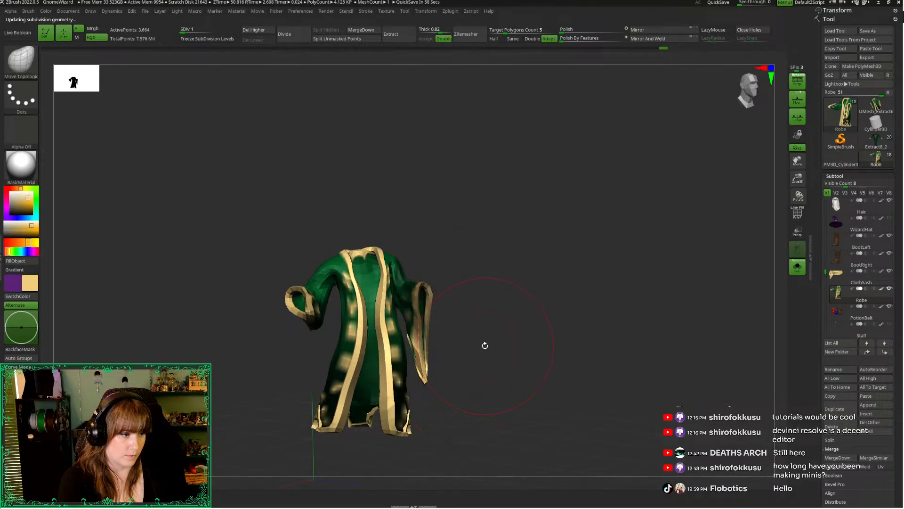
drag(486, 344, 509, 341)
drag(798, 178, 784, 226)
alt+drag(486, 331, 515, 283)
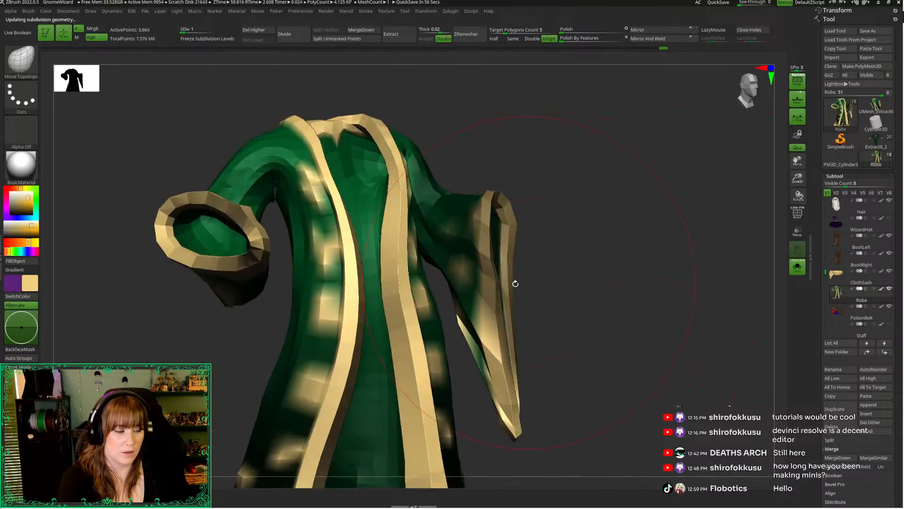
ctrl+drag(439, 292, 577, 478)
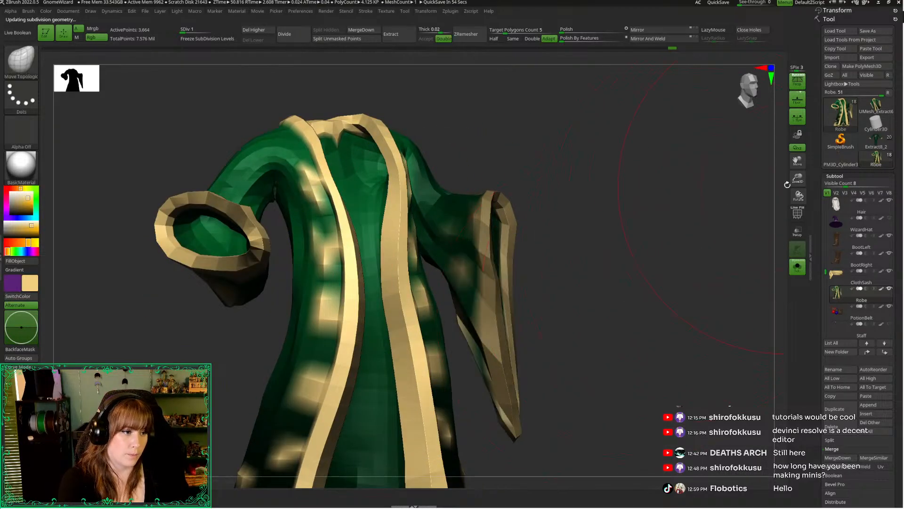
Show the rest of the figure and adjust the hanging sleeve from the side and back with a smaller Move Topological brush
drag(798, 178, 676, 135)
key(space)
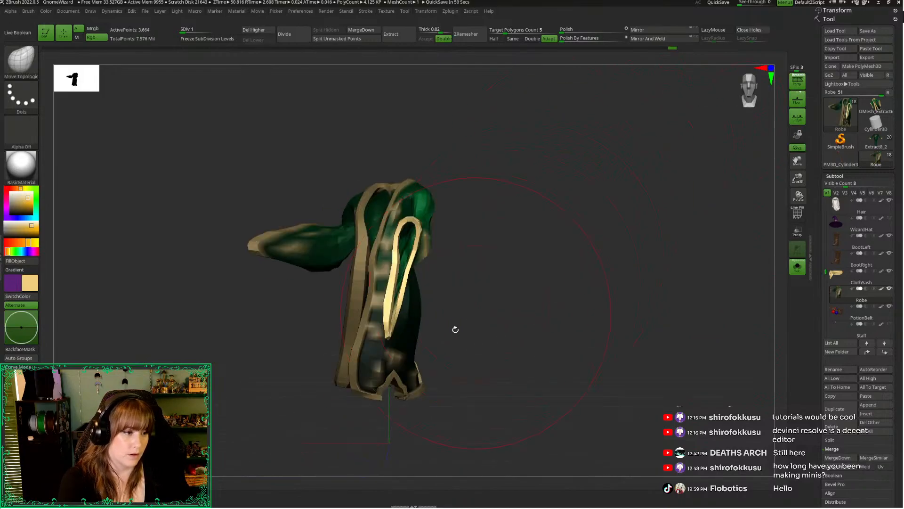
key(space)
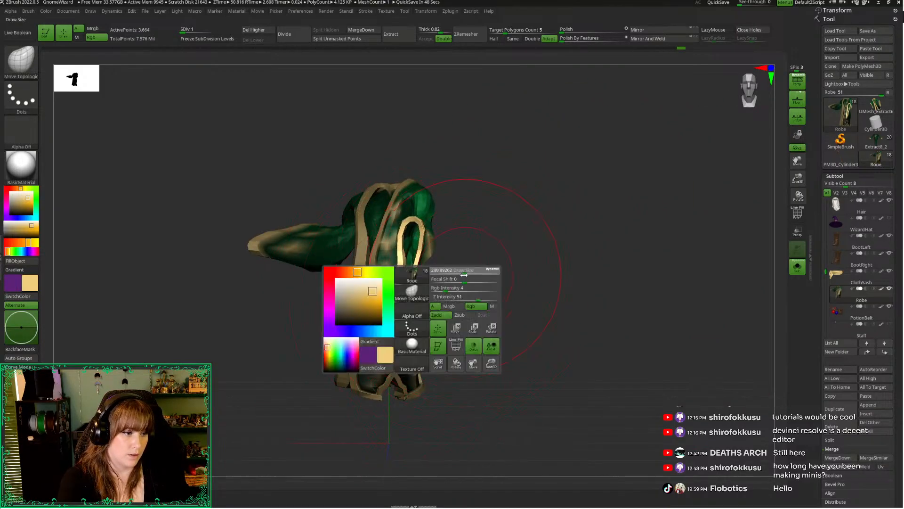
click(797, 267)
drag(561, 279, 408, 225)
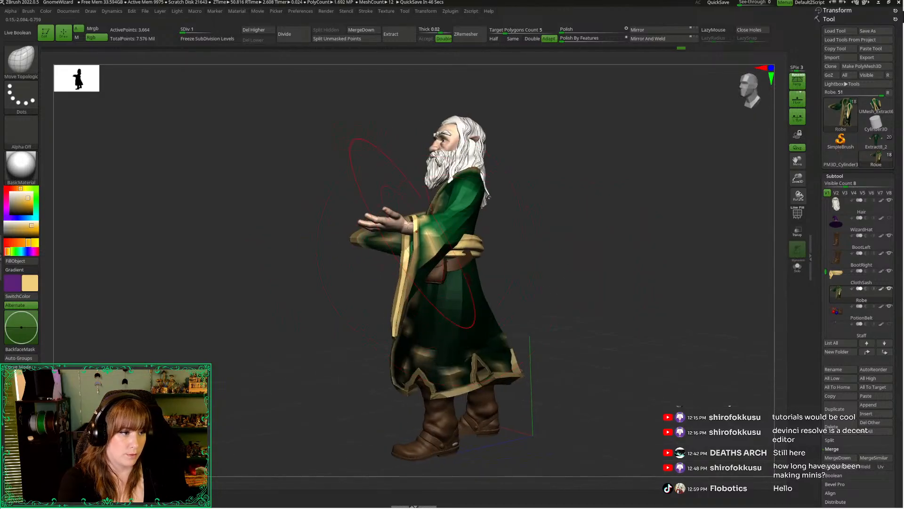
drag(388, 308, 355, 321)
drag(406, 297, 372, 298)
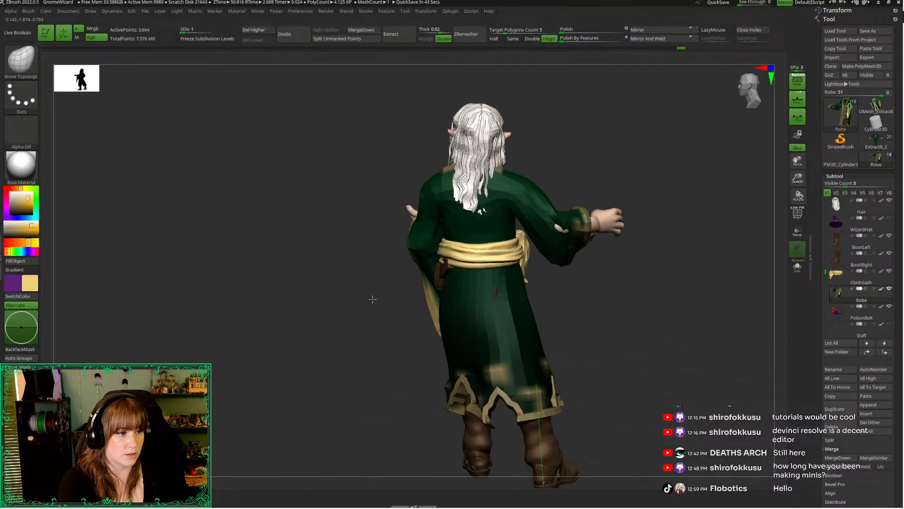
key(space)
drag(417, 249, 487, 209)
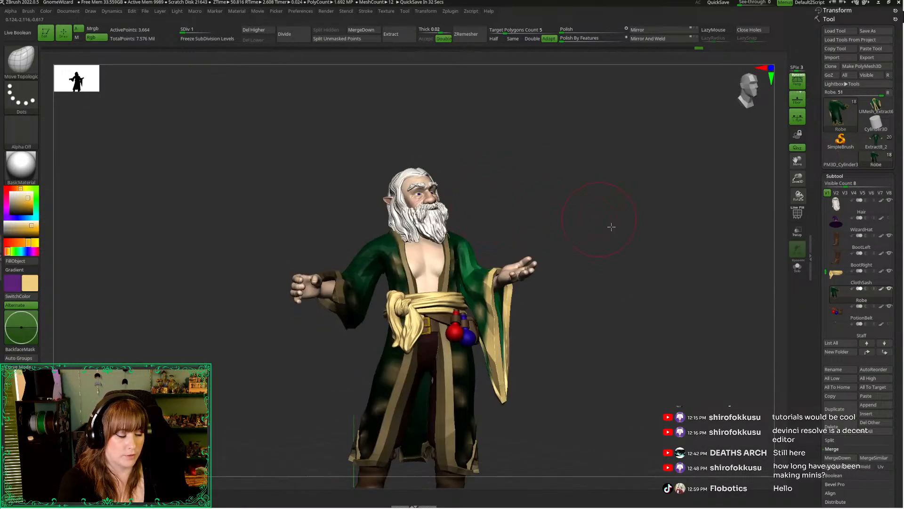
Nudge the hanging sleeve's outer edge and lower tip so they drape beside the potions and belt pouch
mouse_move(612, 226)
mouse_down()
mouse_move(605, 236)
mouse_move(632, 191)
mouse_up()
drag(742, 94, 732, 118)
mouse_move(587, 314)
alt+mouse_down()
mouse_move(557, 301)
mouse_move(558, 288)
alt+mouse_up()
key(space)
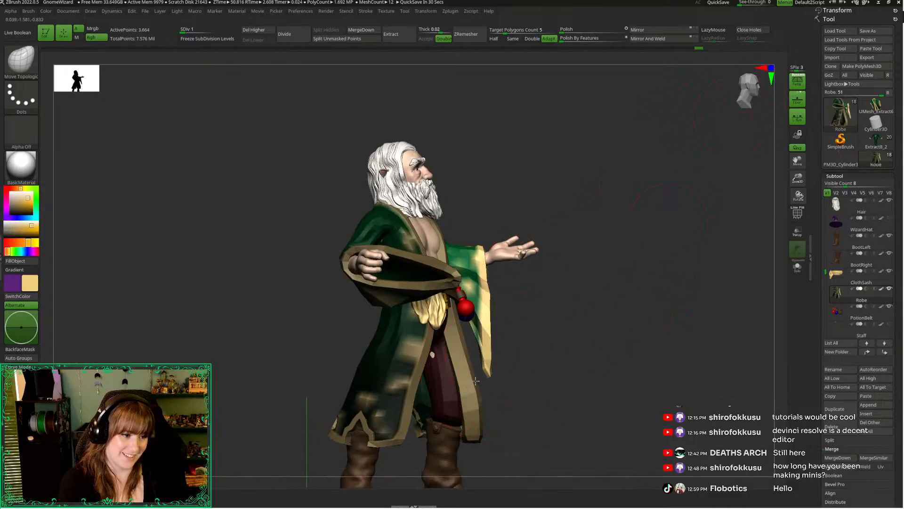
drag(514, 324, 530, 308)
click(746, 93)
drag(797, 179, 775, 168)
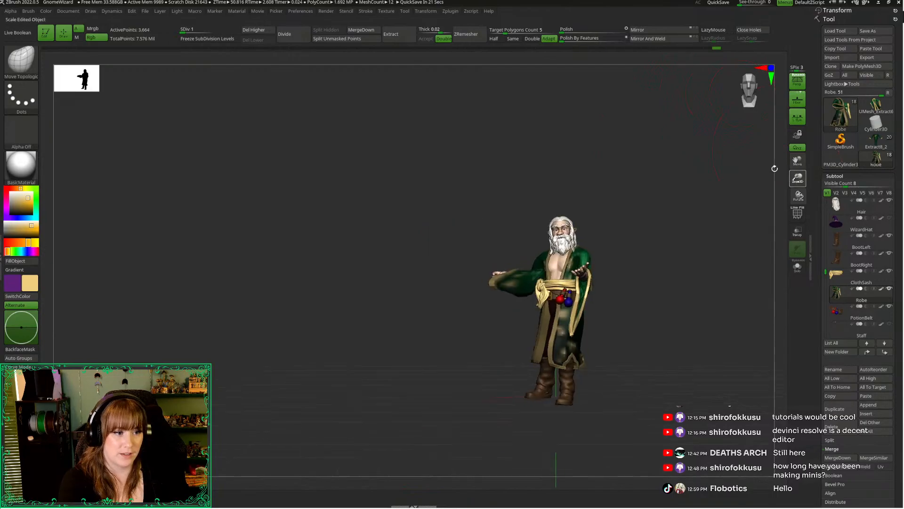
alt+drag(661, 223, 578, 250)
right_click(592, 246)
drag(797, 179, 763, 226)
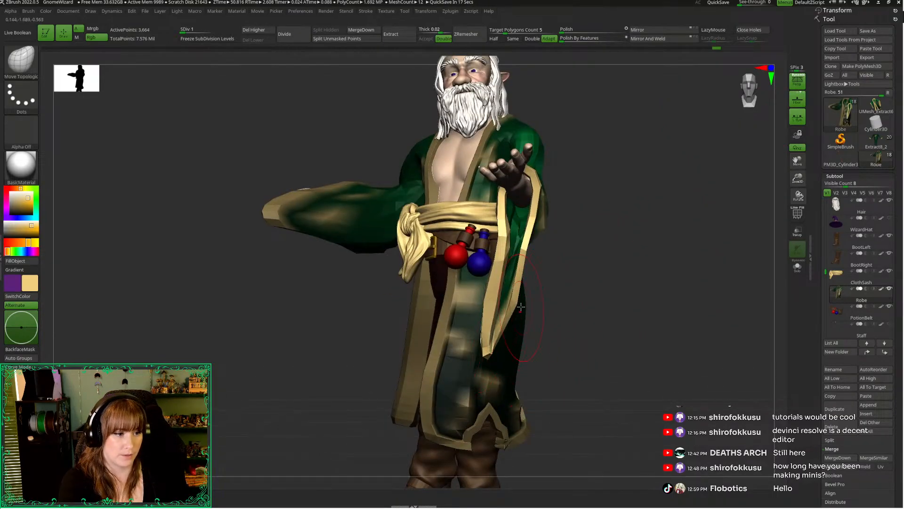
drag(532, 244, 535, 262)
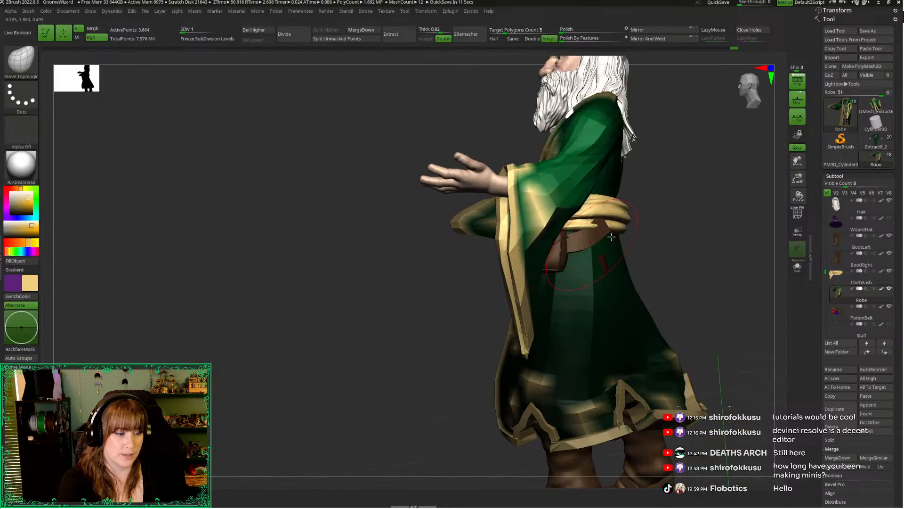
drag(612, 236, 727, 175)
drag(745, 89, 772, 97)
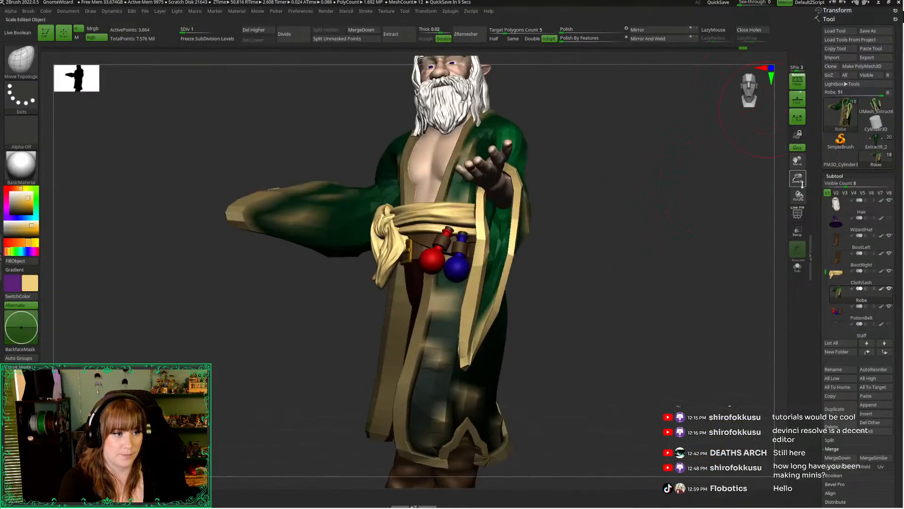
drag(800, 183, 584, 268)
Raise the robe to subdivision level 4 and check the hanging sleeve from behind
click(659, 263)
click(638, 270)
key(d)
key(d)
key(d)
drag(507, 195, 464, 182)
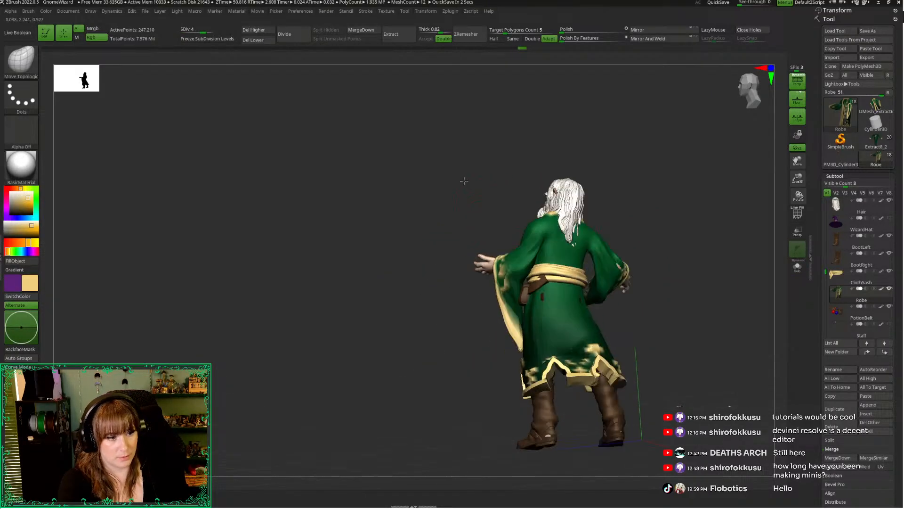
drag(798, 178, 805, 196)
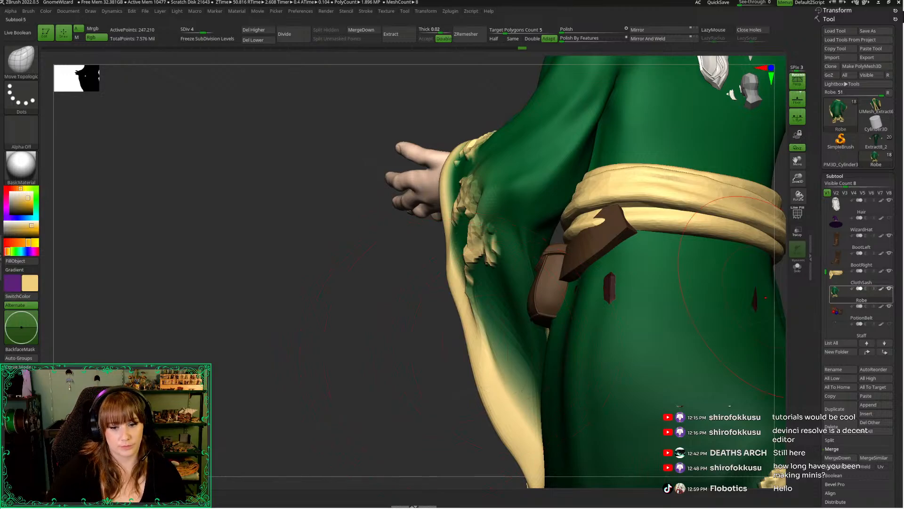
Examine the hanging sleeve's cuff, gold trim and embroidery around the open hand from several sides
mouse_move(848, 293)
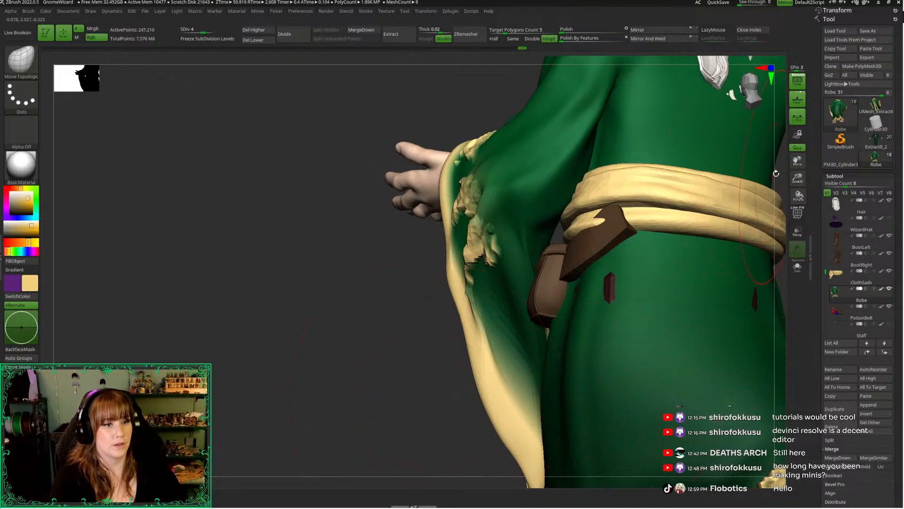
alt+drag(426, 399, 697, 181)
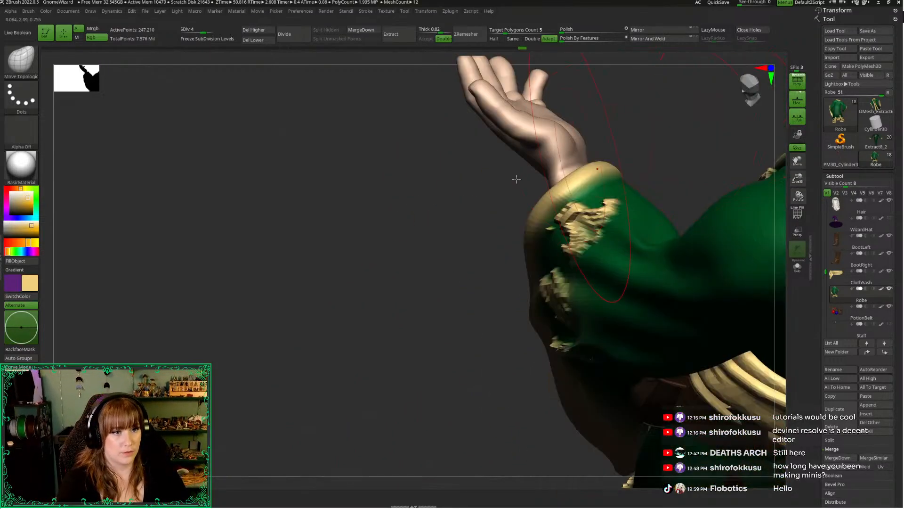
drag(424, 250, 278, 353)
drag(248, 394, 284, 317)
drag(749, 151, 737, 266)
drag(730, 308, 683, 254)
alt+drag(378, 159, 352, 99)
mouse_move(286, 297)
mouse_down()
mouse_move(419, 304)
mouse_move(288, 301)
mouse_up()
Resize the Move Topological brush and nudge the hanging sleeve's cuff and embroidered area from the side
key(space)
drag(373, 100, 362, 101)
alt+drag(323, 134, 278, 159)
mouse_move(325, 165)
mouse_down()
mouse_move(285, 168)
mouse_move(331, 172)
mouse_up()
alt+drag(290, 386, 330, 263)
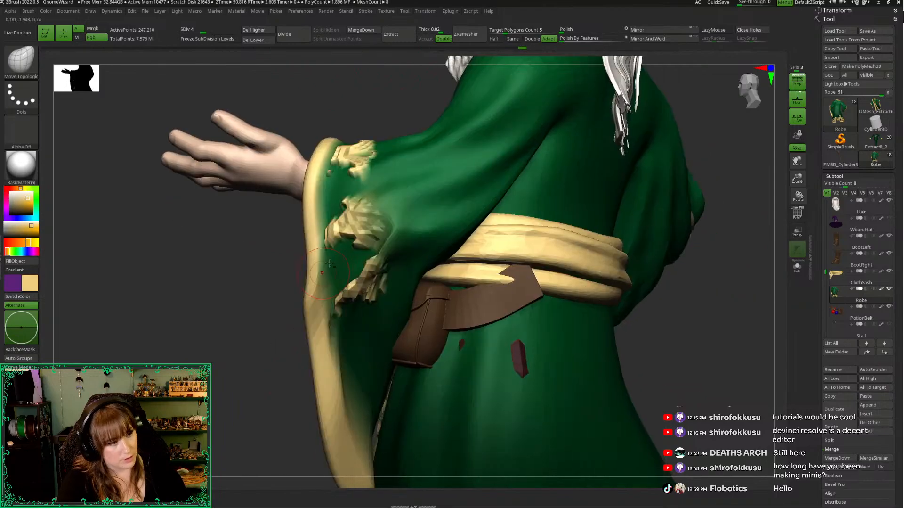
key(space)
drag(363, 229, 370, 229)
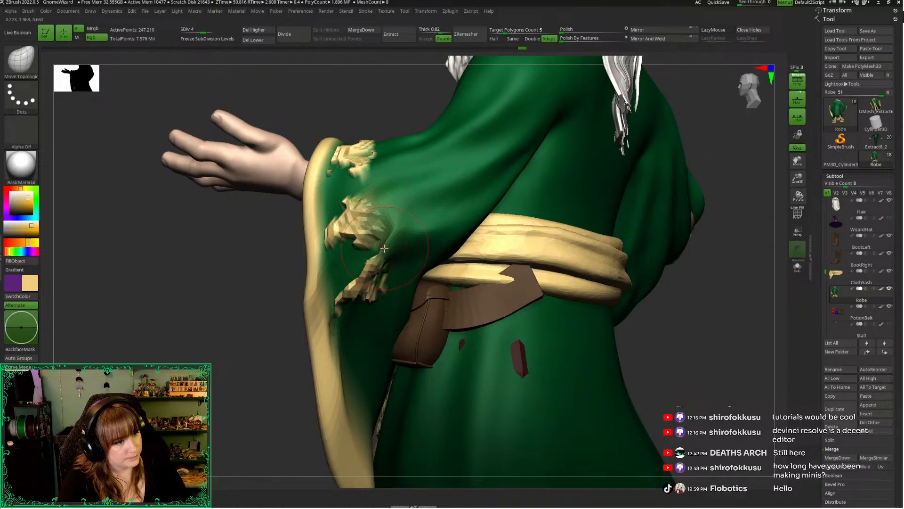
Raise the robe to subdivision level 5 and examine the sleeve embroidery from the side and front
key(d)
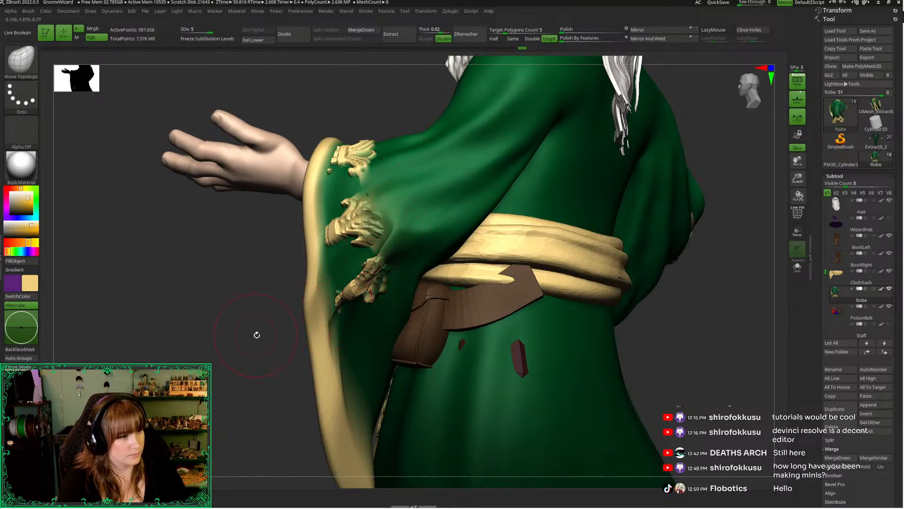
drag(256, 347, 452, 300)
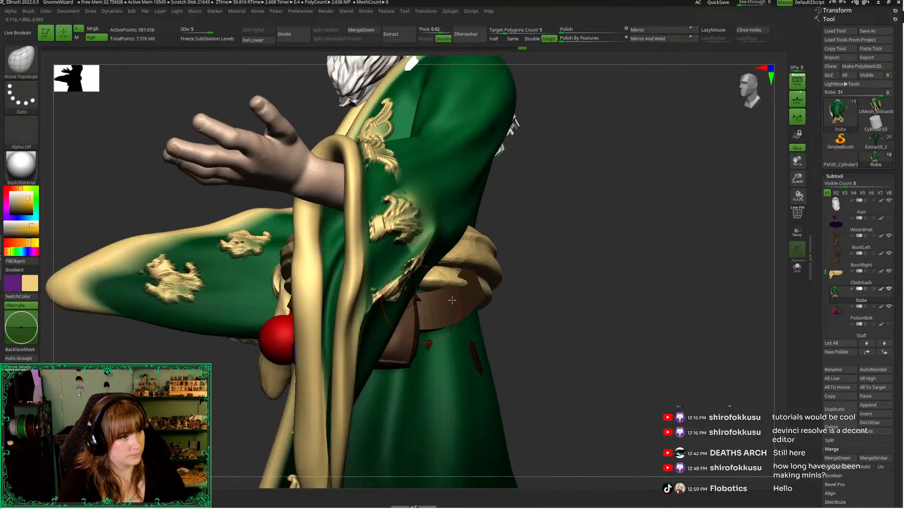
drag(597, 250, 744, 124)
drag(678, 155, 705, 204)
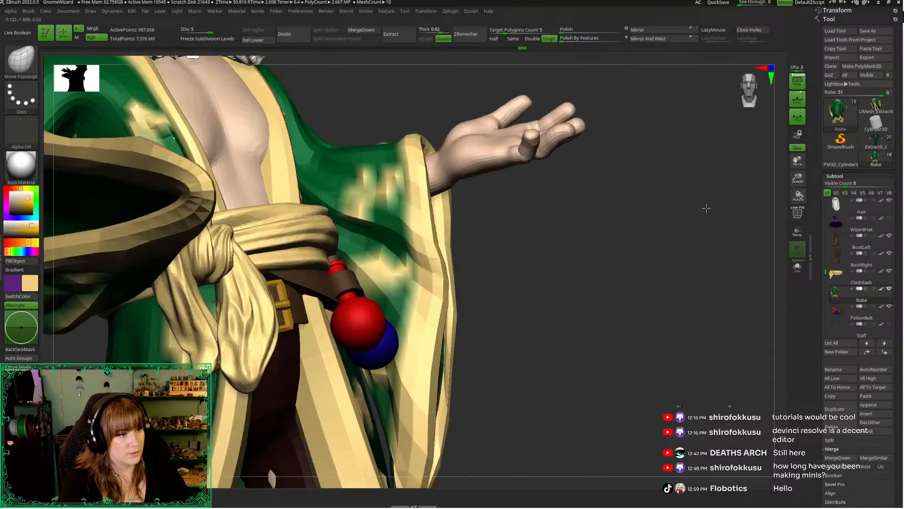
Lower the robe to subdivision level 1 and turn on the PolyFrame display to check the hanging sleeve's topology
drag(658, 230, 536, 232)
key(shift+d)
key(shift+d)
key(shift+d)
key(shift+d)
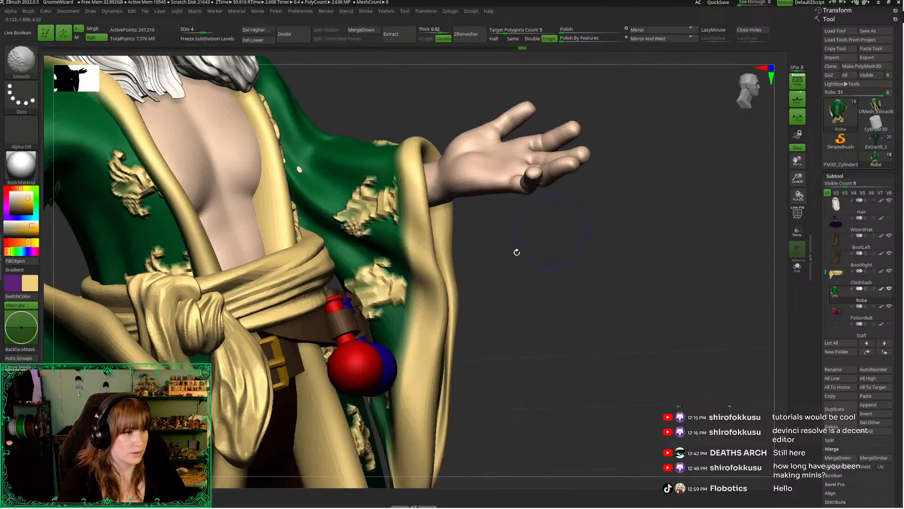
drag(538, 292, 471, 172)
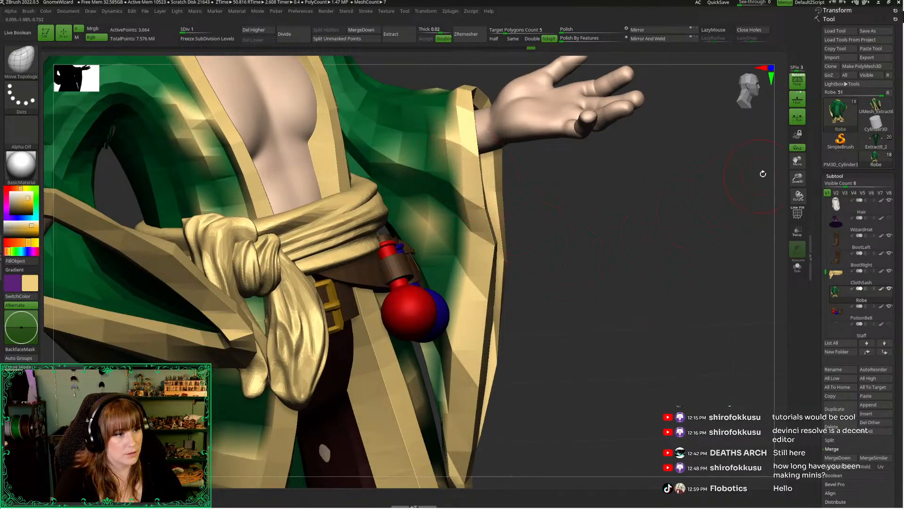
key(shift+f)
drag(797, 178, 785, 156)
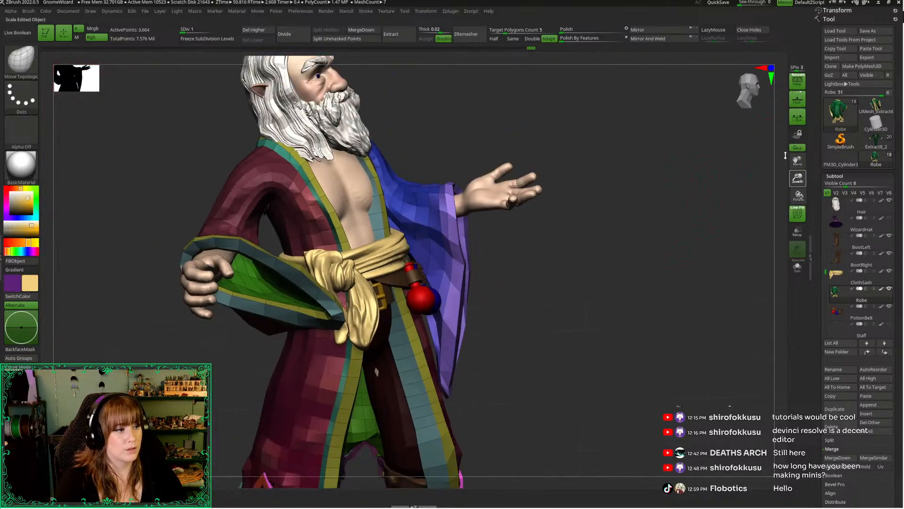
drag(620, 256, 580, 254)
drag(629, 287, 685, 232)
drag(793, 175, 796, 203)
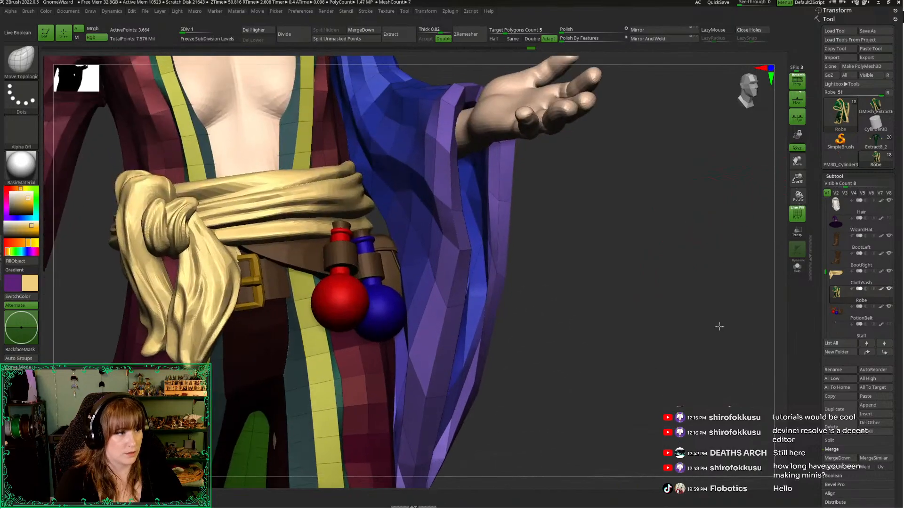
alt+drag(719, 325, 713, 358)
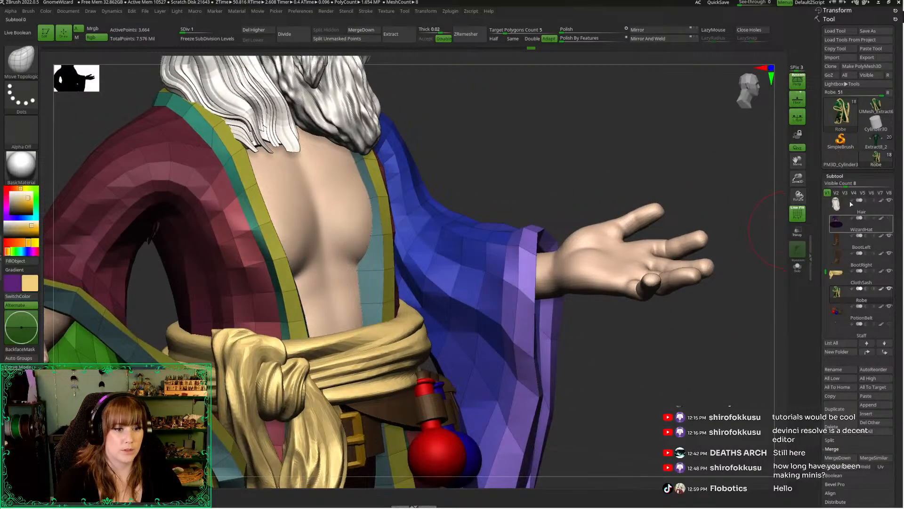
Switch to the Extract8_2 wizard model, isolate its UMesh_Extract7 robe, and examine the polygroups and edge loops along the trim
click(859, 148)
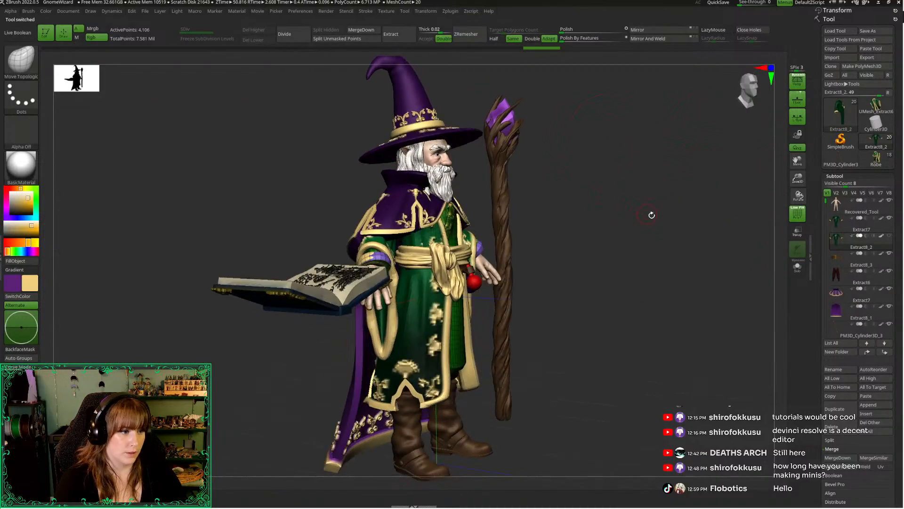
drag(798, 179, 784, 250)
alt+drag(741, 196, 734, 452)
alt+click(529, 425)
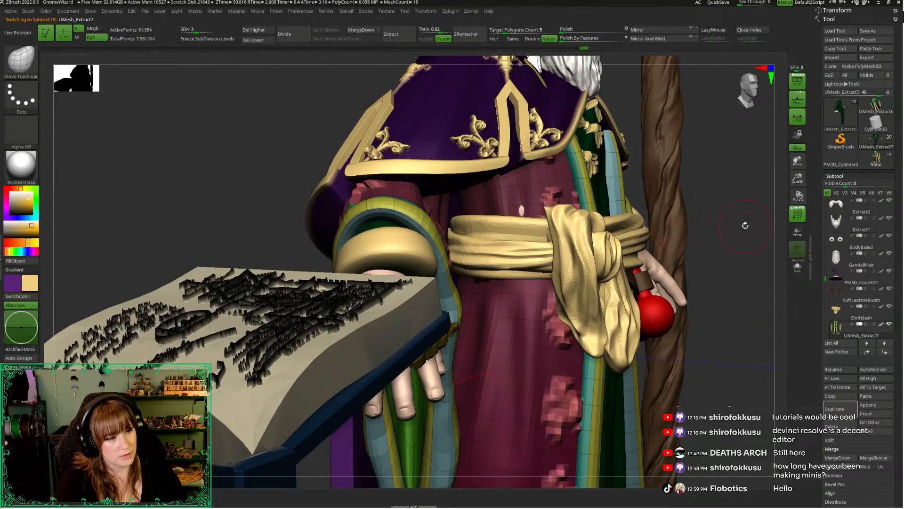
key(alt+s)
drag(747, 206, 706, 208)
drag(387, 179, 445, 186)
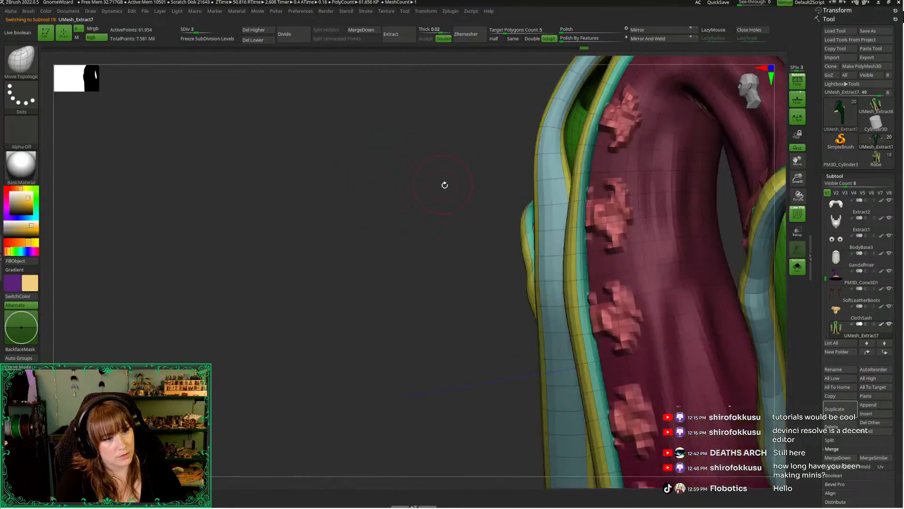
Switch to the wizard model's Robe with 18 subtools and activate the ZModeler brush at subdivision level 1
click(875, 159)
drag(683, 157, 421, 261)
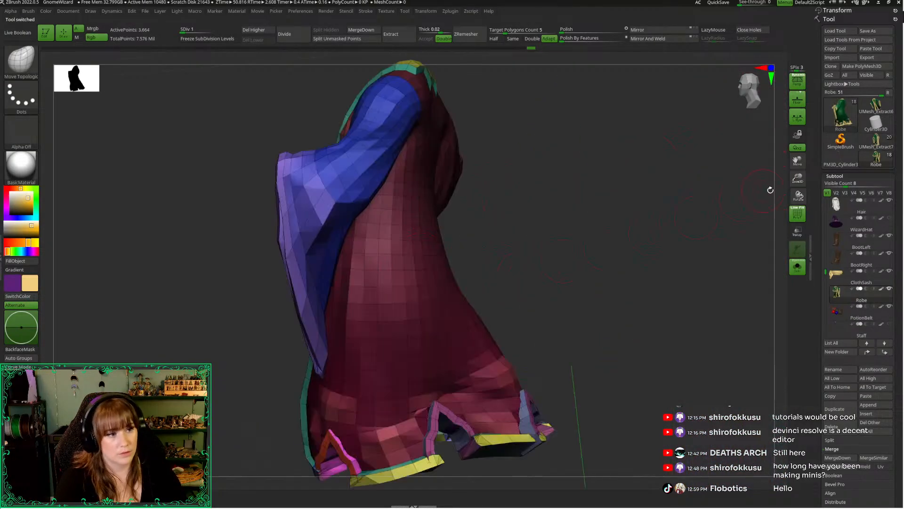
drag(771, 190, 488, 222)
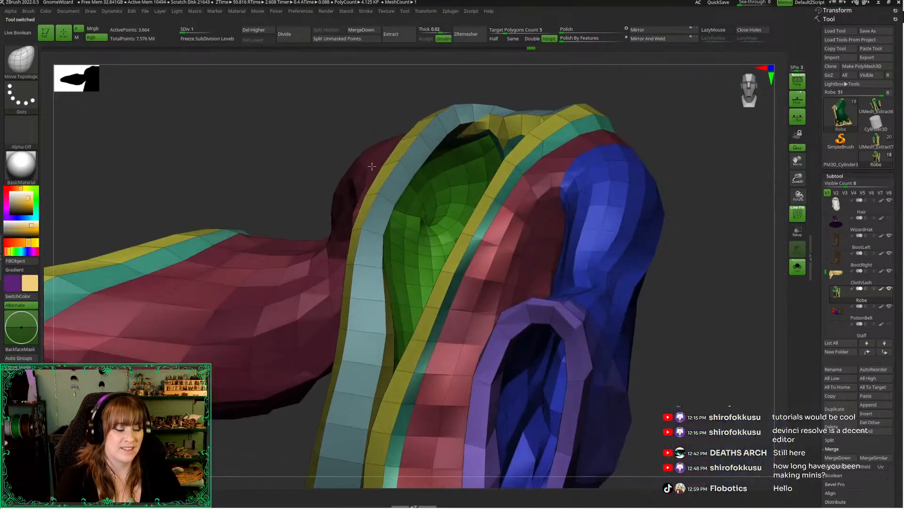
key(b)
key(z)
key(m)
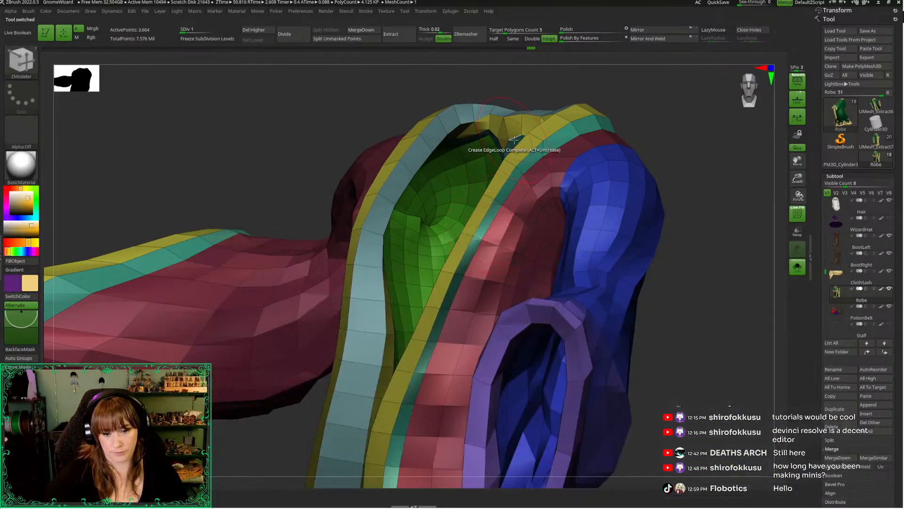
Examine the robe's polygroups and edge loops around the collar, front opening and both sleeve cuffs
mouse_move(843, 294)
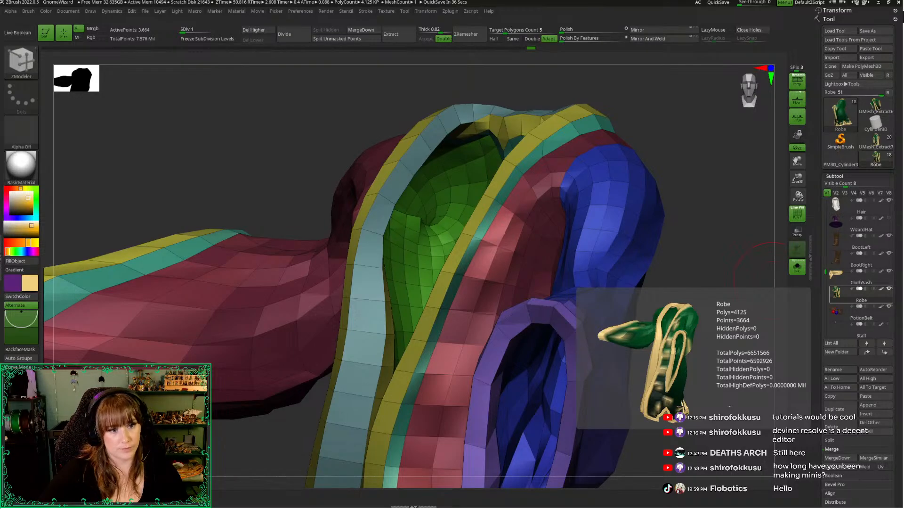
drag(722, 174, 660, 175)
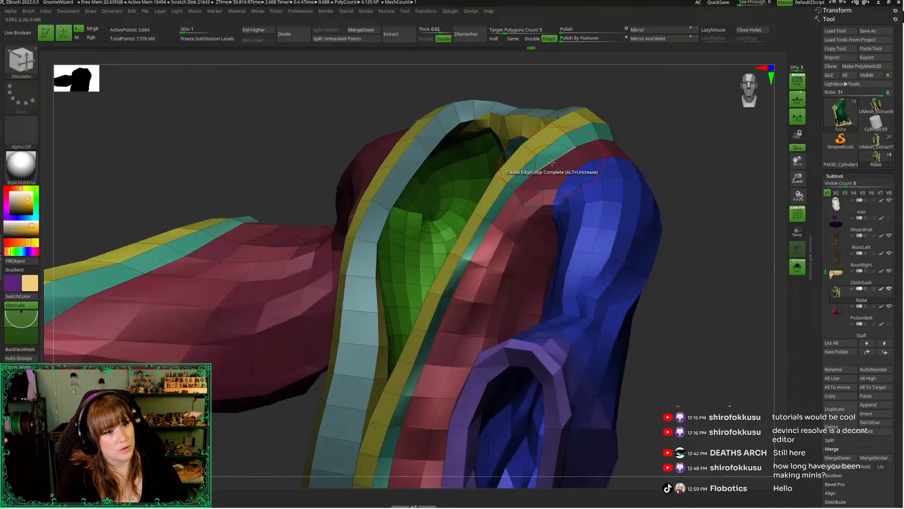
drag(648, 107, 527, 173)
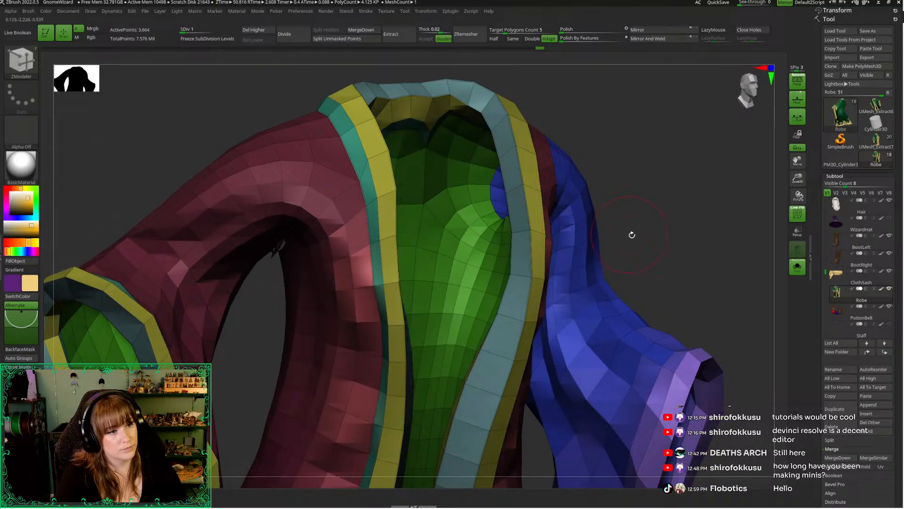
alt+drag(632, 234, 594, 104)
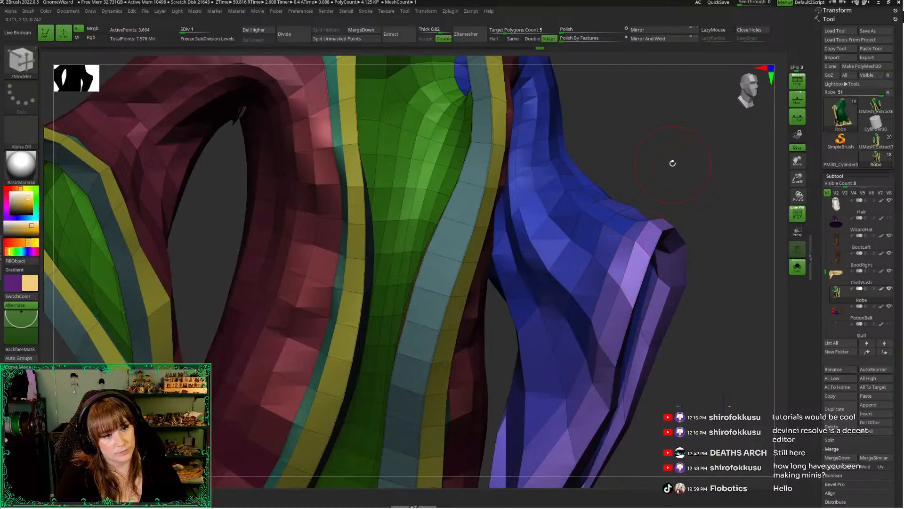
drag(672, 163, 678, 302)
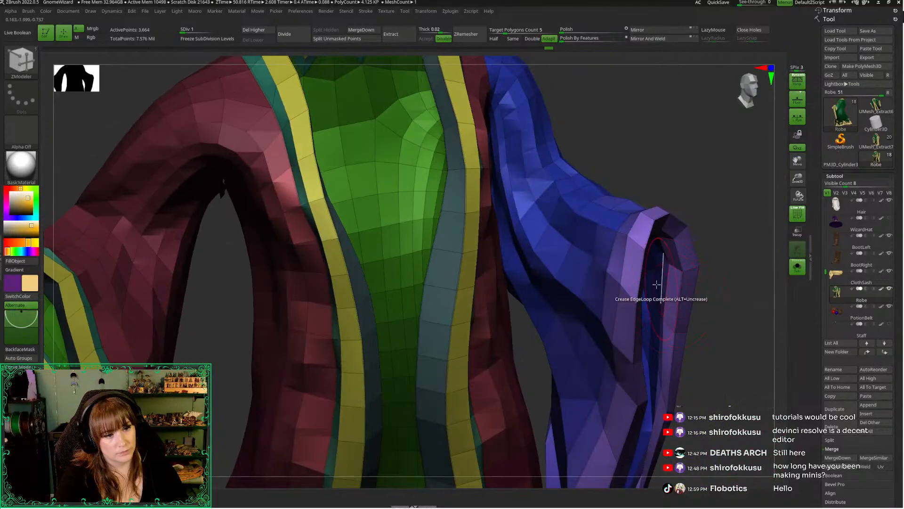
alt+drag(723, 390, 727, 217)
drag(726, 289, 679, 271)
shift+click(682, 262)
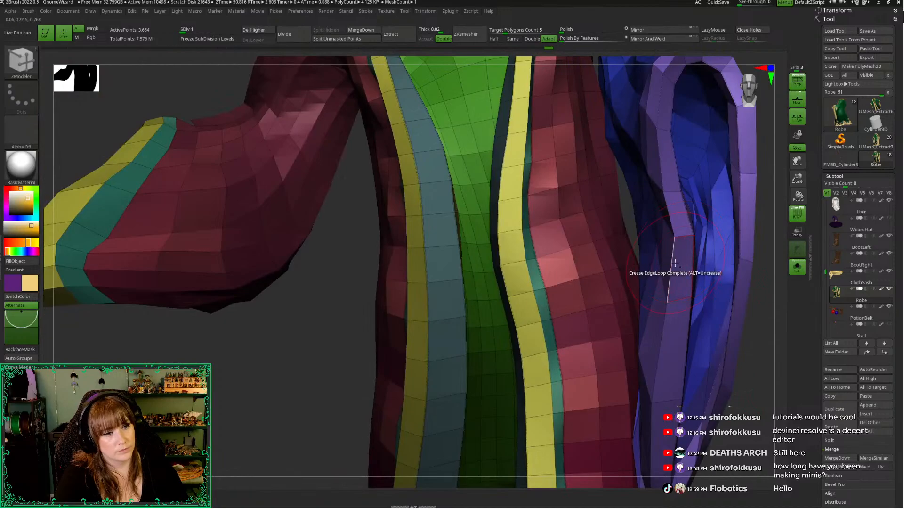
alt+drag(277, 400, 499, 412)
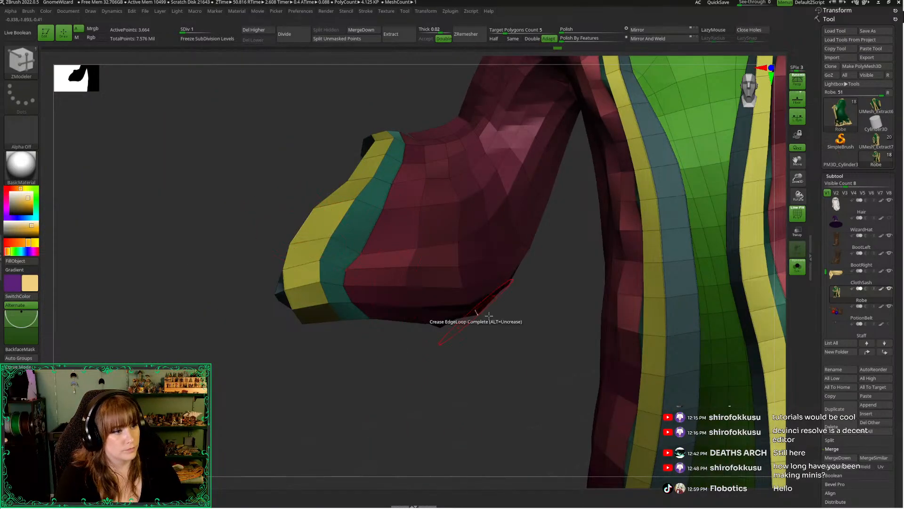
alt+drag(527, 384, 235, 94)
alt+drag(716, 250, 689, 183)
drag(730, 225, 714, 237)
Turn off solo display and isolate the orange and purple trim polygroups of the robe's hem slits
alt+drag(576, 414, 577, 433)
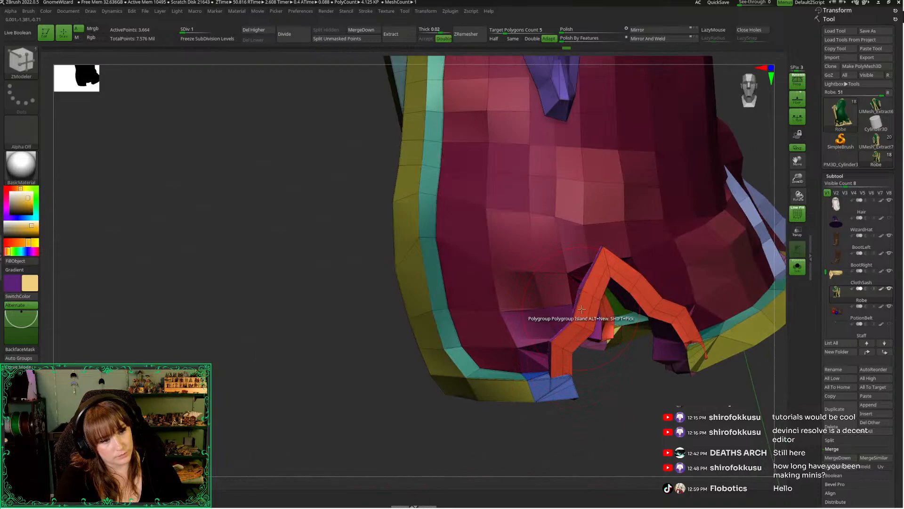
mouse_move(613, 405)
mouse_down()
mouse_move(617, 414)
mouse_move(633, 393)
mouse_move(624, 393)
mouse_up()
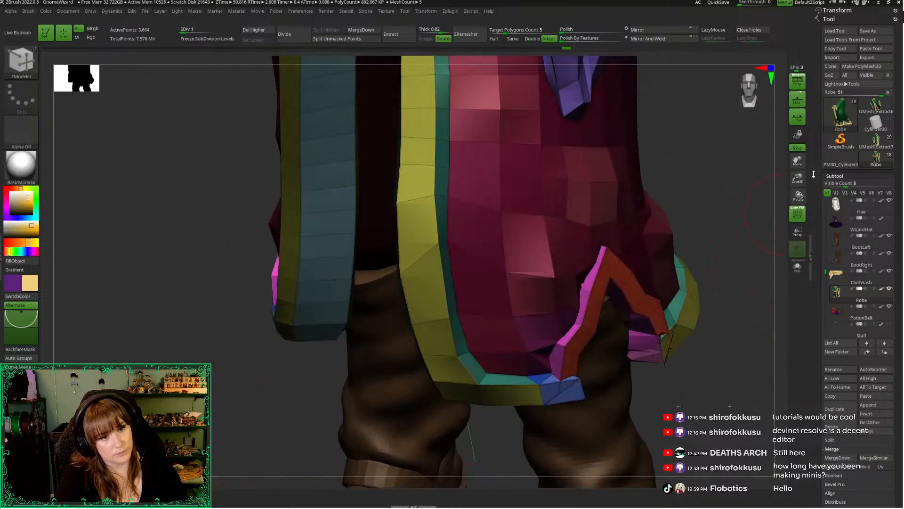
mouse_move(660, 368)
alt+mouse_down()
mouse_move(708, 202)
mouse_move(709, 264)
mouse_move(795, 208)
alt+mouse_up()
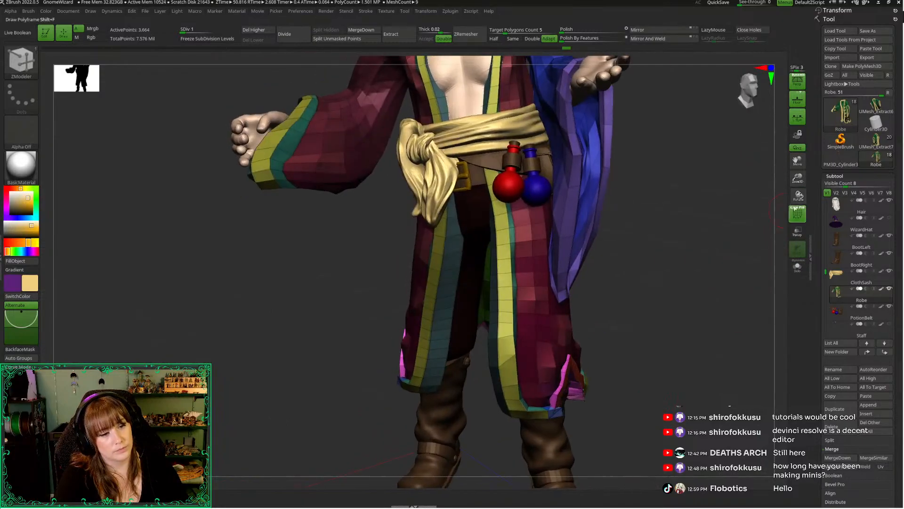
drag(793, 170, 817, 271)
drag(762, 348, 565, 342)
ctrl+shift+click(559, 317)
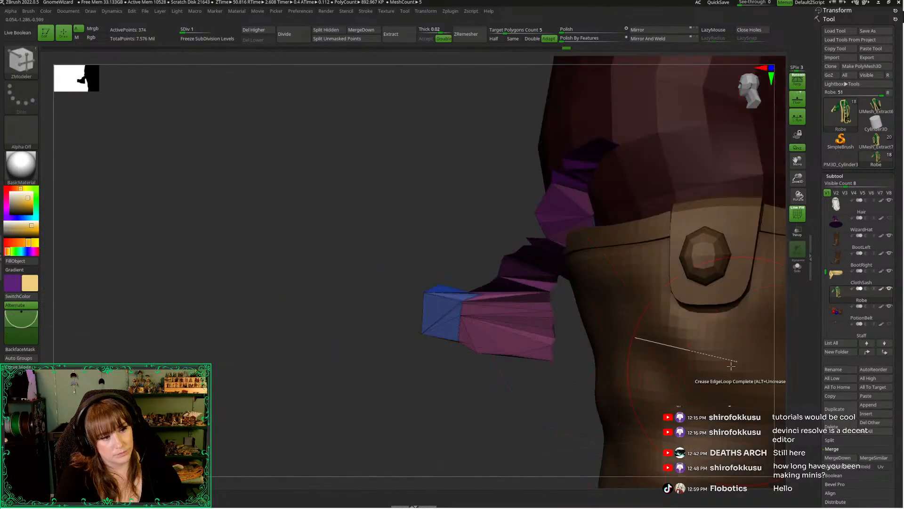
ctrl+shift+click(500, 223)
ctrl+shift+click(551, 187)
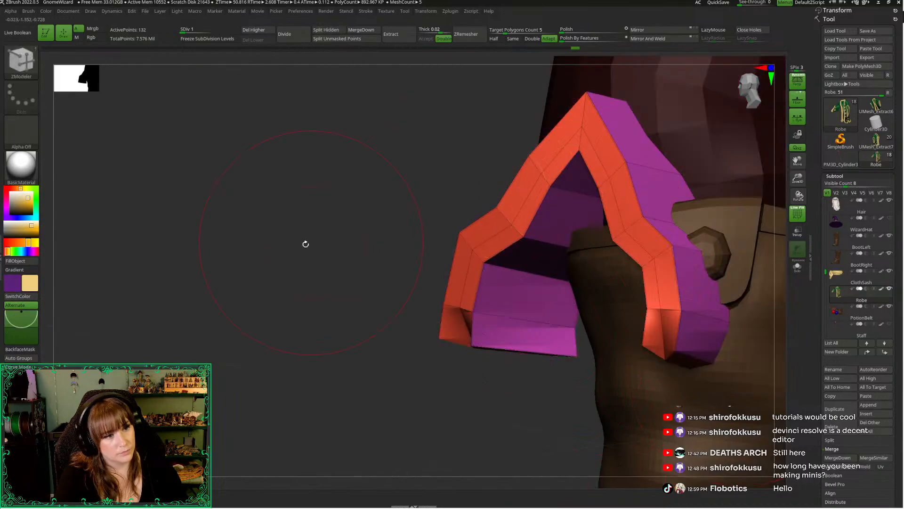
drag(306, 243, 319, 289)
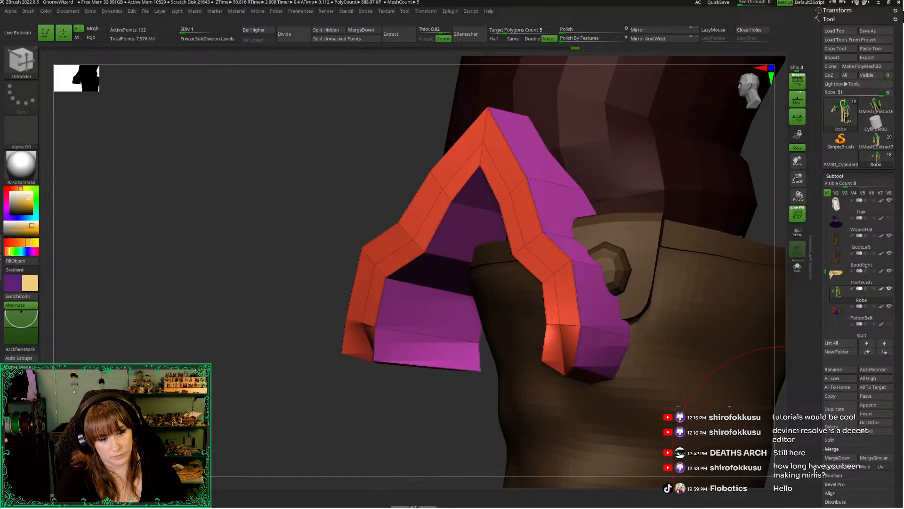
Crease the borders of the isolated hem-slit trim geometry
scroll(814, 471, down, 5)
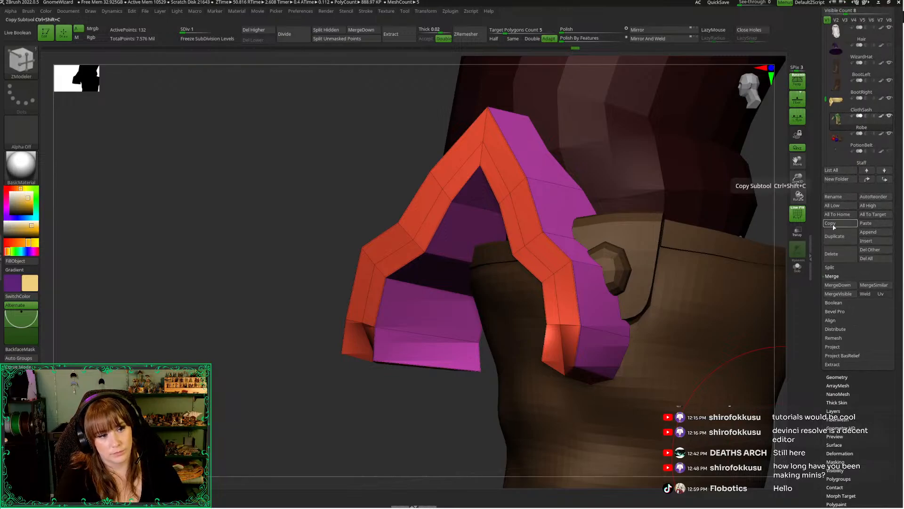
click(834, 376)
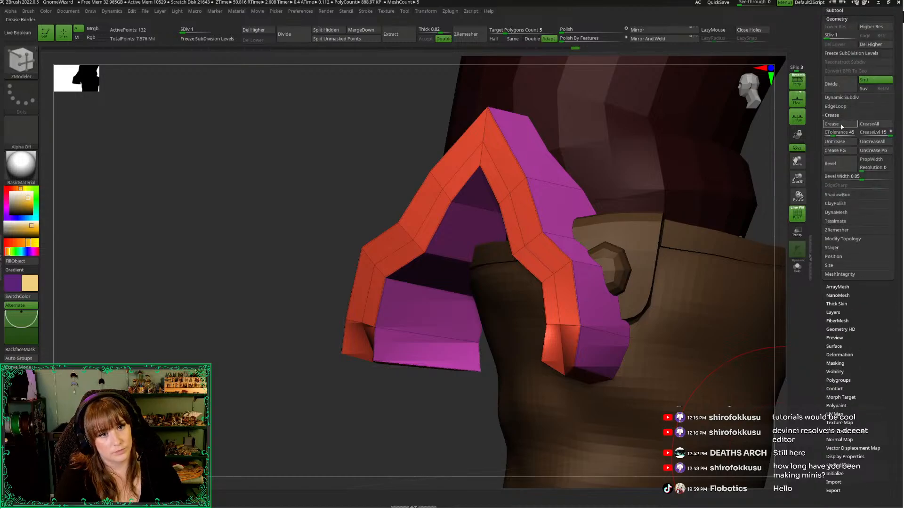
ctrl+shift+click(312, 162)
drag(226, 195, 262, 203)
drag(709, 204, 736, 207)
Show the whole robe to check the hem and isolate the slit trim polygroups again
ctrl+shift+click(445, 210)
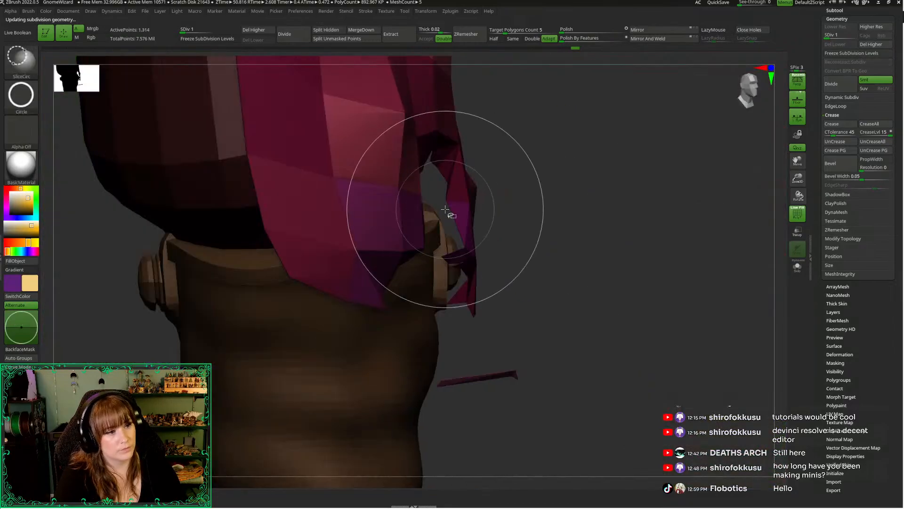
ctrl+shift+click(631, 214)
drag(656, 277, 612, 259)
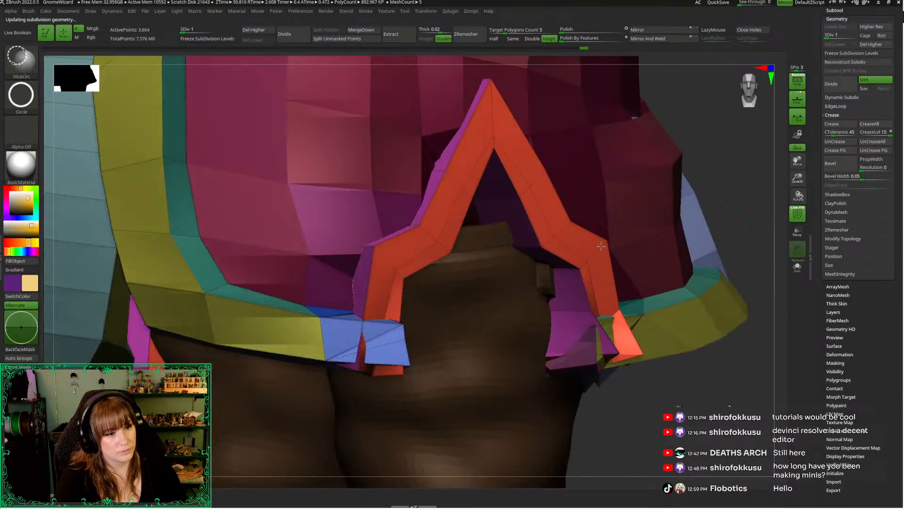
ctrl+shift+click(603, 255)
ctrl+shift+click(678, 180)
alt+drag(785, 165, 769, 161)
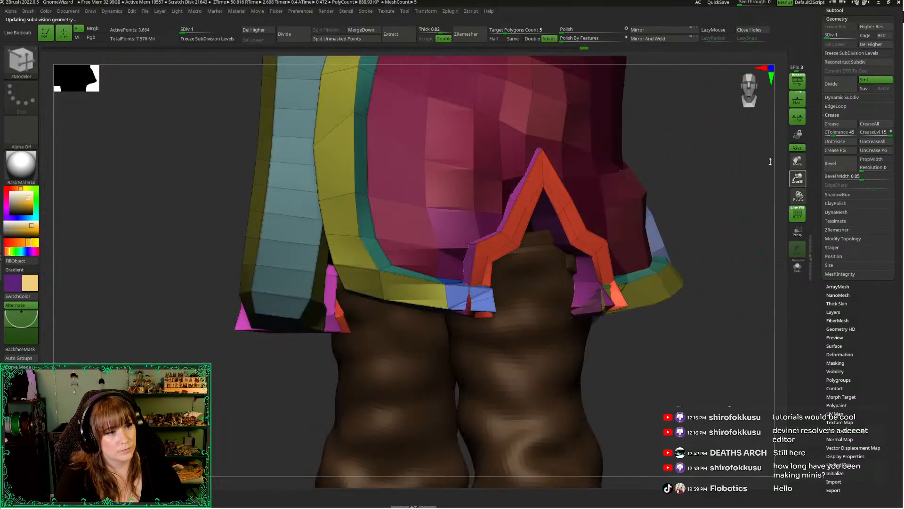
ctrl+shift+click(516, 198)
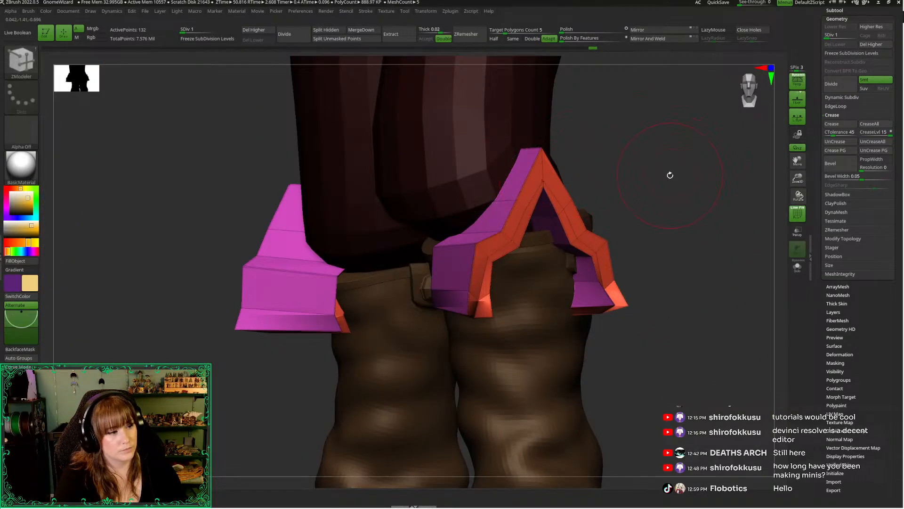
Try Polish By Features on the isolated slit trim and undo it
drag(670, 172, 638, 127)
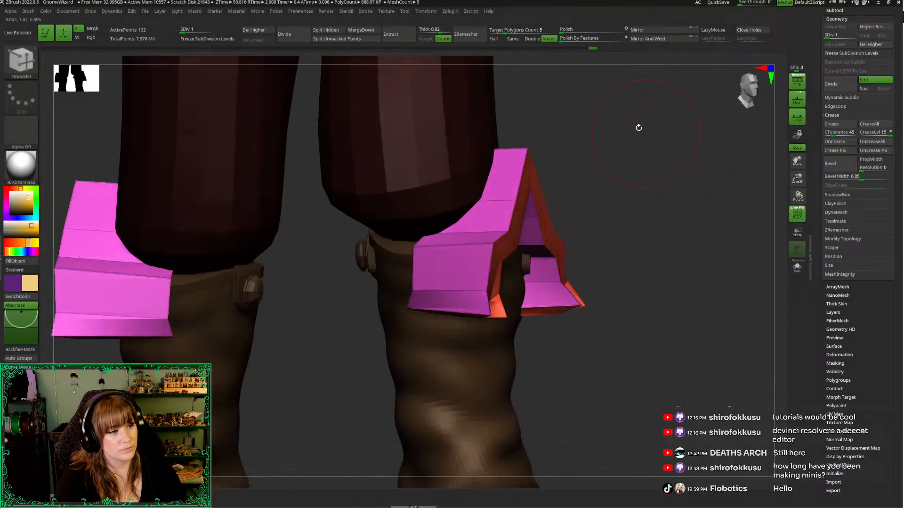
click(563, 40)
drag(678, 187, 677, 192)
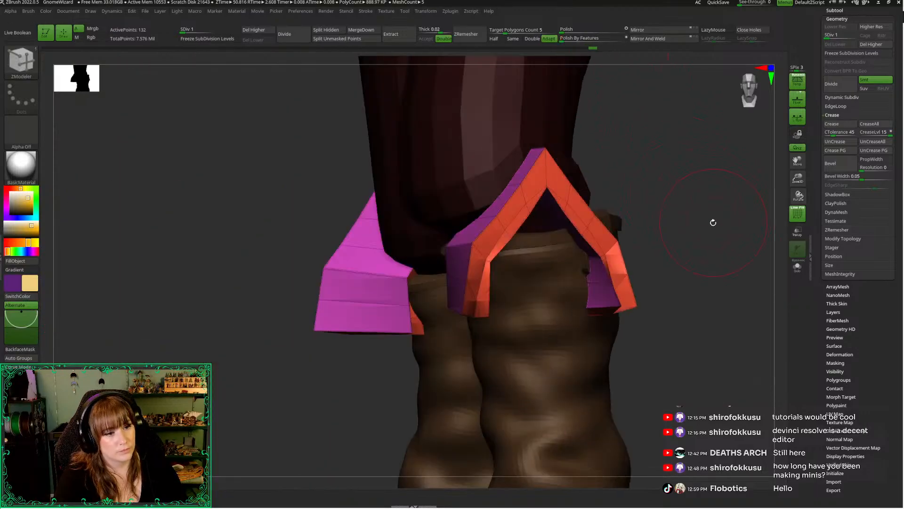
drag(713, 223, 674, 227)
key(ctrl+z)
drag(354, 309, 449, 292)
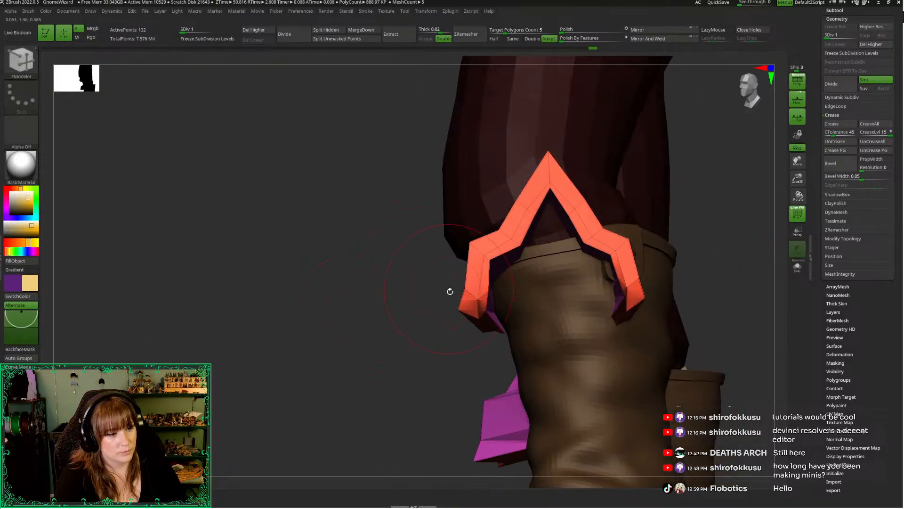
Reactivate the ZModeler brush and inspect the slit trim's edge loops with the robe in solo display
key(b)
key(z)
key(m)
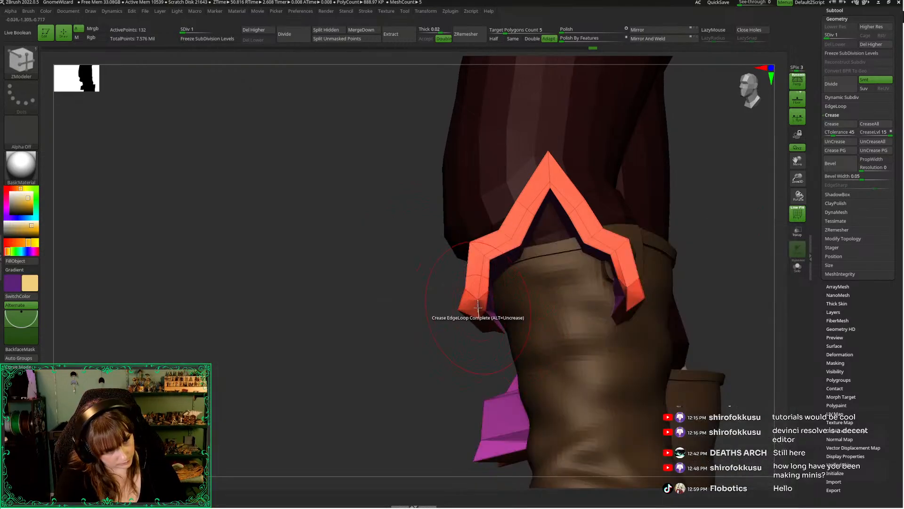
drag(735, 276, 689, 279)
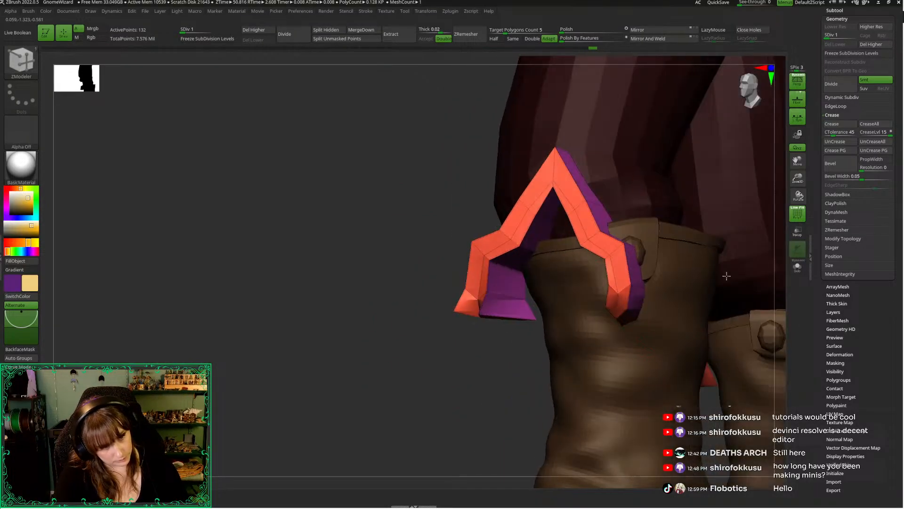
drag(554, 325, 503, 361)
drag(573, 362, 743, 194)
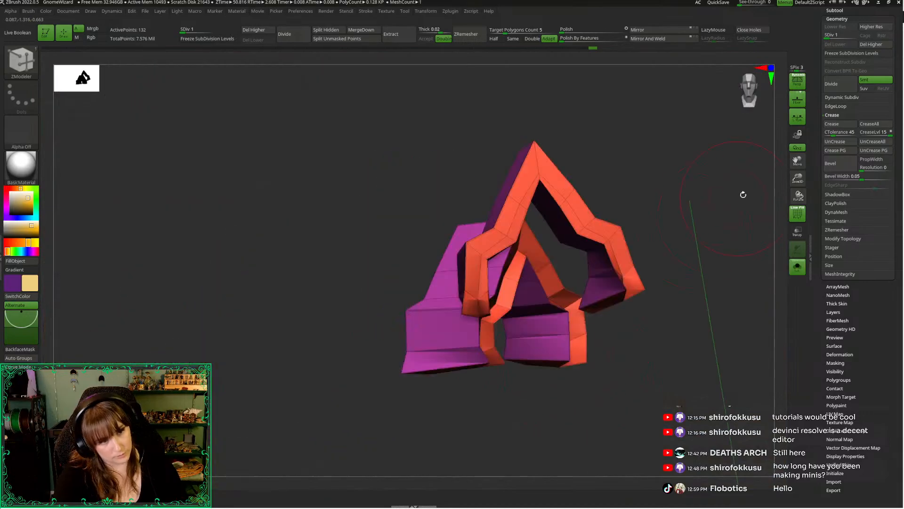
Try a stronger Polish By Features on the slit trim and preview it without PolyFrame
drag(573, 41, 587, 40)
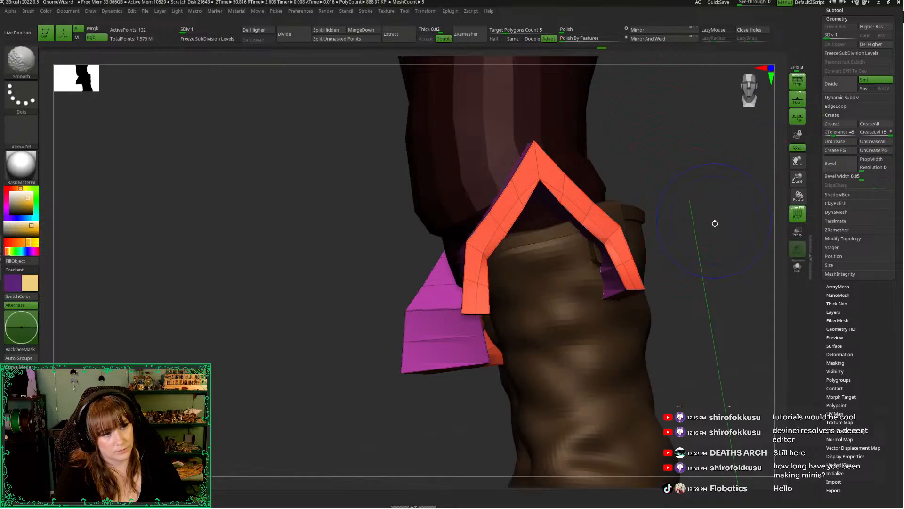
key(shift+f)
key(d)
key(shift+f)
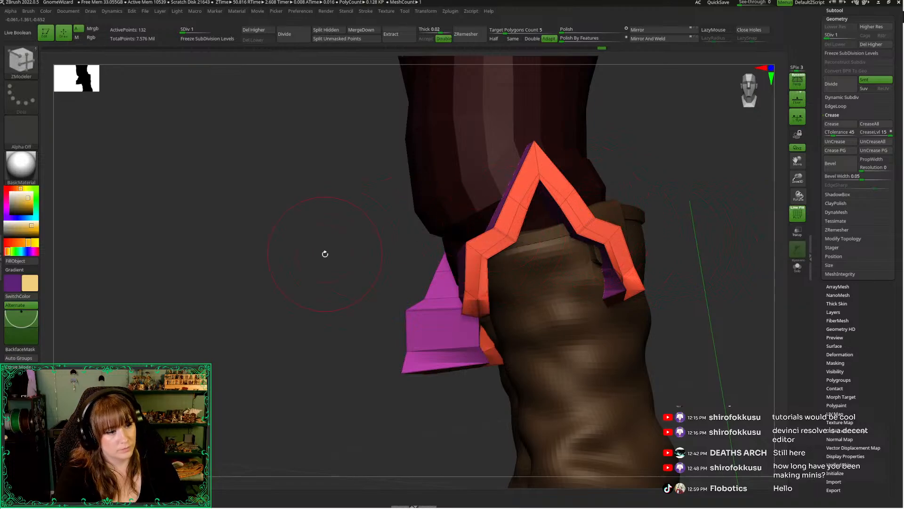
Examine the orange and purple trim of both hem slits from the back, sides and front against the boots
drag(325, 253, 340, 317)
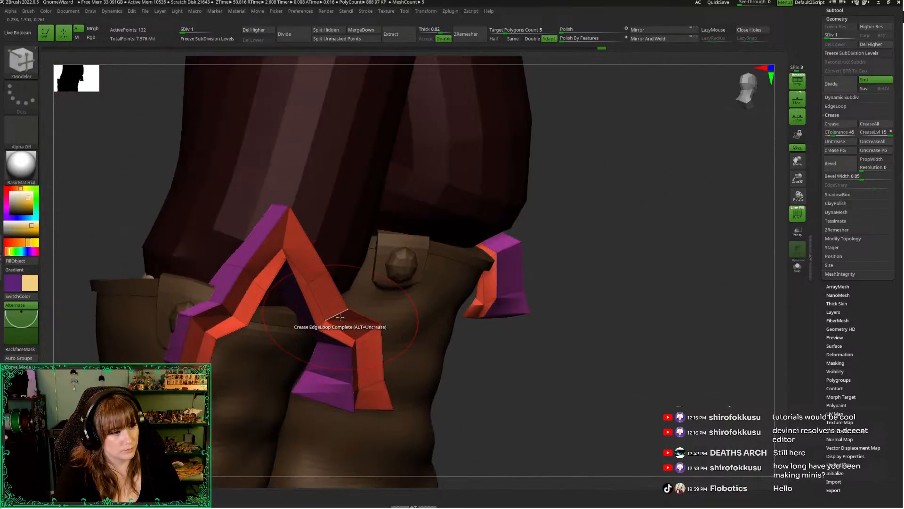
drag(543, 363, 492, 365)
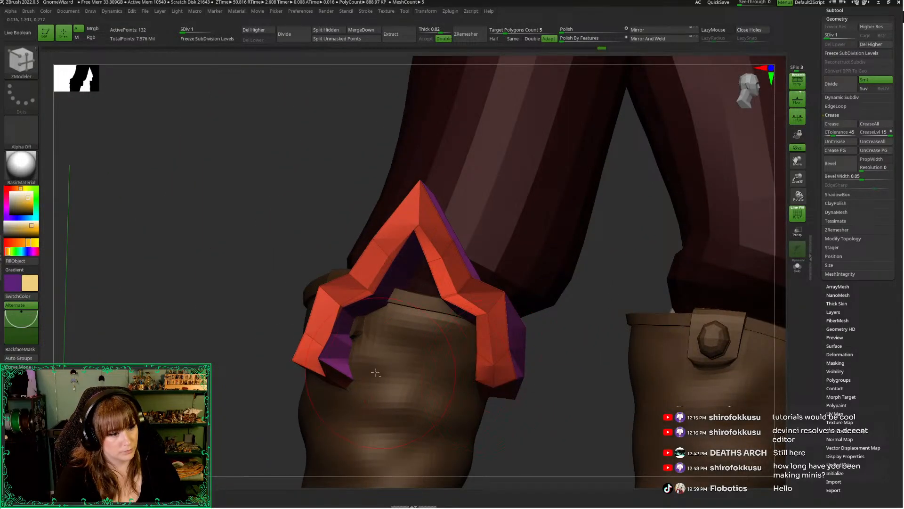
drag(207, 347, 301, 356)
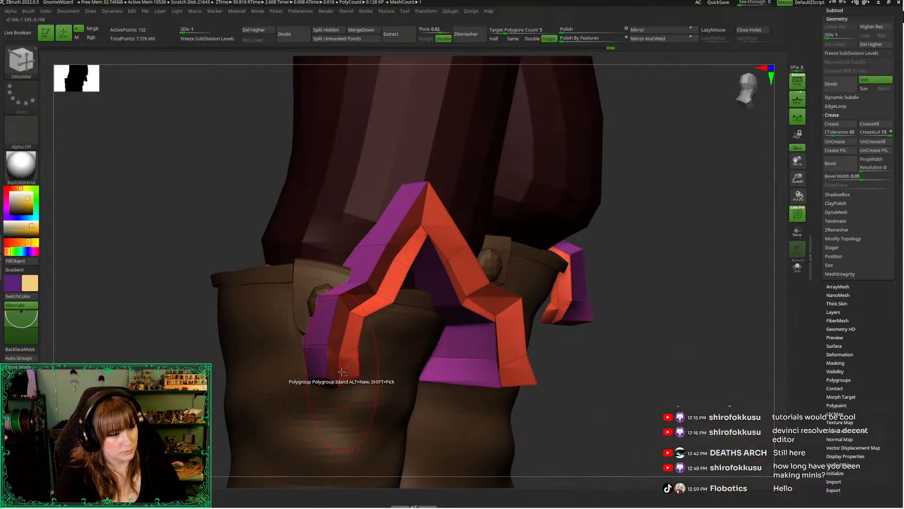
mouse_move(657, 338)
mouse_down()
mouse_move(642, 339)
mouse_move(677, 343)
mouse_move(616, 343)
mouse_move(657, 329)
mouse_up()
drag(234, 242, 128, 227)
drag(265, 260, 674, 292)
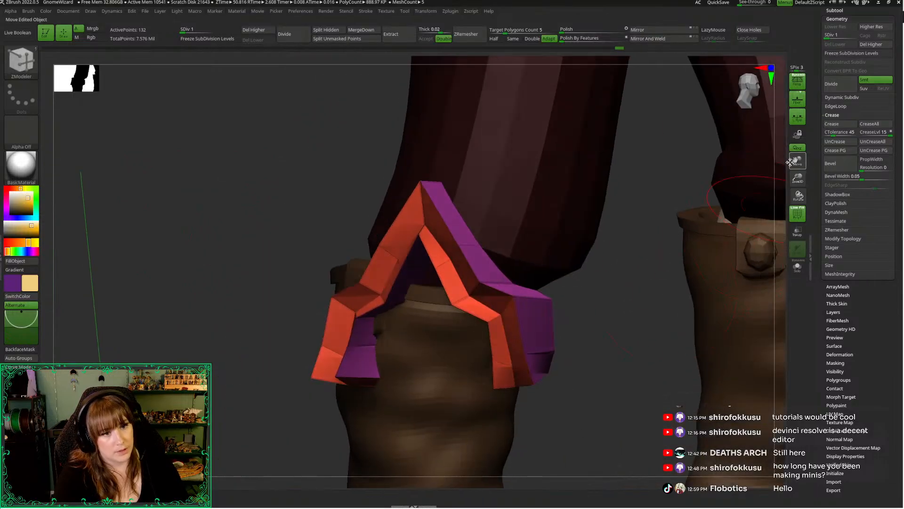
drag(798, 178, 796, 139)
alt+drag(738, 276, 734, 331)
drag(735, 331, 655, 330)
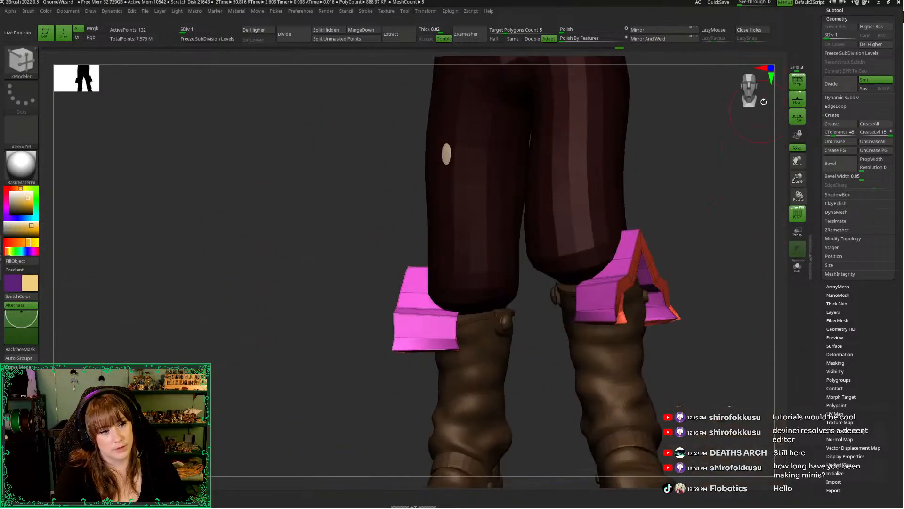
Apply Polish By Features to the isolated slit trim and check its shape from the front and side
click(753, 89)
alt+drag(764, 246, 698, 236)
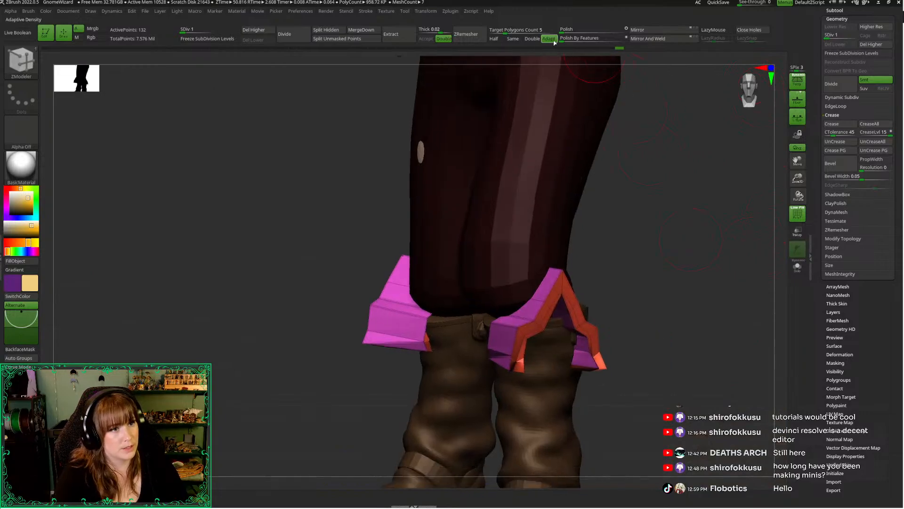
click(583, 40)
drag(697, 202, 678, 201)
drag(798, 179, 805, 198)
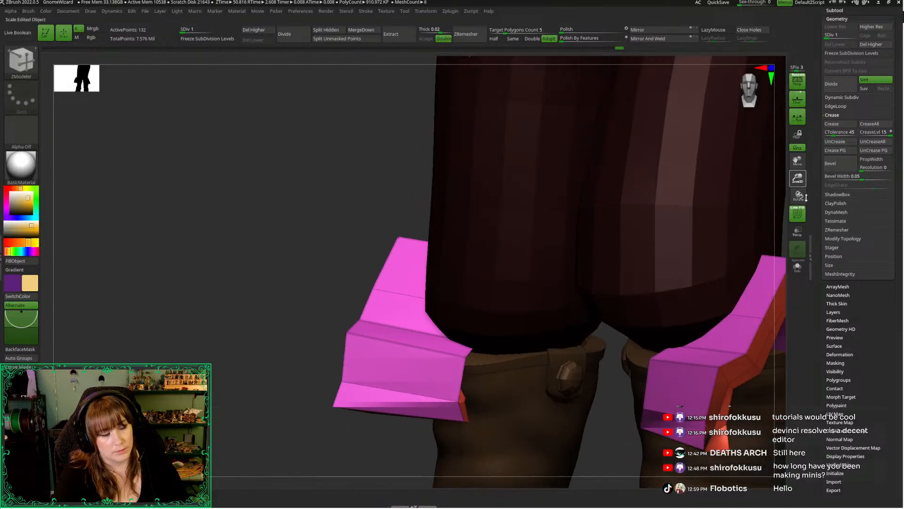
alt+drag(666, 333, 636, 221)
drag(749, 354, 660, 311)
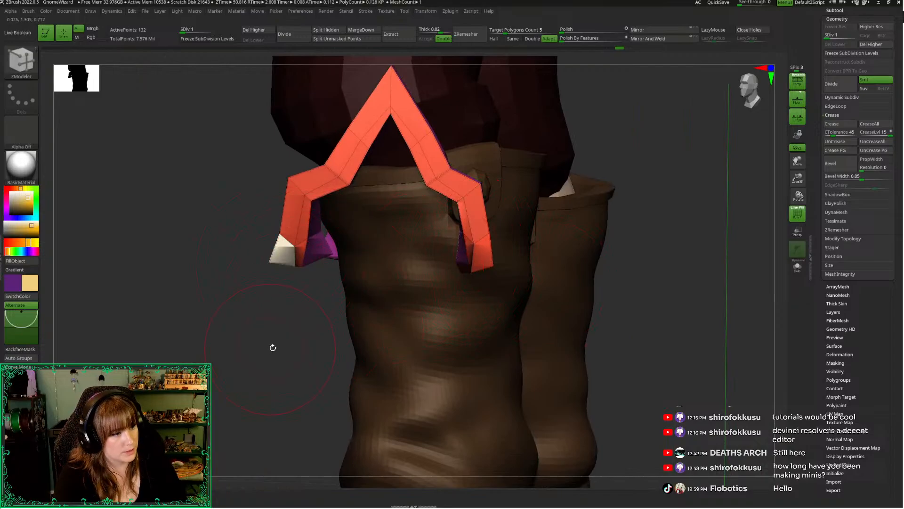
Examine the slit trim's lower ends against the boots and try Polish By Features on the trim again
mouse_move(273, 347)
mouse_down()
mouse_move(273, 301)
mouse_move(211, 269)
mouse_move(210, 238)
mouse_move(204, 305)
mouse_move(273, 295)
mouse_move(522, 312)
mouse_move(656, 283)
mouse_move(434, 268)
mouse_up()
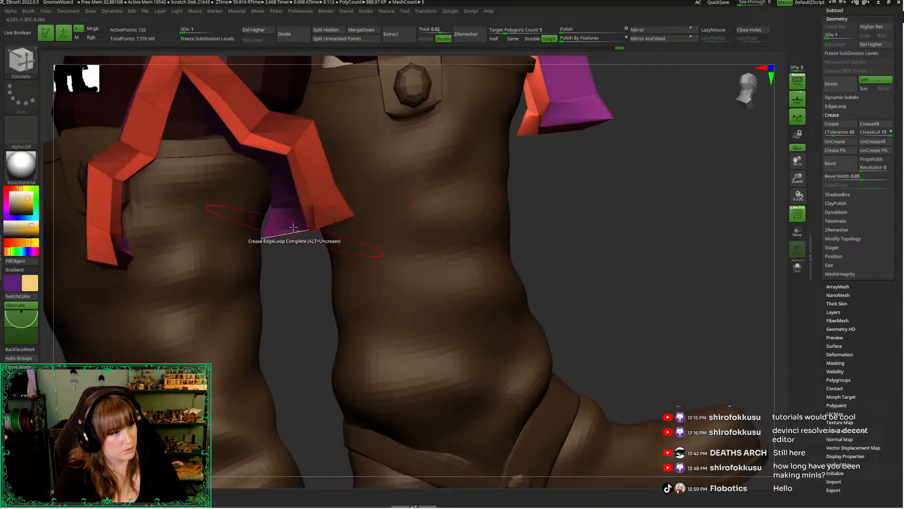
mouse_move(316, 330)
mouse_down()
mouse_move(285, 338)
mouse_move(303, 337)
mouse_up()
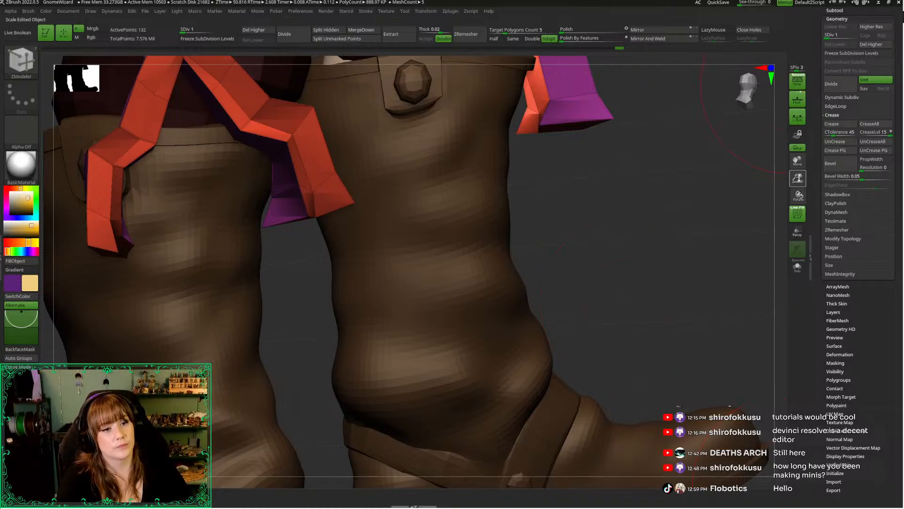
drag(798, 179, 790, 152)
drag(734, 207, 699, 141)
alt+drag(725, 269, 644, 363)
click(563, 42)
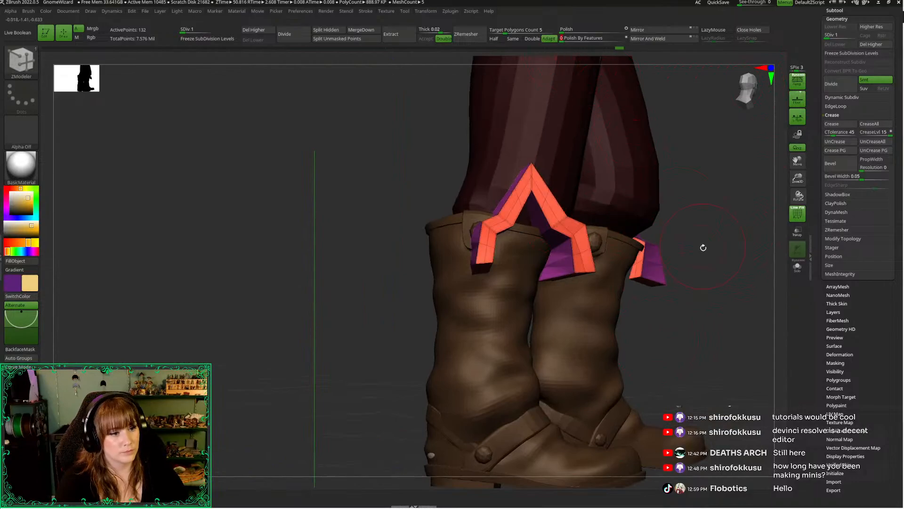
drag(702, 246, 733, 301)
Turn off PolyFrame and show the complete robe in solo display to view its hem
key(shift+f)
key(alt+s)
ctrl+shift+click(713, 311)
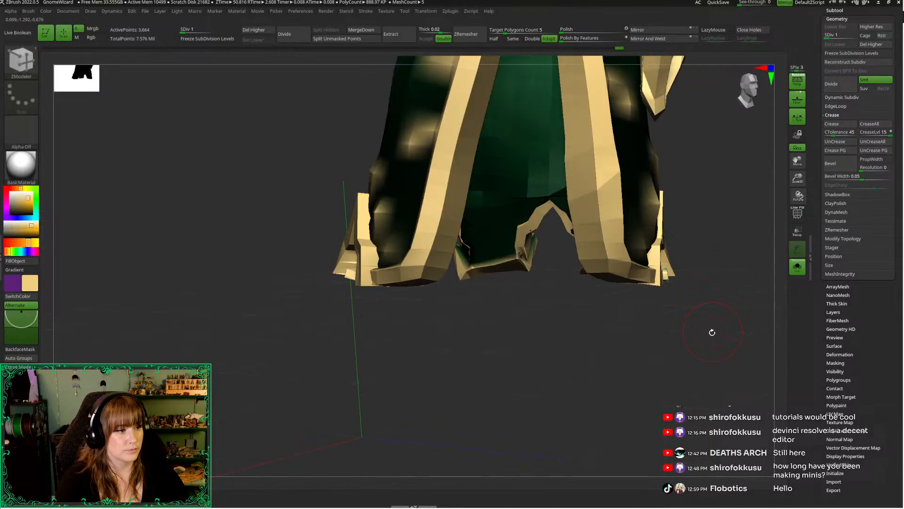
mouse_move(710, 331)
mouse_down()
mouse_move(727, 335)
mouse_move(659, 333)
mouse_move(680, 343)
mouse_move(366, 396)
mouse_move(446, 394)
mouse_up()
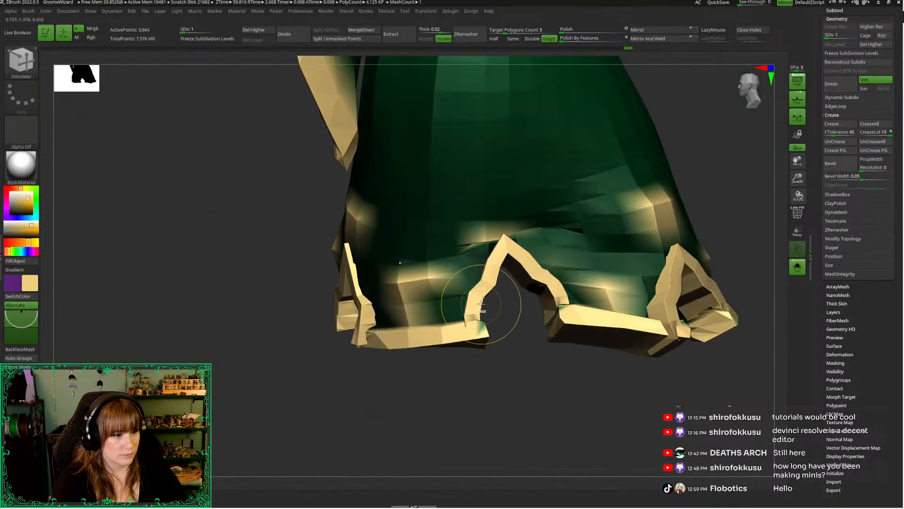
Check the robe's hem slits up to subdivision level 3, return to level 1, and view the whole robe
ctrl+shift+click(509, 371)
drag(519, 385, 549, 378)
key(d)
key(d)
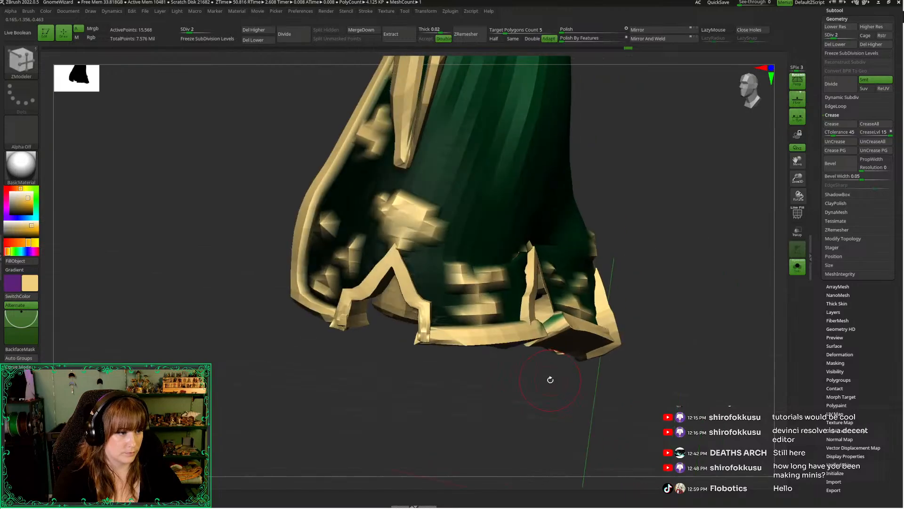
key(d)
drag(545, 410, 549, 395)
key(shift+d)
key(shift+d)
key(shift+d)
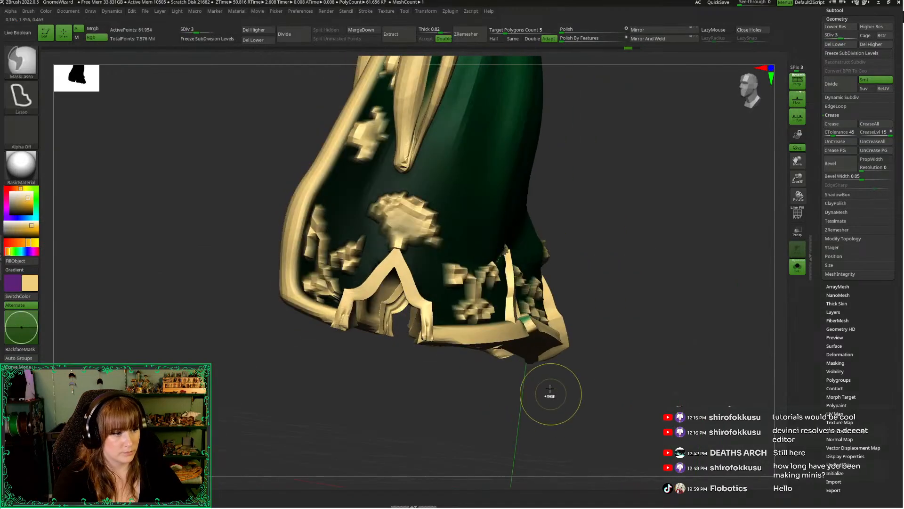
drag(797, 178, 794, 161)
alt+drag(645, 200, 683, 262)
drag(738, 98, 737, 95)
alt+drag(592, 178, 676, 179)
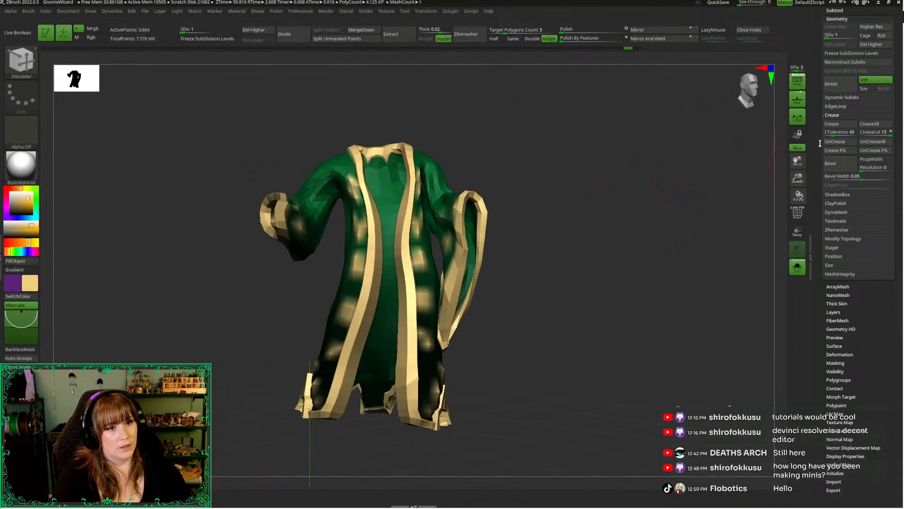
Copy the original robe from the UMesh_Extract7 tool and paste it below the wizard's Body subtool
drag(818, 136, 830, 236)
drag(798, 182, 794, 162)
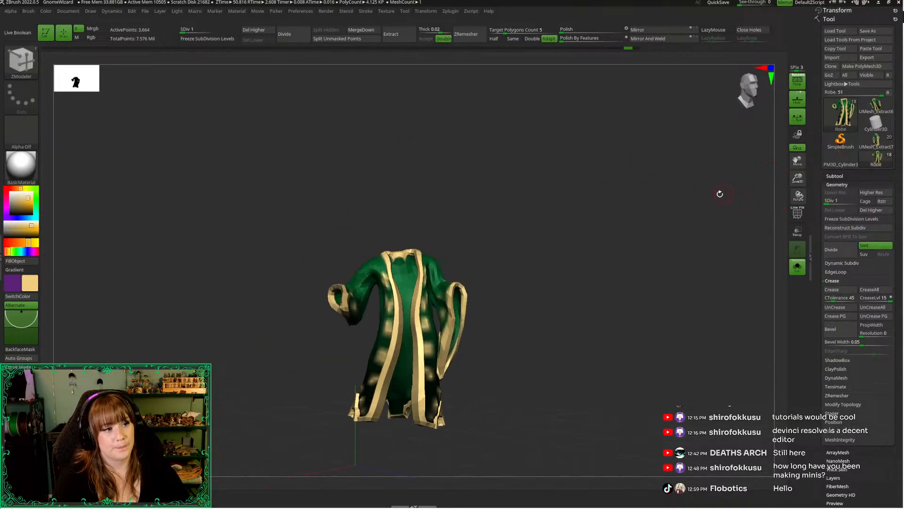
alt+drag(720, 194, 716, 157)
click(832, 176)
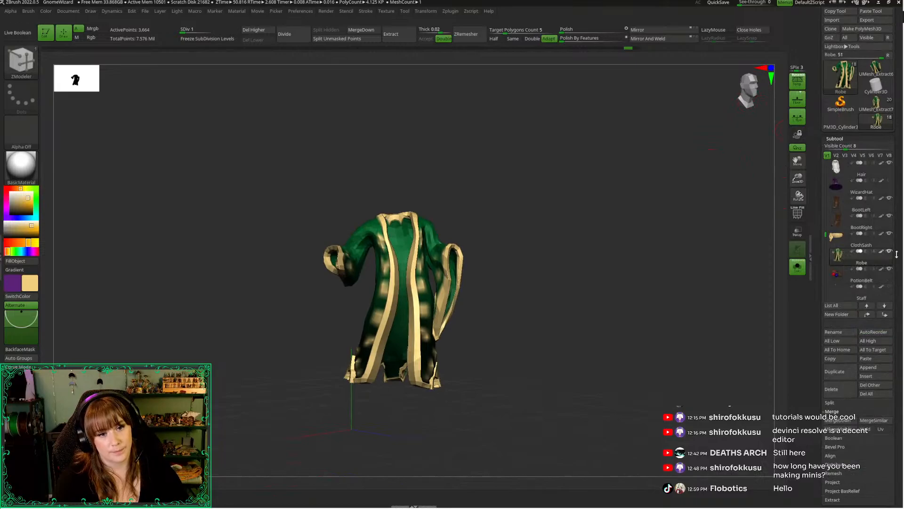
click(876, 103)
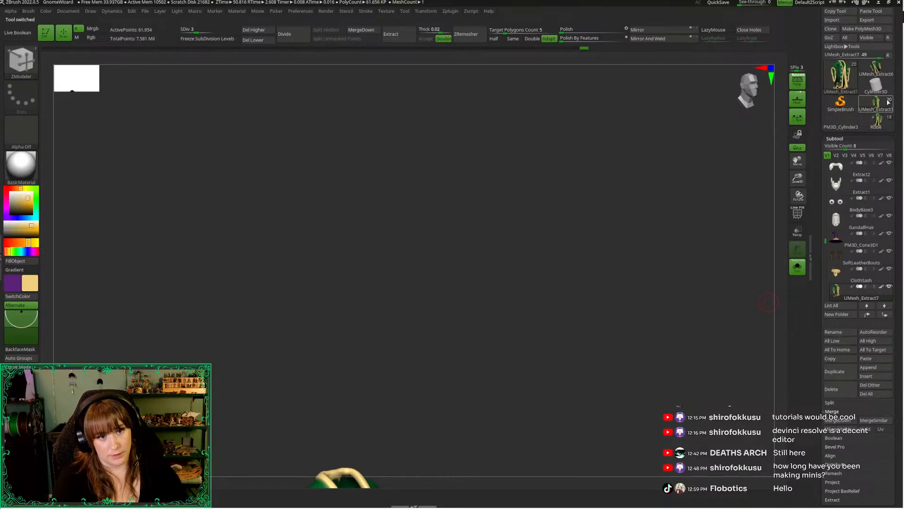
click(875, 122)
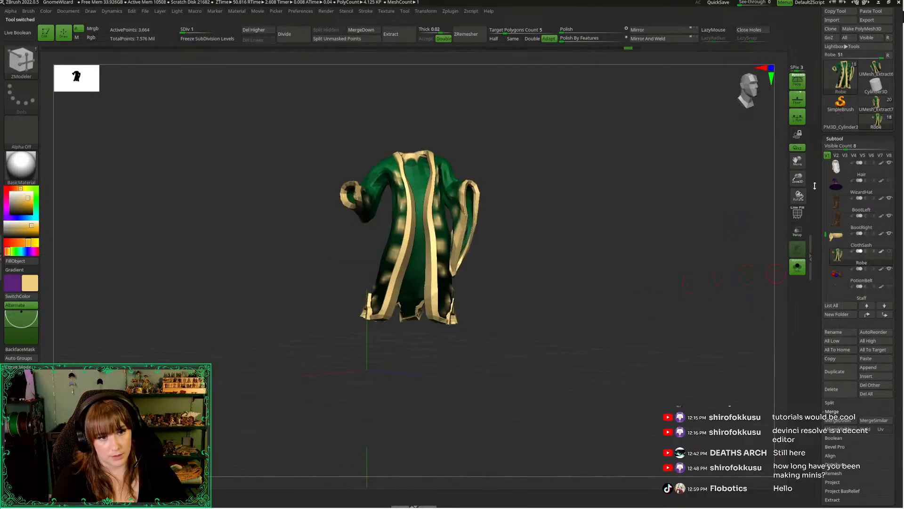
drag(825, 234, 827, 165)
click(840, 168)
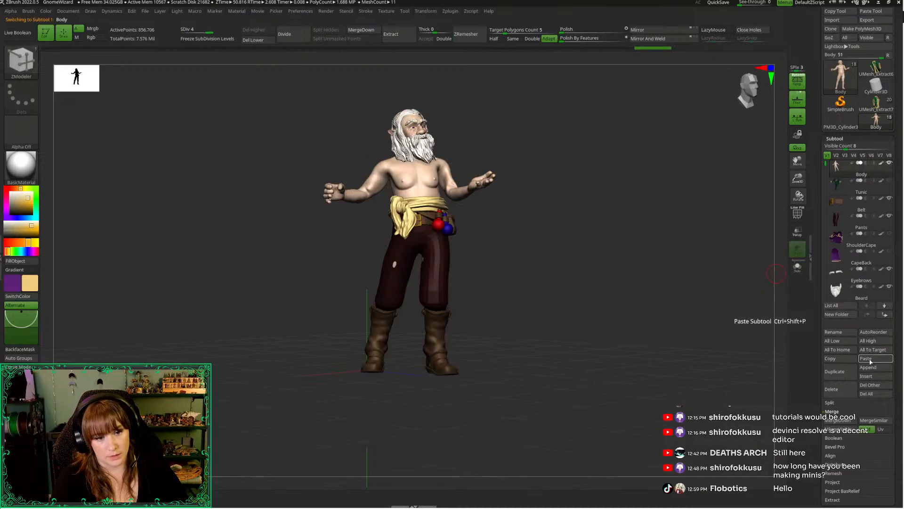
click(871, 359)
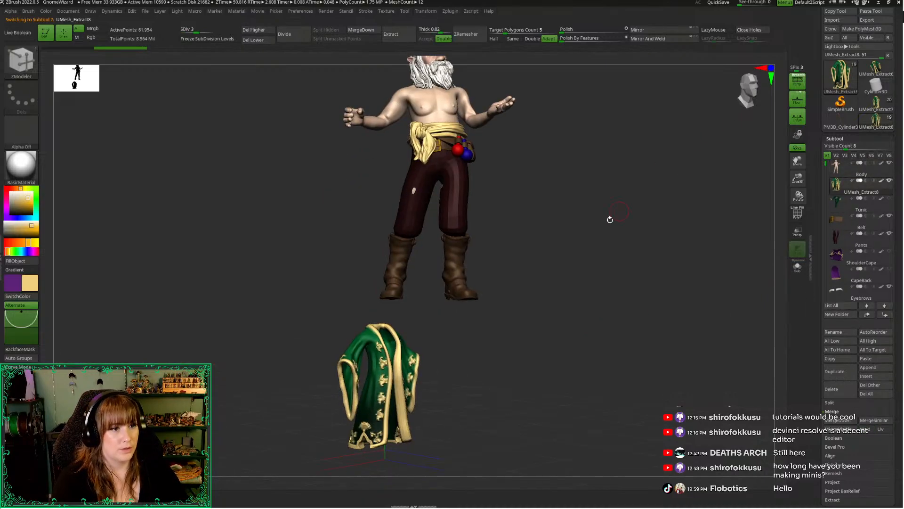
Move the pasted original robe up to the wizard's torso and compare it from the side and back
key(w)
drag(385, 418, 385, 161)
alt+drag(624, 252, 648, 376)
drag(655, 360, 680, 324)
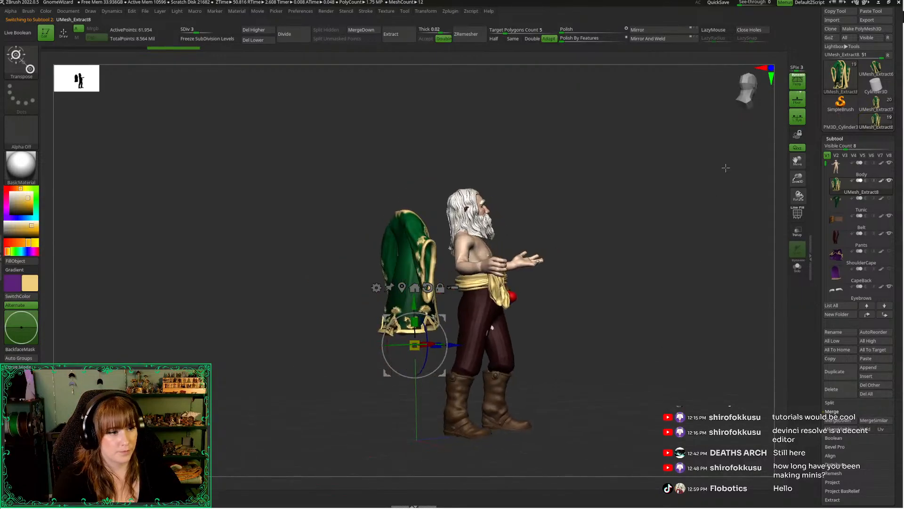
drag(714, 143, 728, 139)
drag(570, 297, 656, 239)
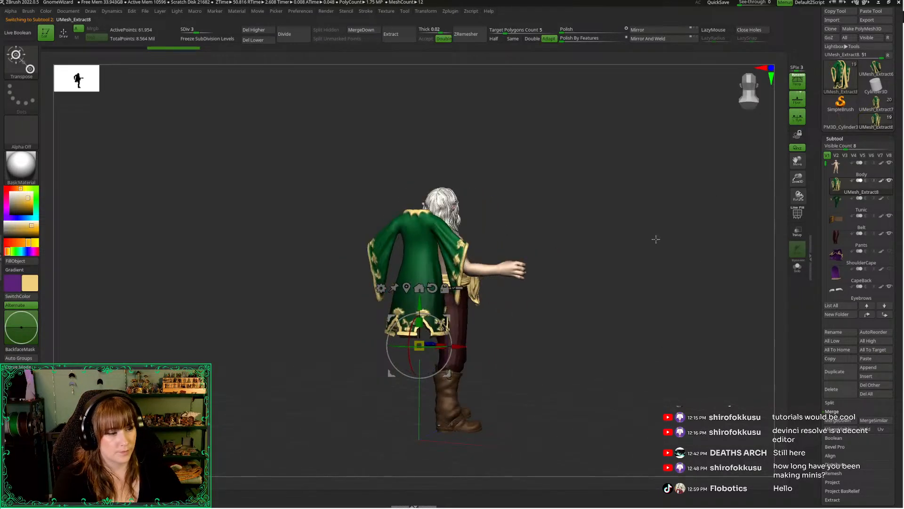
click(755, 81)
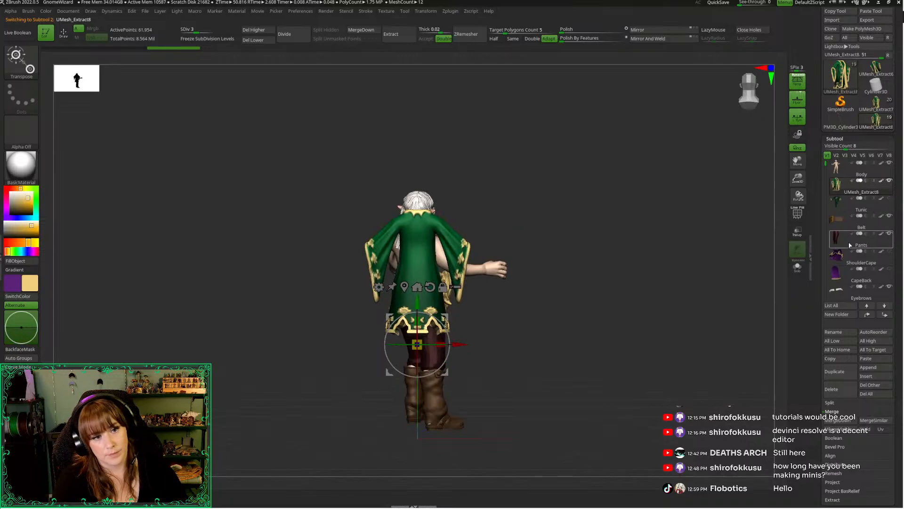
Delete the pasted original robe and reselect the wizard's posed Robe subtool
click(838, 391)
click(769, 410)
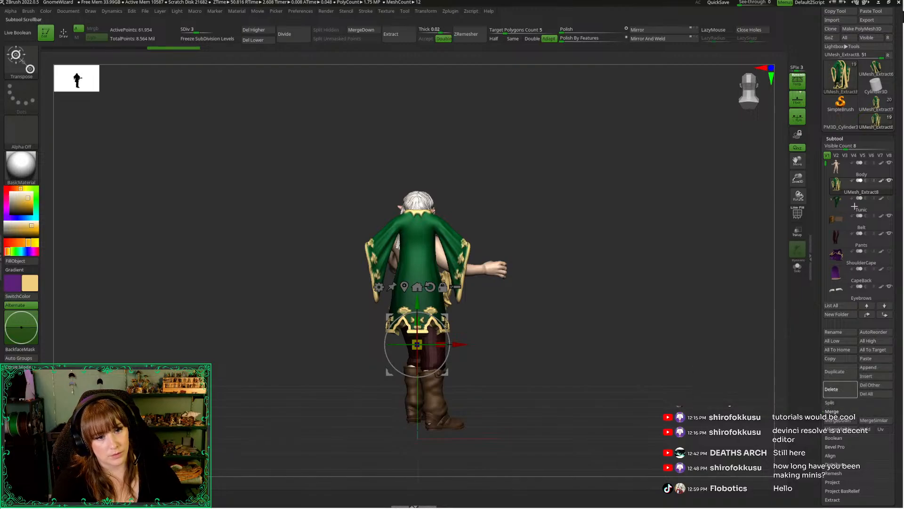
drag(829, 230, 830, 240)
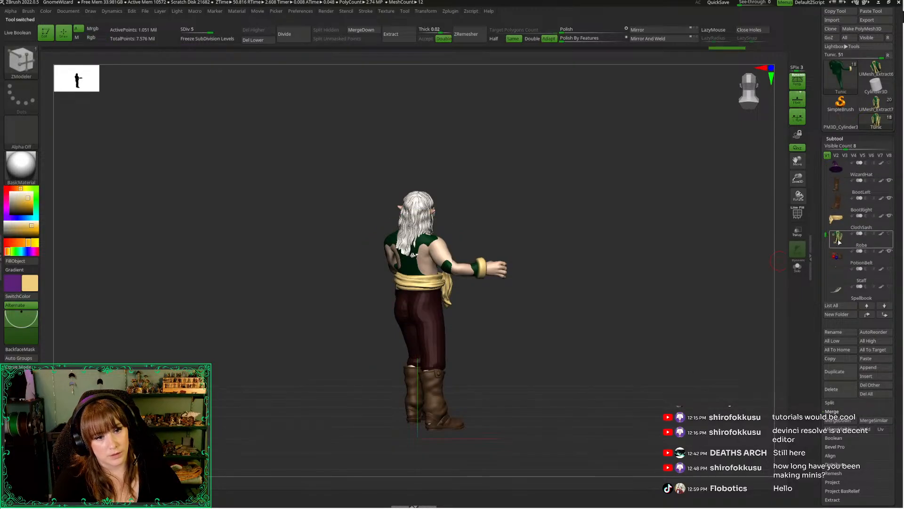
click(838, 239)
Roll the Robe subtool's undo history back to an early state
drag(664, 230, 750, 100)
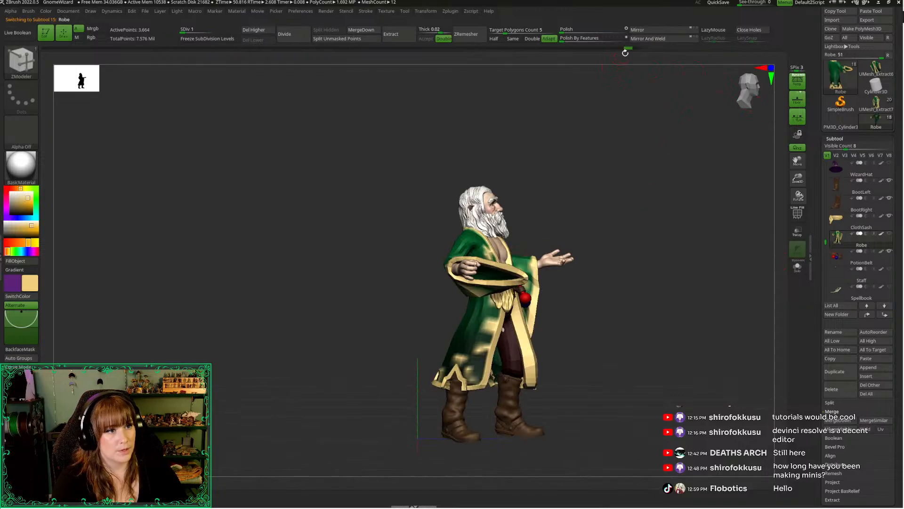
mouse_move(627, 51)
mouse_down()
mouse_move(414, 52)
mouse_move(187, 73)
mouse_move(164, 52)
mouse_move(52, 59)
mouse_move(79, 57)
mouse_up()
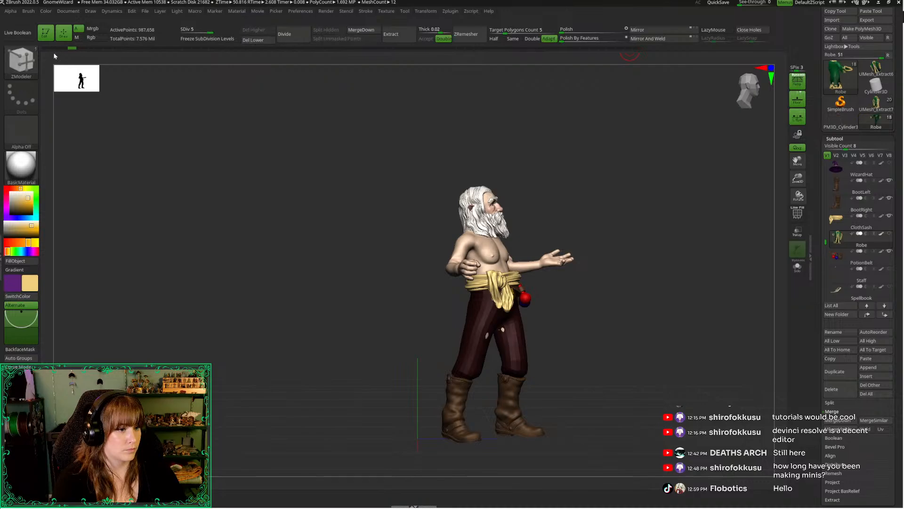
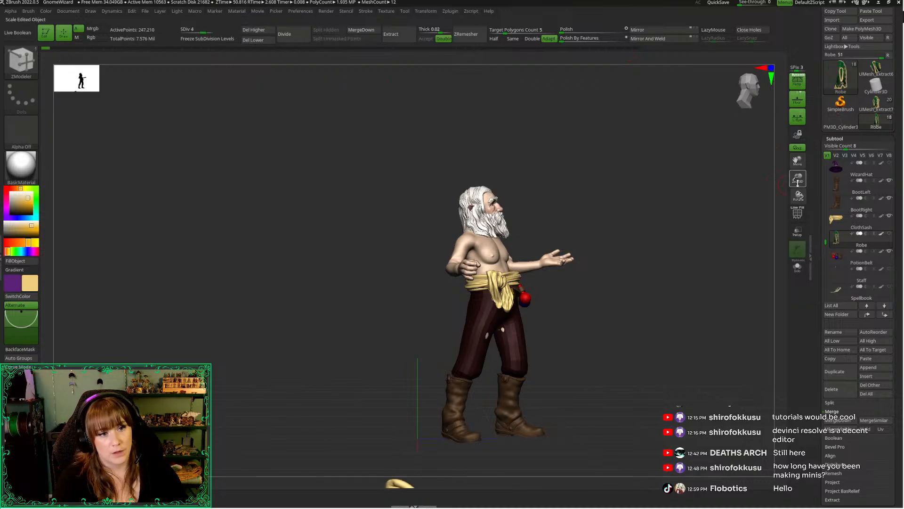
Bring the detached Robe subtool into view and lower it to subdivision level 1
drag(798, 183, 741, 190)
alt+drag(673, 361, 629, 115)
key(w)
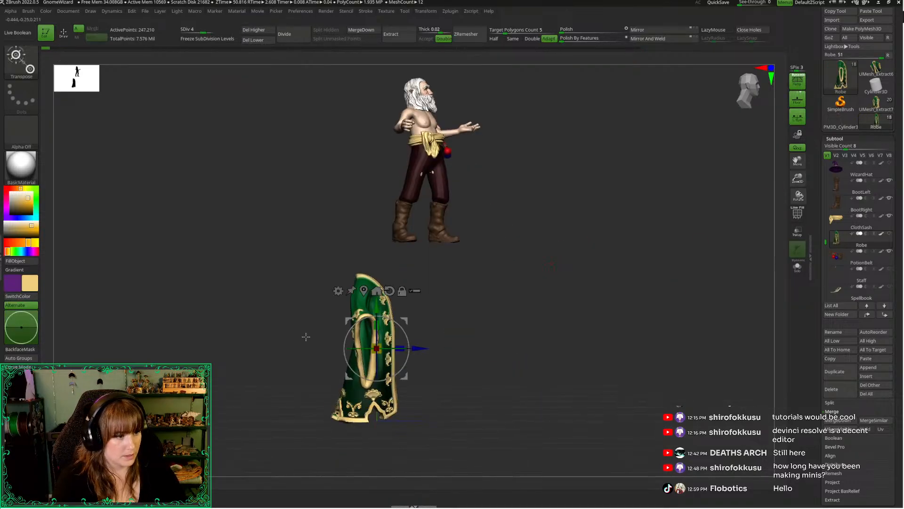
alt+drag(306, 336, 330, 350)
key(shift+d)
key(shift+d)
key(shift+d)
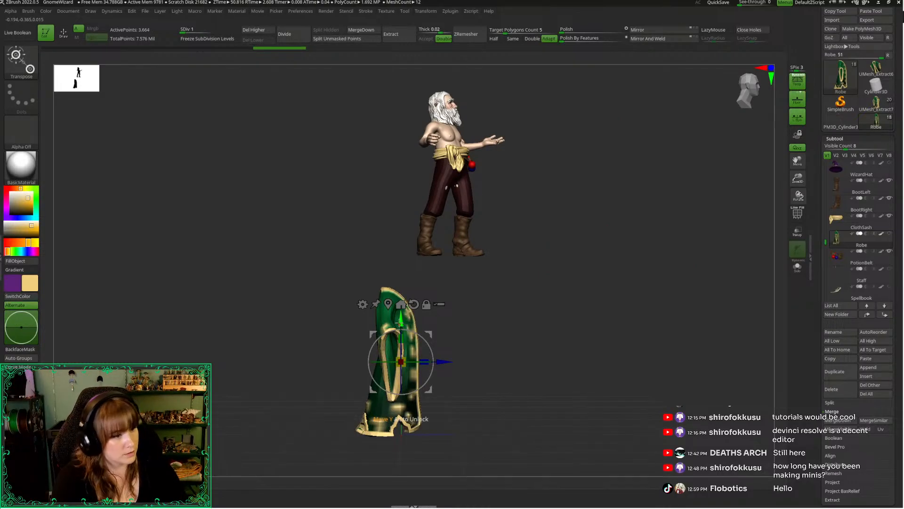
Move the robe up and forward onto the wizard's torso, adjusting its scale to fit the body
drag(400, 323, 400, 127)
alt+drag(563, 185, 551, 296)
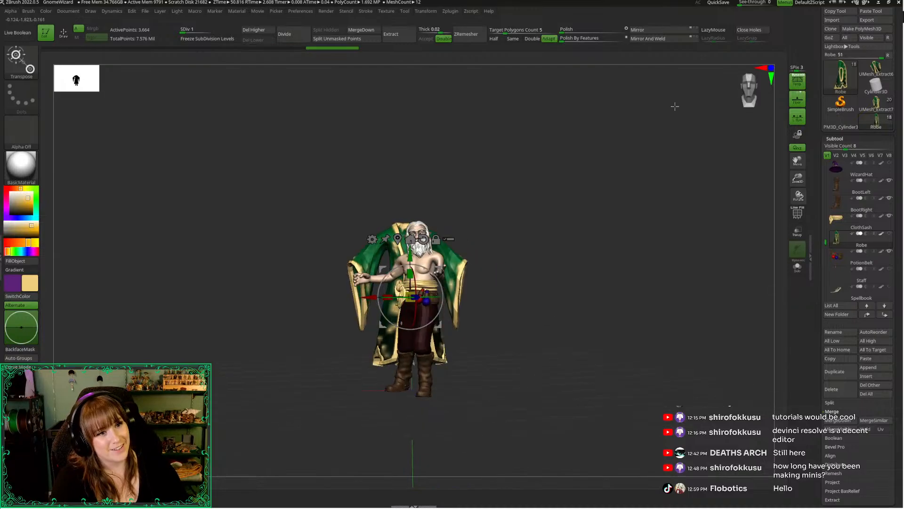
click(752, 100)
drag(797, 178, 797, 200)
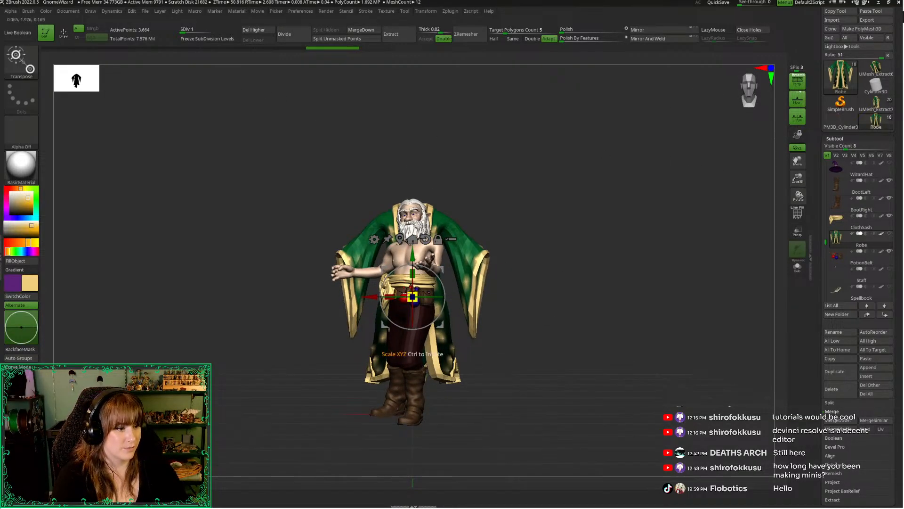
drag(409, 293, 407, 310)
drag(500, 293, 591, 285)
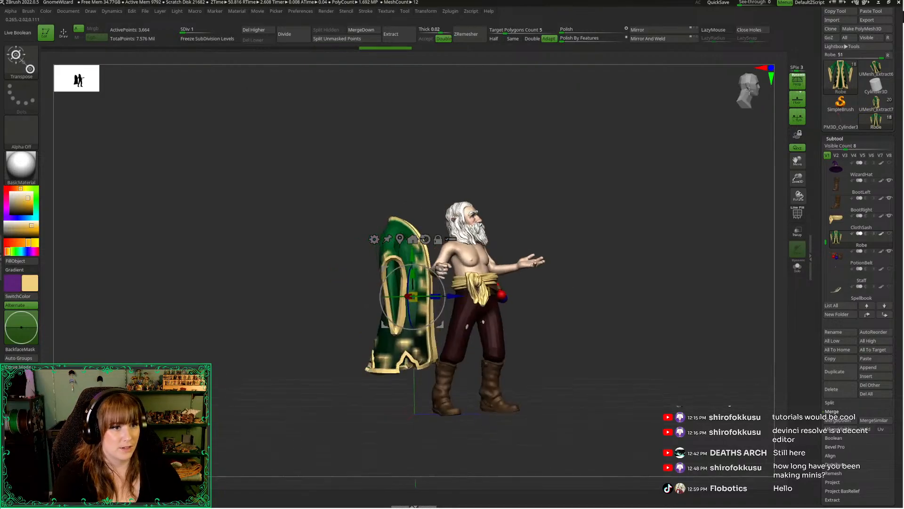
drag(451, 295, 516, 295)
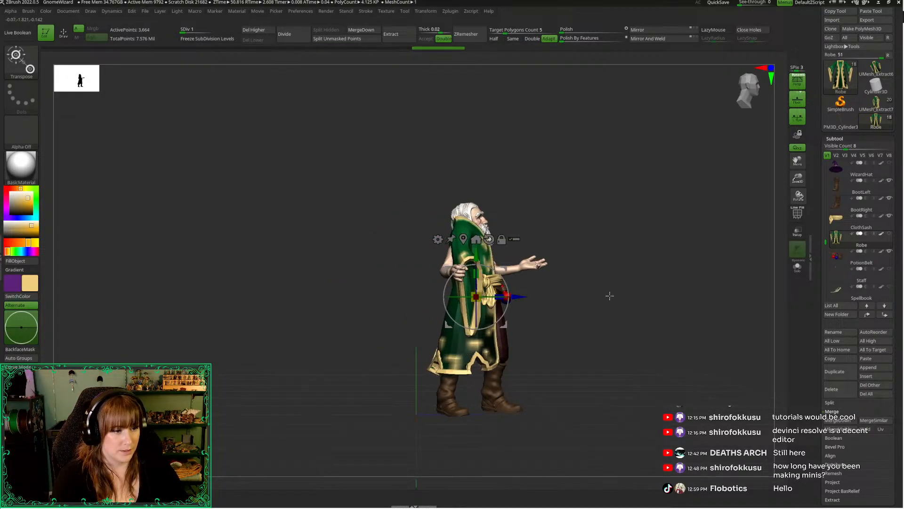
drag(610, 295, 568, 323)
drag(476, 297, 476, 283)
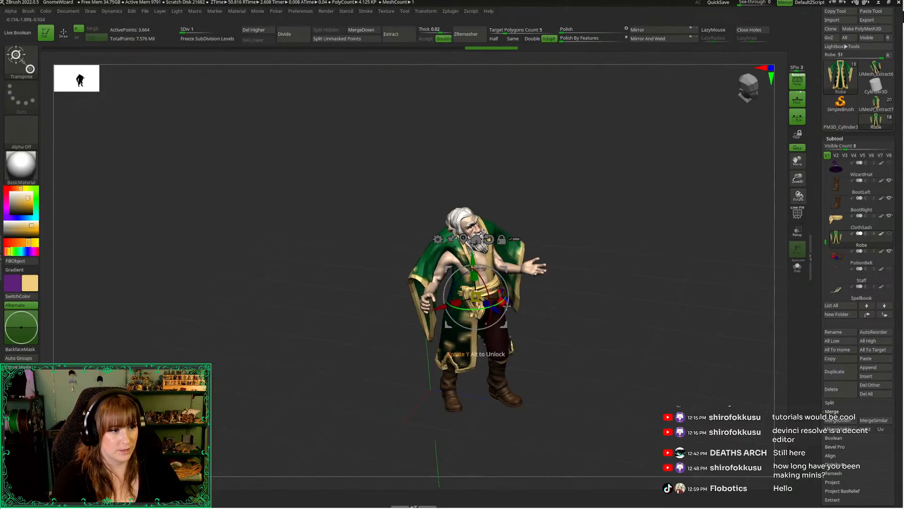
Rotate and nudge the whole robe to follow the turn and lean of the wizard's torso
drag(669, 222, 621, 220)
drag(799, 182, 799, 208)
alt+drag(398, 269, 488, 278)
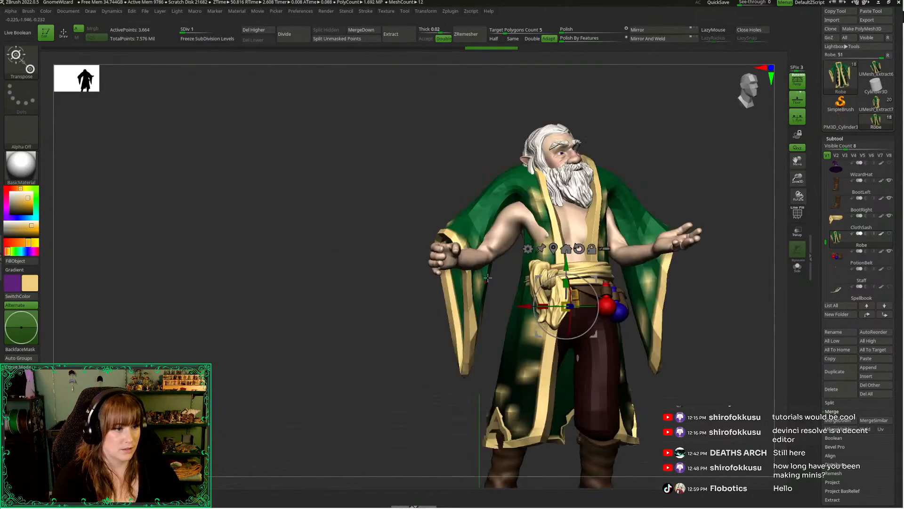
drag(566, 266, 567, 286)
drag(377, 298, 234, 320)
drag(462, 335, 461, 345)
drag(636, 360, 645, 169)
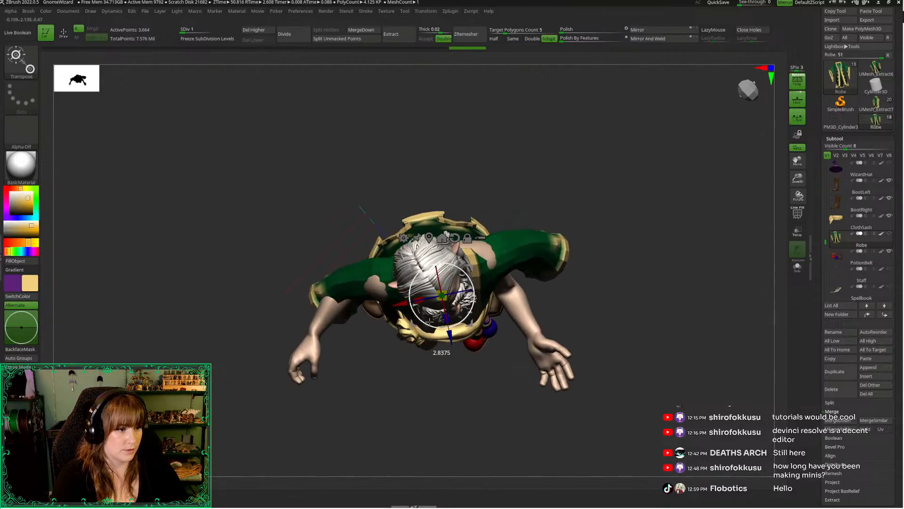
shift+drag(616, 325, 620, 226)
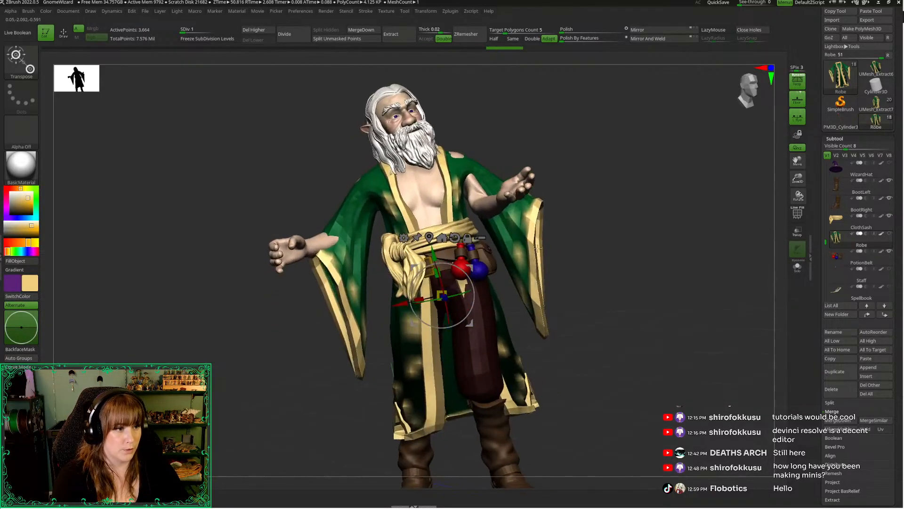
drag(430, 254, 430, 253)
mouse_move(602, 260)
mouse_down()
mouse_move(592, 256)
mouse_move(672, 264)
mouse_move(643, 283)
mouse_move(670, 275)
mouse_move(676, 260)
mouse_move(687, 283)
mouse_move(681, 270)
mouse_up()
Switch to the Move Topological brush and adjust the robe's fit around the wizard's back and shoulders
key(q)
key(b)
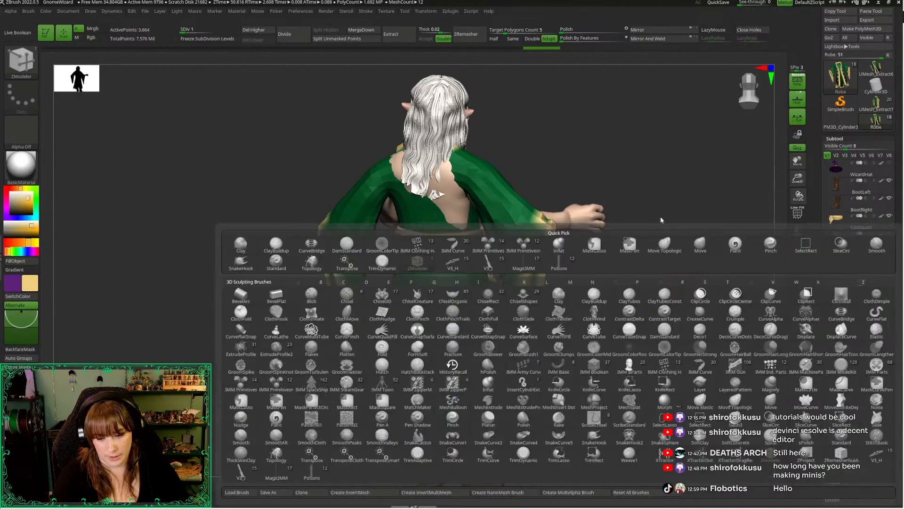
key(space)
drag(656, 153, 688, 163)
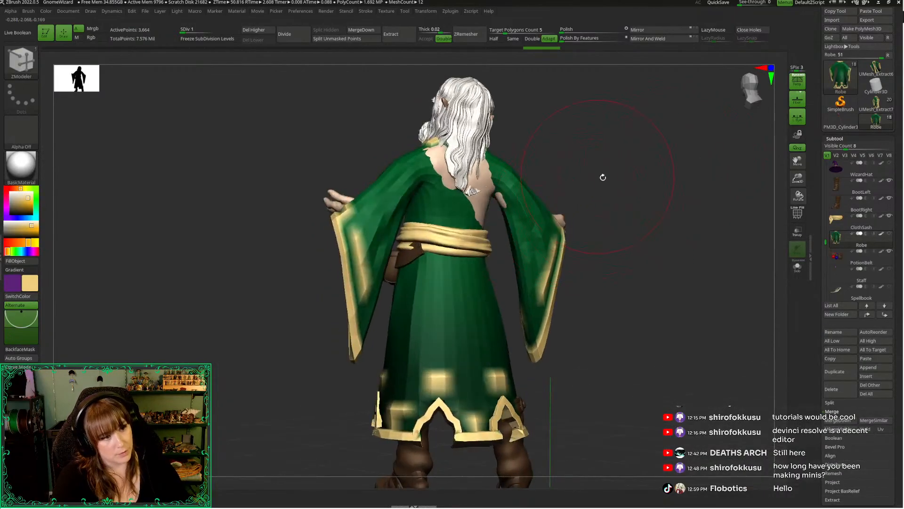
mouse_move(602, 177)
mouse_down()
mouse_move(498, 233)
mouse_move(557, 166)
mouse_move(484, 182)
mouse_up()
key(b)
key(m)
key(t)
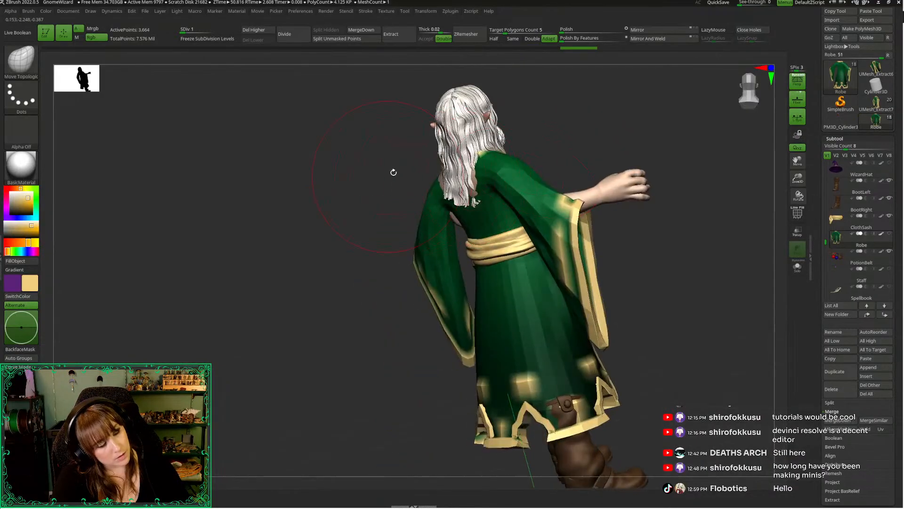
mouse_move(394, 173)
mouse_down()
mouse_move(606, 129)
mouse_move(531, 155)
mouse_move(578, 411)
mouse_move(523, 296)
mouse_up()
key(space)
Isolate the robe, mask all but the wizard's right sleeve, and place the transform pivot at that shoulder
key(alt+s)
key(ctrl+i)
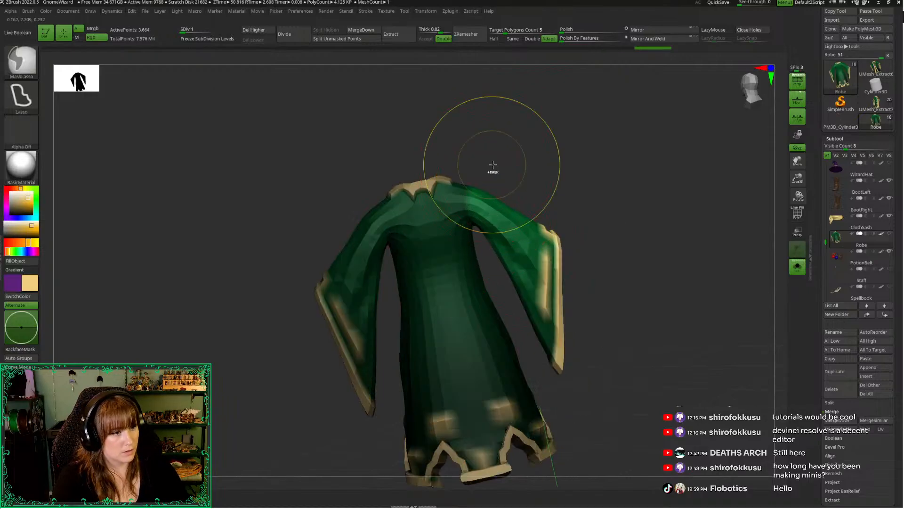
key(ctrl+i)
key(w)
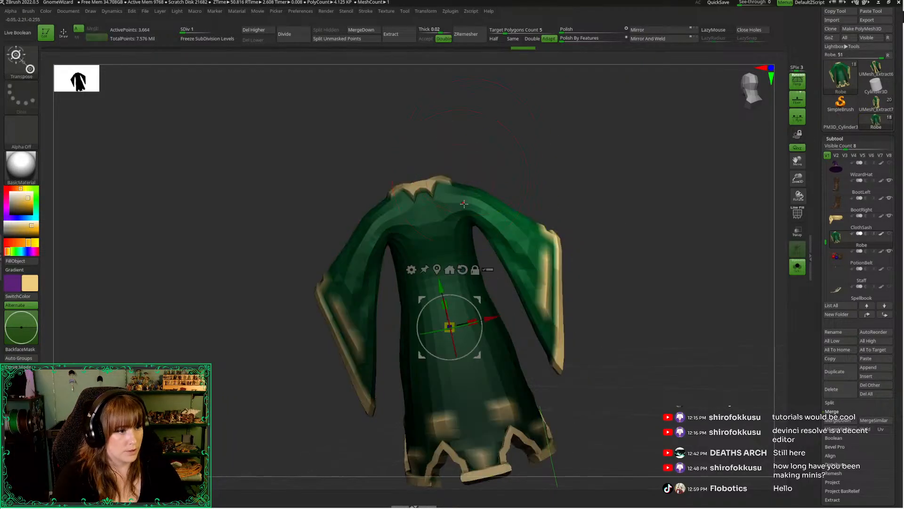
alt+click(463, 203)
drag(600, 162, 321, 273)
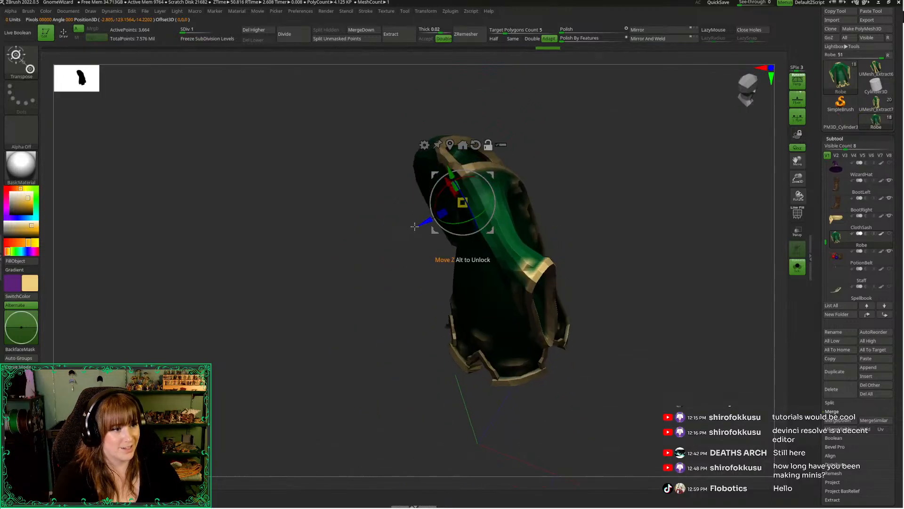
drag(440, 219, 427, 217)
key(alt+s)
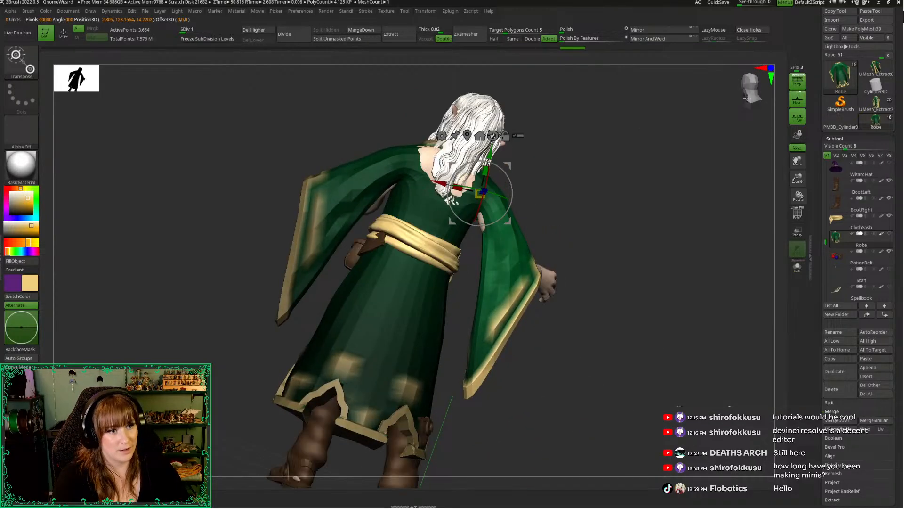
Rotate the unmasked right sleeve about the shoulder to line it up with the wizard's right arm
click(746, 98)
alt+drag(378, 178, 491, 275)
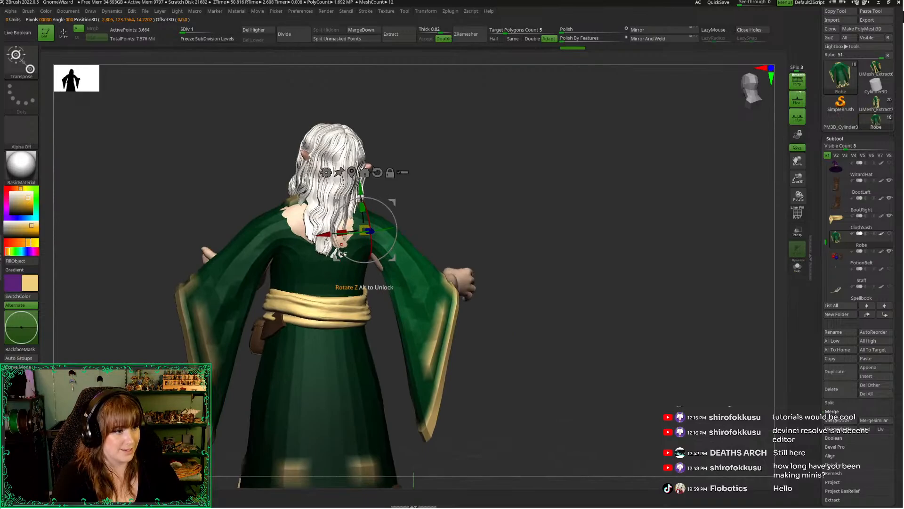
drag(342, 253, 339, 255)
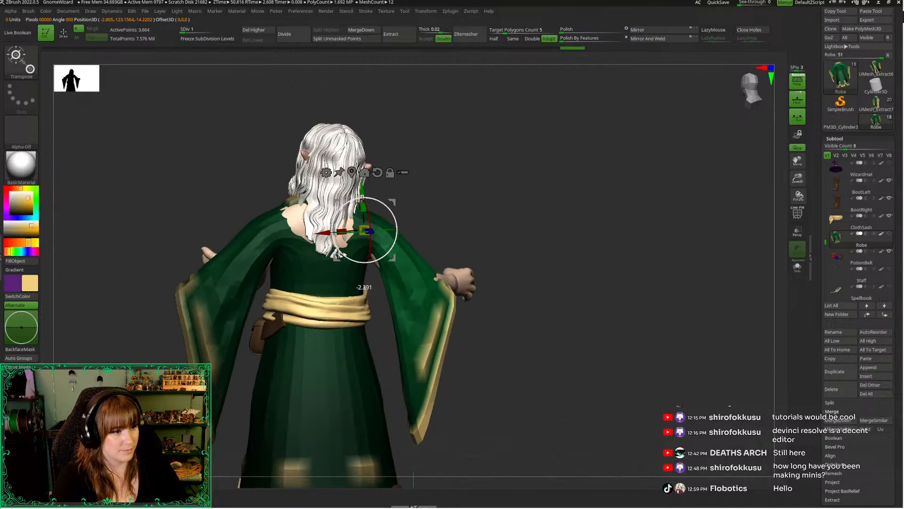
key(q)
mouse_move(465, 170)
alt+mouse_down()
mouse_move(550, 146)
mouse_move(523, 151)
alt+mouse_up()
key(w)
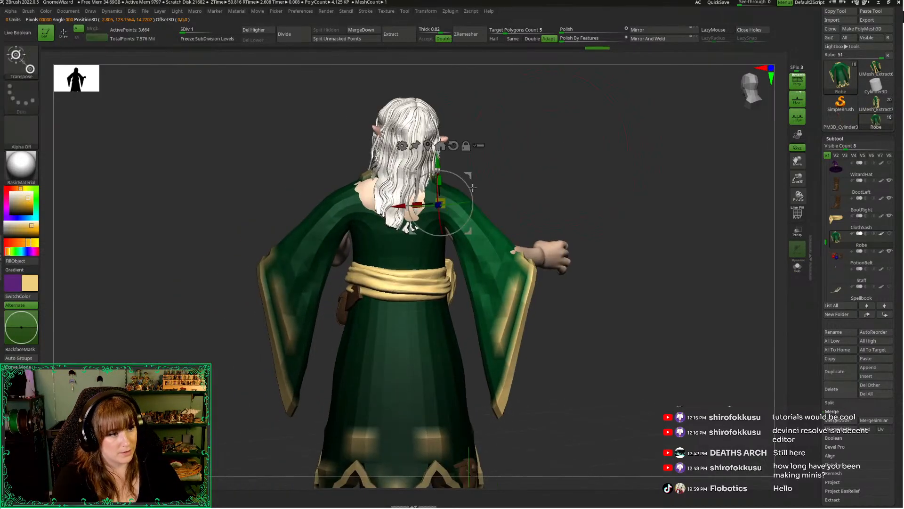
mouse_move(467, 176)
mouse_down()
mouse_move(523, 177)
mouse_move(505, 151)
mouse_move(366, 176)
mouse_move(345, 196)
mouse_move(370, 237)
mouse_move(363, 254)
mouse_move(442, 169)
mouse_move(648, 176)
mouse_move(543, 225)
mouse_up()
Pull the right sleeve outward over the forearm with the Move Topological brush
key(q)
key(space)
mouse_move(485, 301)
ctrl+mouse_down()
mouse_move(429, 143)
mouse_move(396, 252)
ctrl+mouse_up()
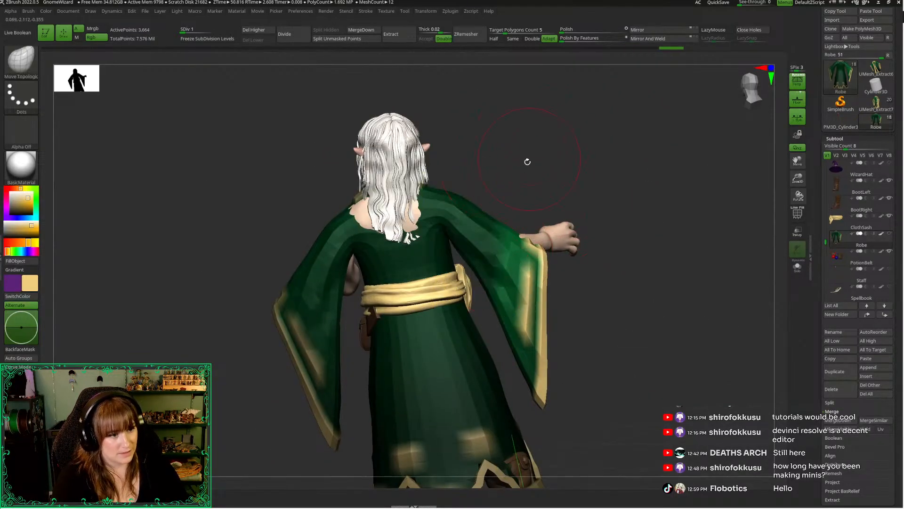
ctrl+click(527, 163)
Reposition the transform pivot along the right sleeve and rotate the sleeve to follow the bent arm
key(w)
mouse_move(504, 177)
mouse_down()
mouse_move(531, 161)
mouse_move(473, 171)
mouse_move(455, 195)
mouse_up()
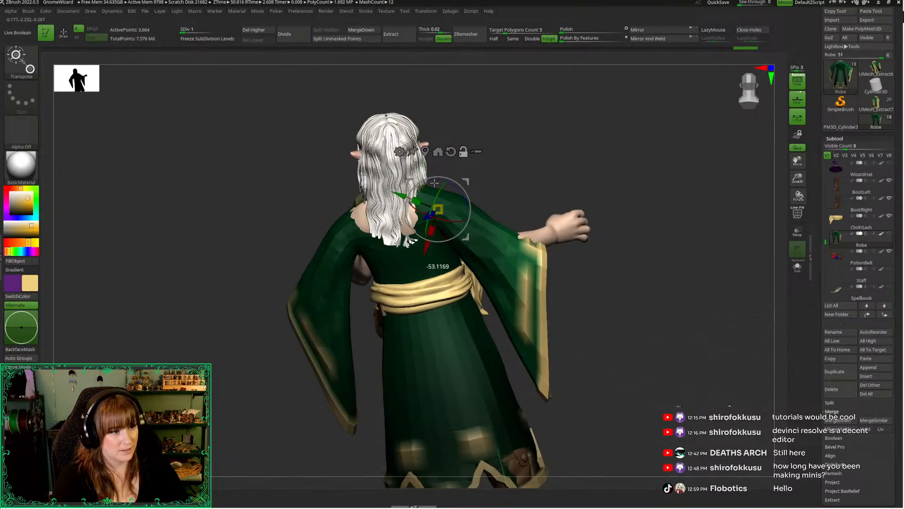
drag(478, 123, 575, 153)
drag(411, 200, 384, 233)
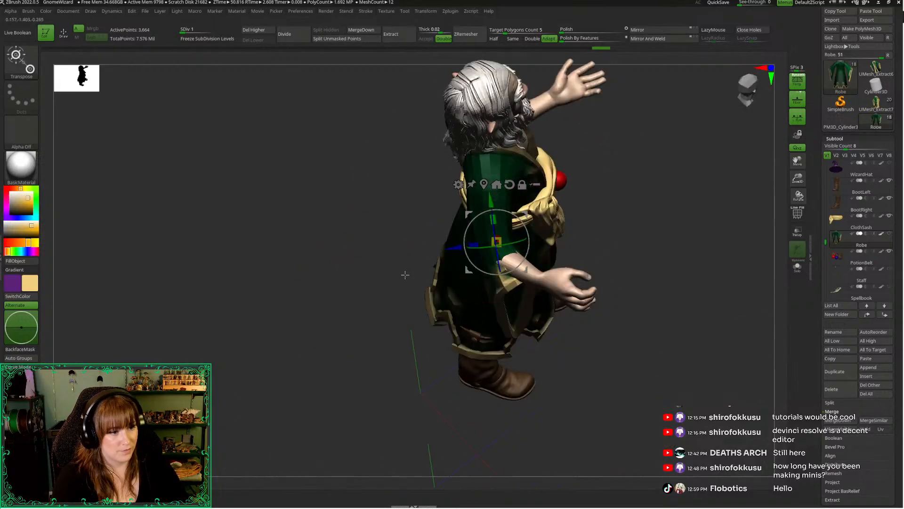
drag(405, 274, 490, 221)
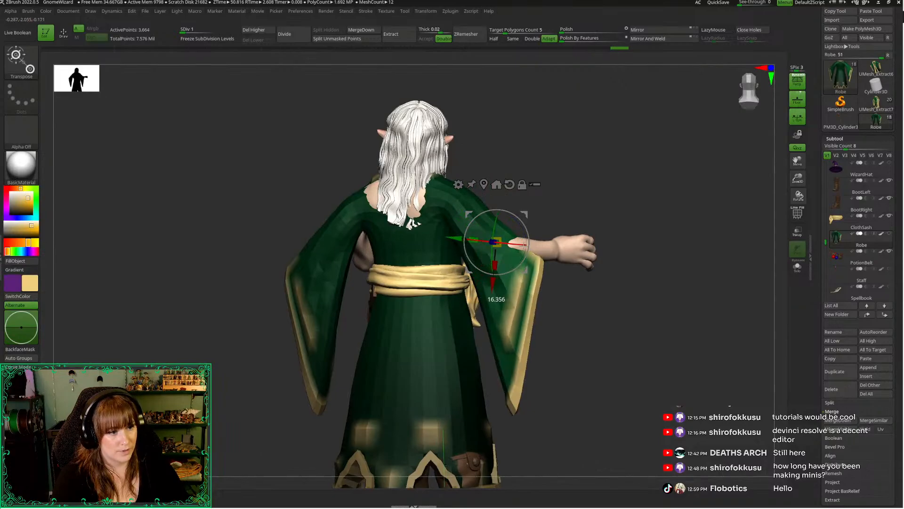
drag(525, 238, 521, 224)
Reshape the right sleeve from the front with Move Topological so its lower tip hangs down below the wrist
mouse_move(598, 182)
mouse_down()
mouse_move(433, 162)
mouse_move(418, 175)
mouse_up()
key(q)
alt+drag(678, 121, 736, 109)
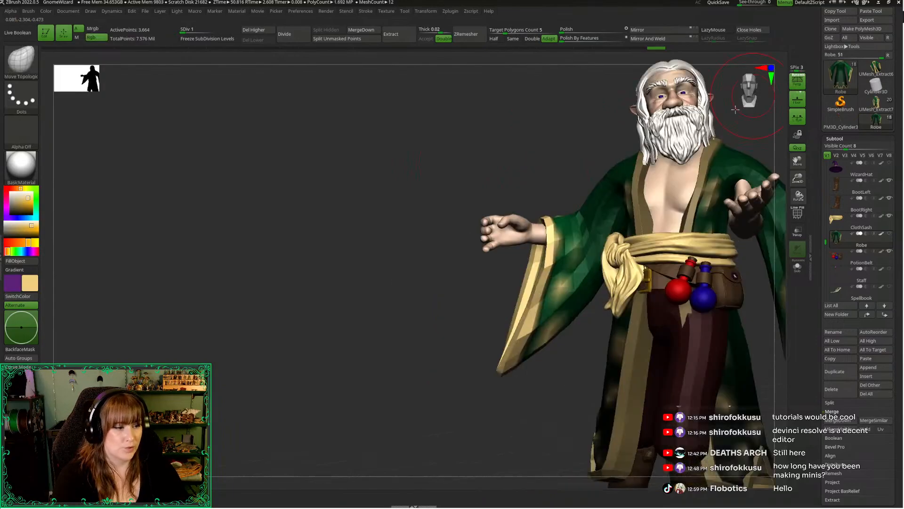
mouse_move(423, 197)
alt+mouse_down()
mouse_move(342, 232)
mouse_move(343, 244)
alt+mouse_up()
right_click(343, 245)
alt+drag(364, 438, 367, 335)
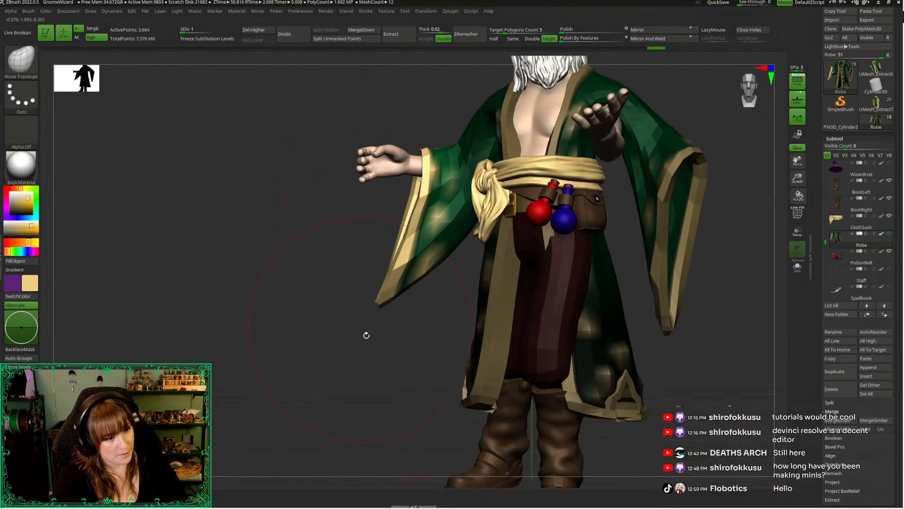
drag(432, 281, 442, 283)
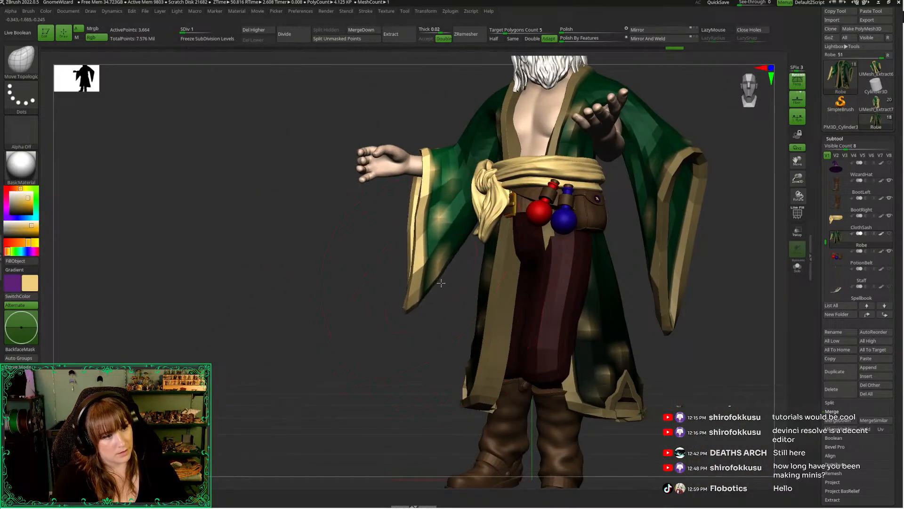
mouse_move(405, 310)
mouse_down()
mouse_move(436, 330)
mouse_move(490, 310)
mouse_up()
alt+drag(289, 261, 381, 270)
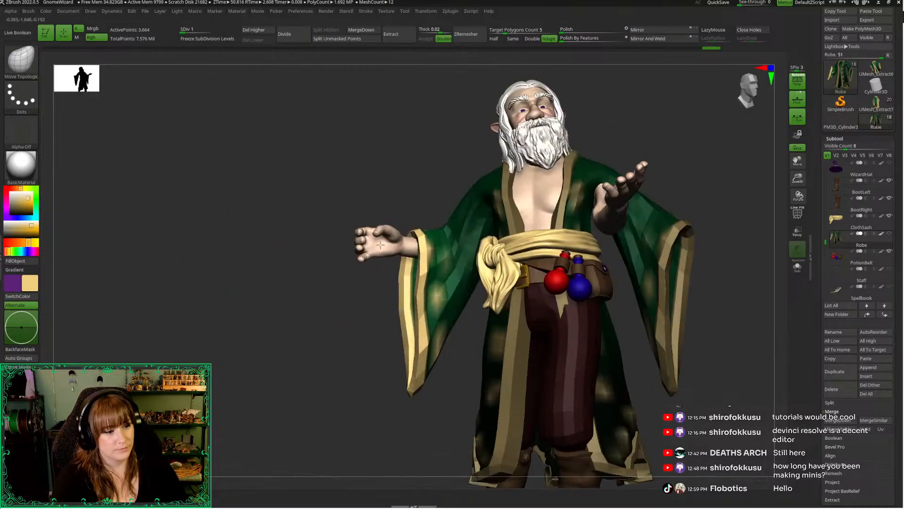
Isolate the robe and mask everything except the sleeve for the wizard's left arm
drag(757, 87, 734, 113)
alt+drag(728, 167, 633, 210)
drag(617, 217, 659, 226)
click(576, 232)
mouse_move(530, 284)
mouse_down()
mouse_move(520, 281)
mouse_move(595, 429)
mouse_move(563, 450)
mouse_up()
mouse_move(668, 325)
mouse_down()
mouse_move(684, 319)
mouse_move(561, 259)
mouse_up()
mouse_move(589, 179)
ctrl+mouse_down()
mouse_move(650, 418)
mouse_move(599, 327)
ctrl+mouse_up()
ctrl+click(575, 102)
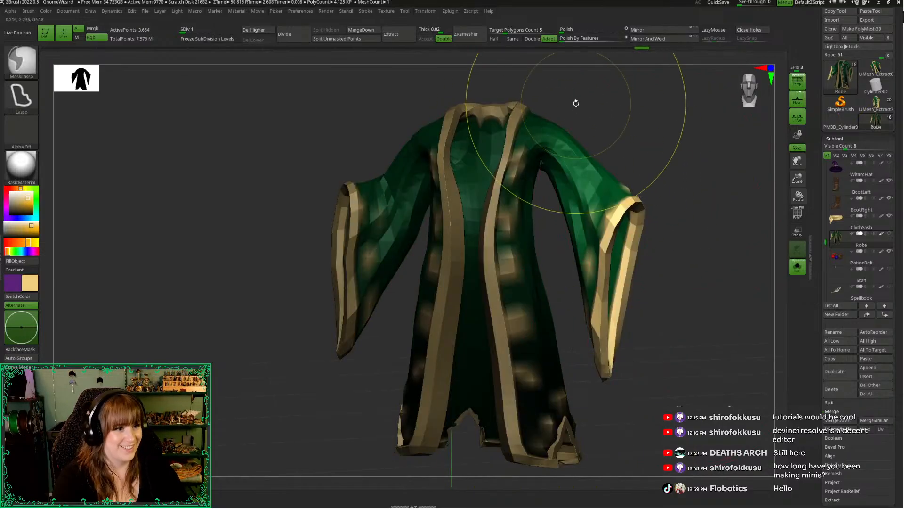
Place the transform pivot at the robe's left shoulder, tilt it to match the sleeve, and show the full figure again
key(w)
alt+drag(570, 103, 564, 177)
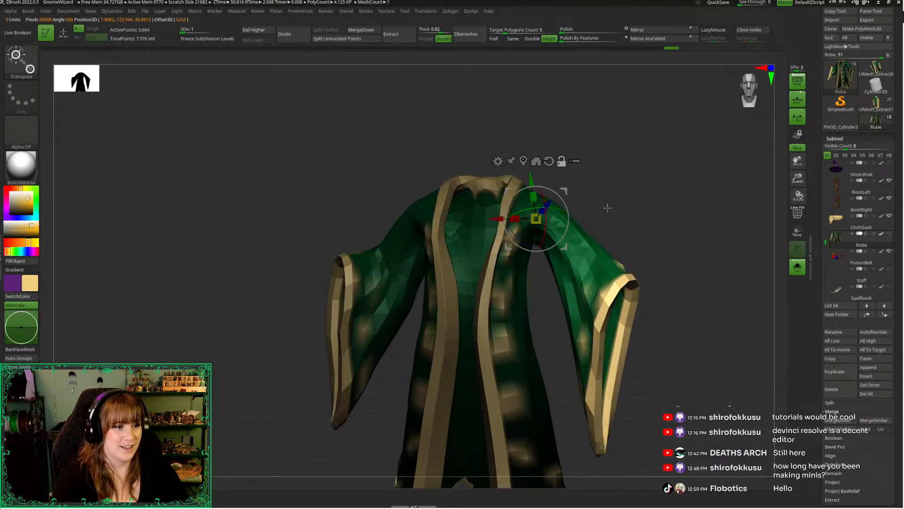
drag(607, 208, 582, 212)
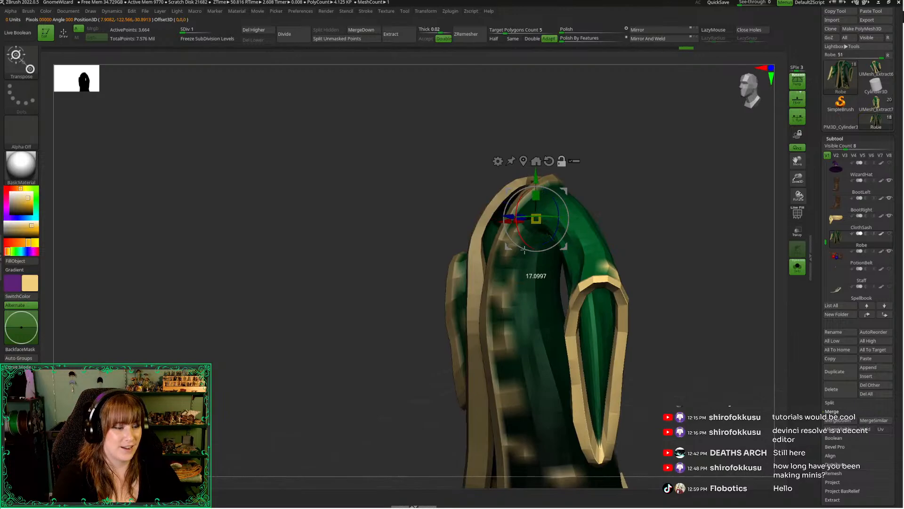
drag(524, 250, 392, 309)
drag(442, 231, 601, 131)
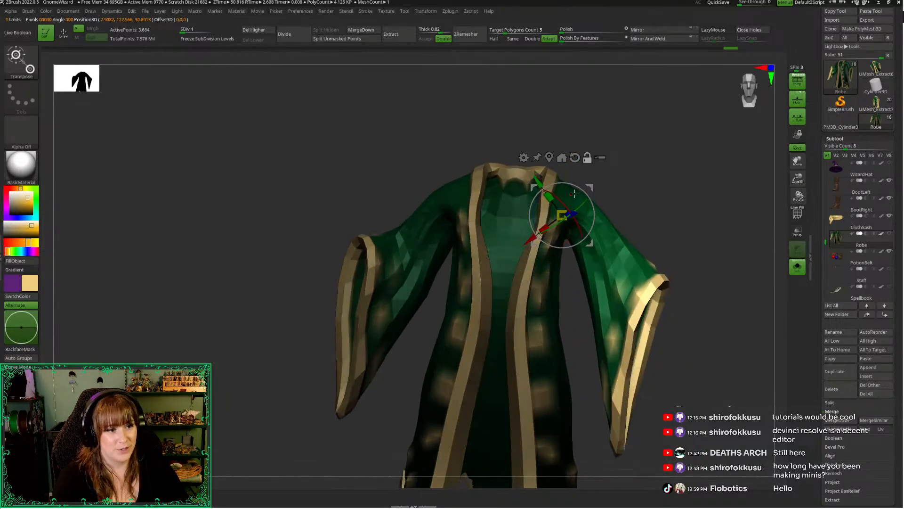
click(709, 174)
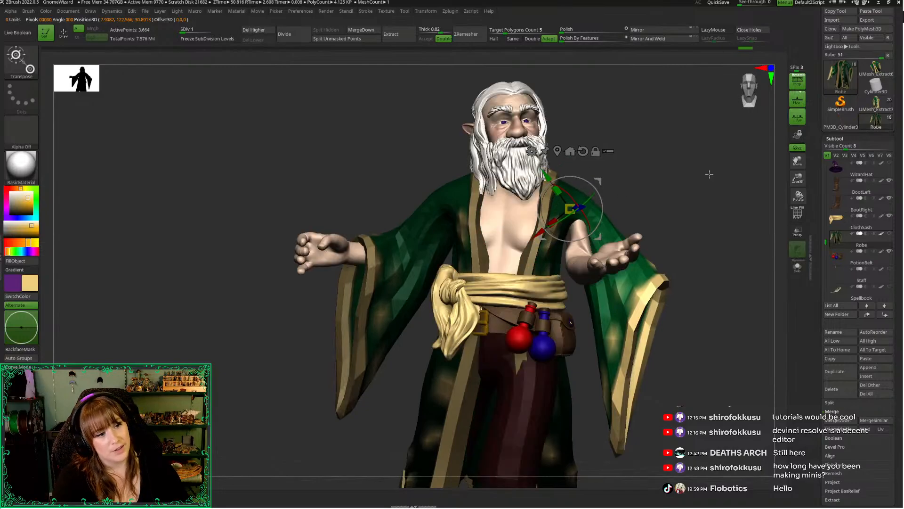
drag(689, 176, 668, 187)
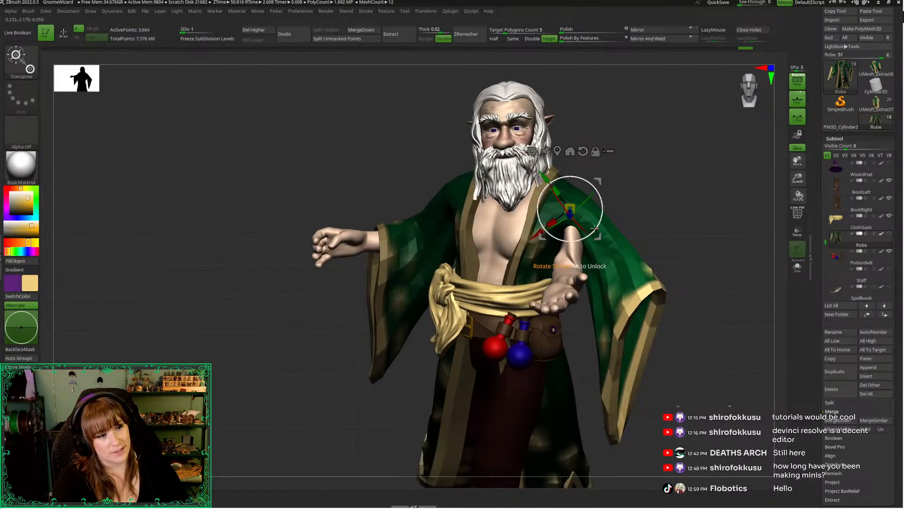
Rotate the left sleeve forward about the shoulder so it follows the wizard's raised arm
mouse_move(594, 228)
mouse_down()
mouse_move(631, 182)
mouse_move(666, 165)
mouse_move(589, 217)
mouse_move(585, 229)
mouse_up()
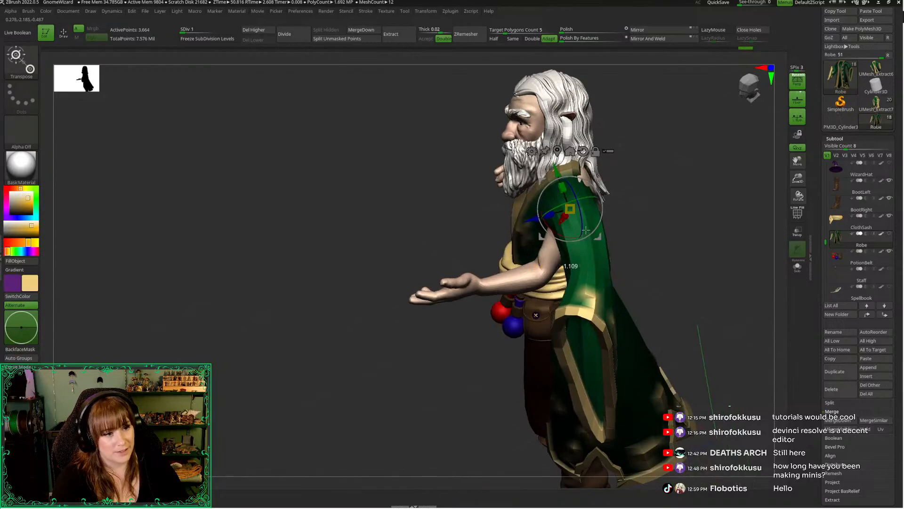
drag(657, 210, 598, 218)
drag(670, 243, 676, 220)
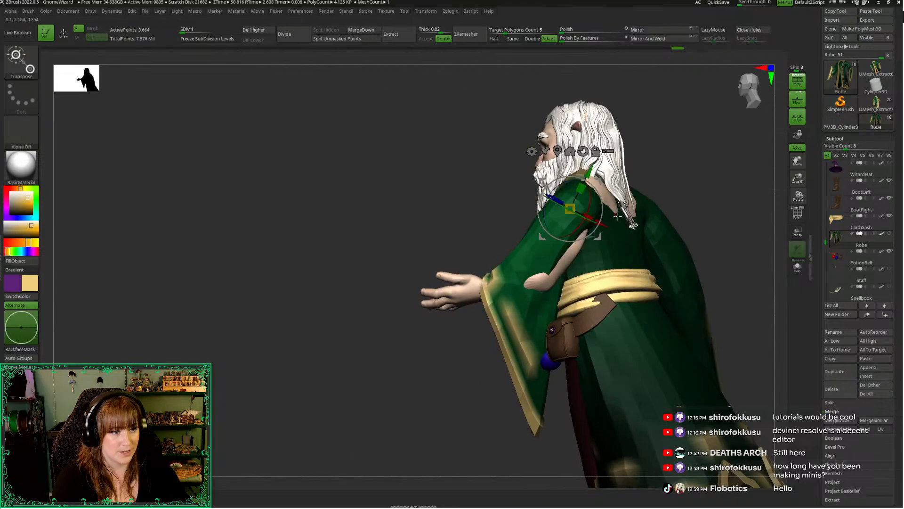
drag(598, 204, 598, 204)
drag(485, 224, 416, 195)
drag(486, 211, 533, 204)
Fine-tune the left sleeve's position and rotation at the shoulder from the side and the front
alt+drag(702, 221, 681, 253)
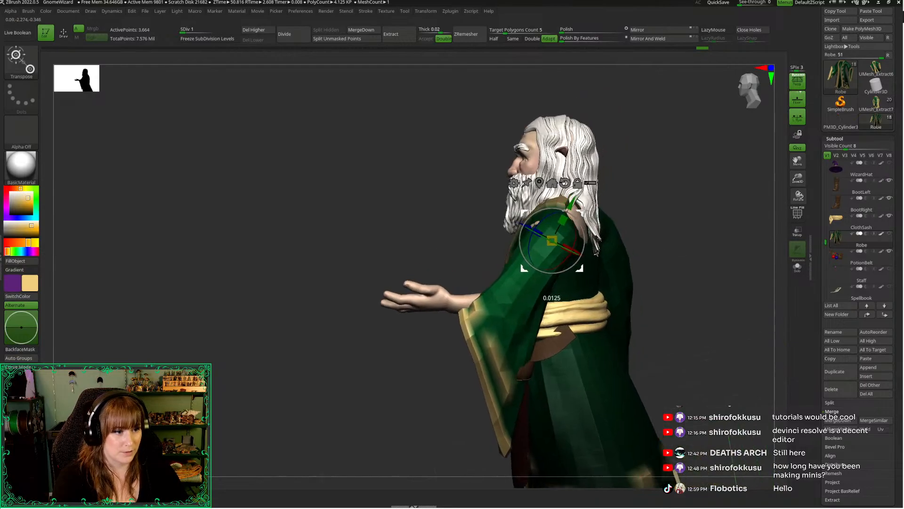
drag(598, 202, 632, 213)
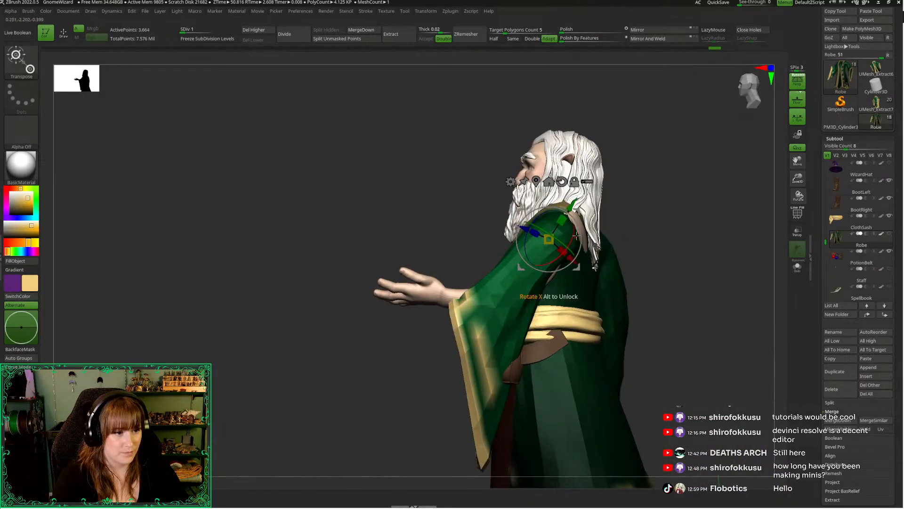
drag(579, 244, 579, 232)
drag(671, 222, 709, 235)
drag(575, 258, 581, 231)
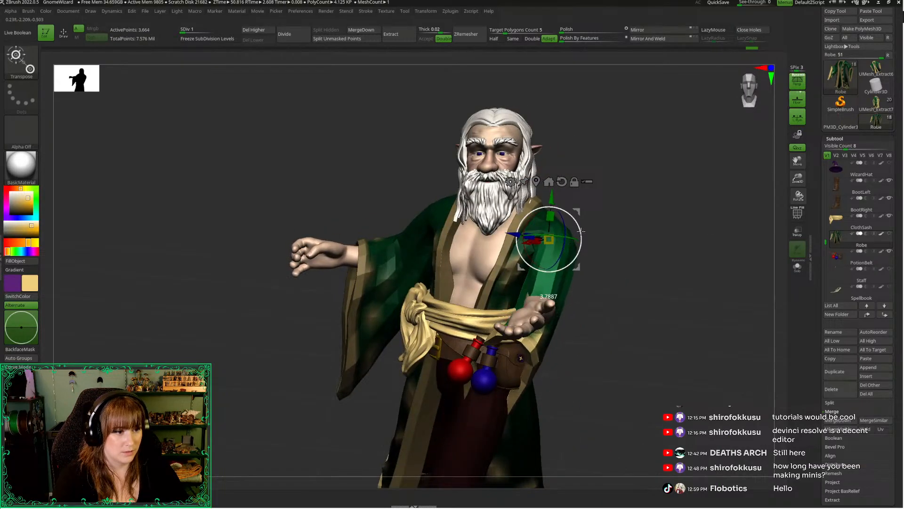
Mask the robe and upper left sleeve above the elbow, leaving the lower sleeve free
key(q)
mouse_move(627, 265)
mouse_down()
mouse_move(617, 281)
mouse_move(541, 282)
mouse_up()
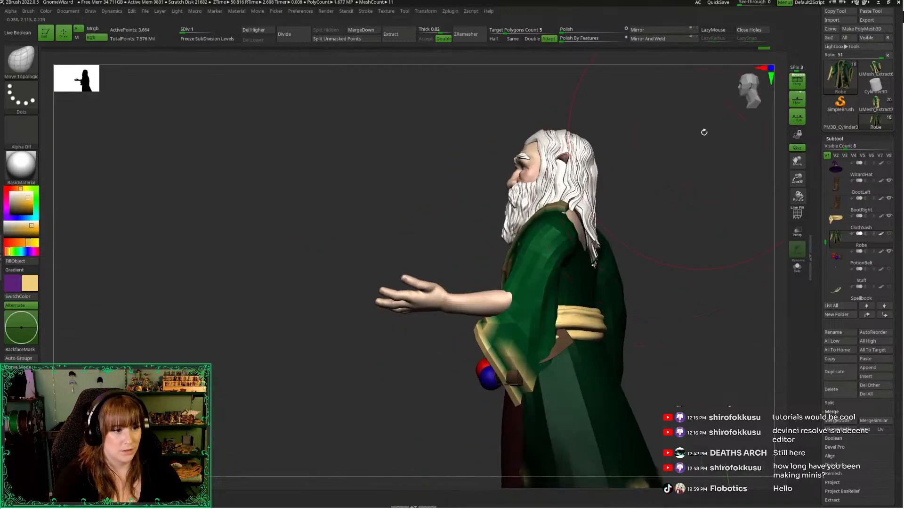
drag(704, 131, 619, 132)
alt+drag(424, 202, 332, 218)
mouse_move(453, 251)
ctrl+mouse_down()
mouse_move(507, 111)
mouse_move(454, 165)
ctrl+mouse_up()
ctrl+click(469, 233)
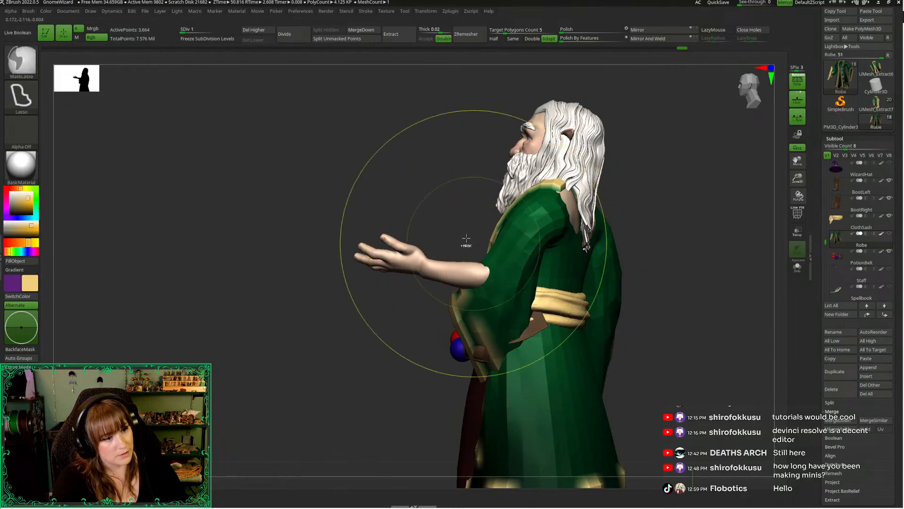
Move the transform pivot to the left elbow and rotate the lower sleeve so it hangs beneath the forearm
key(w)
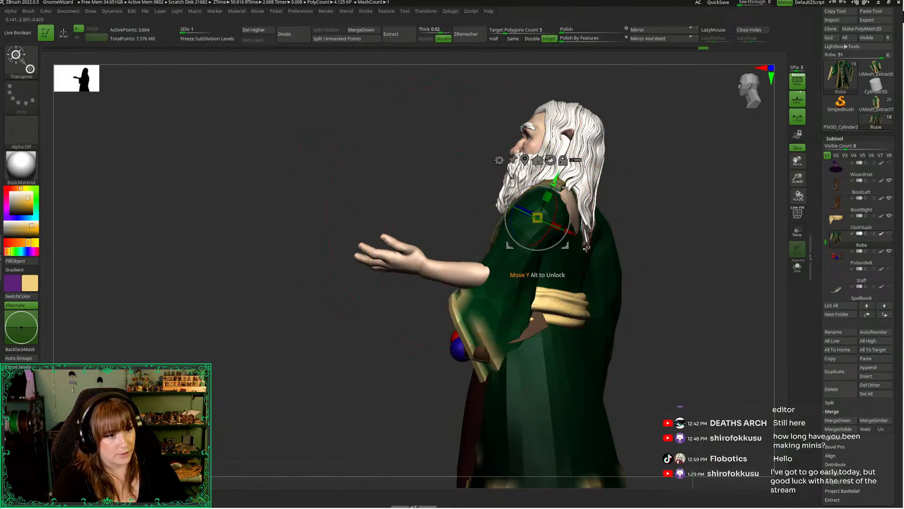
drag(431, 195, 433, 200)
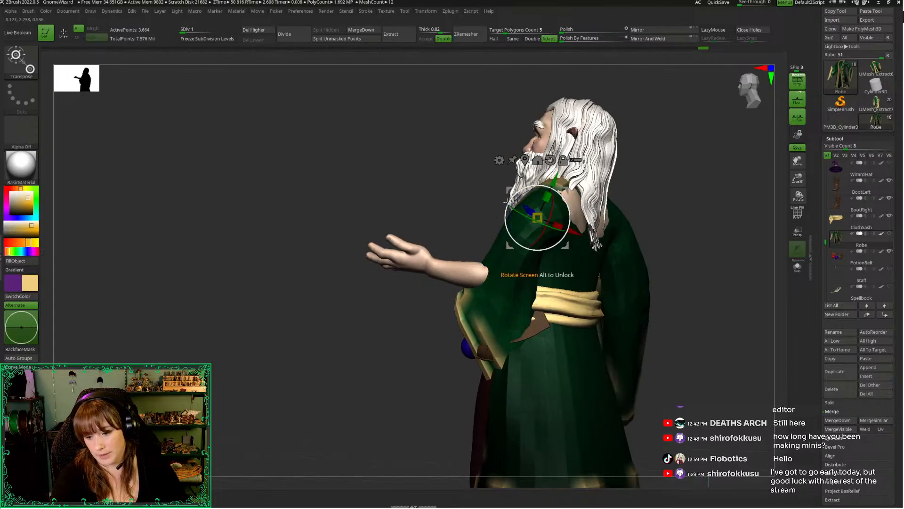
alt+drag(510, 191, 478, 252)
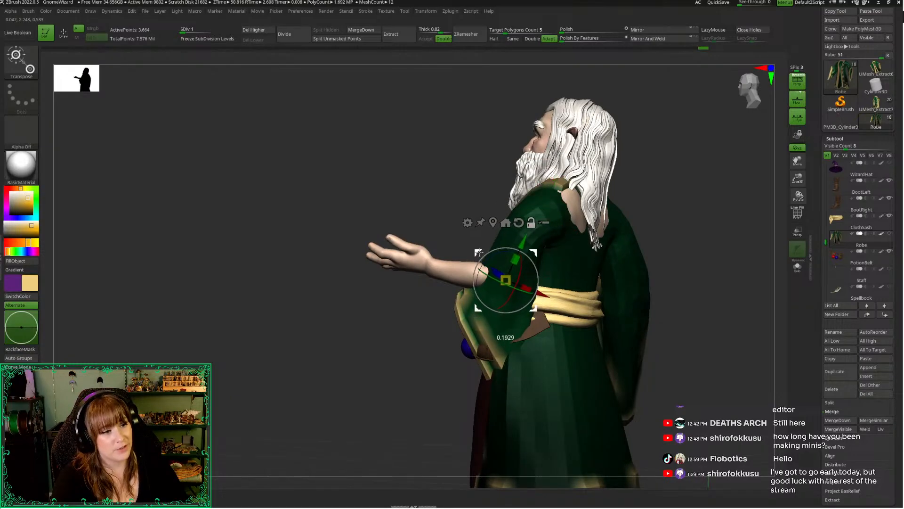
drag(417, 174, 427, 203)
drag(477, 264, 482, 316)
drag(480, 281, 483, 274)
mouse_move(538, 206)
mouse_down()
mouse_move(593, 192)
mouse_move(585, 212)
mouse_move(489, 202)
mouse_up()
key(ctrl+z)
Reduce the brush size and try masking the left sleeve around the exposed elbow
key(q)
drag(349, 182, 320, 188)
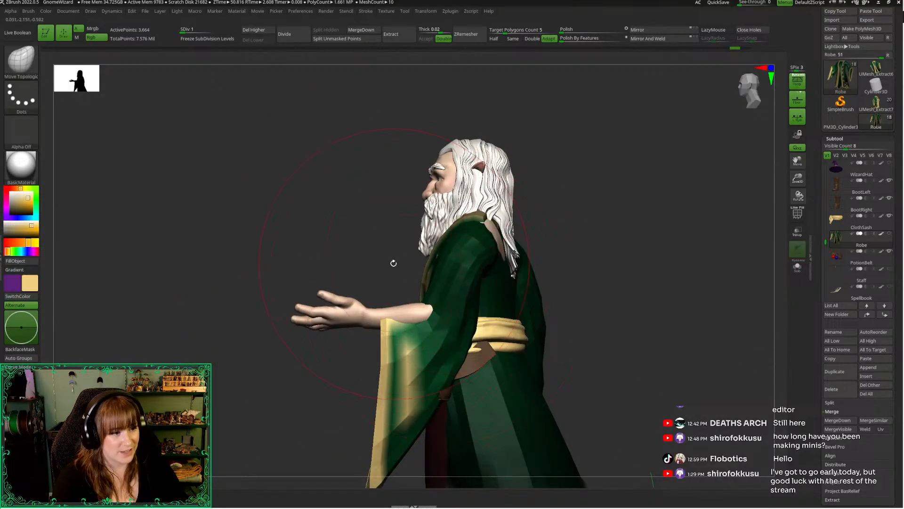
key(space)
drag(393, 263, 349, 270)
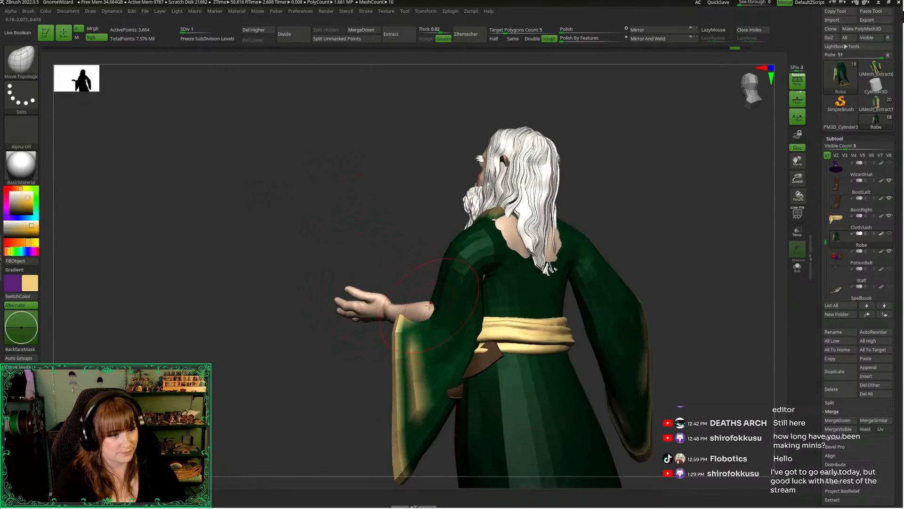
key(space)
key(ctrl)
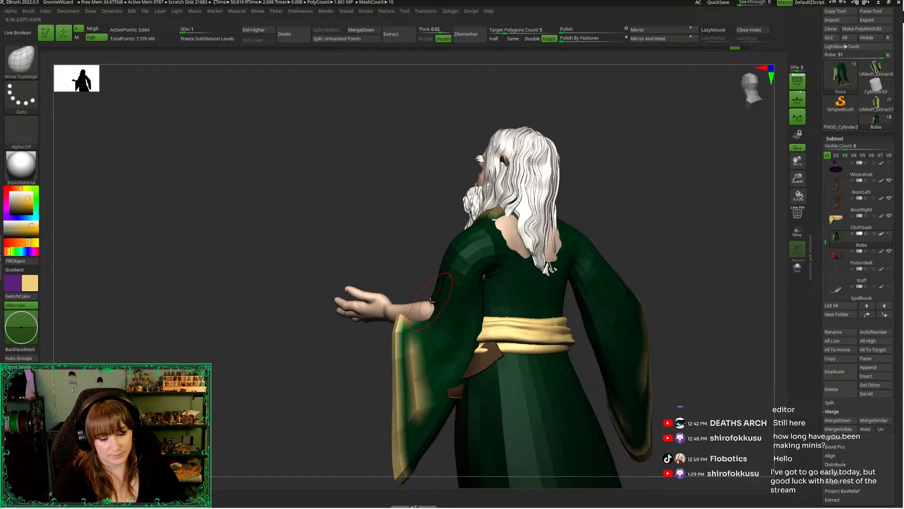
key(space)
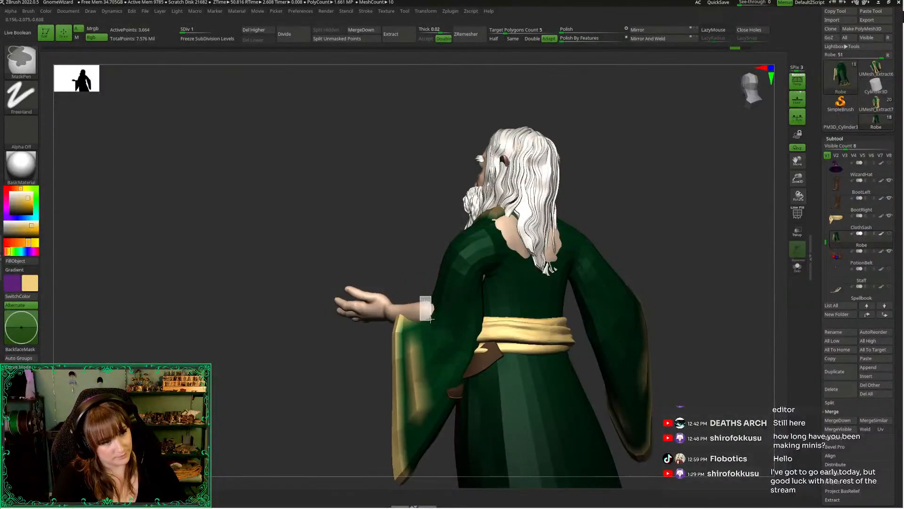
key(ctrl)
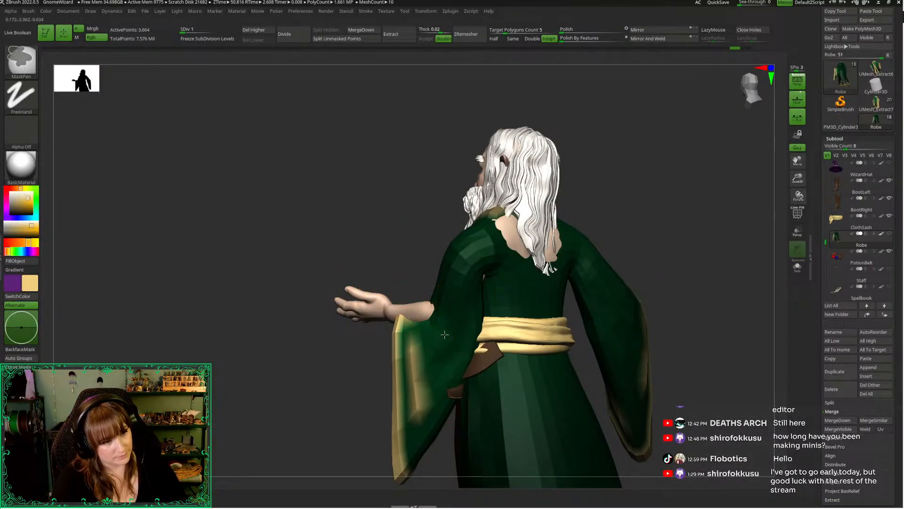
drag(382, 271, 464, 297)
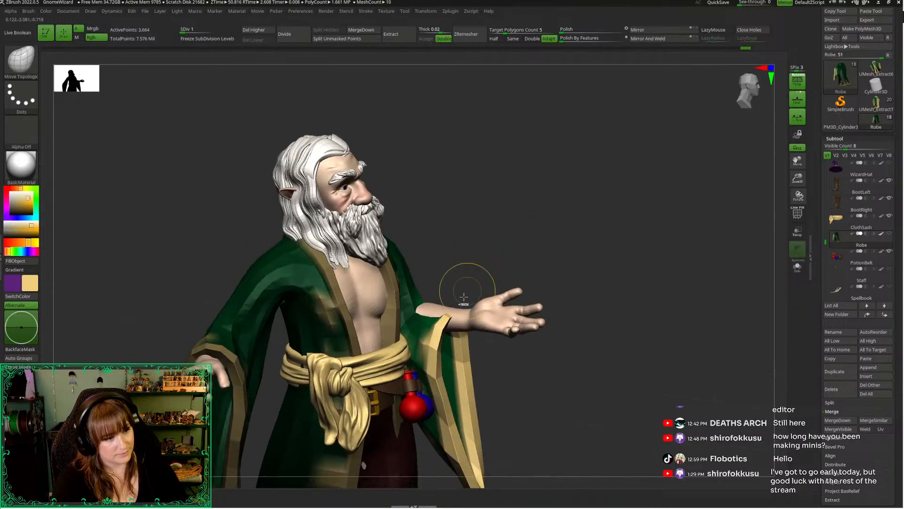
drag(490, 245, 351, 238)
key(w)
drag(480, 321, 473, 316)
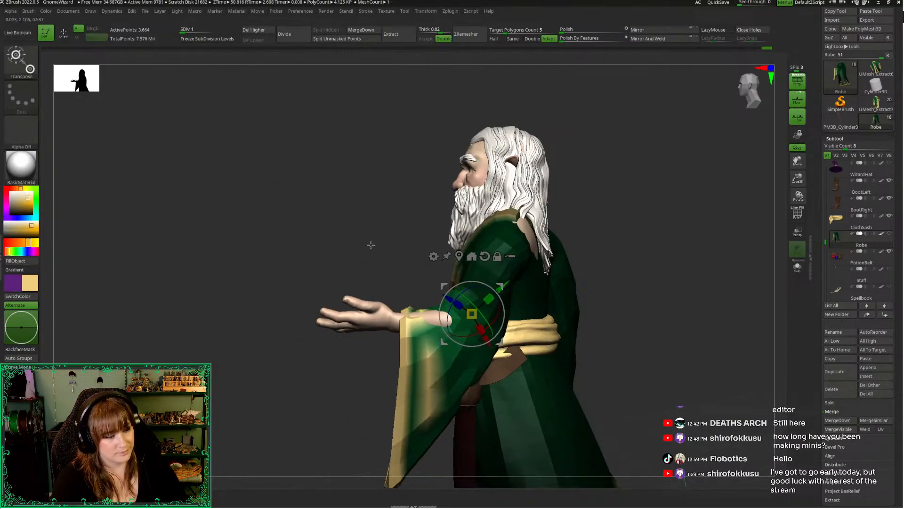
drag(370, 245, 543, 238)
drag(442, 288, 451, 284)
drag(630, 226, 452, 232)
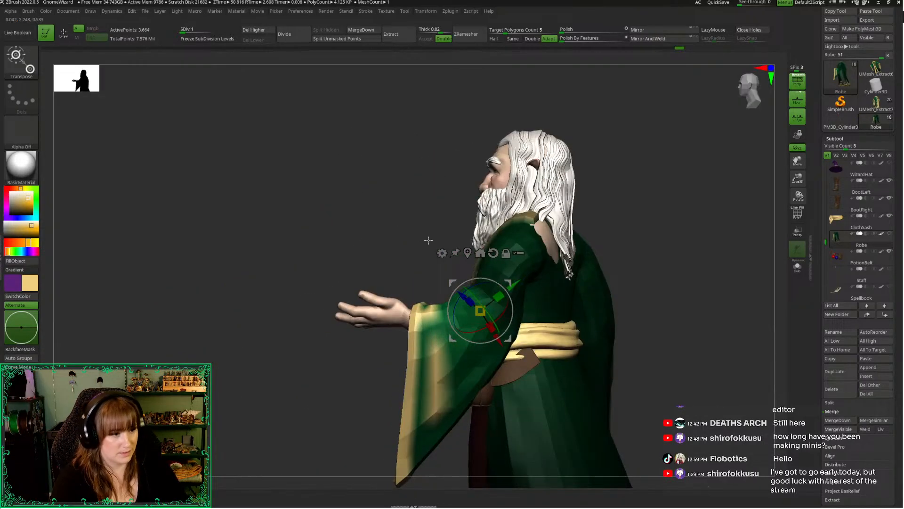
key(q)
key(ctrl+z)
key(ctrl+z)
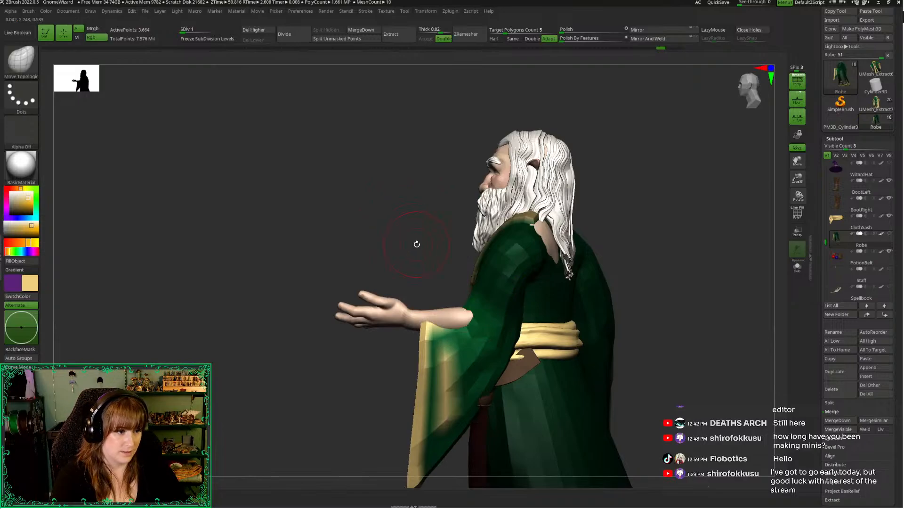
Shift the lower left sleeve up over the forearm and rotate it from the front to match the arm's direction
key(w)
drag(463, 292, 449, 286)
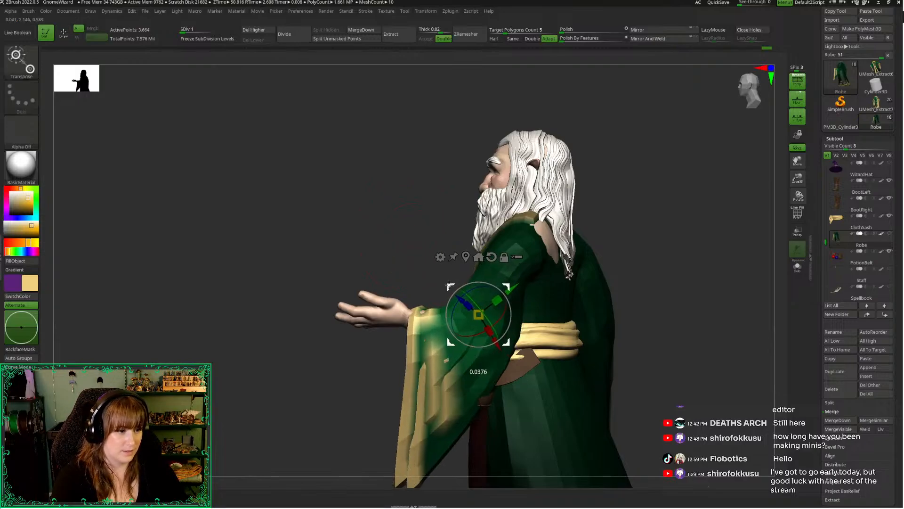
drag(392, 244, 504, 275)
click(743, 93)
drag(707, 241, 627, 310)
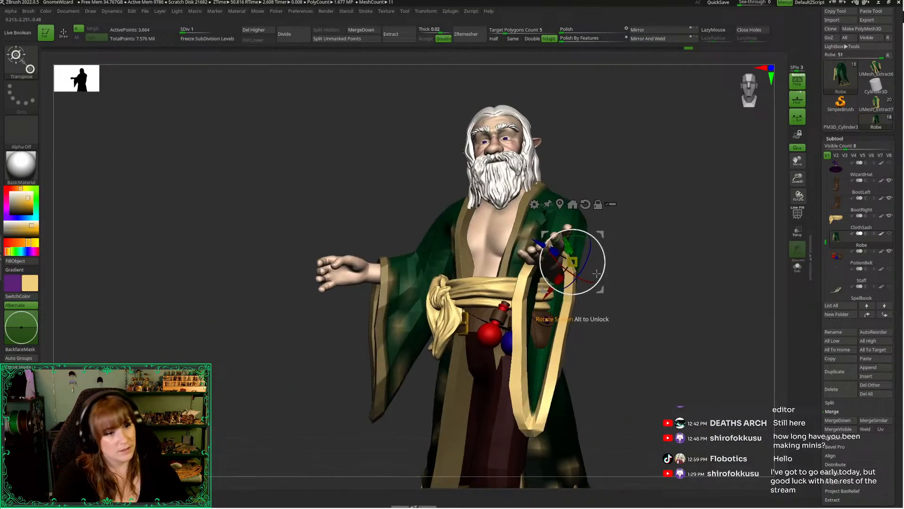
drag(602, 273, 606, 232)
key(q)
Reposition the transform pivot at the left cuff and adjust the cuff around the wrist from the side
drag(688, 266, 617, 275)
key(w)
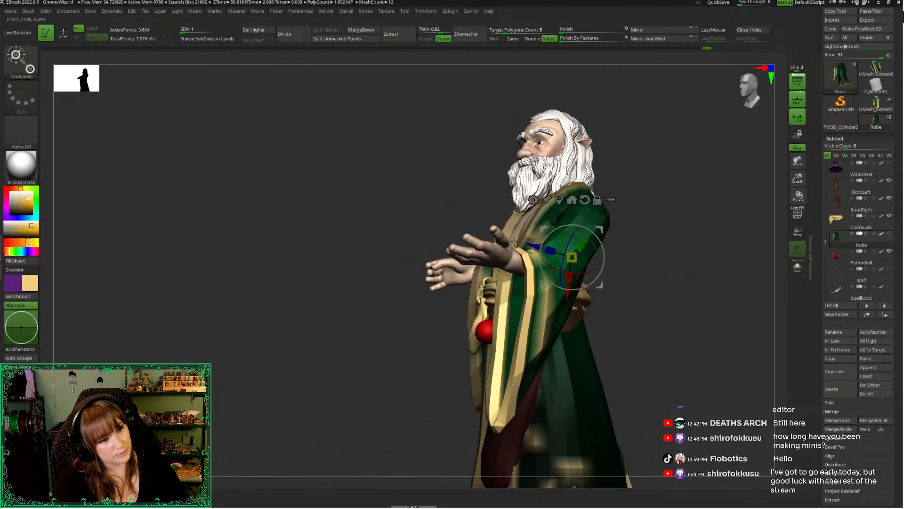
drag(543, 228, 543, 224)
drag(493, 174, 422, 179)
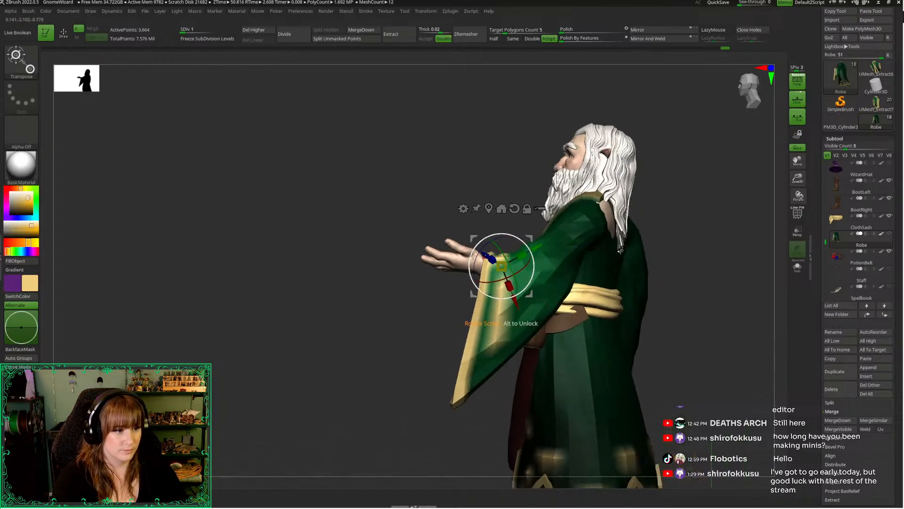
drag(473, 255, 469, 266)
key(q)
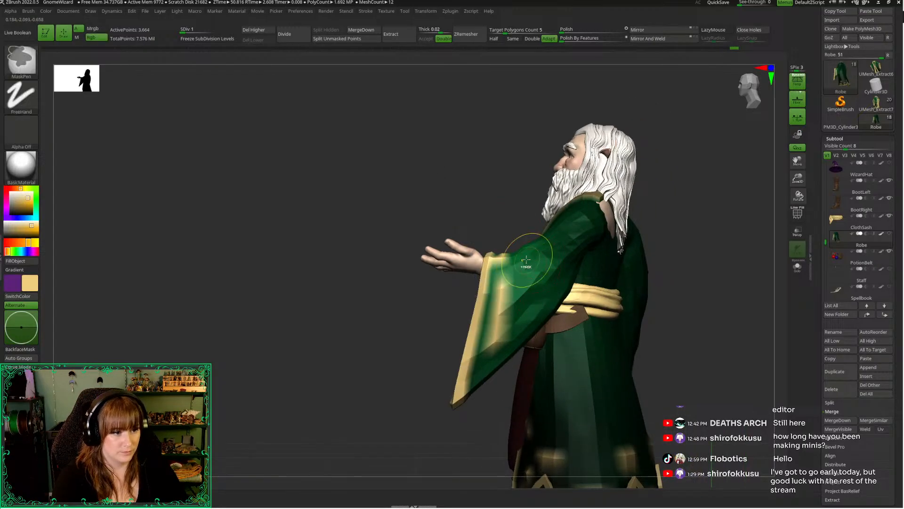
Choose the Move Topological brush and nudge the left cuff along the forearm with the transform gizmo
key(b)
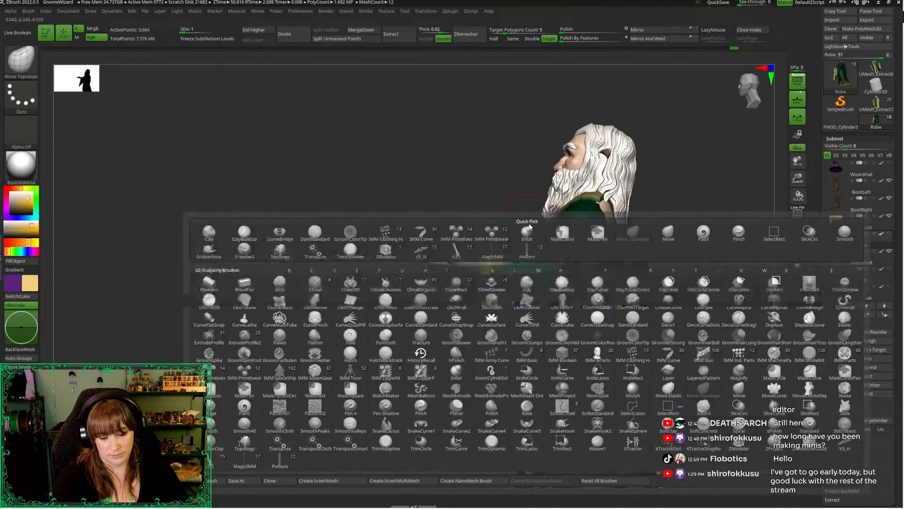
key(m)
key(t)
key(w)
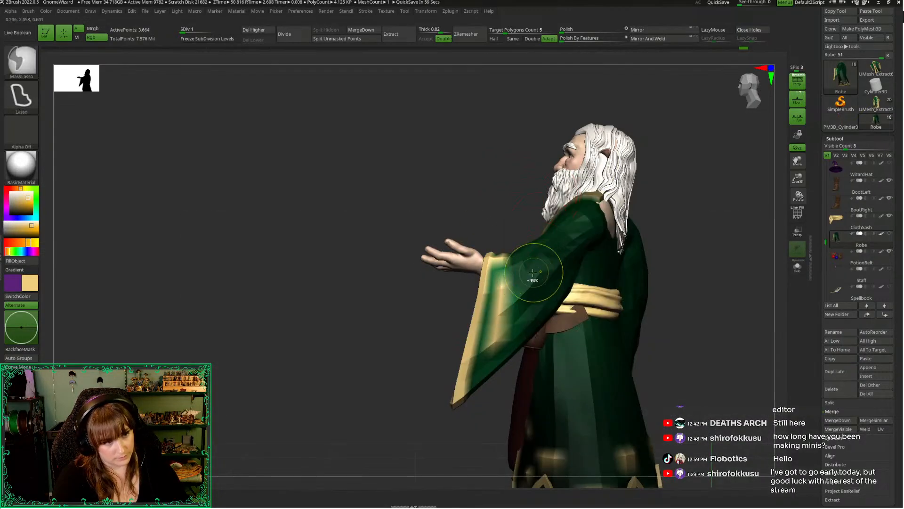
drag(478, 246, 472, 254)
key(q)
drag(395, 338, 444, 343)
drag(745, 86, 752, 117)
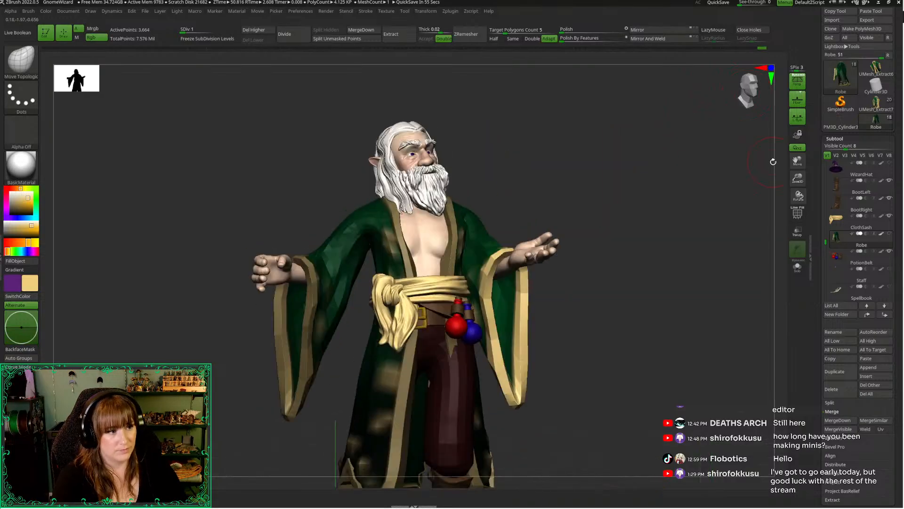
Choose the Move brush for reshaping the lower hem of the robe
key(f)
drag(634, 224, 617, 257)
key(space)
key(b)
key(m)
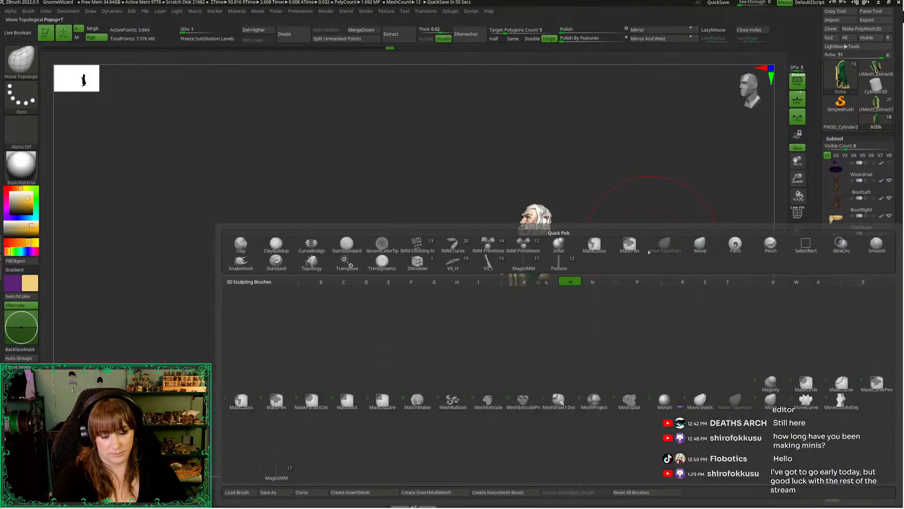
key(v)
drag(797, 177, 791, 236)
alt+drag(688, 336, 662, 206)
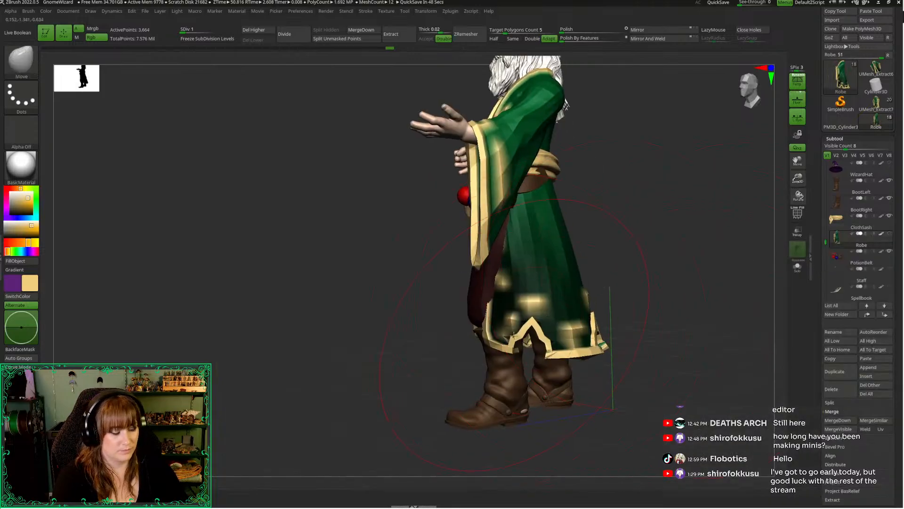
Try pulling the robe's front hem corner outward, undo the pull, and isolate the robe
drag(501, 339, 365, 311)
key(ctrl+z)
click(456, 309)
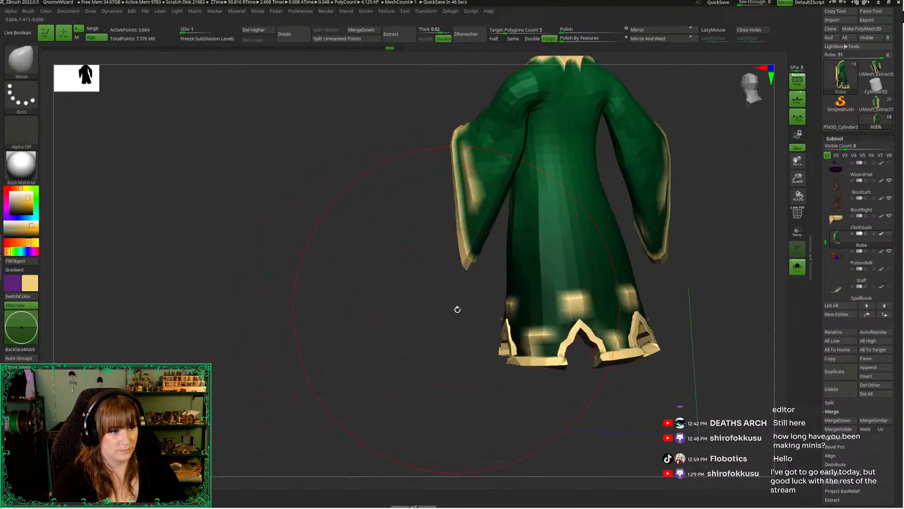
Mask the robe's upper body and sleeves with a soft-edged lasso mask, leaving the lower skirt and hem free to move
mouse_move(500, 230)
ctrl+mouse_down()
mouse_move(576, 153)
mouse_move(693, 288)
mouse_move(466, 77)
mouse_move(428, 292)
mouse_move(468, 335)
mouse_move(411, 373)
ctrl+mouse_up()
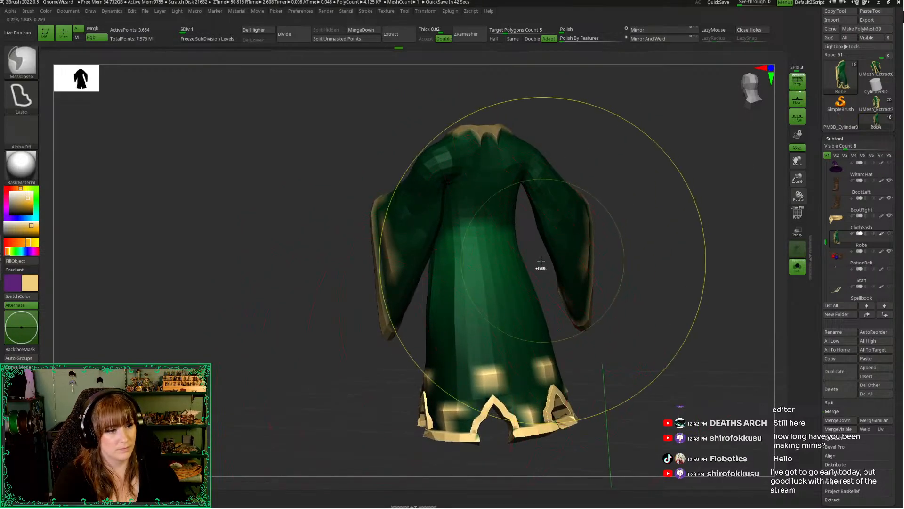
mouse_move(541, 263)
ctrl+mouse_down()
mouse_move(580, 95)
mouse_move(570, 318)
ctrl+mouse_up()
mouse_move(539, 268)
ctrl+mouse_down()
mouse_move(652, 189)
mouse_move(509, 94)
ctrl+mouse_up()
drag(307, 270, 320, 271)
ctrl+click(403, 350)
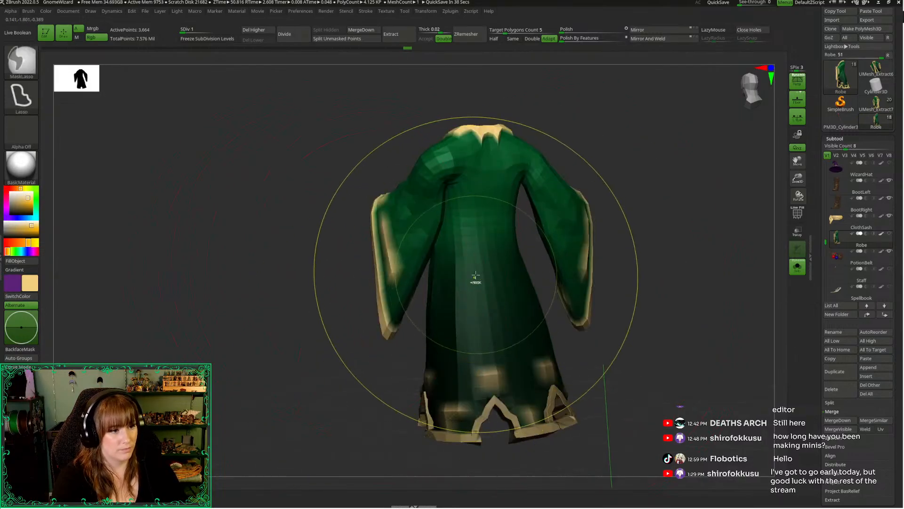
ctrl+click(364, 372)
drag(321, 371, 400, 354)
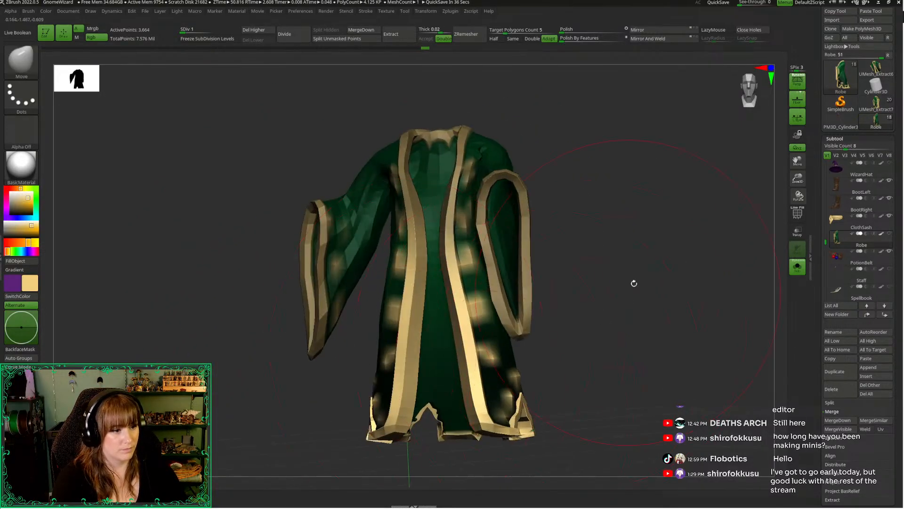
Bring the figure back into view around the isolated robe and nudge the front hem inward with the Move brush
drag(798, 179, 738, 83)
alt+drag(632, 213, 614, 229)
key(shift+alt+s)
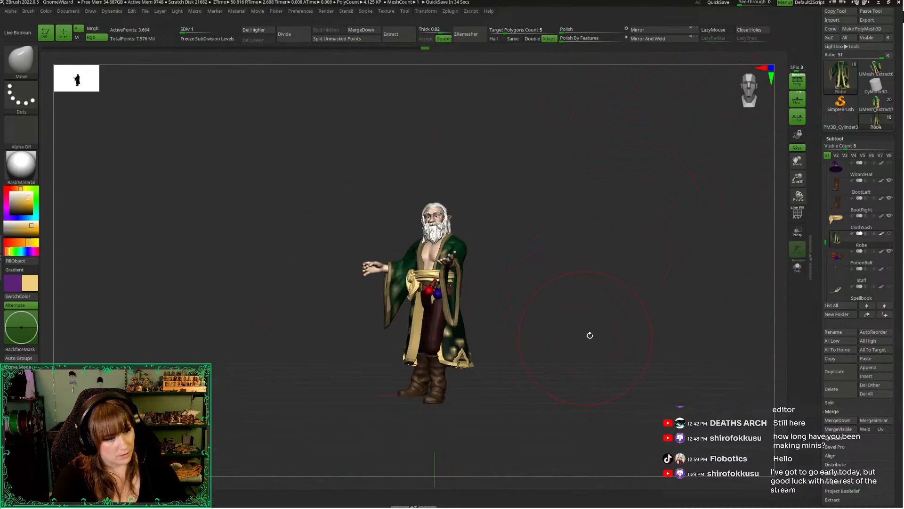
drag(589, 334, 542, 349)
drag(403, 347, 423, 339)
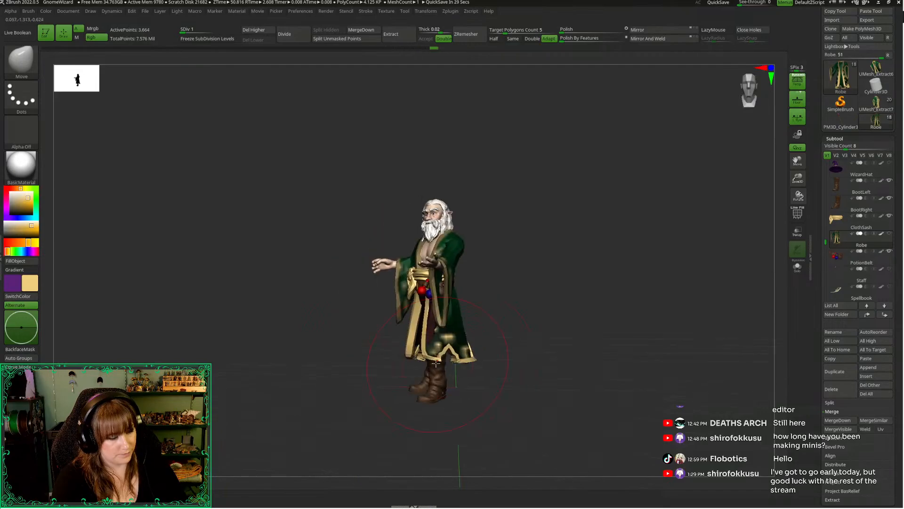
drag(368, 385, 337, 374)
right_click(337, 374)
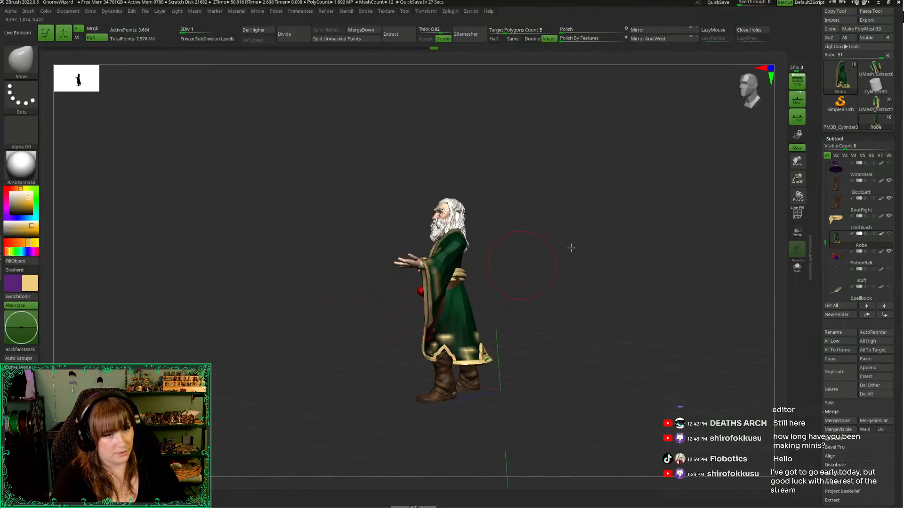
Push the robe's open front edge back toward the legs, working on the skirt from both sides
alt+drag(571, 246, 604, 303)
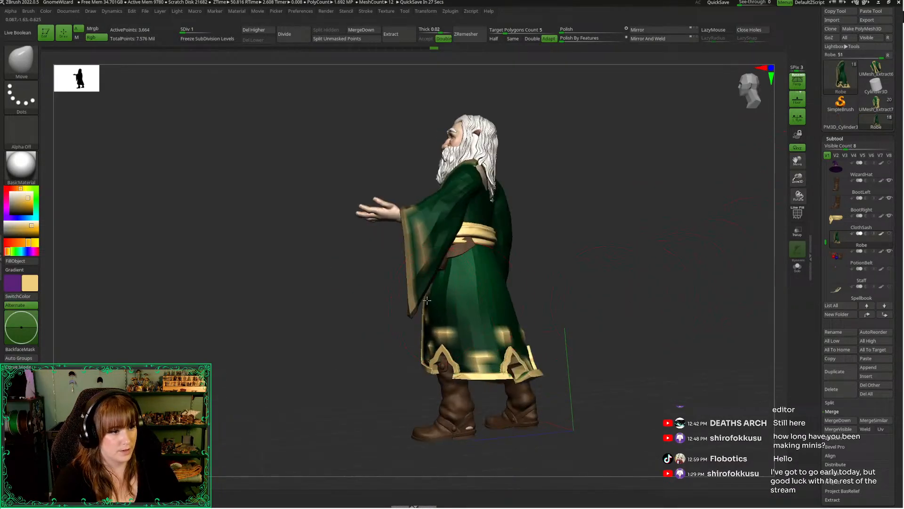
mouse_move(427, 300)
right_down()
mouse_move(452, 328)
mouse_move(446, 353)
mouse_move(466, 330)
mouse_move(444, 295)
right_up()
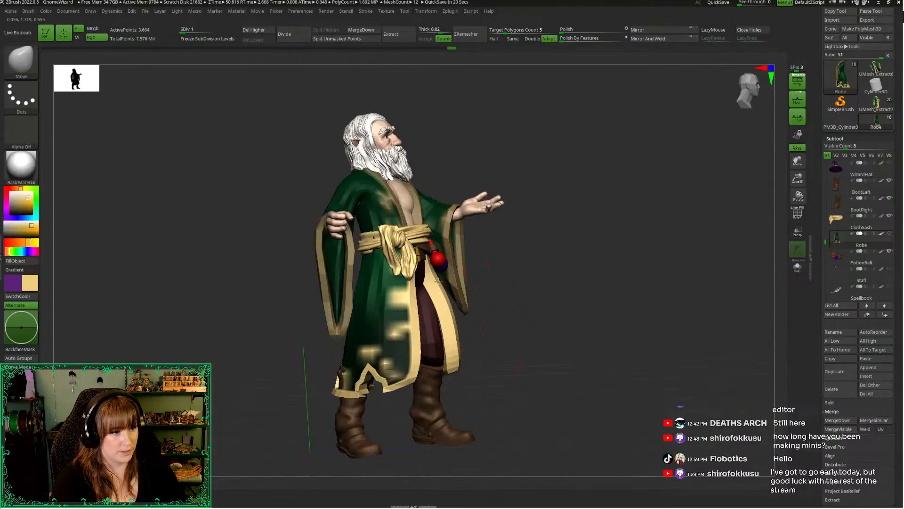
right_drag(511, 315, 445, 280)
right_drag(393, 324, 425, 327)
Pull the flared rear hem of the robe inward toward the boots in side view with the Move brush
right_drag(733, 93, 538, 247)
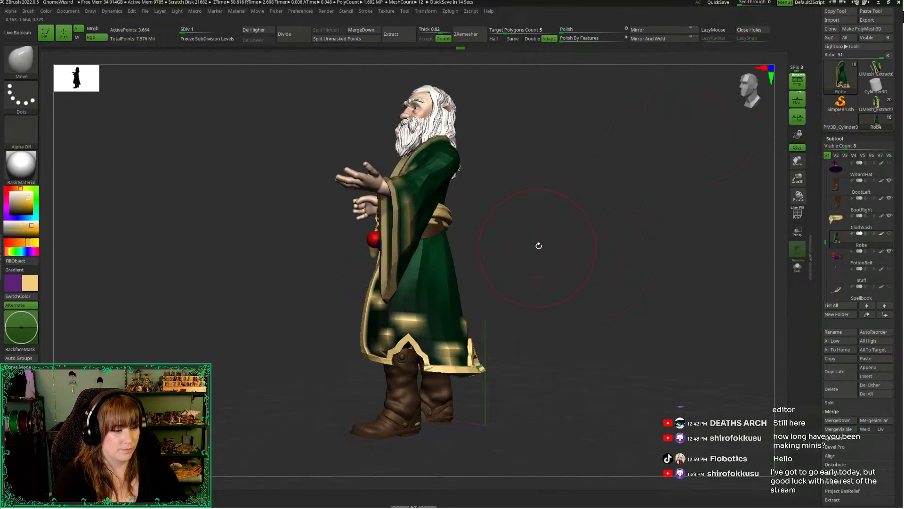
right_click(540, 245)
drag(456, 337, 439, 339)
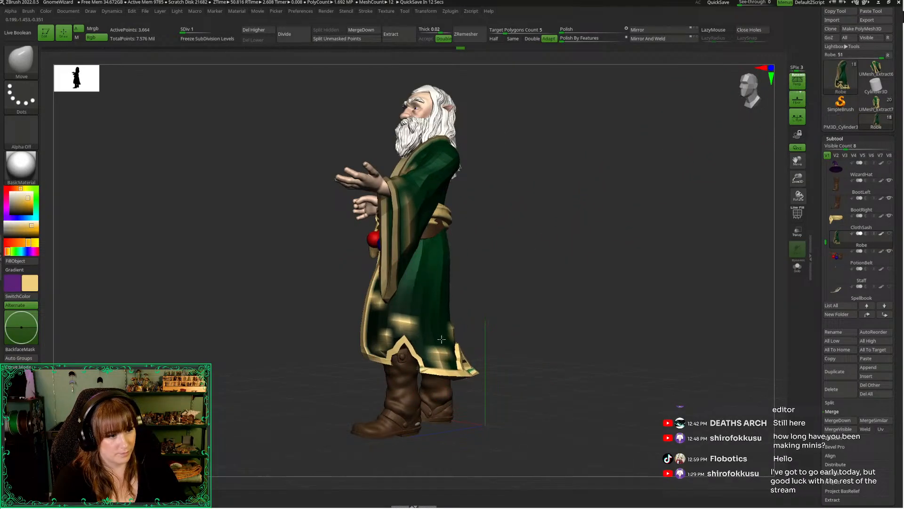
drag(472, 376, 457, 375)
right_drag(456, 374, 497, 345)
drag(503, 352, 516, 346)
Refine the rear hem from the opposite side of the figure so the skirt hangs closer to the leg
right_drag(544, 323, 434, 302)
right_click(433, 303)
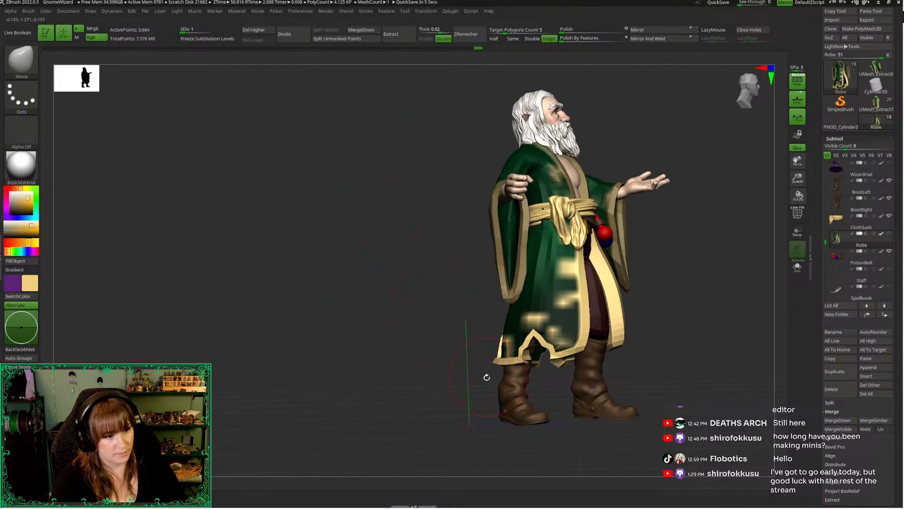
right_drag(485, 376, 464, 373)
right_drag(516, 357, 485, 319)
Review the refitted robe, then show all of the wizard's hidden parts, including hat, cape, staff and spellbook, and check the complete figure
right_drag(675, 276, 645, 278)
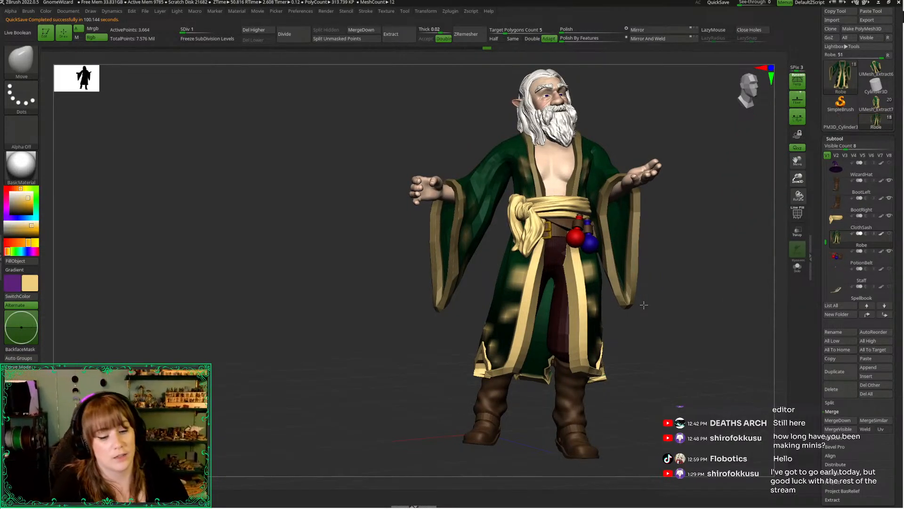
mouse_move(644, 305)
mouse_down()
mouse_move(705, 157)
mouse_move(693, 121)
mouse_move(681, 141)
mouse_up()
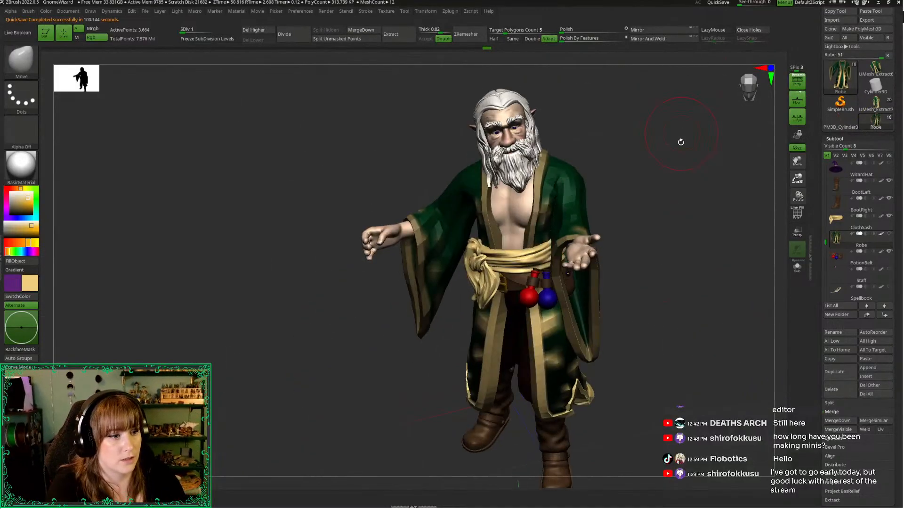
click(750, 100)
click(750, 98)
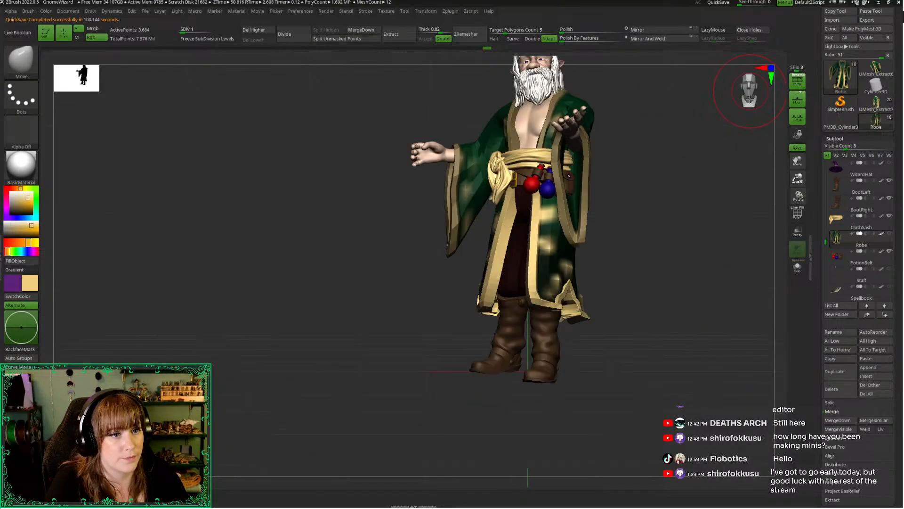
alt+drag(659, 179, 609, 220)
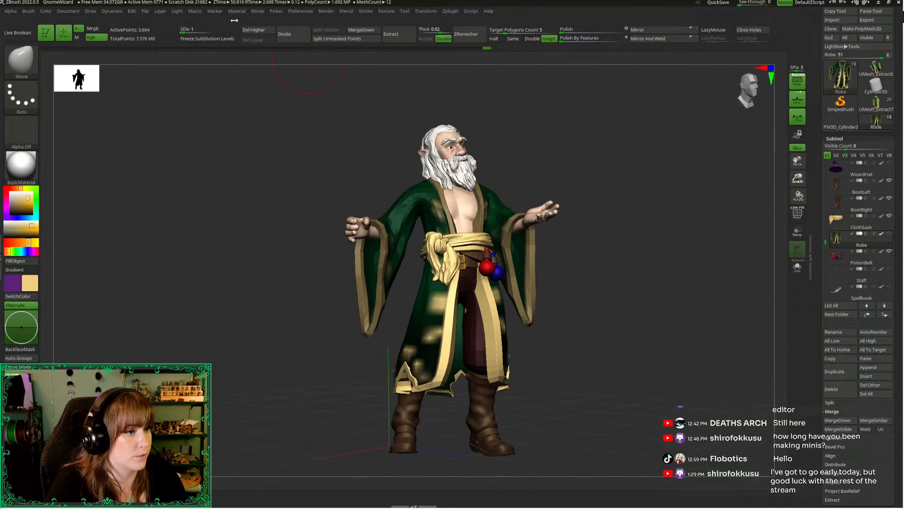
shift+click(889, 234)
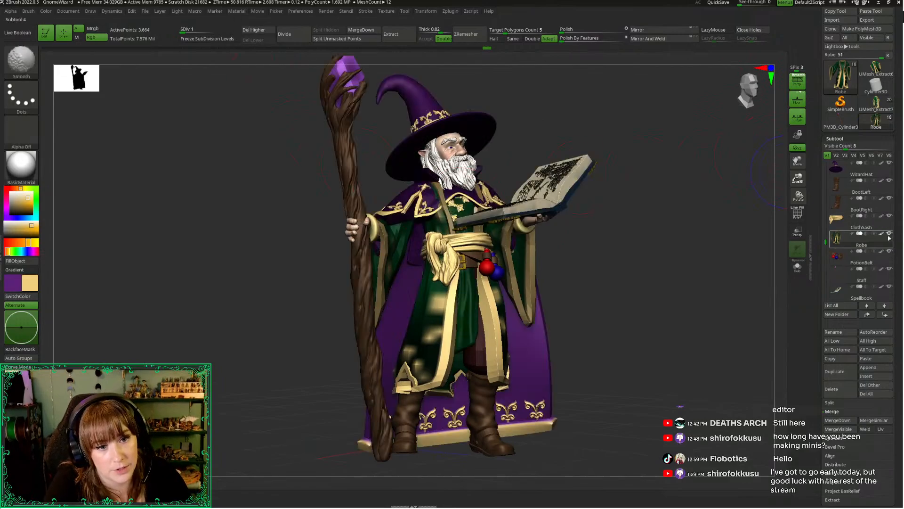
mouse_move(696, 204)
mouse_down()
mouse_move(774, 151)
mouse_move(785, 184)
mouse_up()
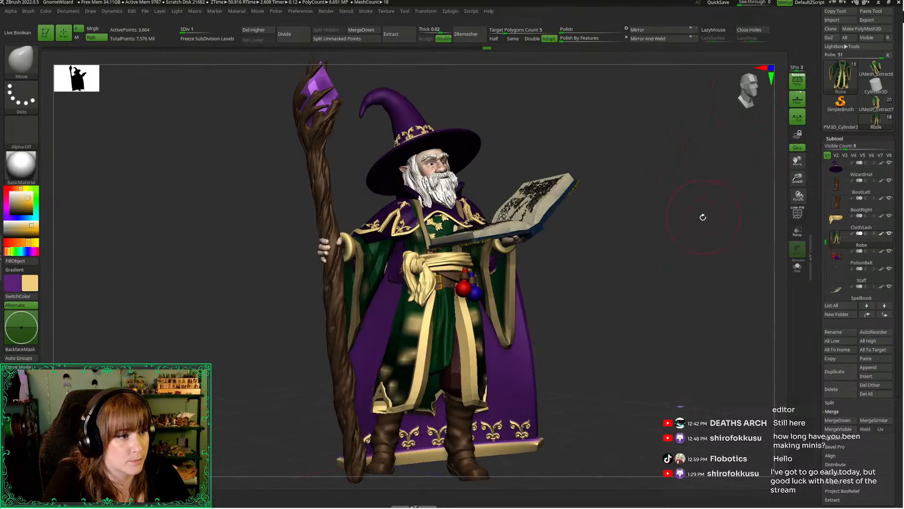
drag(703, 217, 662, 185)
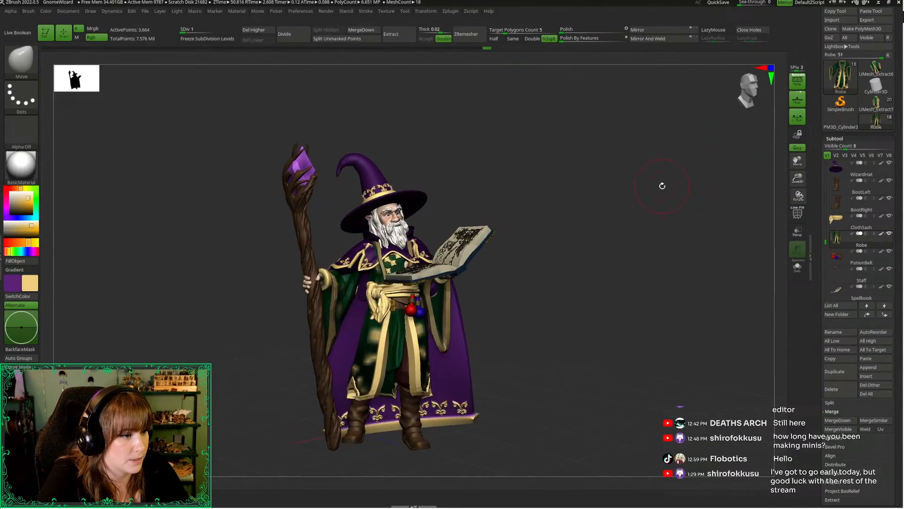
mouse_move(365, 105)
mouse_down()
mouse_move(327, 99)
mouse_move(315, 110)
mouse_move(377, 101)
mouse_up()
mouse_move(677, 110)
mouse_down()
mouse_move(707, 117)
mouse_move(693, 113)
mouse_up()
Save the wizard project file
click(195, 11)
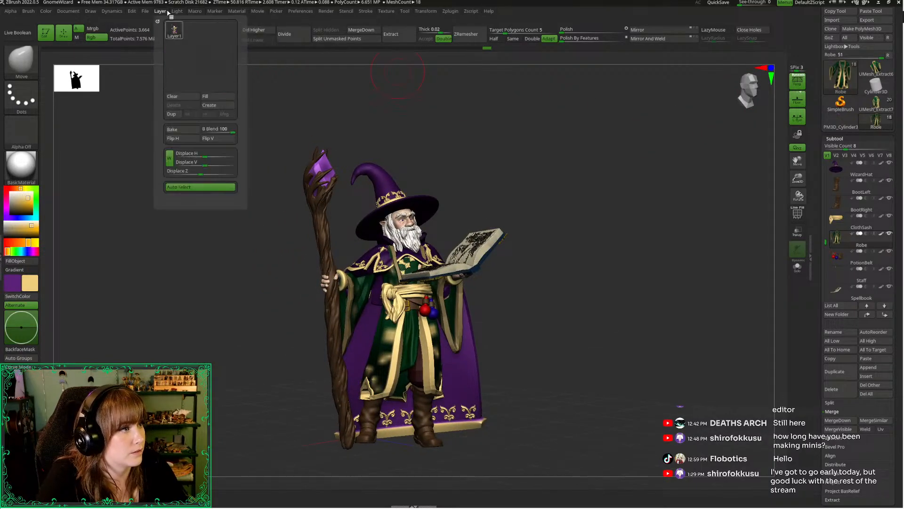
mouse_move(145, 11)
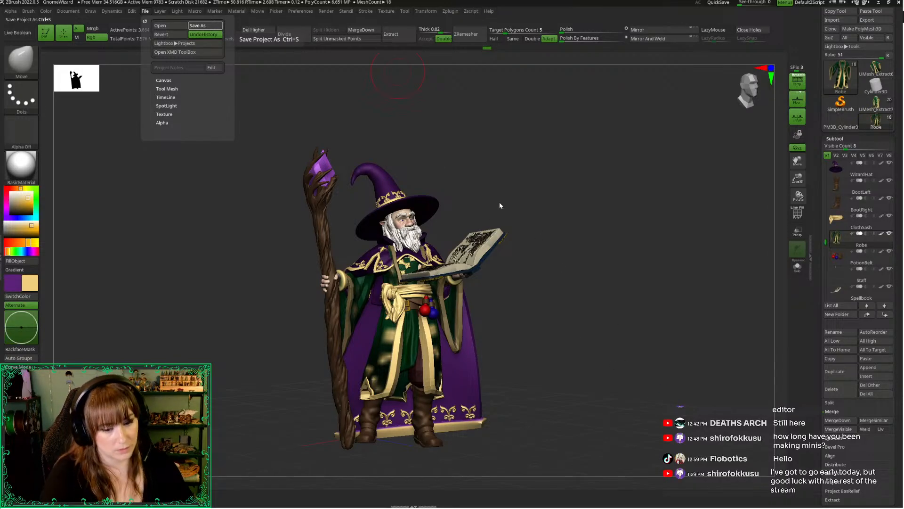
key(ctrl+s)
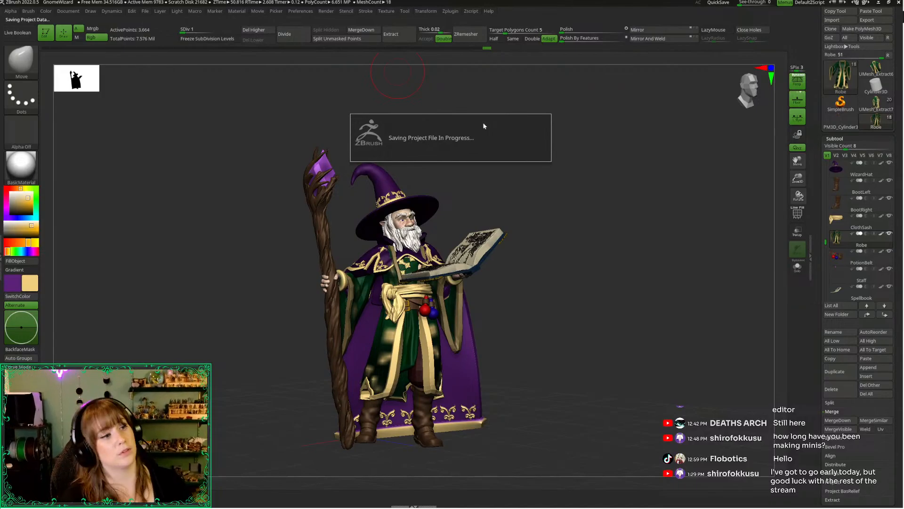
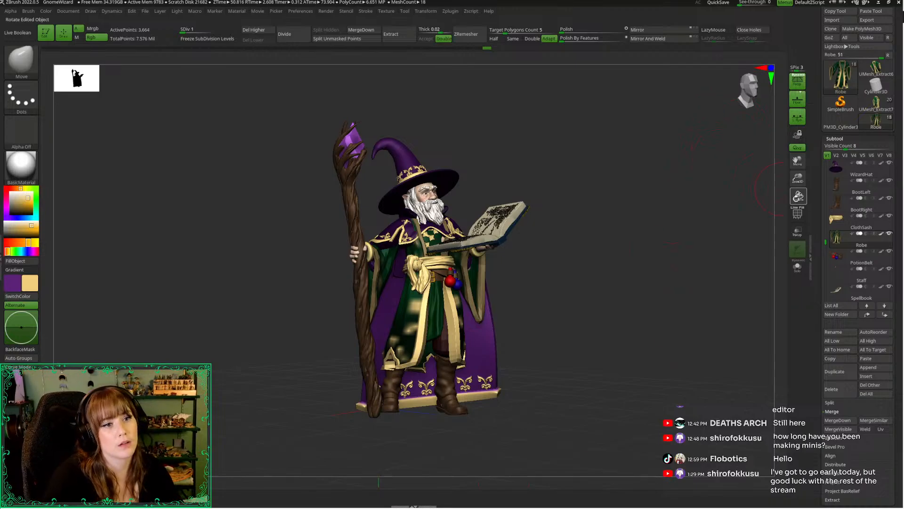
Raise the robe from its lowest subdivision level to level 5 for full detail
drag(798, 180, 804, 218)
alt+drag(639, 295, 744, 258)
key(d)
key(d)
key(d)
key(d)
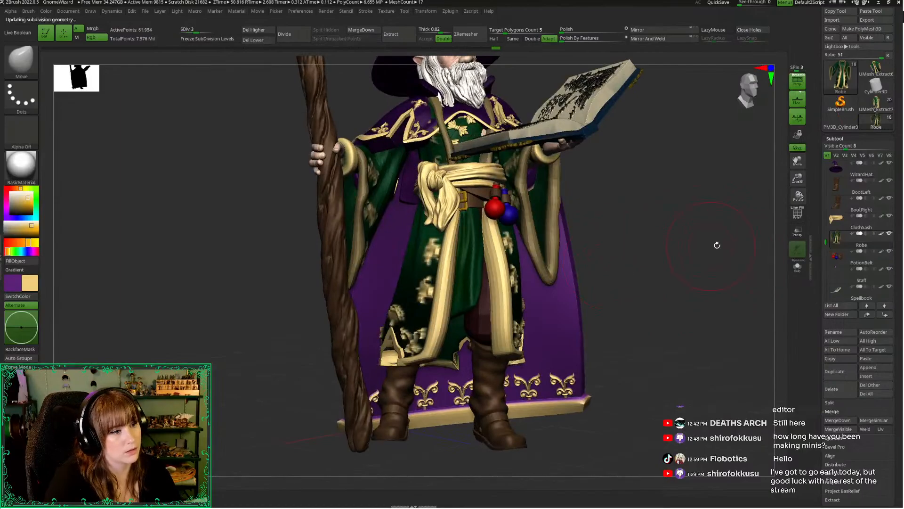
Inspect the robe's back, sleeves, belt area and polygroups from all around the posed figure
drag(682, 275, 658, 270)
mouse_move(646, 244)
ctrl+mouse_down()
mouse_move(664, 276)
mouse_move(727, 281)
ctrl+mouse_up()
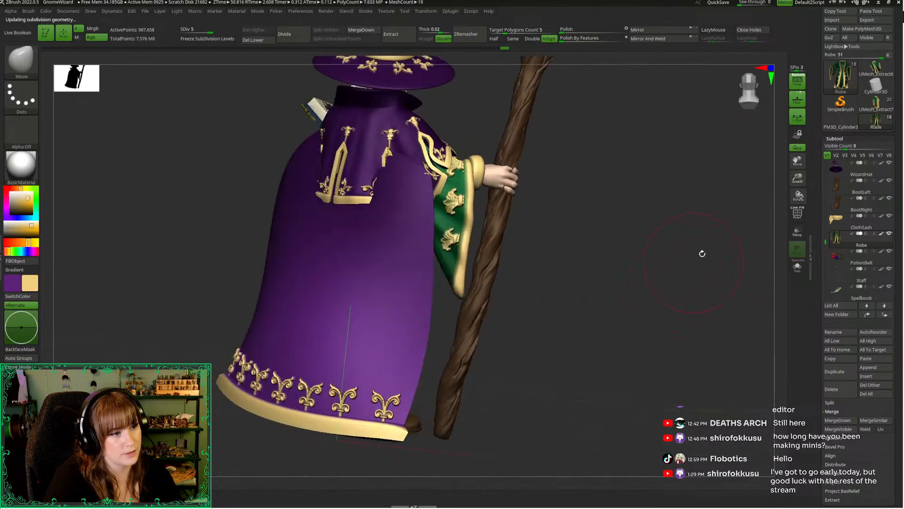
drag(703, 254, 671, 464)
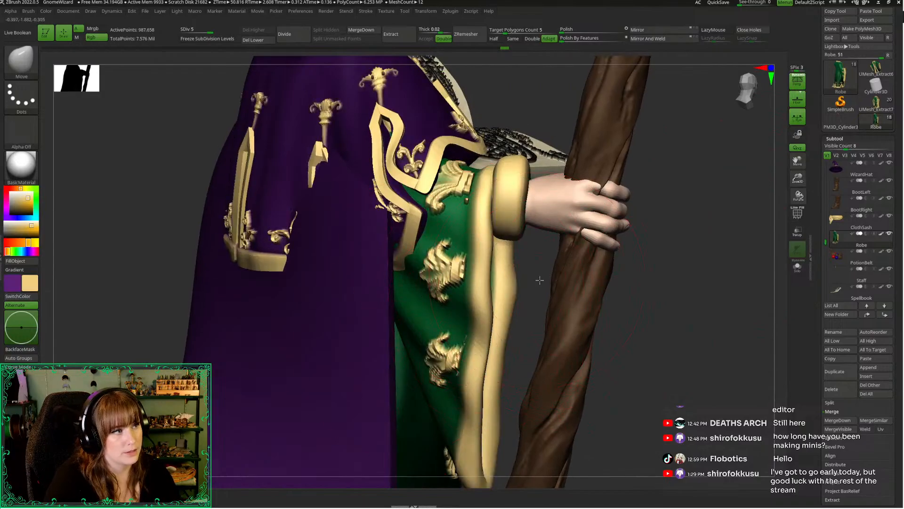
drag(539, 280, 480, 278)
key(shift+f)
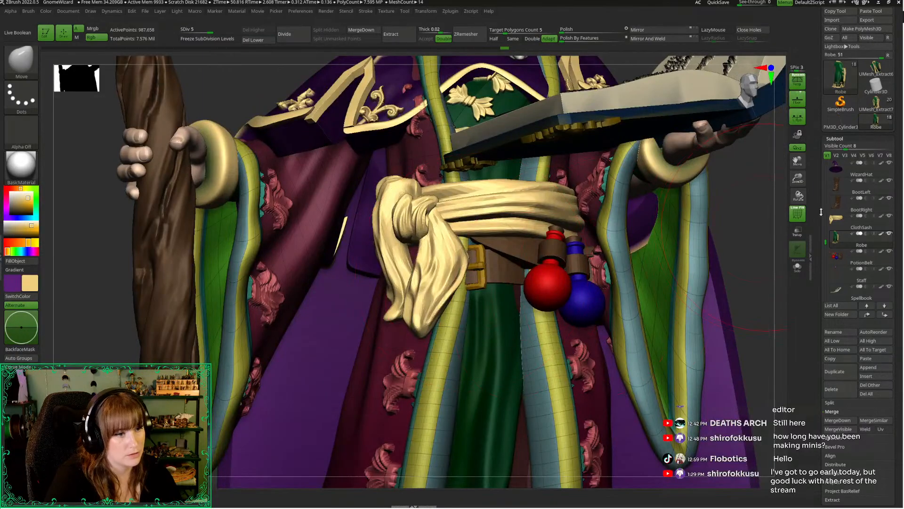
drag(803, 176, 768, 124)
alt+drag(666, 338, 721, 128)
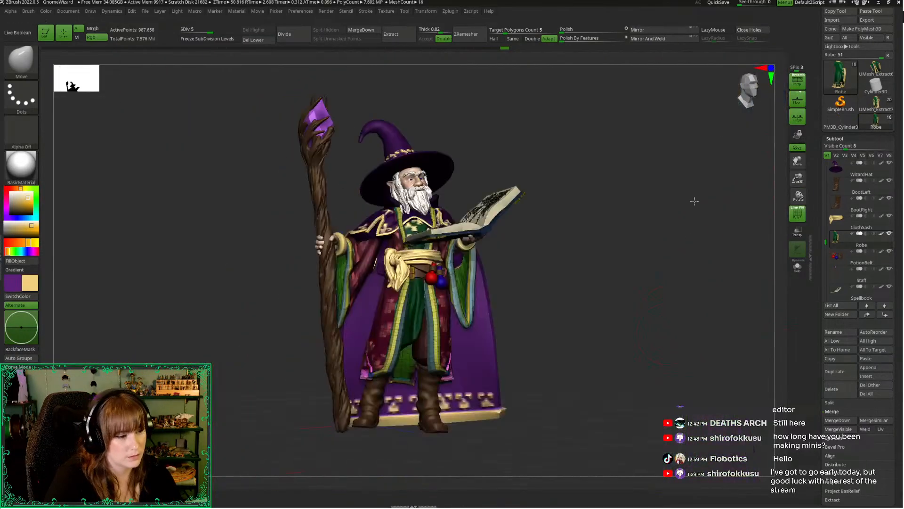
mouse_move(694, 200)
mouse_down()
mouse_move(703, 216)
mouse_move(656, 228)
mouse_up()
key(shift+f)
mouse_move(595, 238)
mouse_down()
mouse_move(652, 261)
mouse_move(691, 221)
mouse_move(690, 265)
mouse_up()
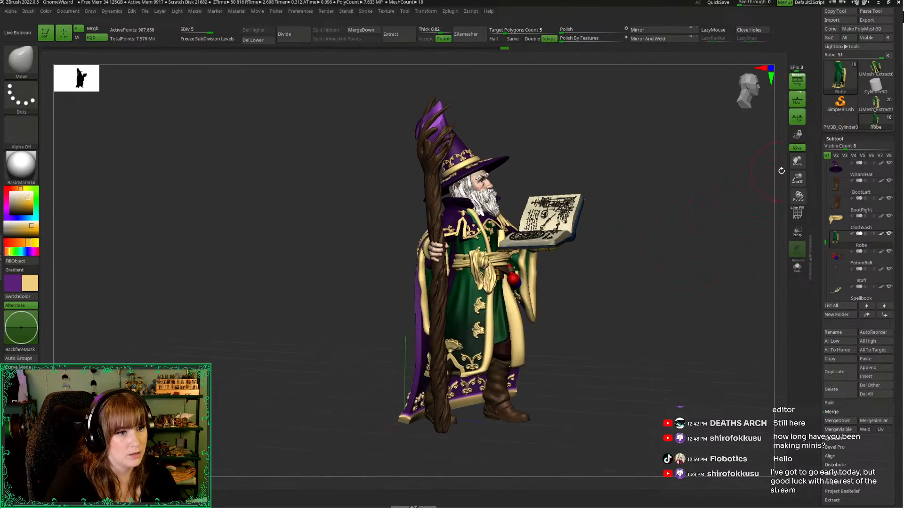
drag(798, 178, 773, 221)
right_click(693, 226)
mouse_move(663, 316)
alt+mouse_down()
mouse_move(669, 354)
mouse_move(657, 350)
alt+mouse_up()
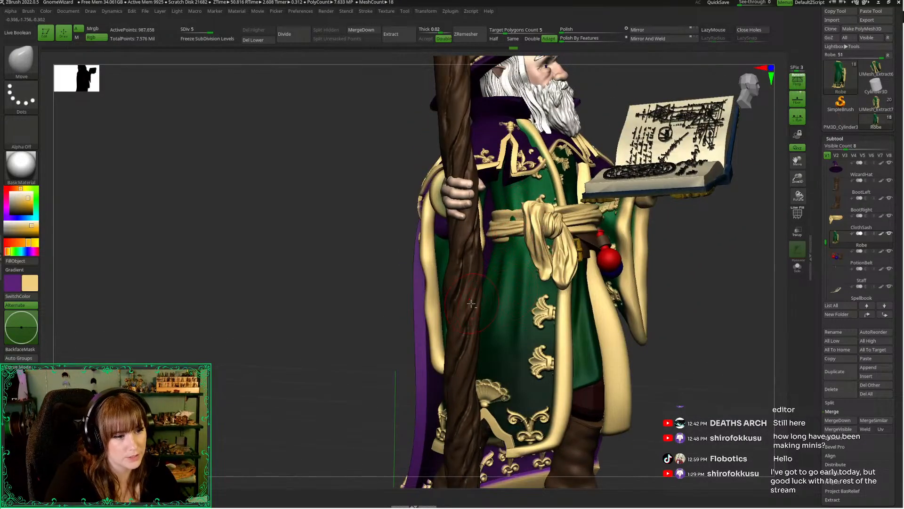
Smooth the robe's staff-side panel at subdivision level 3 and isolate the robe from the other parts
key(b)
key(s)
key(t)
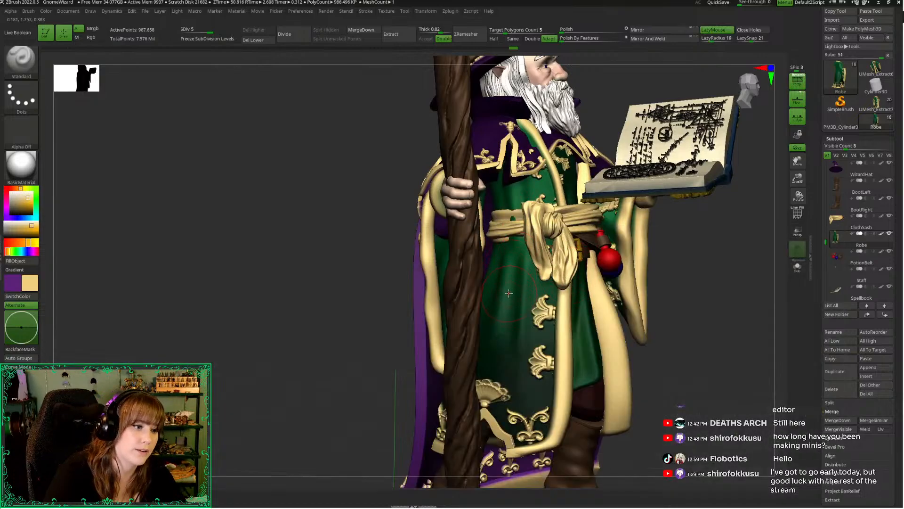
key(space)
key(shift+d)
key(shift+d)
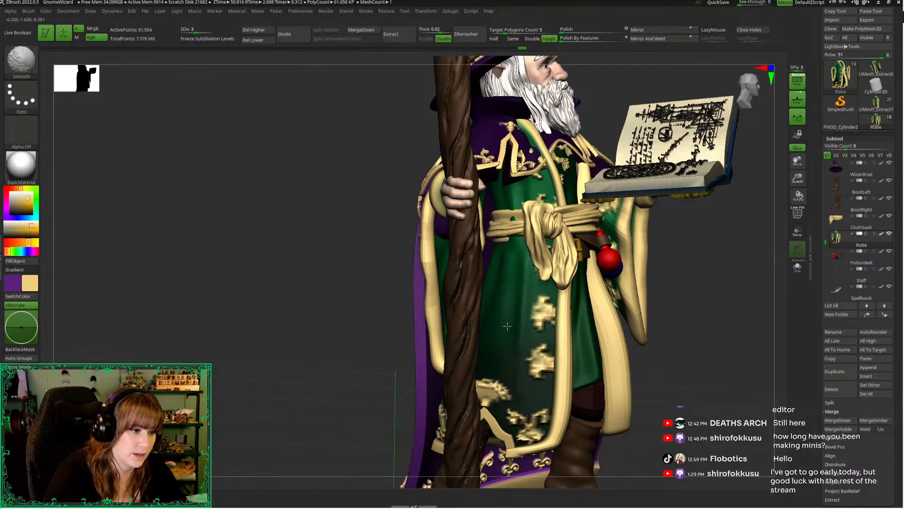
drag(340, 326, 345, 326)
drag(678, 325, 663, 317)
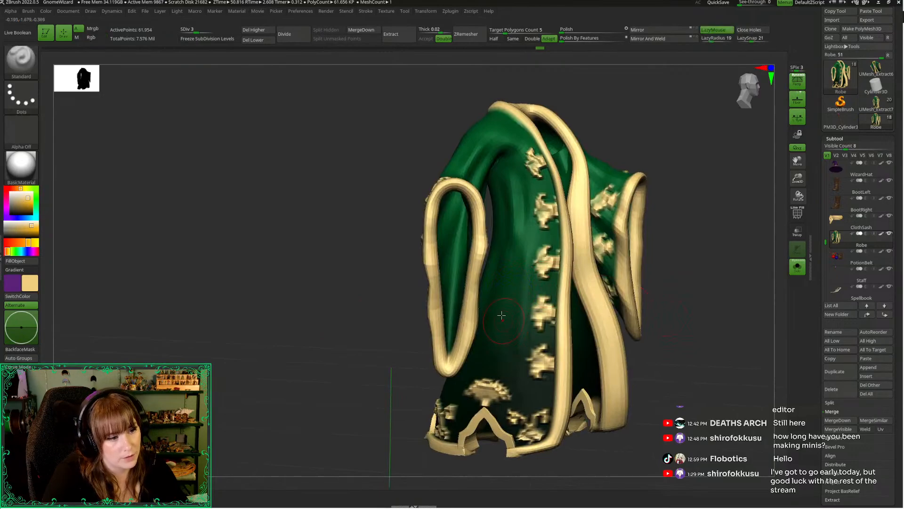
Smooth the robe's side panel at subdivision level 1, then refine it level by level up to 5 with the Standard and Smooth brushes
key(space)
key(shift+d)
key(shift+d)
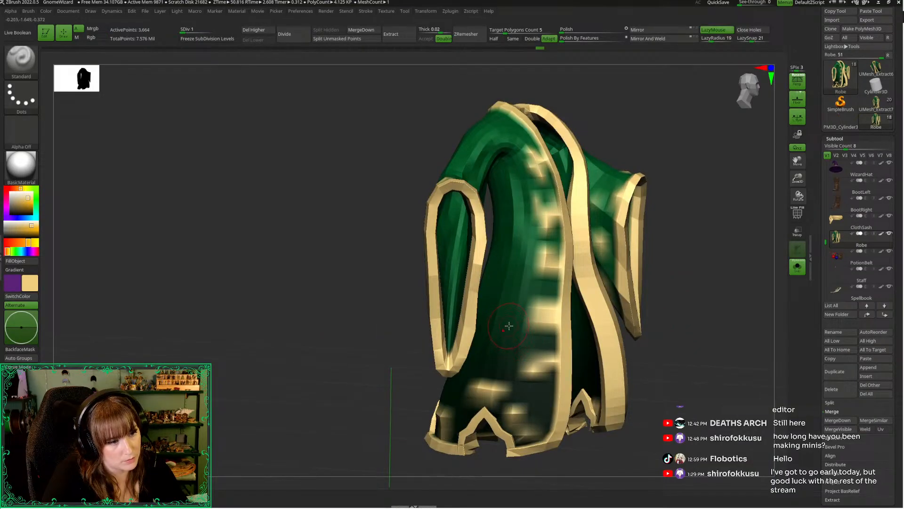
key(d)
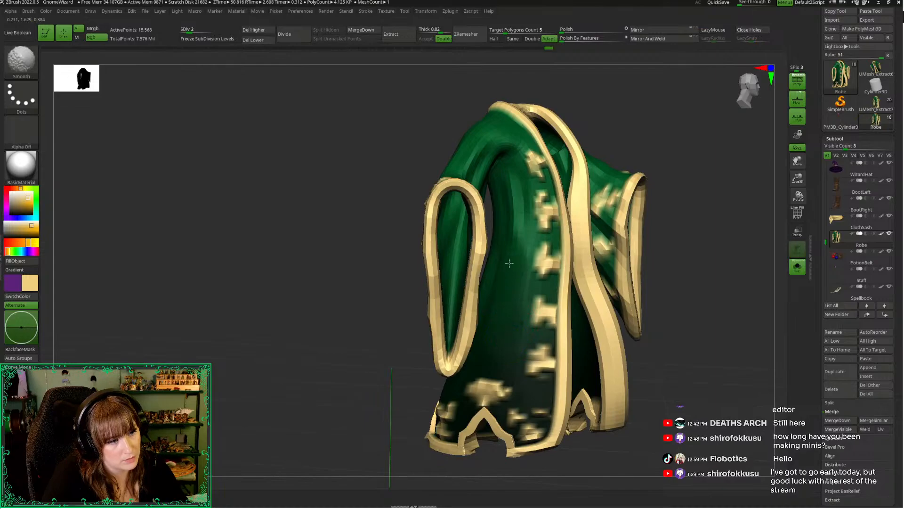
key(l)
key(d)
key(shift)
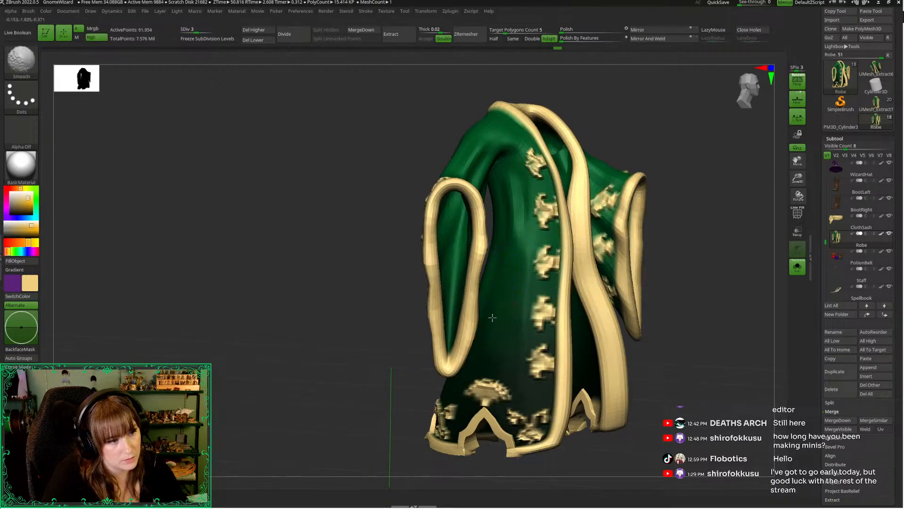
key(d)
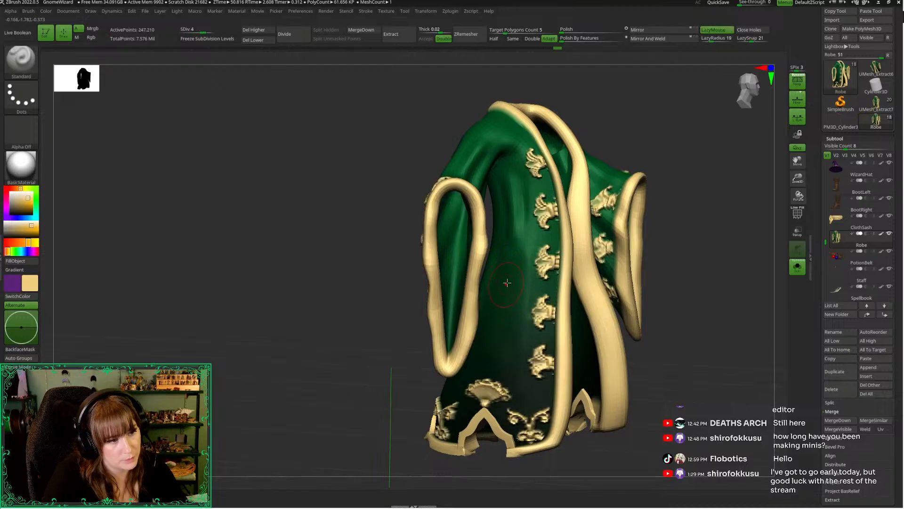
key(d)
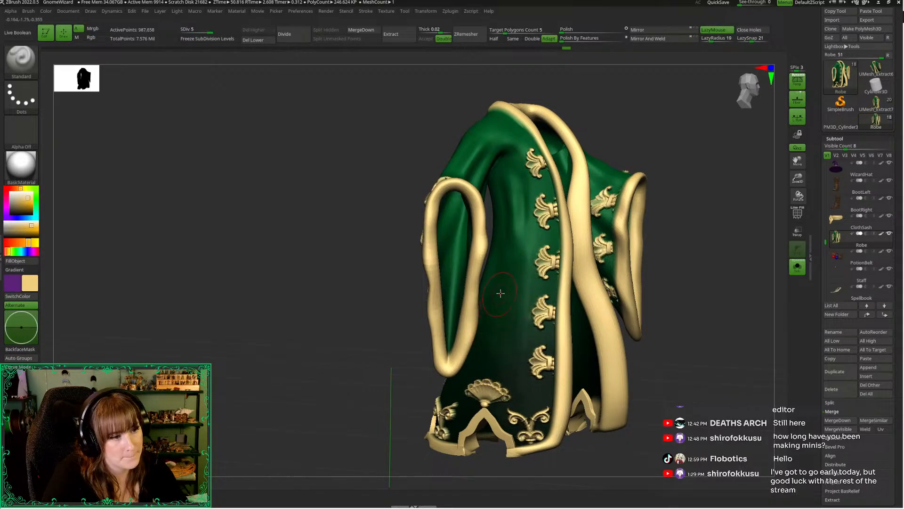
key(b)
key(m)
key(v)
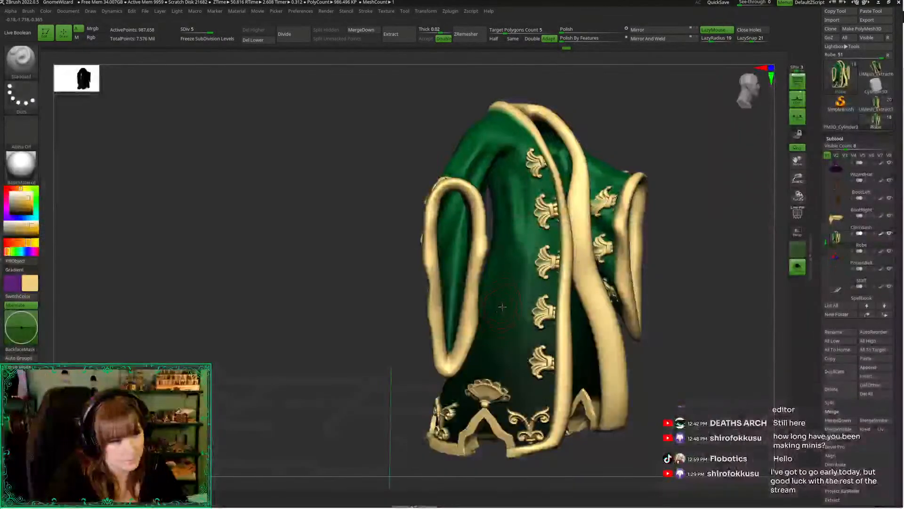
key(shift)
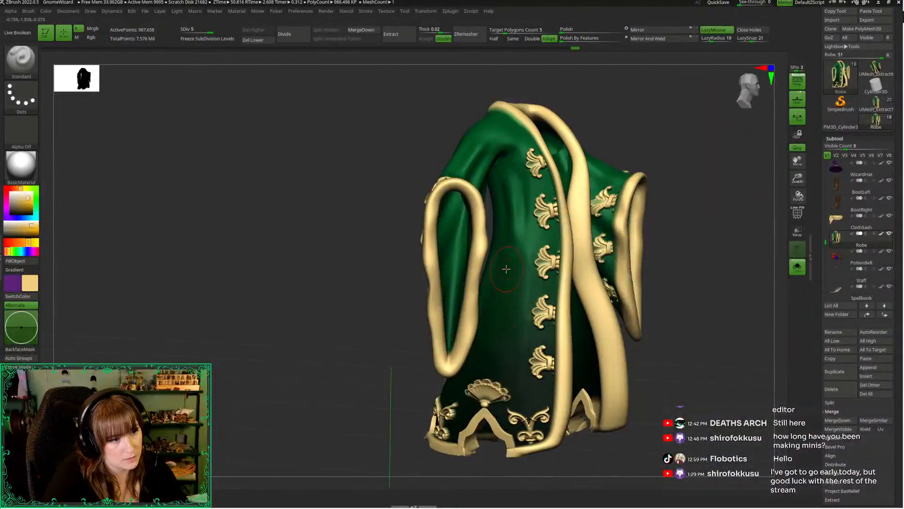
Compare the robe with the full figure, then hide its staff-side sleeve to expose the side panel
drag(401, 332, 358, 324)
key(ctrl+shift+s)
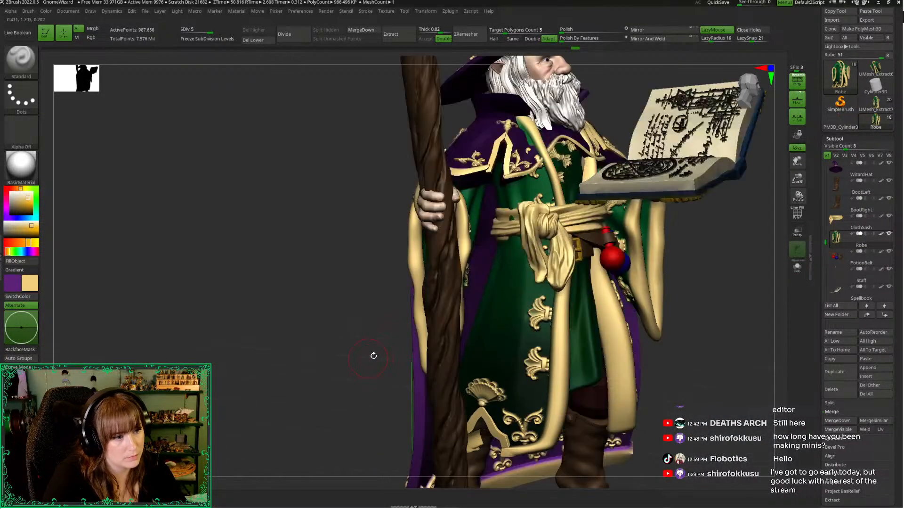
mouse_move(373, 355)
mouse_down()
mouse_move(373, 347)
mouse_move(354, 351)
mouse_up()
key(ctrl+shift+s)
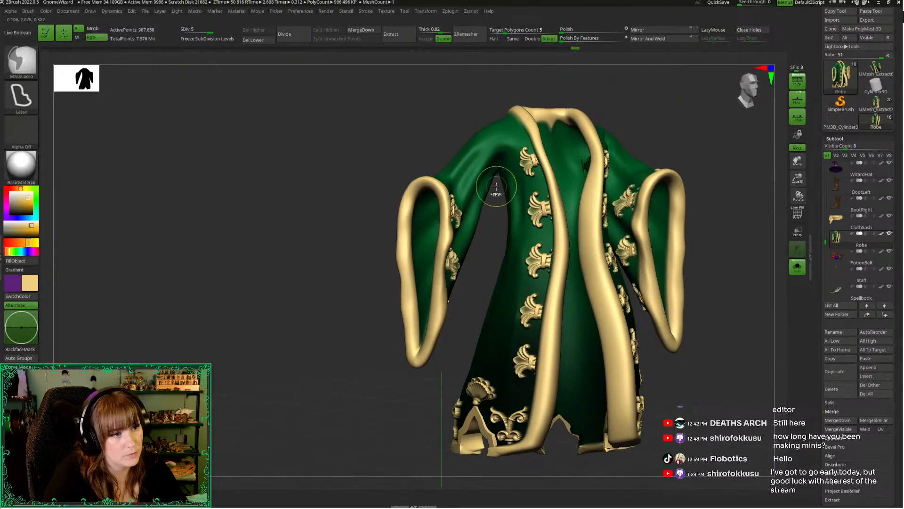
mouse_move(496, 188)
ctrl+mouse_down()
mouse_move(323, 328)
mouse_move(427, 391)
mouse_move(495, 191)
ctrl+mouse_up()
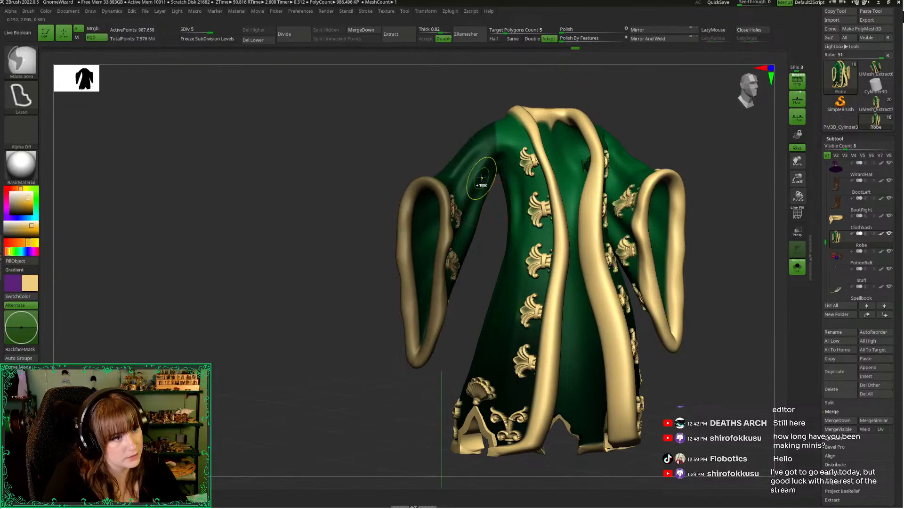
ctrl+shift+click(463, 182)
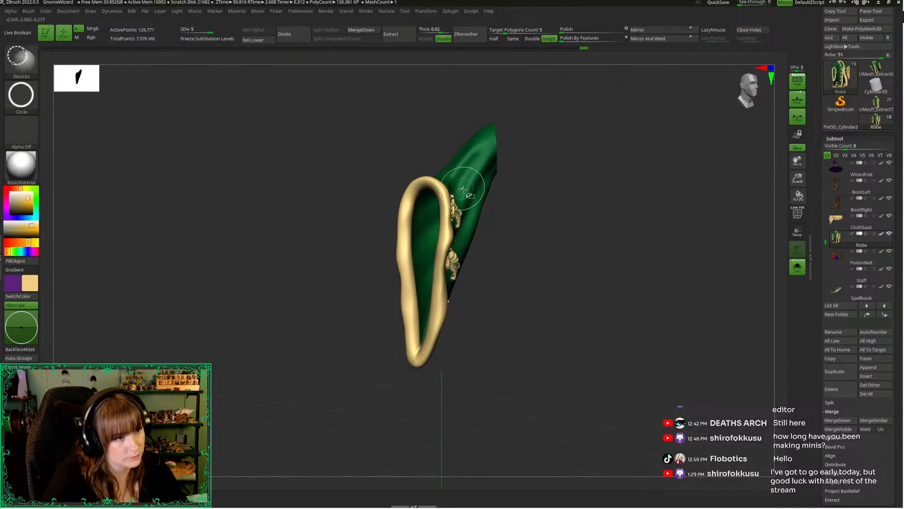
ctrl+shift+click(349, 210)
mouse_move(349, 210)
mouse_down()
mouse_move(355, 242)
mouse_move(417, 278)
mouse_up()
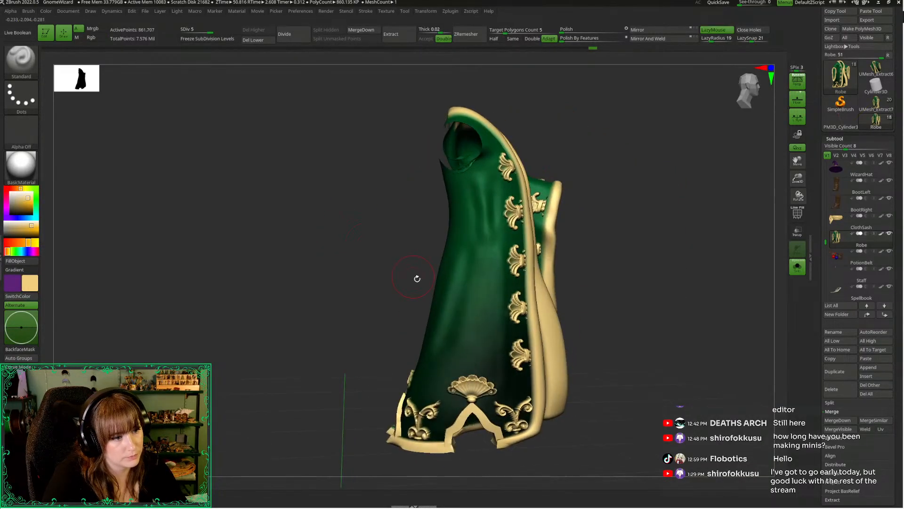
Sculpt soft diagonal cloth folds fanning down from the waist on the robe's exposed side with the Standard brush
drag(802, 186, 796, 202)
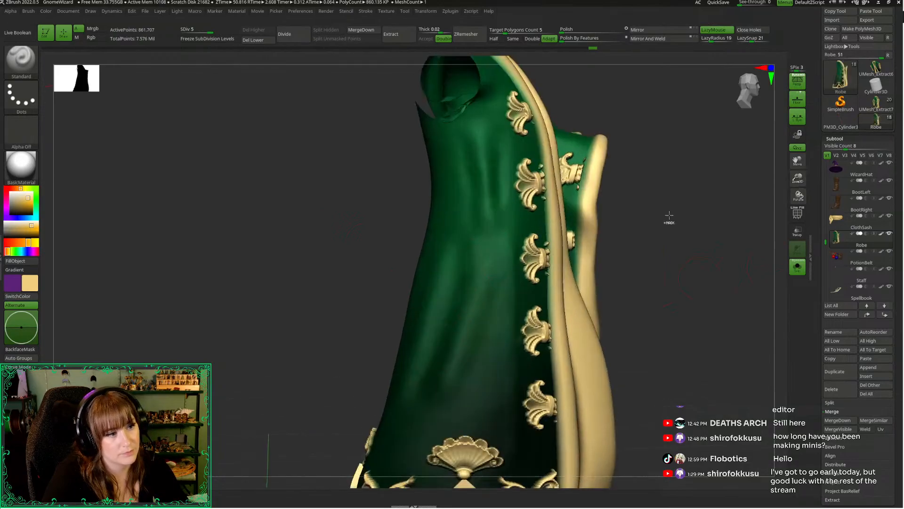
key(space)
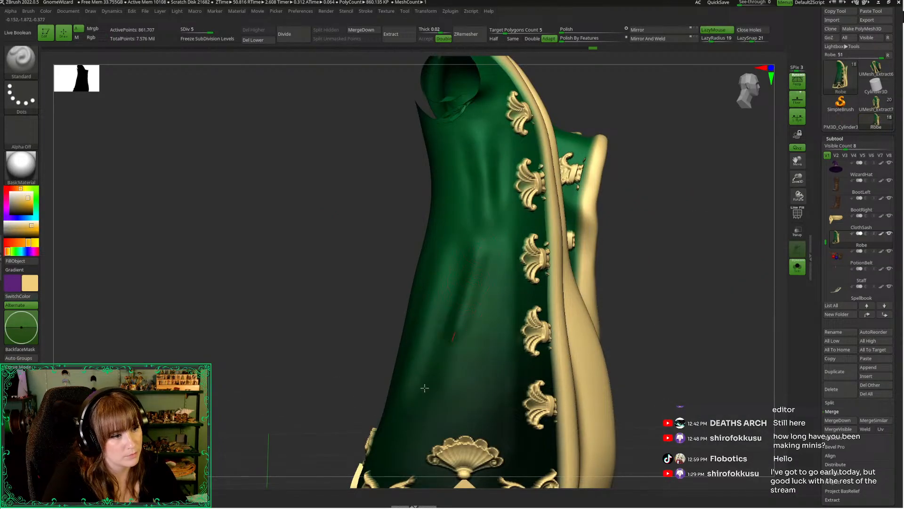
key(ctrl)
key(l)
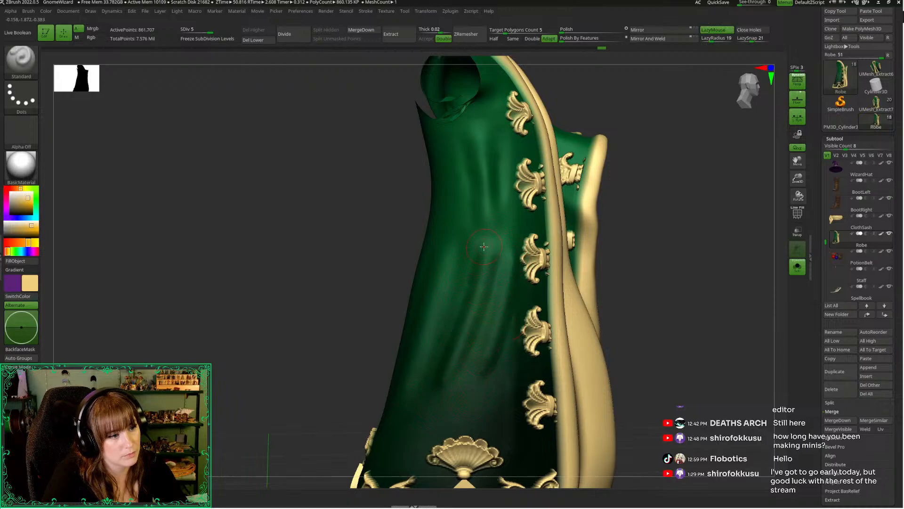
shift+drag(472, 265, 454, 295)
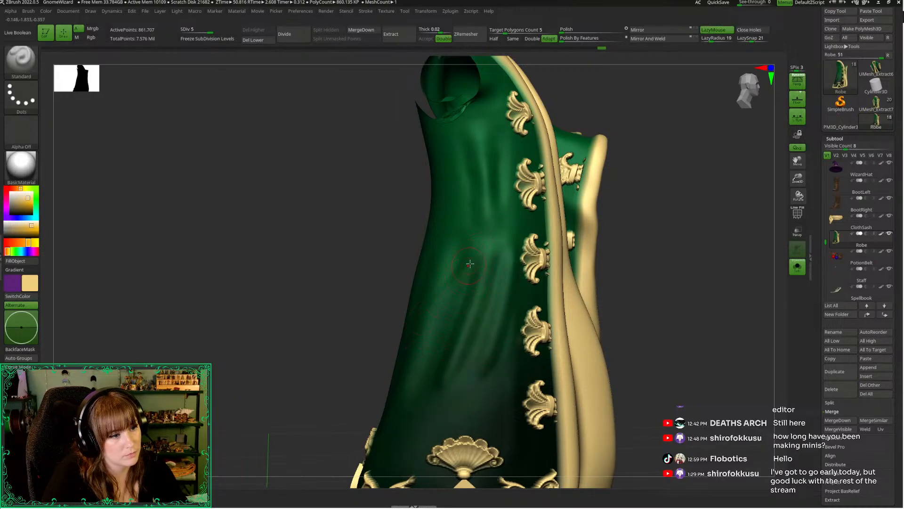
drag(470, 264, 415, 345)
drag(506, 257, 485, 332)
key(space)
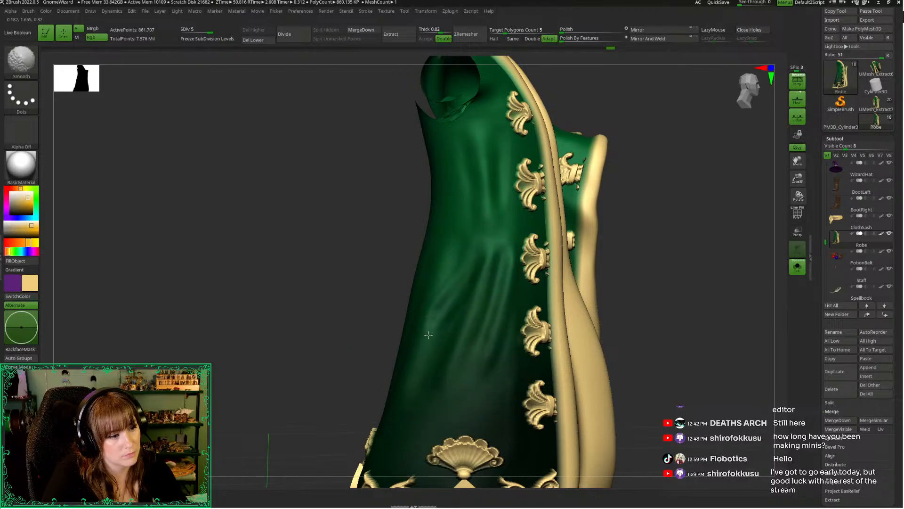
Soften the new side folds at subdivision level 4 and return the robe to level 5
key(shift+d)
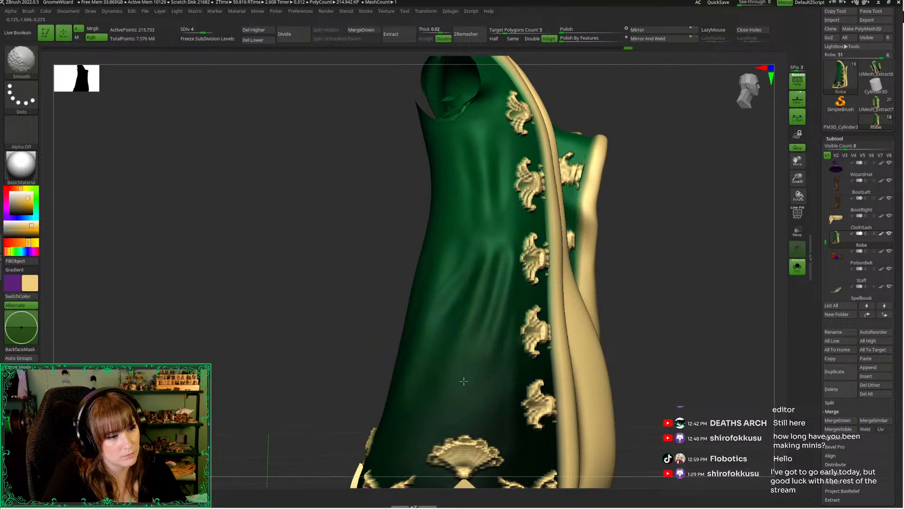
click(334, 355)
drag(261, 326, 283, 339)
click(261, 336)
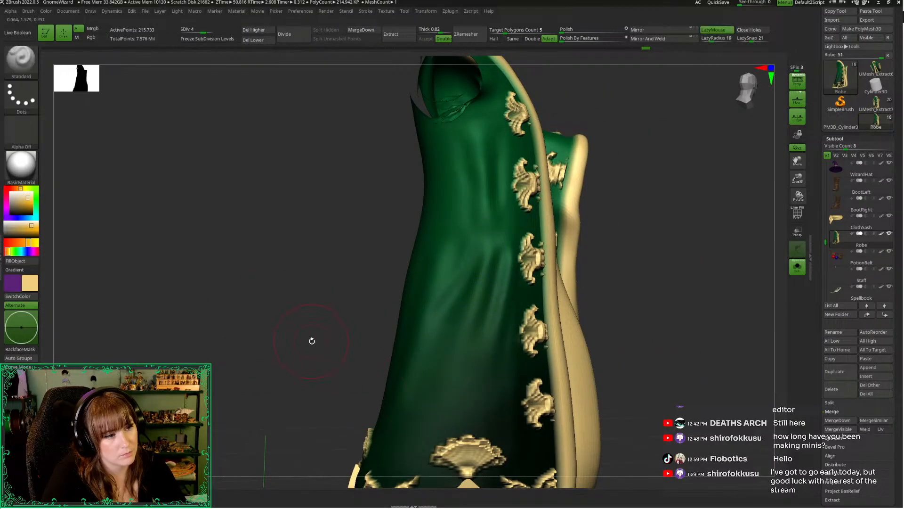
drag(311, 341, 292, 343)
key(d)
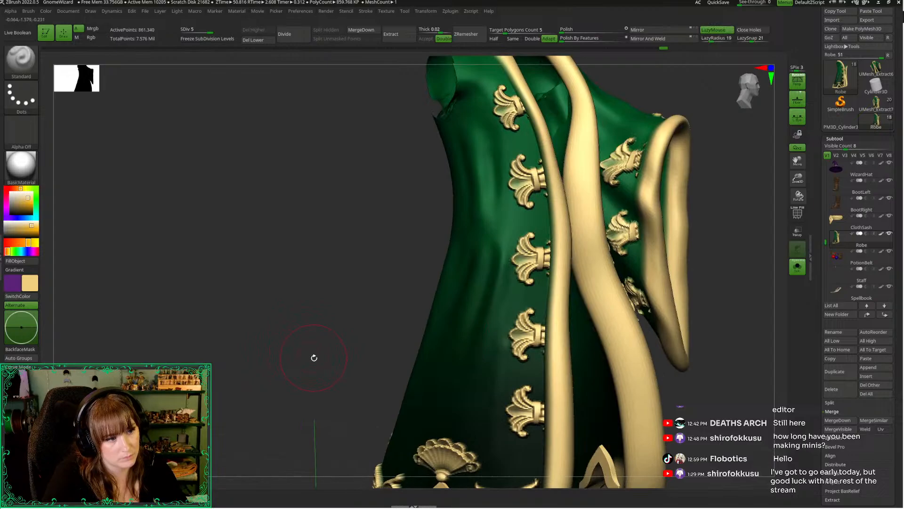
Show the rest of the wizard around the robe again and check the folds on the whole figure
drag(364, 340, 333, 340)
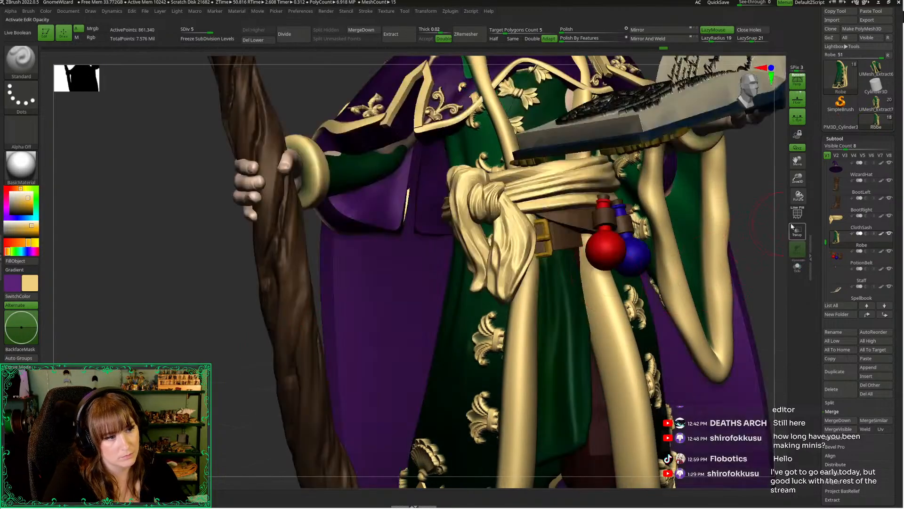
drag(796, 173, 762, 105)
drag(720, 202, 700, 170)
drag(652, 269, 579, 315)
right_click(579, 310)
Select the cloth sash and pull its knot and waistband against the robe with the Move brush
alt+click(456, 307)
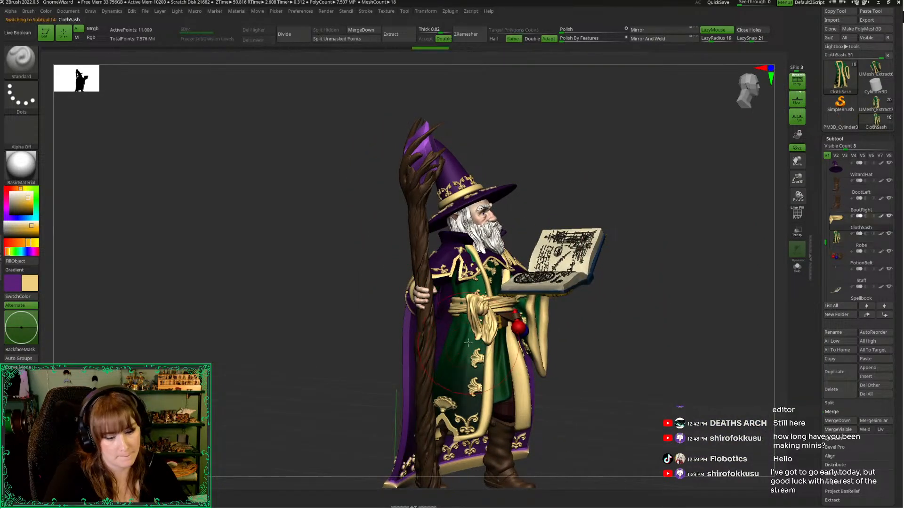
key(b)
key(m)
key(t)
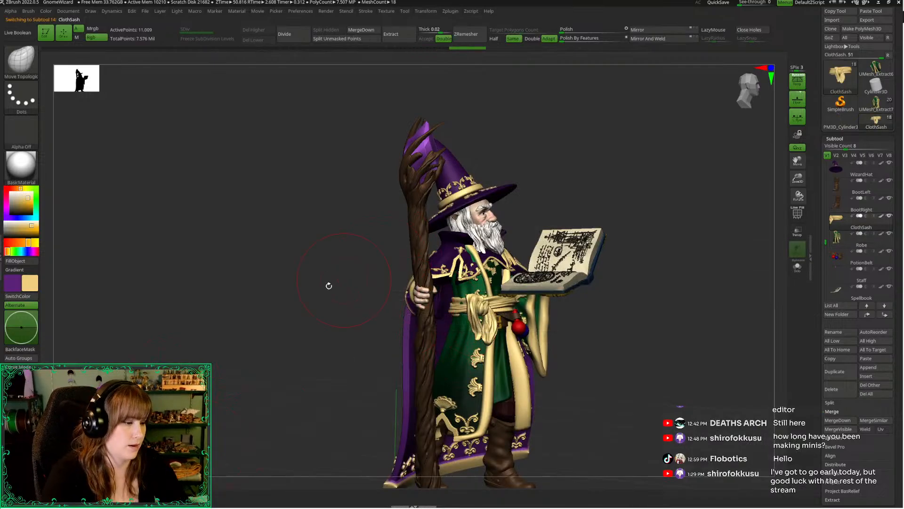
drag(326, 284, 238, 284)
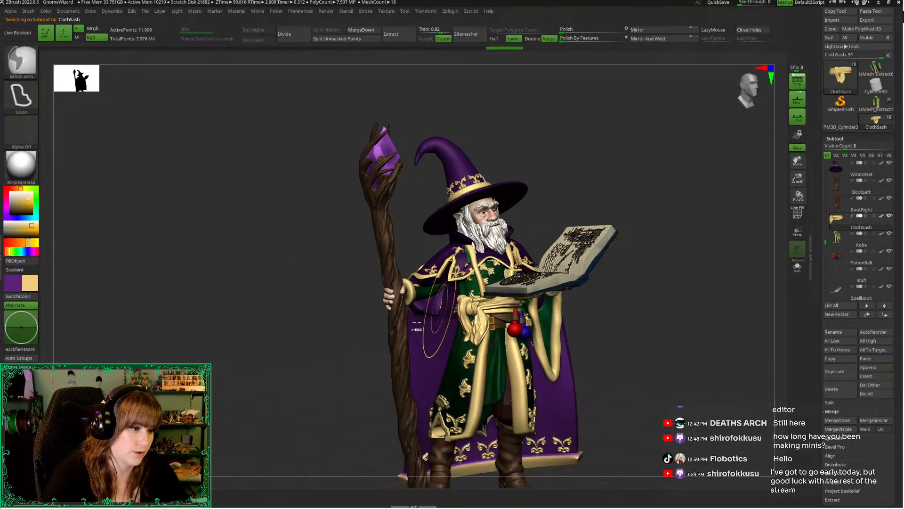
key(b)
key(m)
key(v)
drag(340, 296, 434, 323)
drag(565, 326, 453, 311)
drag(302, 321, 433, 326)
drag(522, 341, 401, 329)
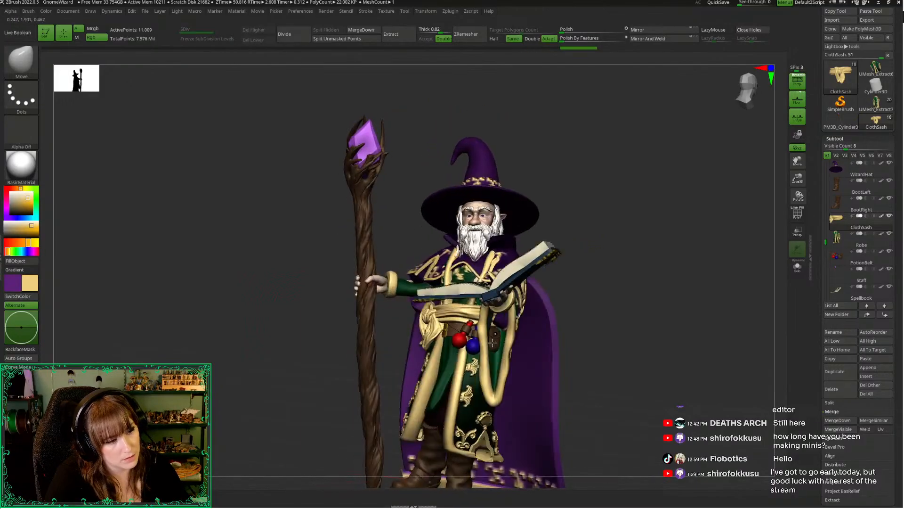
Refine the sash's fit around the waist and its hanging ends from several angles, adjusting the Move brush size
key(space)
drag(263, 304, 415, 341)
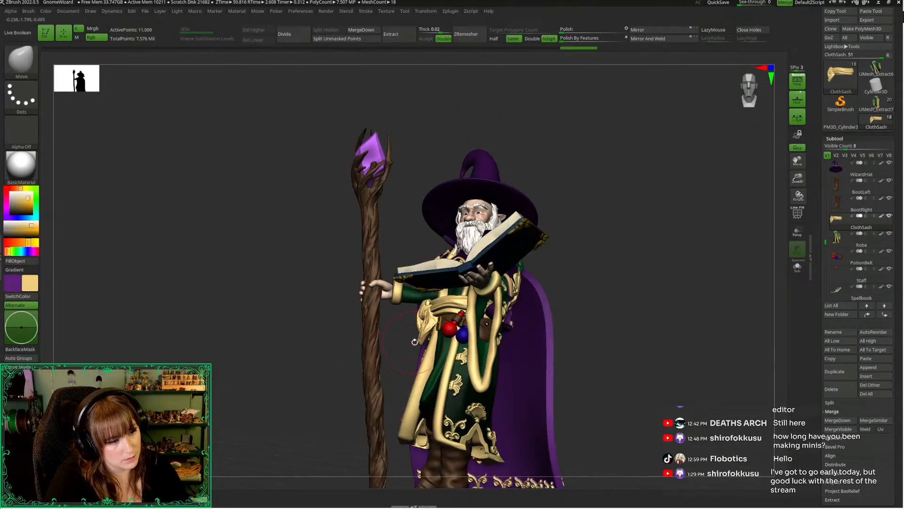
drag(328, 358, 630, 273)
key(space)
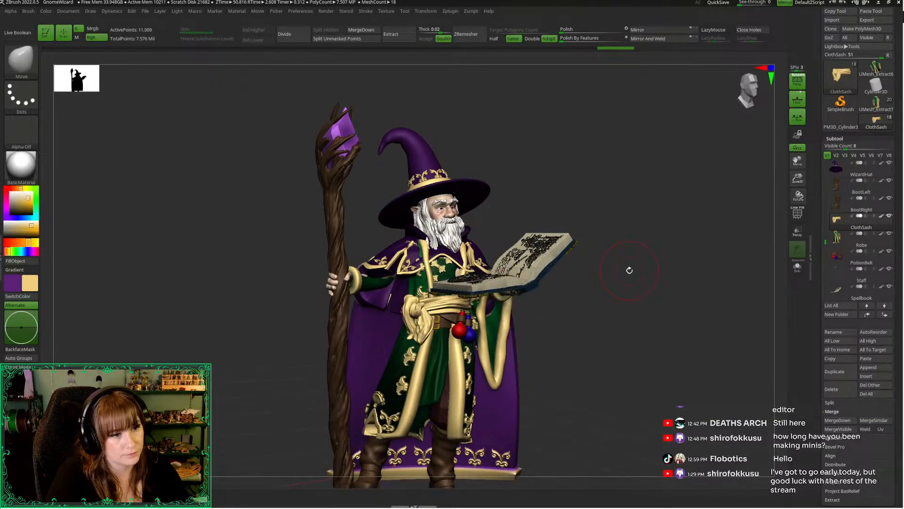
key(space)
drag(609, 317, 458, 304)
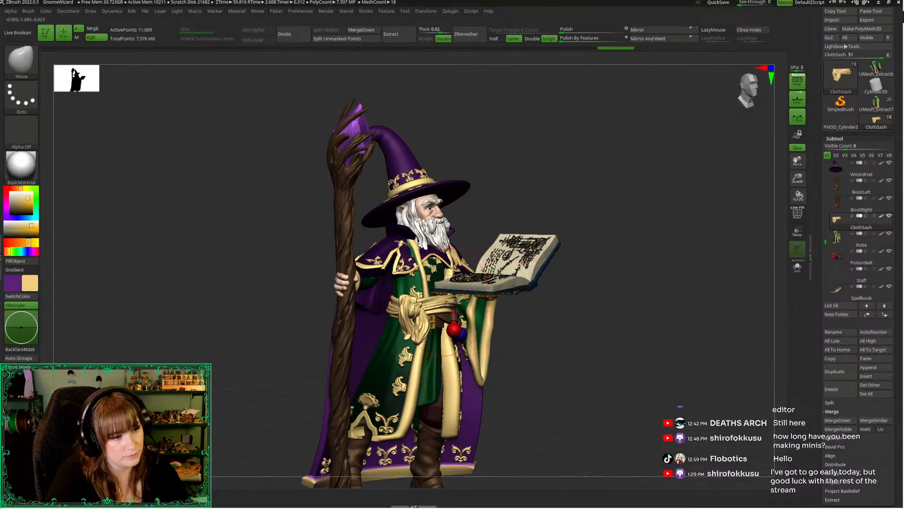
drag(527, 368, 420, 354)
right_click(421, 354)
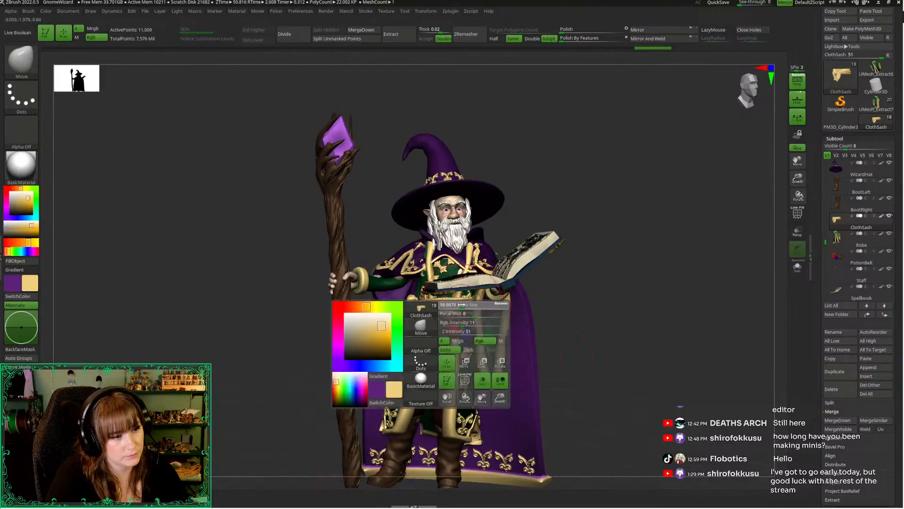
drag(282, 345, 401, 333)
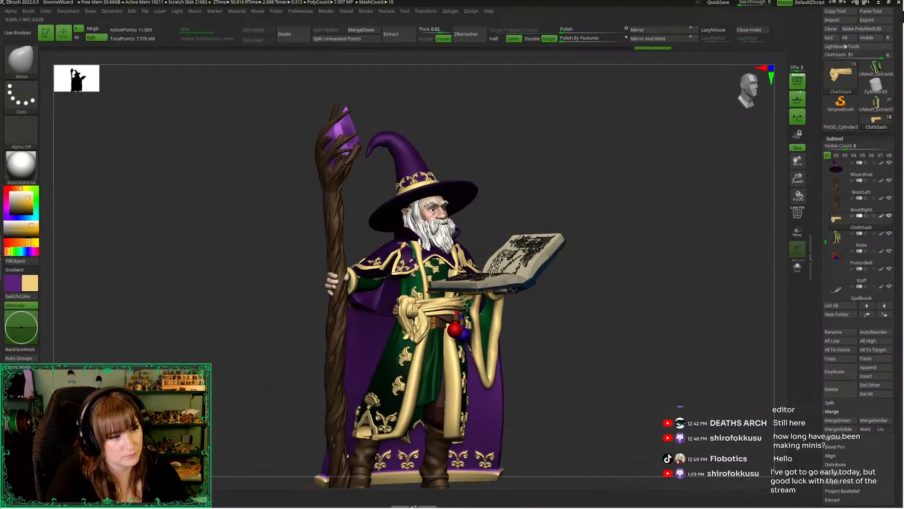
mouse_move(507, 314)
mouse_down()
mouse_move(585, 345)
mouse_move(569, 337)
mouse_move(633, 316)
mouse_move(606, 307)
mouse_move(652, 318)
mouse_move(599, 327)
mouse_move(626, 296)
mouse_move(622, 303)
mouse_move(603, 254)
mouse_up()
right_click(603, 253)
drag(598, 289, 481, 310)
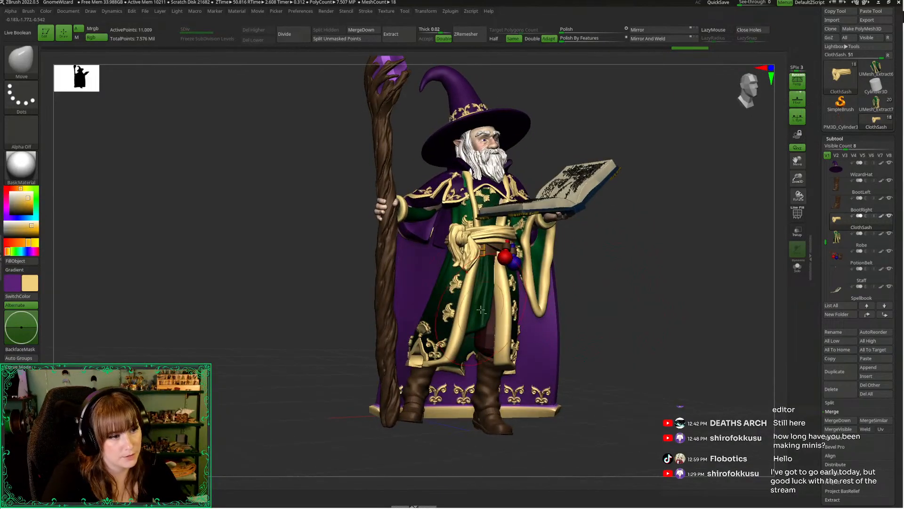
Select the tunic for reshaping with the Move Topological brush and lower it to subdivision level 3
key(b)
key(m)
key(t)
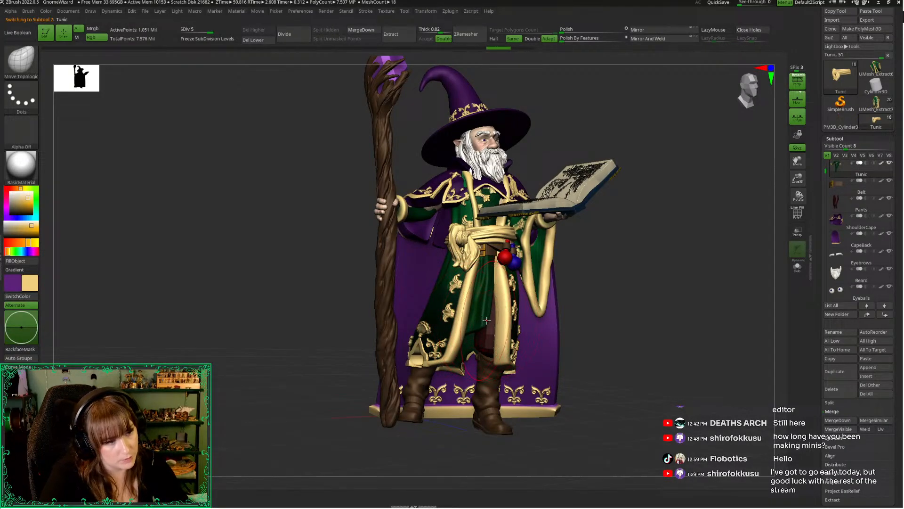
drag(608, 333, 561, 332)
mouse_move(369, 348)
mouse_down()
mouse_move(589, 297)
mouse_move(578, 297)
mouse_up()
key(space)
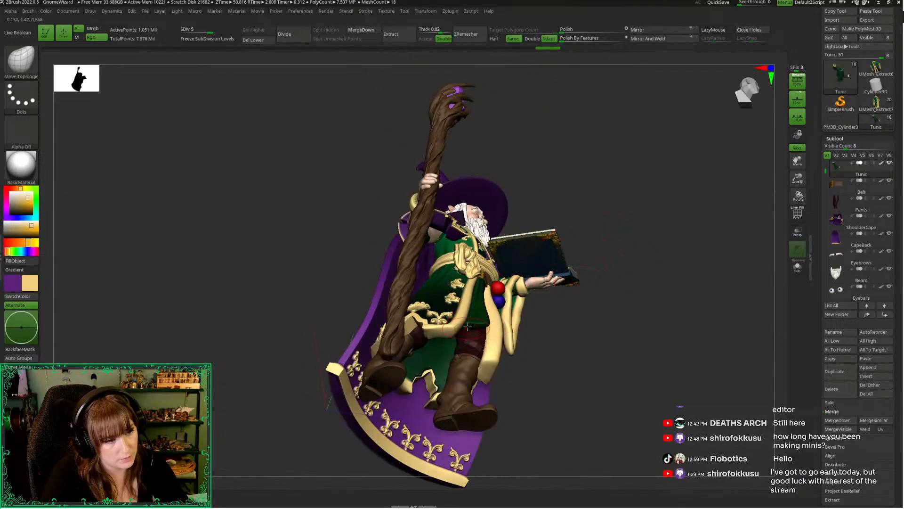
mouse_move(554, 384)
mouse_down()
mouse_move(557, 406)
mouse_move(563, 399)
mouse_up()
key(shift+d)
key(shift+d)
Reshape the tunic's lower front between the robe's trimmed panels and check it on the whole figure
drag(573, 363, 523, 299)
mouse_move(574, 328)
mouse_down()
mouse_move(566, 355)
mouse_move(608, 309)
mouse_up()
key(space)
mouse_move(636, 346)
mouse_down()
mouse_move(636, 330)
mouse_move(478, 333)
mouse_move(569, 378)
mouse_move(656, 379)
mouse_move(655, 334)
mouse_move(817, 201)
mouse_move(799, 141)
mouse_up()
drag(721, 207, 626, 318)
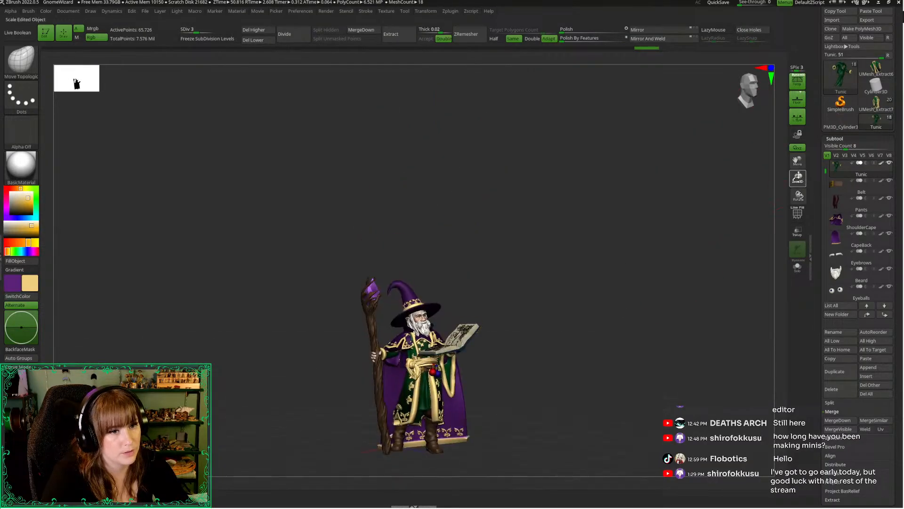
drag(798, 176, 791, 311)
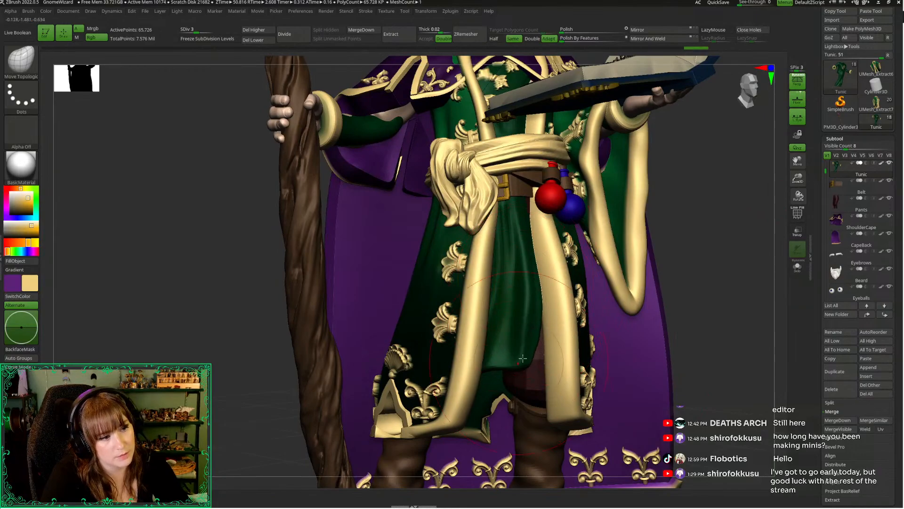
key(f)
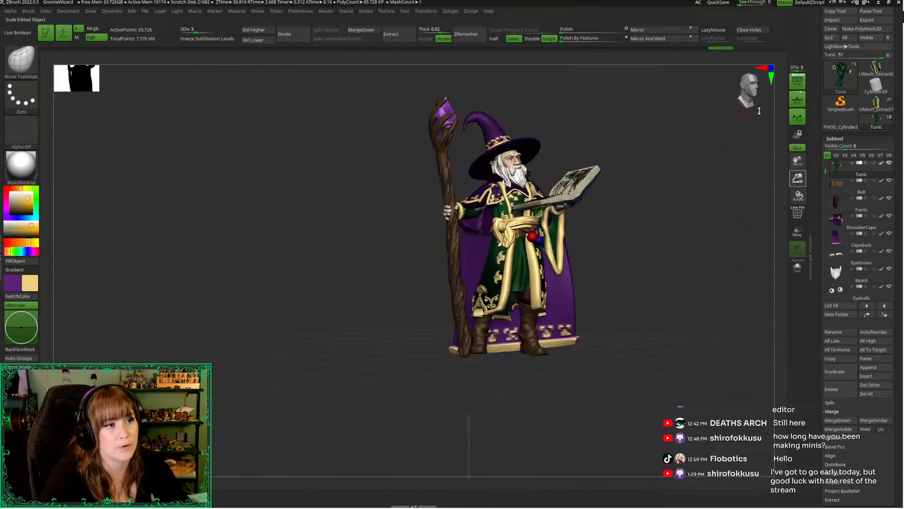
drag(685, 184, 606, 249)
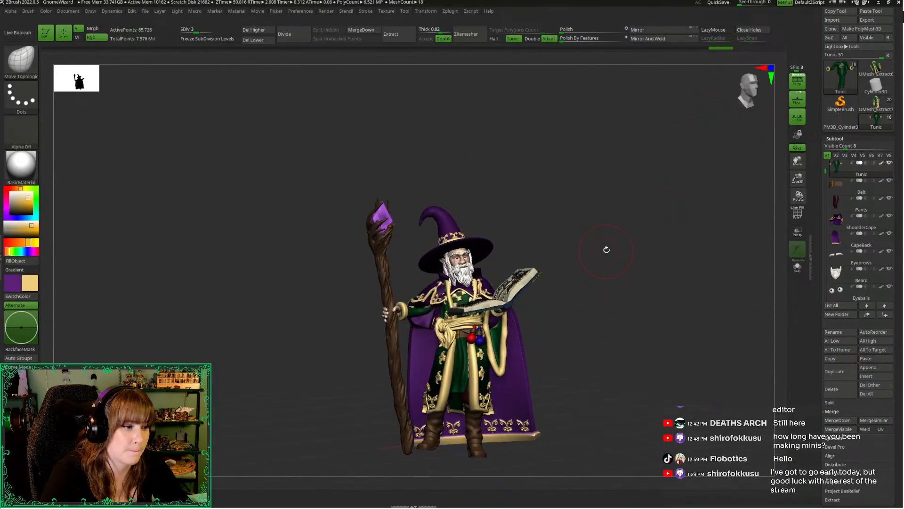
right_click(605, 249)
drag(798, 178, 800, 220)
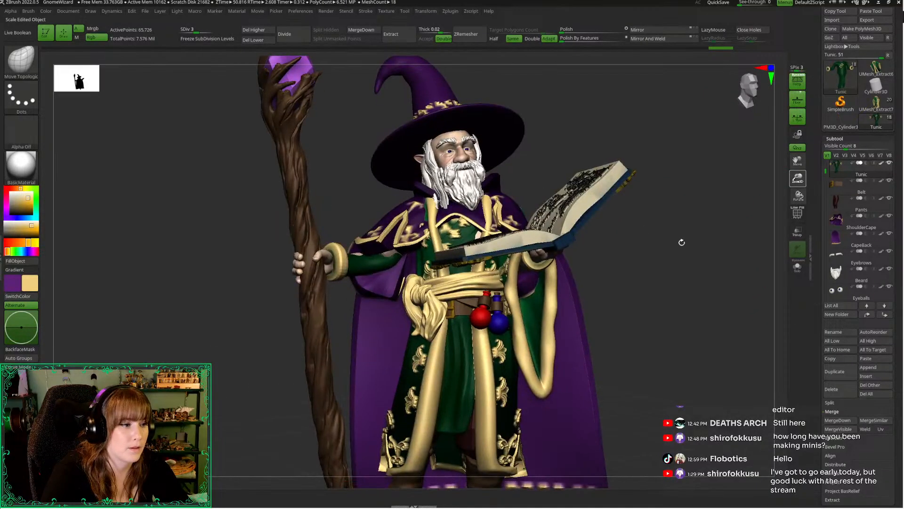
alt+drag(642, 258, 673, 326)
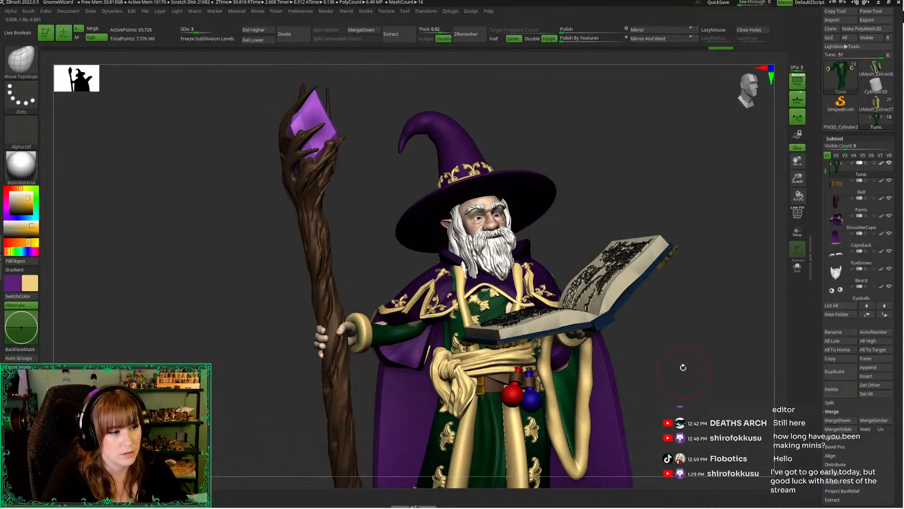
Select the robe and show its hidden staff-side sleeve again
drag(683, 367, 602, 366)
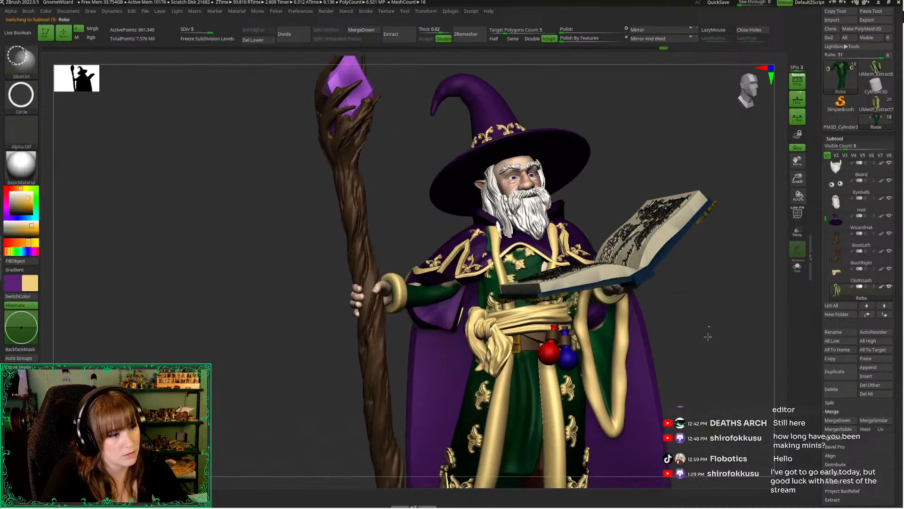
drag(414, 187, 453, 236)
right_click(394, 181)
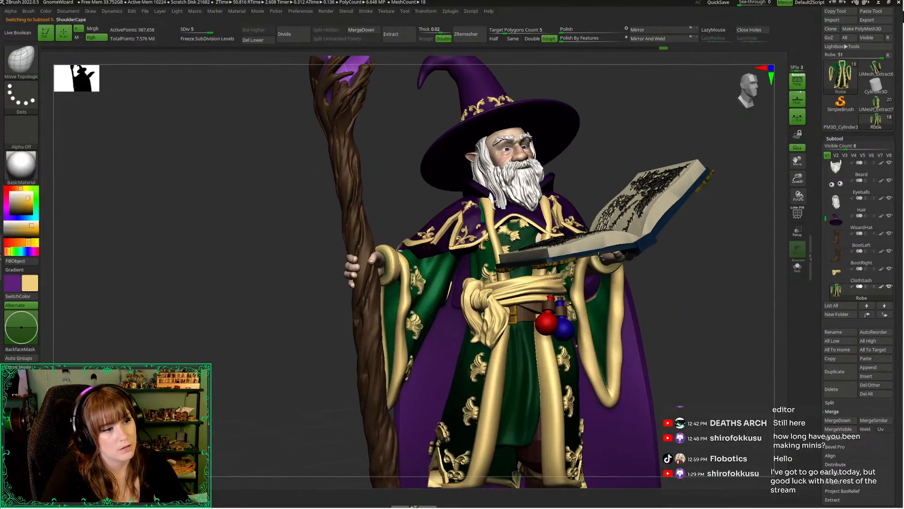
Isolate the shoulder cape and lower it to subdivision level 1
drag(708, 267, 736, 265)
click(703, 294)
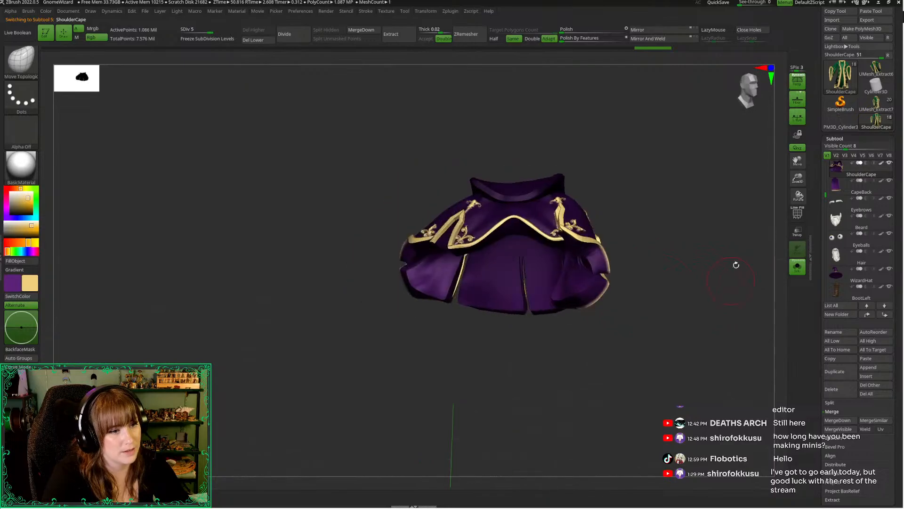
drag(797, 179, 733, 99)
alt+drag(664, 177, 596, 188)
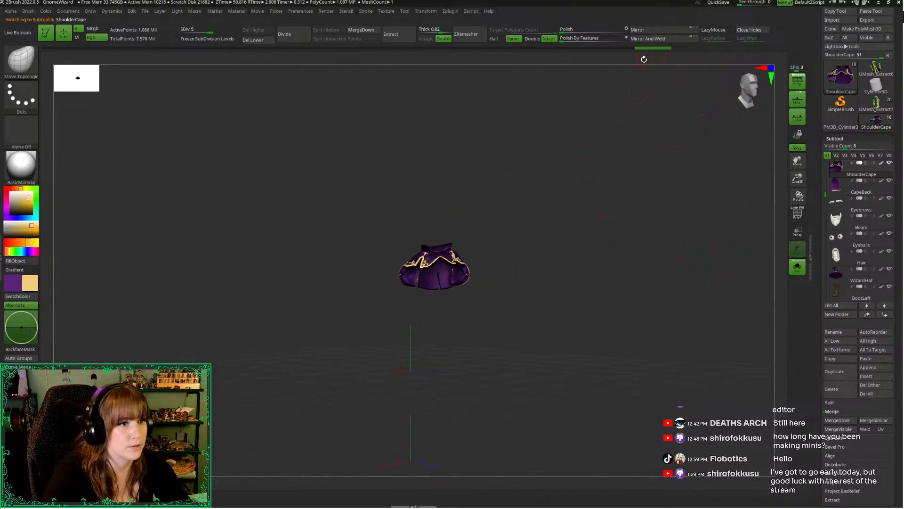
mouse_move(552, 49)
mouse_down()
mouse_move(498, 49)
mouse_move(557, 50)
mouse_up()
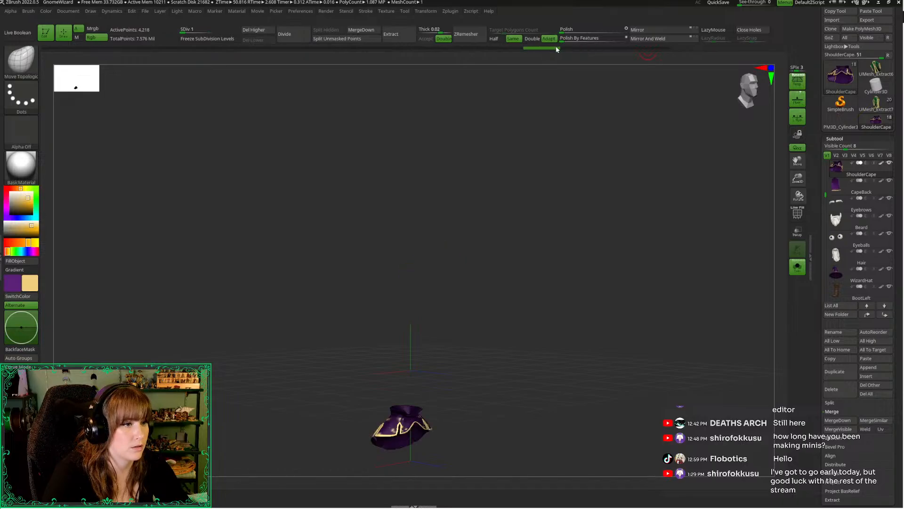
Show the whole figure again and raise the shoulder cape to the wizard's shoulder height with the transform gizmo
alt+drag(545, 303, 543, 244)
key(alt+s)
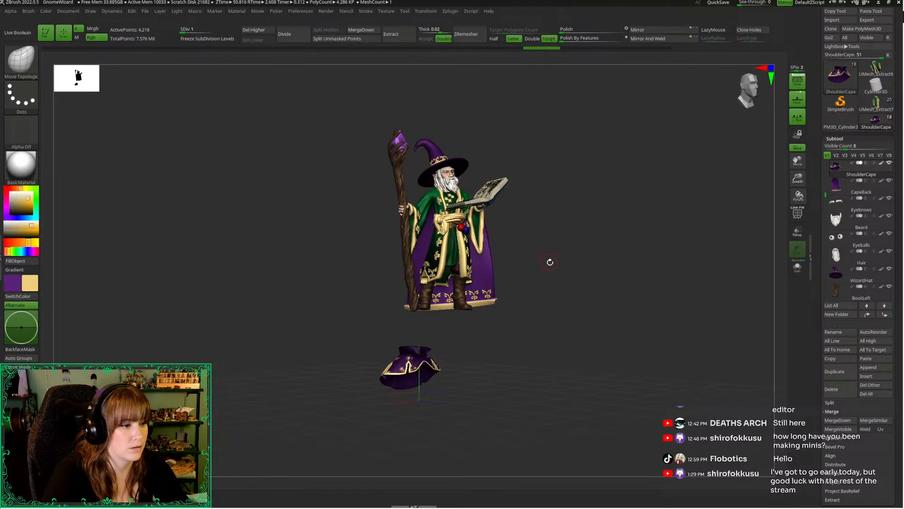
key(w)
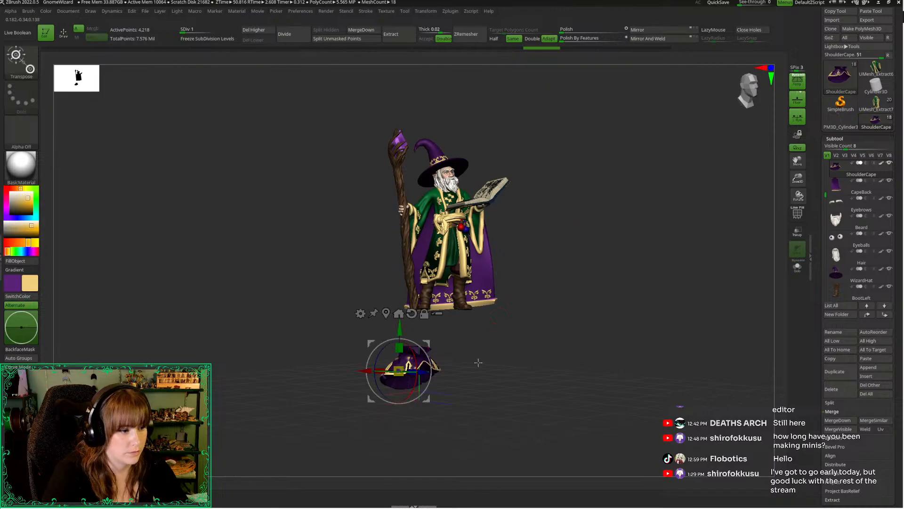
drag(478, 362, 424, 377)
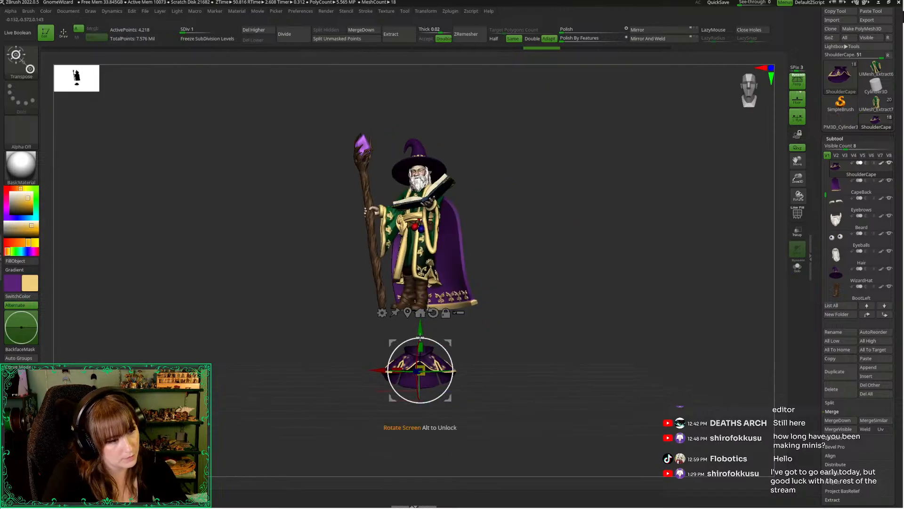
drag(420, 329, 421, 162)
drag(245, 195, 627, 214)
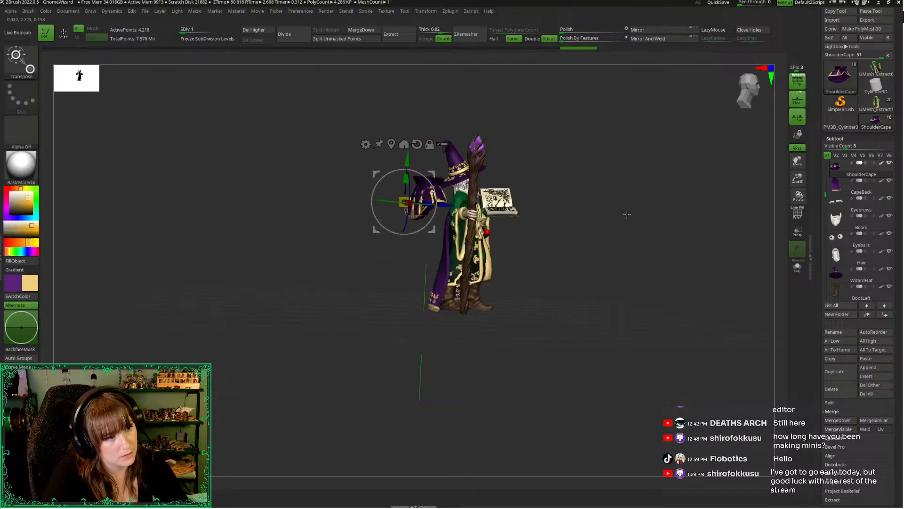
Hide the back cape and move the shoulder cape forward onto the wizard's shoulders, refining its position from side and front
click(889, 182)
drag(797, 179, 590, 478)
alt+drag(617, 375, 617, 458)
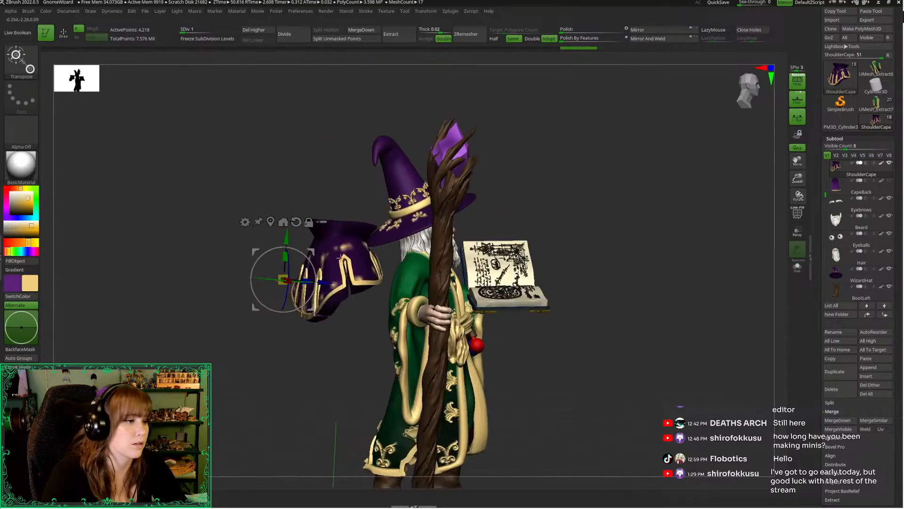
drag(766, 134, 729, 119)
alt+drag(604, 223, 685, 208)
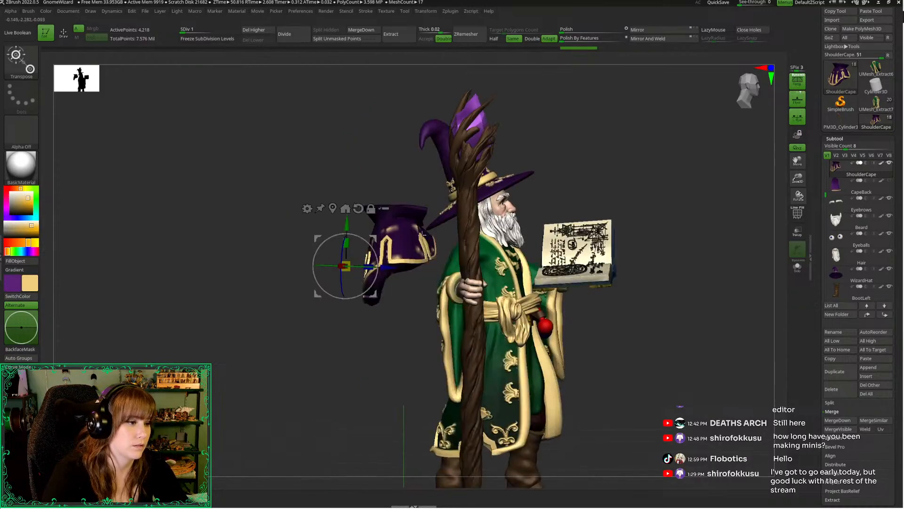
drag(392, 266, 525, 269)
drag(716, 372, 638, 366)
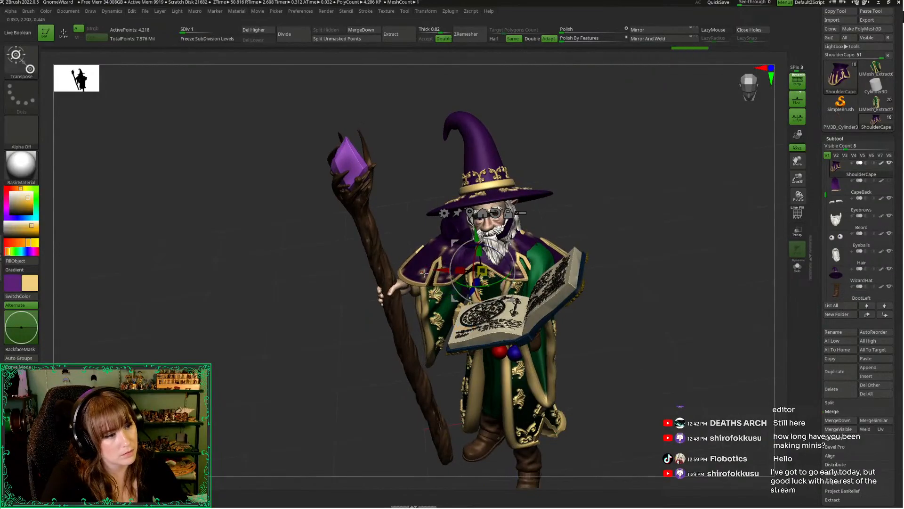
drag(627, 348, 677, 349)
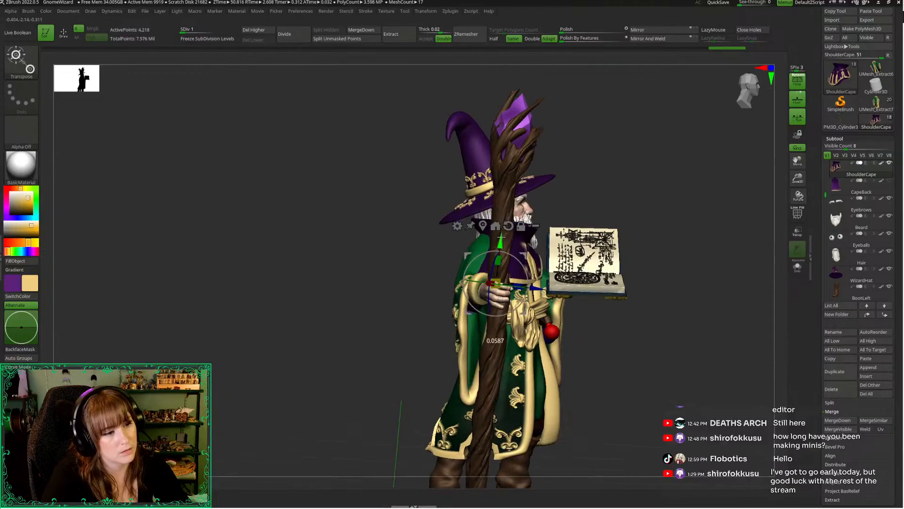
drag(631, 374, 658, 307)
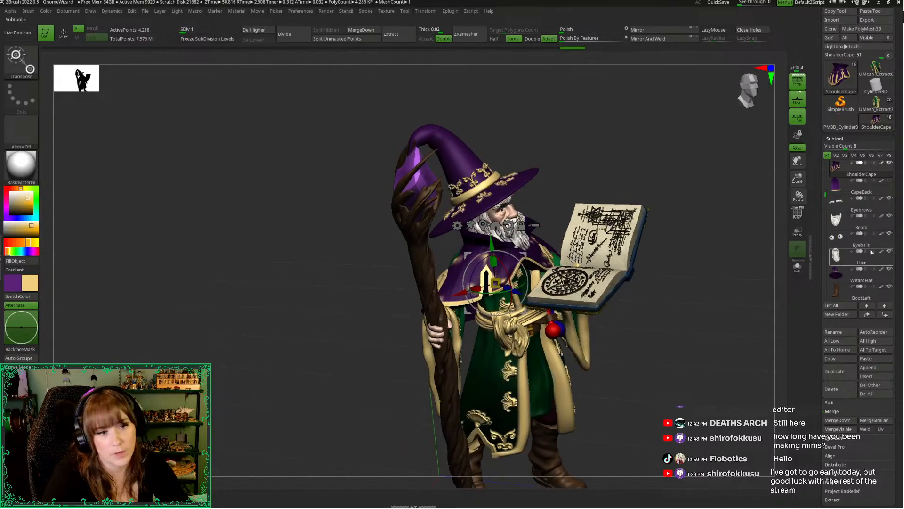
Hide the wizard's hat, and rotate and shift the shoulder cape from above to line up with the turned shoulders
click(890, 270)
drag(711, 194, 689, 301)
alt+drag(489, 94, 638, 223)
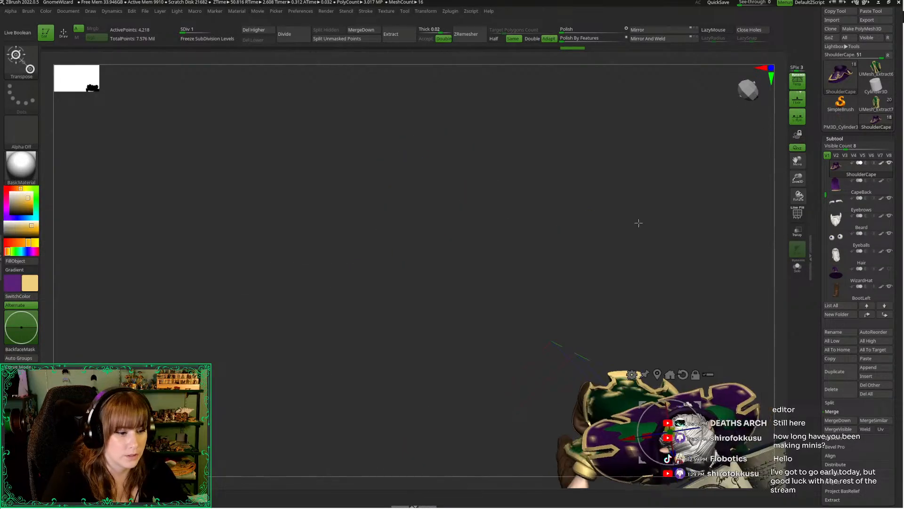
key(f)
drag(797, 181, 797, 169)
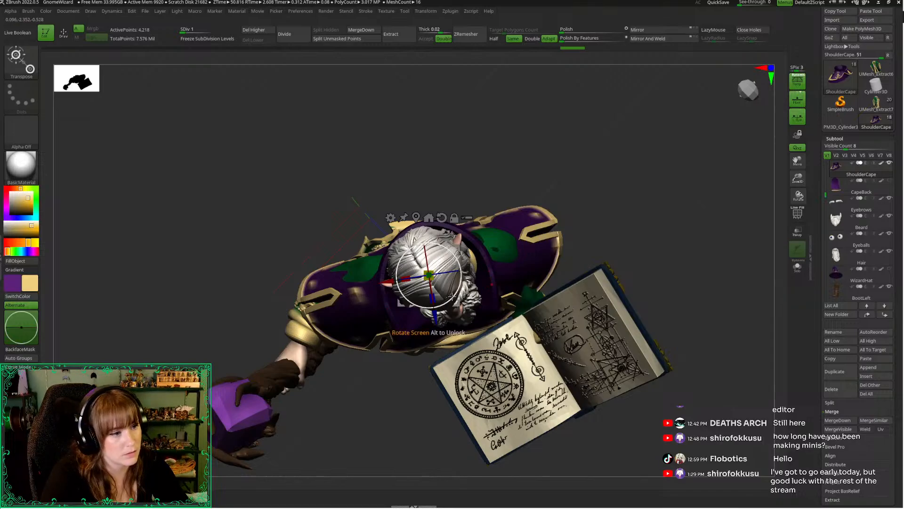
drag(452, 297, 450, 300)
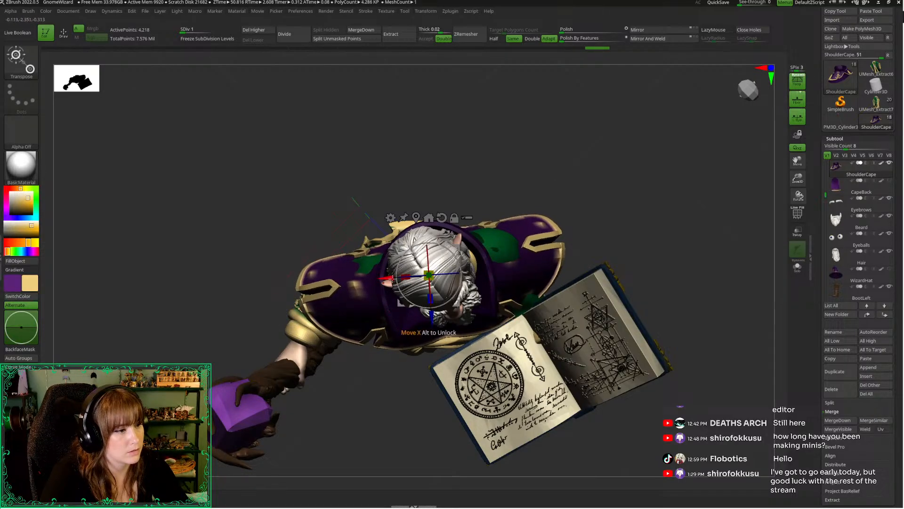
drag(391, 278, 384, 277)
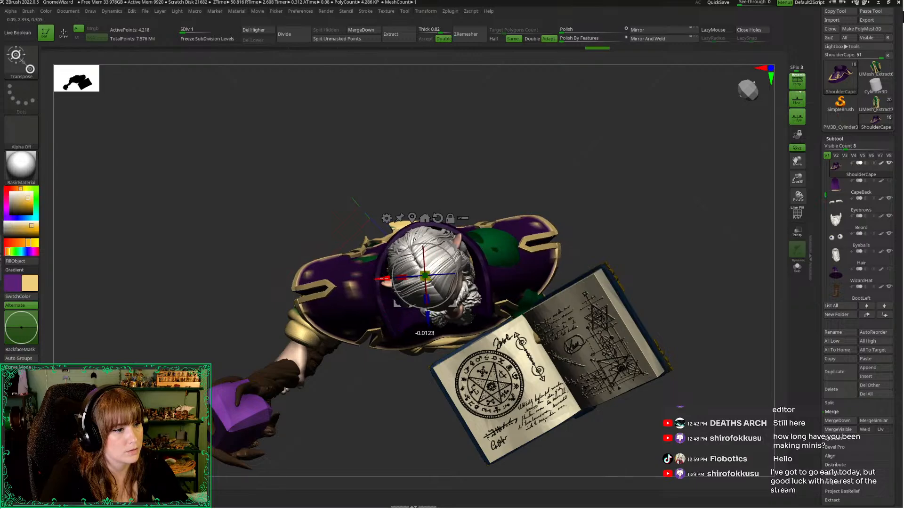
drag(347, 134, 346, 93)
drag(345, 129, 353, 155)
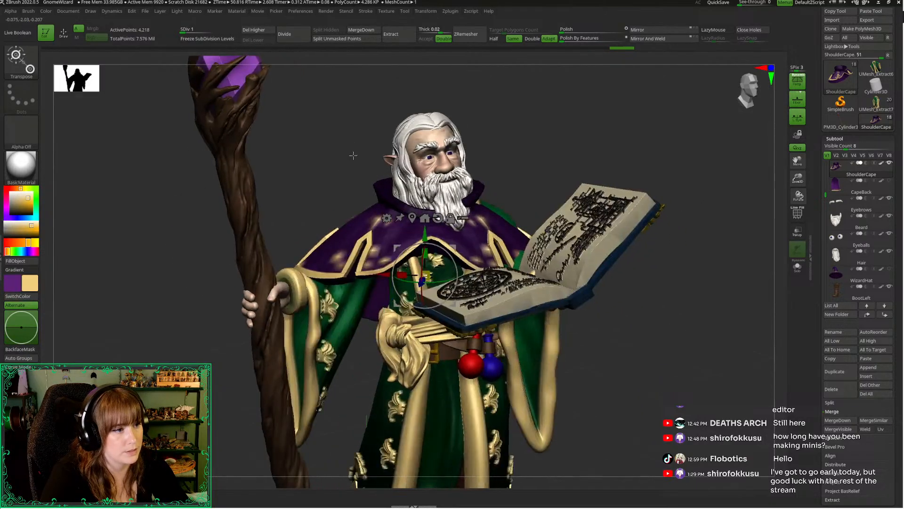
Examine the body on its own and return to the shoulder cape with the whole figure shown
scroll(825, 185, up, 4)
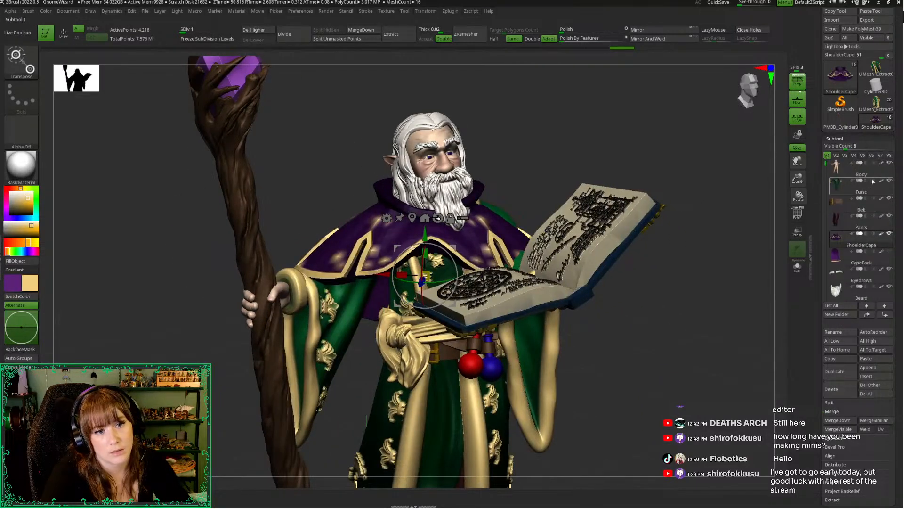
click(839, 171)
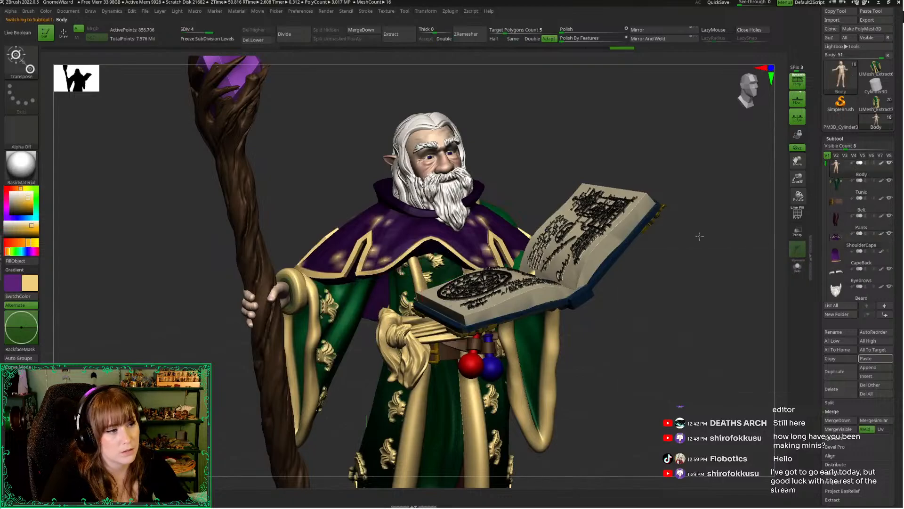
key(alt+s)
drag(678, 312, 672, 308)
key(alt+s)
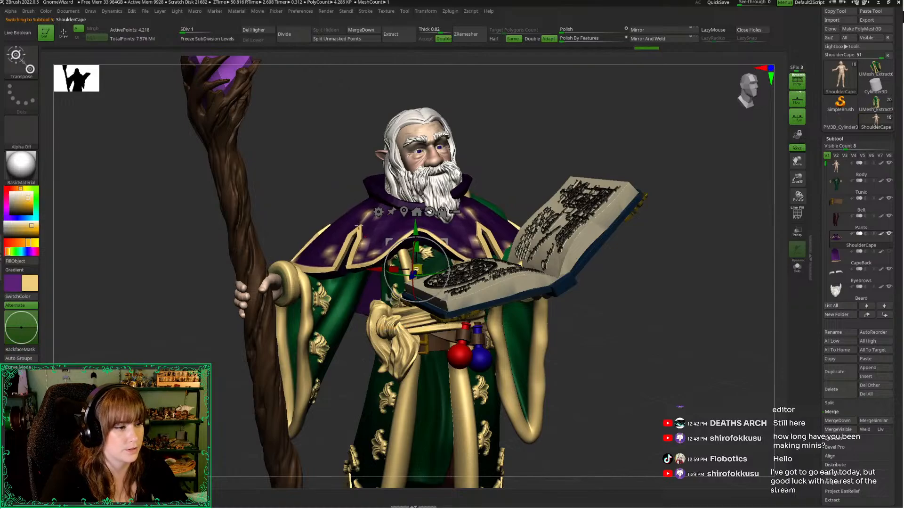
Nudge the shoulder cape sideways with the transform gizmo while viewing the figure from above
right_drag(359, 227, 408, 298)
drag(378, 262, 382, 261)
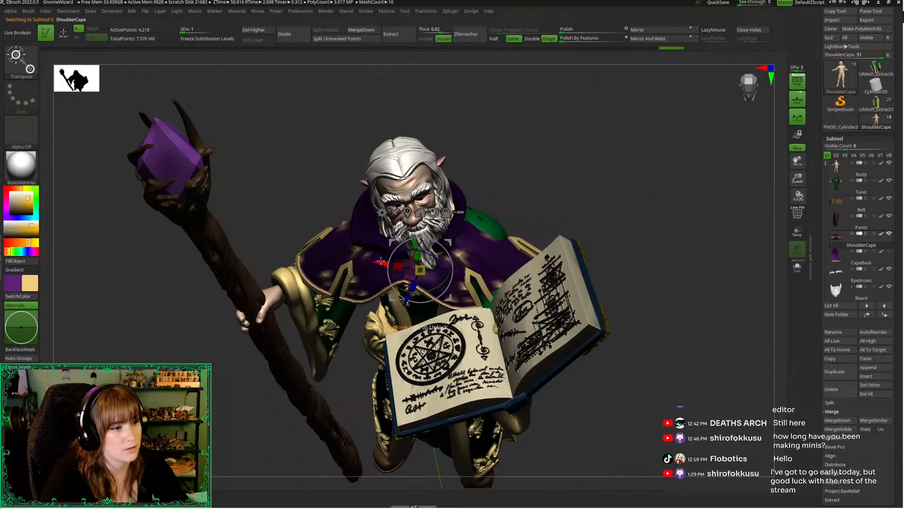
mouse_move(325, 207)
right_down()
mouse_move(317, 127)
mouse_move(333, 118)
right_up()
Reshape the front of the shoulder cape over the wizard's shoulders with the Move brush
key(q)
key(s)
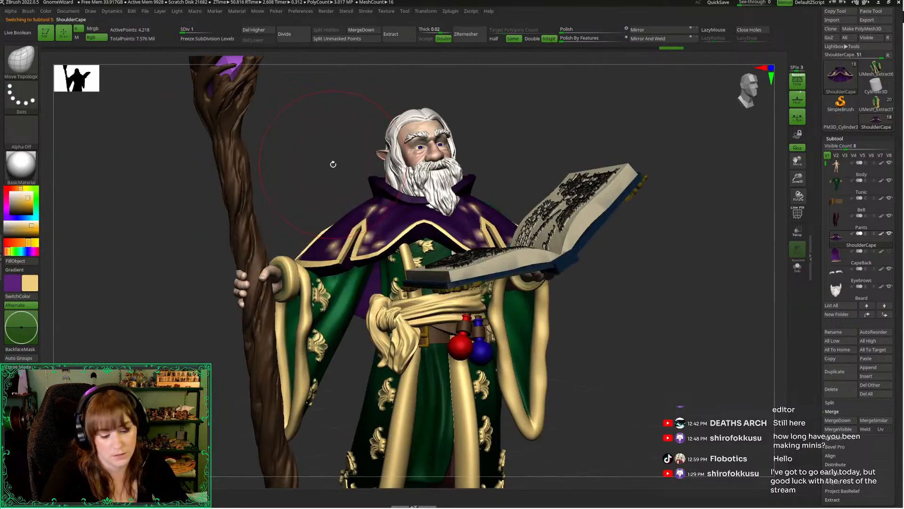
key(b)
key(m)
key(v)
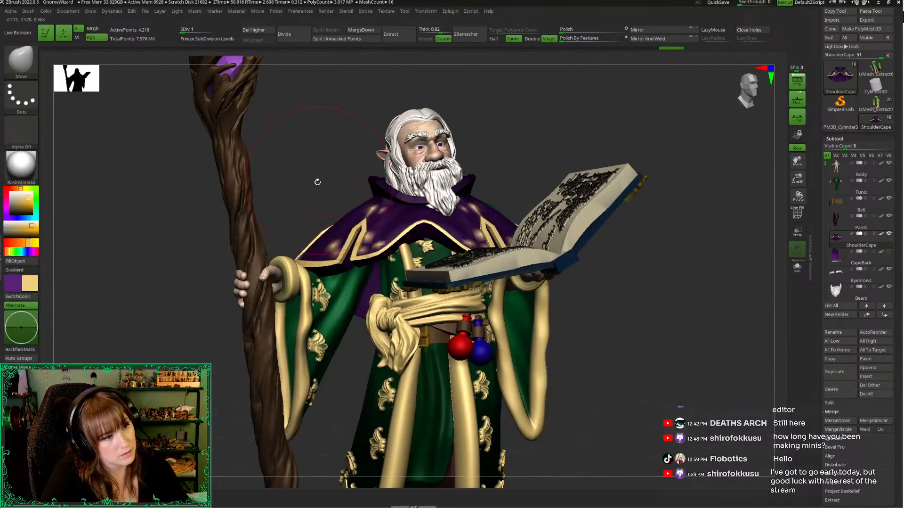
right_drag(318, 182, 349, 185)
right_drag(504, 199, 545, 218)
right_drag(607, 222, 691, 180)
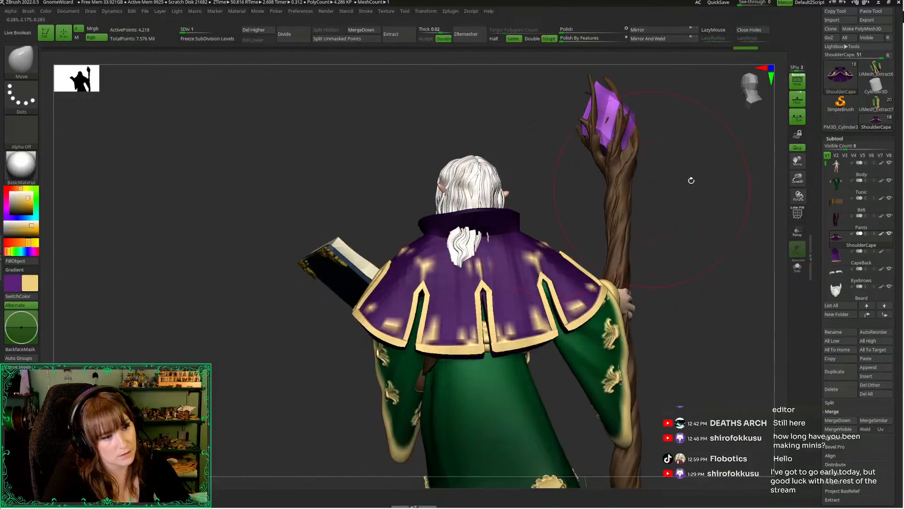
Pull the back and staff-side panels of the shoulder cape into place over the back and raised sleeve
mouse_move(752, 127)
right_down()
mouse_move(697, 226)
mouse_move(542, 330)
mouse_move(595, 275)
mouse_move(476, 304)
mouse_move(341, 298)
mouse_move(365, 269)
right_up()
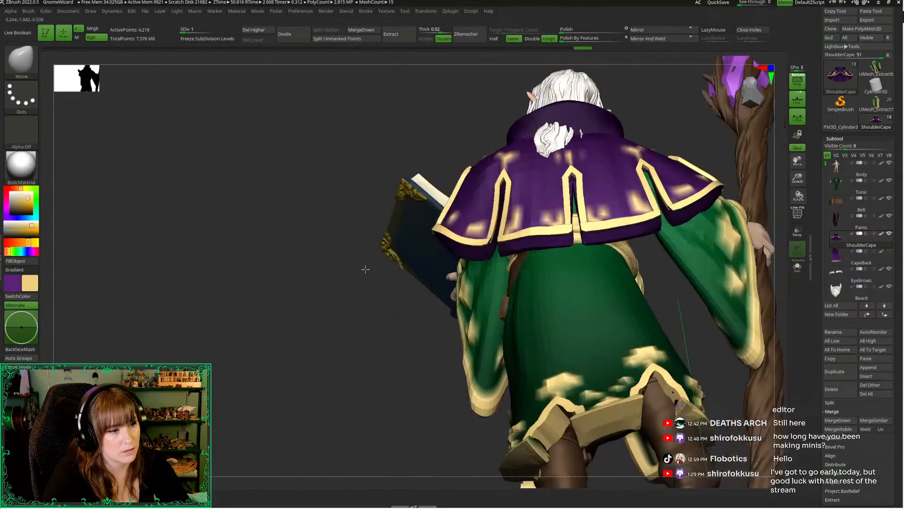
mouse_move(536, 253)
right_down()
mouse_move(365, 321)
mouse_move(329, 325)
mouse_move(317, 283)
mouse_move(387, 275)
mouse_move(612, 201)
right_up()
drag(612, 201, 635, 209)
drag(659, 144, 673, 135)
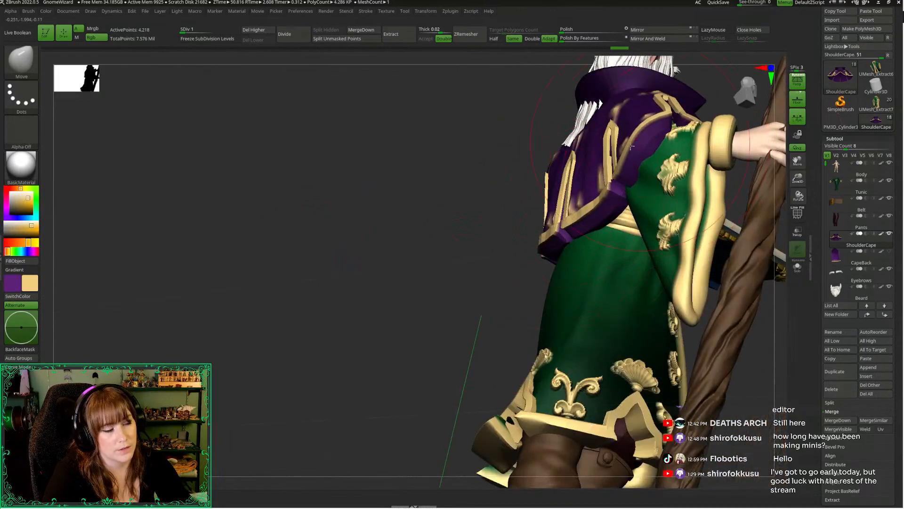
right_drag(728, 235, 612, 375)
alt+right_drag(563, 173, 541, 299)
Adjust the Move brush size and shape the cape's staff-side edge around the sleeve cuff
key(space)
drag(536, 207, 524, 233)
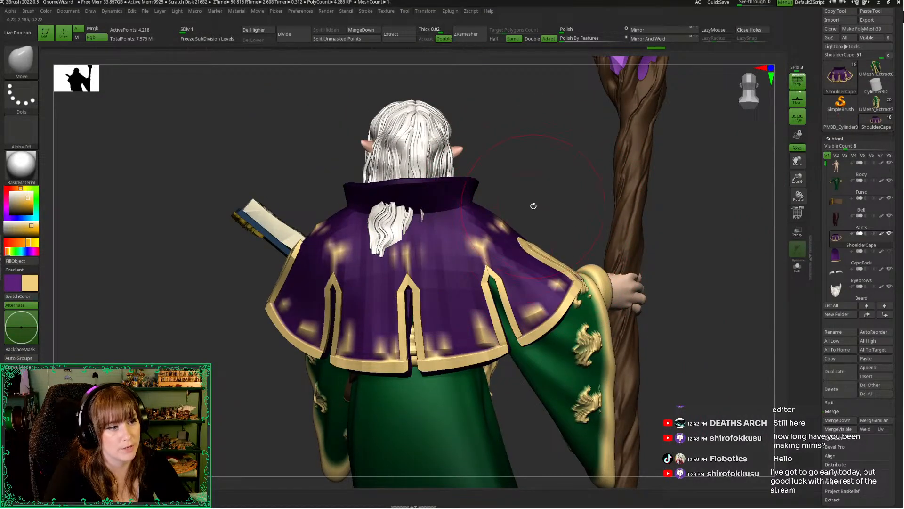
key(space)
mouse_move(508, 203)
right_down()
mouse_move(485, 222)
mouse_move(512, 217)
right_up()
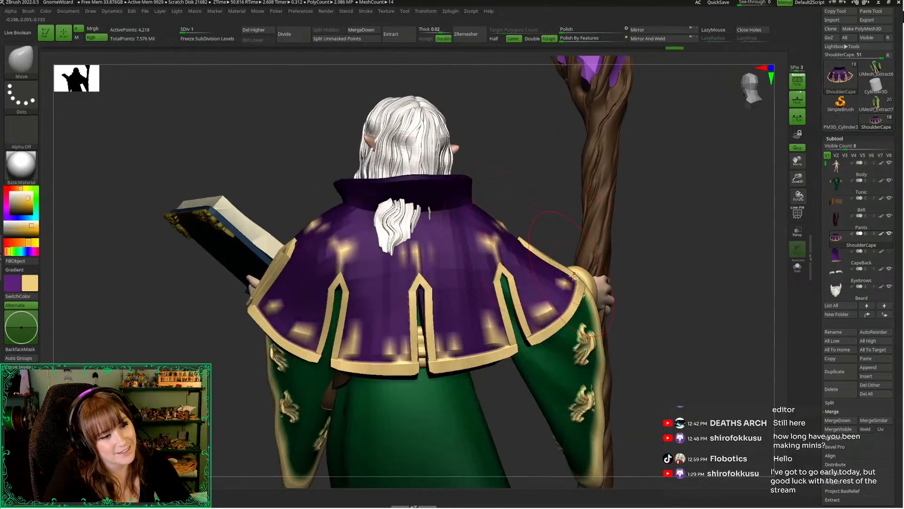
right_drag(669, 273, 276, 243)
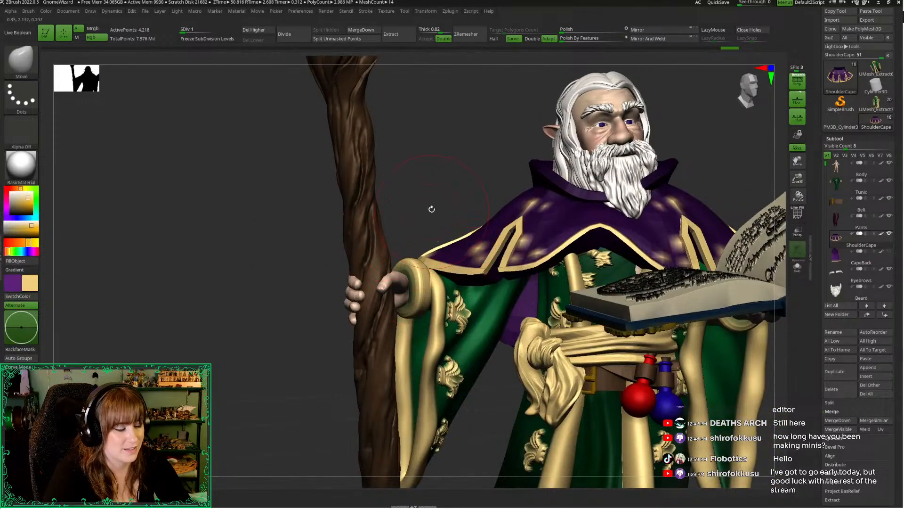
right_drag(432, 209, 428, 181)
right_click(420, 187)
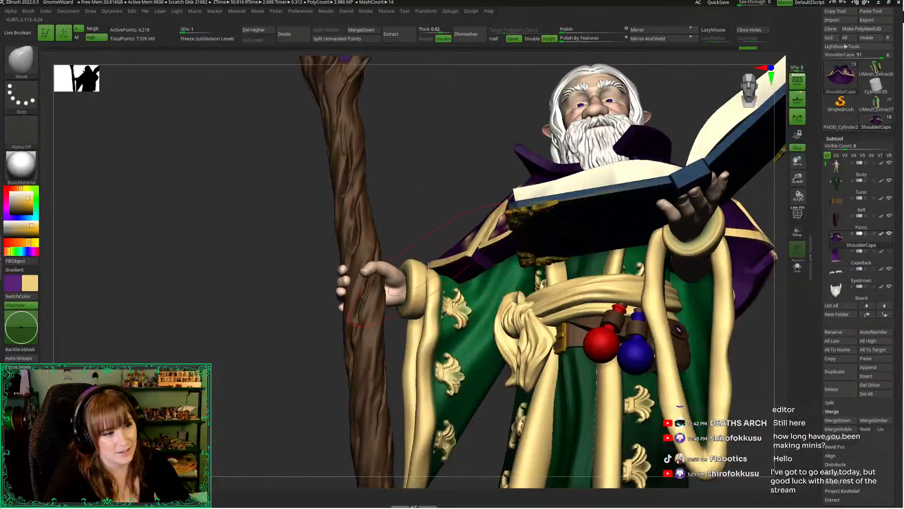
drag(428, 266, 422, 258)
Resize the Move brush and refine the cape's drape over the staff-side shoulder from side and front
mouse_move(424, 123)
right_down()
mouse_move(468, 184)
mouse_move(518, 207)
mouse_move(599, 218)
mouse_move(541, 198)
right_up()
right_click(468, 184)
right_click(503, 180)
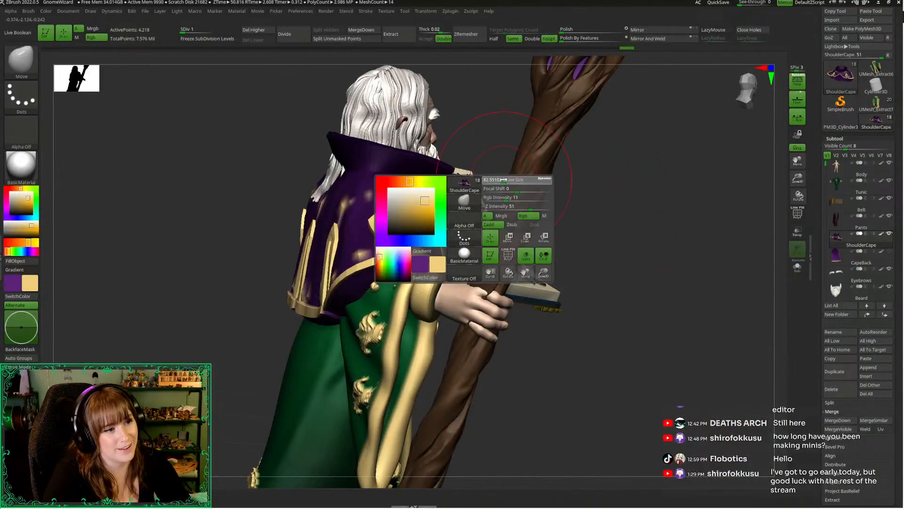
alt+right_drag(473, 182, 504, 241)
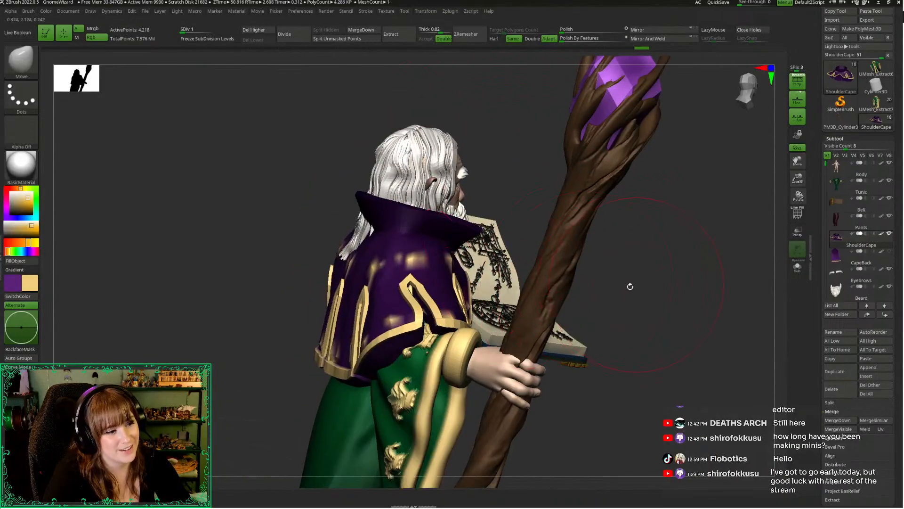
right_drag(630, 286, 481, 351)
mouse_move(449, 314)
right_down()
mouse_move(416, 216)
mouse_move(441, 348)
mouse_move(434, 191)
mouse_move(442, 208)
right_up()
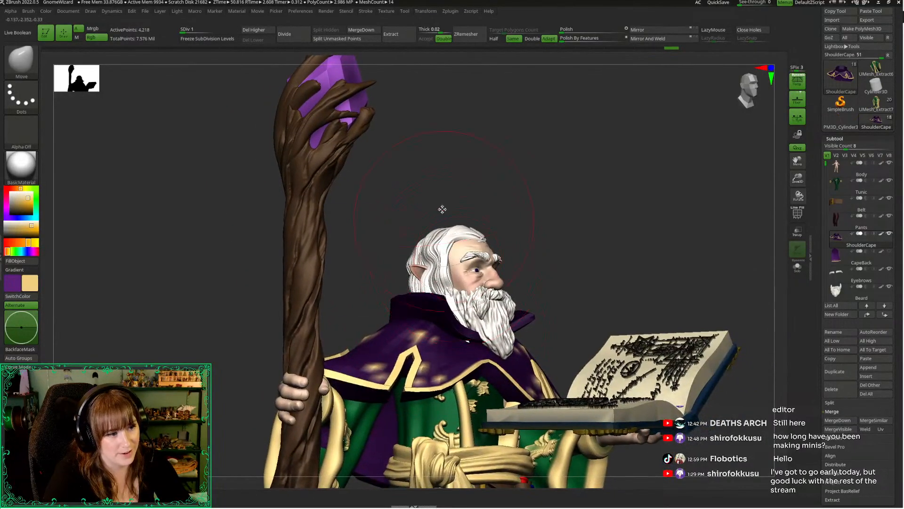
Try a small Move brush pull on the cape's front below the beard
key(space)
drag(448, 208, 438, 207)
right_drag(438, 210, 417, 129)
drag(479, 377, 480, 378)
key(ctrl+z)
Resize the Move brush and reshape the cape's chest area around the beard, working from front and side
key(space)
drag(521, 258, 524, 258)
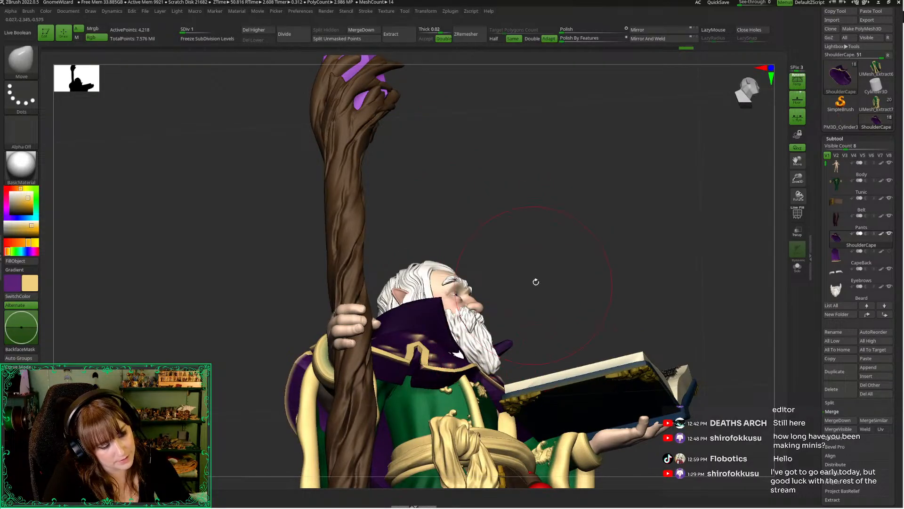
right_drag(536, 282, 438, 229)
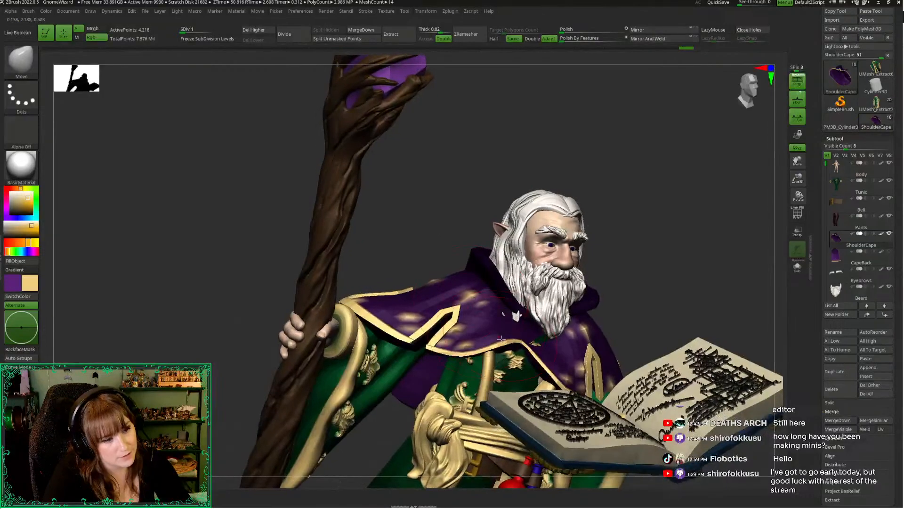
right_drag(528, 333, 480, 303)
right_drag(535, 334, 473, 321)
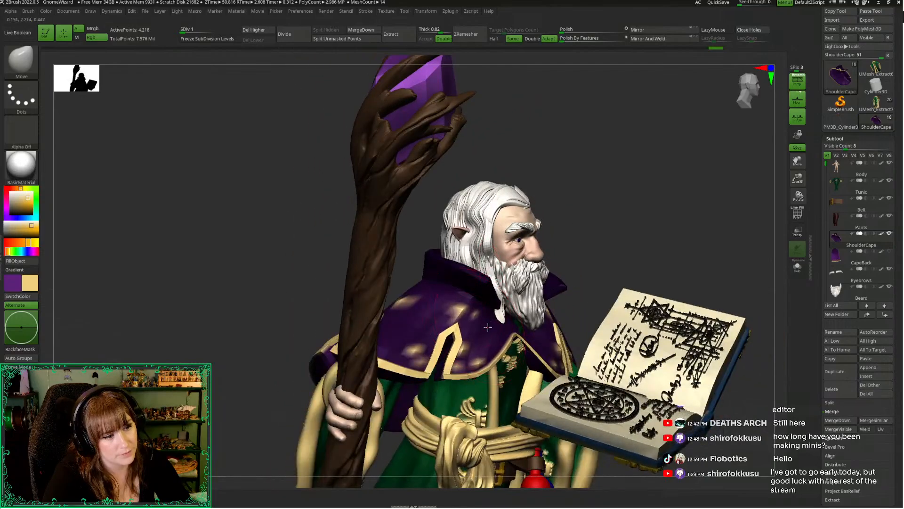
right_drag(605, 219, 533, 339)
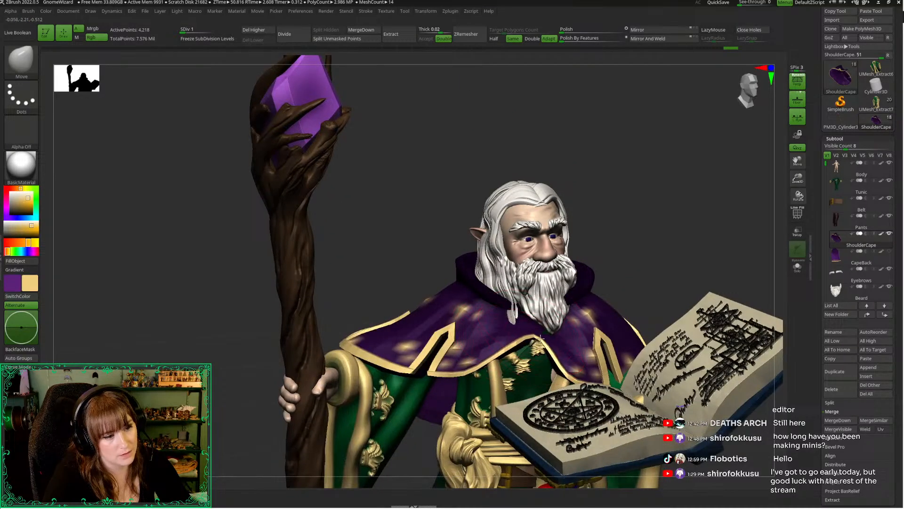
right_drag(600, 276, 562, 374)
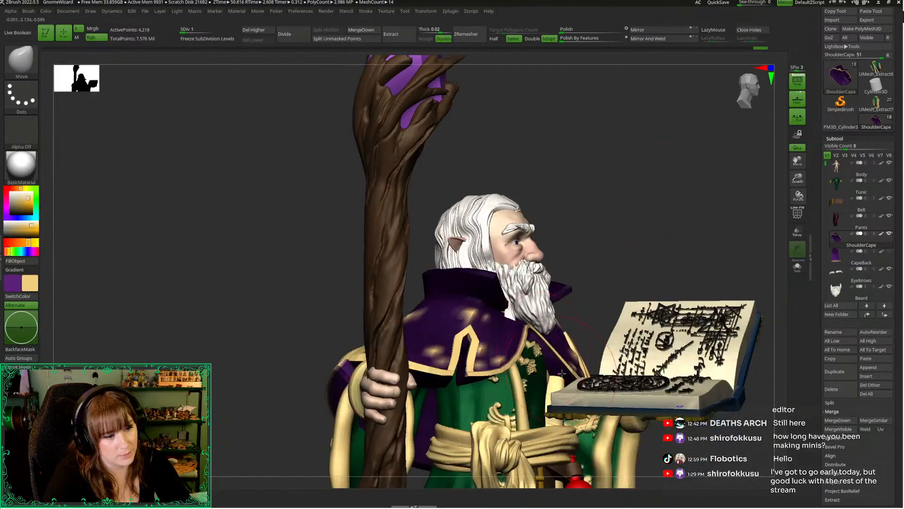
drag(631, 243, 524, 220)
Adjust the shoulder cape's book-side panel with the Move brush, judging it against the full figure
drag(801, 180, 744, 82)
drag(599, 193, 596, 146)
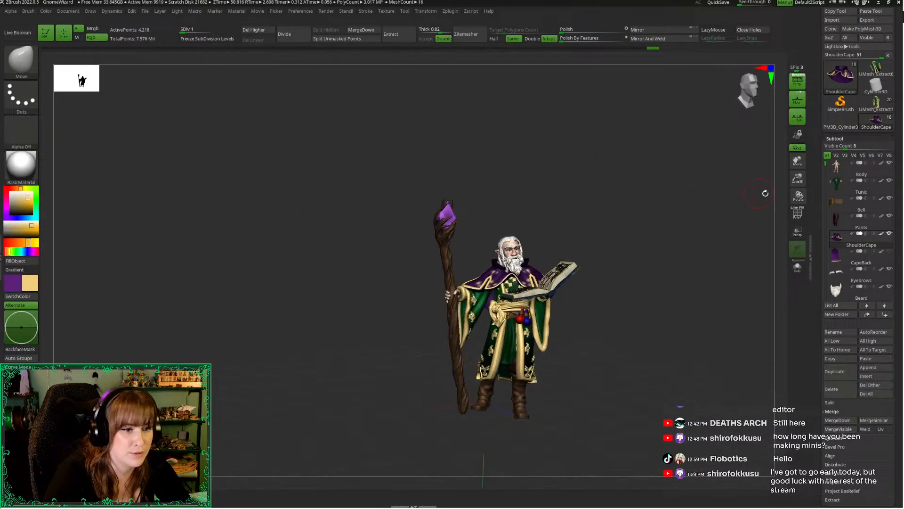
drag(676, 317, 633, 330)
right_click(641, 237)
drag(640, 198, 598, 160)
drag(416, 264, 400, 236)
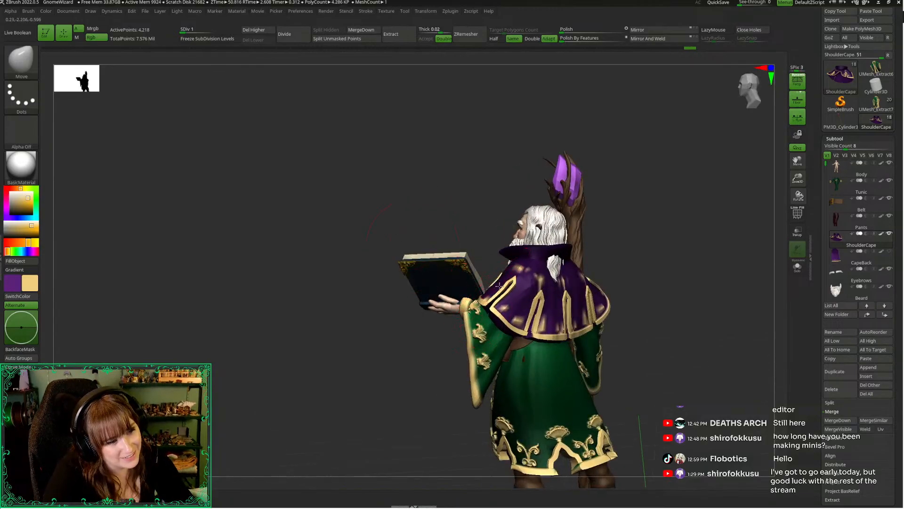
mouse_move(502, 286)
right_down()
mouse_move(489, 257)
mouse_move(471, 283)
mouse_move(502, 289)
right_up()
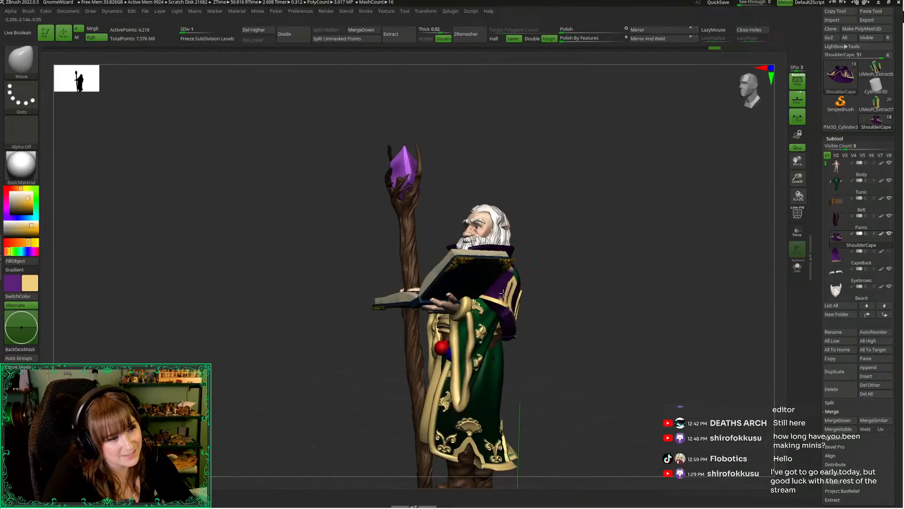
right_click(516, 296)
right_drag(557, 301, 496, 240)
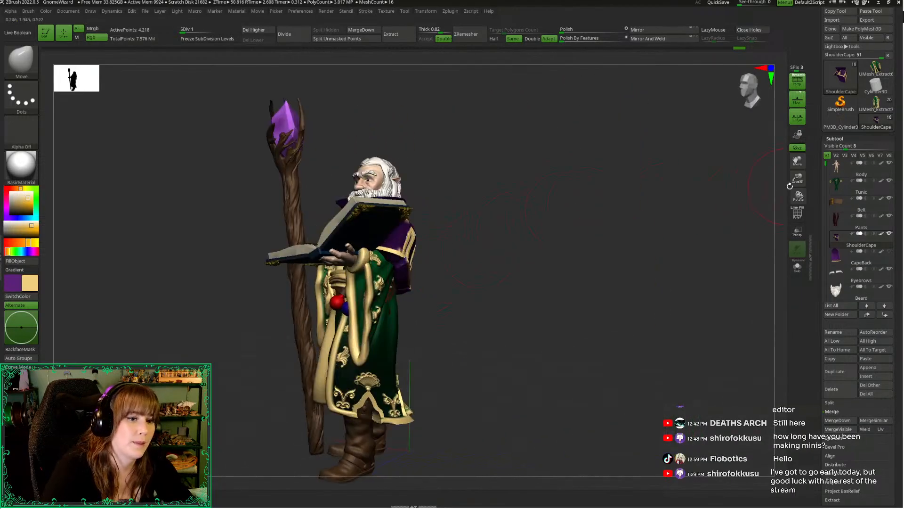
Try to pull the cape's book-side edge outward over the upper arm with the Move brush
ctrl+right_drag(790, 186, 708, 232)
alt+right_drag(481, 245, 531, 265)
key(ctrl+z)
key(ctrl+z)
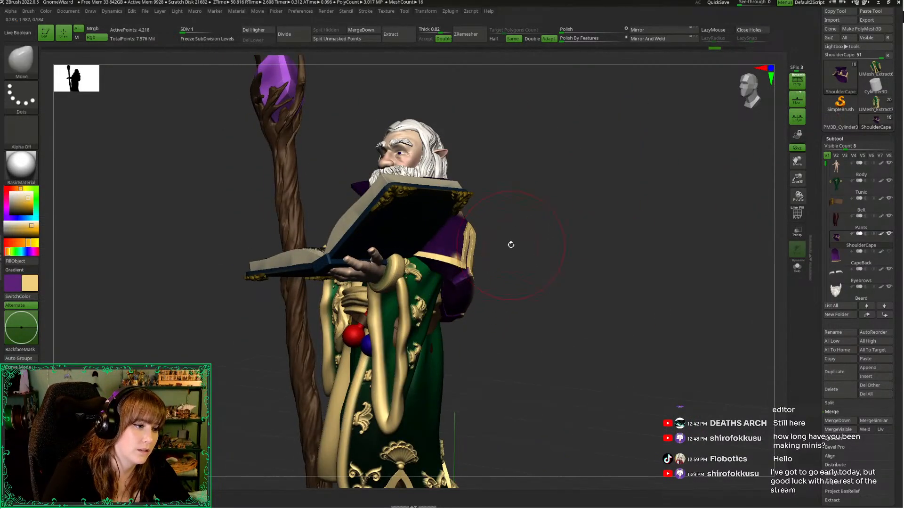
Reduce the Move brush size and pull the cape's book-side edge inward toward the arm
key(space)
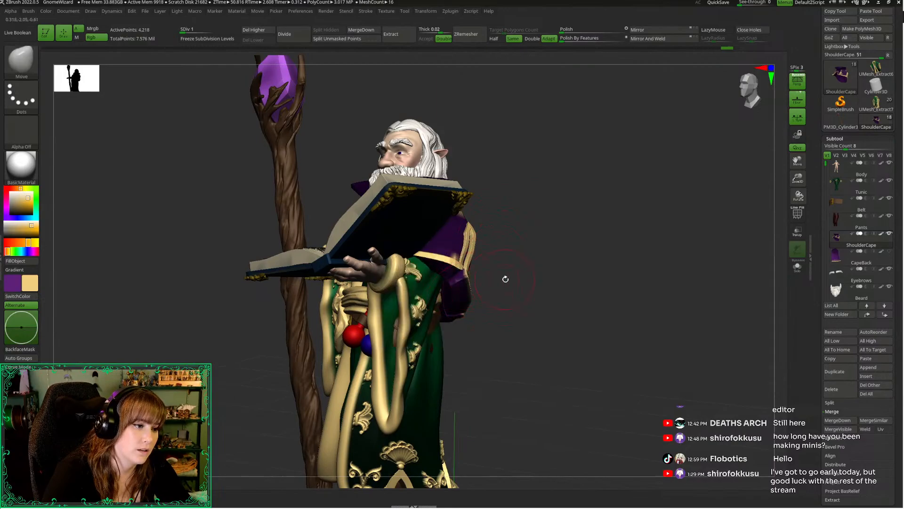
right_drag(529, 280, 481, 269)
ctrl+right_drag(790, 180, 754, 204)
Isolate the shoulder cape, lasso-mask the front panel beside its book-side slit and invert the mask
key(alt+s)
right_drag(442, 273, 351, 302)
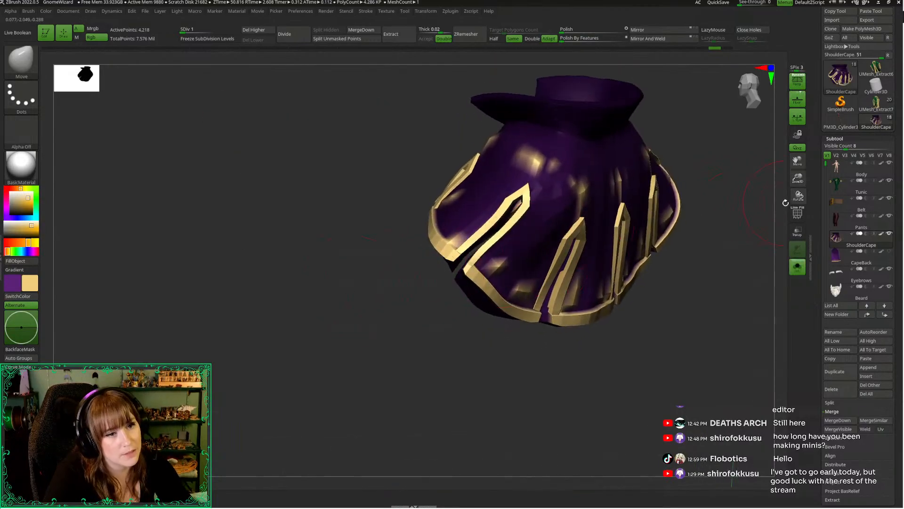
drag(797, 179, 798, 197)
right_drag(368, 335, 375, 378)
key(ctrl)
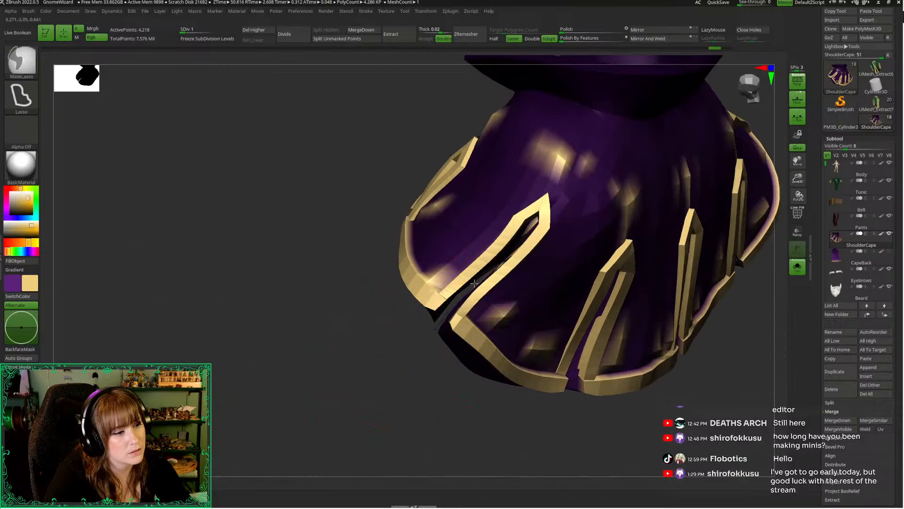
ctrl+drag(547, 205, 302, 396)
mouse_move(382, 375)
alt+right_down()
mouse_move(349, 339)
mouse_move(431, 282)
alt+right_up()
ctrl+click(597, 198)
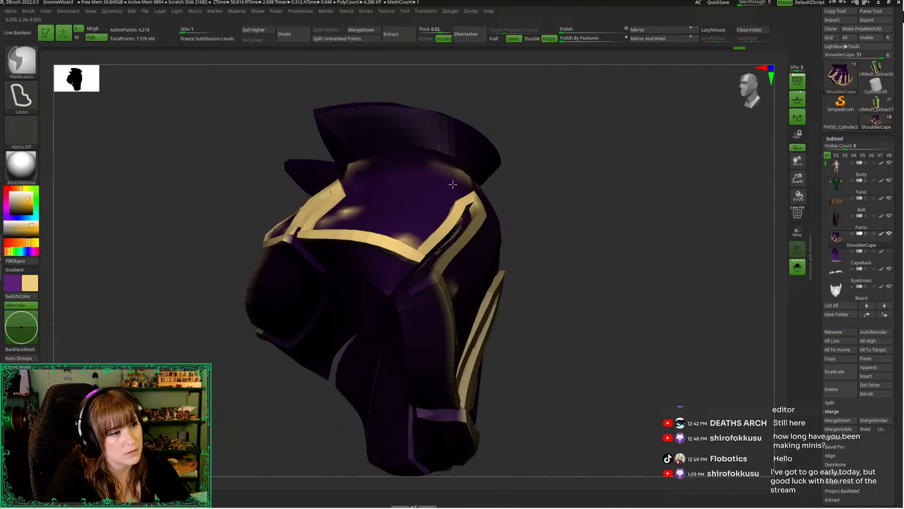
Invert the shoulder cape's mask, show the full figure again and reshape the unmasked book-side area with the Move brush
ctrl+click(588, 240)
drag(625, 278, 616, 309)
key(f)
key(alt+s)
key(space)
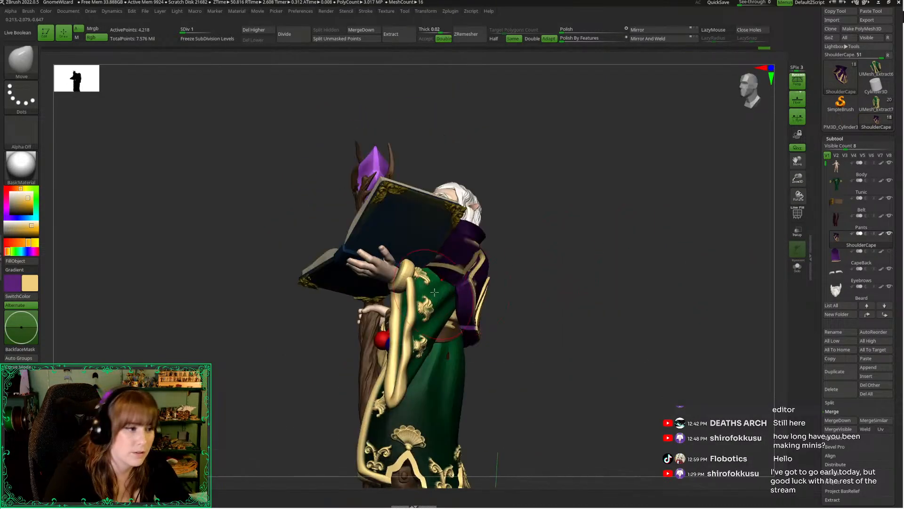
drag(512, 298, 458, 277)
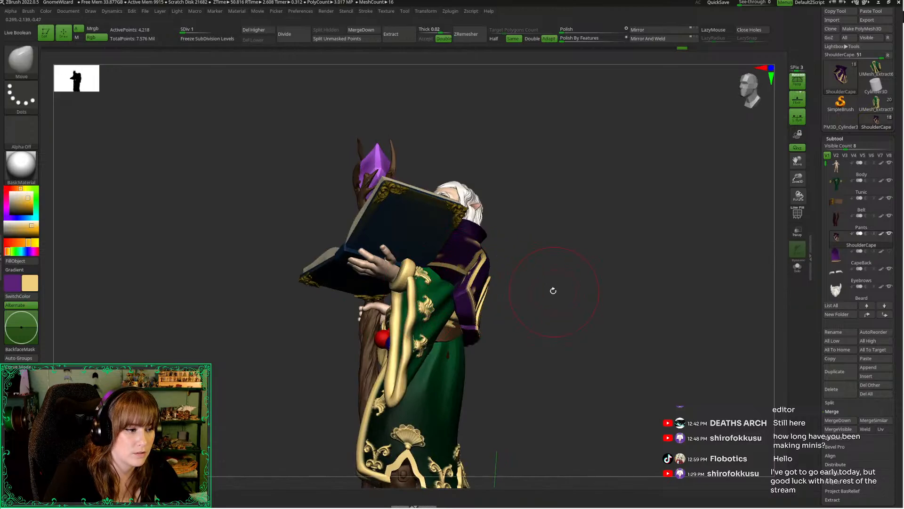
drag(551, 289, 451, 271)
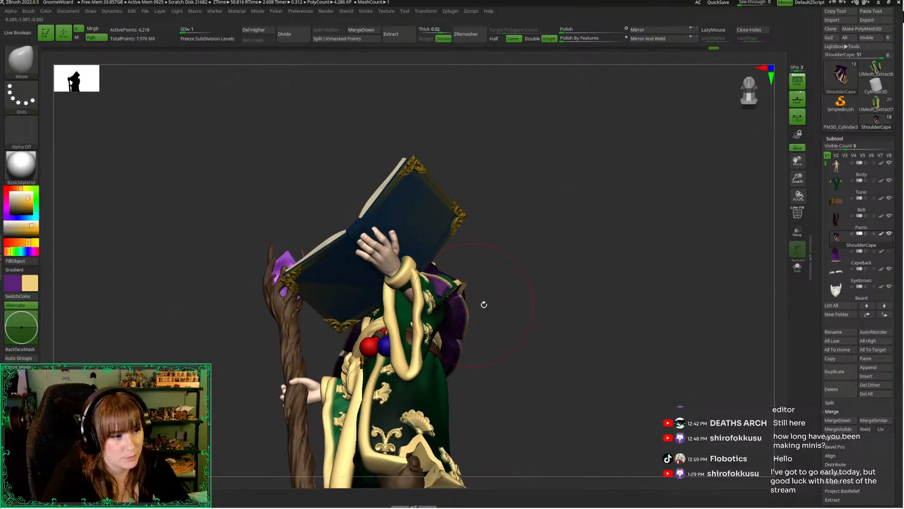
Resize the Move brush and fit the cape's book-side panel around the raised sleeve from below and behind
drag(484, 305, 451, 284)
key(space)
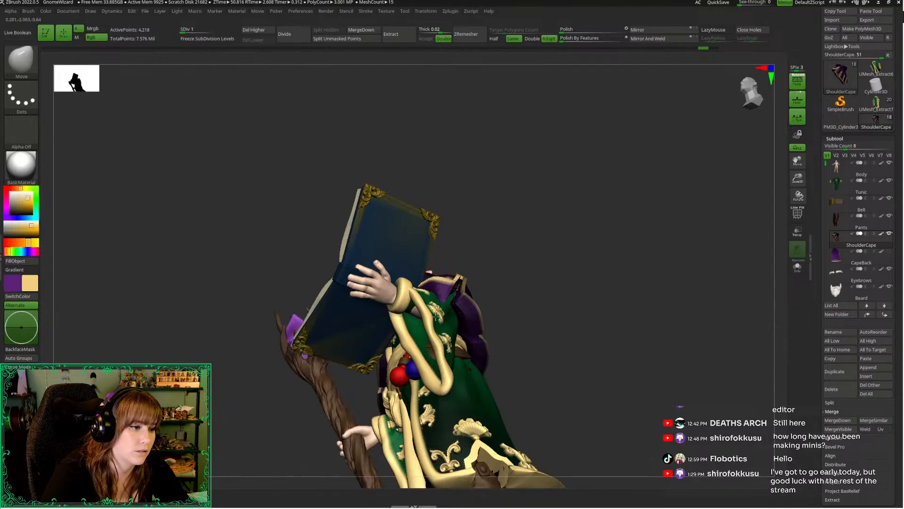
drag(435, 317, 432, 316)
mouse_move(432, 315)
right_down()
mouse_move(329, 339)
mouse_move(441, 292)
mouse_move(455, 264)
mouse_move(500, 288)
mouse_move(456, 264)
right_up()
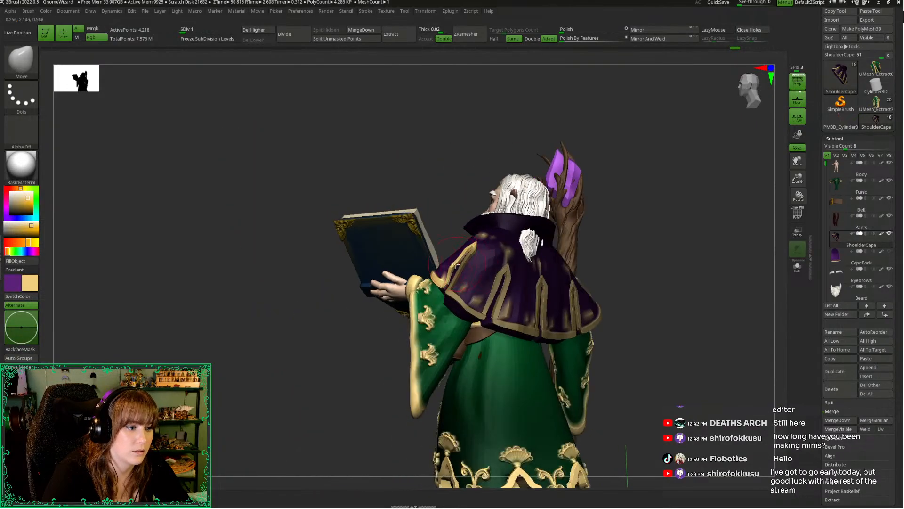
Clear the cape's mask, adjust the Move brush size and smooth the book-side panel's fall over the shoulder and upper arm
right_drag(342, 320, 384, 289)
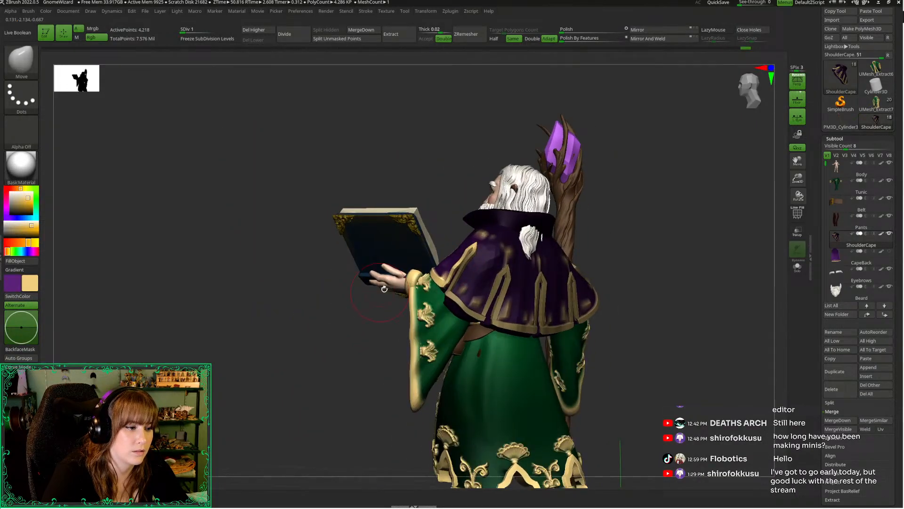
click(562, 40)
right_drag(401, 143, 589, 203)
right_click(551, 252)
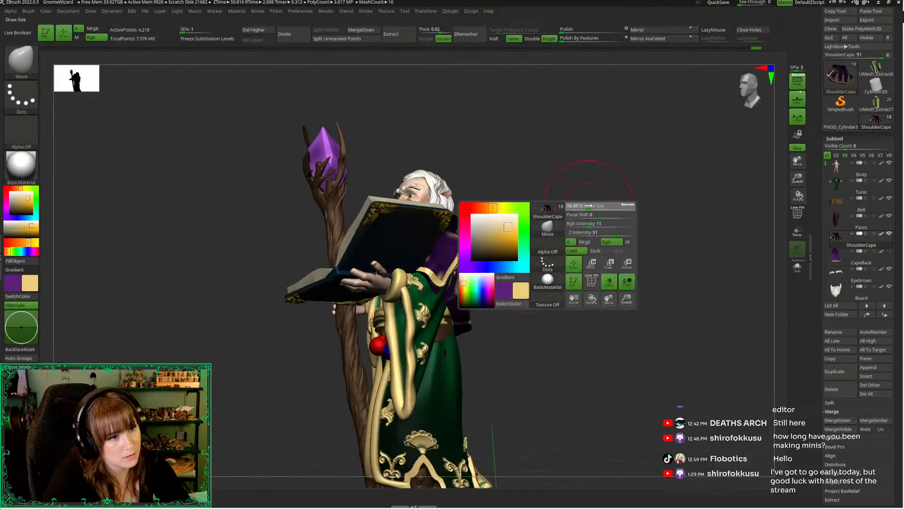
mouse_move(550, 253)
right_down()
mouse_move(398, 331)
mouse_move(449, 311)
right_up()
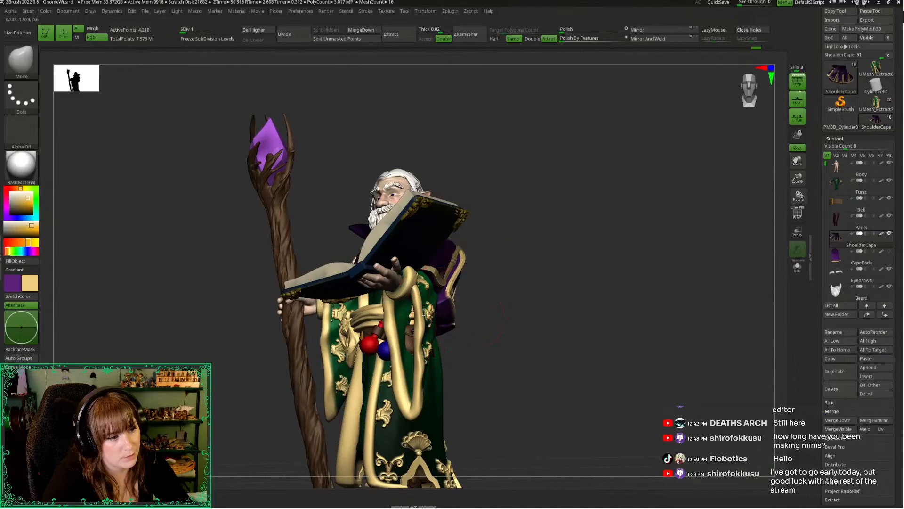
mouse_move(495, 318)
right_down()
mouse_move(465, 251)
mouse_move(346, 344)
mouse_move(473, 236)
mouse_move(511, 247)
mouse_move(479, 259)
right_up()
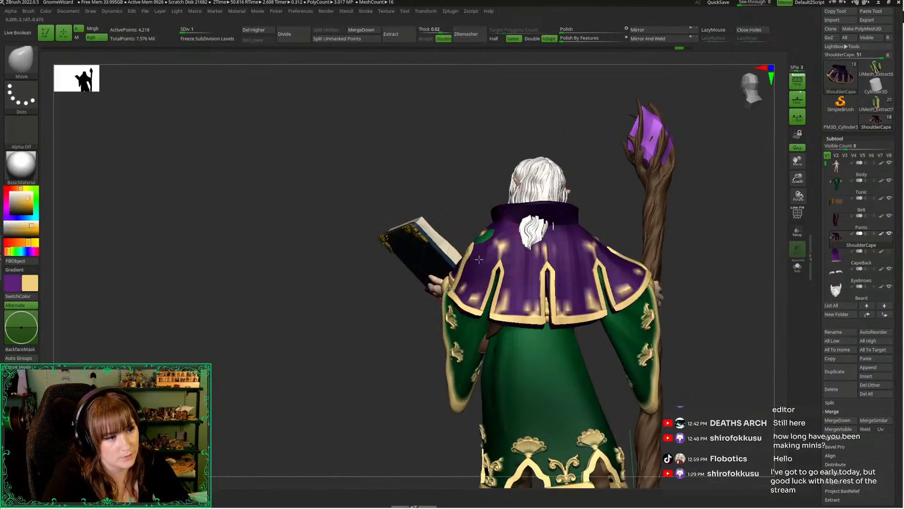
Shape the cape's side and back hem over the sleeves with the Move brush, working from several angles
right_drag(347, 330, 560, 235)
right_click(515, 286)
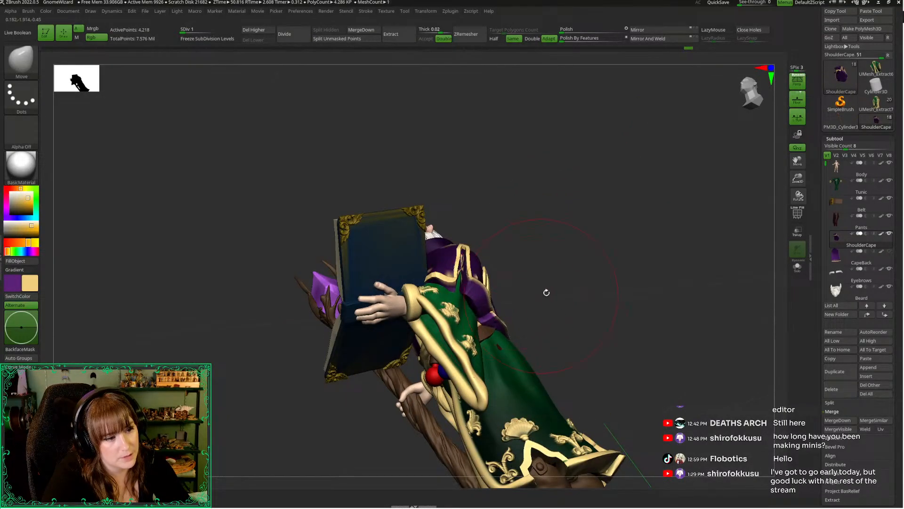
right_drag(547, 292, 524, 342)
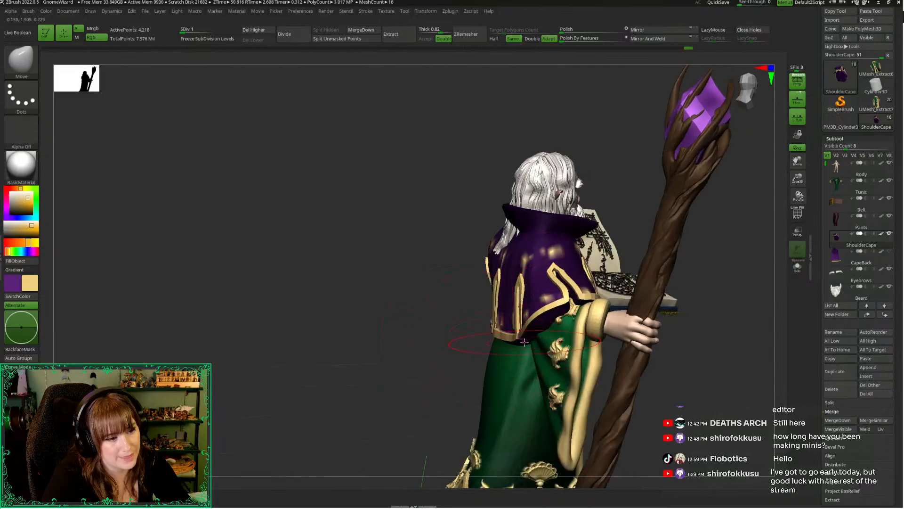
mouse_move(441, 329)
right_down()
mouse_move(499, 264)
mouse_move(541, 239)
mouse_move(529, 245)
mouse_move(501, 232)
mouse_move(457, 321)
right_up()
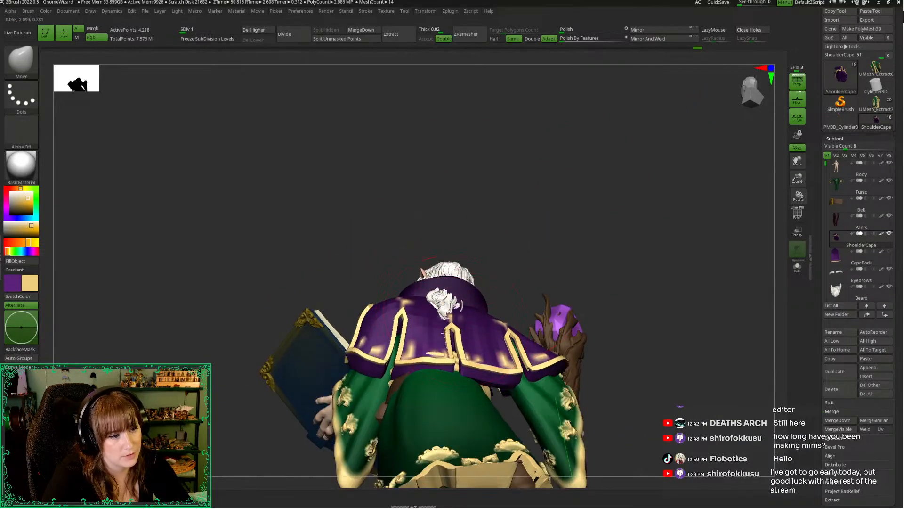
right_drag(411, 267, 397, 262)
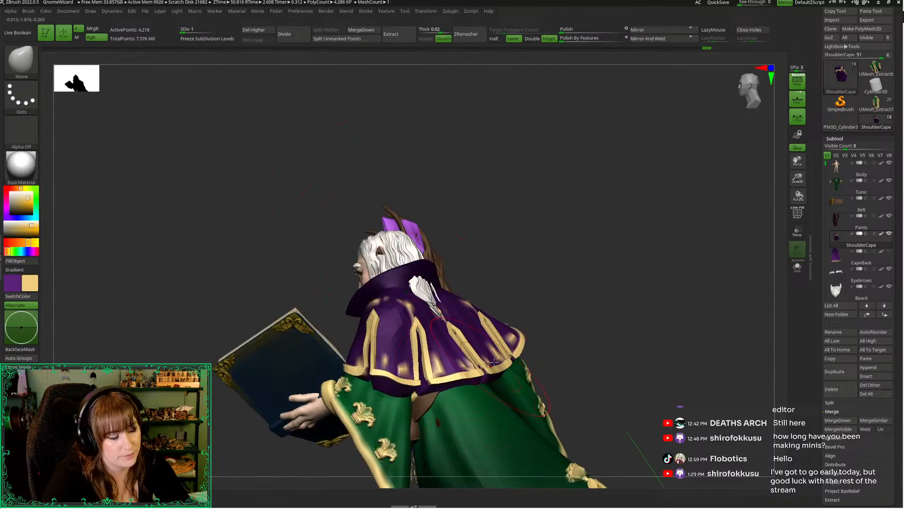
right_drag(494, 362, 392, 307)
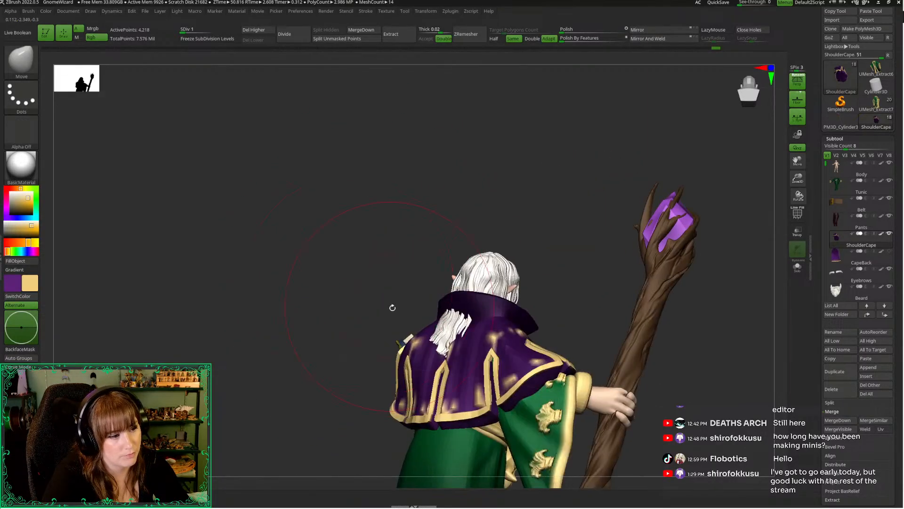
Adjust the Move brush size and refine the cape's drape across the back and both shoulders
mouse_move(439, 339)
right_down()
mouse_move(337, 313)
mouse_move(329, 320)
right_up()
key(space)
drag(376, 269, 372, 270)
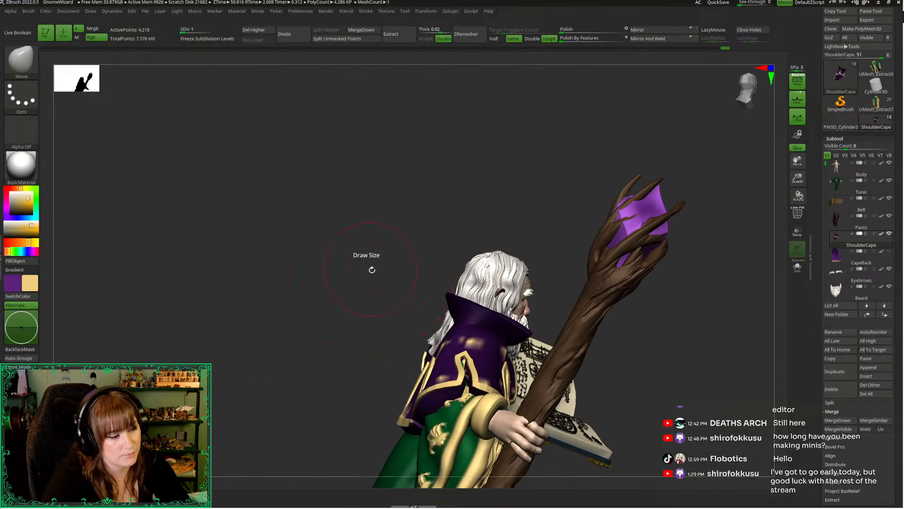
right_drag(384, 326, 438, 351)
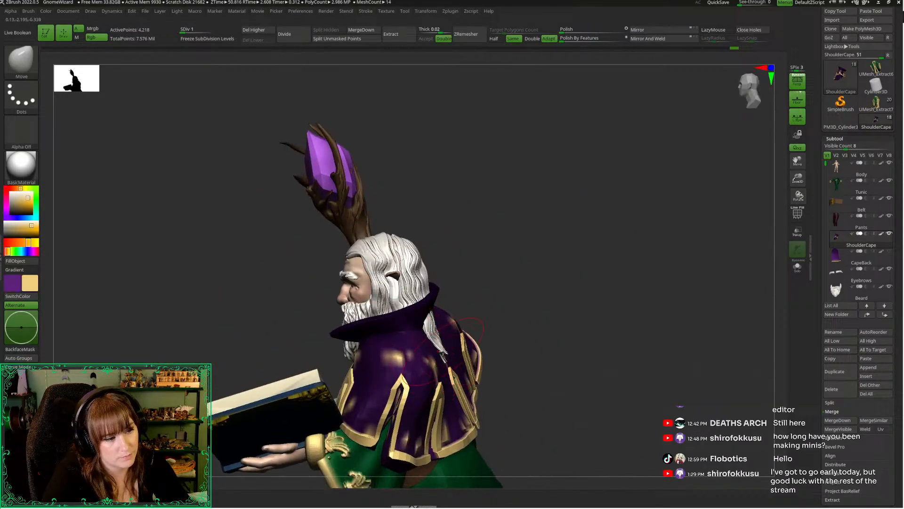
alt+right_drag(526, 363, 545, 203)
key(space)
drag(545, 203, 560, 203)
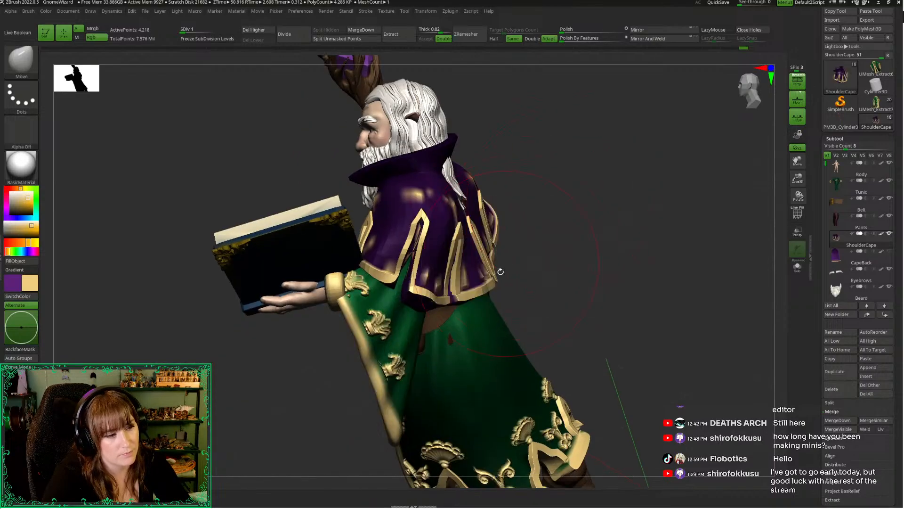
Mask the cape's staff-side panel and move the neighbouring back panel's edge along the slit with a resized Move brush
drag(498, 270, 500, 280)
right_drag(515, 272, 644, 282)
right_drag(262, 277, 295, 304)
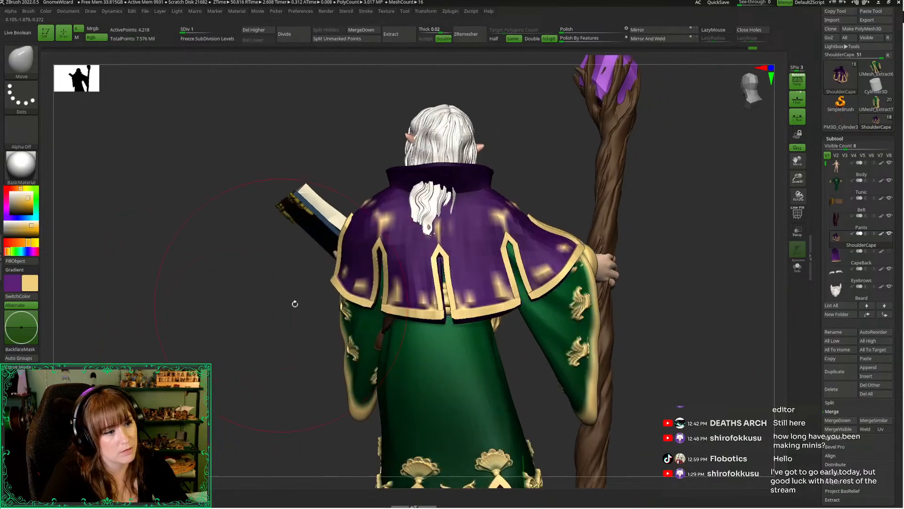
key(space)
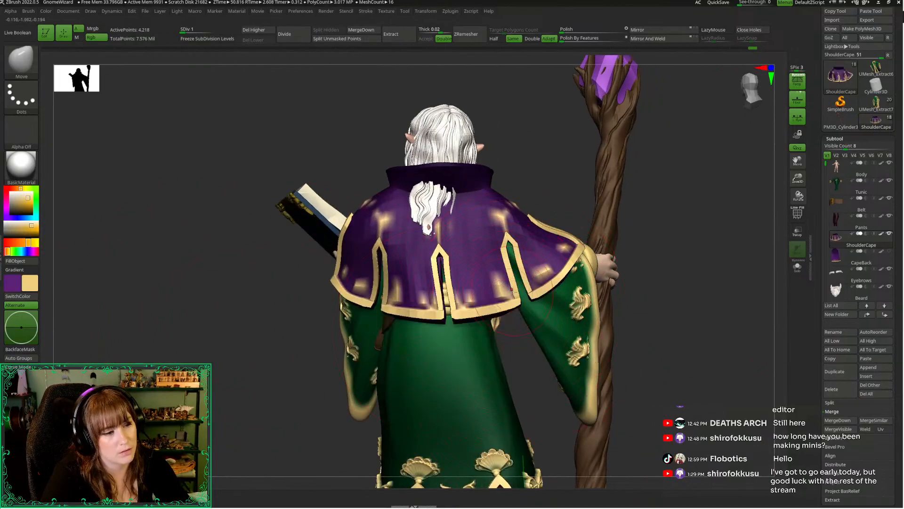
key(ctrl)
key(ctrl+z)
mouse_move(507, 250)
ctrl+mouse_down()
mouse_move(514, 264)
mouse_move(508, 137)
mouse_move(499, 245)
ctrl+mouse_up()
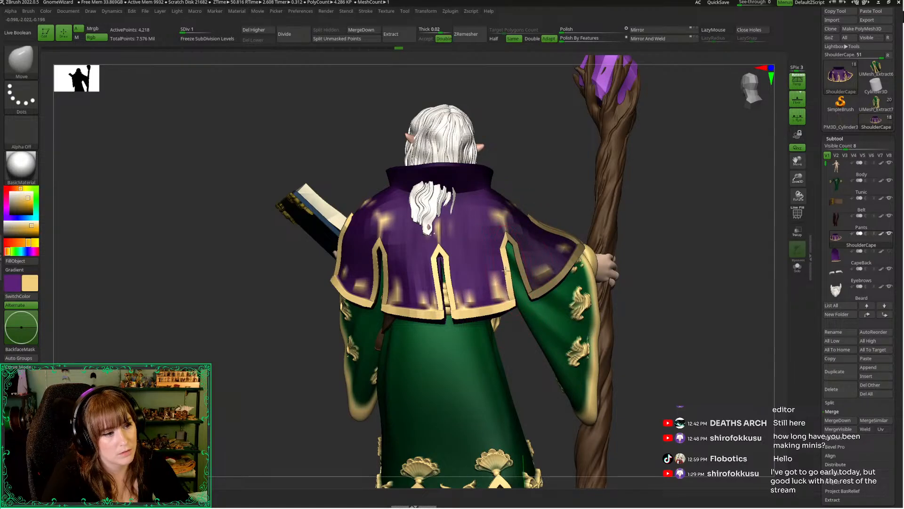
Lasso-mask the back panel beside the cape's centre slit and try to nudge the slit's opposite edge
drag(436, 318, 441, 317)
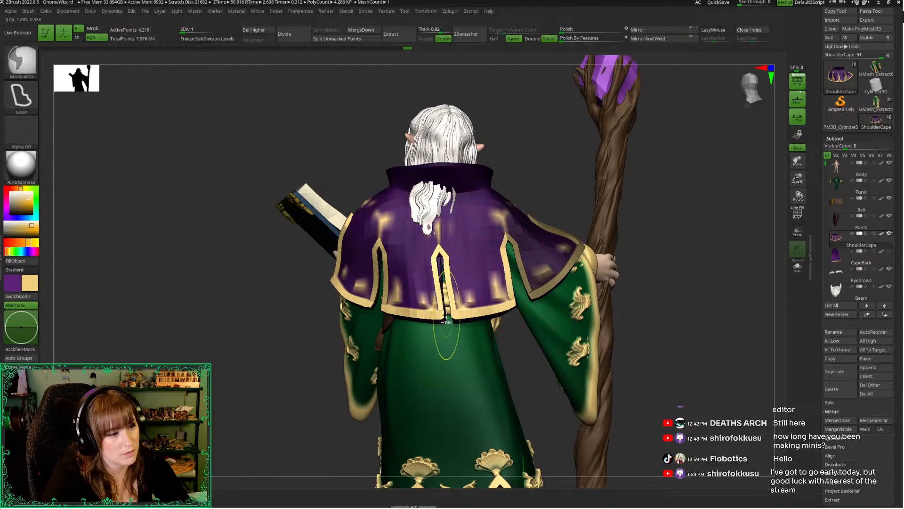
ctrl+drag(455, 230, 440, 359)
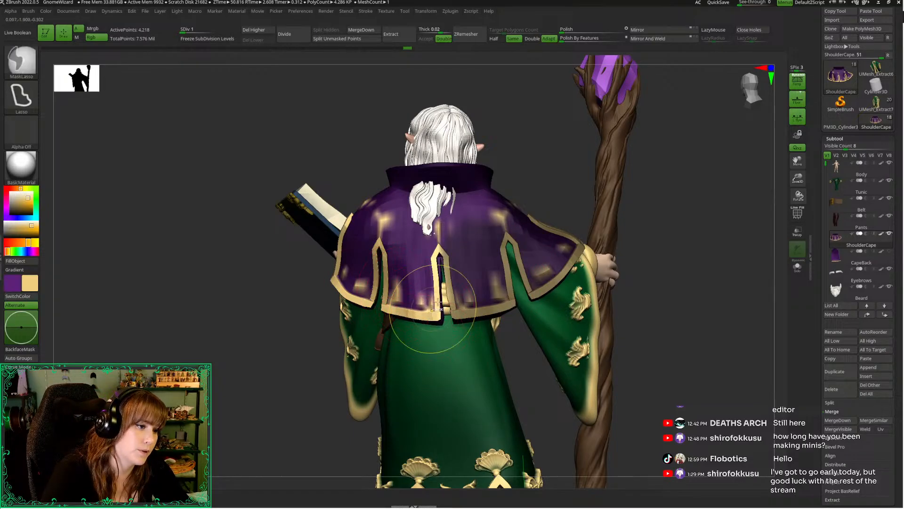
mouse_move(439, 254)
ctrl+mouse_down()
mouse_move(446, 305)
mouse_move(480, 238)
mouse_move(439, 374)
mouse_move(435, 353)
ctrl+mouse_up()
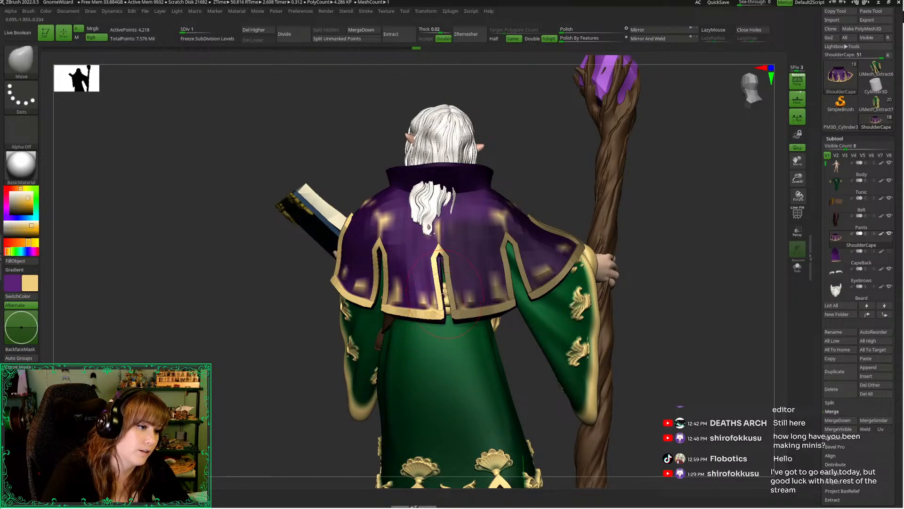
mouse_move(434, 315)
ctrl+mouse_down()
mouse_move(445, 291)
mouse_move(512, 270)
mouse_move(440, 395)
ctrl+mouse_up()
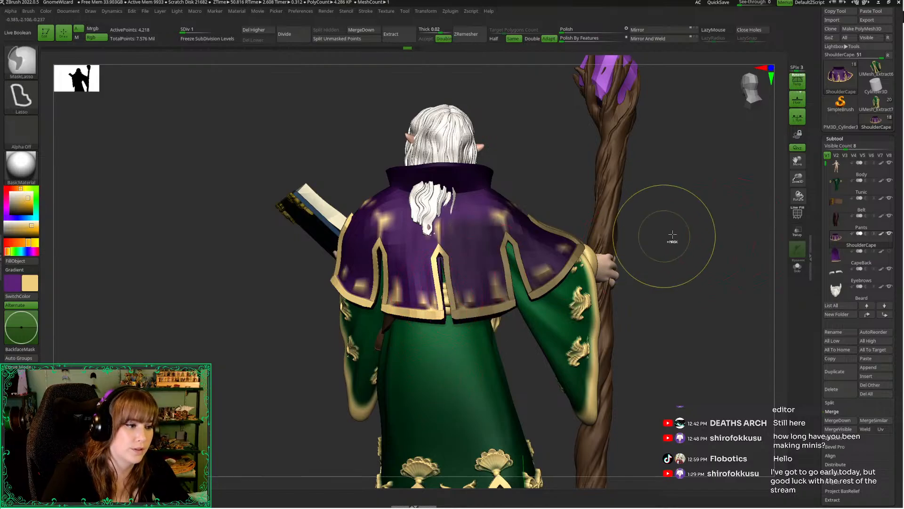
Mask one side of the cape's centre back slit up close and move the opposite edge to open the slit
drag(797, 179, 798, 216)
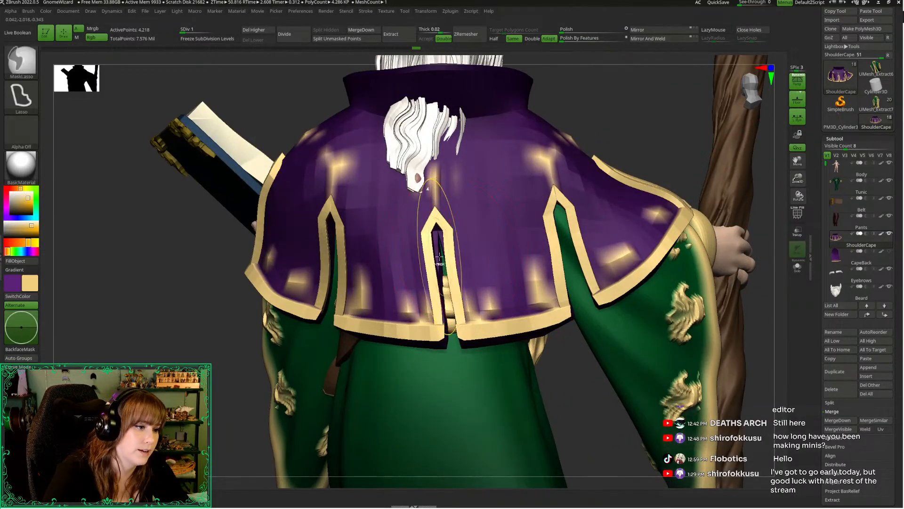
mouse_move(438, 227)
ctrl+mouse_down()
mouse_move(436, 183)
mouse_move(509, 409)
mouse_move(459, 402)
mouse_move(445, 387)
mouse_move(438, 306)
ctrl+mouse_up()
key(space)
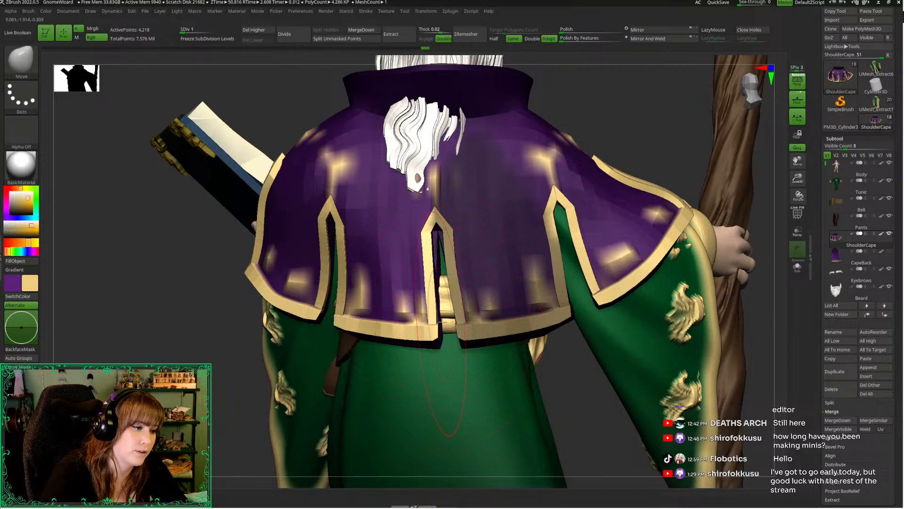
ctrl+drag(556, 395, 421, 254)
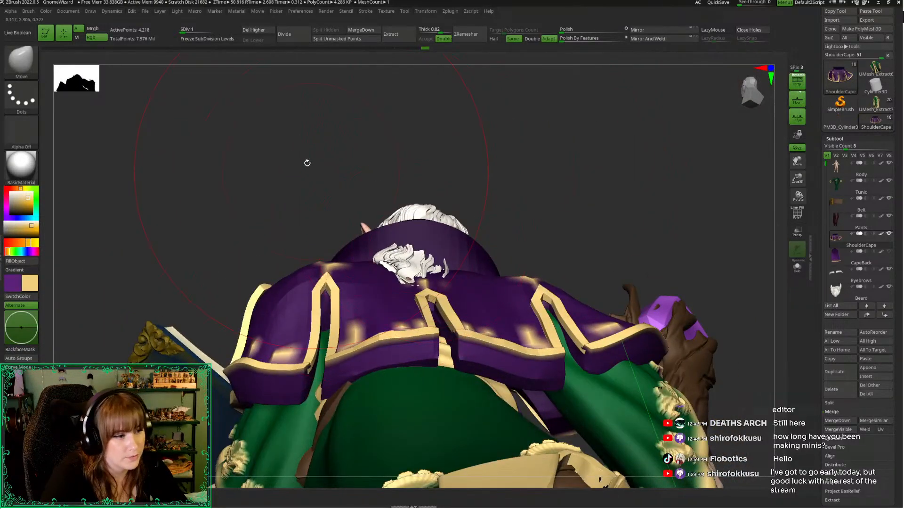
Adjust the cape's back panels and slit edges with the Move brush, checking them from below and behind
drag(307, 162, 442, 323)
drag(345, 235, 340, 325)
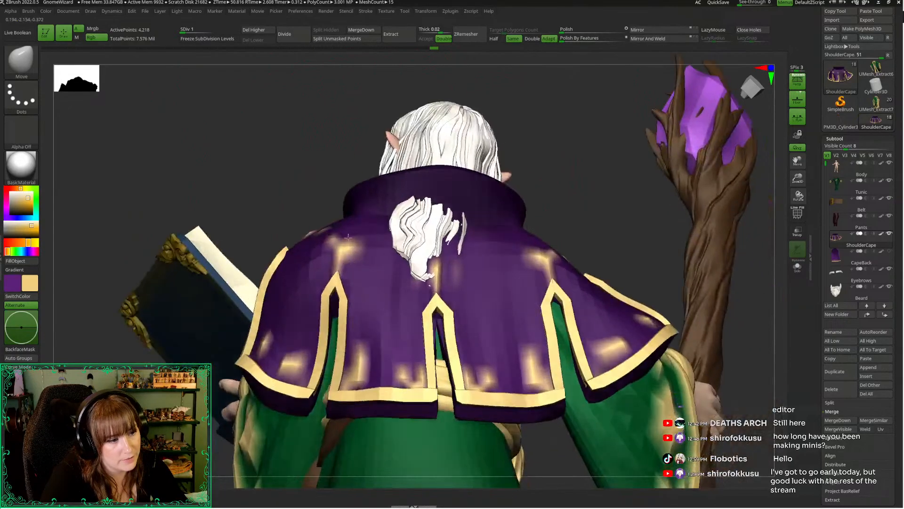
drag(303, 176, 379, 198)
key(space)
drag(480, 268, 473, 268)
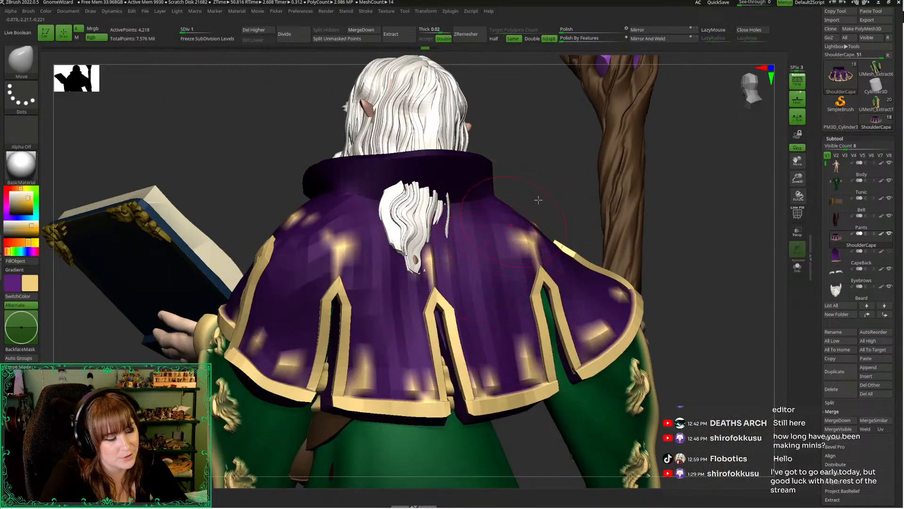
drag(557, 180, 548, 196)
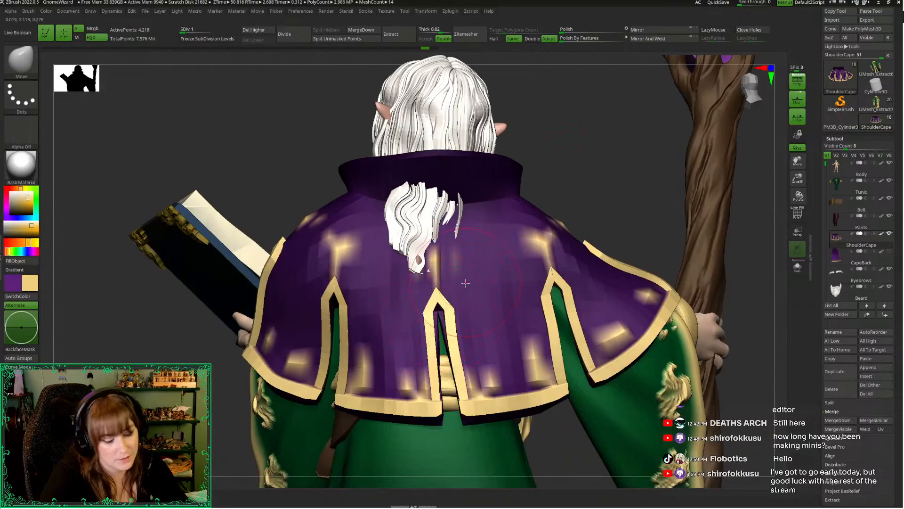
Switch to the Move Topological brush, resize it, and raise the shoulder cape to subdivision level 3 around the centre back slit
key(b)
key(m)
key(t)
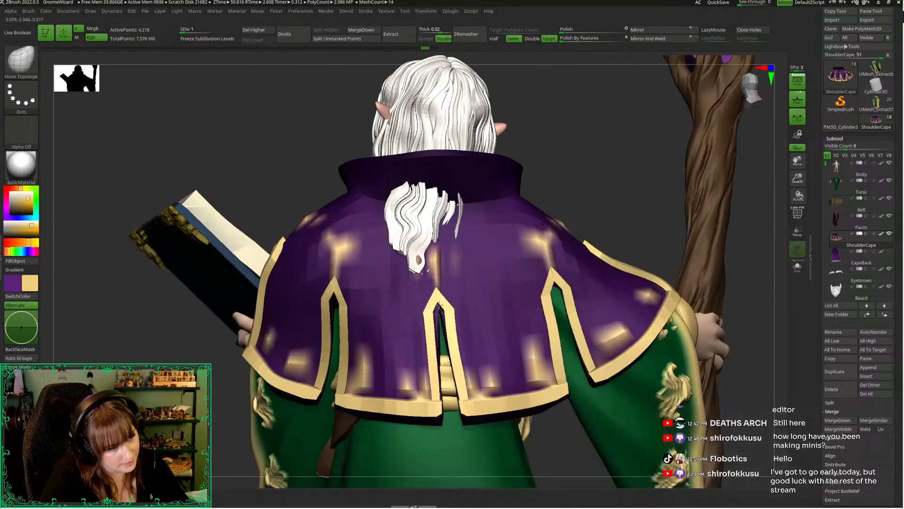
key(space)
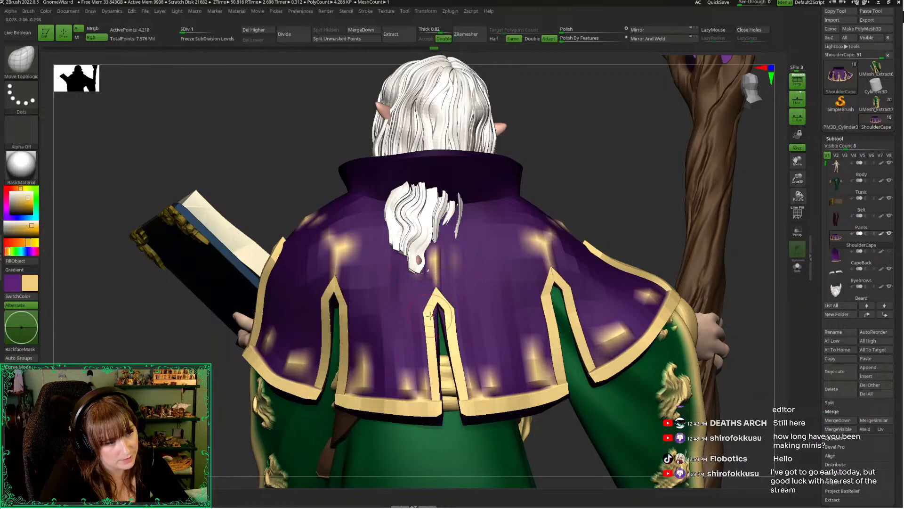
key(d)
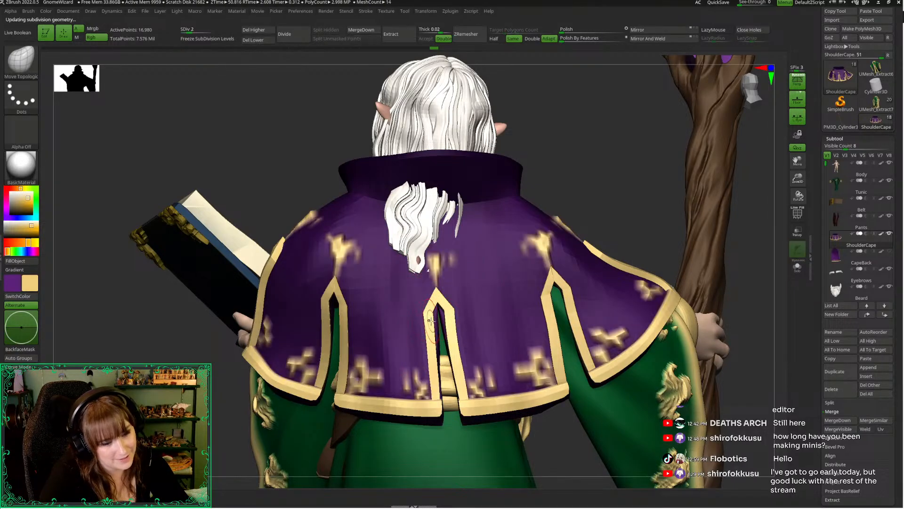
key(d)
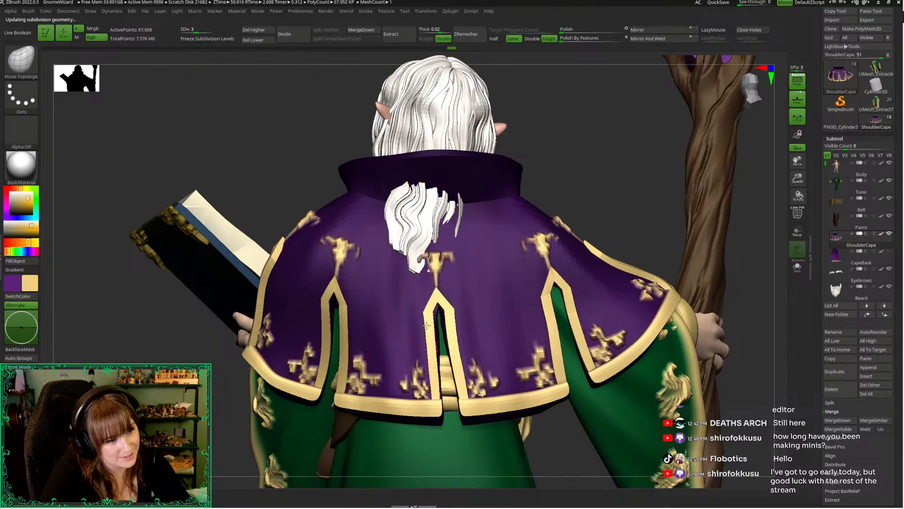
alt+drag(780, 193, 754, 222)
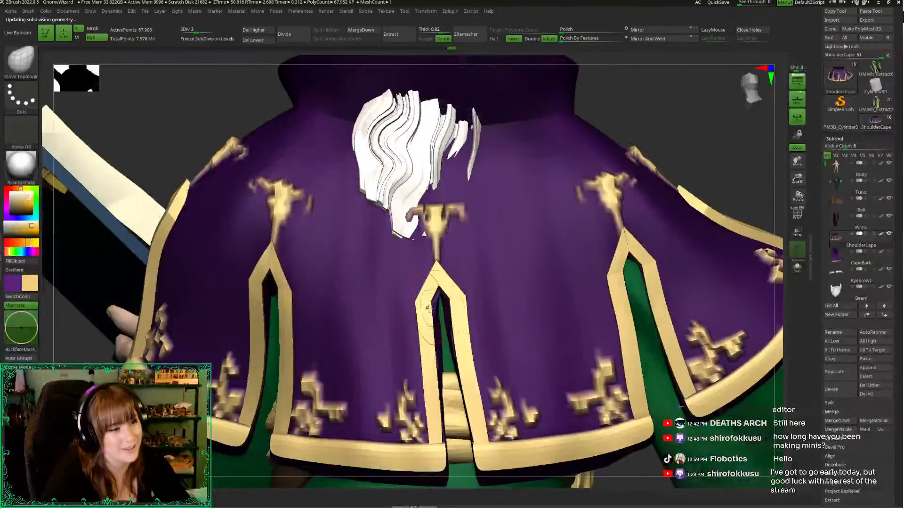
Raise the shoulder cape to subdivision level 5 and refine the centre back slit's edges with Move Topological
key(d)
key(d)
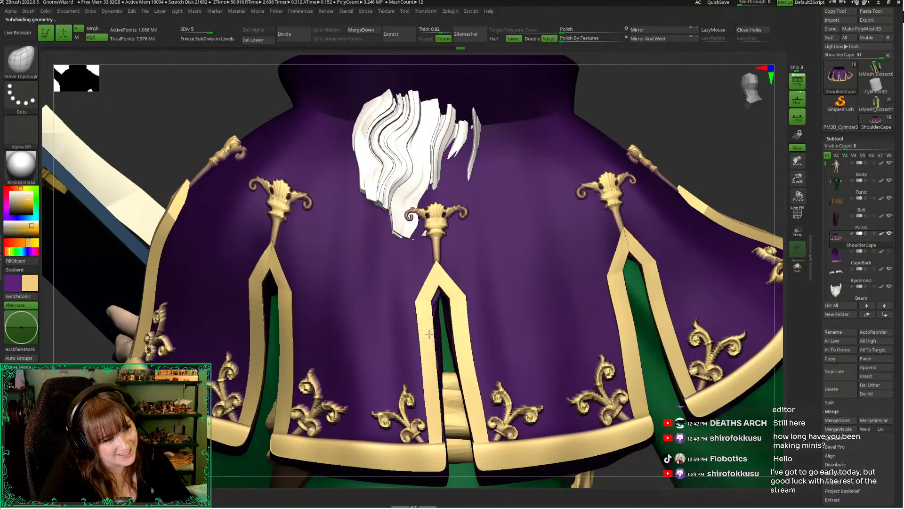
mouse_move(202, 115)
mouse_down()
mouse_move(264, 120)
mouse_move(289, 134)
mouse_up()
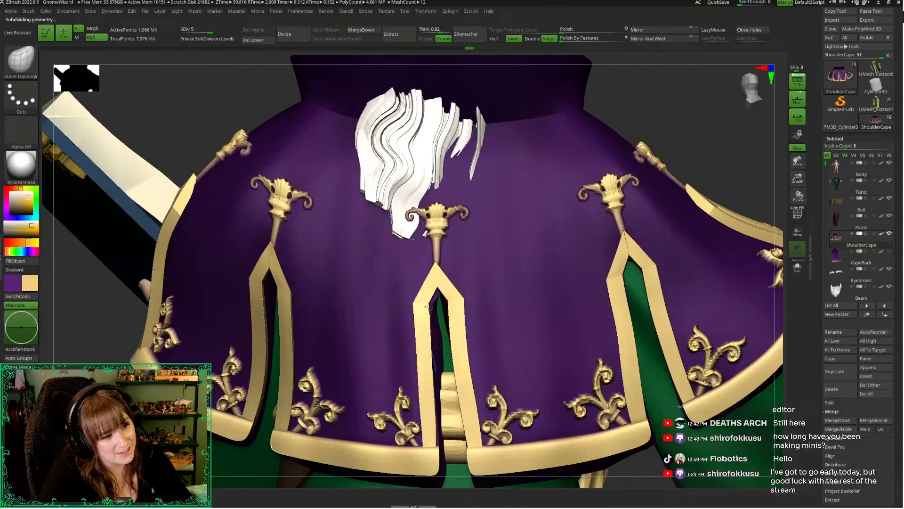
key(space)
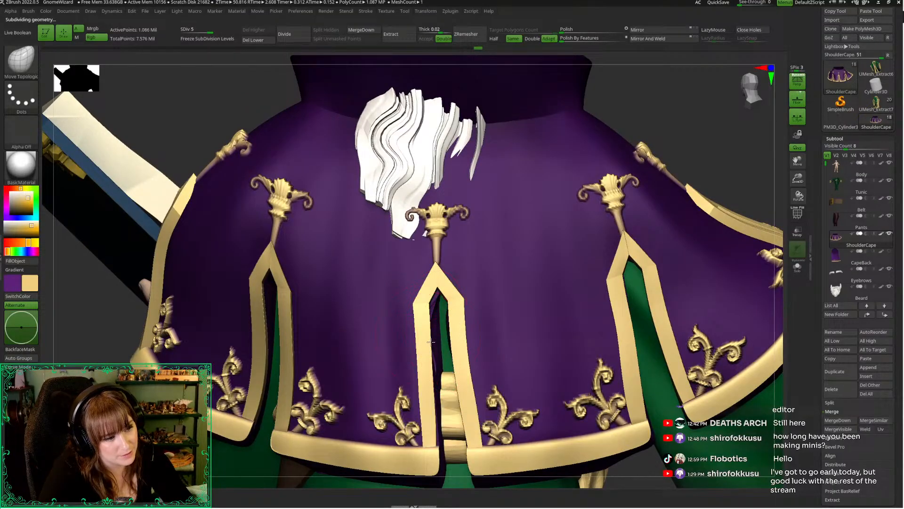
drag(220, 90, 231, 18)
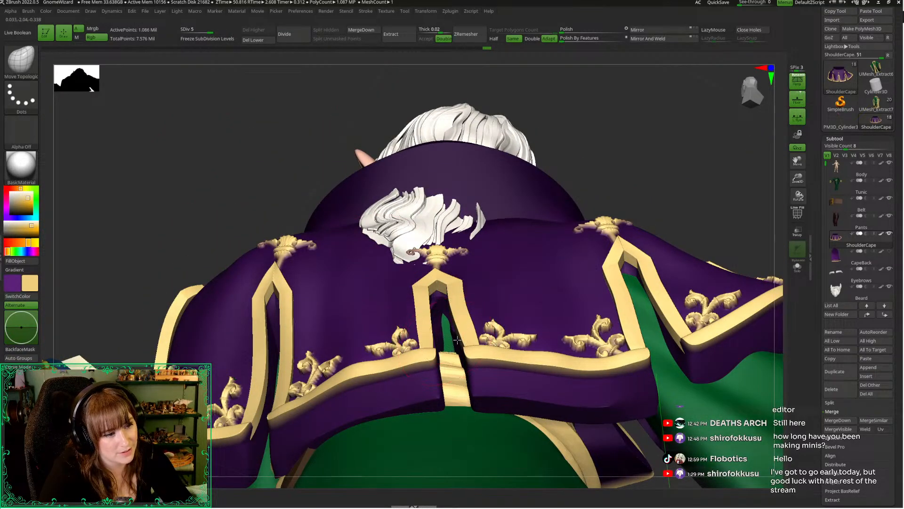
drag(601, 117, 606, 188)
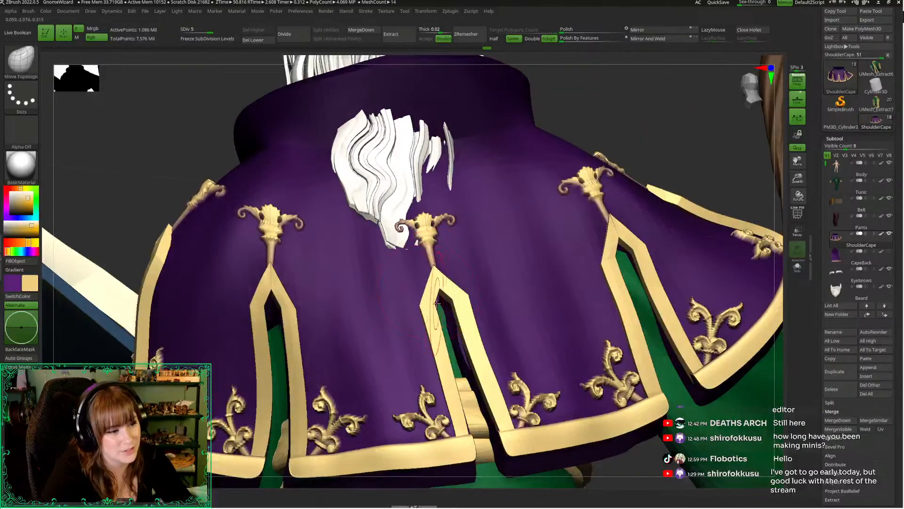
Examine the whole wizard from behind at several distances to judge the shoulder cape's overall silhouette
alt+drag(772, 176, 739, 161)
alt+drag(739, 348, 639, 269)
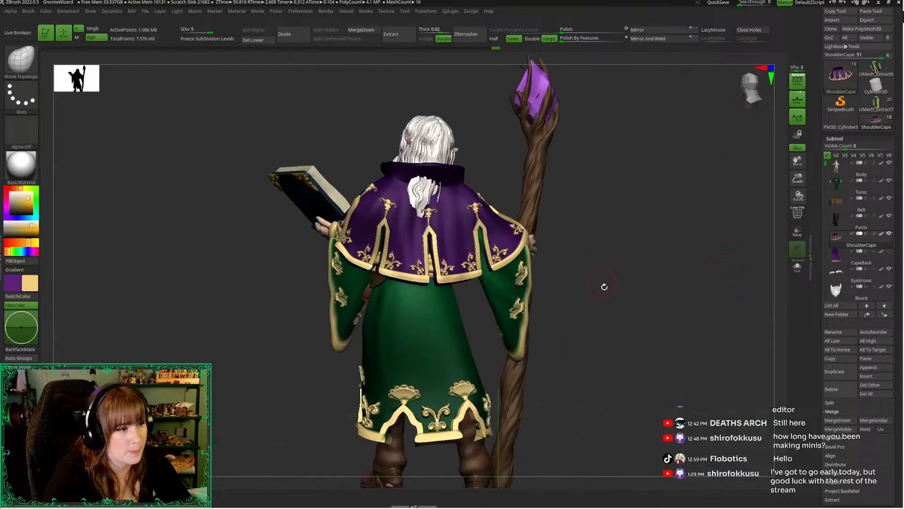
drag(604, 294, 646, 271)
drag(797, 178, 761, 121)
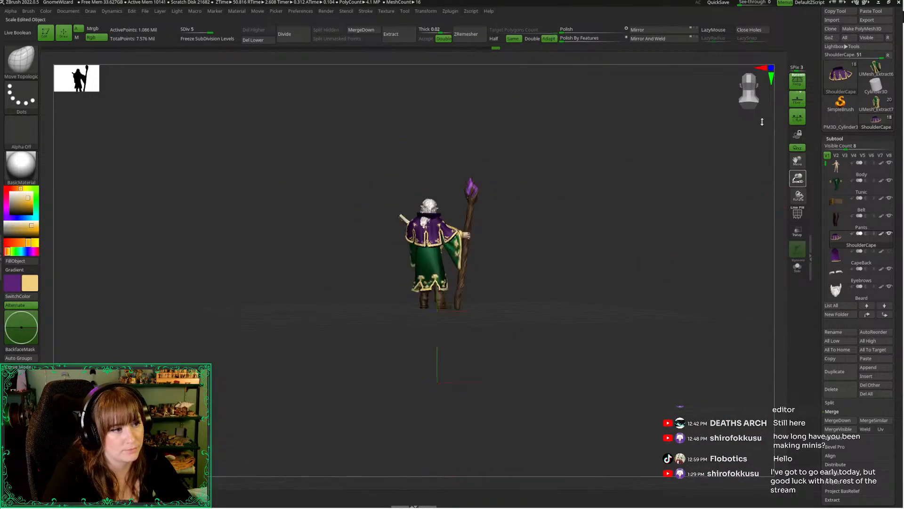
drag(636, 237, 652, 289)
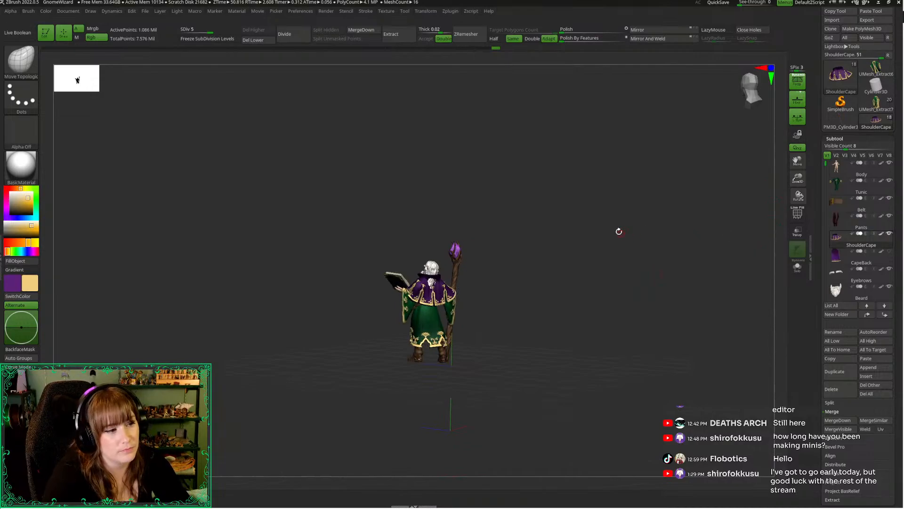
drag(618, 231, 598, 218)
right_click(598, 218)
drag(798, 179, 801, 244)
Lower the shoulder cape to subdivision level 1 and isolate it from the other subtools
key(shift+d)
key(shift+d)
key(shift+d)
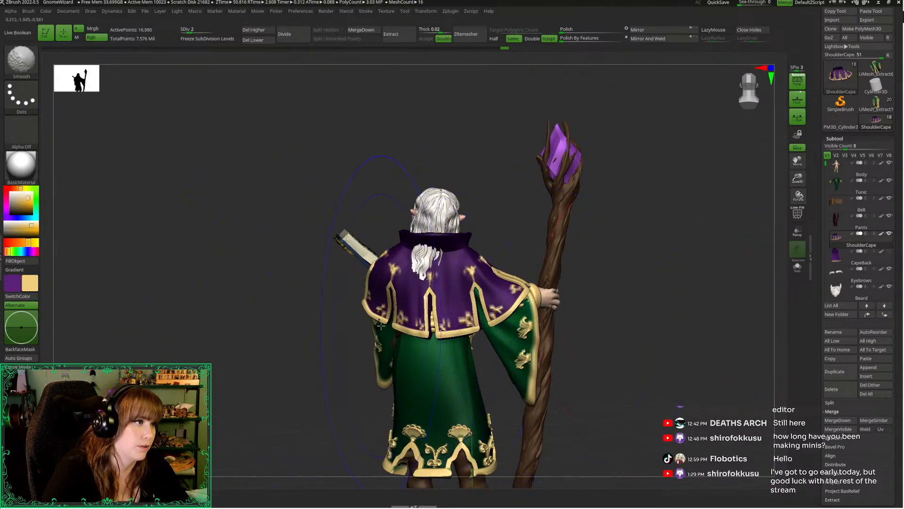
key(shift+d)
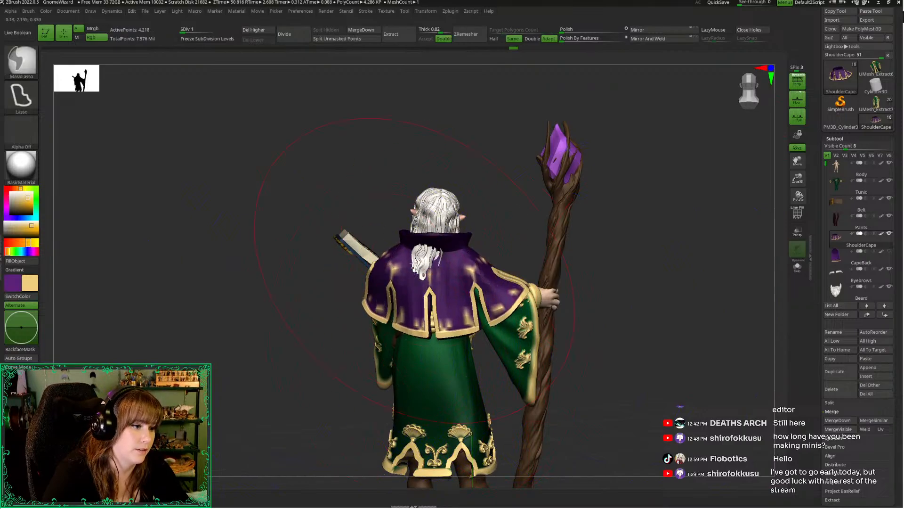
right_click(384, 234)
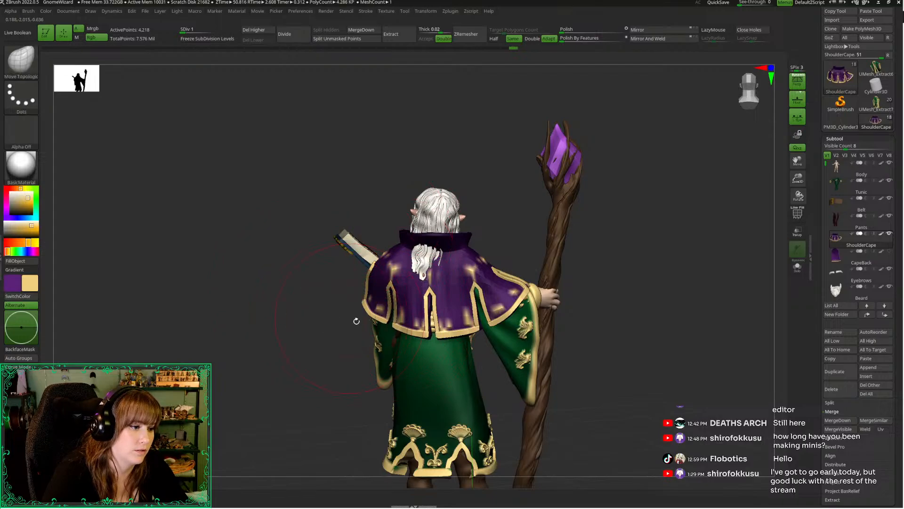
right_click(423, 319)
click(361, 273)
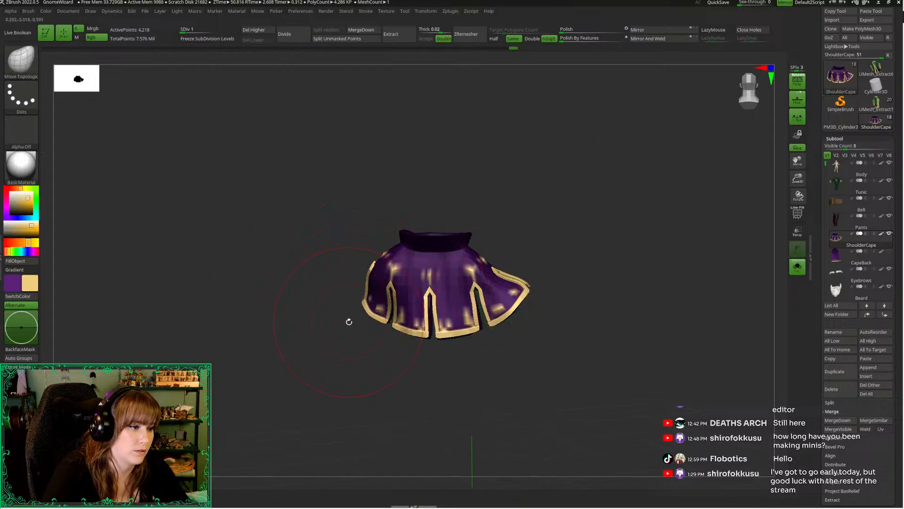
Adjust the isolated shoulder cape with the transform gizmo, return to Draw mode, and show the rest of the wizard again
mouse_move(347, 321)
mouse_down()
mouse_move(320, 376)
mouse_move(280, 339)
mouse_move(333, 341)
mouse_move(357, 314)
mouse_move(350, 306)
mouse_move(360, 292)
mouse_up()
click(752, 97)
key(ctrl)
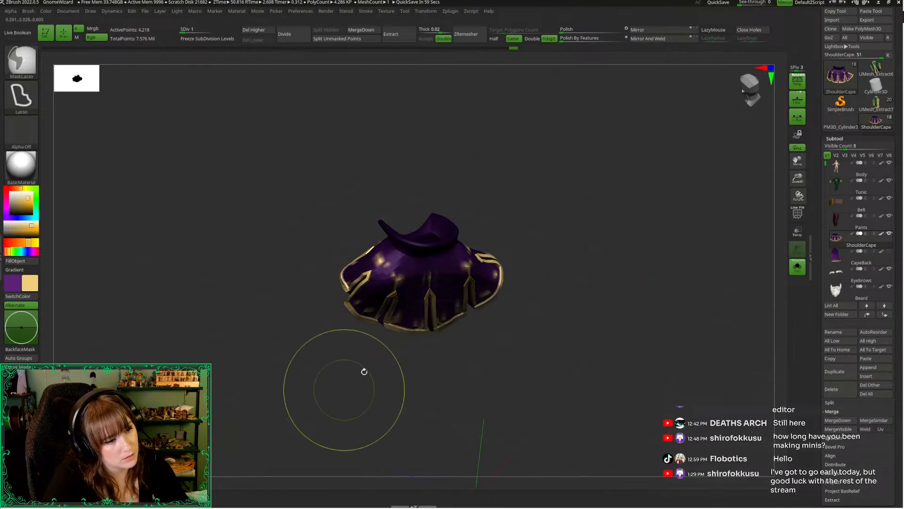
drag(364, 371, 345, 352)
click(760, 103)
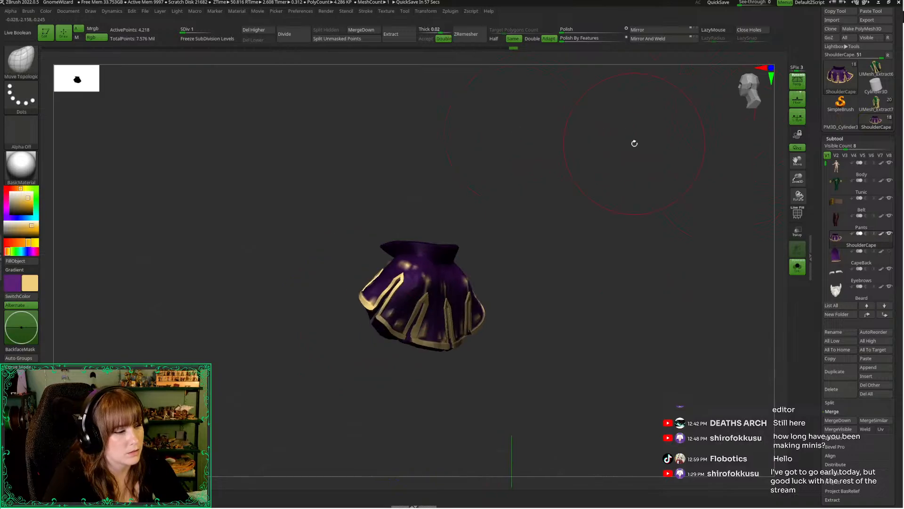
key(ctrl)
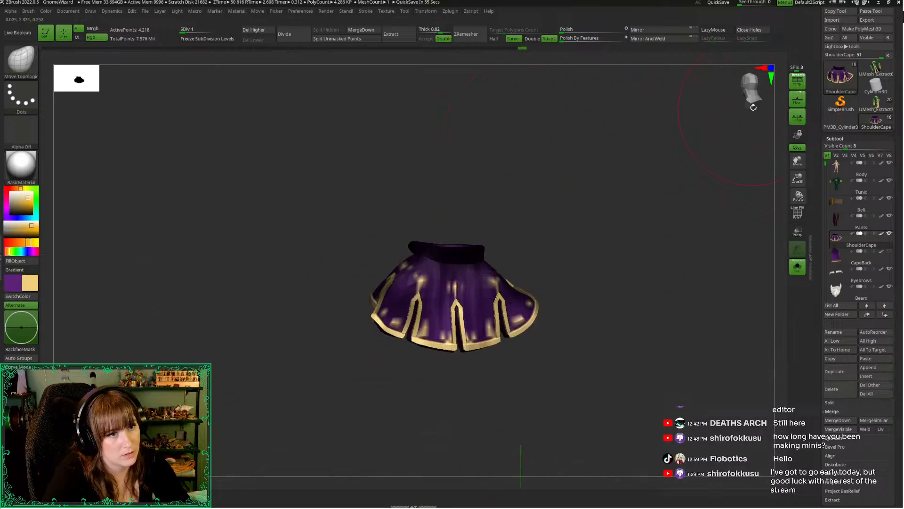
click(754, 102)
key(w)
mouse_move(451, 272)
alt+mouse_down()
mouse_move(451, 233)
mouse_move(453, 255)
alt+mouse_up()
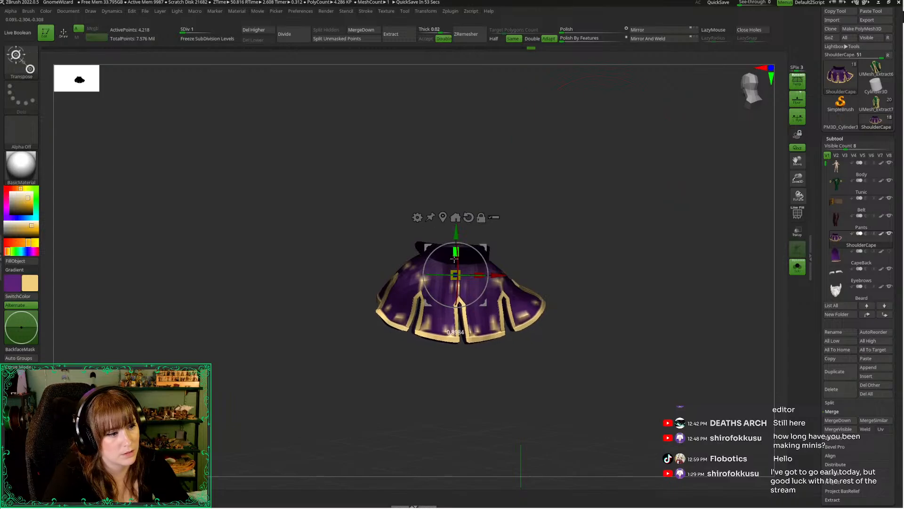
key(q)
ctrl+drag(364, 218, 377, 259)
key(alt+s)
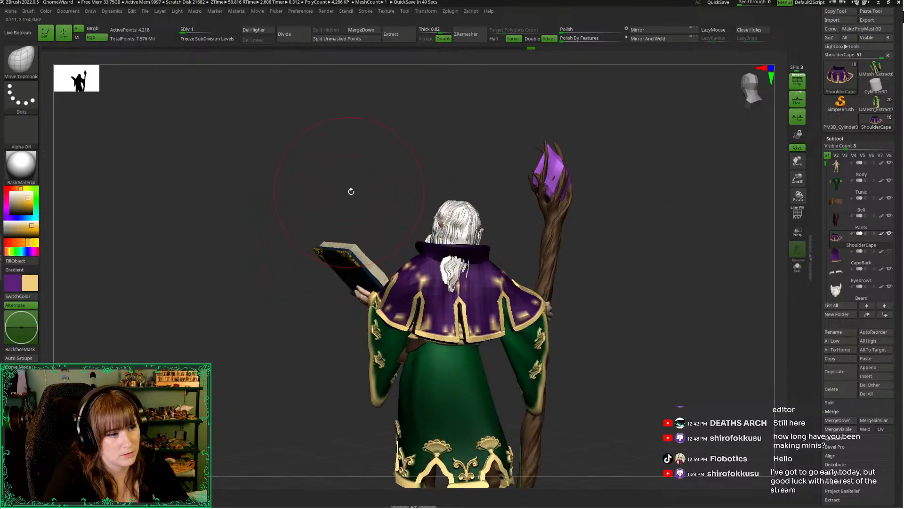
Make the CapeBack subtool visible and review the complete wizard from the front
drag(349, 192, 332, 202)
drag(799, 176, 793, 109)
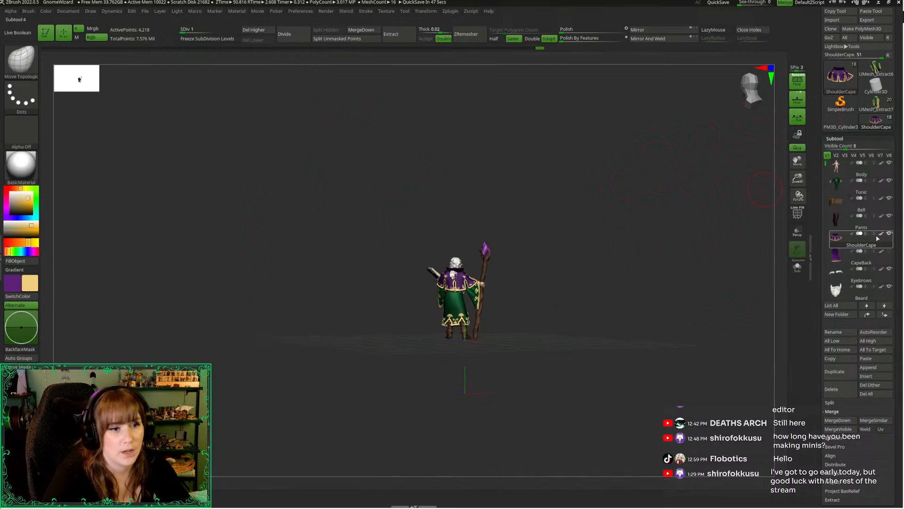
click(889, 252)
drag(608, 221, 661, 228)
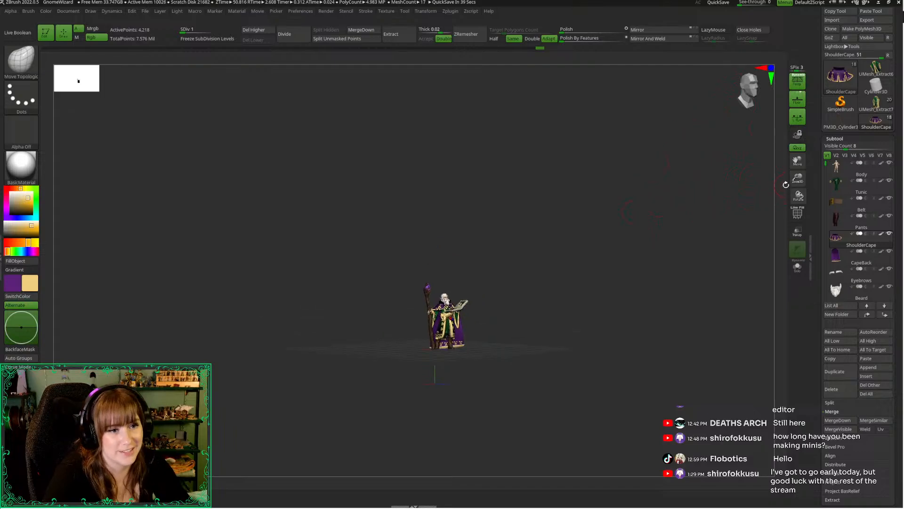
drag(798, 179, 795, 214)
alt+drag(627, 245, 638, 217)
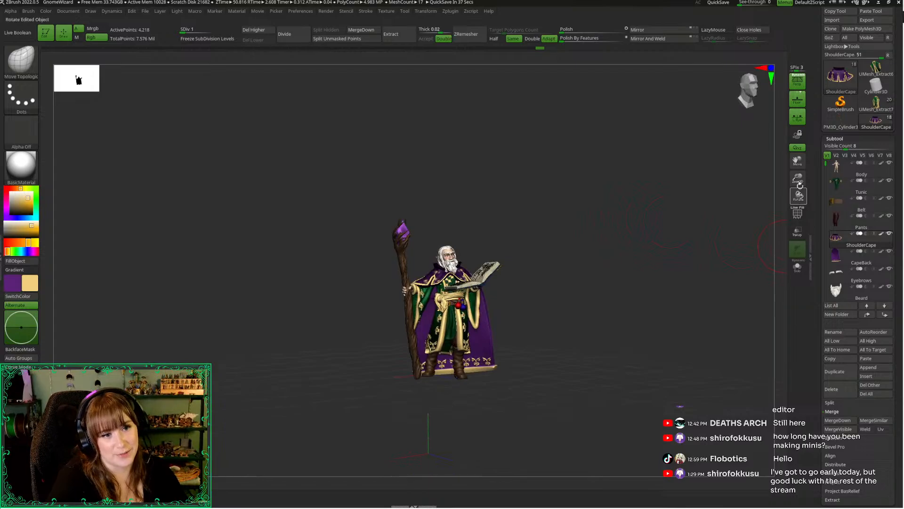
drag(797, 179, 796, 213)
alt+drag(632, 271, 633, 220)
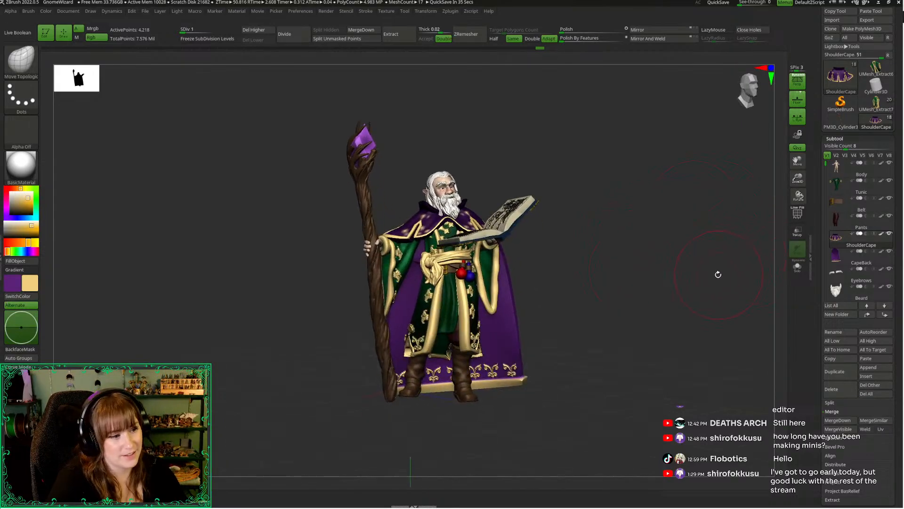
drag(718, 274, 829, 224)
Select the beard, lower it to subdivision level 2, and switch to the SnakeHook brush
click(842, 299)
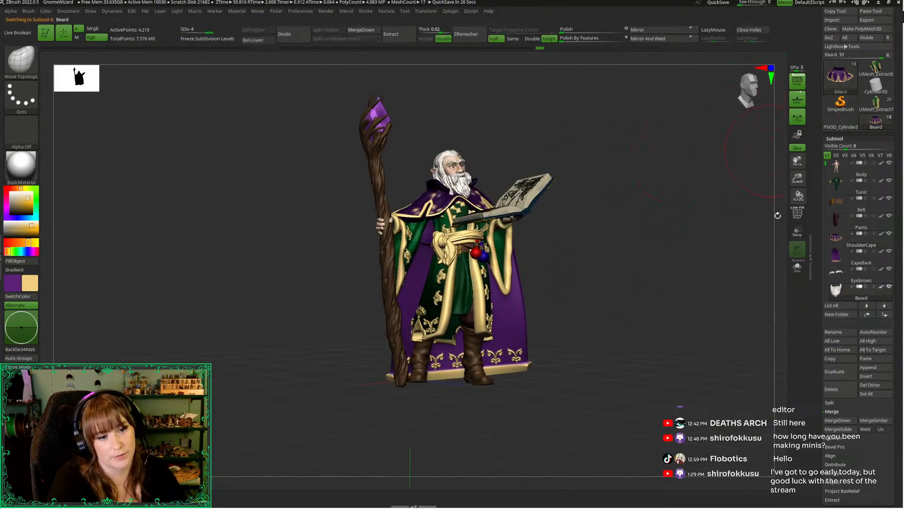
drag(798, 179, 744, 264)
mouse_move(609, 141)
alt+mouse_down()
mouse_move(585, 194)
mouse_move(570, 173)
alt+mouse_up()
right_click(568, 199)
key(shift+d)
key(shift+d)
right_click(569, 173)
key(b)
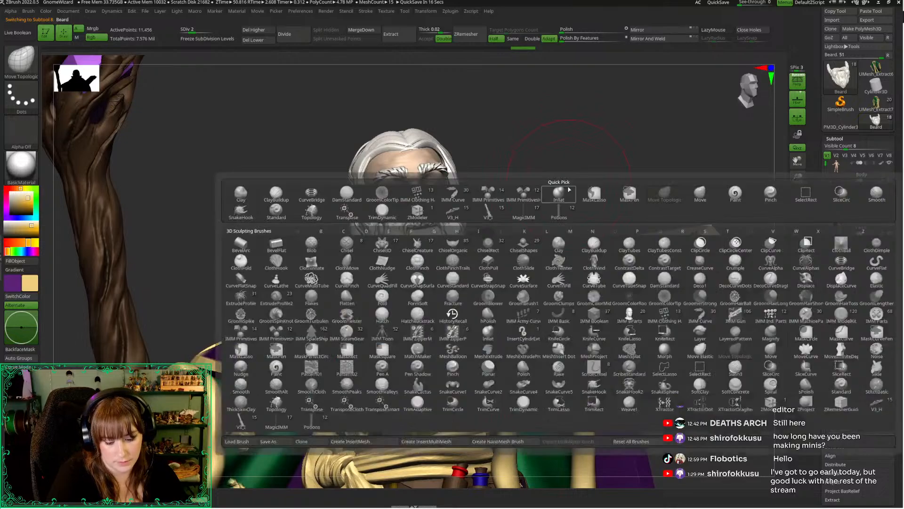
key(s)
key(h)
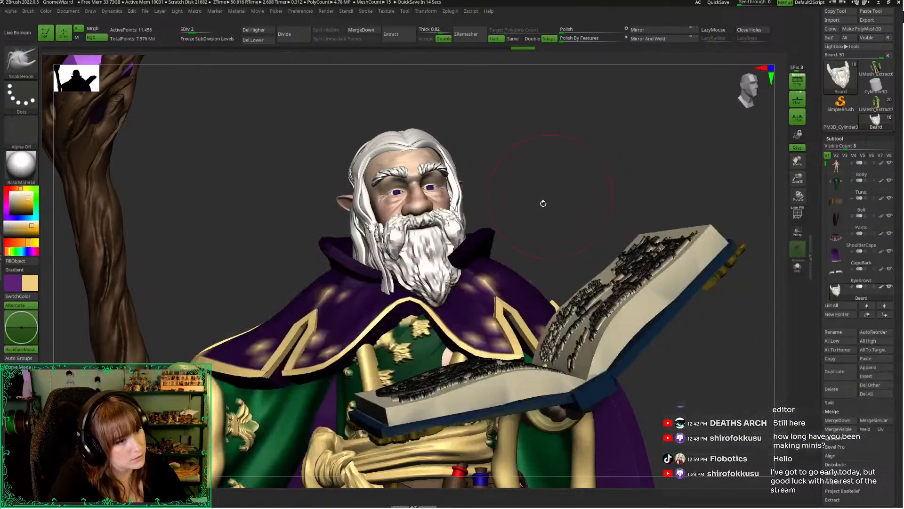
Pull the tip of the beard sideways toward the middle of the chest and shape its lower strands with SnakeHook
click(427, 309)
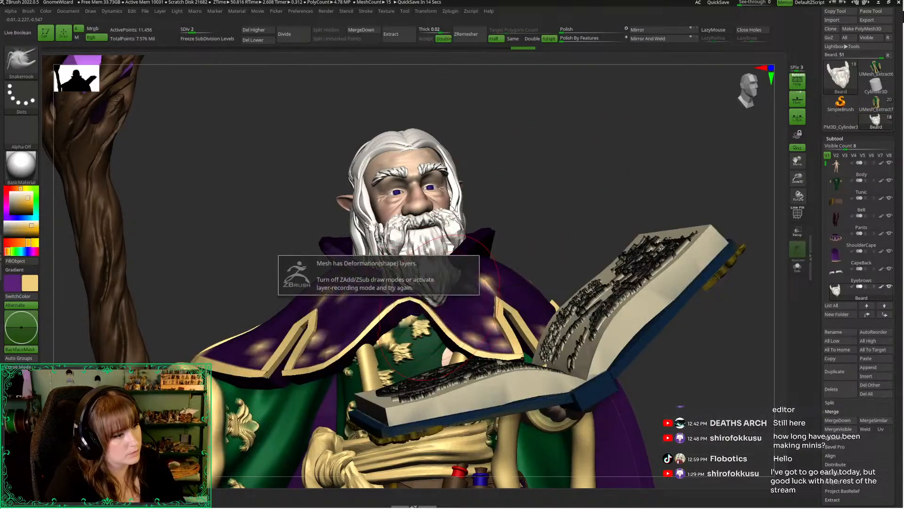
click(67, 503)
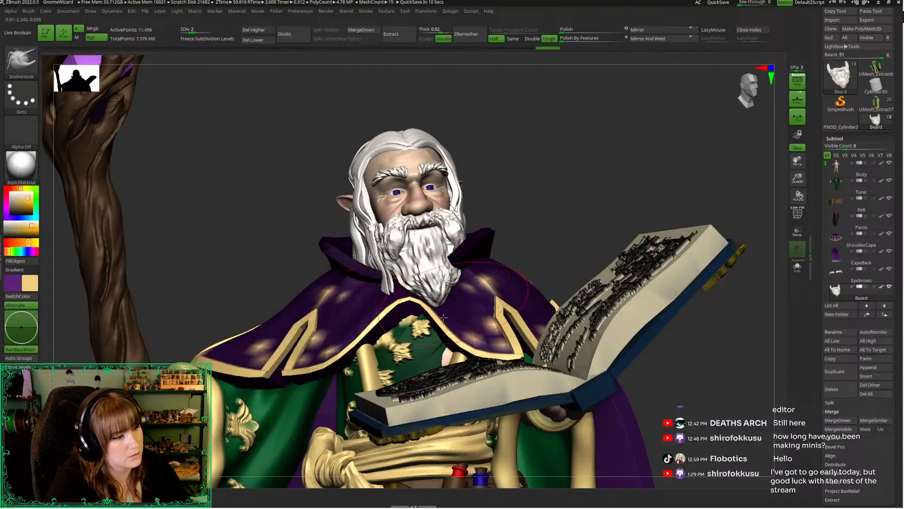
drag(422, 273, 398, 306)
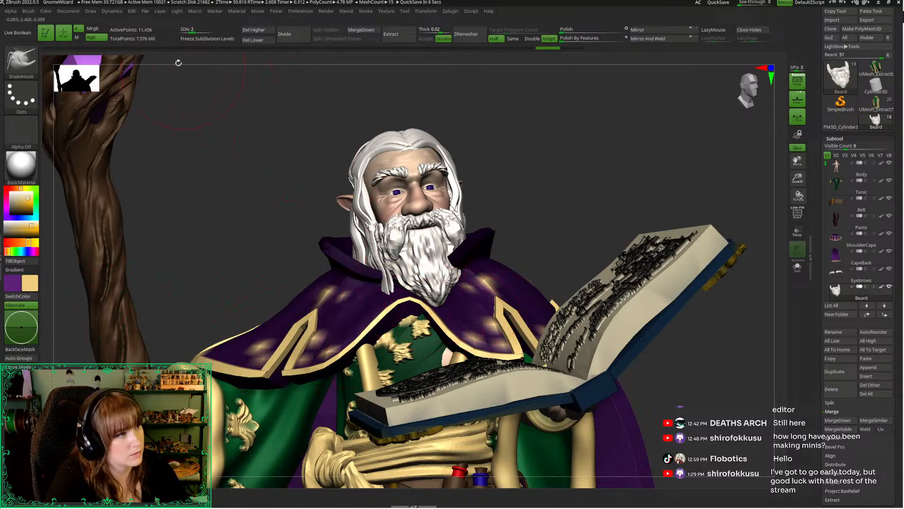
click(78, 38)
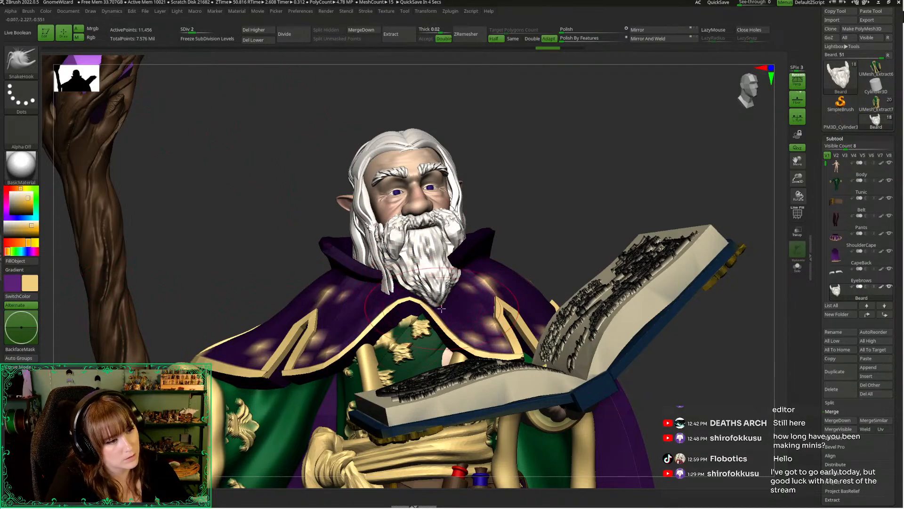
drag(442, 302, 422, 309)
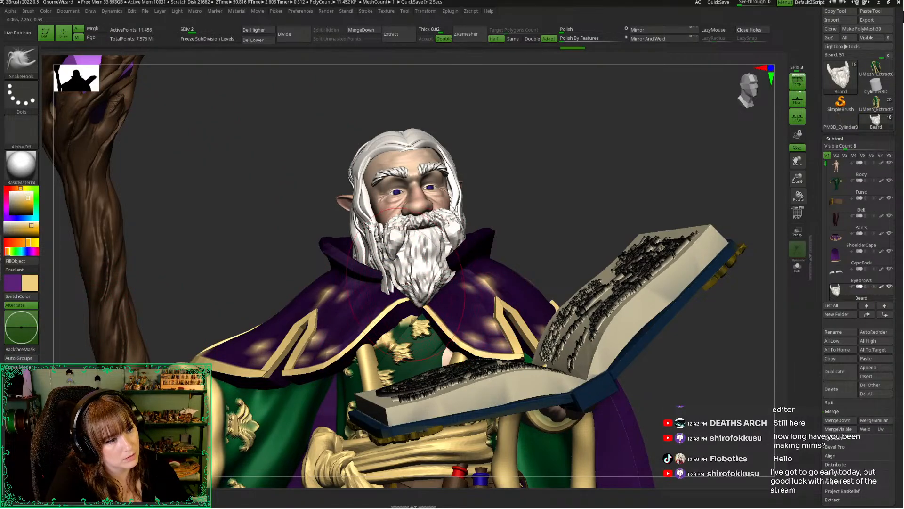
drag(419, 271, 414, 280)
key(space)
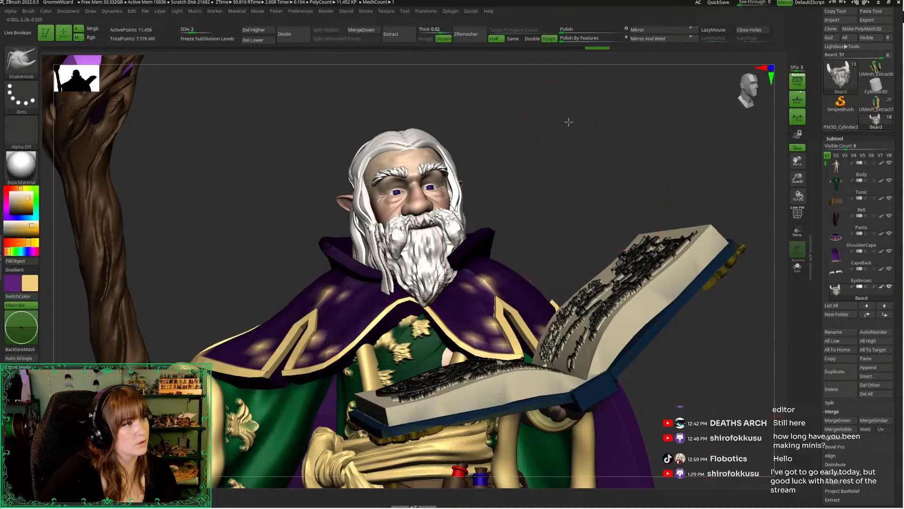
Examine the beard's shape against the face, cape and book from near and far front angles
drag(696, 101, 787, 146)
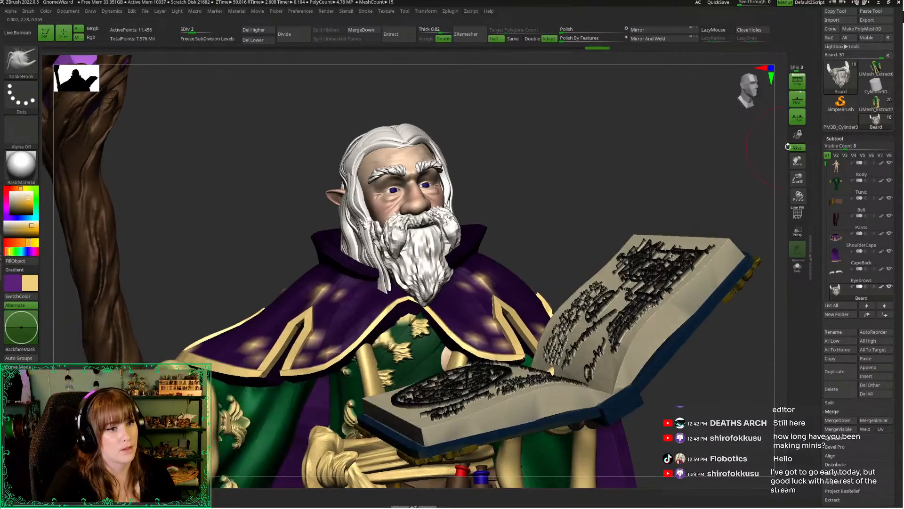
drag(797, 179, 672, 119)
alt+drag(573, 124, 578, 137)
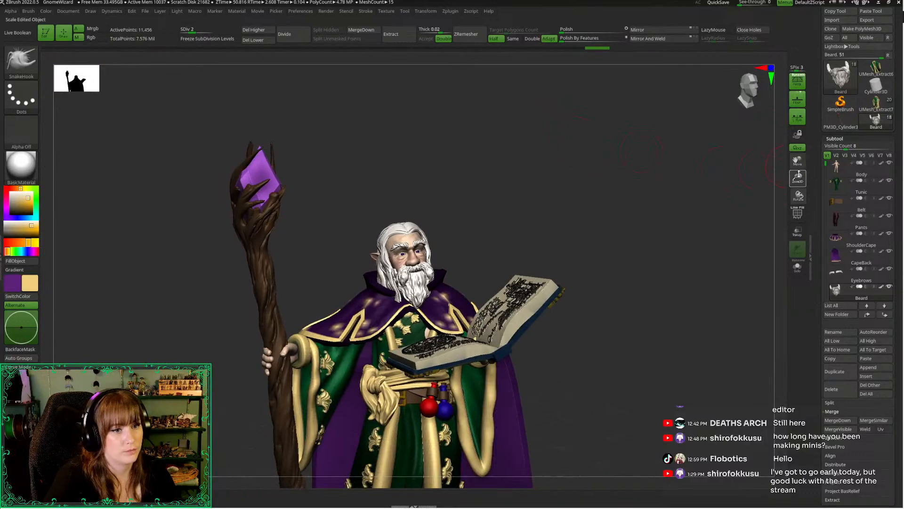
drag(799, 175, 679, 120)
drag(644, 167, 633, 182)
drag(798, 177, 825, 278)
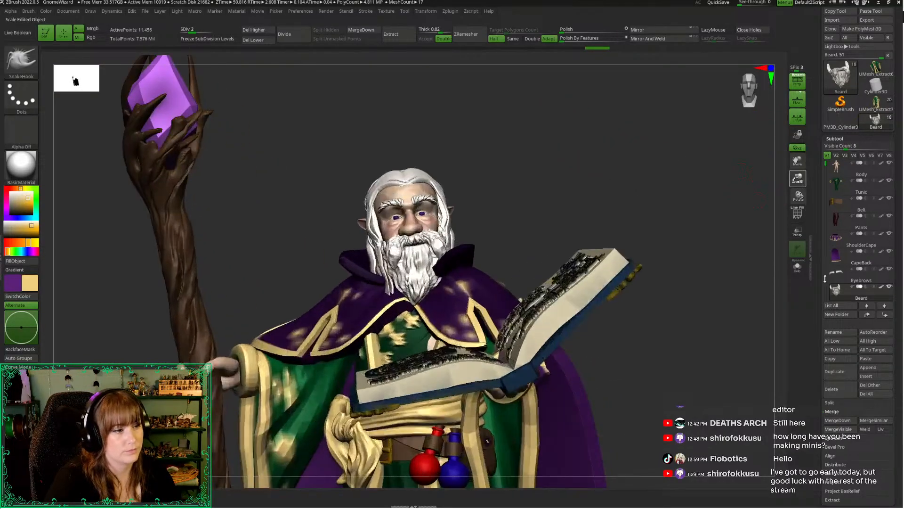
key(space)
mouse_move(567, 192)
mouse_down()
mouse_move(579, 193)
mouse_move(566, 194)
mouse_up()
Select the ShoulderCape subtool and isolate it with the front of its collar seen from below
click(835, 239)
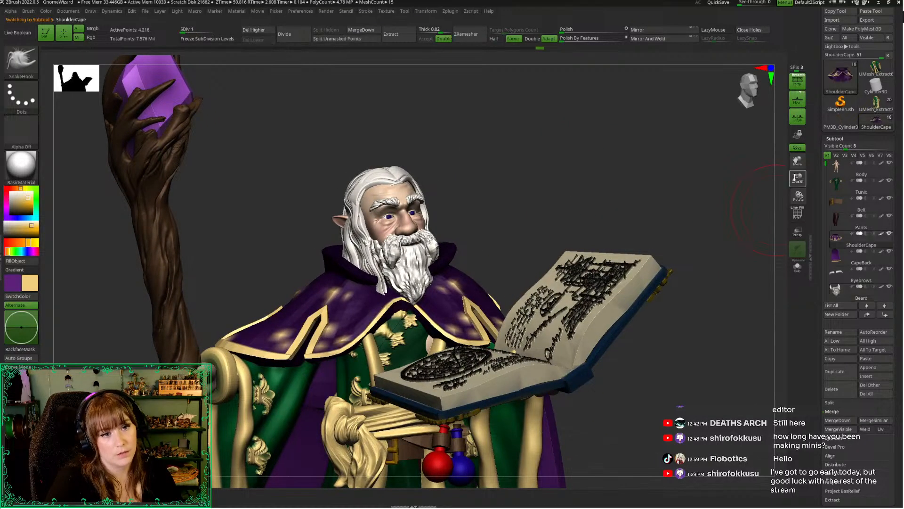
drag(796, 178, 801, 241)
drag(560, 200, 547, 214)
key(alt+s)
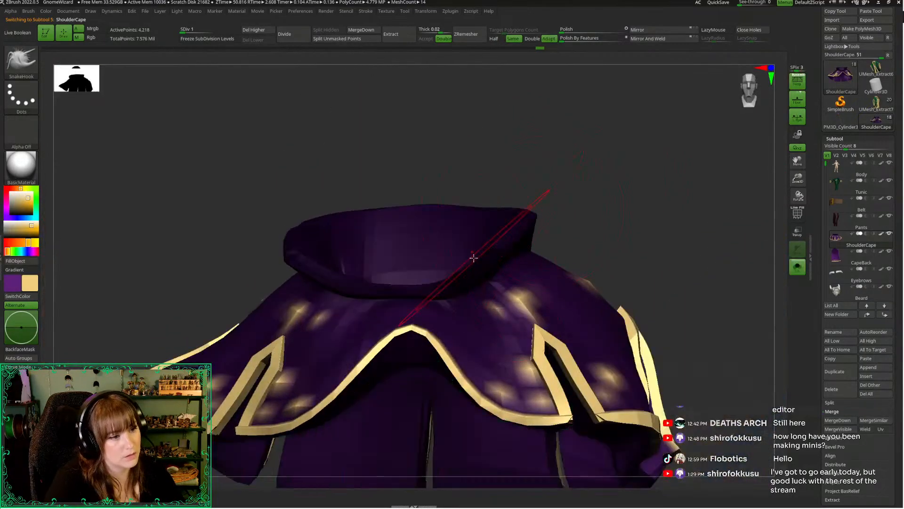
drag(501, 189, 514, 115)
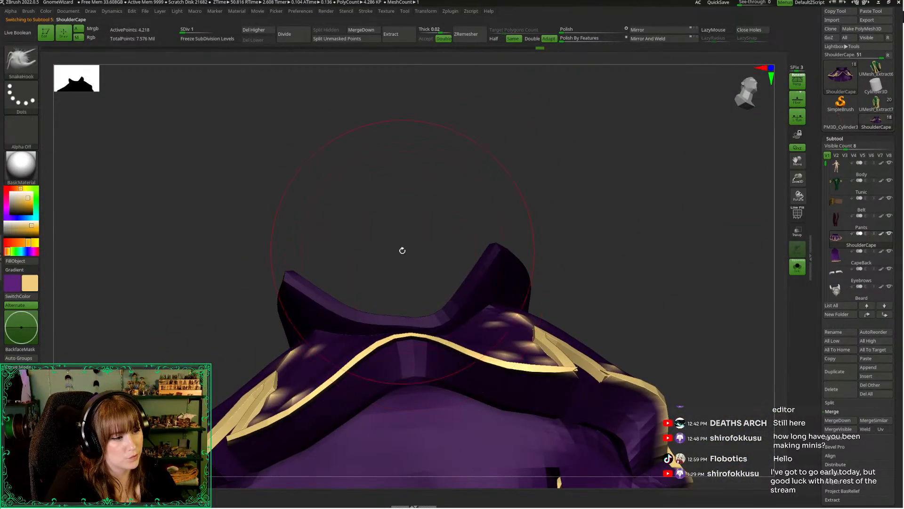
mouse_move(421, 313)
ctrl+mouse_down()
mouse_move(459, 323)
mouse_move(493, 148)
mouse_move(450, 175)
ctrl+mouse_up()
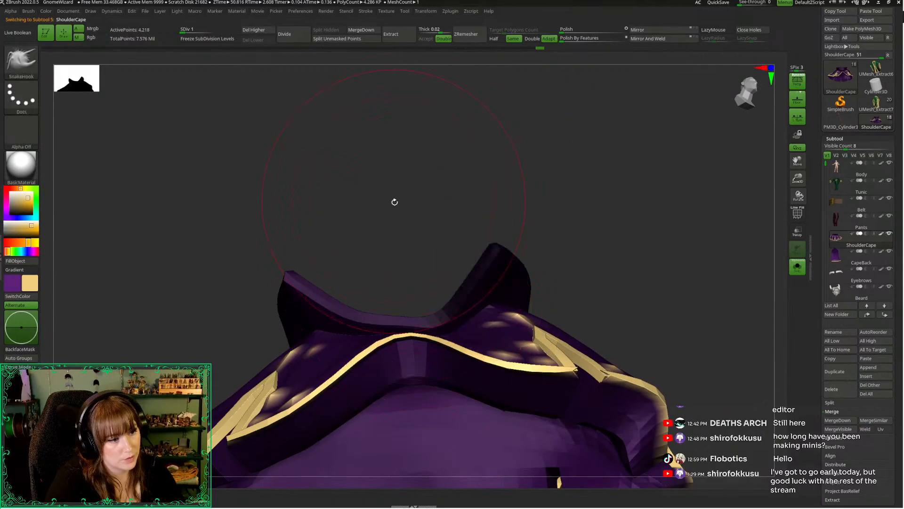
Adjust the front dip of the collar with SnakeHook and raise the cape to subdivision level 2
mouse_move(395, 201)
mouse_down()
mouse_move(375, 204)
mouse_move(393, 179)
mouse_move(392, 143)
mouse_up()
key(space)
drag(427, 203, 419, 202)
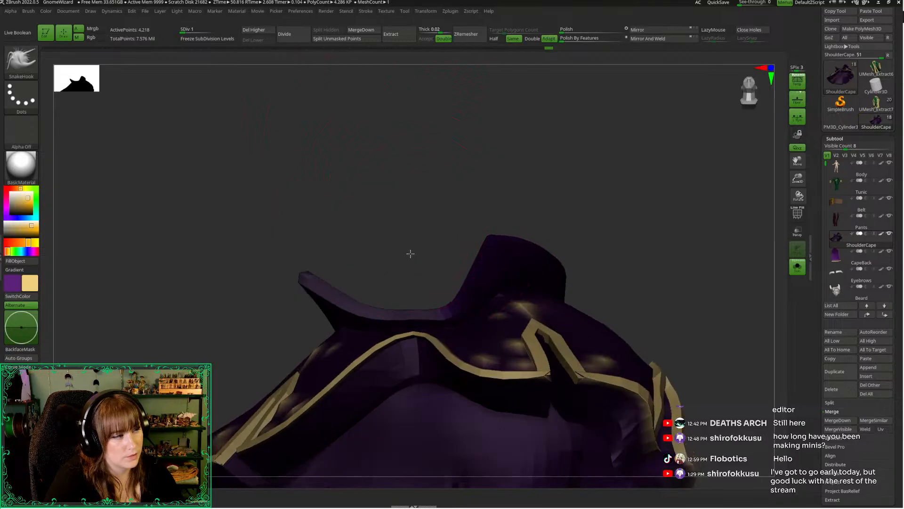
drag(410, 253, 444, 283)
key(d)
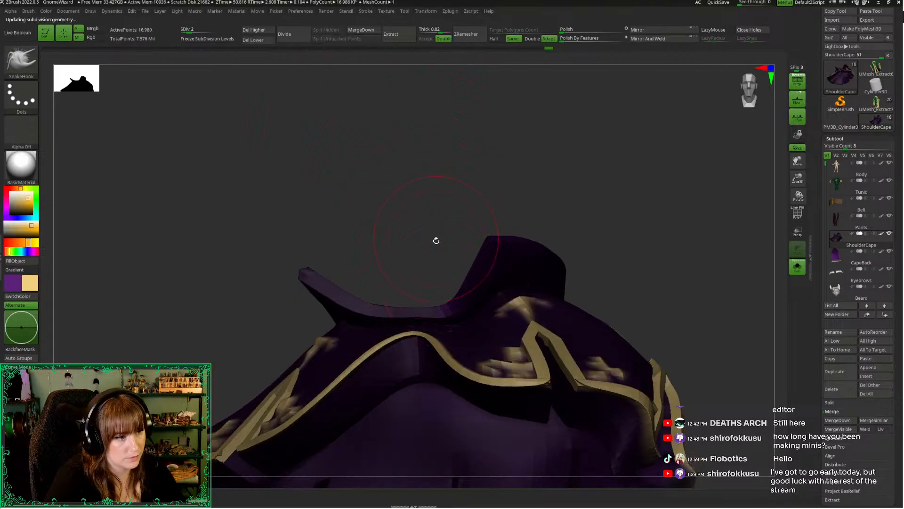
key(alt+s)
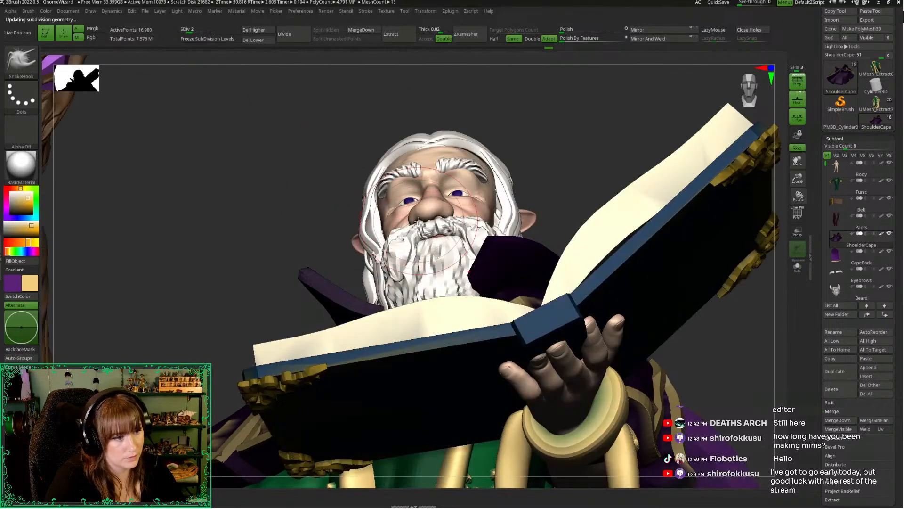
Pull the front corner of the collar on the book side back from the beard with SnakeHook
drag(553, 173, 555, 185)
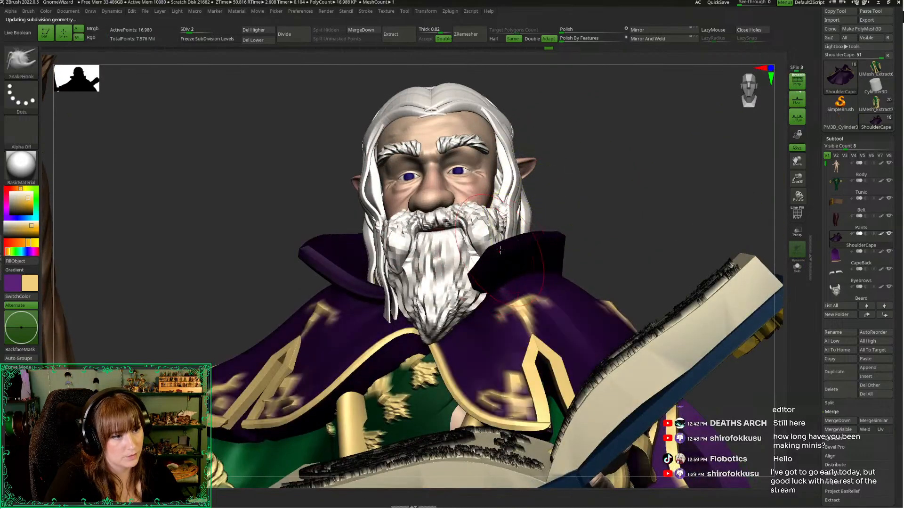
right_click(490, 262)
ctrl+click(568, 199)
drag(489, 249, 514, 248)
mouse_move(573, 186)
mouse_down()
mouse_move(588, 167)
mouse_move(560, 198)
mouse_up()
right_drag(561, 198, 559, 184)
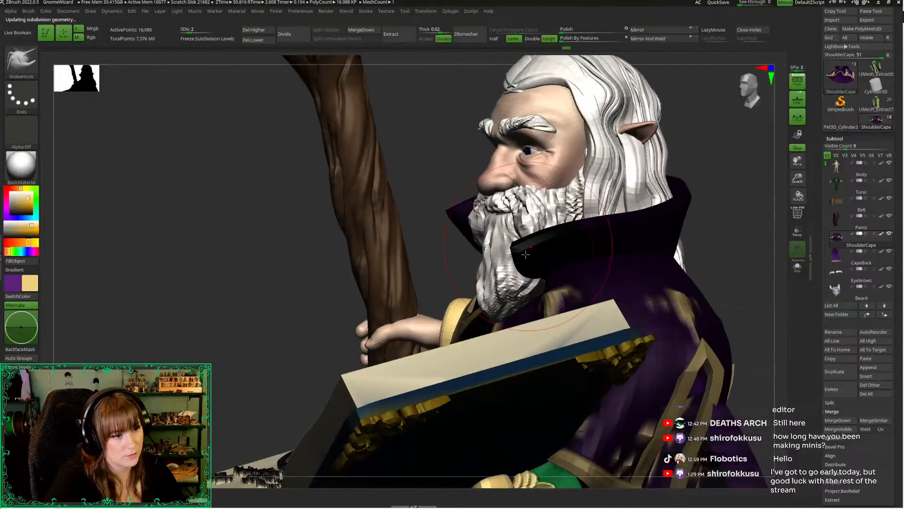
drag(518, 270, 549, 277)
Isolate the shoulder cape with its polyframe shown and smooth the creases below the collar's front rim
drag(296, 290, 696, 187)
key(space)
key(shift+f)
key(alt+s)
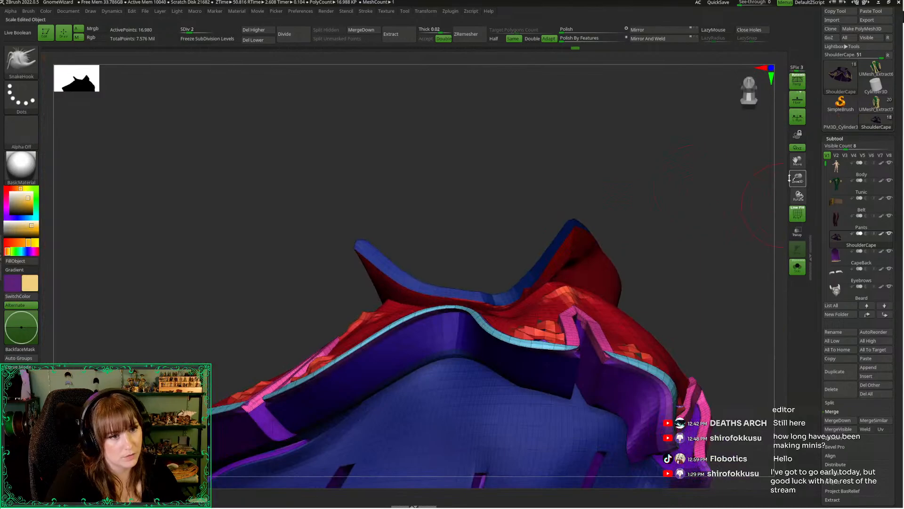
drag(797, 180, 794, 240)
key(space)
drag(498, 210, 490, 211)
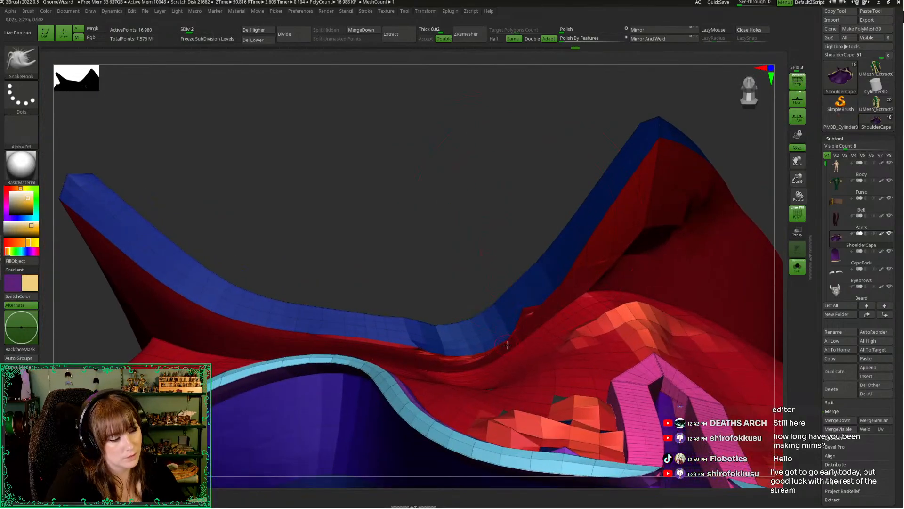
key(shift)
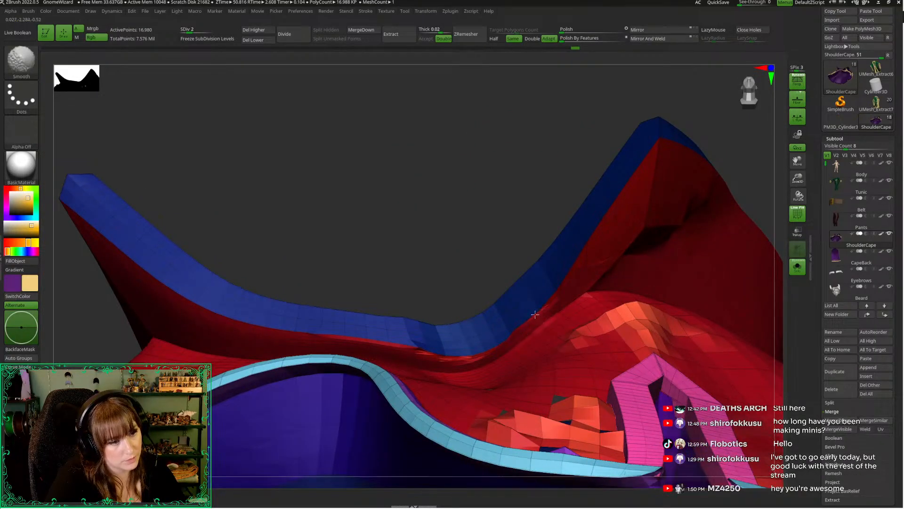
shift+drag(535, 315, 575, 284)
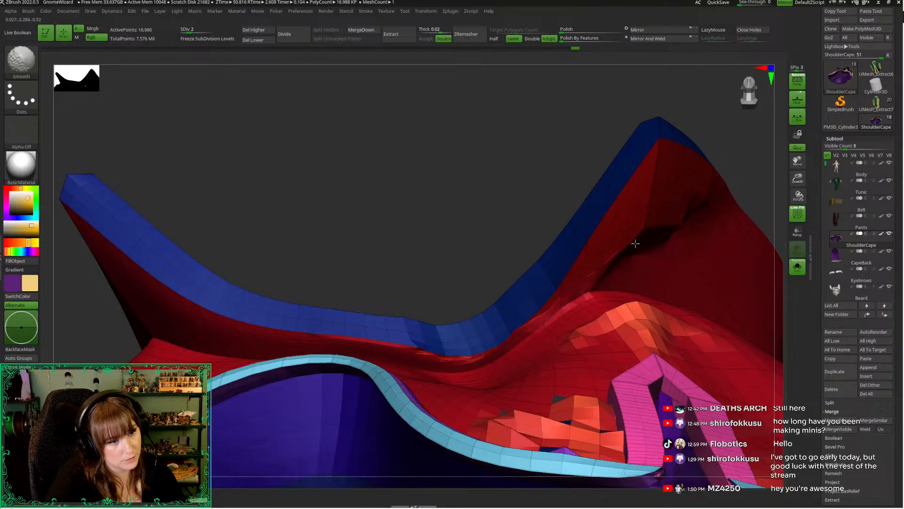
mouse_move(418, 360)
shift+mouse_down()
mouse_move(475, 361)
mouse_move(506, 349)
mouse_move(591, 277)
mouse_move(580, 297)
shift+mouse_up()
mouse_move(470, 220)
mouse_down()
mouse_move(463, 255)
mouse_move(468, 247)
mouse_move(622, 262)
mouse_up()
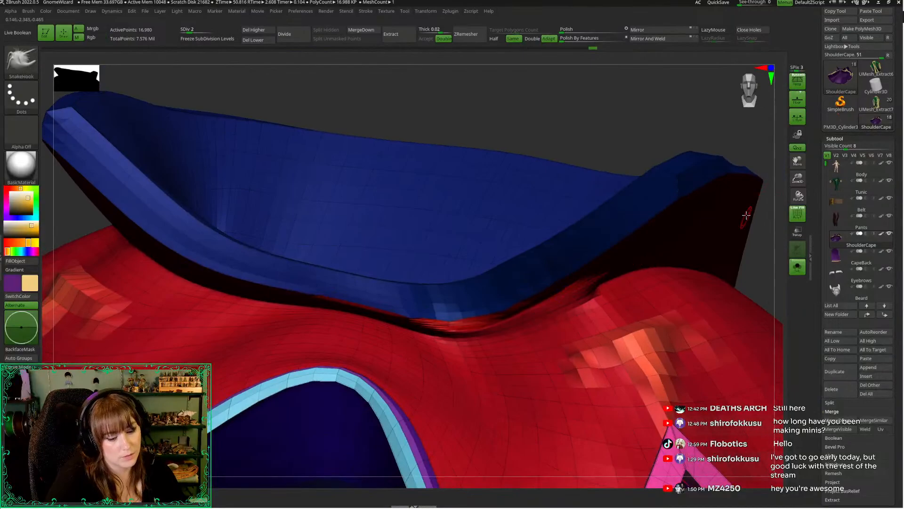
Show the complete wizard without the polyframe and review the collar and beard from several front angles
click(798, 267)
drag(798, 179, 745, 113)
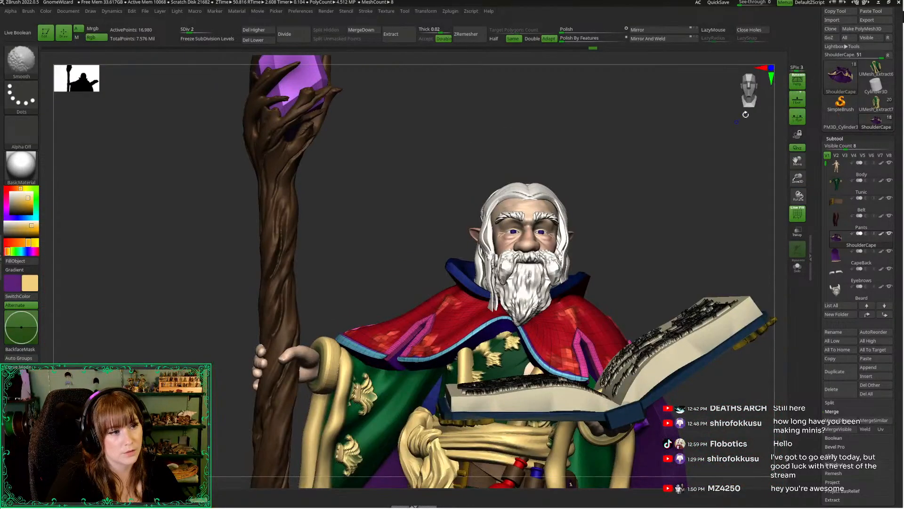
key(shift+f)
drag(680, 173, 688, 156)
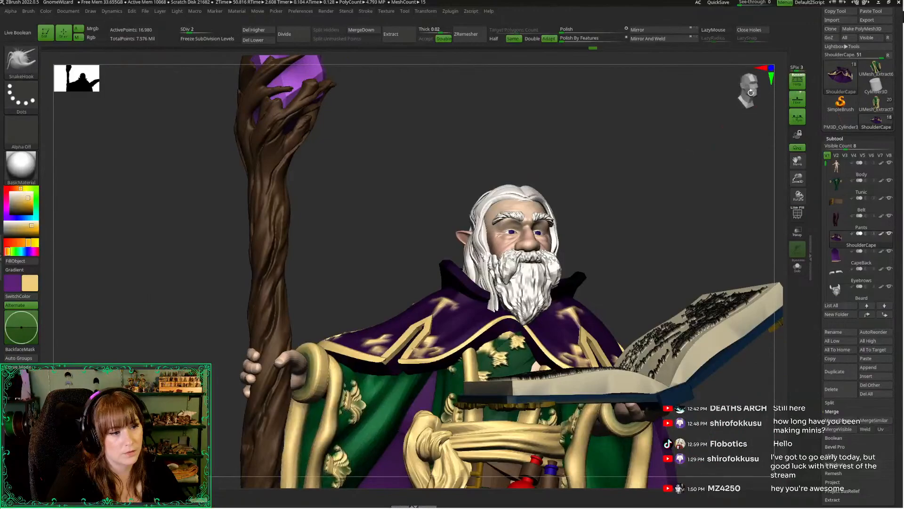
drag(752, 92, 764, 170)
alt+drag(606, 209, 611, 174)
drag(569, 150, 573, 178)
Switch to the Move Topological brush and isolate the shoulder cape to work on its collar
key(space)
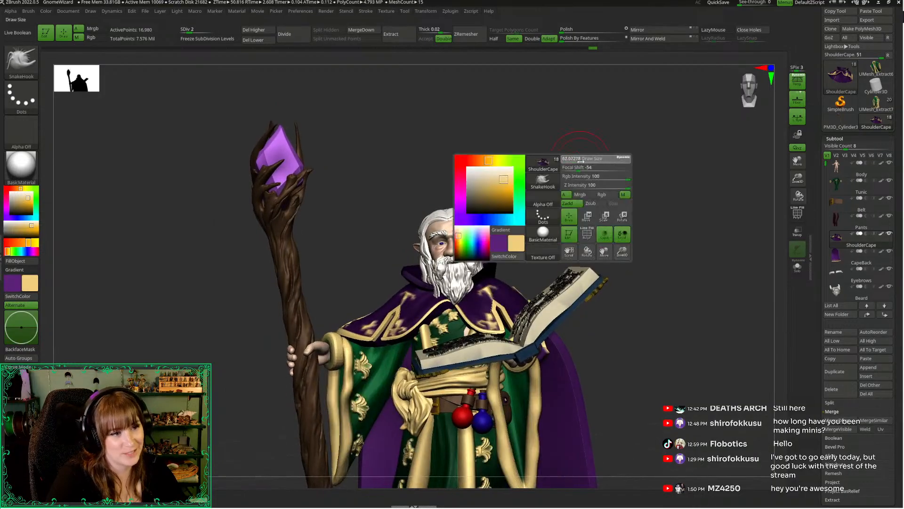
key(b)
key(m)
key(t)
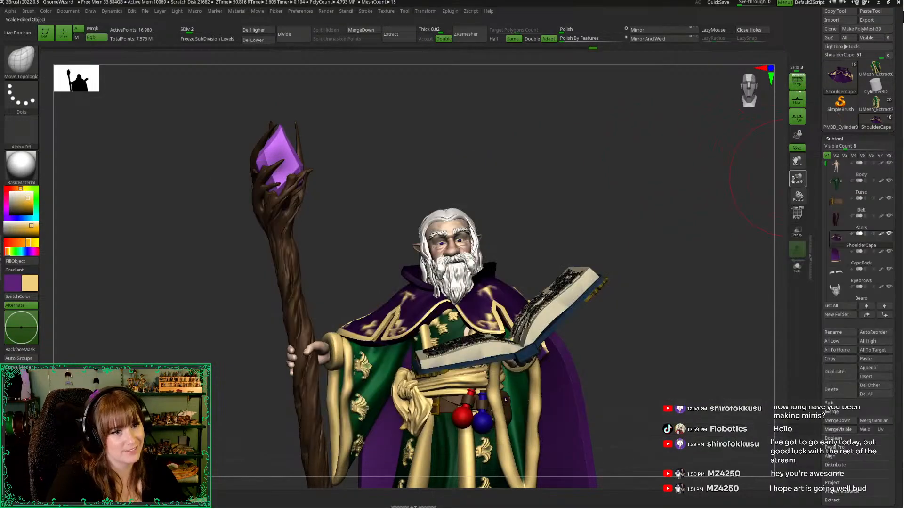
drag(798, 178, 794, 209)
alt+drag(313, 176, 361, 156)
drag(398, 254, 372, 271)
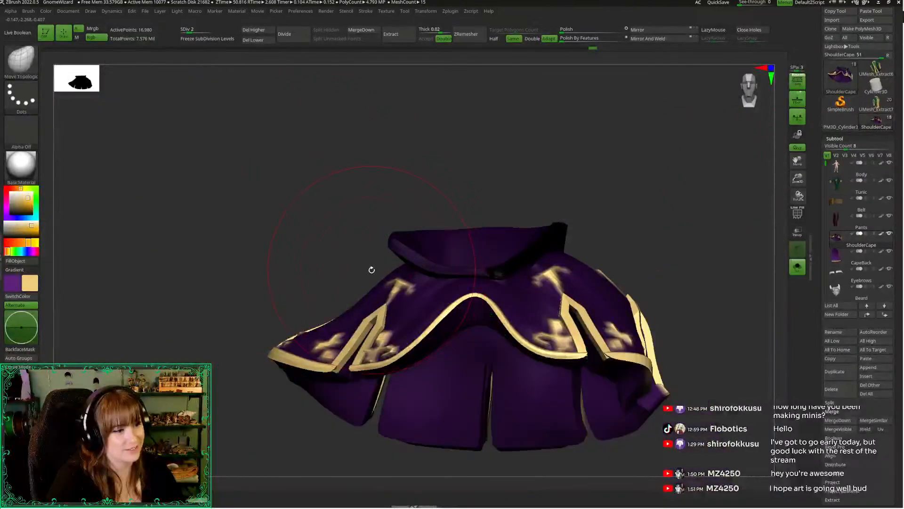
Select the hair, lower it to subdivision level 1, and isolate it from the other subtools
alt+click(429, 219)
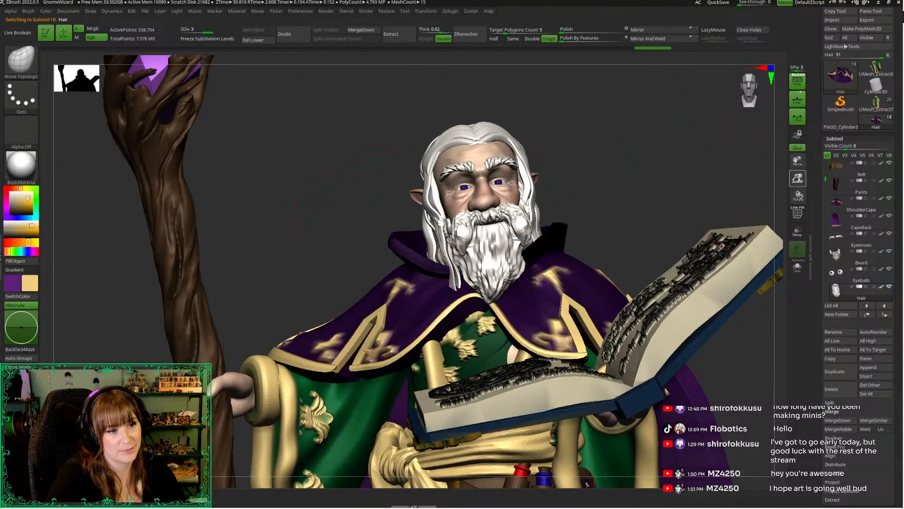
key(f)
drag(733, 165, 357, 122)
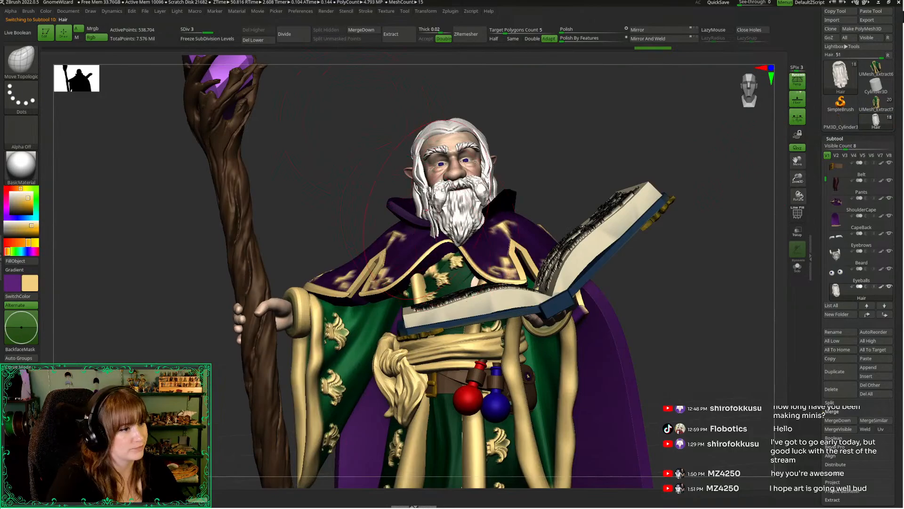
key(shift+d)
key(shift+d)
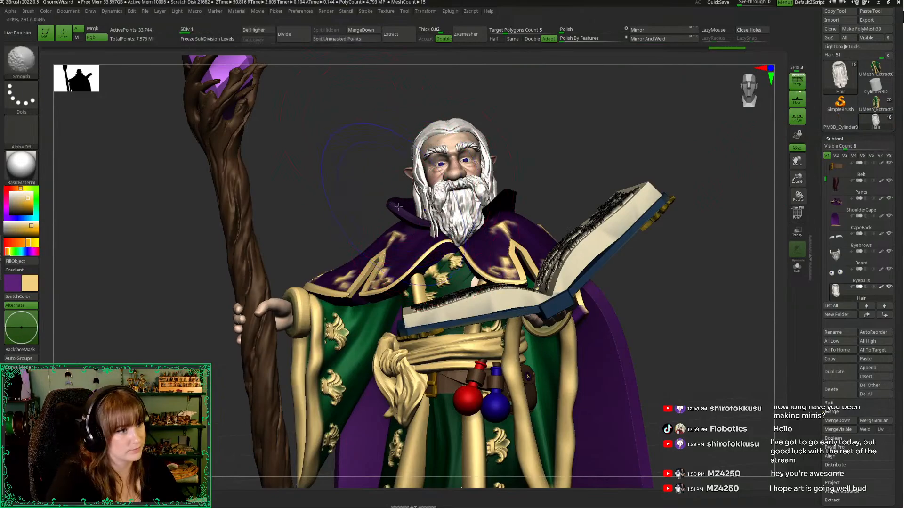
key(alt+s)
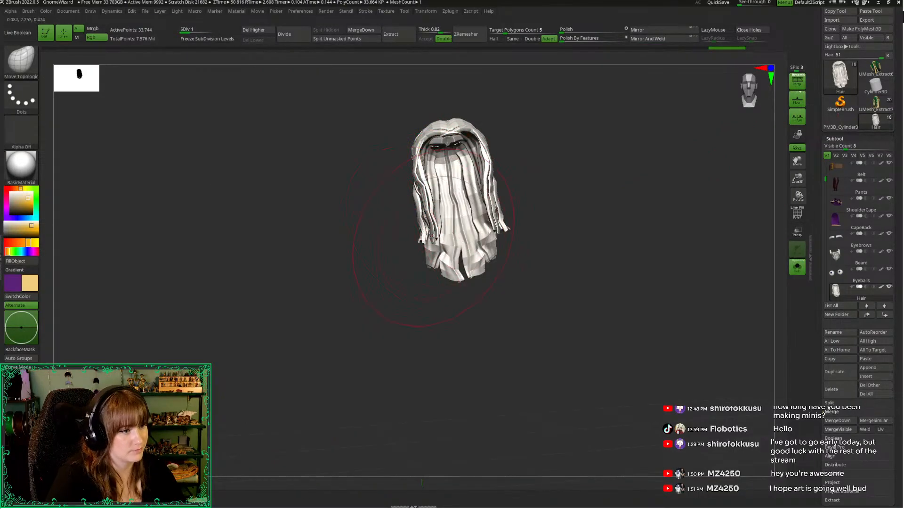
click(433, 238)
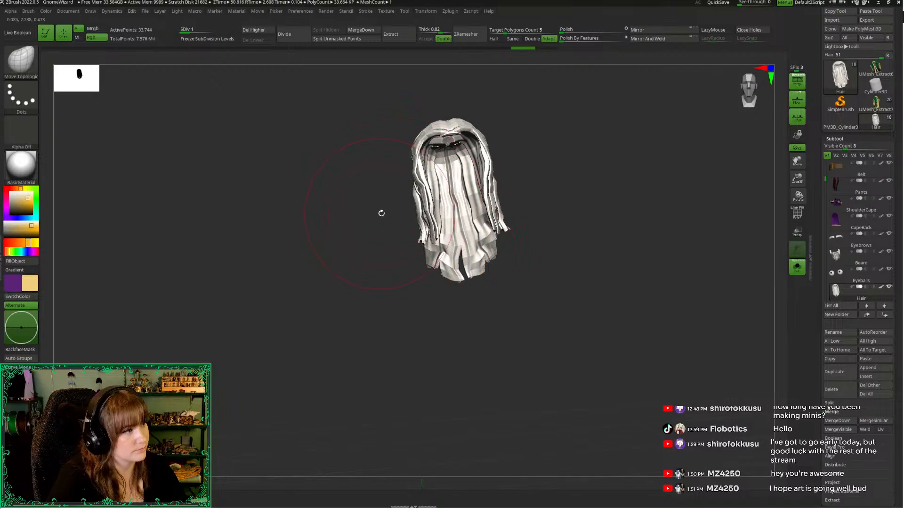
Hide the middle hair section and mask all remaining hair except the front lock on the staff side
key(b)
key(z)
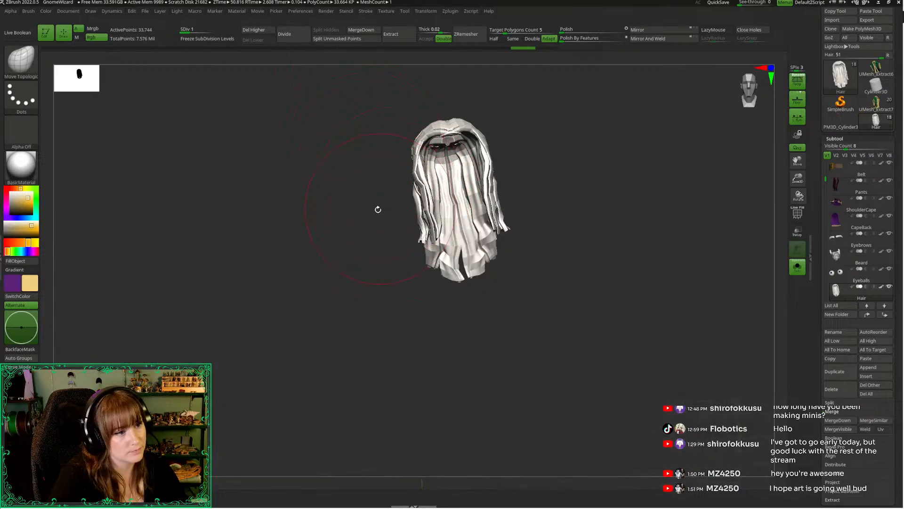
drag(378, 210, 352, 218)
ctrl+shift+click(463, 222)
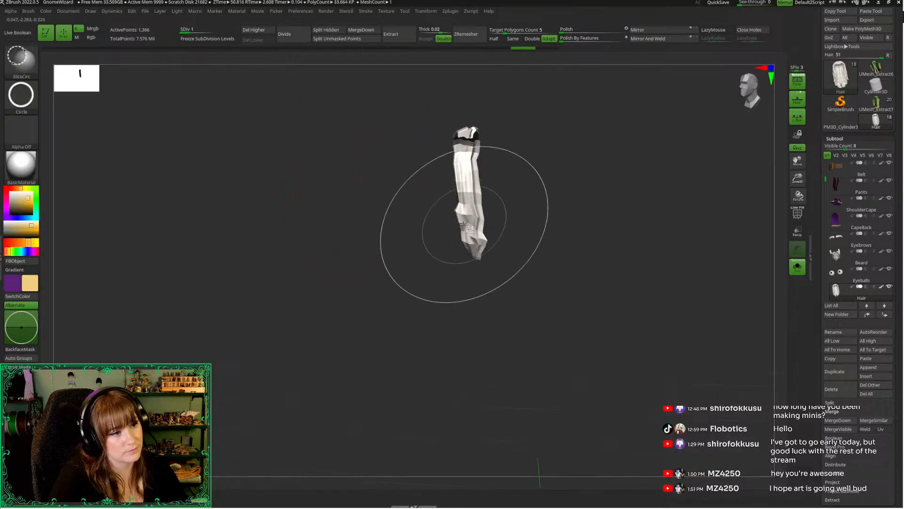
ctrl+shift+click(458, 221)
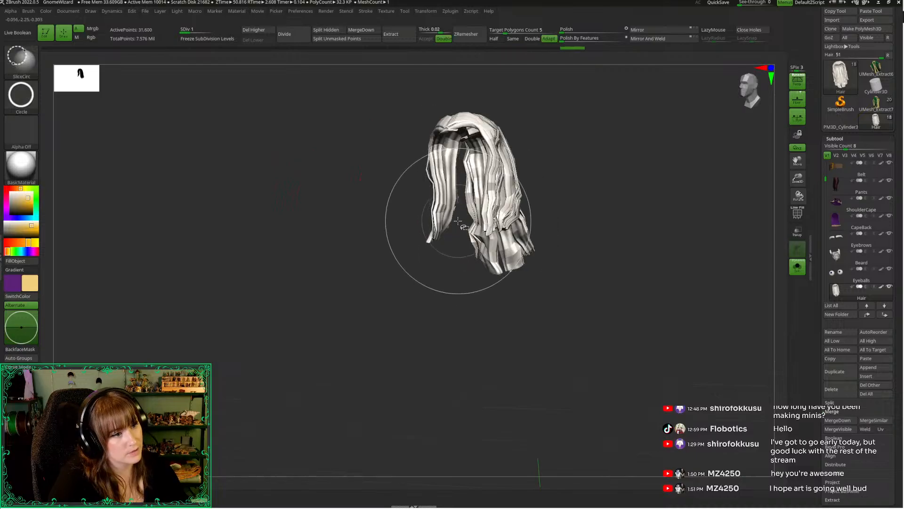
mouse_move(455, 156)
ctrl+mouse_down()
mouse_move(384, 267)
mouse_move(451, 293)
mouse_move(442, 251)
ctrl+mouse_up()
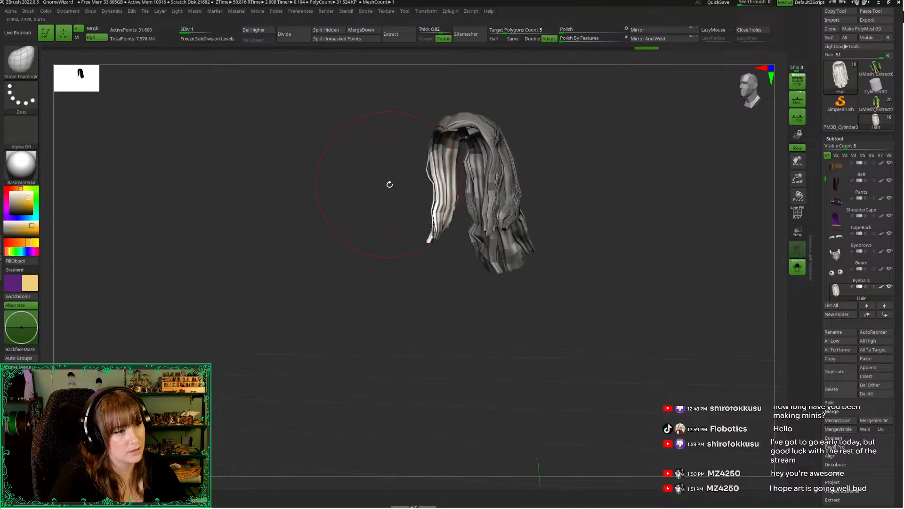
Unhide the whole hair and all other subtools, keeping everything but the staff-side front lock masked
key(w)
click(375, 203)
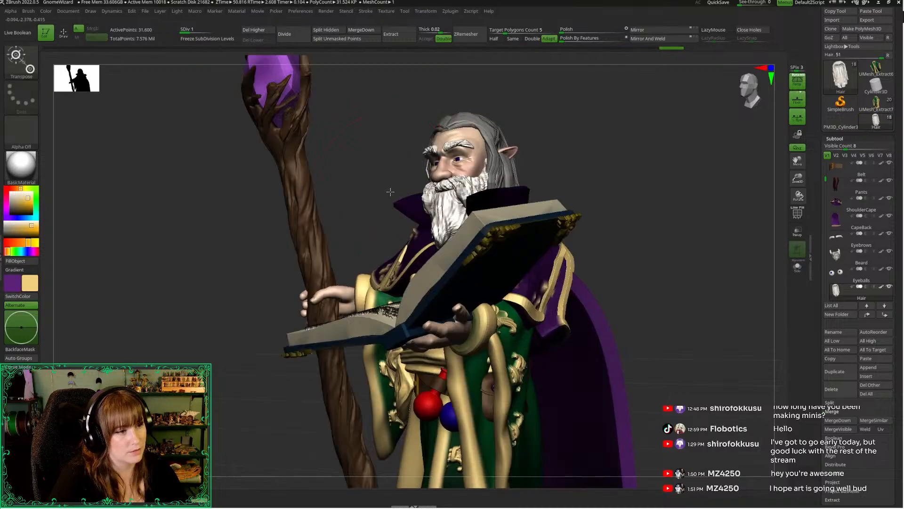
key(alt+shift+s)
ctrl+click(386, 178)
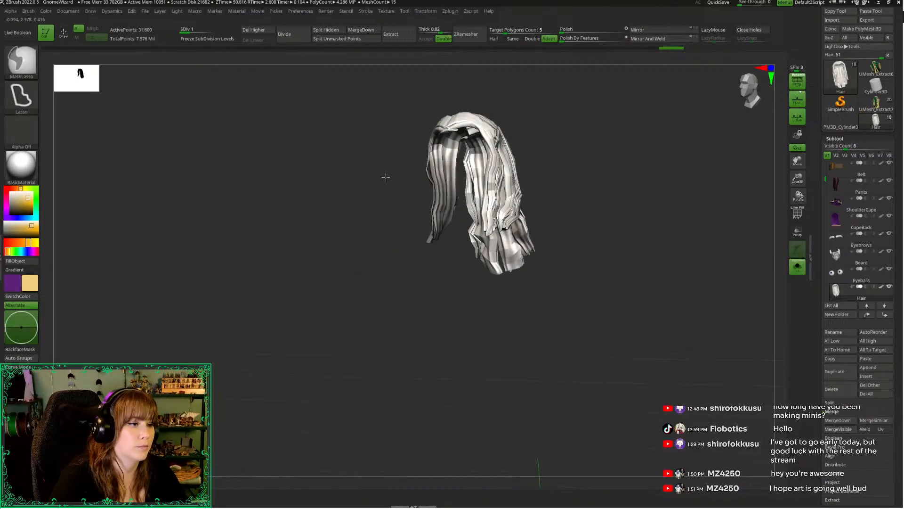
ctrl+shift+click(385, 177)
ctrl+click(386, 182)
click(364, 191)
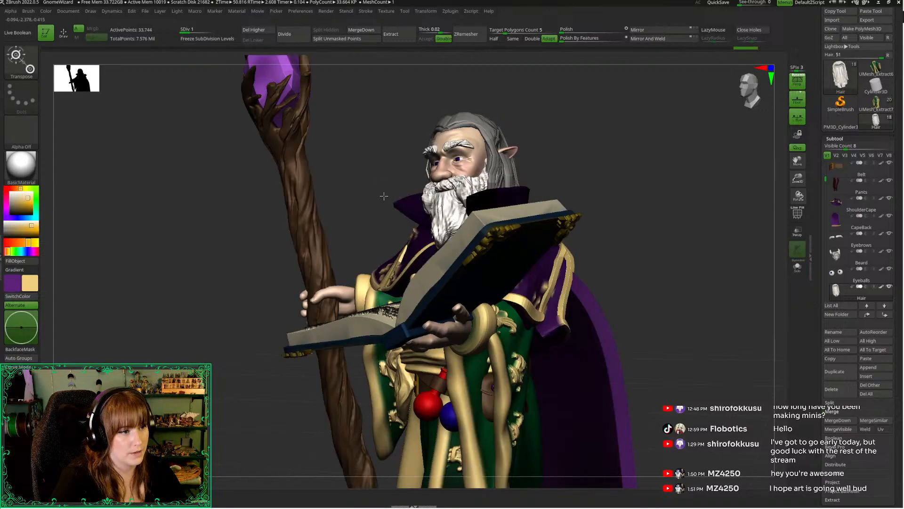
Move the unmasked front hair lock outward over the collar with the gizmo and return to the Move Topological brush
drag(384, 195, 396, 192)
alt+drag(549, 210, 413, 223)
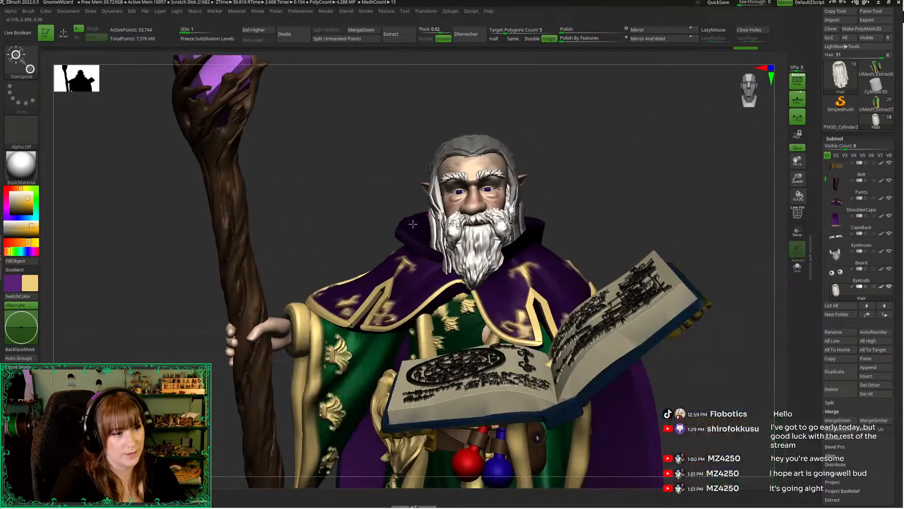
key(w)
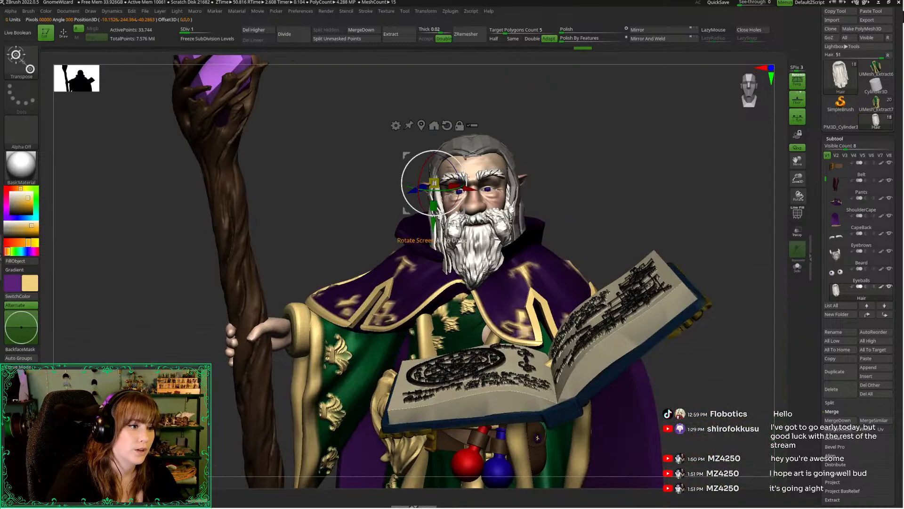
key(q)
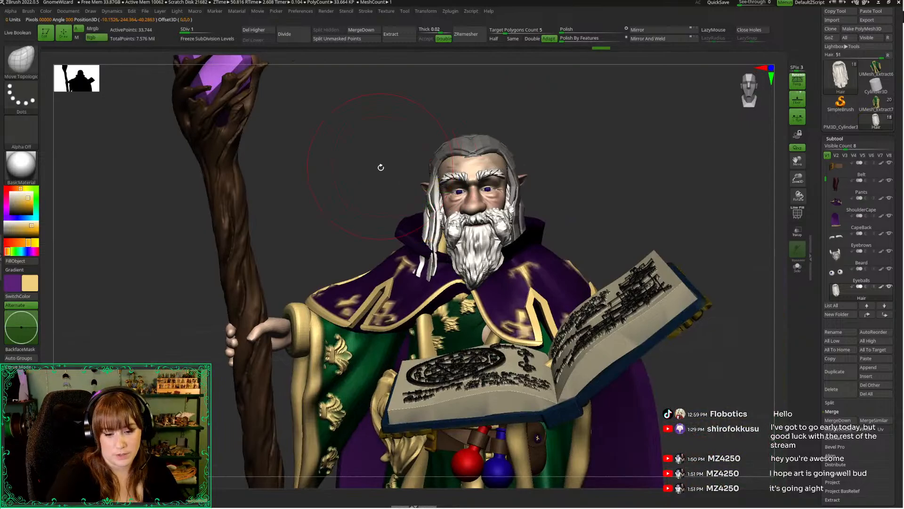
key(space)
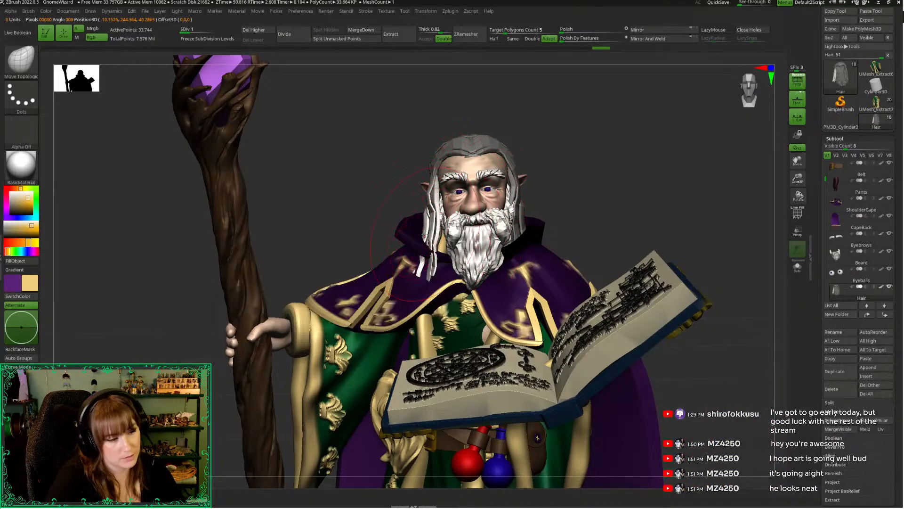
Reshape the unmasked staff-side front hair lock with the Move brush so it lies over the collar
key(b)
key(m)
key(v)
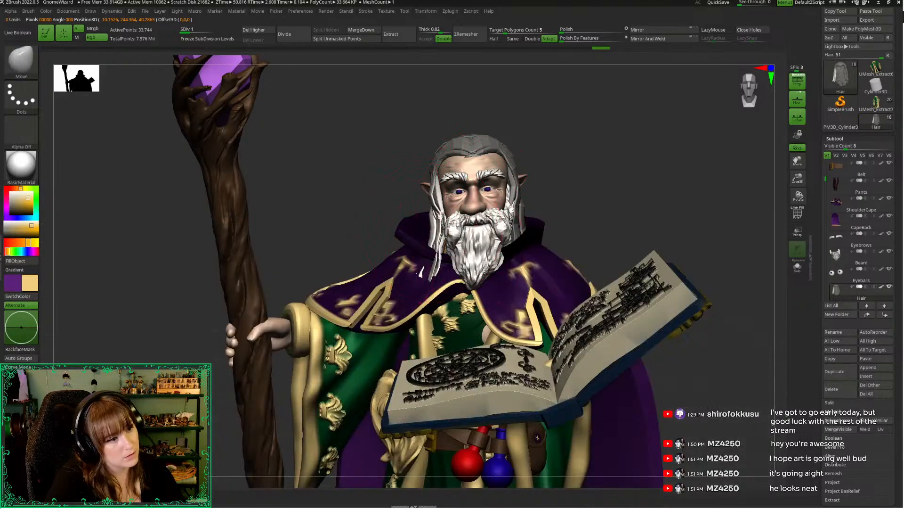
right_drag(432, 239, 432, 265)
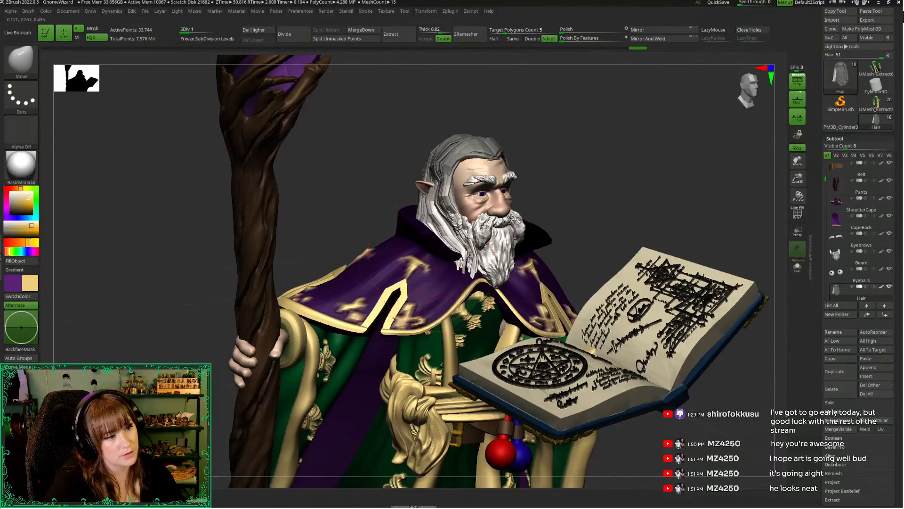
right_drag(552, 184, 433, 252)
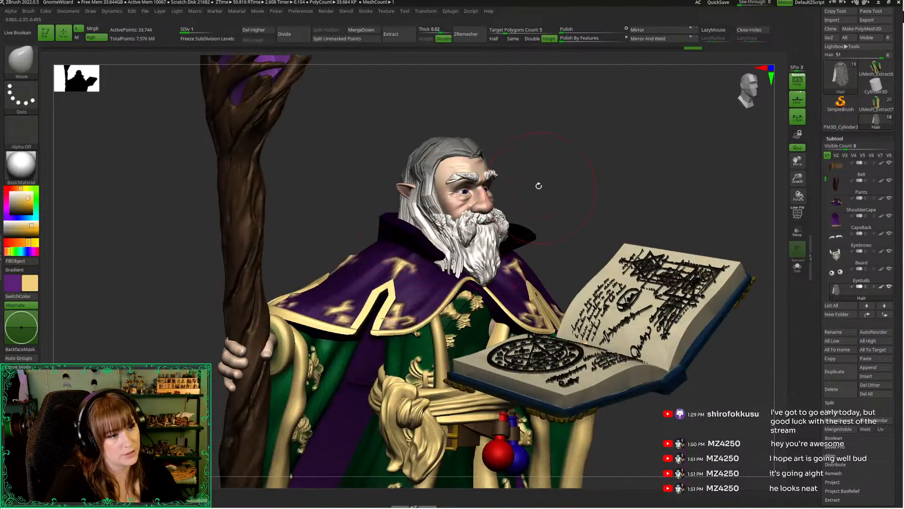
right_drag(539, 184, 409, 263)
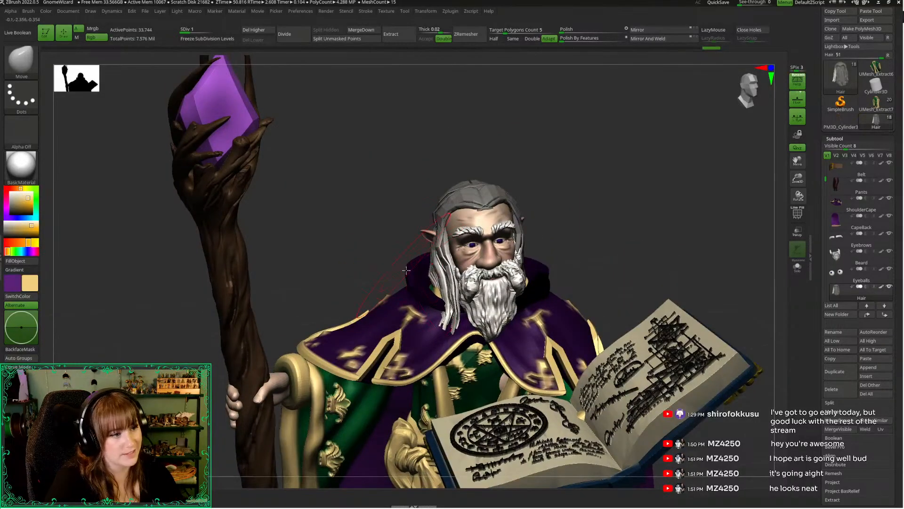
Select the shoulder cape and adjust its collar area beneath the staff-side hair lock with the Move Topological brush
alt+click(417, 288)
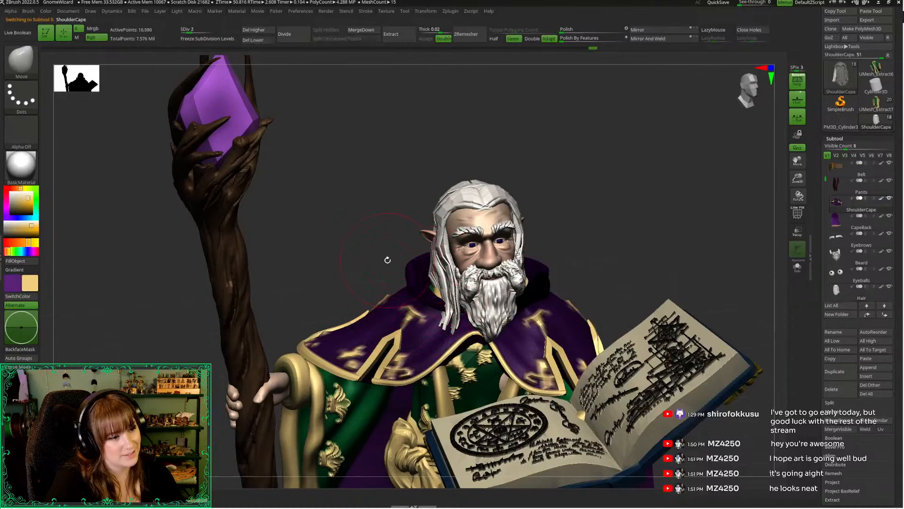
key(b)
key(m)
key(t)
mouse_move(375, 238)
right_down()
mouse_move(373, 255)
mouse_move(390, 222)
mouse_move(396, 272)
right_up()
right_drag(430, 297, 425, 297)
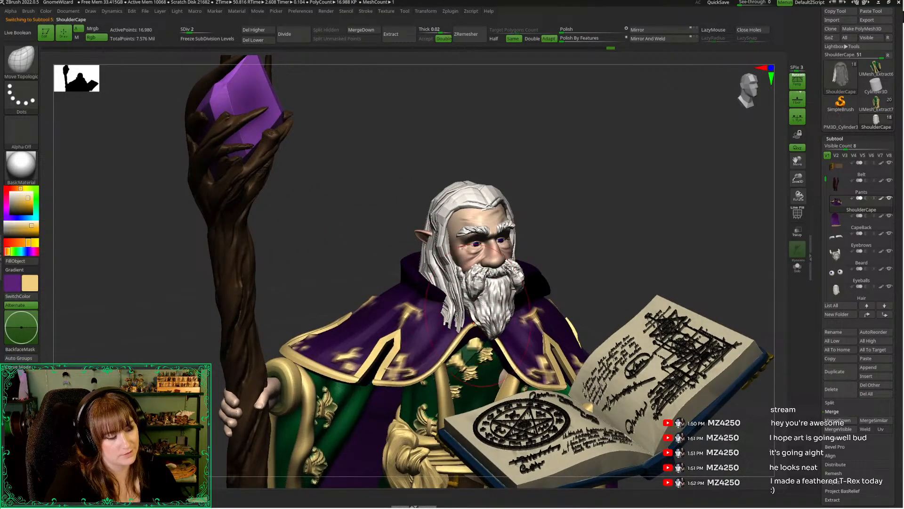
Select the beard, adjust the brush size, and nudge the beard below the mouth with Move Topological
right_drag(480, 334, 491, 314)
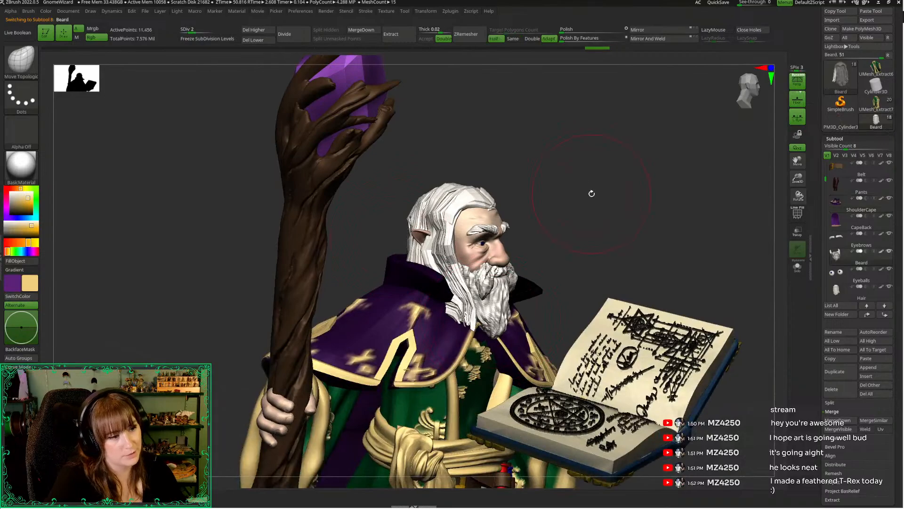
right_drag(592, 194, 473, 341)
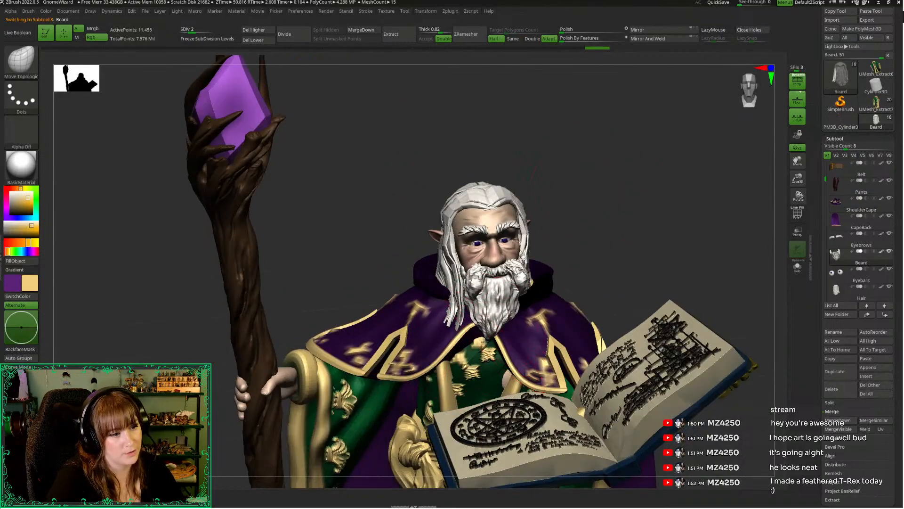
key(space)
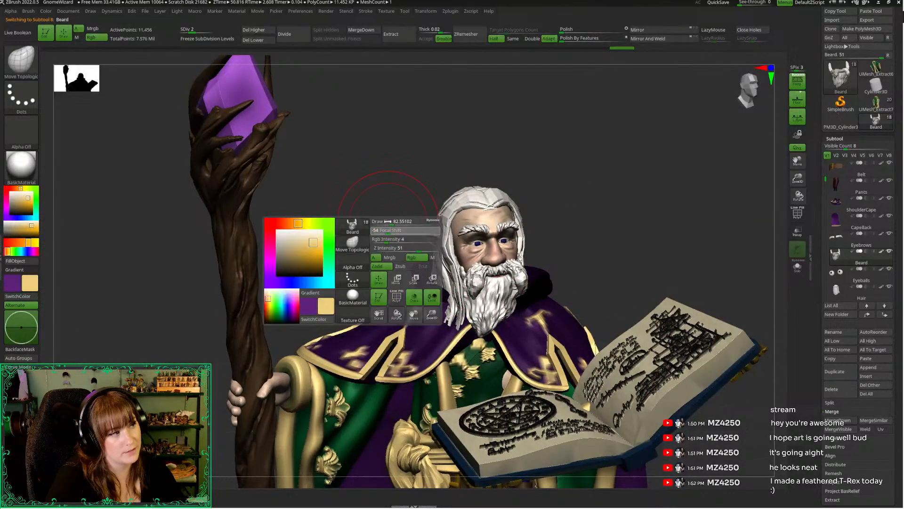
click(395, 221)
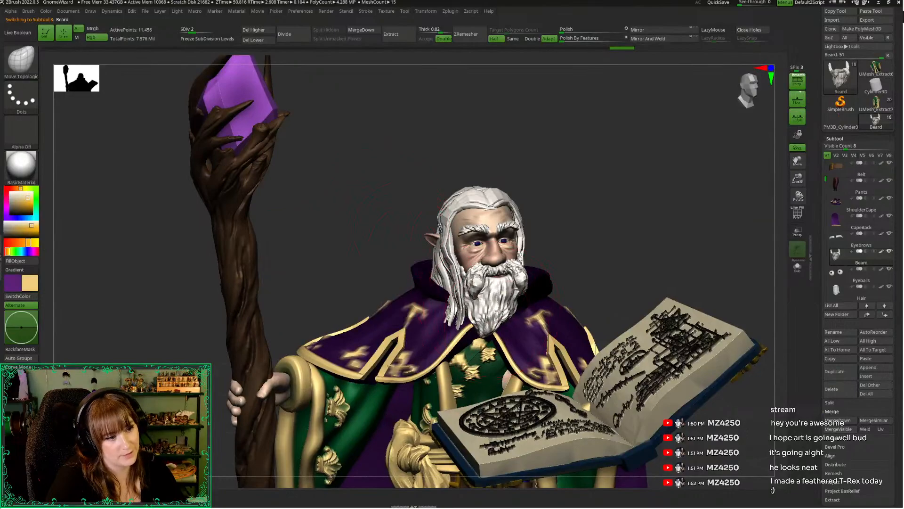
drag(497, 283, 500, 289)
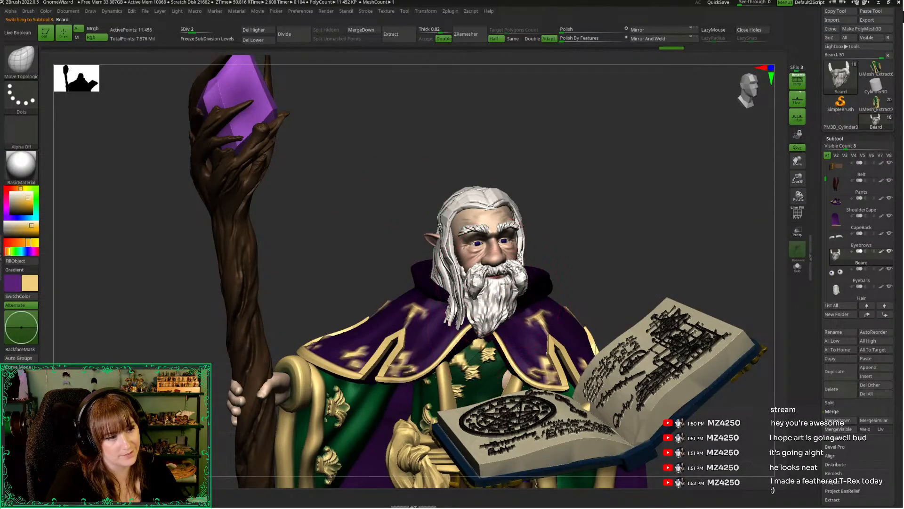
Select the hair subtool from behind, where its lower section pokes through the shoulder cape
drag(798, 179, 754, 113)
drag(626, 160, 560, 153)
drag(612, 188, 688, 189)
drag(797, 179, 797, 222)
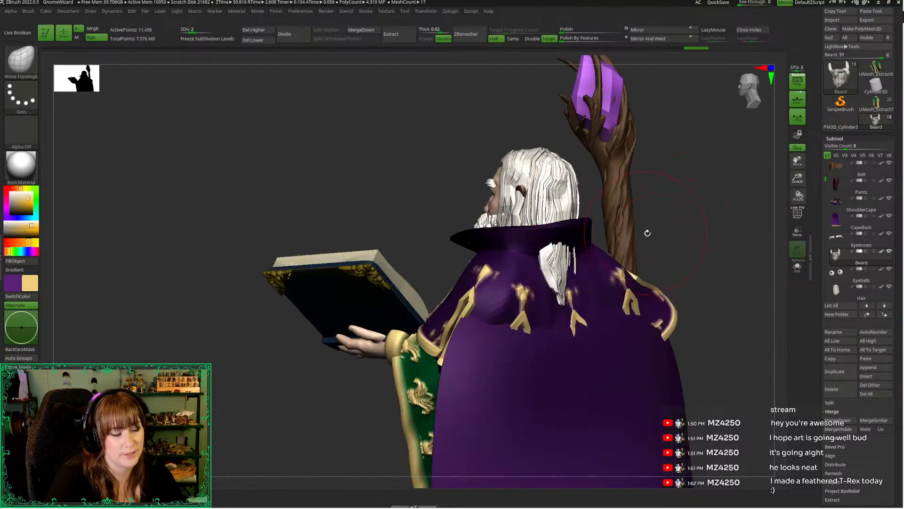
mouse_move(646, 232)
mouse_down()
mouse_move(547, 318)
mouse_move(512, 291)
mouse_up()
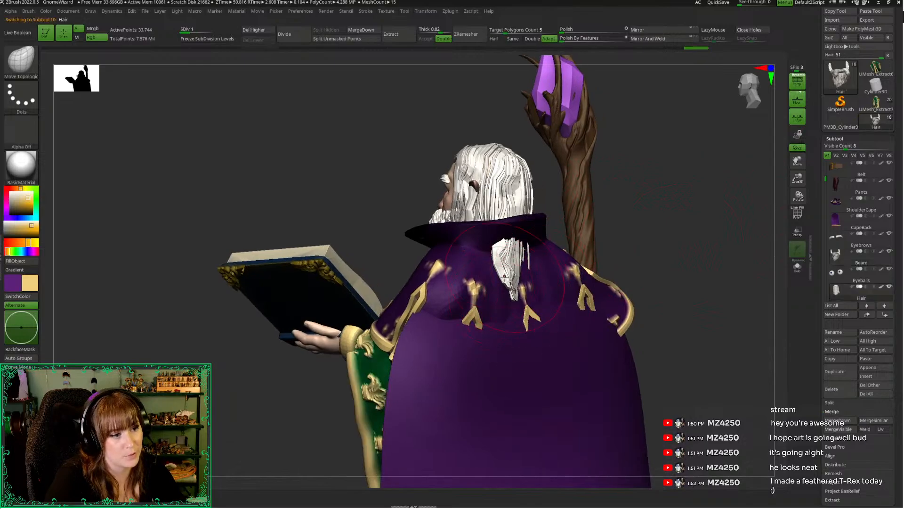
drag(641, 210, 603, 217)
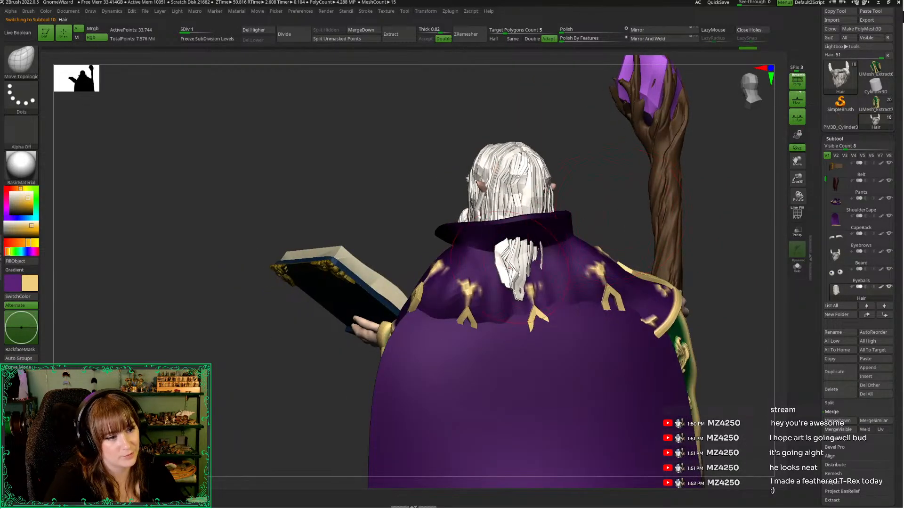
click(798, 267)
mouse_move(501, 248)
ctrl+mouse_down()
mouse_move(477, 339)
mouse_move(450, 296)
ctrl+mouse_up()
ctrl+click(474, 296)
key(w)
alt+click(507, 242)
click(797, 267)
drag(647, 332, 739, 328)
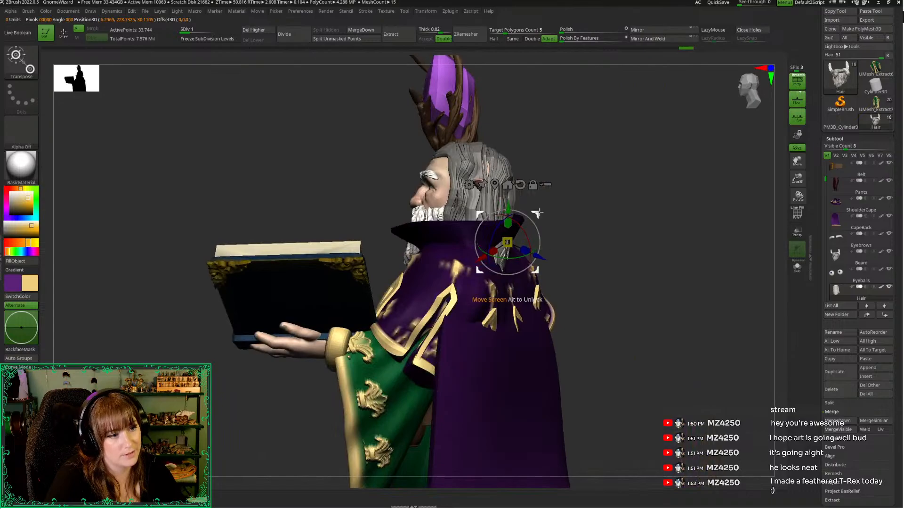
key(ctrl+z)
key(q)
drag(646, 235, 660, 230)
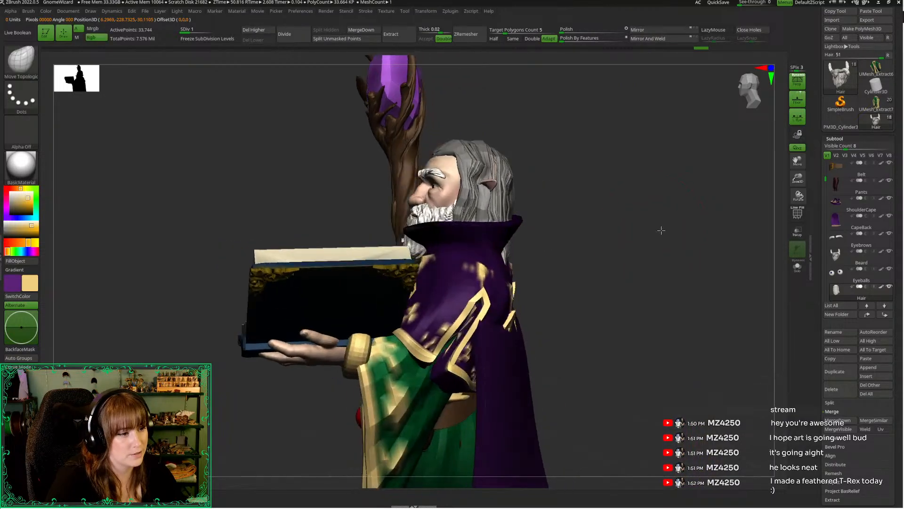
click(659, 227)
key(ctrl+z)
key(ctrl+z)
Isolate the hair, mask everything except the lower back section, and show the other subtools again
ctrl+click(625, 267)
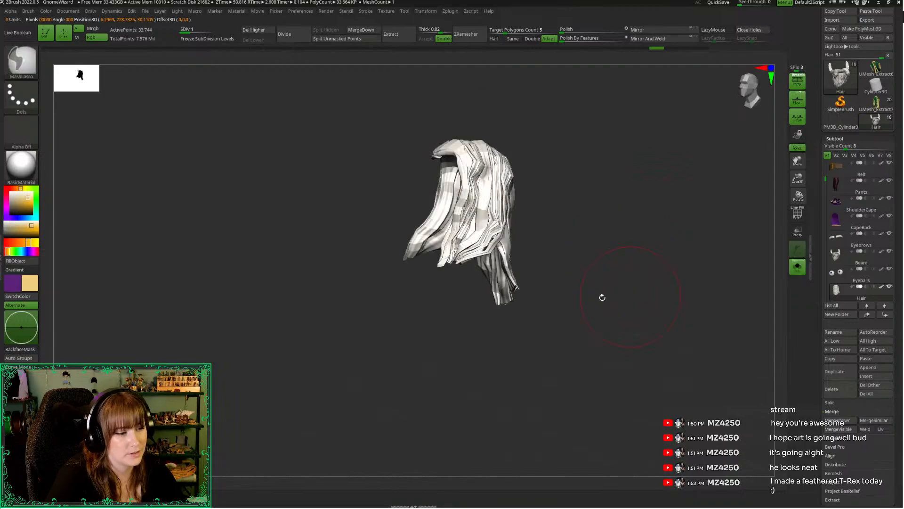
mouse_move(476, 322)
mouse_down()
mouse_move(434, 327)
mouse_move(444, 299)
mouse_move(462, 316)
mouse_move(481, 264)
mouse_move(563, 292)
mouse_move(475, 278)
mouse_up()
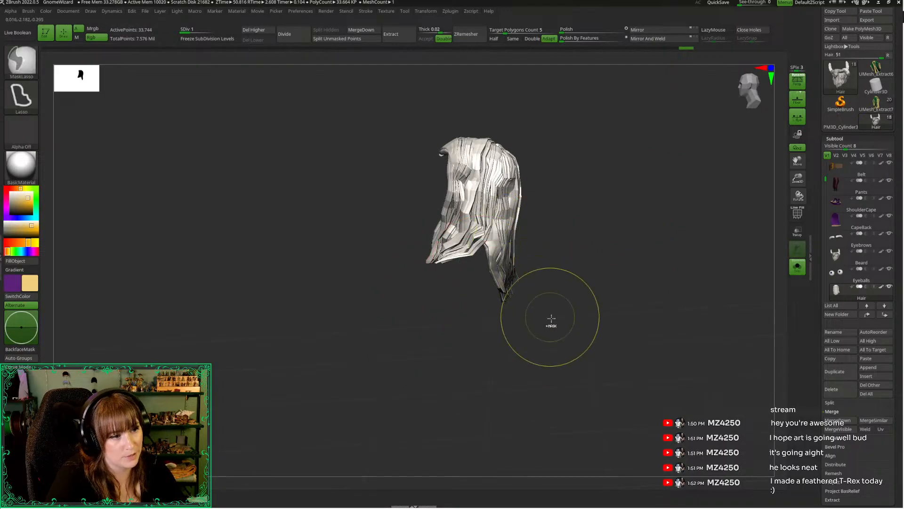
ctrl+click(544, 346)
drag(595, 347, 545, 333)
key(alt+s)
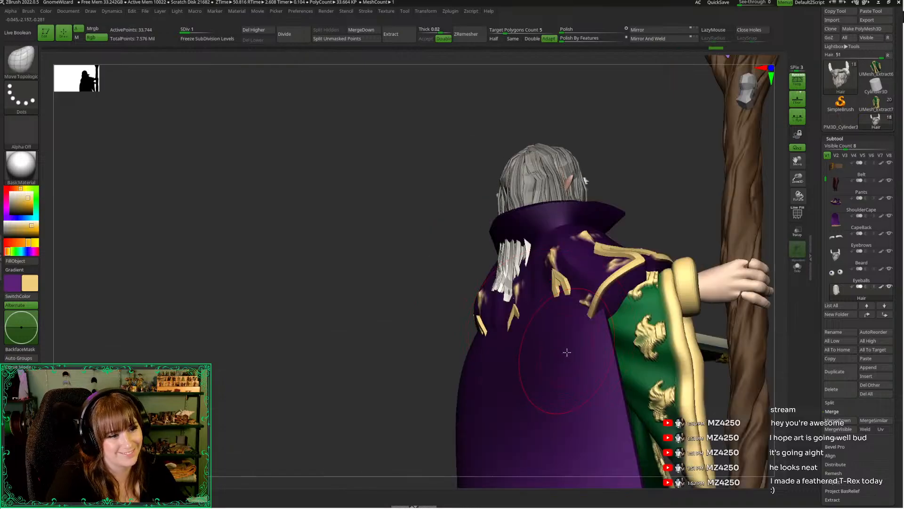
Move the unmasked lower back hair inward under the shoulder cape with the gizmo and return to Move Topological
drag(422, 284, 510, 277)
key(w)
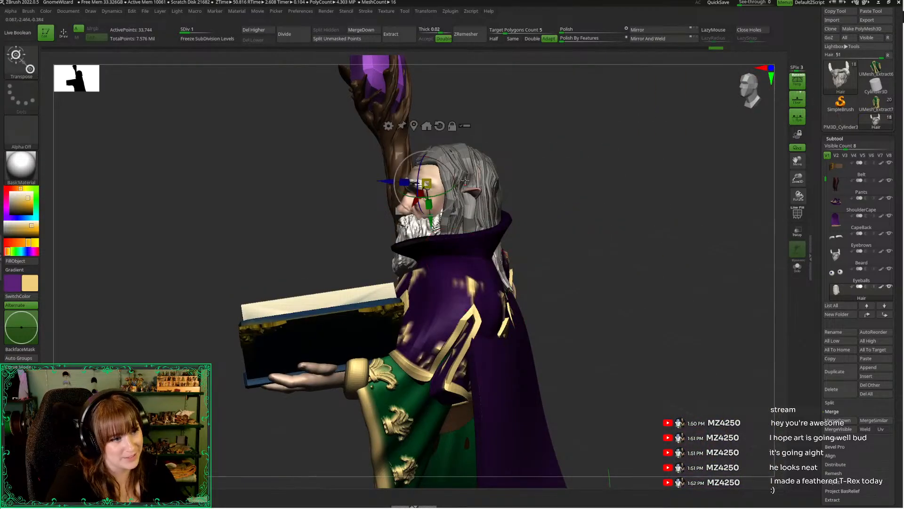
drag(454, 156, 433, 154)
drag(617, 193, 520, 190)
key(q)
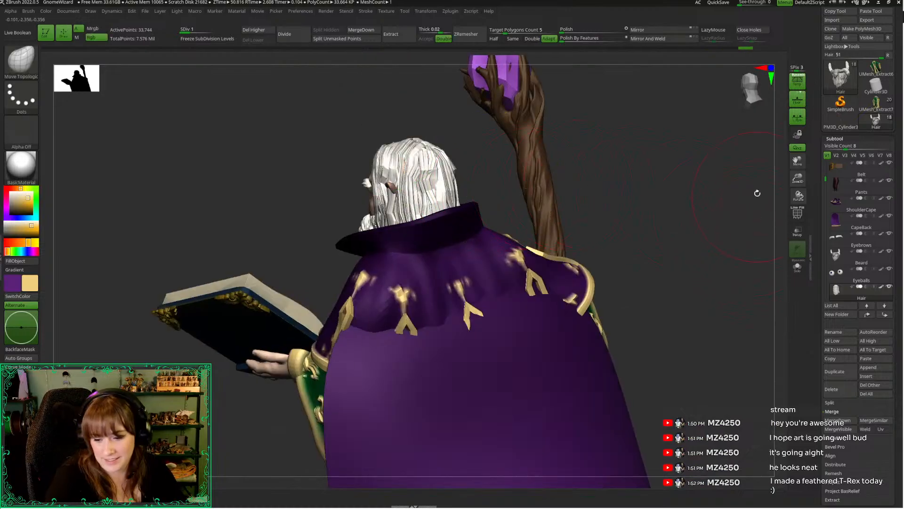
Check the hair against the collar from behind and raise the hair to subdivision level 3
mouse_move(679, 239)
mouse_down()
mouse_move(761, 99)
mouse_move(793, 128)
mouse_up()
mouse_move(605, 212)
mouse_down()
mouse_move(638, 228)
mouse_move(615, 250)
mouse_move(584, 247)
mouse_up()
key(space)
click(606, 193)
drag(746, 89, 738, 96)
key(d)
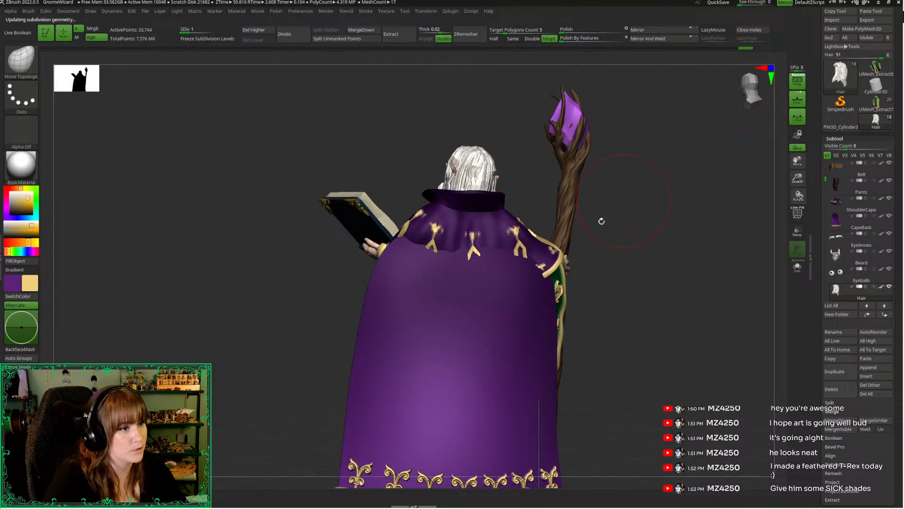
key(d)
drag(609, 236, 620, 293)
click(753, 86)
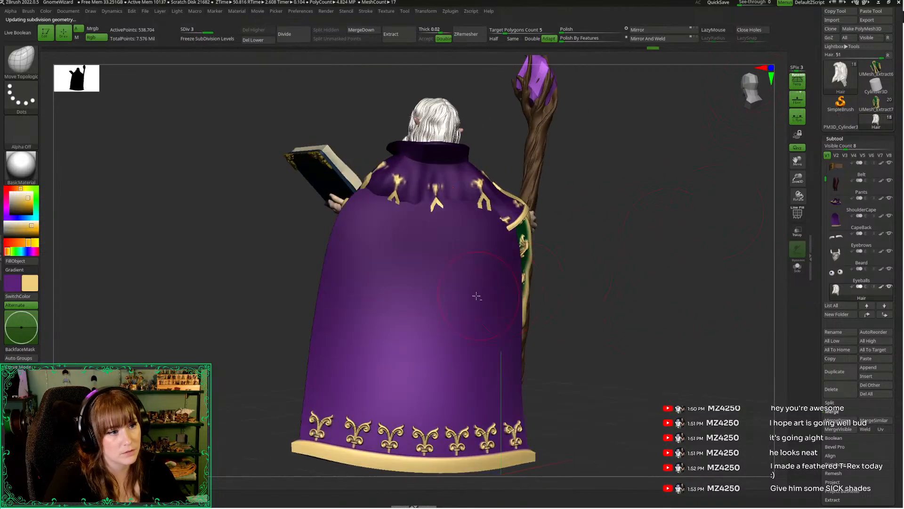
Select the back cape and lower it to subdivision level 4
alt+click(478, 294)
key(shift+d)
key(shift+d)
key(shift+d)
key(shift+d)
key(shift+d)
key(shift+d)
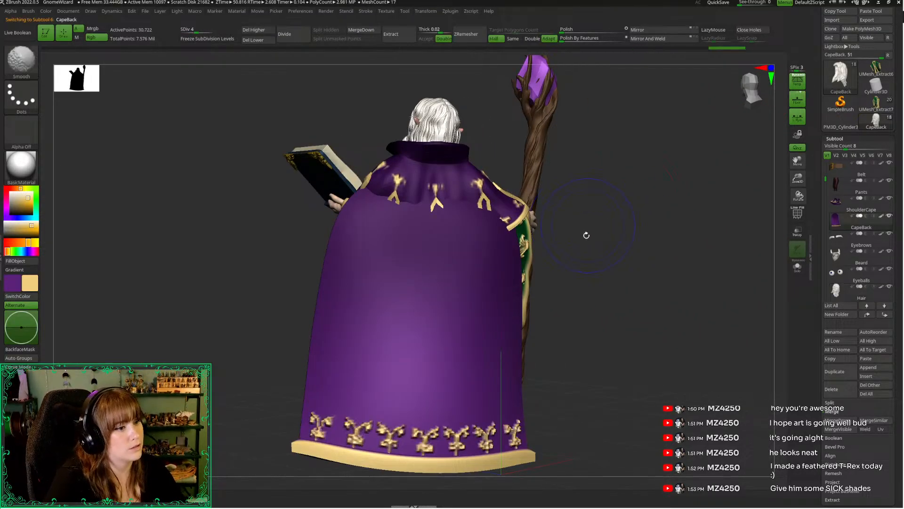
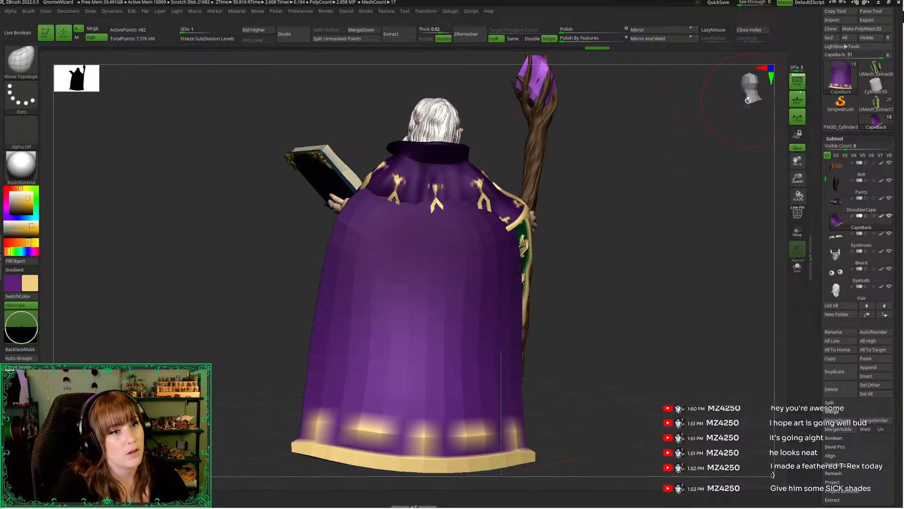
Select the Move Topological brush with a draw size of about 166 and push the CapeBack's upper back inward on the book side
key(space)
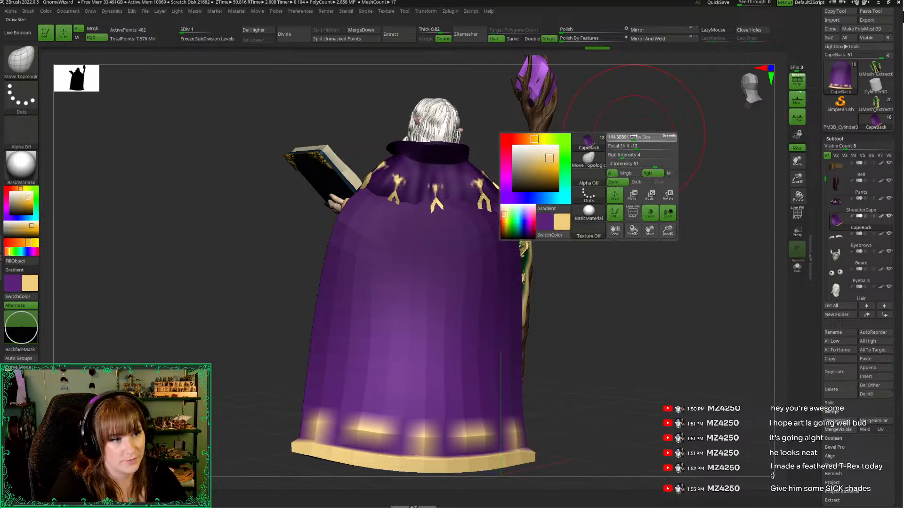
key(b)
key(m)
key(t)
key(space)
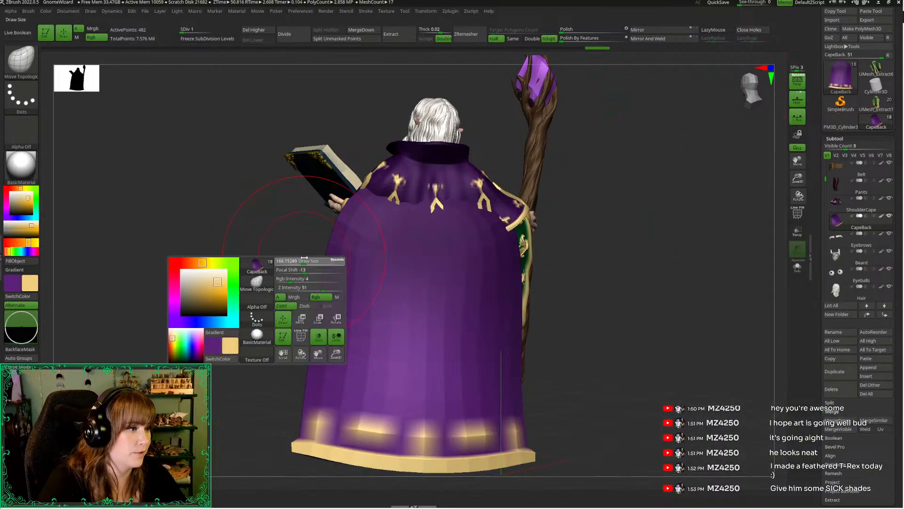
drag(283, 293, 349, 239)
key(w)
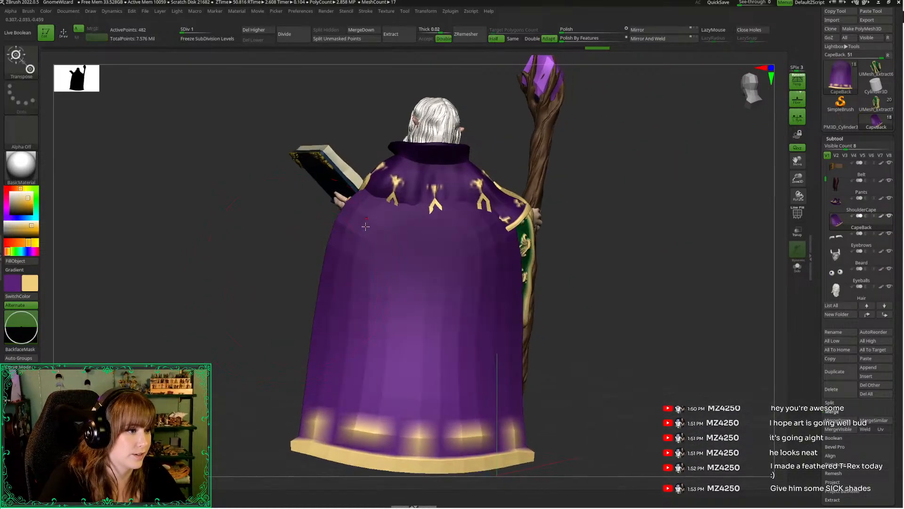
key(q)
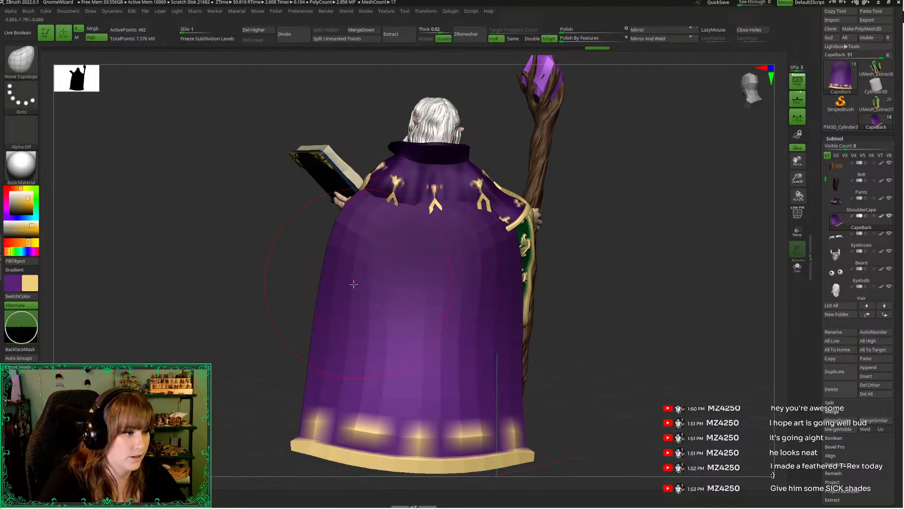
drag(302, 288, 353, 278)
click(566, 253)
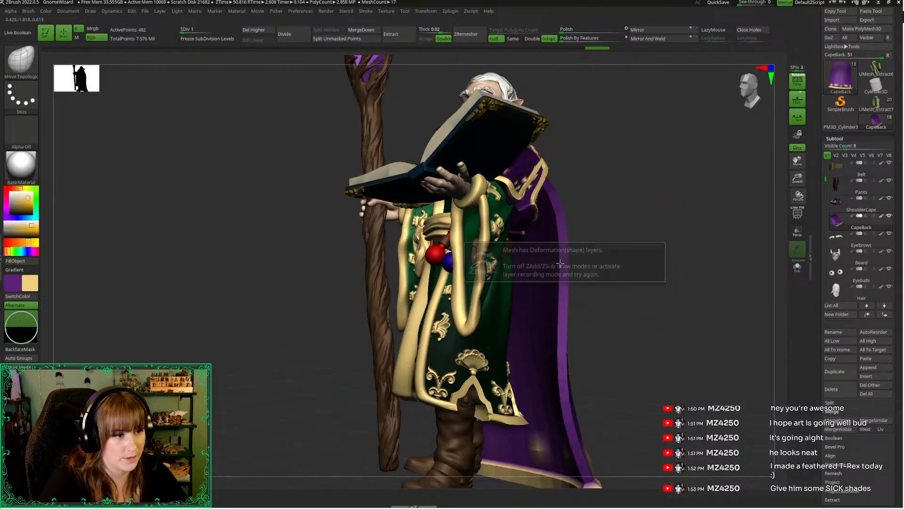
Tuck the upper part of the CapeBack beneath the shoulder cape, working from both sides of the figure
drag(797, 181, 773, 214)
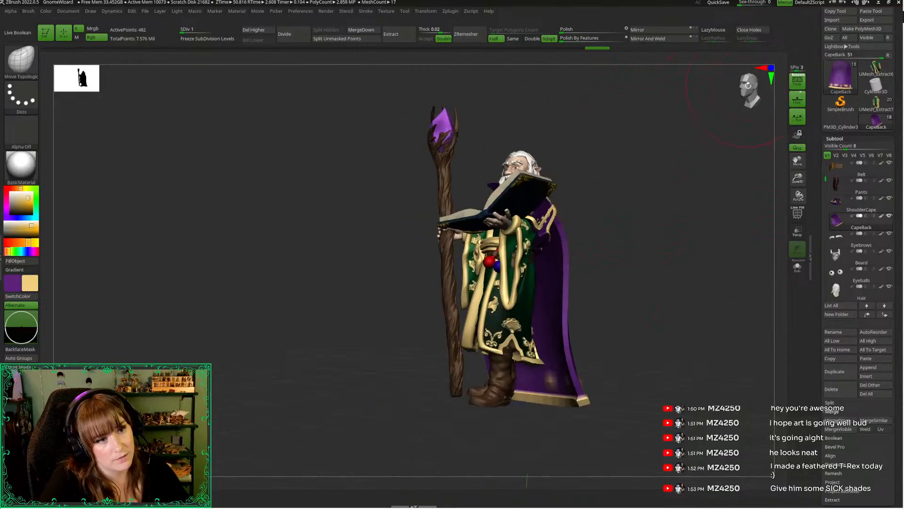
drag(697, 222, 580, 209)
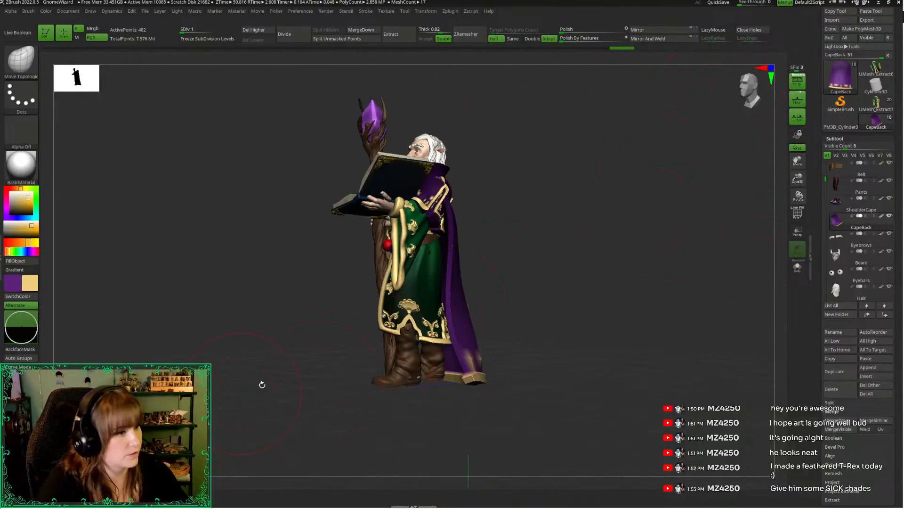
drag(549, 242, 577, 241)
drag(447, 265, 438, 262)
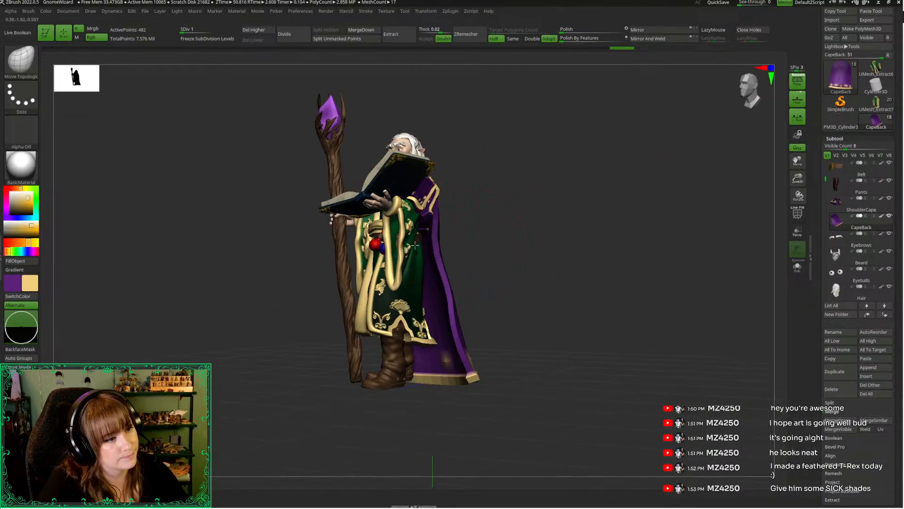
key(space)
mouse_move(473, 205)
mouse_down()
mouse_move(492, 211)
mouse_move(450, 218)
mouse_move(335, 276)
mouse_move(396, 246)
mouse_move(273, 285)
mouse_move(398, 234)
mouse_up()
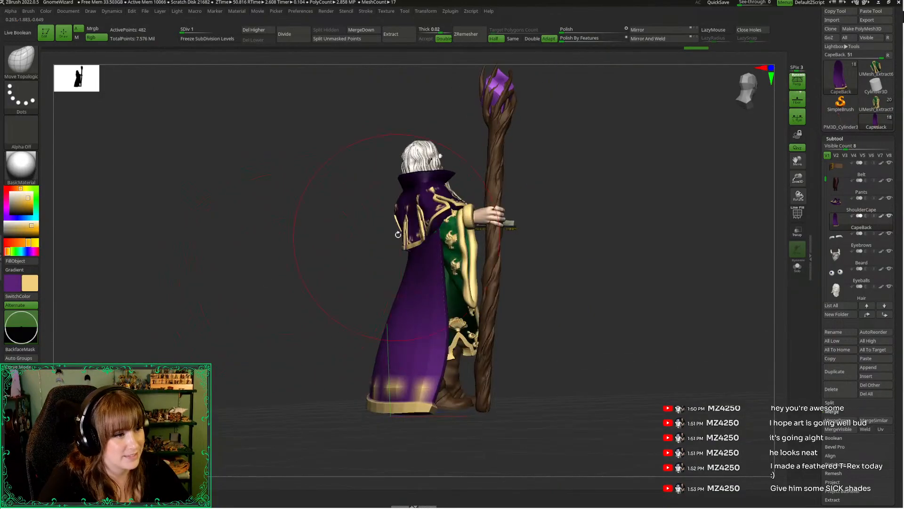
drag(430, 208, 434, 219)
mouse_move(428, 242)
right_down()
mouse_move(512, 270)
mouse_move(454, 256)
right_up()
Inspect the CapeBack in isolation, set the draw size to about 180, and refine its upper back under the shoulder cape's hem
key(alt+shift+s)
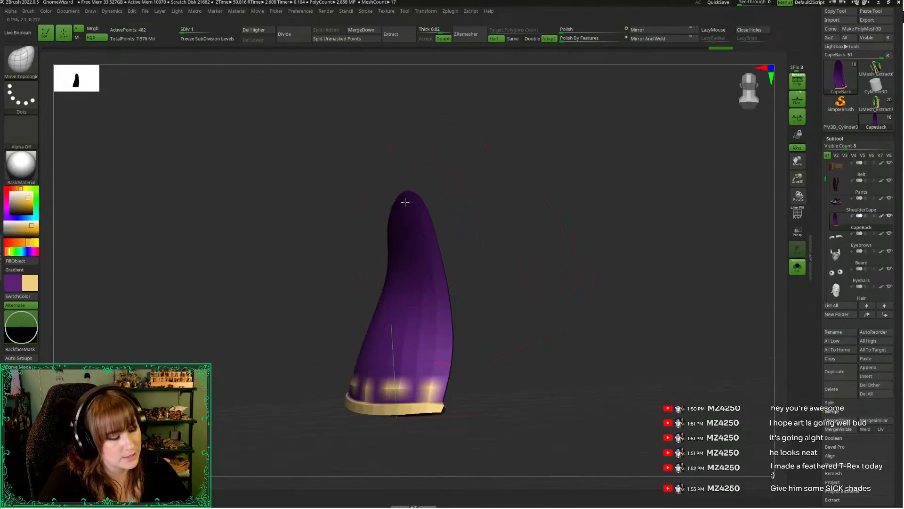
key(alt+shift+s)
right_drag(305, 245, 391, 251)
key(space)
click(513, 204)
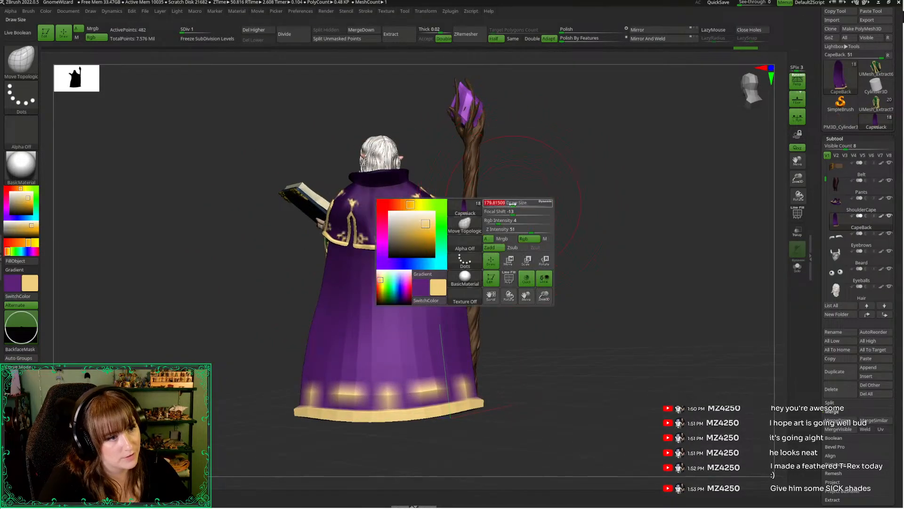
right_drag(556, 237, 511, 244)
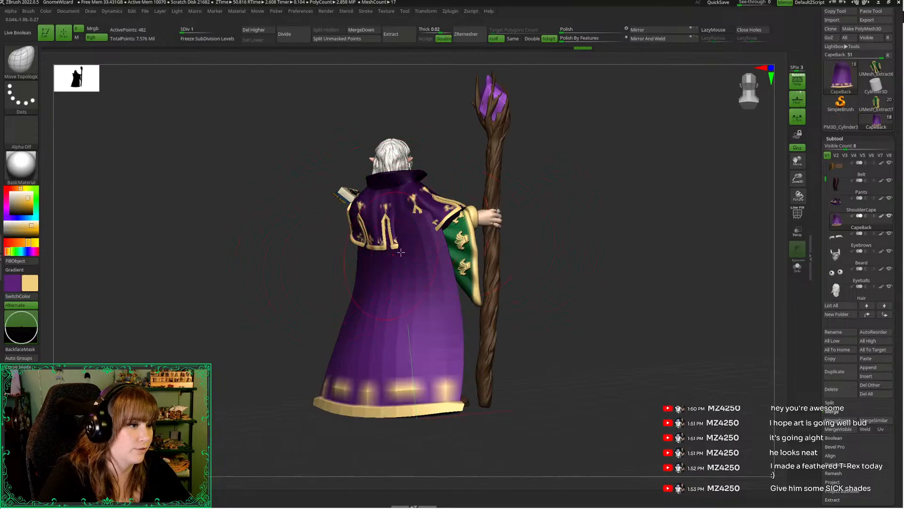
right_drag(545, 226, 430, 208)
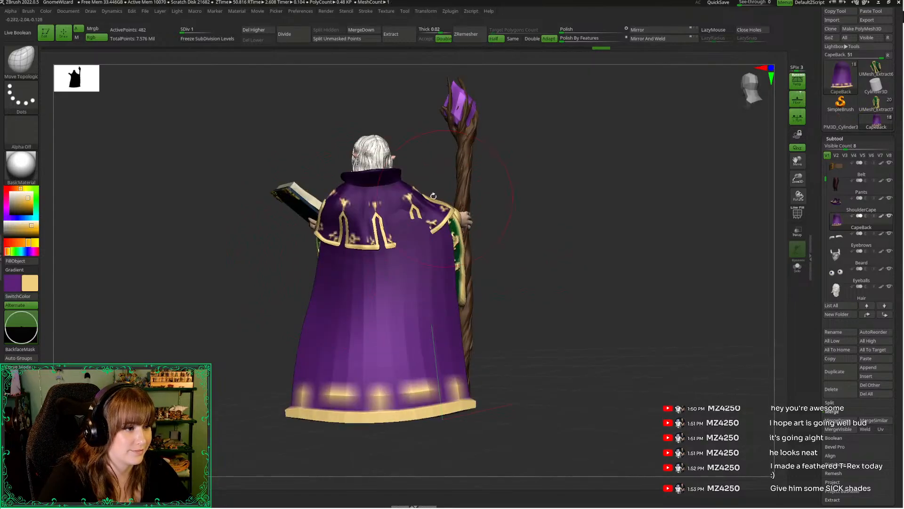
right_drag(534, 255, 446, 274)
Make the ShoulderCape subtool active and adjust its hem across the back with the Move Topological brush
alt+click(436, 256)
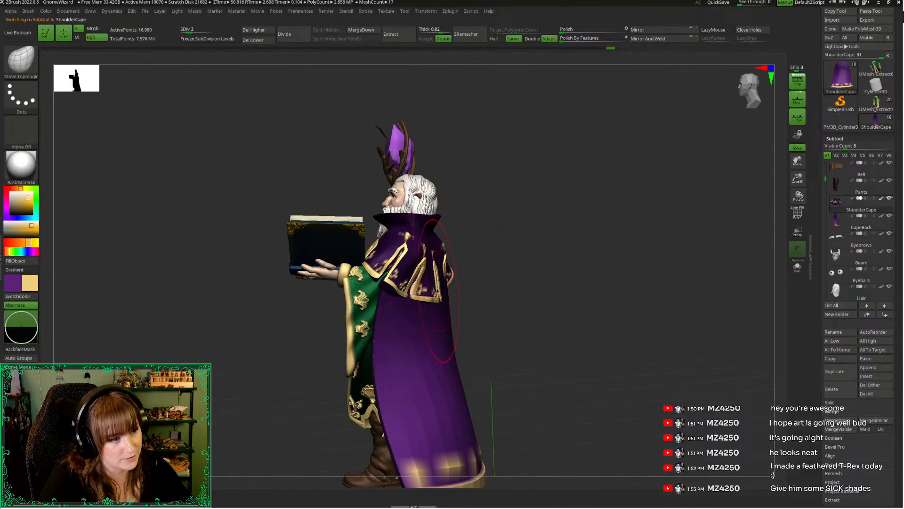
drag(438, 291, 452, 293)
right_drag(496, 283, 561, 279)
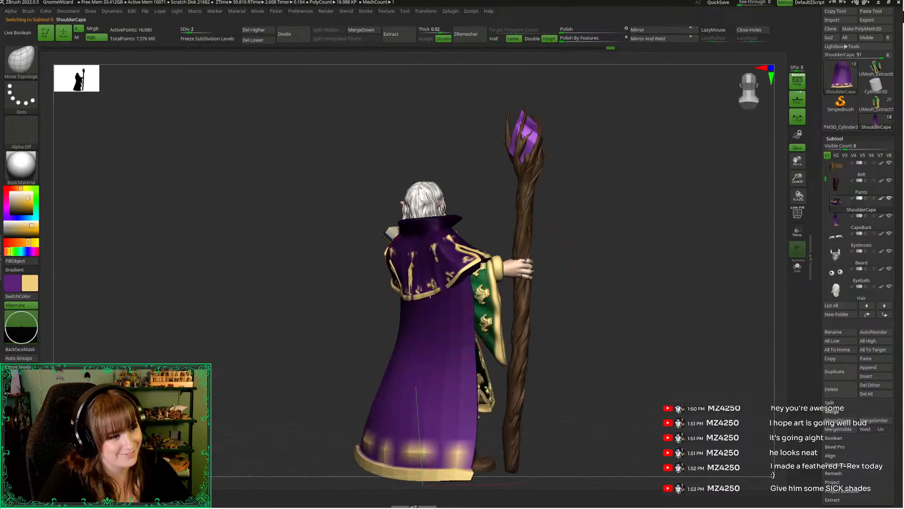
mouse_move(368, 309)
mouse_down()
mouse_move(418, 319)
mouse_move(397, 316)
mouse_up()
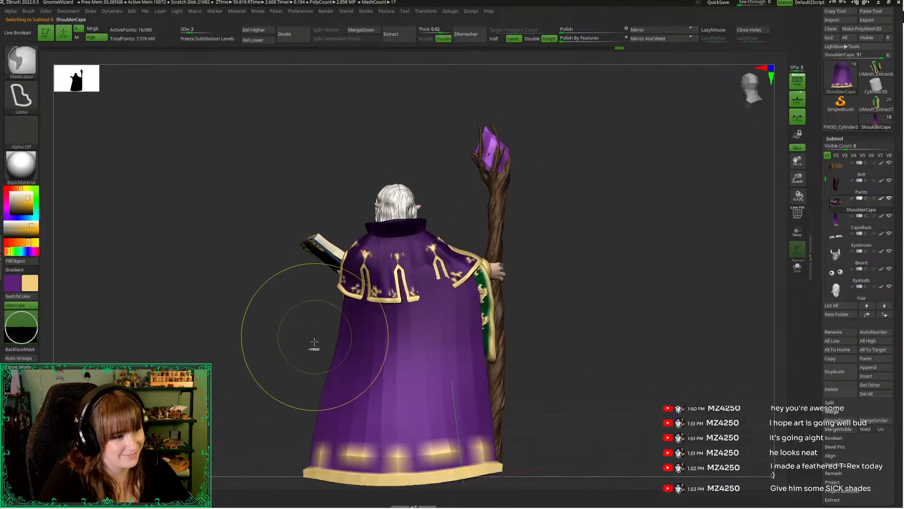
Use the Move brush to even out the ShoulderCape's hem so it drapes over the back cape from every side
key(b)
key(m)
key(v)
mouse_move(288, 343)
mouse_down()
mouse_move(242, 344)
mouse_move(433, 282)
mouse_up()
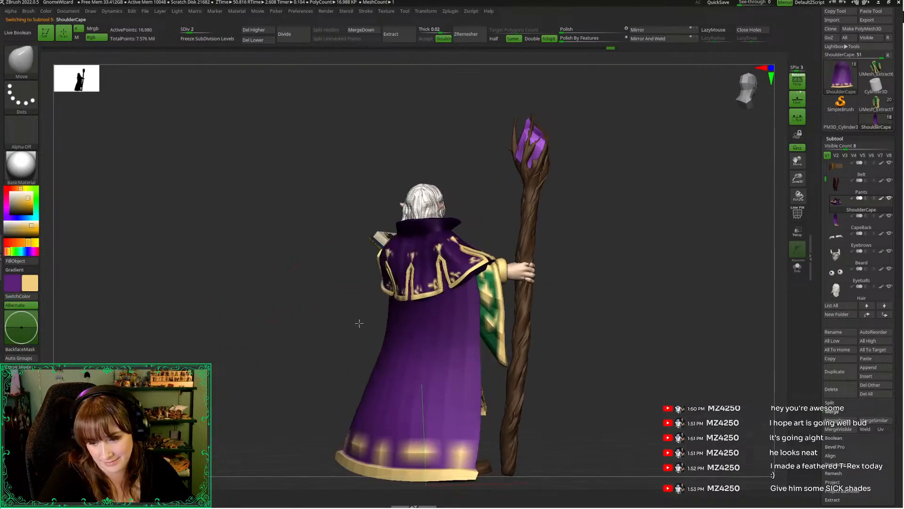
drag(359, 323, 411, 312)
drag(589, 271, 569, 217)
drag(513, 213, 570, 207)
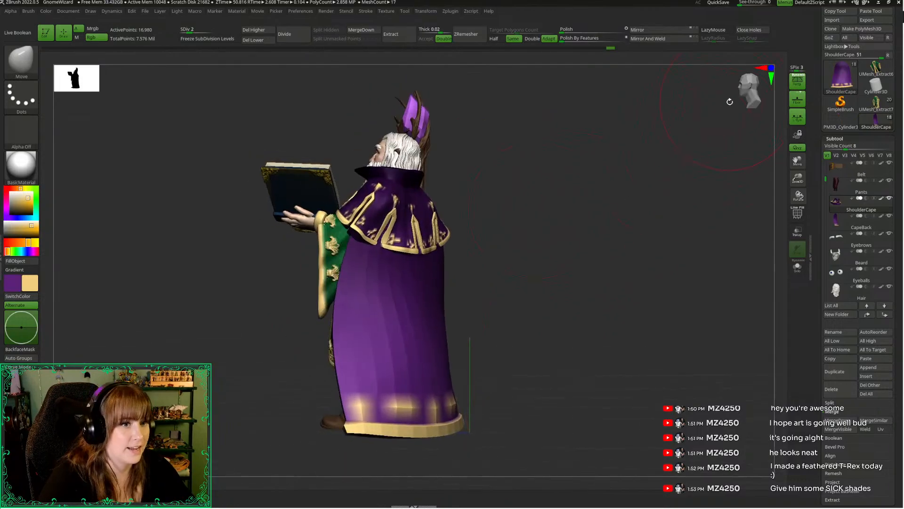
drag(741, 97, 731, 100)
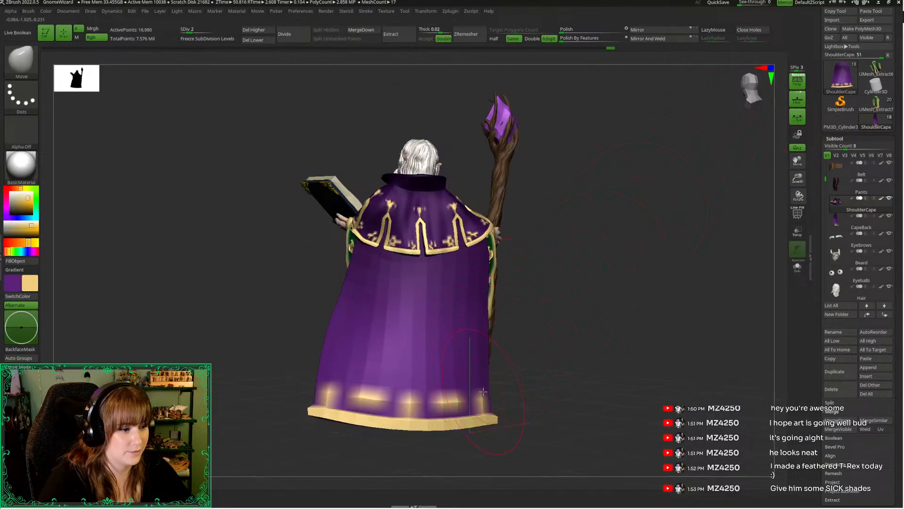
Activate the CapeBack with the Move Topological brush, show its polyframe, and pull out the lower hem corner on the staff side
key(b)
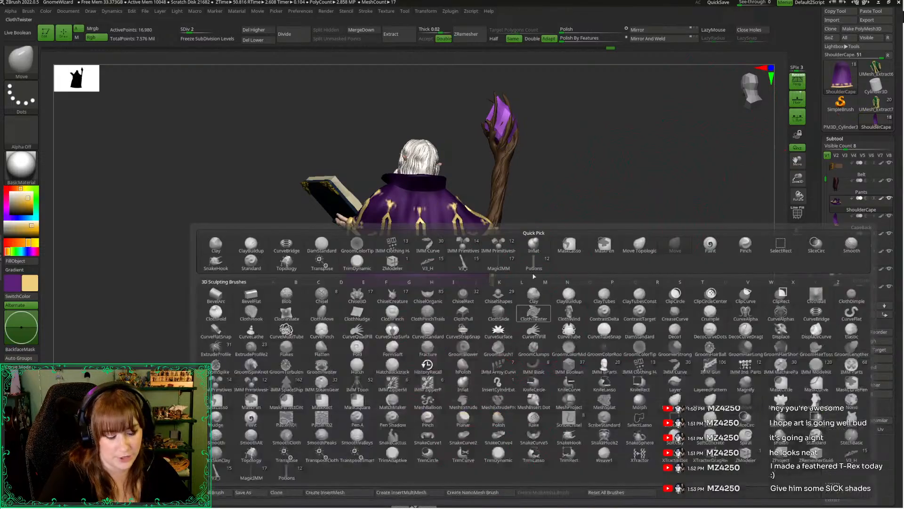
key(m)
key(t)
key(space)
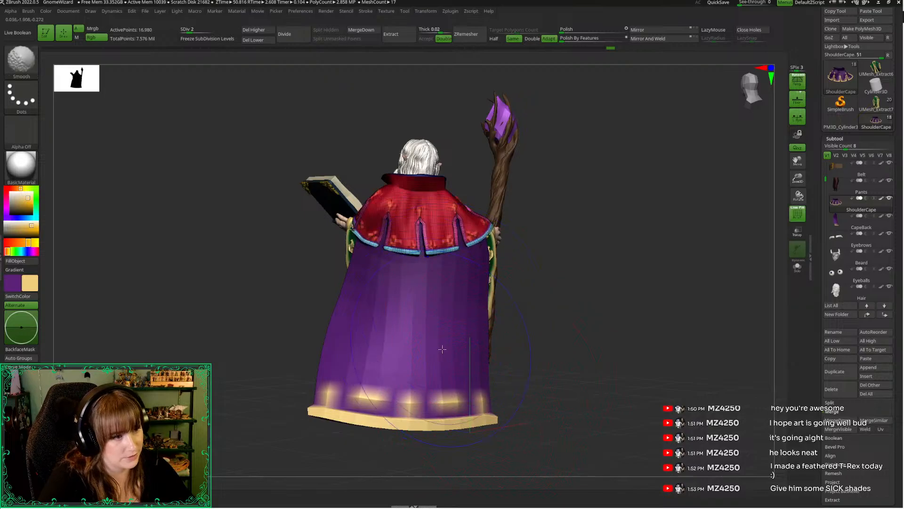
alt+click(490, 402)
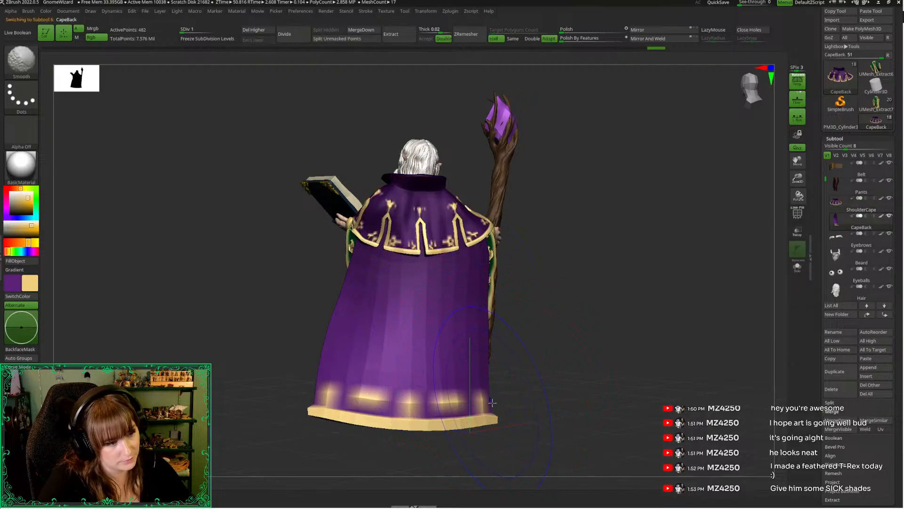
key(shift+f)
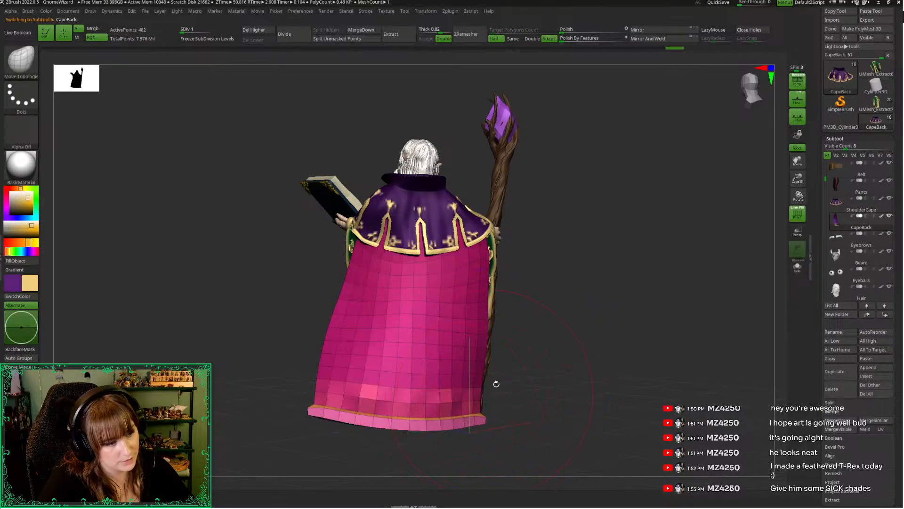
drag(496, 384, 511, 329)
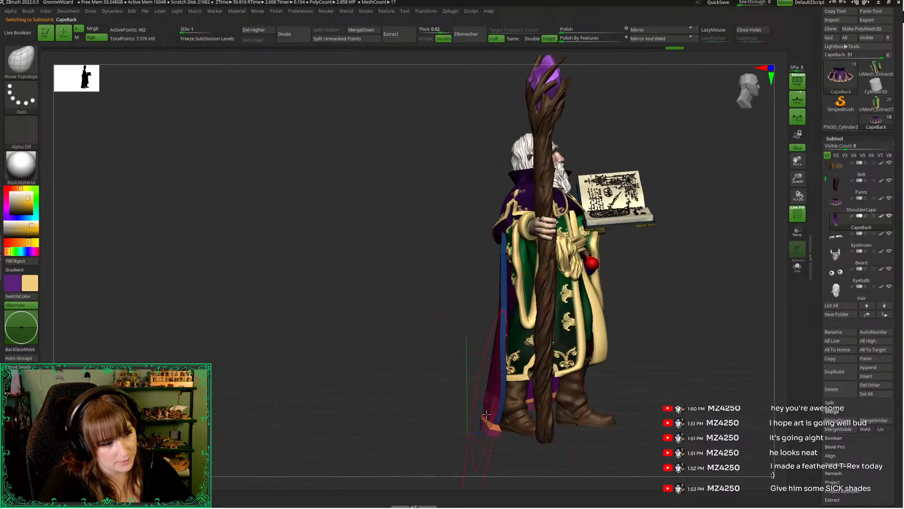
drag(486, 415, 474, 425)
Shape the CapeBack's lower edge and hem corner on the book side with the Move Topological brush
mouse_move(721, 285)
mouse_down()
mouse_move(623, 354)
mouse_move(403, 435)
mouse_move(398, 445)
mouse_up()
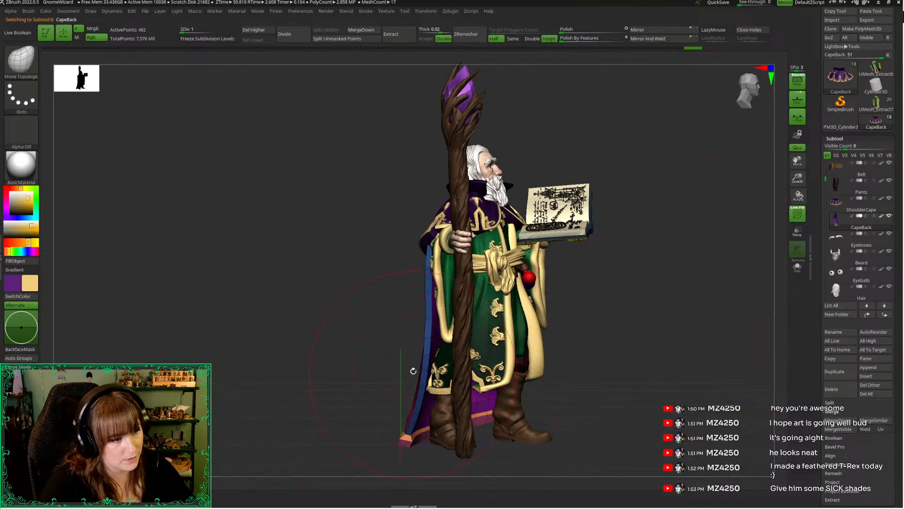
mouse_move(413, 370)
mouse_down()
mouse_move(476, 358)
mouse_move(433, 338)
mouse_move(567, 293)
mouse_move(513, 337)
mouse_move(492, 339)
mouse_move(518, 335)
mouse_move(504, 340)
mouse_up()
mouse_move(757, 114)
mouse_down()
mouse_move(672, 258)
mouse_move(563, 355)
mouse_move(522, 372)
mouse_up()
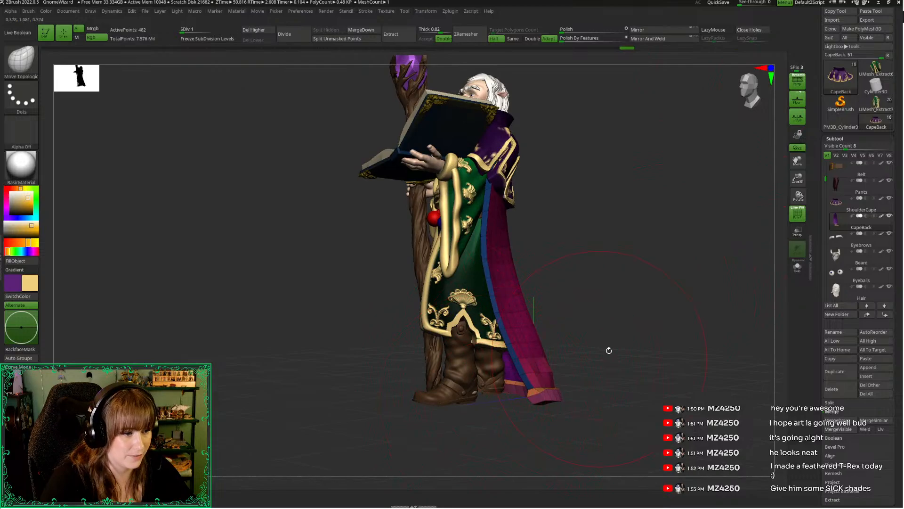
drag(609, 350, 523, 361)
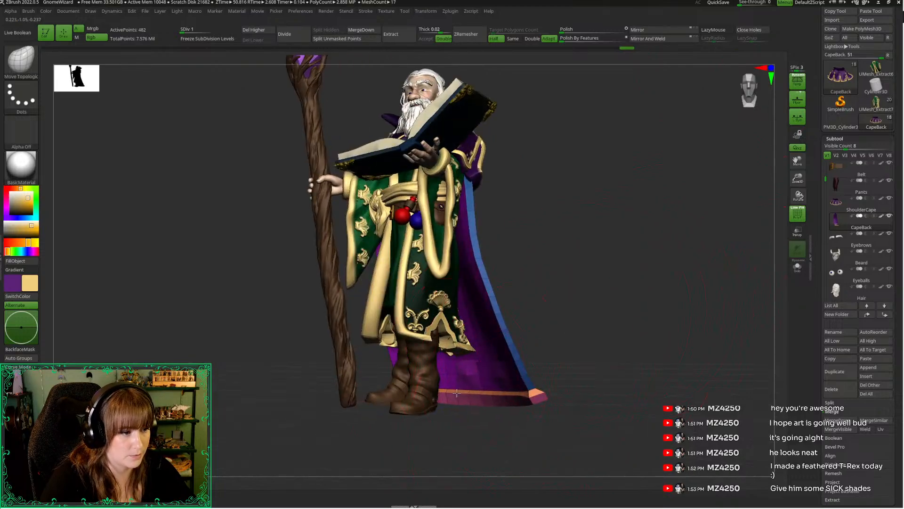
mouse_move(456, 392)
mouse_down()
mouse_move(551, 317)
mouse_move(551, 327)
mouse_move(586, 288)
mouse_move(574, 267)
mouse_move(512, 338)
mouse_move(502, 394)
mouse_move(626, 351)
mouse_move(641, 337)
mouse_up()
Set the draw size to about 145 and refine the CapeBack's side silhouette
key(space)
click(546, 271)
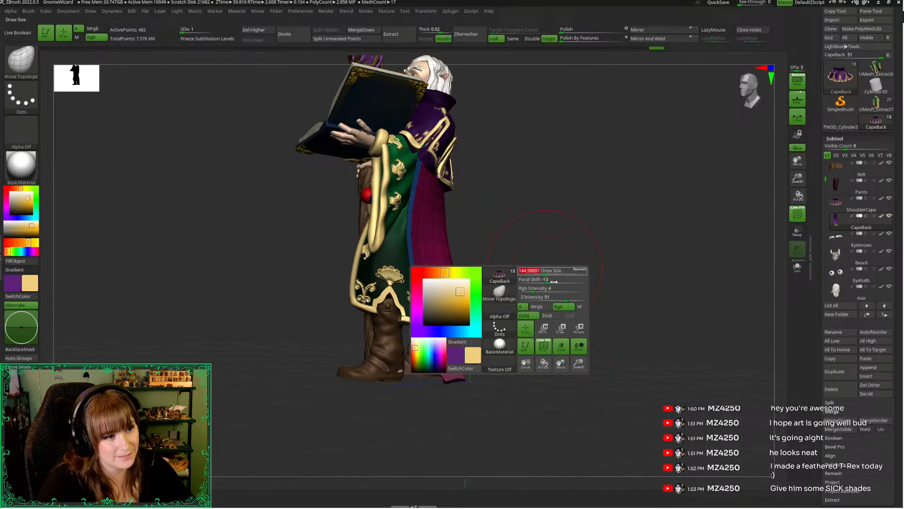
drag(612, 302, 525, 312)
drag(607, 253, 556, 259)
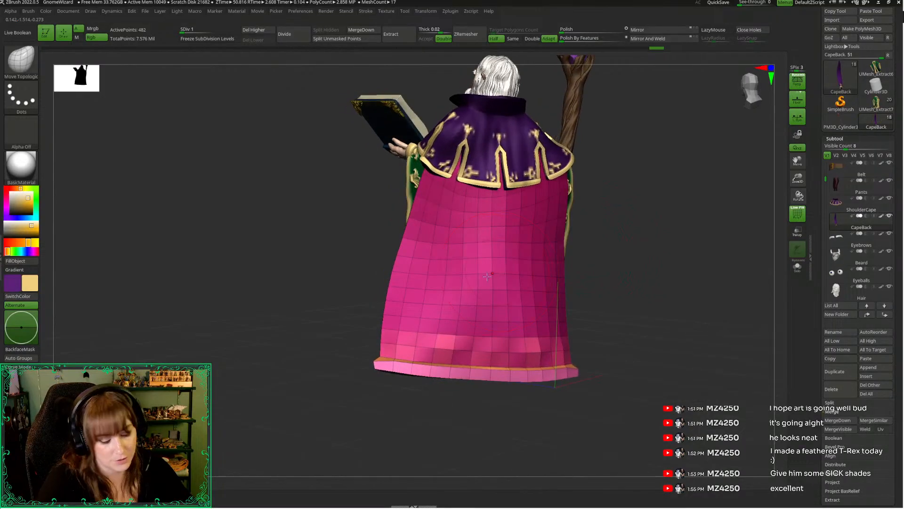
Select the Standard brush, hide the polyframe, and check the whole figure's silhouette from the side and front
key(b)
key(s)
key(t)
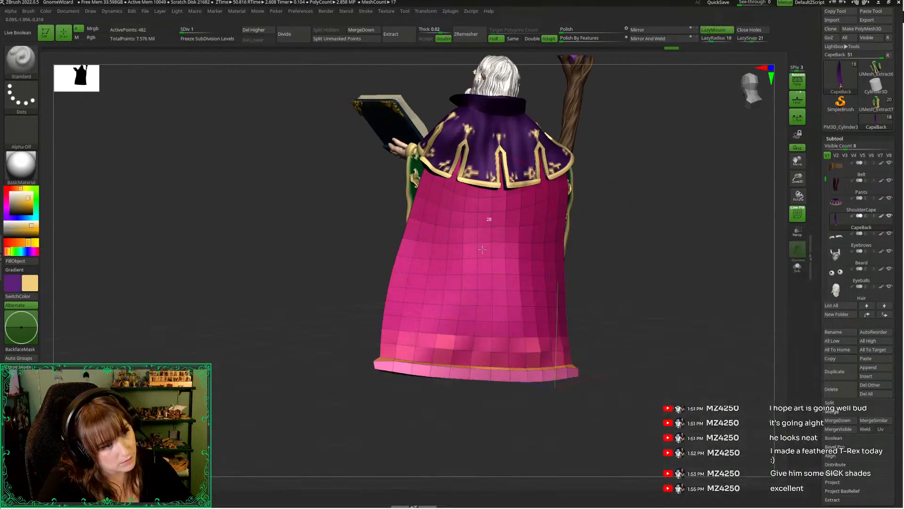
key(ctrl)
drag(318, 290, 357, 313)
drag(797, 178, 758, 175)
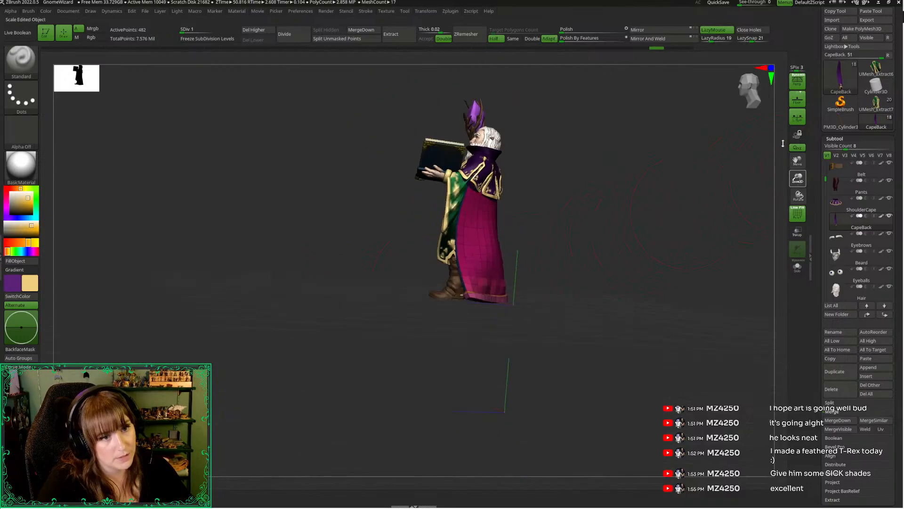
drag(707, 165, 662, 163)
alt+drag(662, 162, 621, 263)
shift+drag(585, 327, 602, 319)
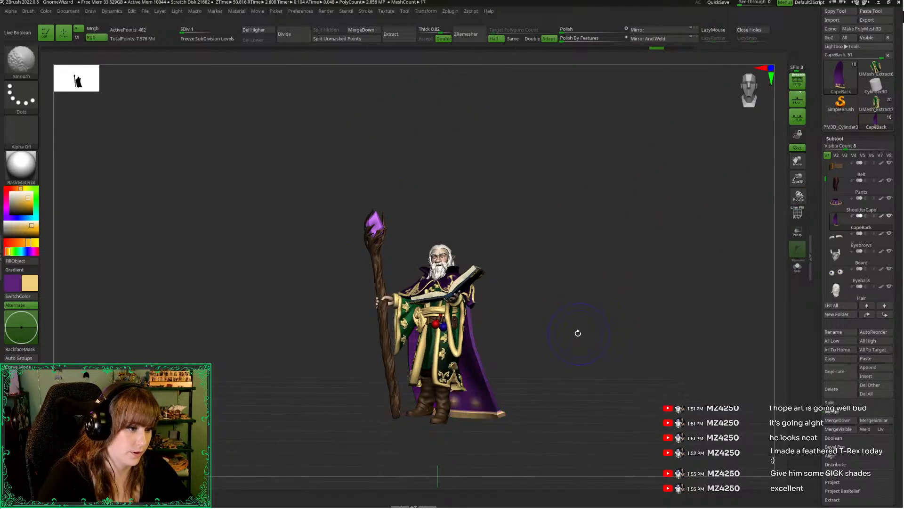
drag(567, 355, 564, 312)
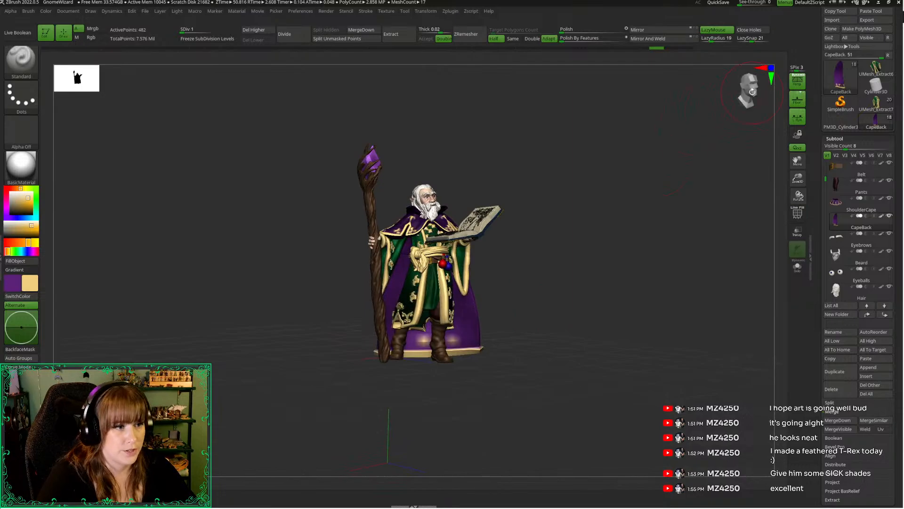
Pull the CapeBack's lower hem corner on the book side slightly outward with the Move Topological brush
key(space)
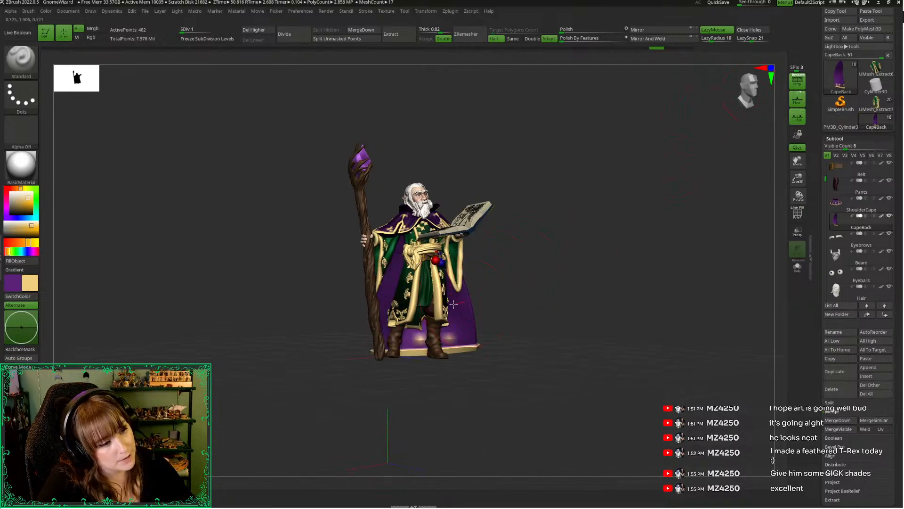
key(b)
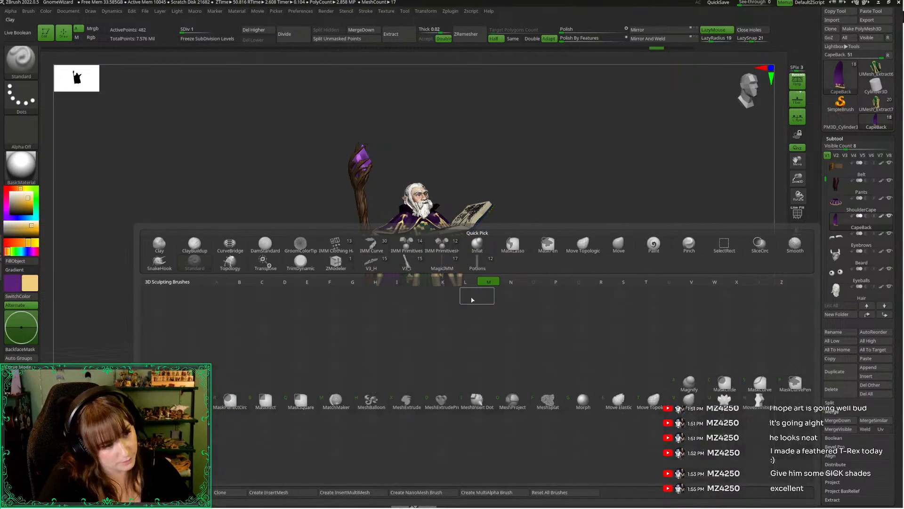
key(m)
key(t)
drag(494, 285, 408, 272)
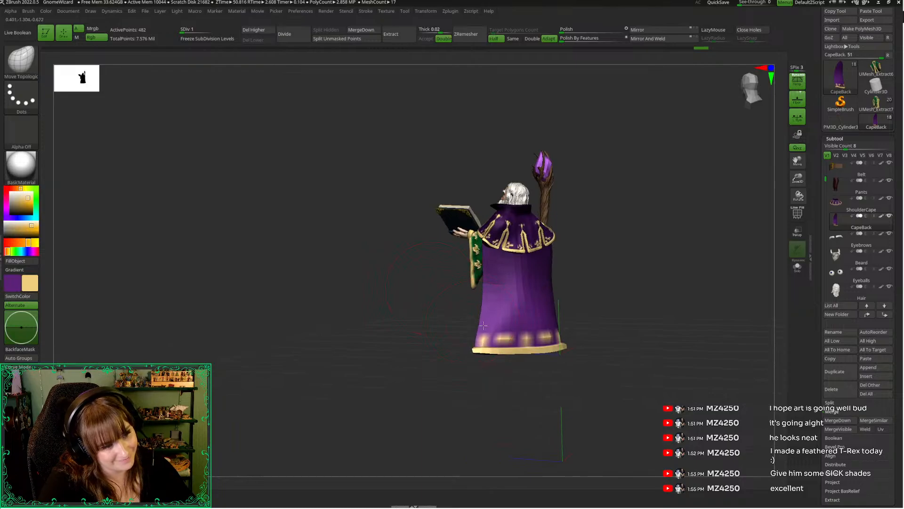
drag(472, 353, 468, 349)
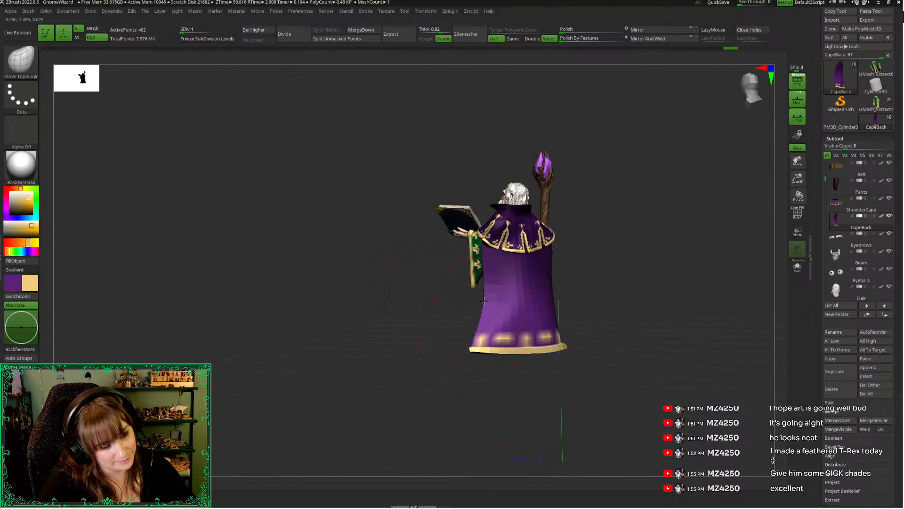
drag(414, 324, 576, 279)
Examine the whole figure's silhouette from the front and back, comparing the cape flare with perspective off and on
drag(744, 96, 739, 95)
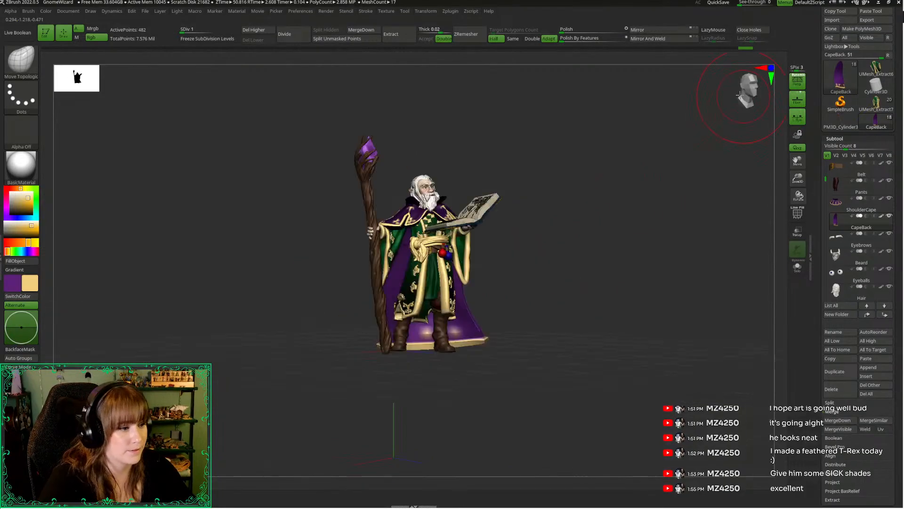
drag(797, 178, 782, 174)
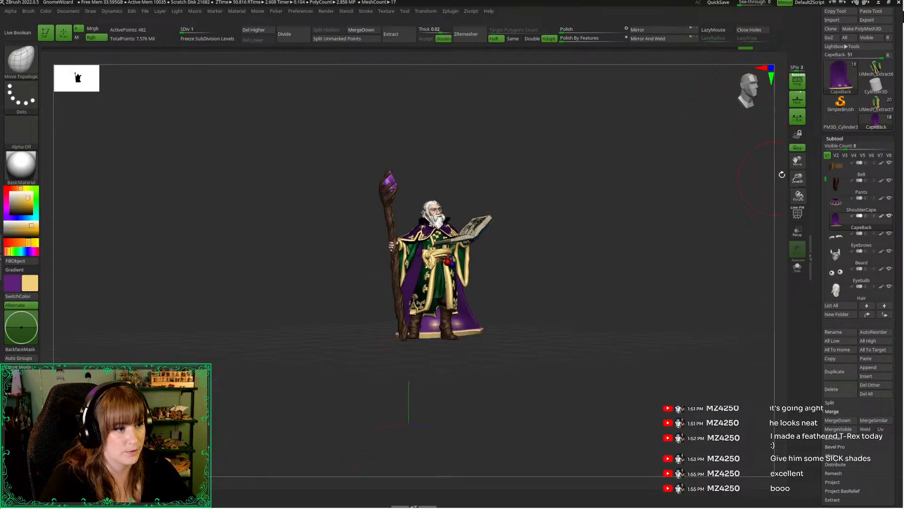
alt+drag(619, 264, 671, 196)
click(797, 80)
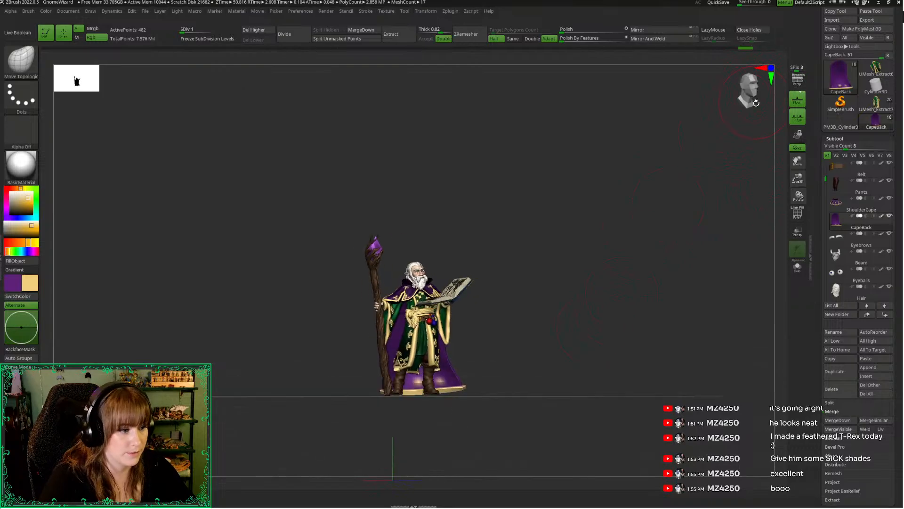
drag(797, 179, 797, 213)
alt+drag(559, 305, 605, 254)
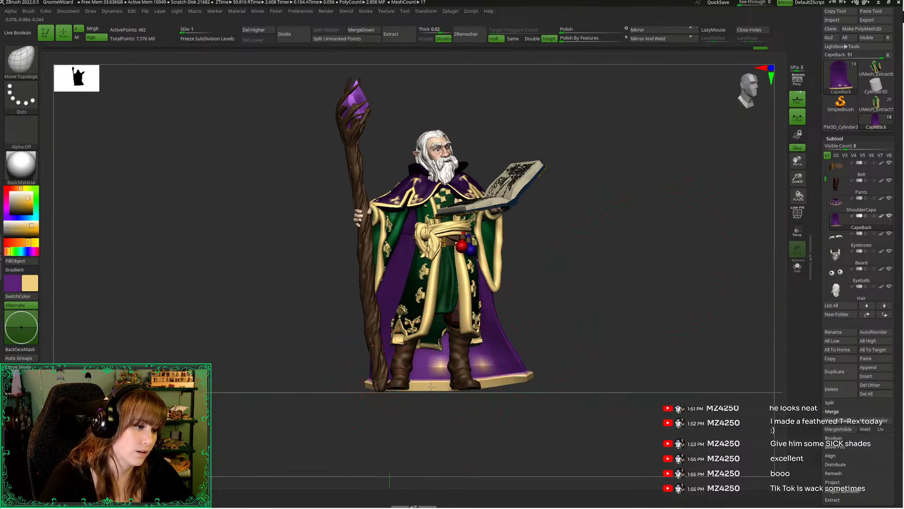
drag(612, 261, 675, 156)
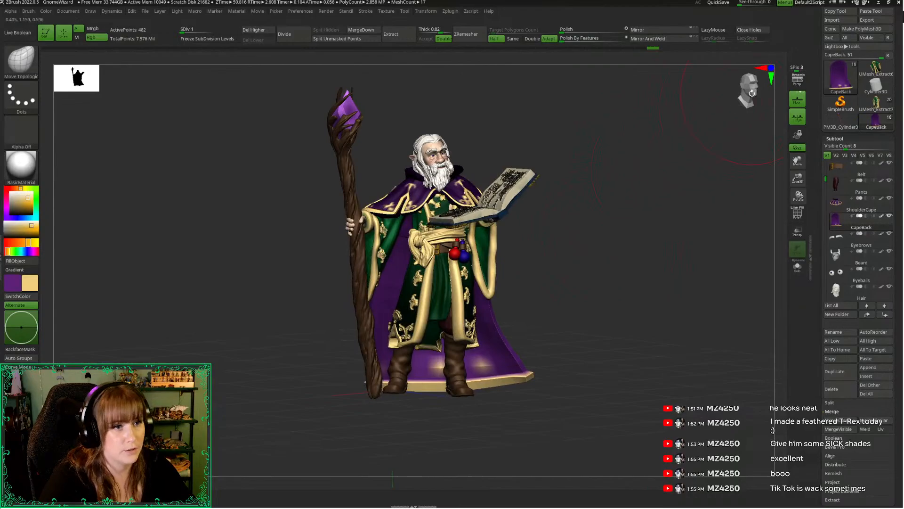
drag(752, 93, 739, 134)
drag(637, 222, 636, 239)
click(797, 83)
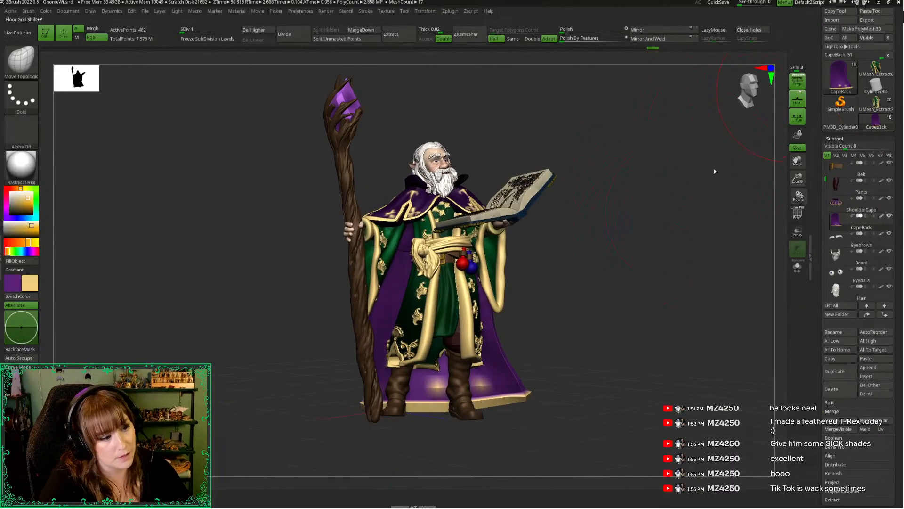
drag(609, 301, 589, 254)
alt+drag(557, 289, 599, 285)
Reduce the brush draw size and raise the CapeBack to subdivision level 7
key(space)
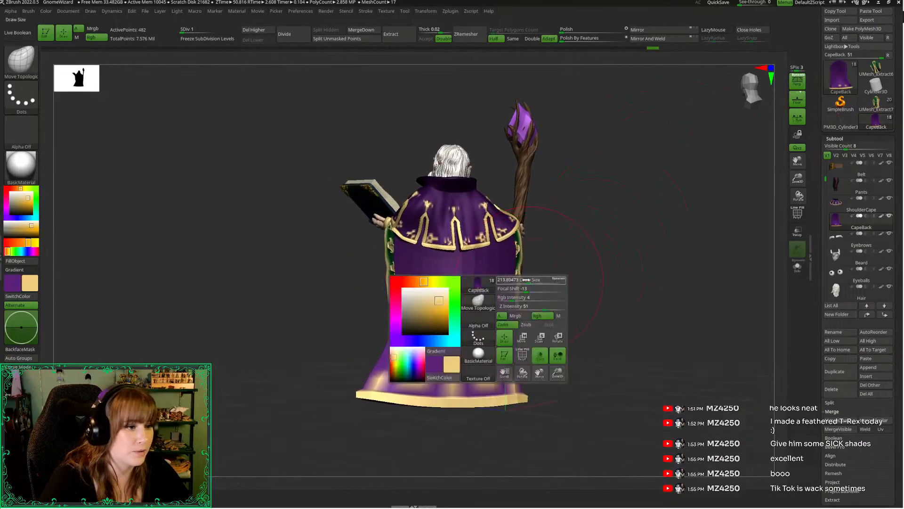
click(507, 281)
key(d)
key(d)
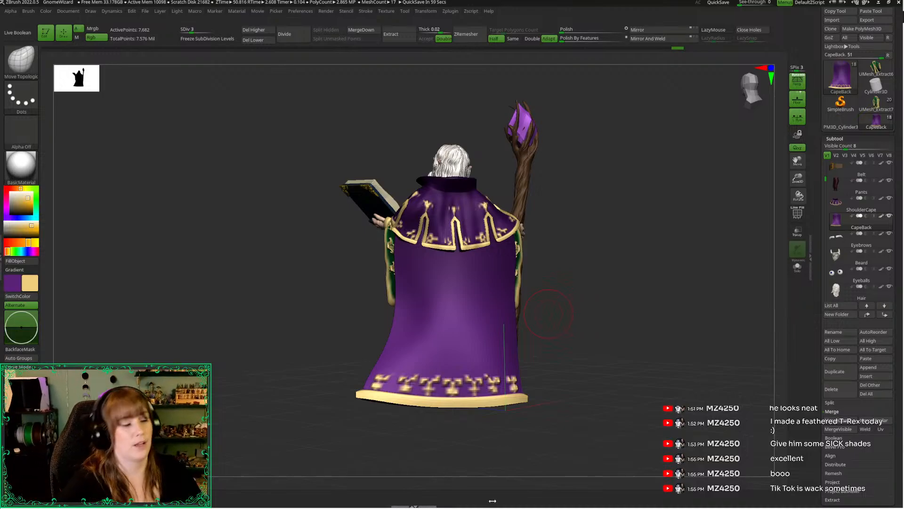
drag(797, 178, 706, 202)
key(space)
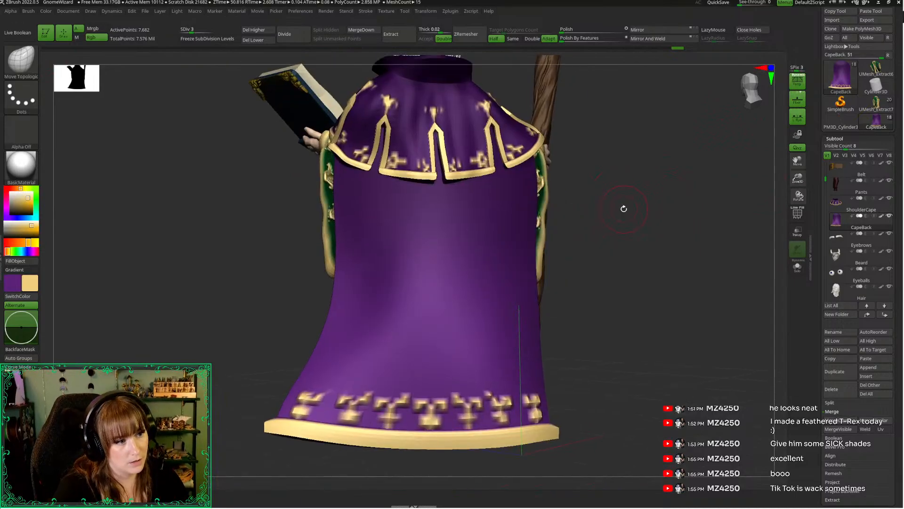
key(d)
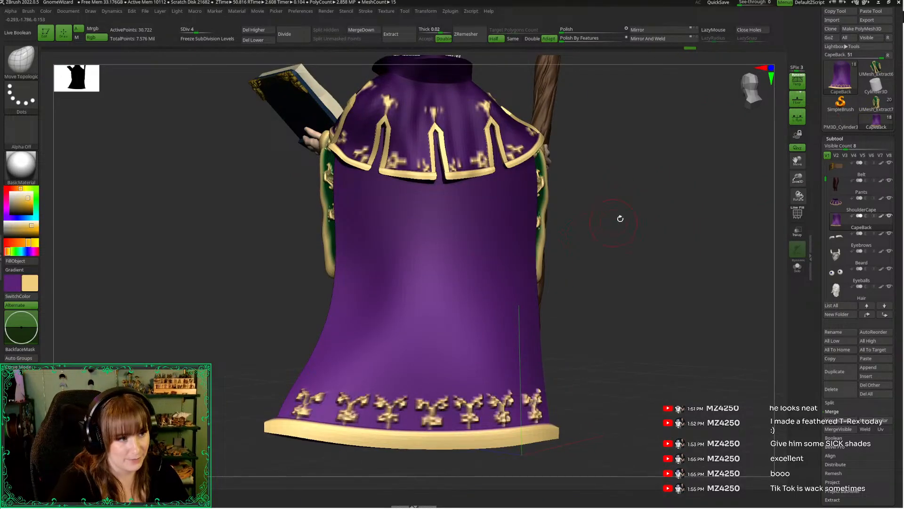
key(d)
key(d)
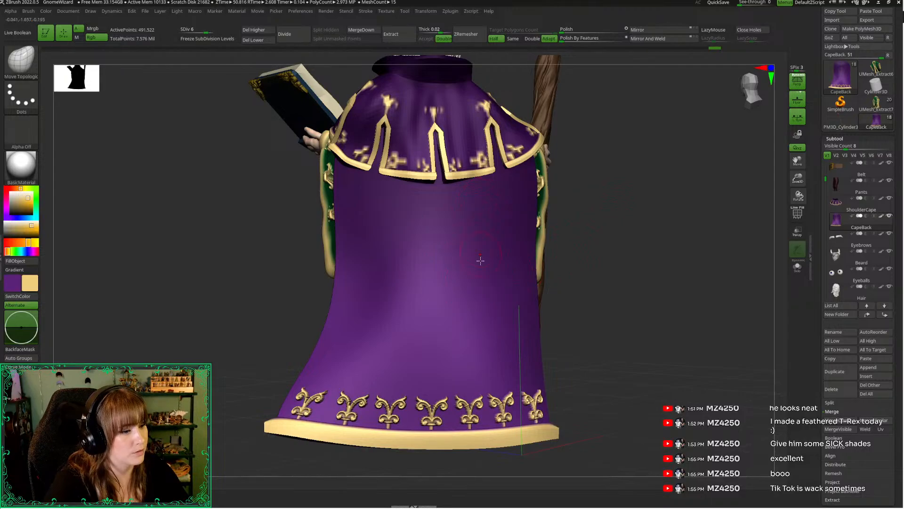
key(d)
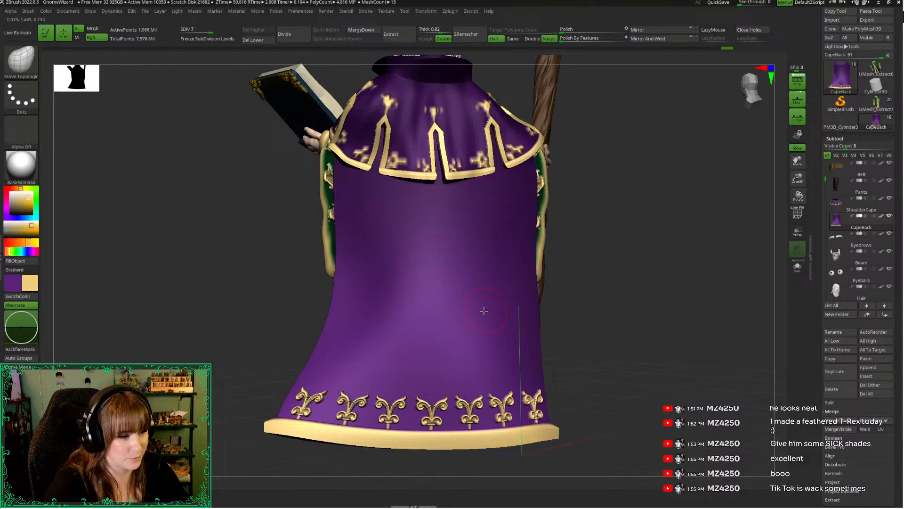
Select the Standard brush, isolate the CapeBack, and lower it to subdivision level 4
key(b)
key(s)
key(t)
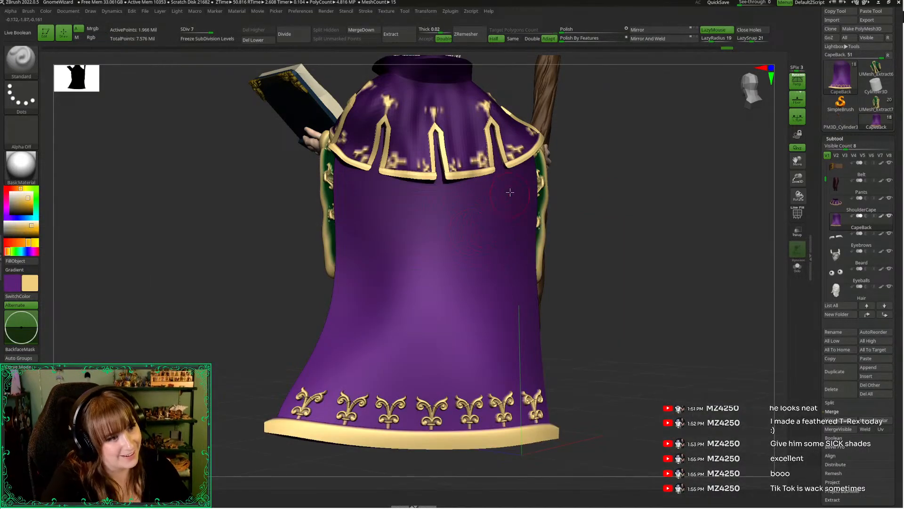
drag(573, 274, 524, 256)
key(ctrl+z)
drag(344, 258, 363, 257)
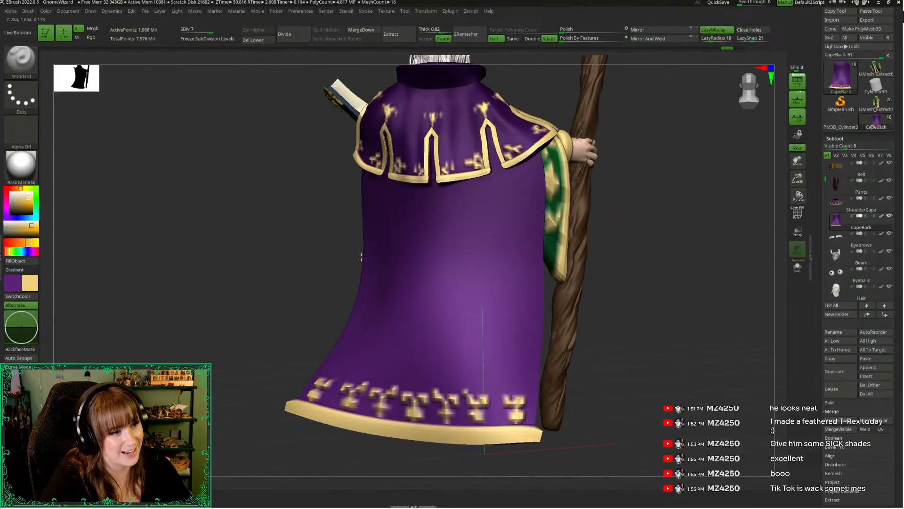
key(shift+d)
key(shift+d)
key(alt+s)
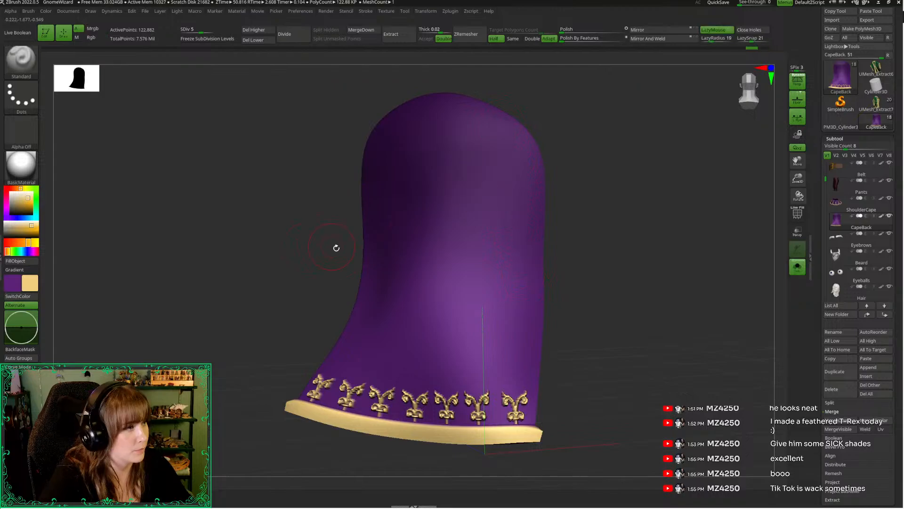
key(shift+d)
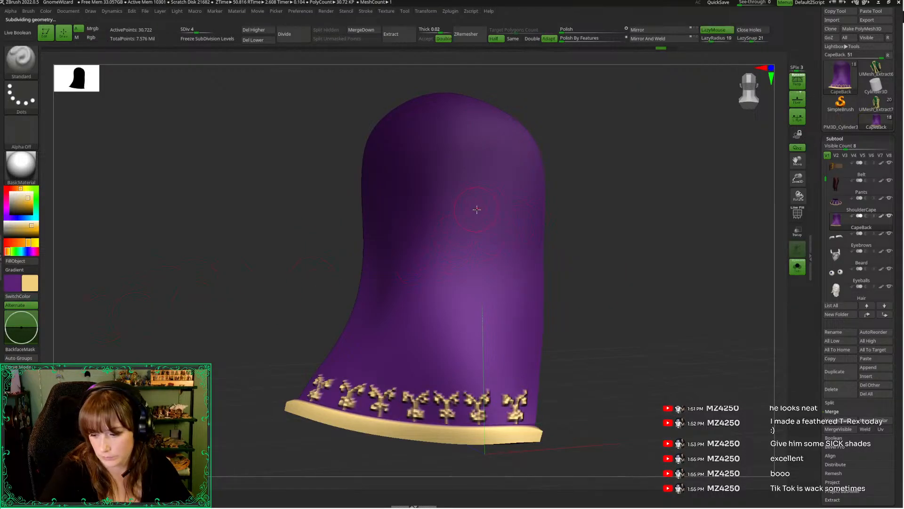
Try several long vertical fold strokes down the CapeBack's staff side
drag(504, 156, 522, 351)
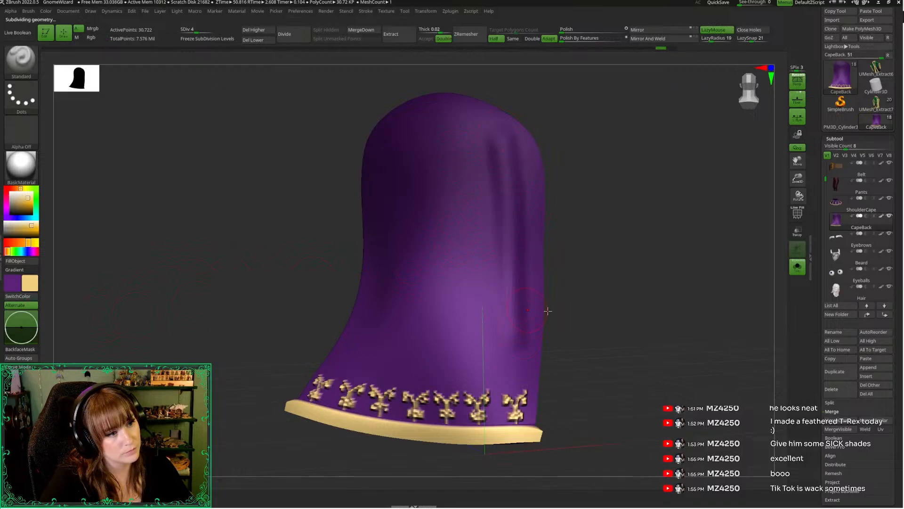
drag(632, 271, 627, 271)
key(ctrl+z)
drag(519, 142, 515, 272)
drag(598, 275, 588, 280)
key(ctrl+z)
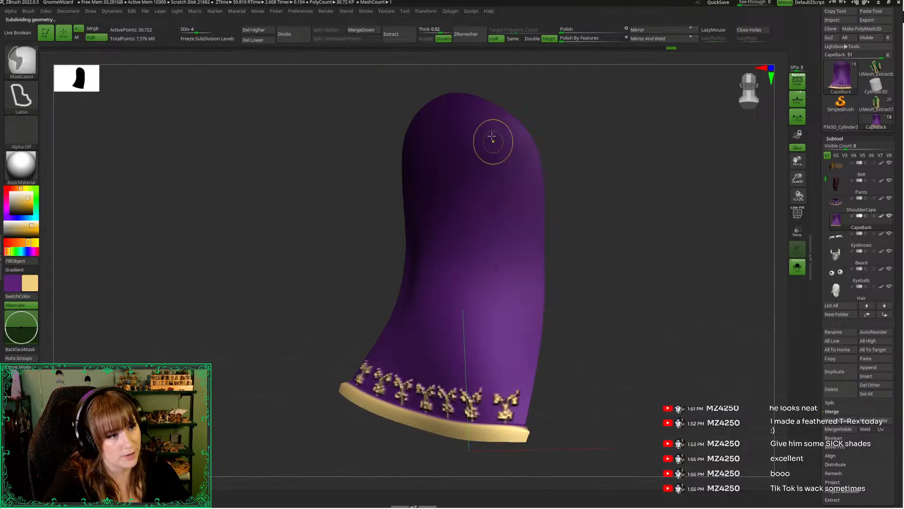
mouse_move(500, 134)
mouse_down()
mouse_move(517, 204)
mouse_move(516, 394)
mouse_up()
key(ctrl+z)
Sculpt one long vertical fold from shoulder to hem ornaments near the CapeBack's staff-side edge
drag(507, 129, 514, 389)
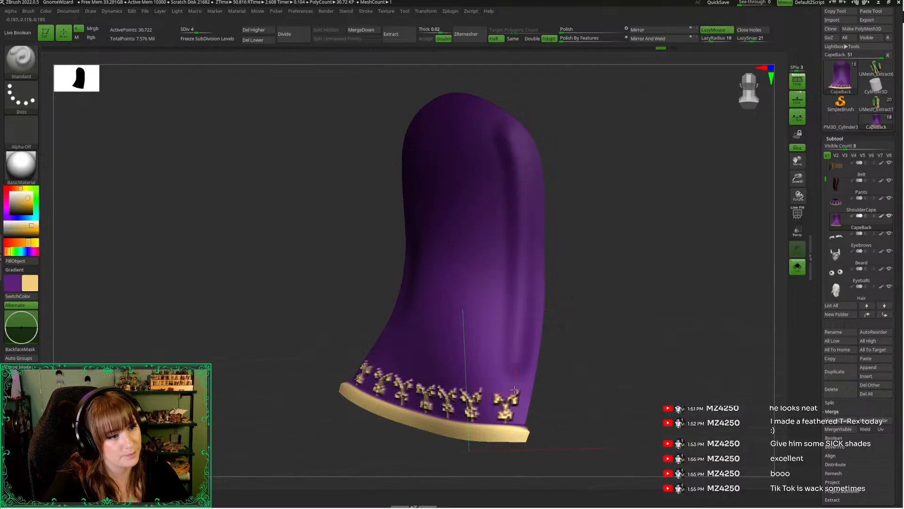
drag(600, 327, 523, 204)
Try a second vertical fold nearer the cape's middle at subdivision level 3
key(shift+d)
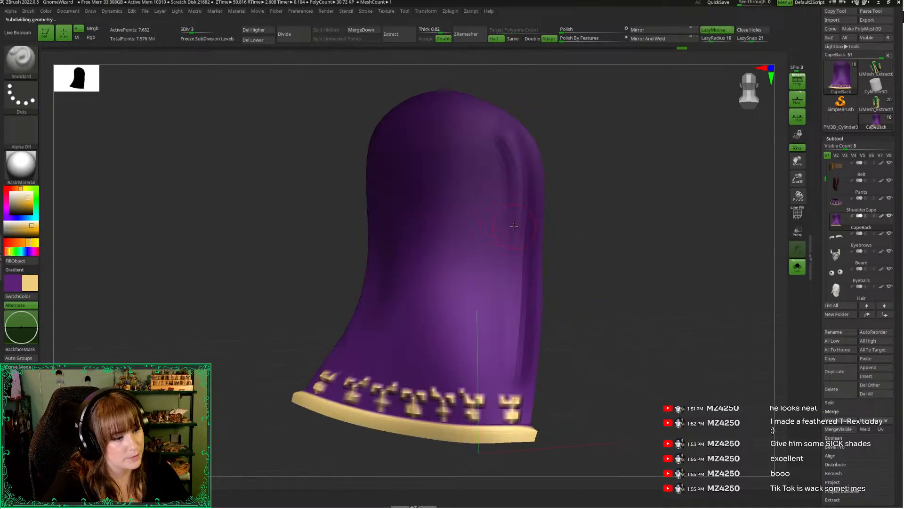
drag(475, 136, 446, 343)
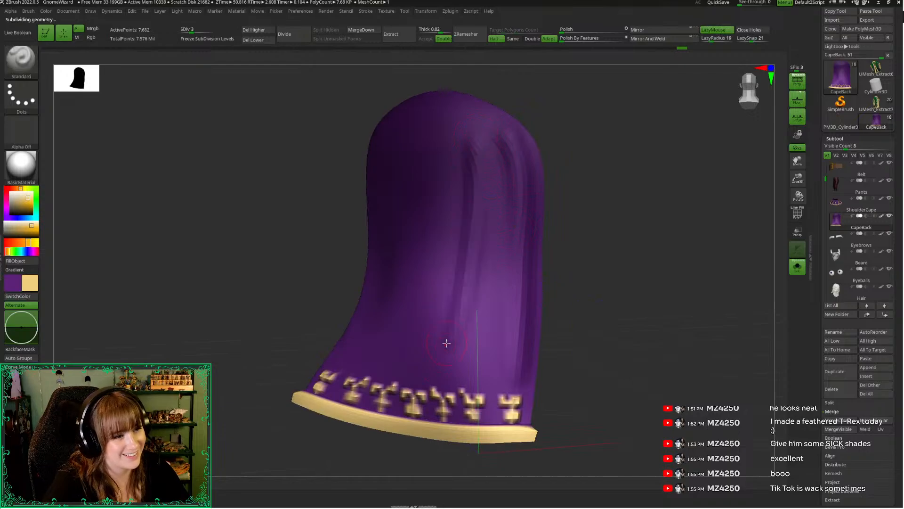
key(ctrl+z)
key(d)
Set the CapeBack to subdivision level 5, isolate it, and sculpt a second long fold beside the staff-side one
key(alt+s)
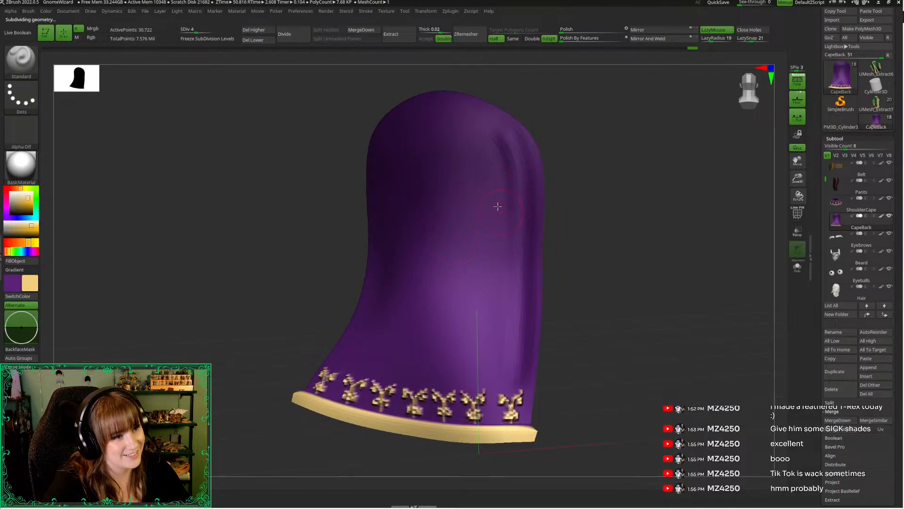
key(d)
key(d)
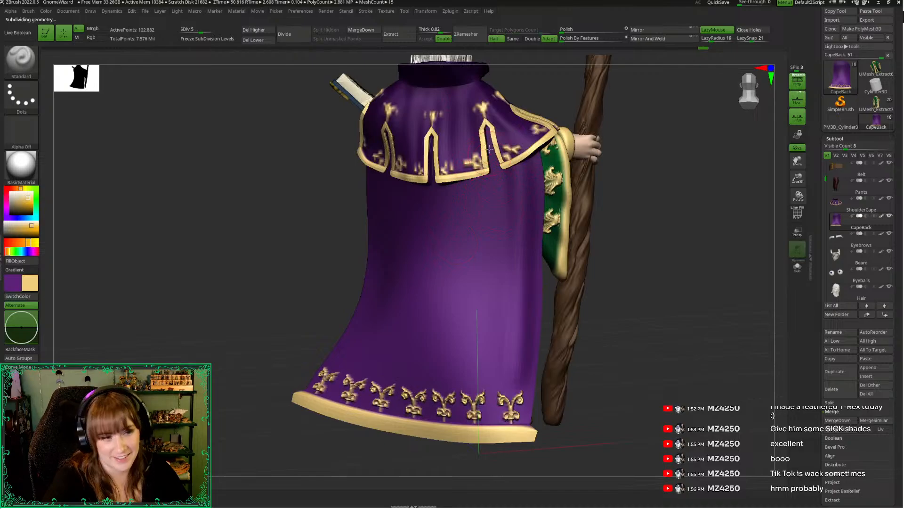
key(shift+d)
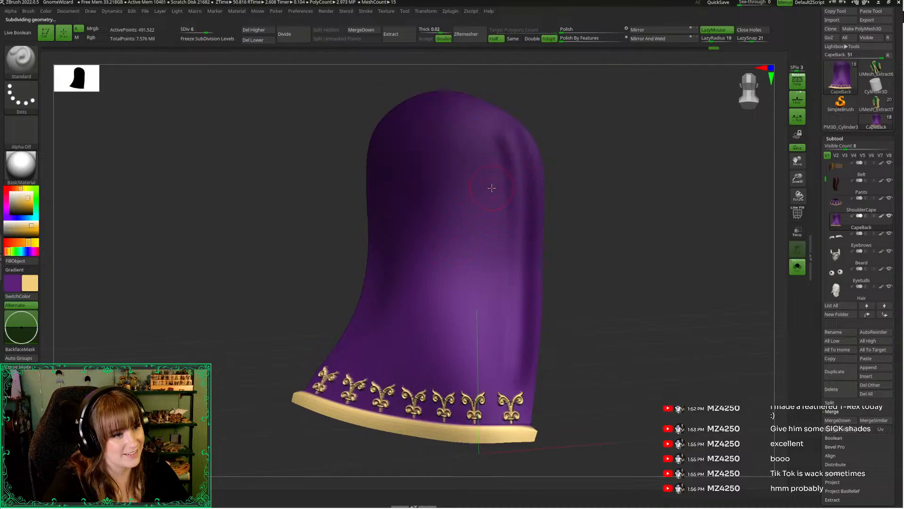
key(alt+s)
drag(483, 198, 462, 371)
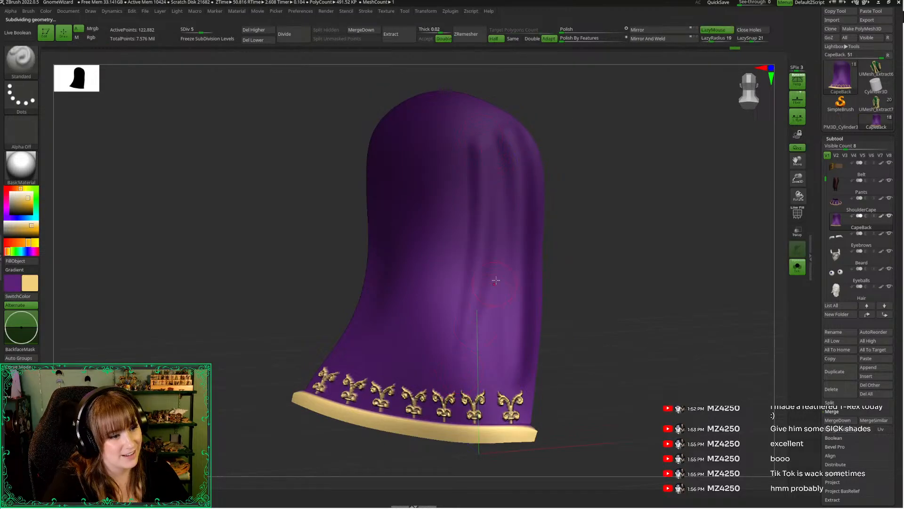
drag(593, 279, 572, 250)
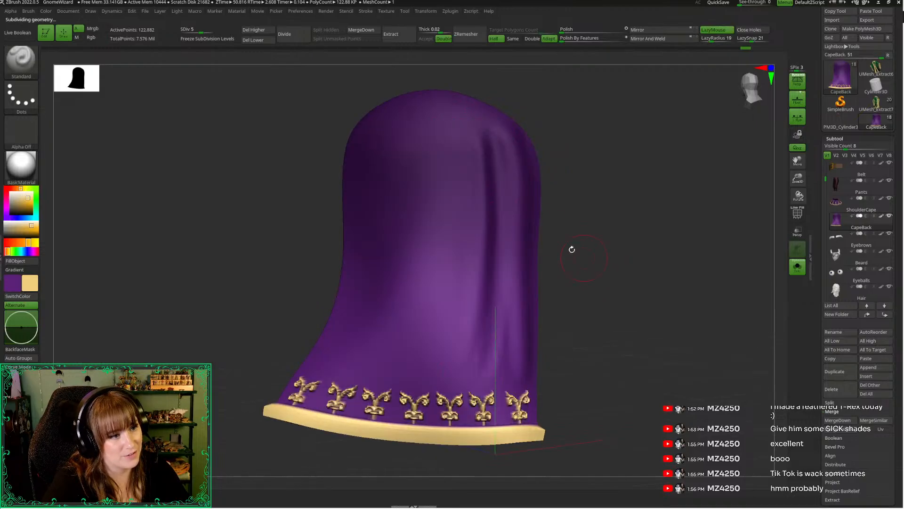
Sculpt a long vertical fold from the shoulder toward the hem along the CapeBack's book-side edge
drag(337, 195, 302, 222)
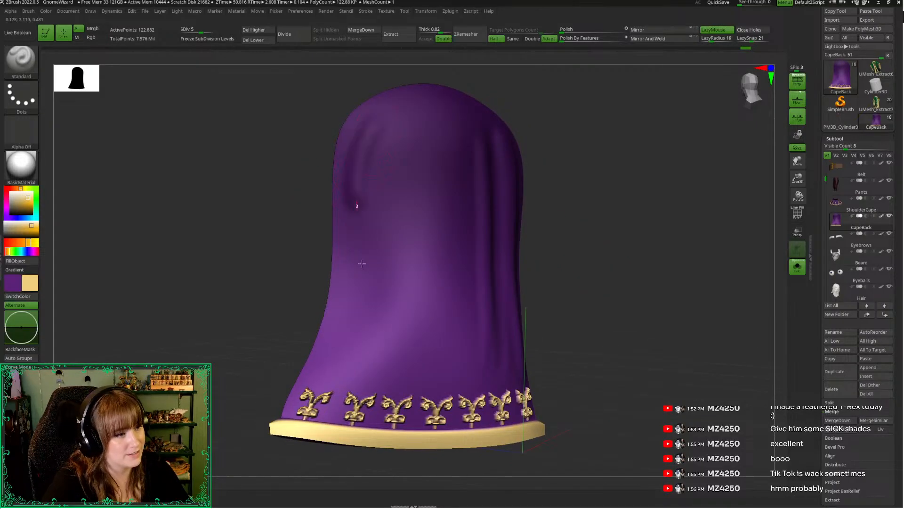
drag(299, 267, 369, 149)
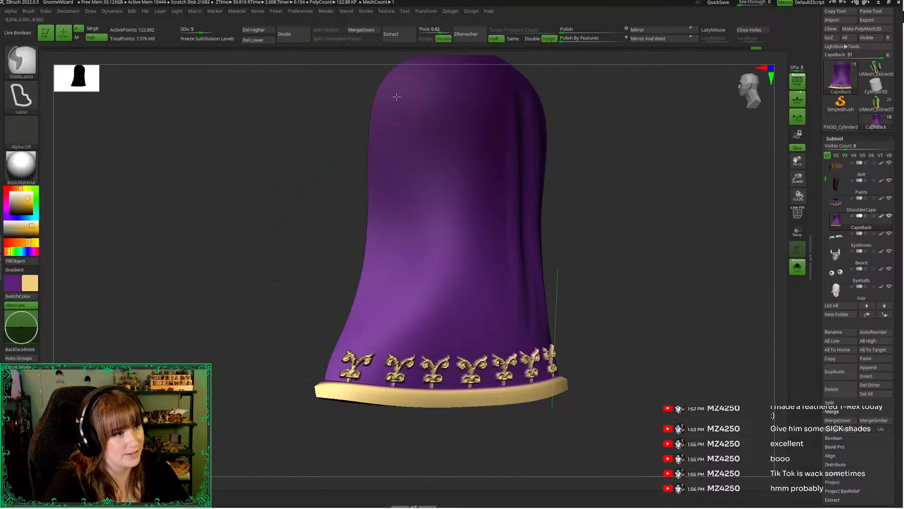
drag(390, 107, 366, 324)
key(ctrl+z)
drag(409, 77, 371, 343)
drag(318, 304, 385, 239)
Add two more long vertical folds on the CapeBack's book side toward its middle and check them against the full figure
drag(412, 153, 383, 398)
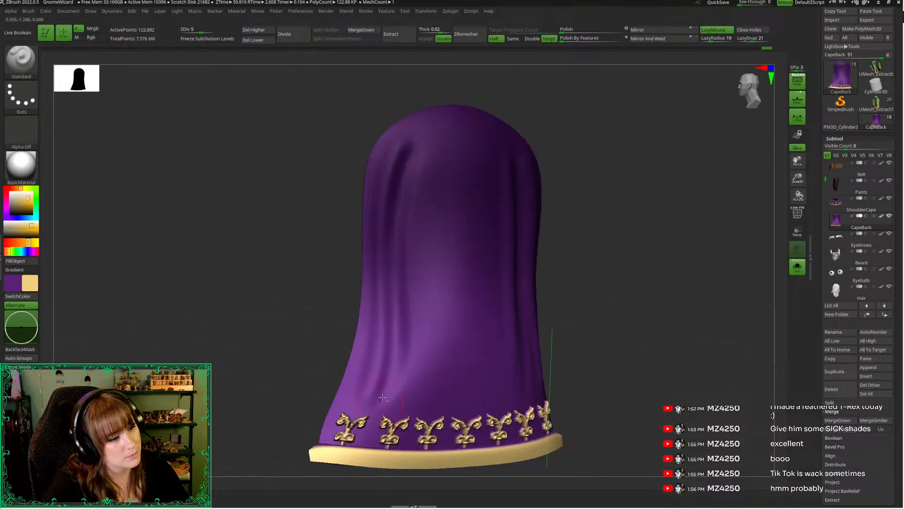
drag(440, 149, 400, 372)
drag(340, 308, 332, 242)
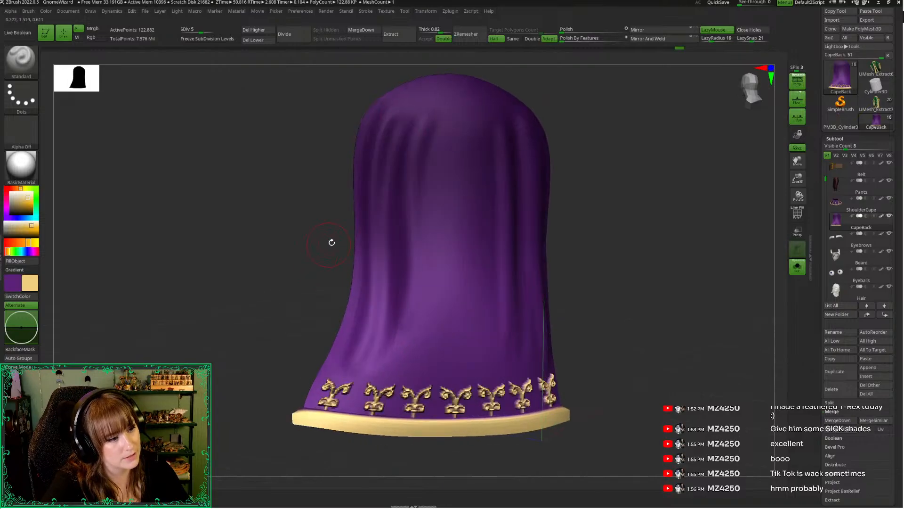
key(alt+s)
key(alt+s)
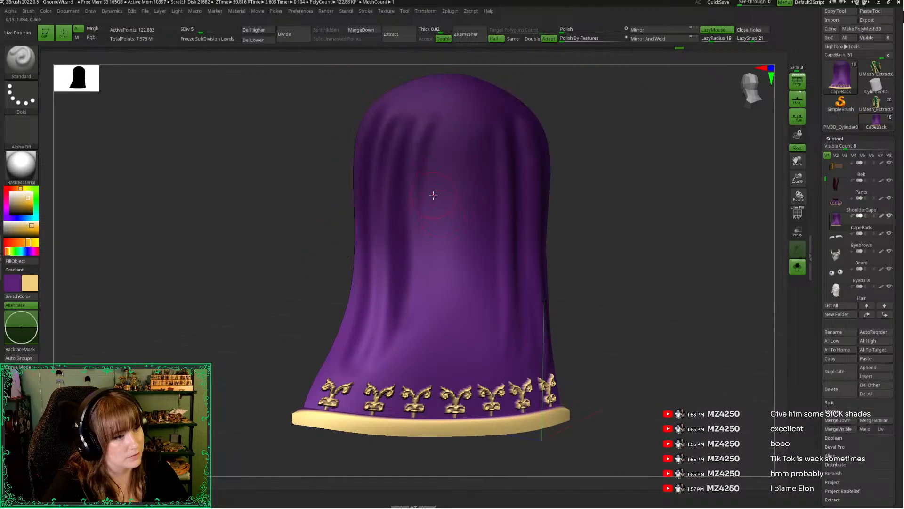
Undo the vertical folds sculpted on the CapeBack and lower it to subdivision level 3
key(ctrl+z)
key(ctrl+z)
key(ctrl+z)
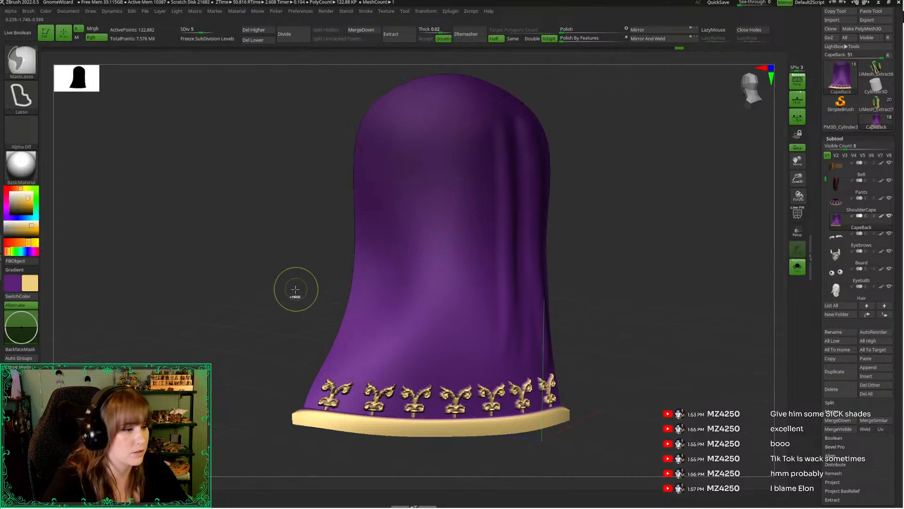
key(shift+d)
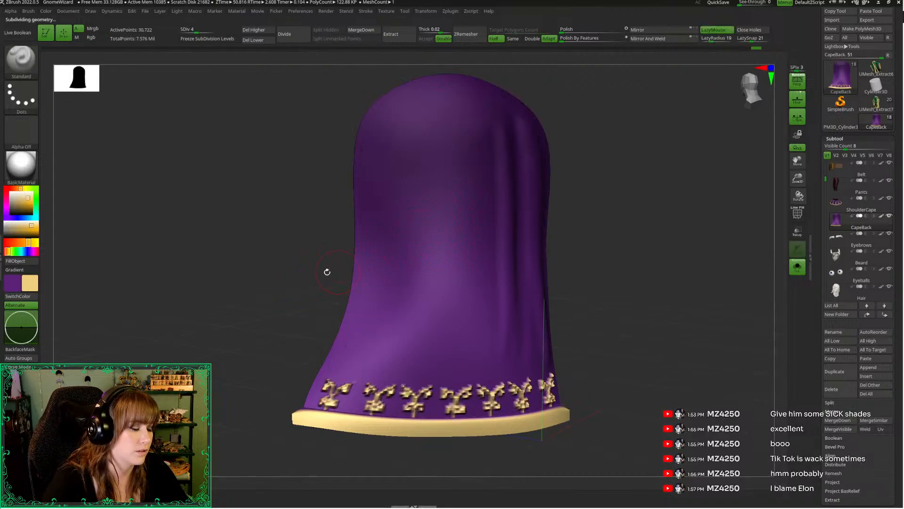
drag(327, 272, 280, 270)
key(d)
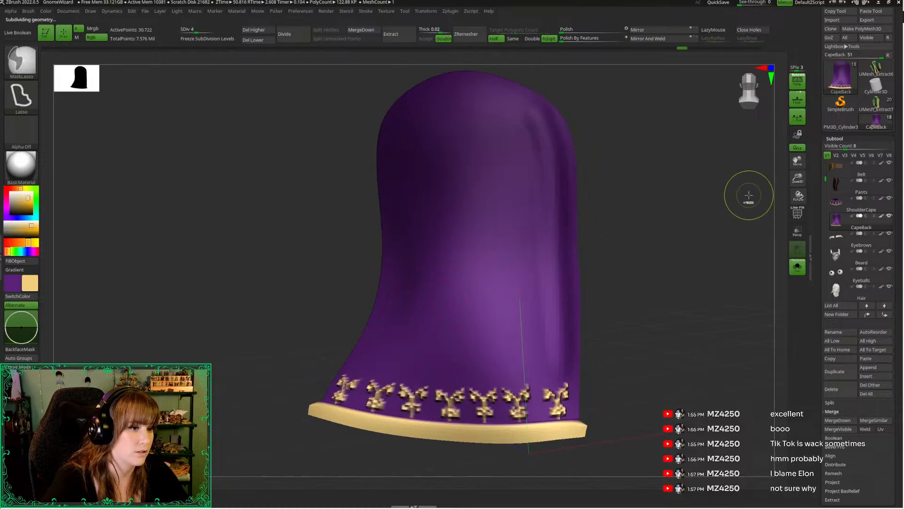
key(shift+d)
key(shift+d)
drag(702, 196, 608, 187)
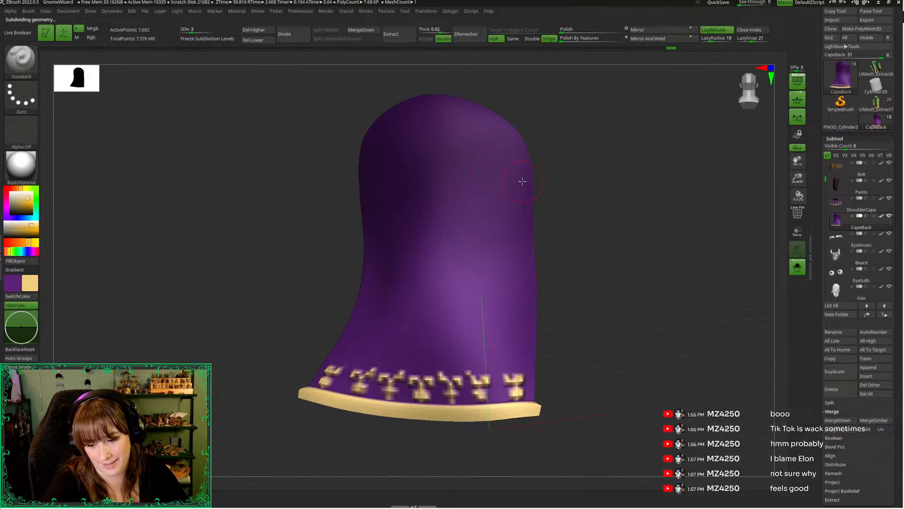
Try a long vertical fold down the CapeBack's staff side with the current brush size
mouse_move(497, 133)
mouse_down()
mouse_move(526, 309)
mouse_move(515, 448)
mouse_up()
key(ctrl+z)
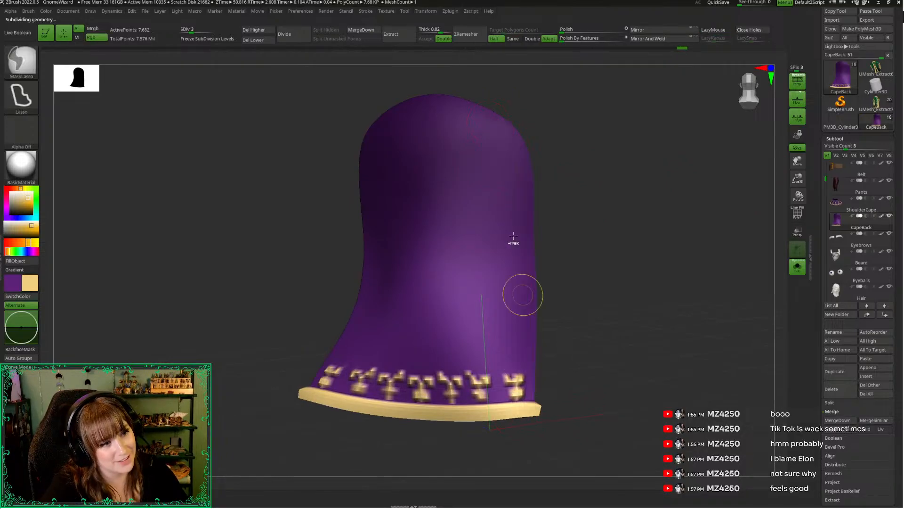
drag(474, 121, 516, 427)
key(ctrl+z)
Enlarge the Standard brush and sculpt a long fold from the CapeBack's staff-side shoulder down to the hem
key(space)
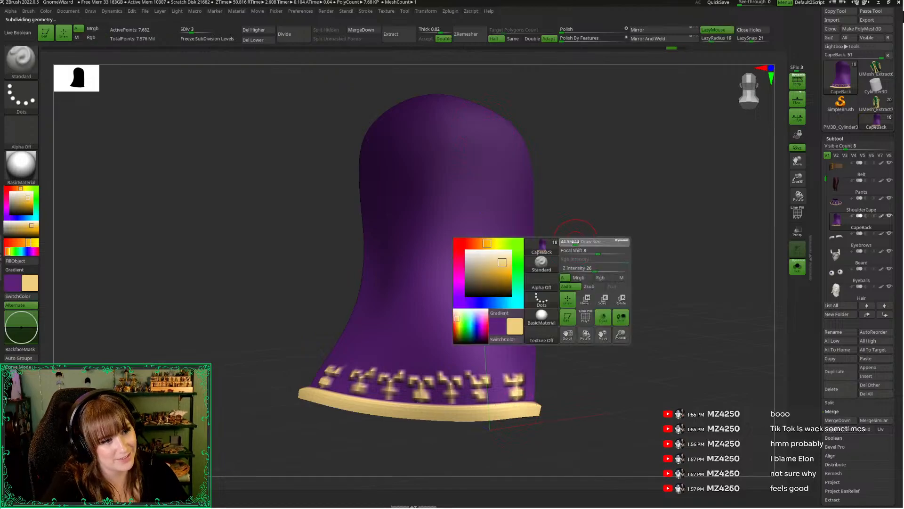
mouse_move(480, 133)
mouse_down()
mouse_move(521, 212)
mouse_move(523, 424)
mouse_up()
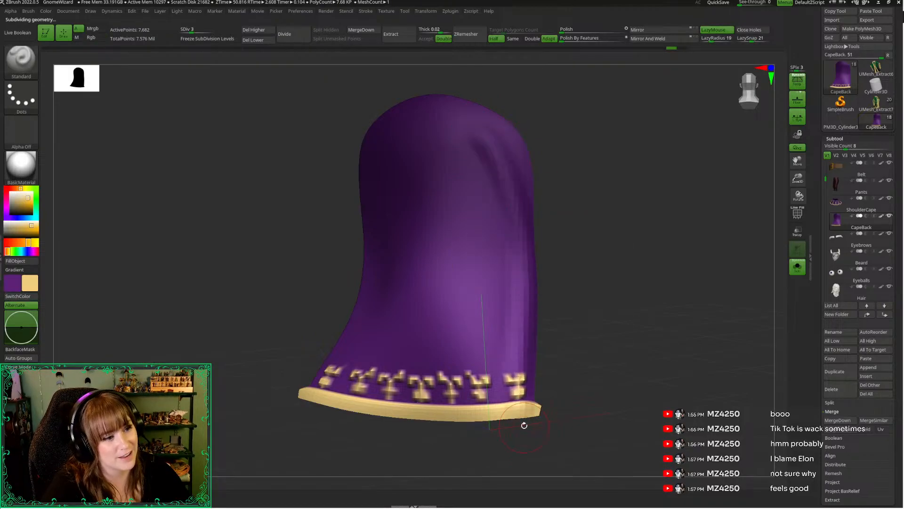
key(ctrl+z)
mouse_move(470, 133)
mouse_down()
mouse_move(503, 193)
mouse_move(520, 437)
mouse_up()
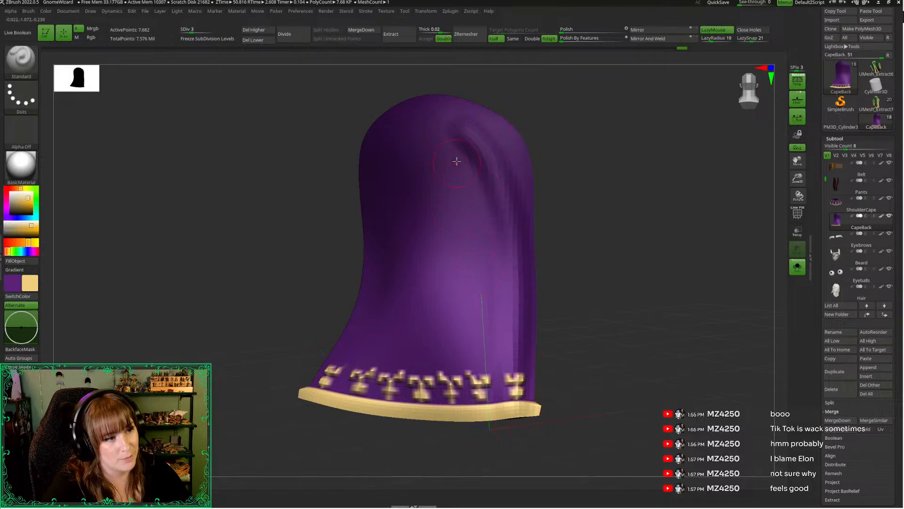
Sculpt a second long fold beside the staff-side one, redoing the stroke until it curves smoothly toward the hem
mouse_move(457, 161)
mouse_down()
mouse_move(492, 216)
mouse_move(492, 438)
mouse_up()
mouse_move(570, 384)
mouse_down()
mouse_move(615, 343)
mouse_move(610, 332)
mouse_up()
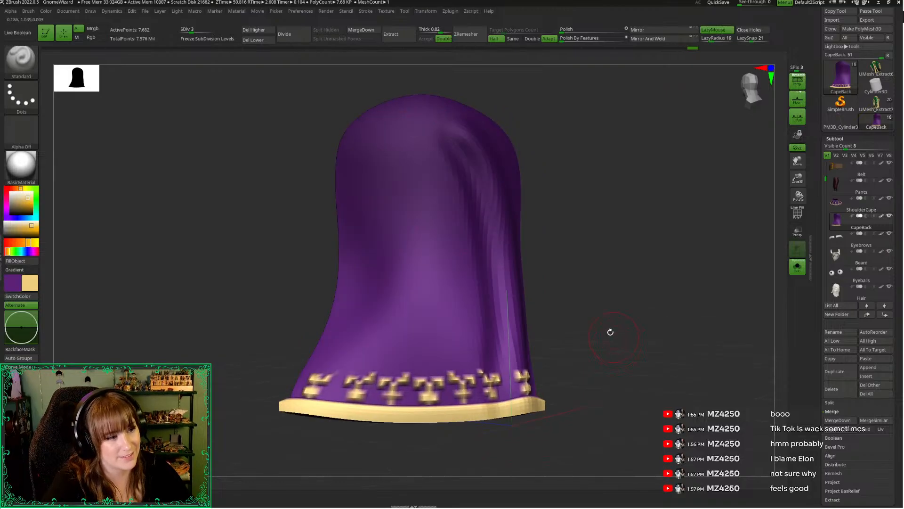
key(ctrl+z)
drag(436, 129, 475, 418)
key(ctrl+z)
mouse_move(438, 129)
mouse_down()
mouse_move(472, 205)
mouse_move(479, 410)
mouse_up()
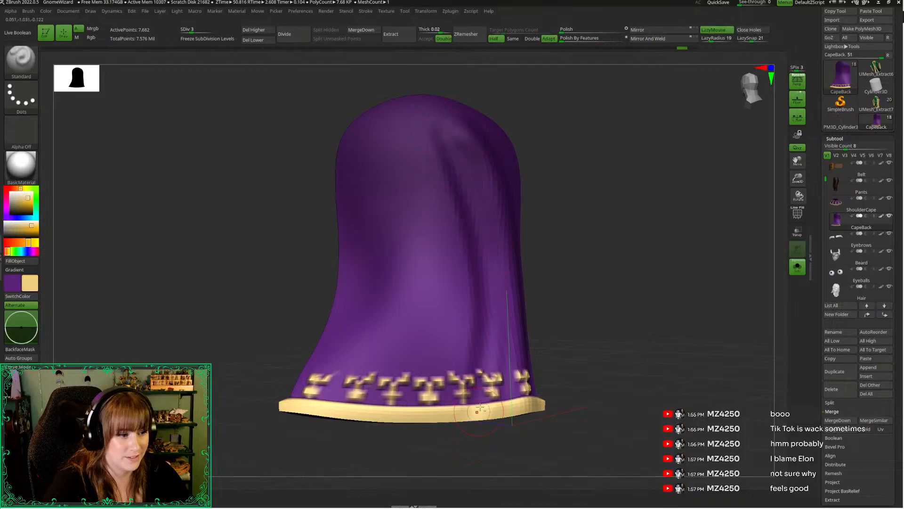
Deepen the second fold from its top to the hem and strengthen the lower part of the staff-side folds
drag(437, 135, 473, 451)
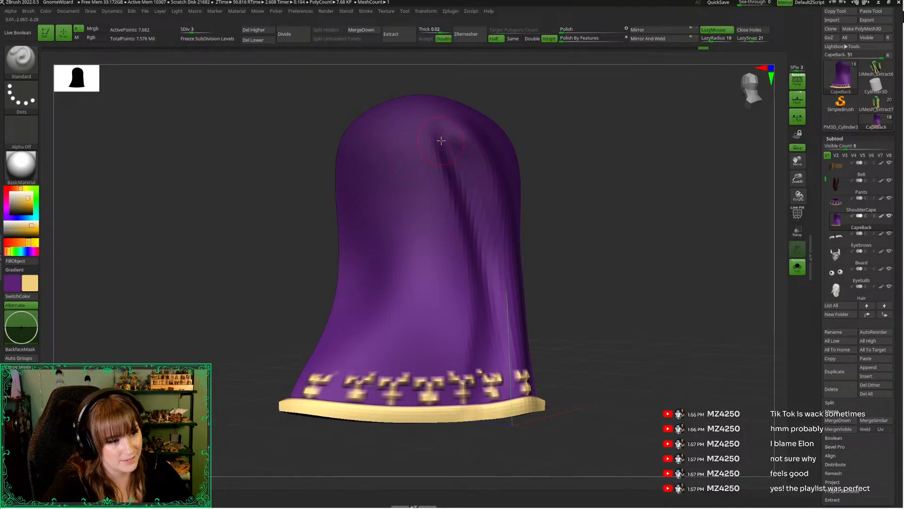
drag(441, 141, 471, 431)
shift+drag(463, 374, 497, 367)
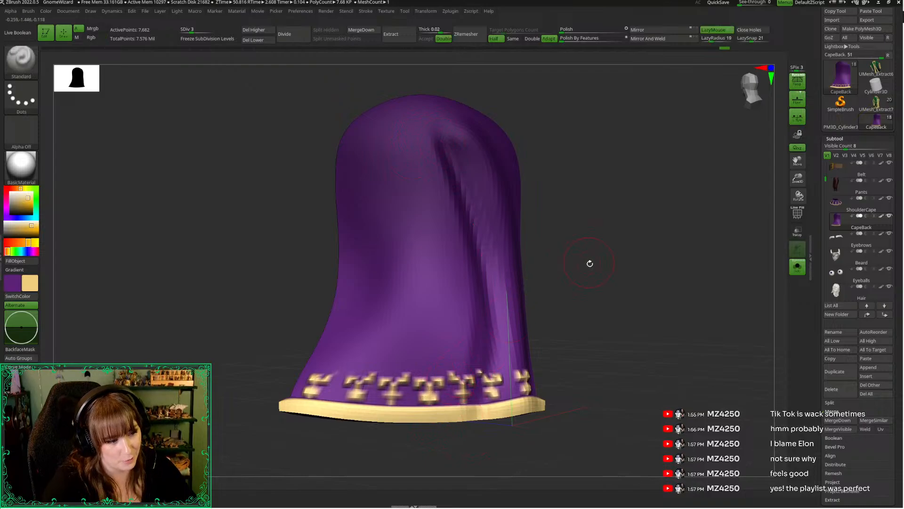
mouse_move(590, 263)
mouse_down()
mouse_move(587, 194)
mouse_move(583, 263)
mouse_up()
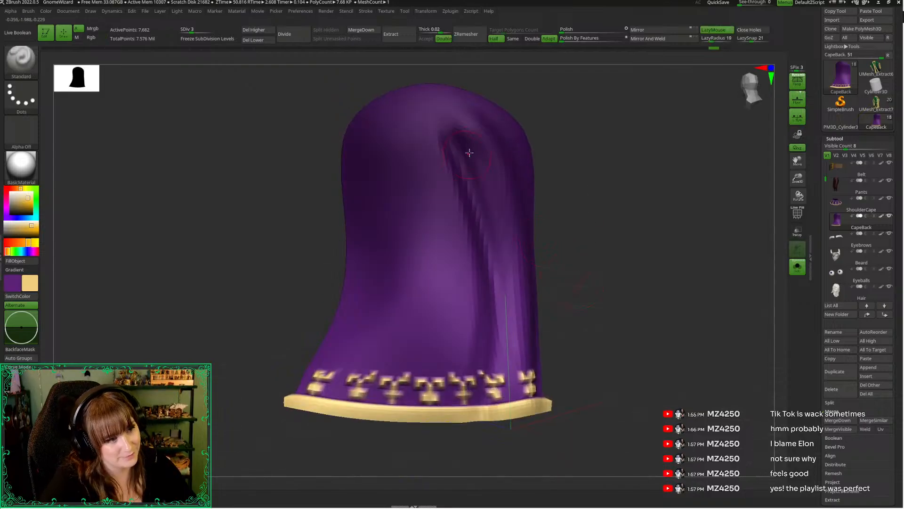
drag(522, 306, 505, 379)
drag(615, 298, 611, 294)
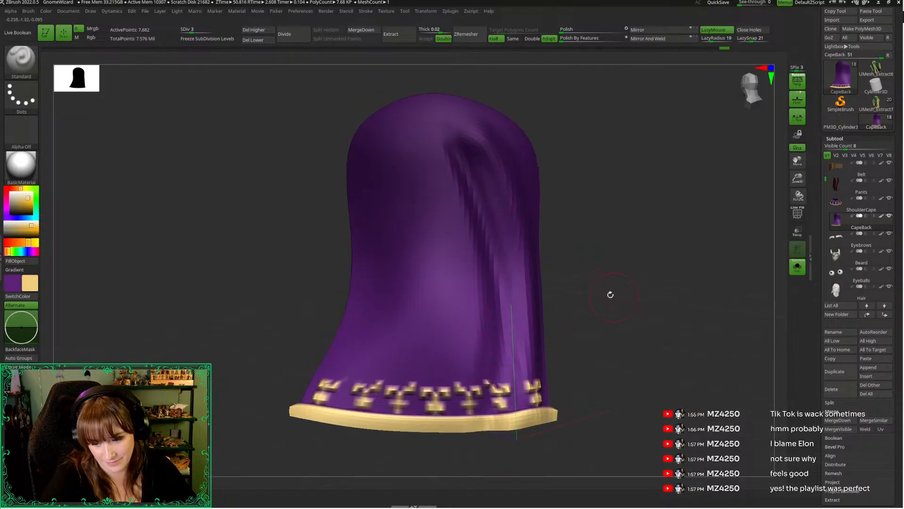
Sculpt another long fold nearer the CapeBack's middle and carry its strokes through the gold hem
mouse_move(438, 142)
mouse_down()
mouse_move(476, 264)
mouse_move(453, 488)
mouse_up()
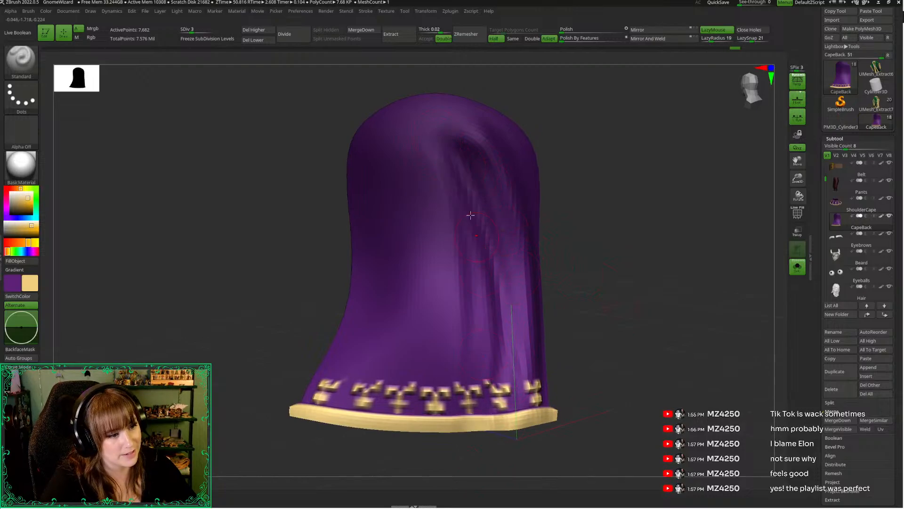
key(ctrl+z)
drag(438, 138, 441, 466)
mouse_move(460, 169)
mouse_down()
mouse_move(476, 329)
mouse_move(472, 433)
mouse_up()
Reinforce the fold near the CapeBack's middle with a long stroke made from a more distant view
drag(798, 178, 796, 129)
alt+drag(605, 172, 616, 270)
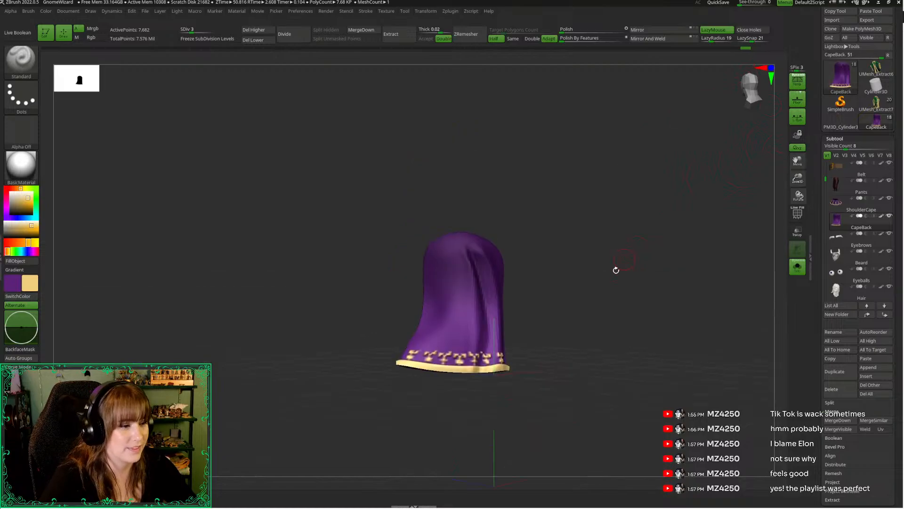
drag(470, 263, 481, 414)
key(ctrl+z)
drag(469, 264, 478, 373)
drag(437, 290, 453, 278)
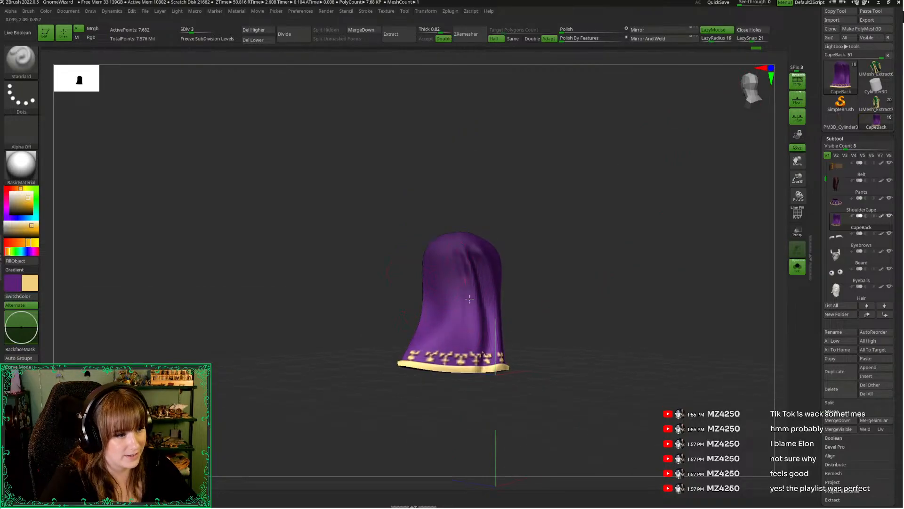
key(space)
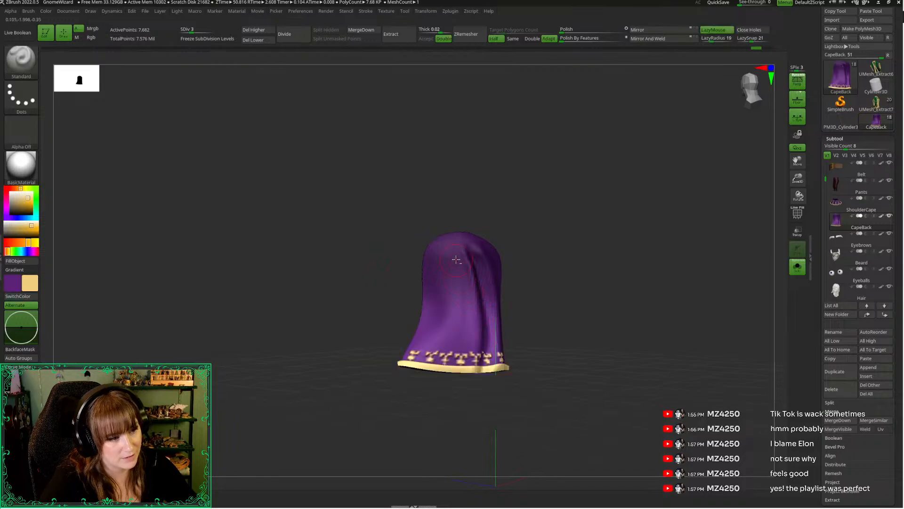
Sculpt several long vertical folds from the CapeBack's upper middle and book-side shoulder down to the hem
alt+drag(451, 251, 440, 417)
drag(368, 302, 393, 290)
alt+drag(436, 253, 411, 397)
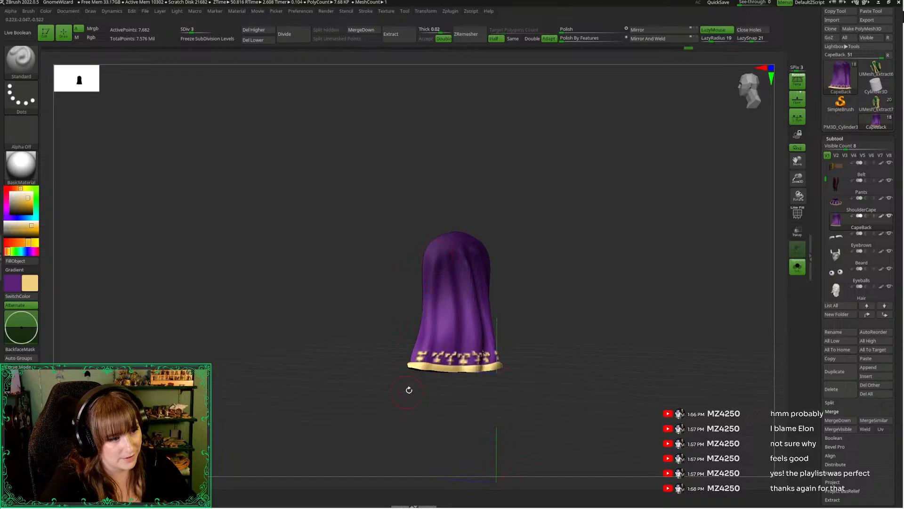
mouse_move(420, 355)
shift+mouse_down()
mouse_move(432, 249)
mouse_move(419, 380)
shift+mouse_up()
key(ctrl+z)
key(ctrl+z)
drag(444, 247, 421, 393)
drag(444, 255, 422, 379)
mouse_move(408, 406)
mouse_down()
mouse_move(419, 410)
mouse_move(425, 392)
mouse_up()
mouse_move(454, 265)
mouse_down()
mouse_move(450, 337)
mouse_move(432, 392)
mouse_move(432, 286)
mouse_up()
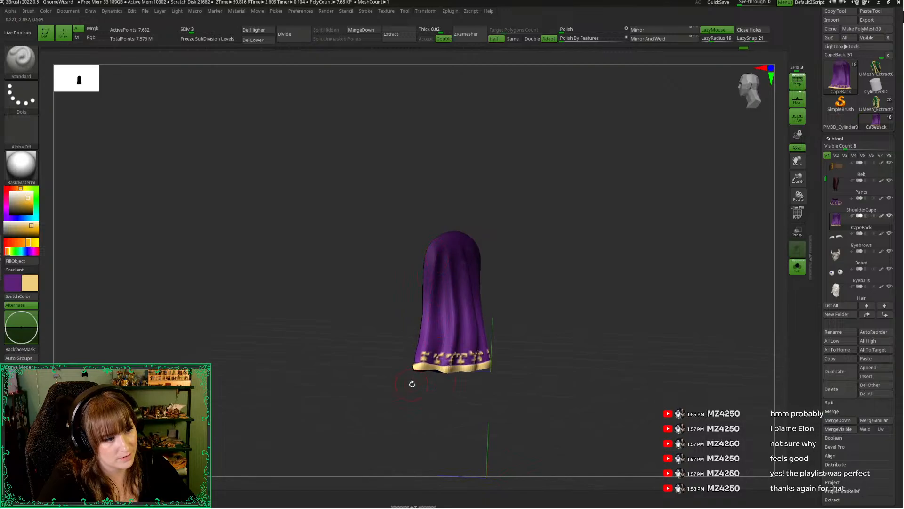
Check the CapeBack's folds against the full figure and smooth their upper ends on the isolated cape
drag(412, 381, 384, 389)
key(alt+s)
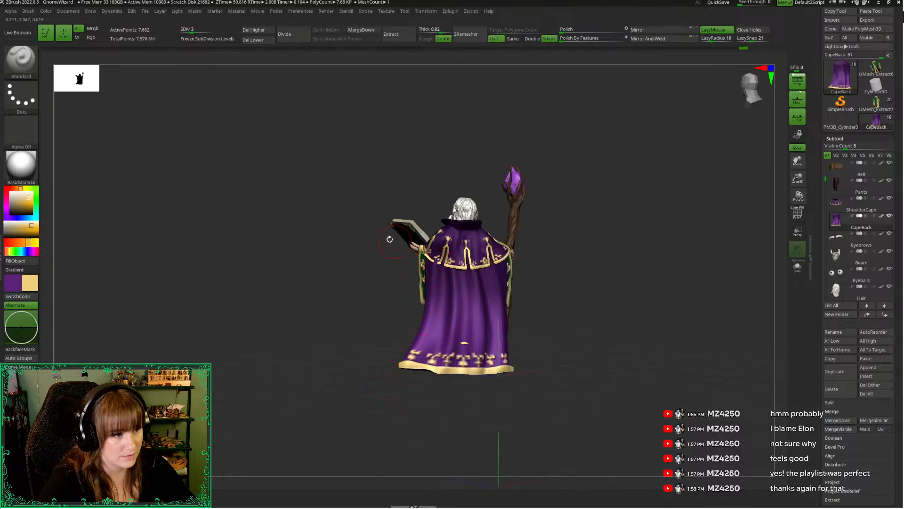
key(alt+s)
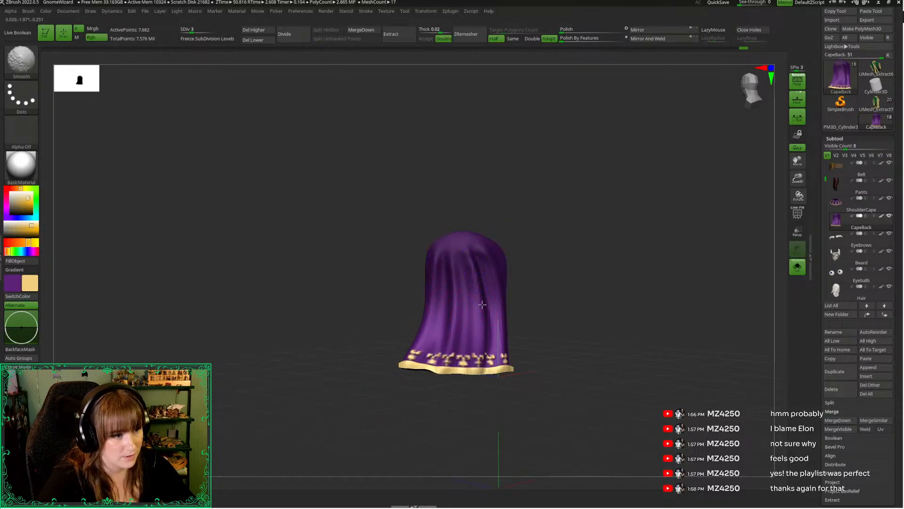
shift+drag(448, 291, 440, 288)
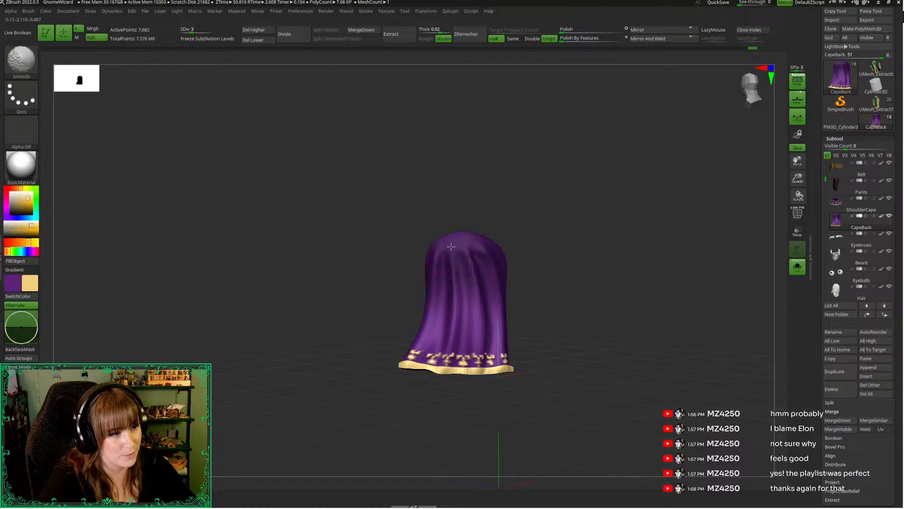
shift+drag(460, 250, 448, 268)
Show the full figure and reshape the CapeBack's lower back edge from the side with the Move Topological brush
key(alt+s)
drag(359, 246, 379, 262)
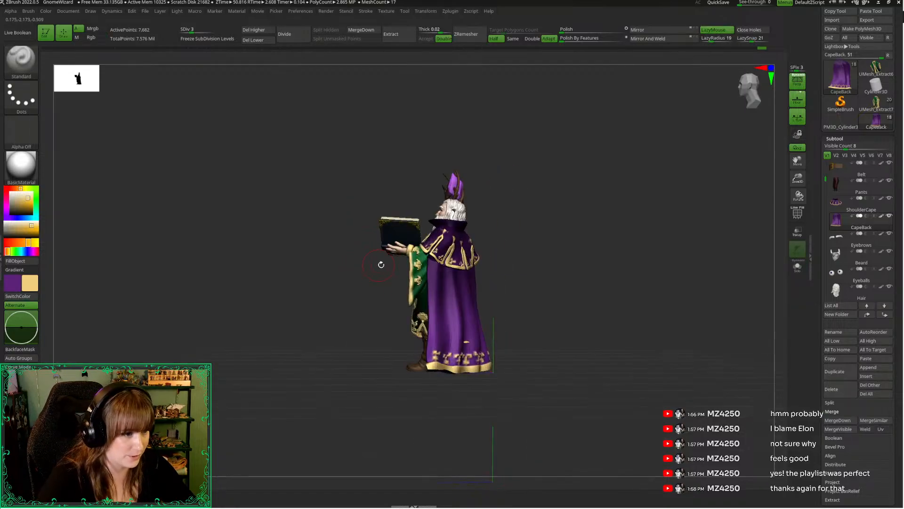
mouse_move(561, 252)
mouse_down()
mouse_move(572, 253)
mouse_move(566, 245)
mouse_up()
key(b)
key(m)
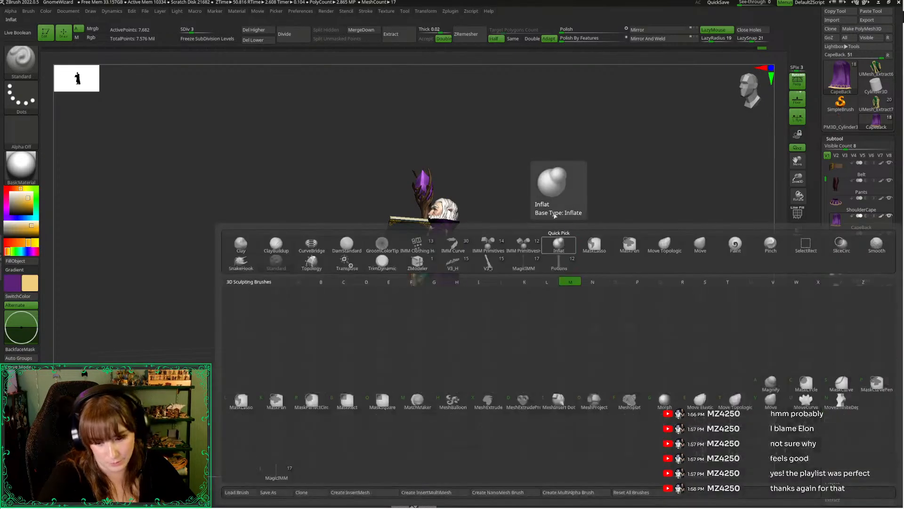
key(t)
key(space)
drag(557, 207, 564, 215)
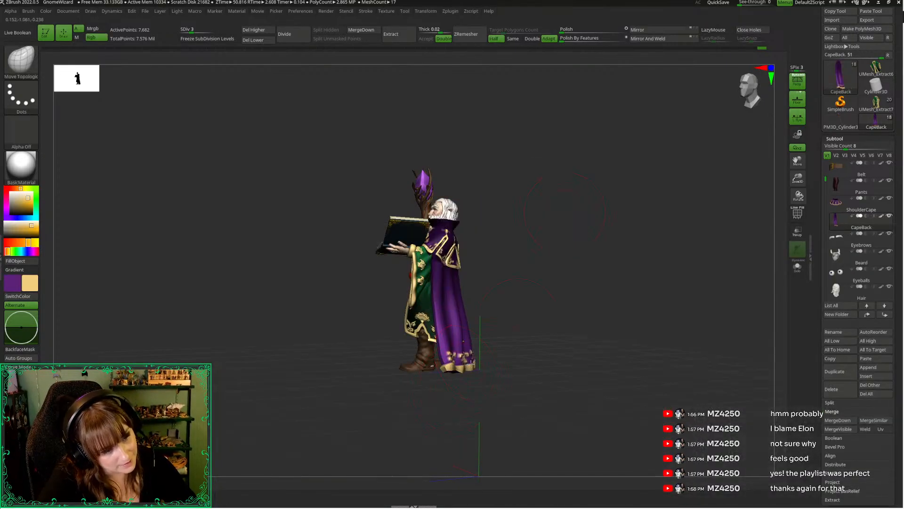
drag(498, 357, 471, 337)
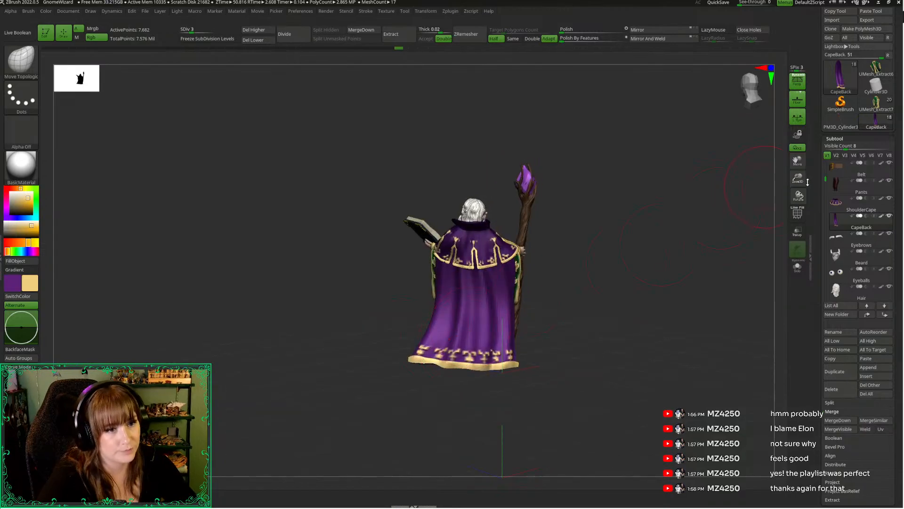
Inspect the whole figure from the front, isolate the CapeBack showing its inner side, and adjust the brush size
drag(803, 180, 757, 132)
alt+drag(629, 211, 702, 109)
alt+drag(589, 233, 561, 166)
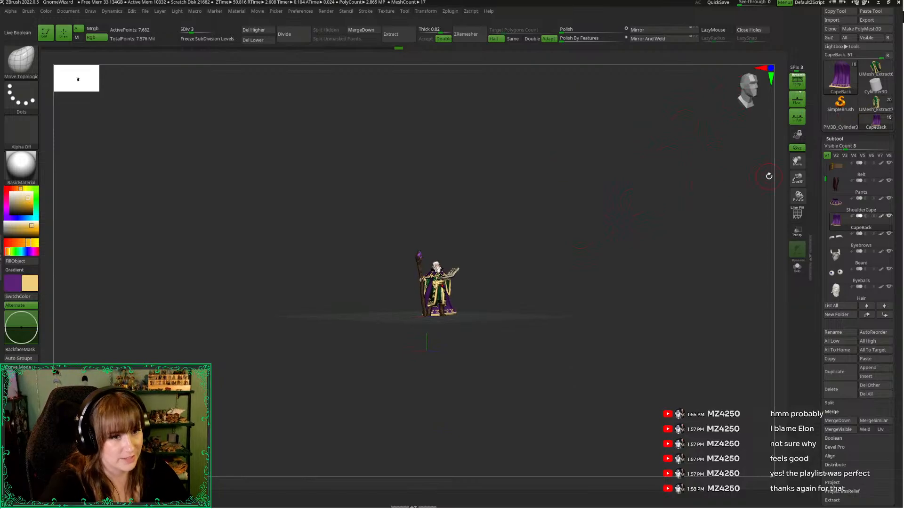
drag(797, 178, 782, 226)
click(627, 255)
drag(613, 263, 610, 250)
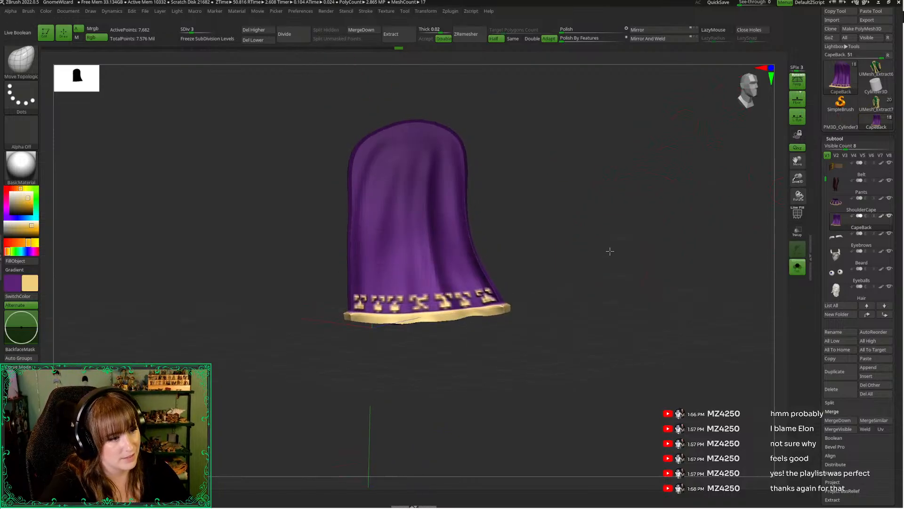
key(space)
drag(549, 213, 511, 211)
mouse_move(289, 276)
mouse_down()
mouse_move(267, 293)
mouse_move(289, 287)
mouse_up()
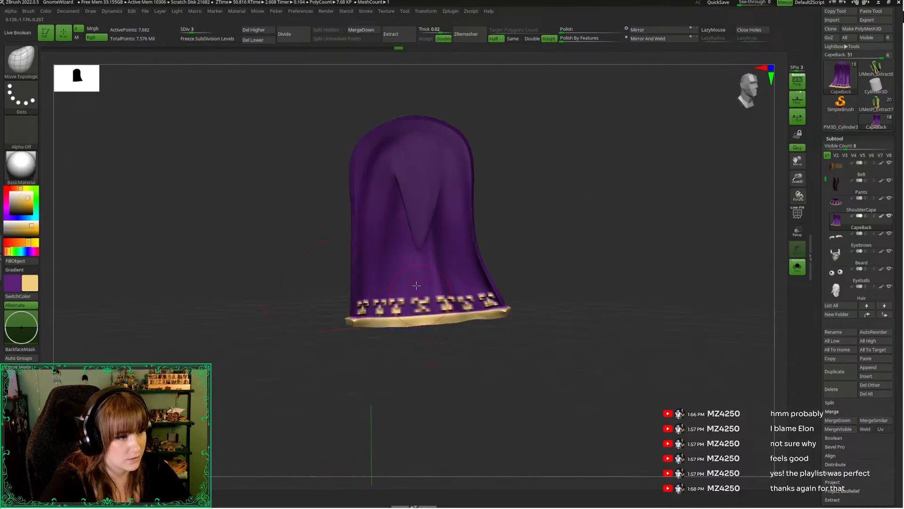
Sculpt long vertical folds on the CapeBack's inner side with the Standard brush and check them against the full figure
key(b)
key(t)
key(l)
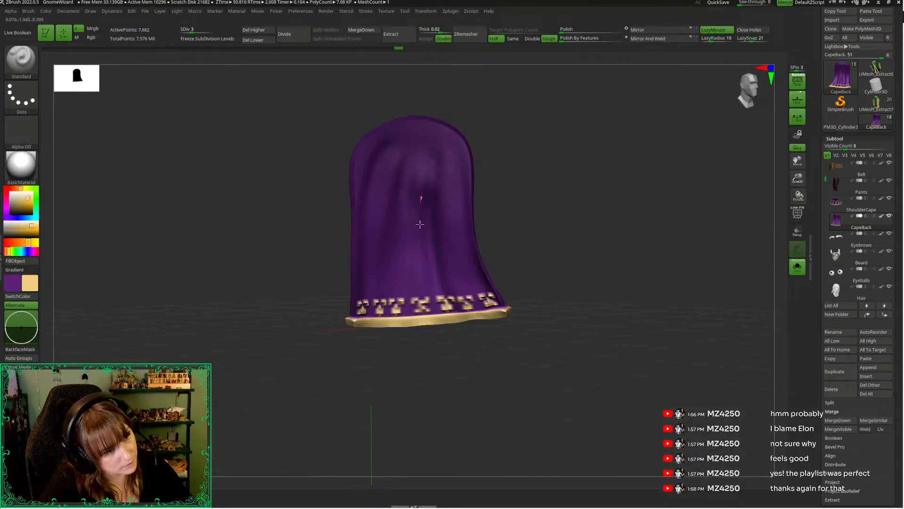
mouse_move(425, 158)
mouse_down()
mouse_move(434, 326)
mouse_move(433, 174)
mouse_move(463, 340)
mouse_up()
drag(440, 185, 490, 345)
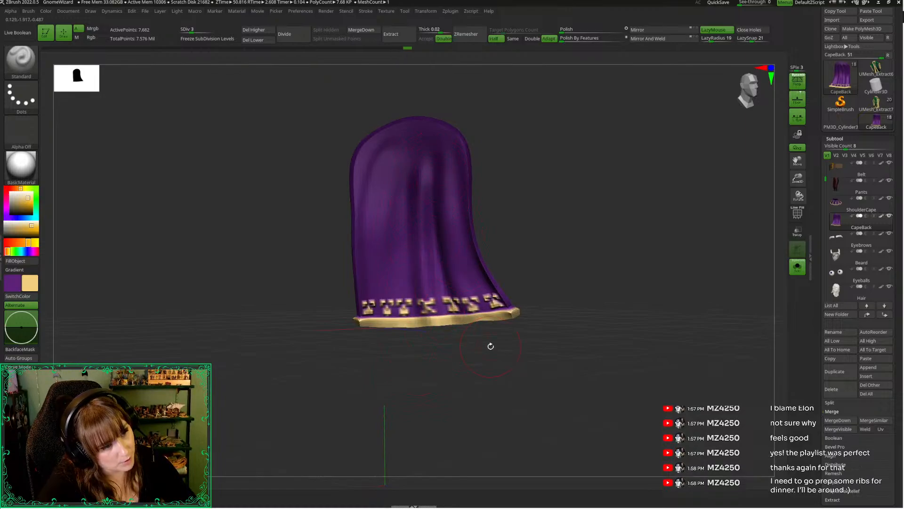
drag(436, 183, 493, 333)
drag(332, 306, 367, 341)
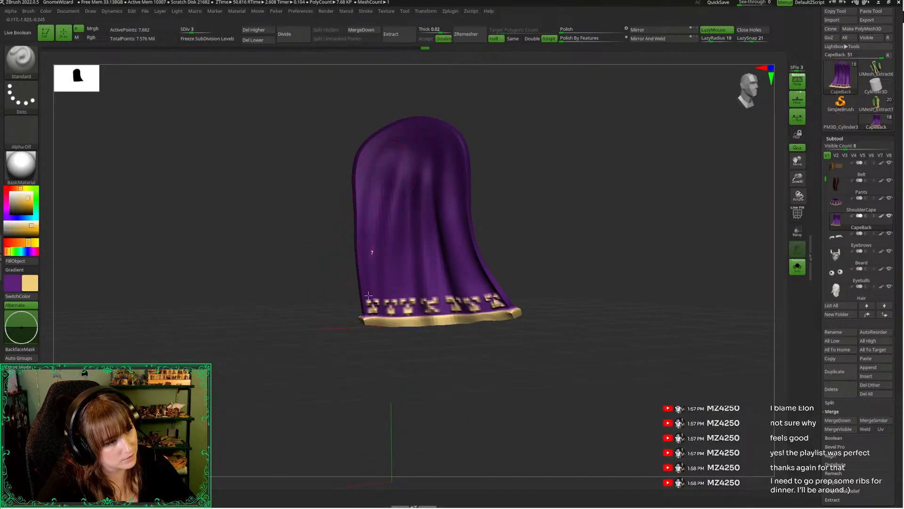
drag(368, 344, 423, 344)
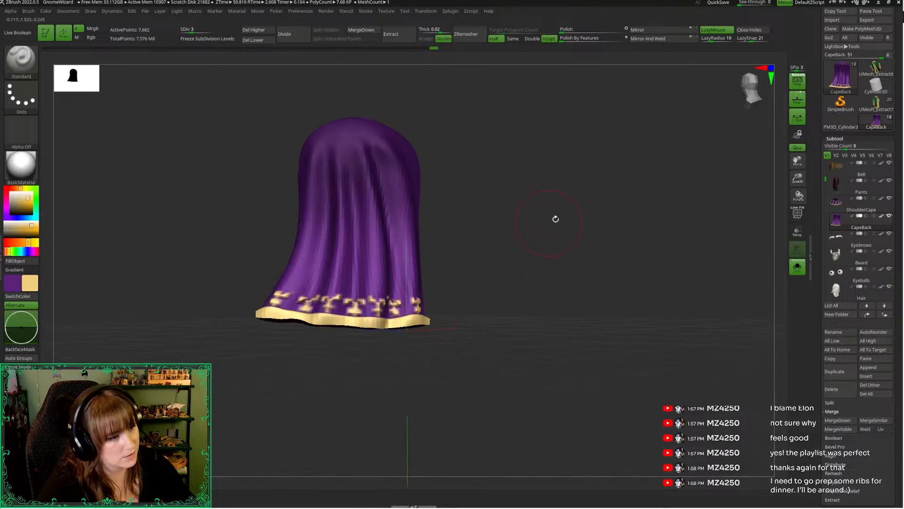
key(alt+s)
alt+drag(560, 226, 596, 278)
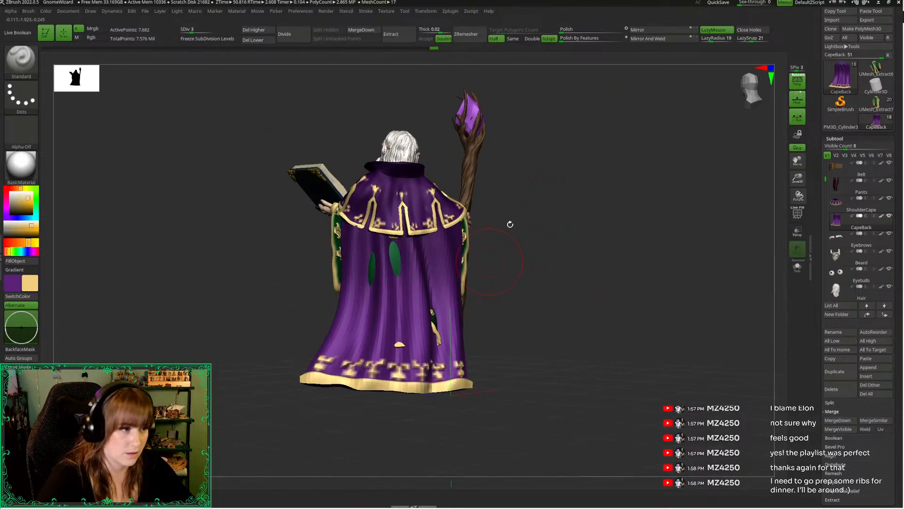
Prepare the CapeBack for broad reshaping at subdivision level 2 with an enlarged Move Topological brush
key(ctrl+d)
key(space)
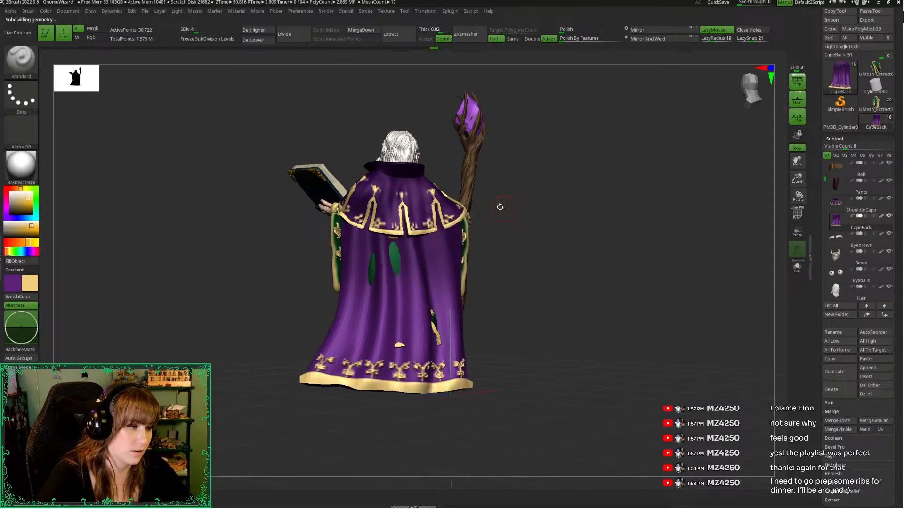
key(b)
key(m)
key(t)
key(space)
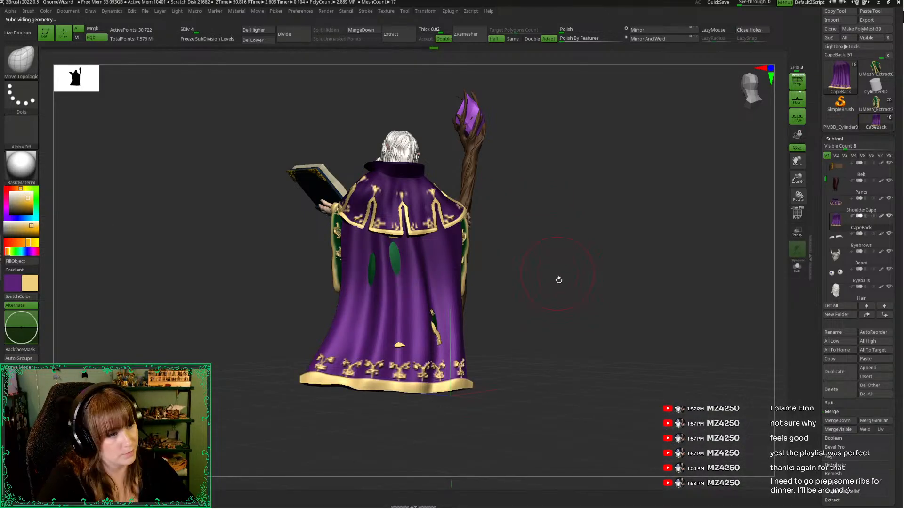
key(shift+d)
key(shift+d)
drag(535, 277, 560, 272)
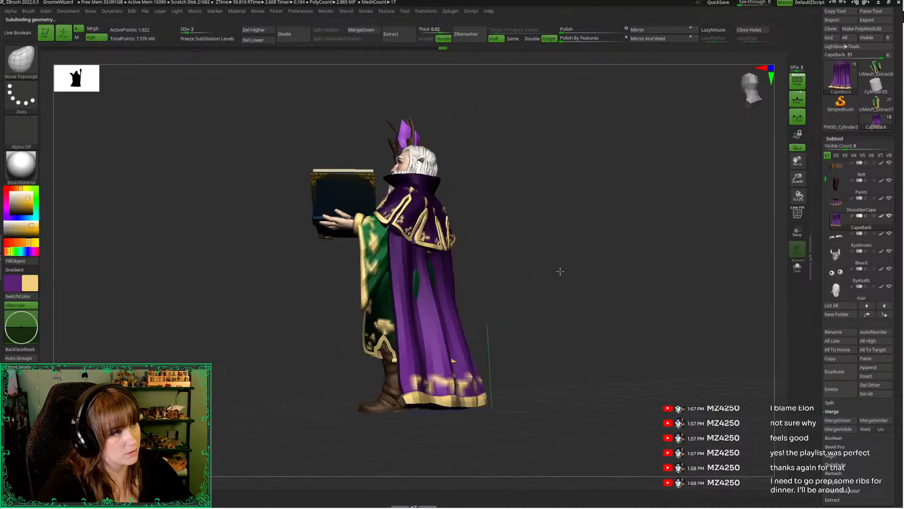
key(space)
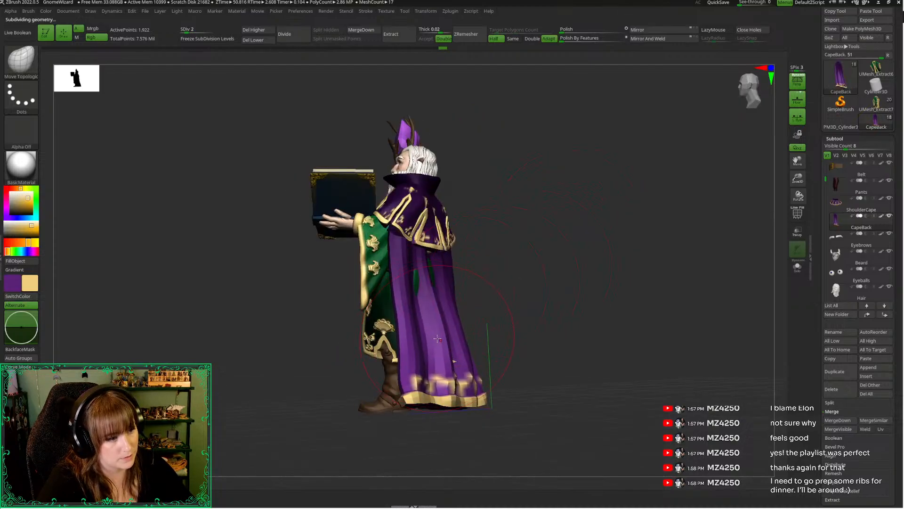
Reshape the CapeBack's lower edge and back from several angles so it covers the robe and boot poking through
drag(537, 293, 546, 261)
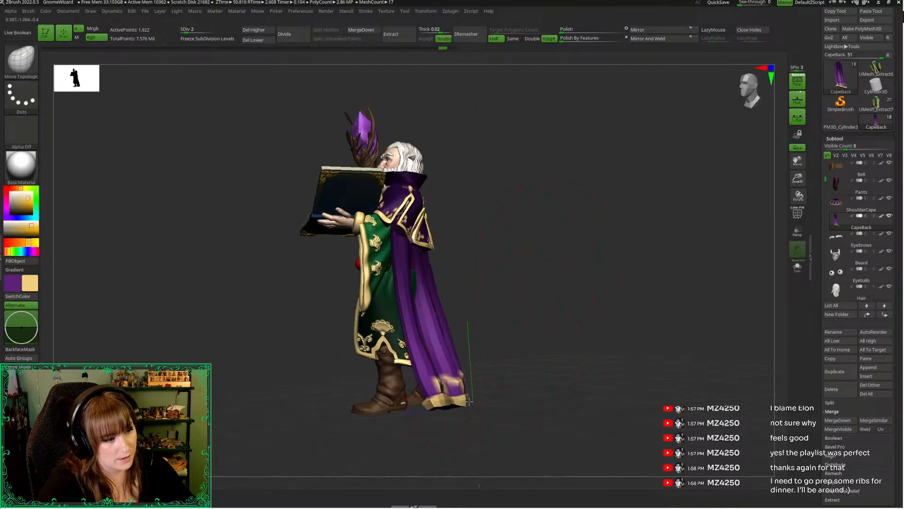
drag(515, 320, 384, 328)
drag(431, 380, 423, 385)
drag(352, 419, 747, 121)
drag(424, 418, 410, 418)
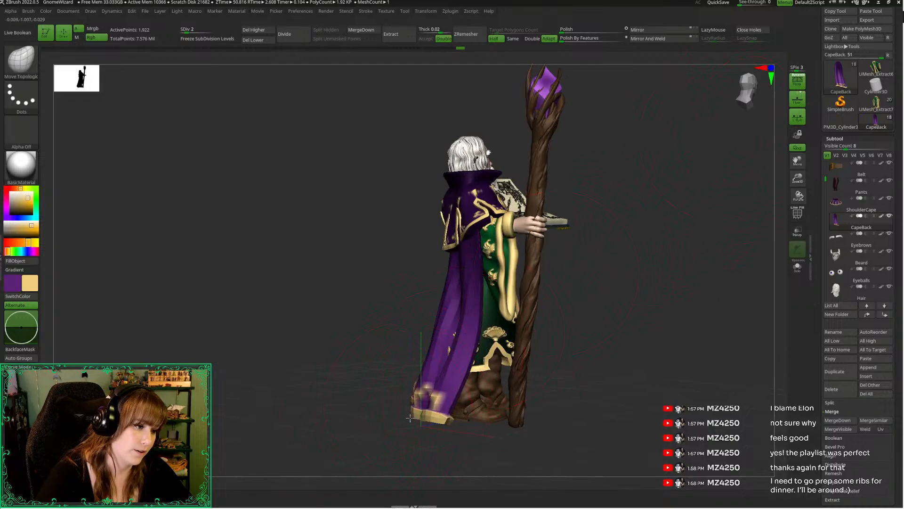
drag(447, 352, 432, 351)
drag(397, 320, 408, 313)
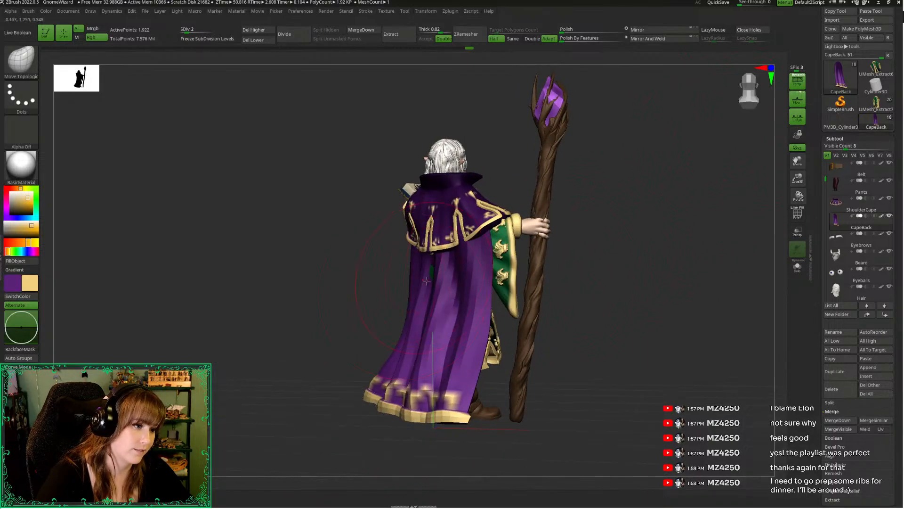
drag(426, 281, 422, 282)
drag(370, 274, 443, 270)
mouse_move(555, 269)
mouse_down()
mouse_move(531, 274)
mouse_move(542, 272)
mouse_up()
Raise the CapeBack to subdivision level 4 and isolate it for detailing with a small Standard brush
key(d)
key(d)
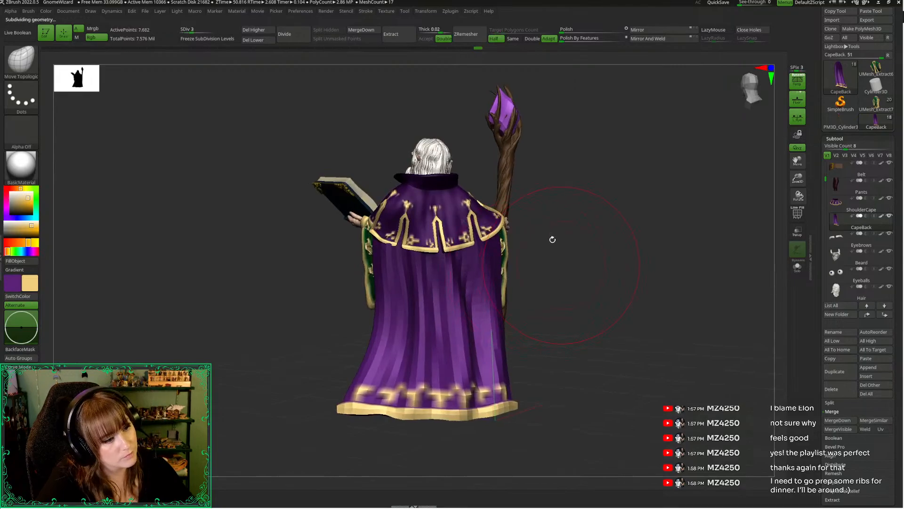
key(space)
drag(555, 234, 528, 234)
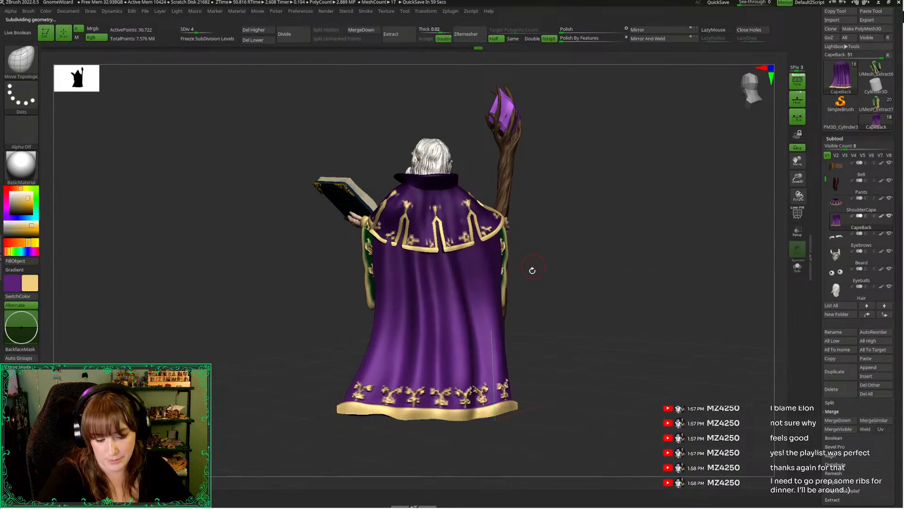
key(b)
key(s)
key(t)
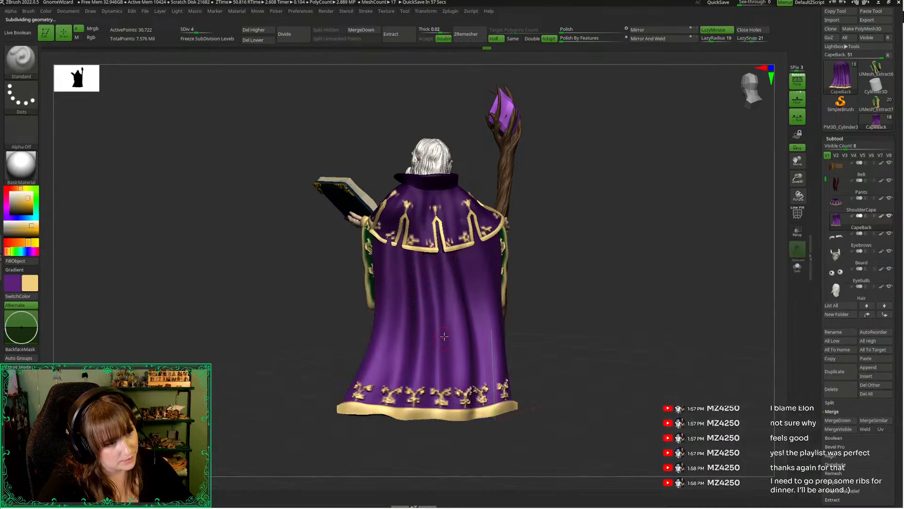
key(space)
key(alt+s)
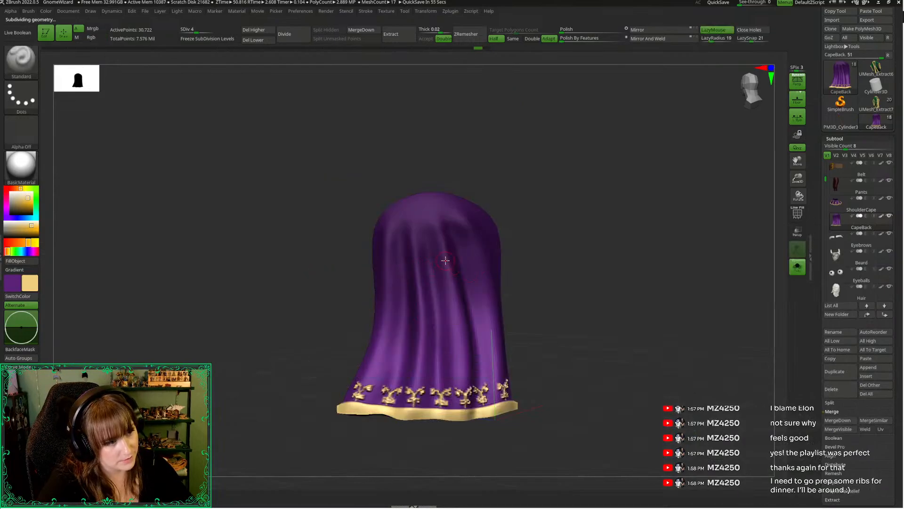
Sculpt long vertical folds down the middle of the CapeBack's outer surface and check them on the full figure
drag(435, 232, 447, 354)
drag(441, 243, 449, 368)
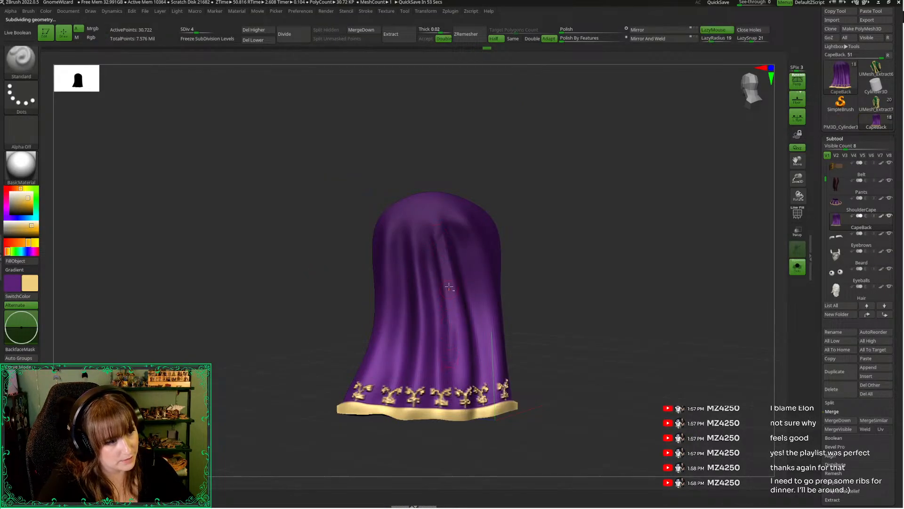
drag(439, 235, 462, 348)
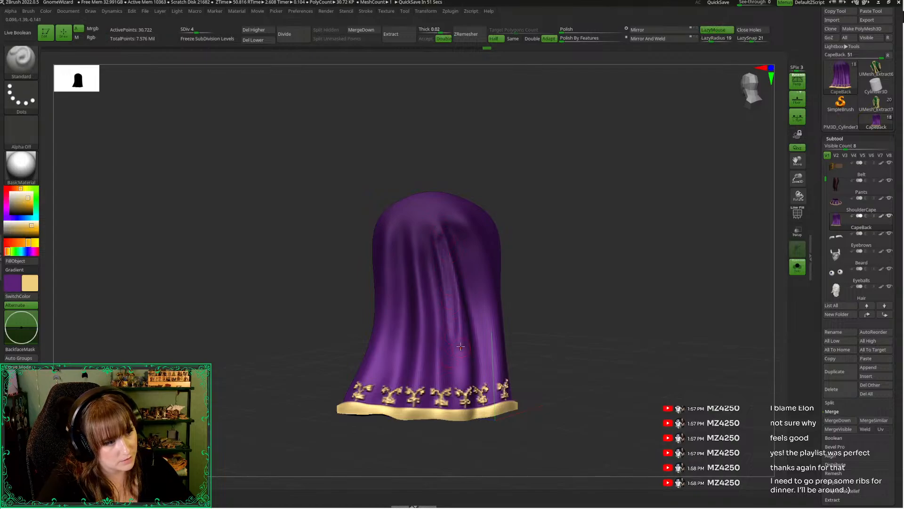
mouse_move(543, 271)
mouse_down()
mouse_move(562, 255)
mouse_move(516, 307)
mouse_move(580, 251)
mouse_up()
key(space)
key(alt+s)
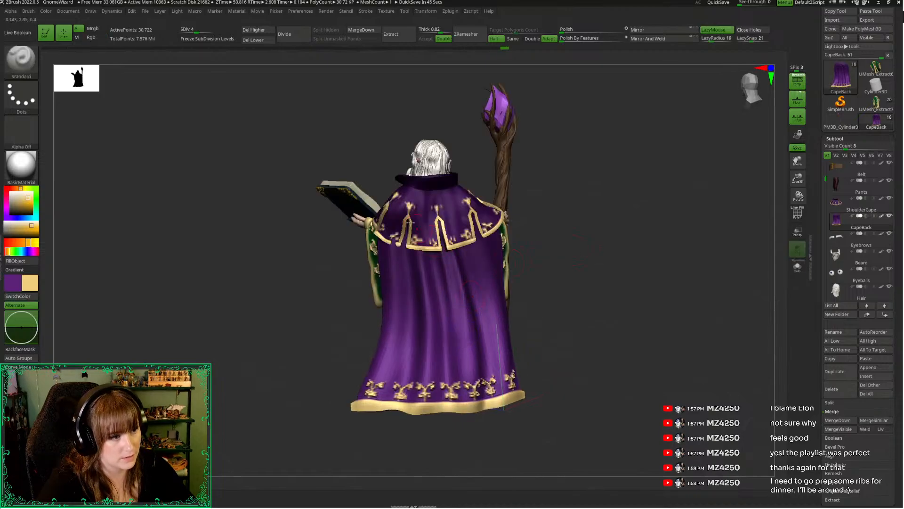
Sculpt another vertical fold beside the central ones on the isolated CapeBack, redoing unsatisfactory strokes, and smooth it
key(space)
key(alt+s)
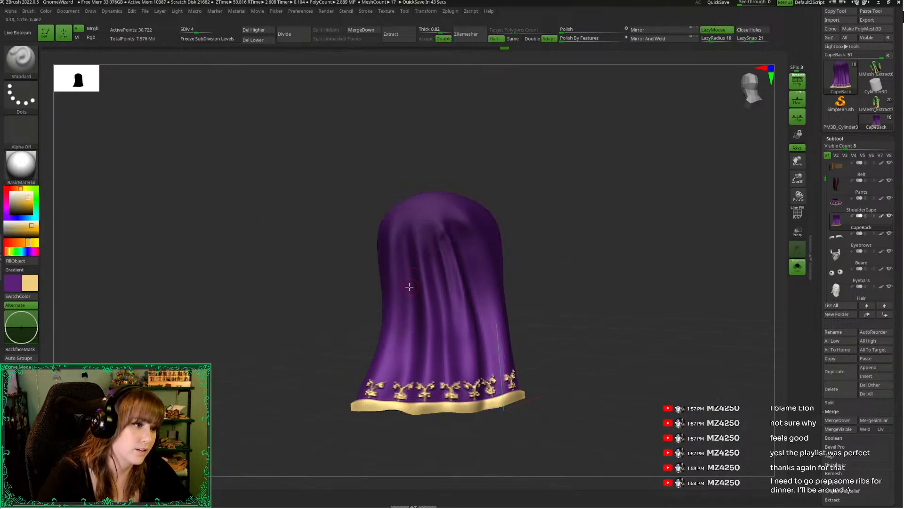
drag(416, 230, 425, 343)
drag(360, 281, 374, 274)
key(ctrl+z)
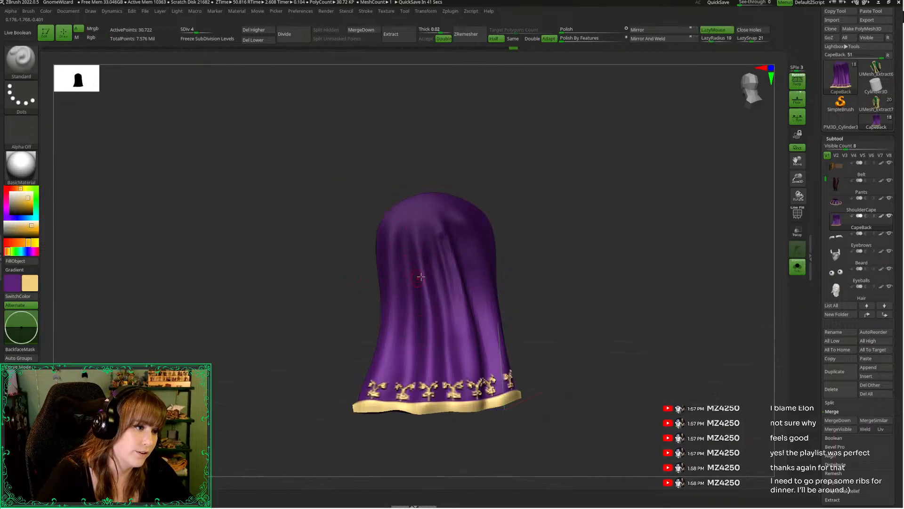
drag(416, 233, 428, 356)
key(ctrl+z)
drag(415, 242, 428, 356)
key(ctrl+z)
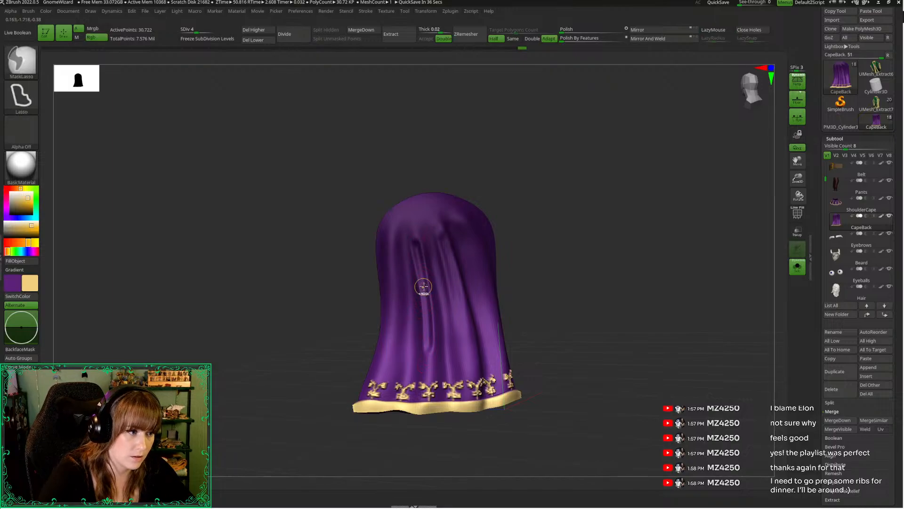
key(space)
key(shift)
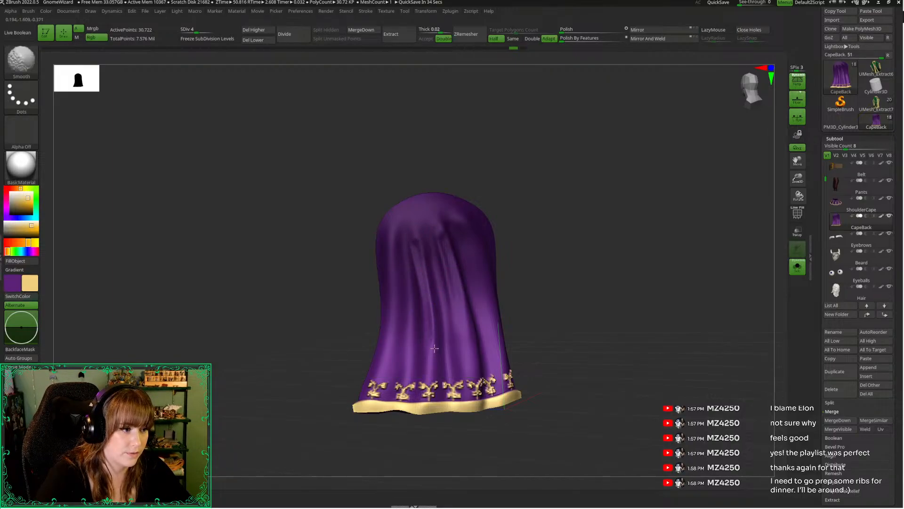
shift+drag(434, 348, 434, 352)
Deepen the vertical folds between the CapeBack's centre and its book-hand side, working from several angles
mouse_move(365, 298)
mouse_down()
mouse_move(343, 283)
mouse_move(382, 259)
mouse_move(398, 264)
mouse_move(423, 329)
mouse_up()
drag(525, 285, 503, 286)
shift+drag(412, 264, 419, 310)
drag(346, 282, 374, 283)
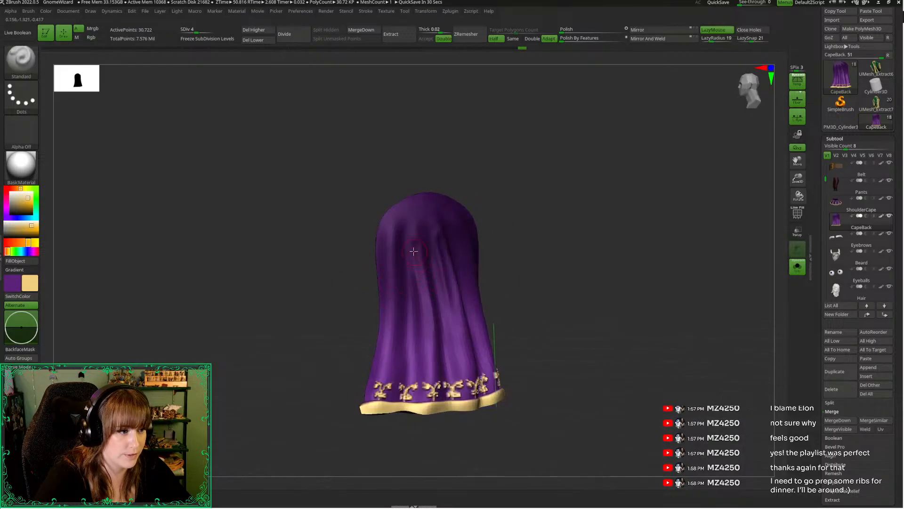
drag(412, 236, 431, 364)
drag(523, 289, 495, 288)
mouse_move(420, 246)
mouse_down()
mouse_move(436, 370)
mouse_move(430, 312)
mouse_move(422, 327)
mouse_up()
click(335, 243)
drag(303, 272, 376, 272)
mouse_move(261, 358)
mouse_down()
mouse_move(334, 346)
mouse_move(311, 333)
mouse_move(347, 302)
mouse_up()
click(343, 315)
Sculpt a long vertical fold further towards the CapeBack's book-hand side and soften it with the Smooth brush
key(space)
drag(404, 225, 396, 312)
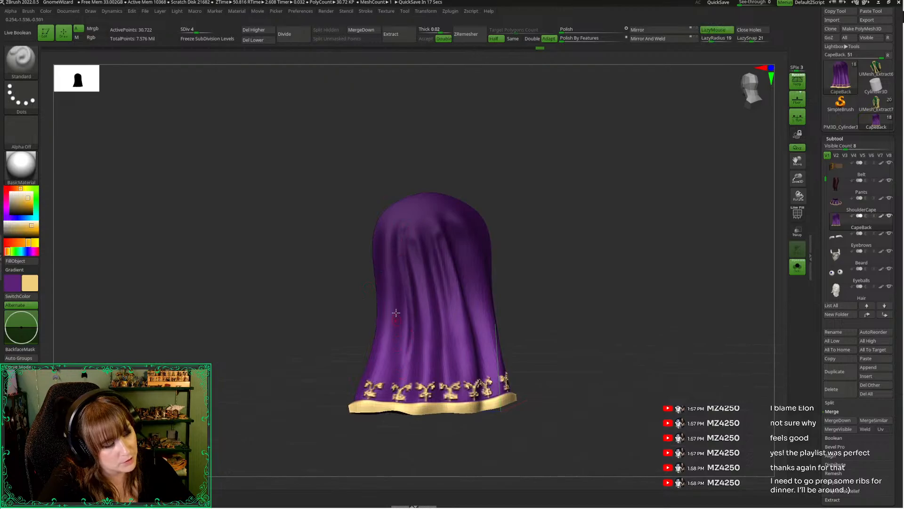
key(ctrl+z)
drag(401, 228, 402, 371)
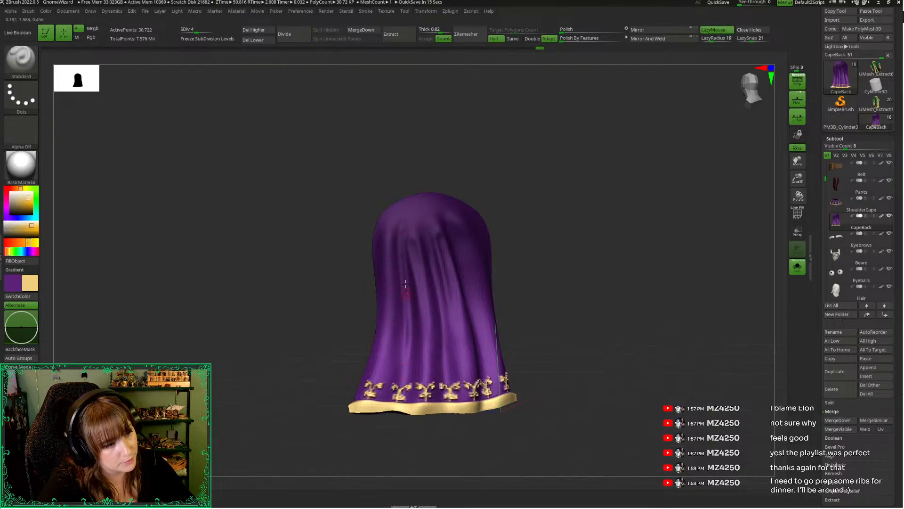
mouse_move(364, 282)
mouse_down()
mouse_move(339, 317)
mouse_move(415, 339)
mouse_up()
key(space)
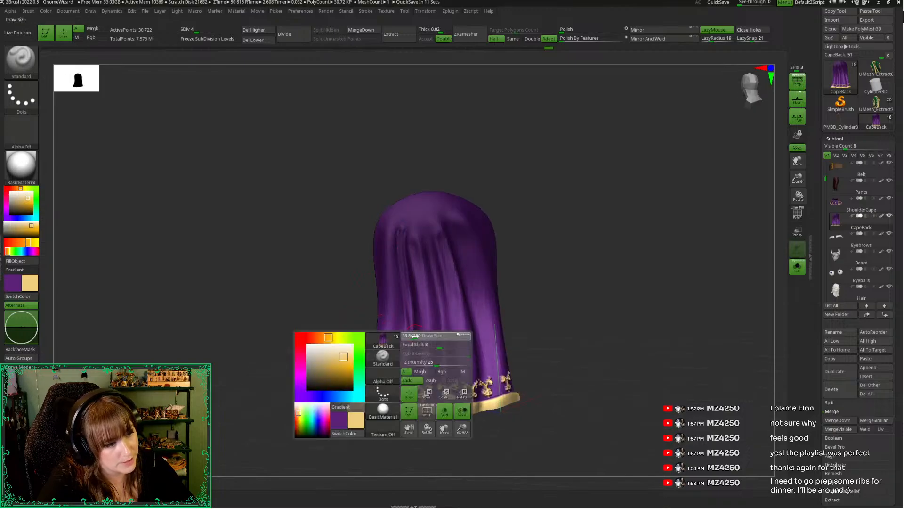
key(shift)
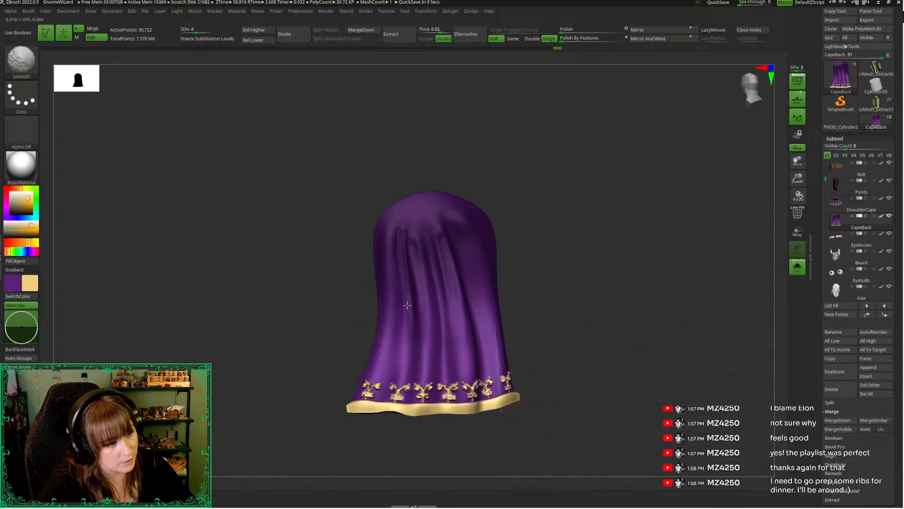
shift+drag(407, 305, 405, 305)
drag(351, 230, 356, 241)
Examine the CapeBack's new folds against the full figure from several rear angles, alternating with the isolated cape
key(alt+s)
drag(278, 310, 278, 302)
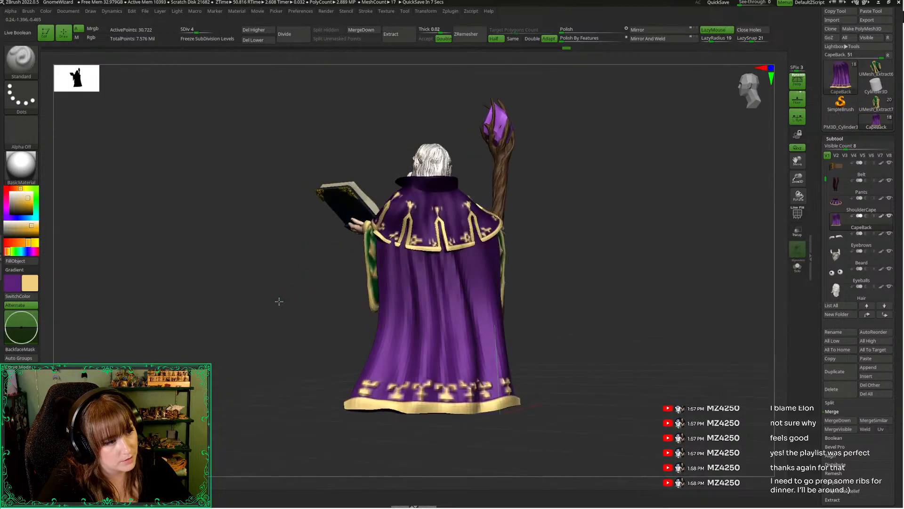
key(space)
key(alt+s)
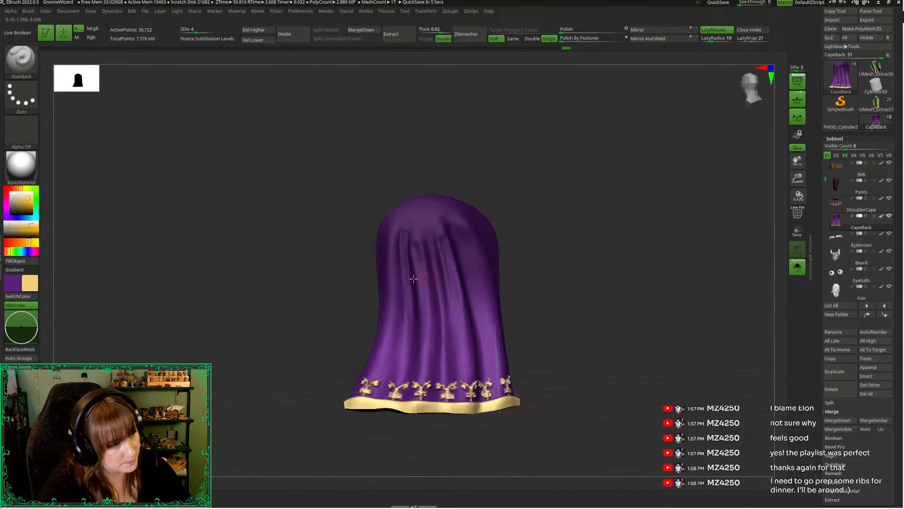
drag(373, 273, 379, 269)
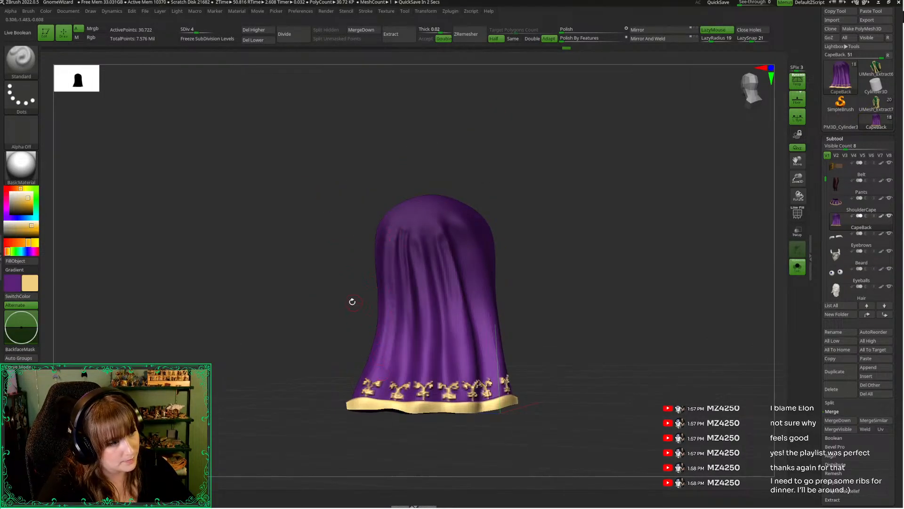
drag(351, 301, 355, 301)
key(space)
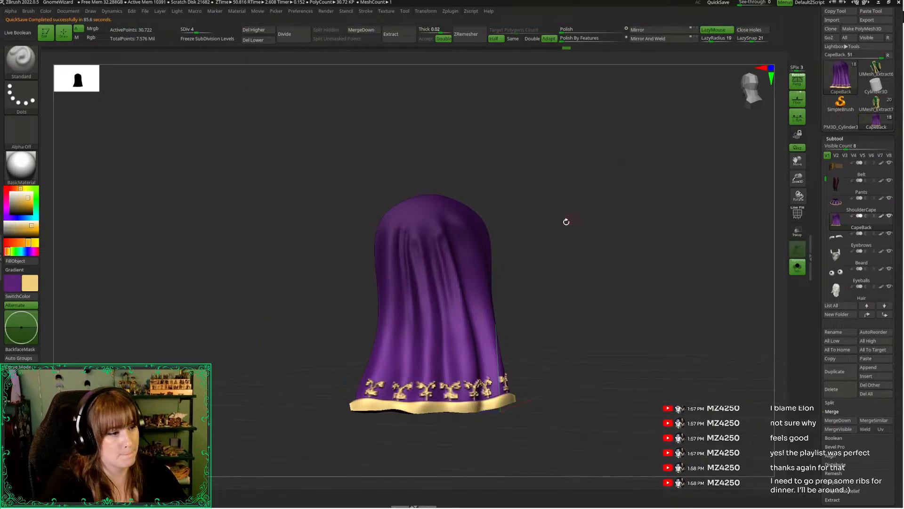
drag(566, 222, 566, 226)
drag(294, 263, 308, 267)
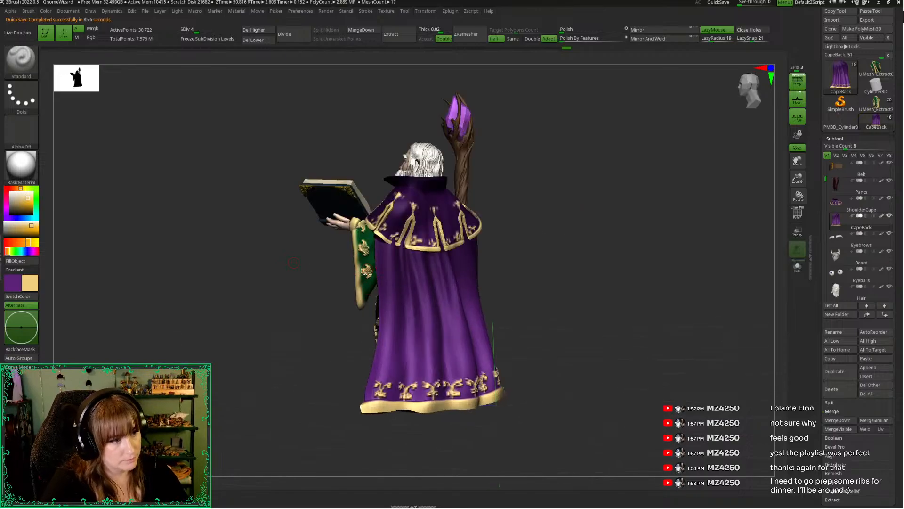
drag(326, 350, 311, 349)
drag(329, 298, 338, 295)
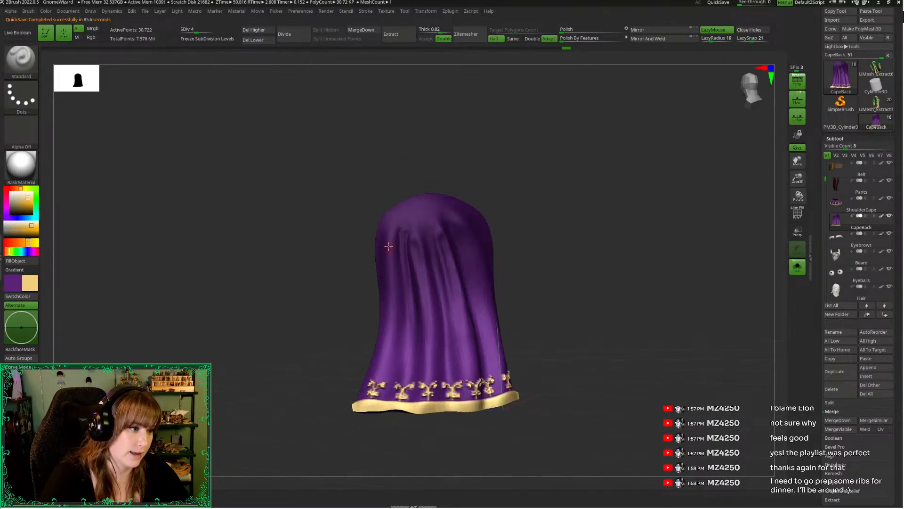
Sculpt long vertical folds down the book-hand side of the isolated CapeBack with the Standard brush
drag(390, 228, 381, 353)
drag(367, 272, 376, 273)
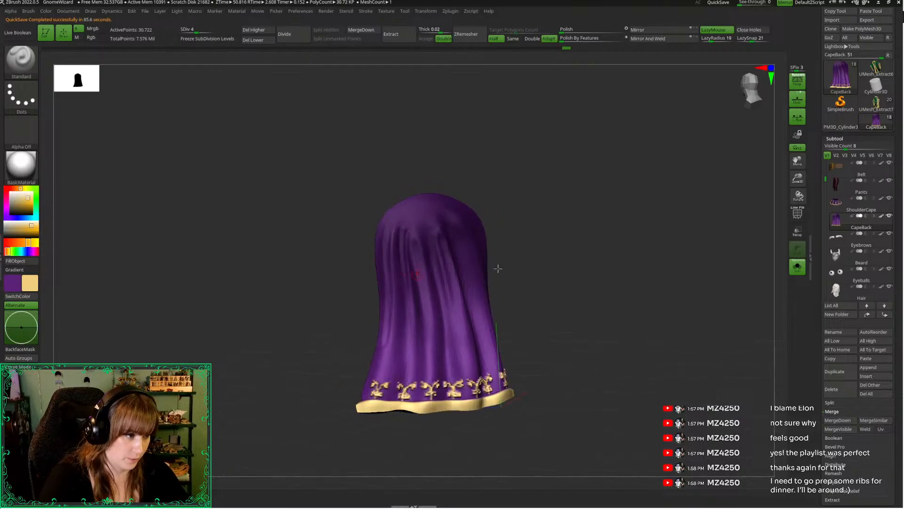
drag(793, 178, 790, 202)
alt+drag(291, 299, 294, 275)
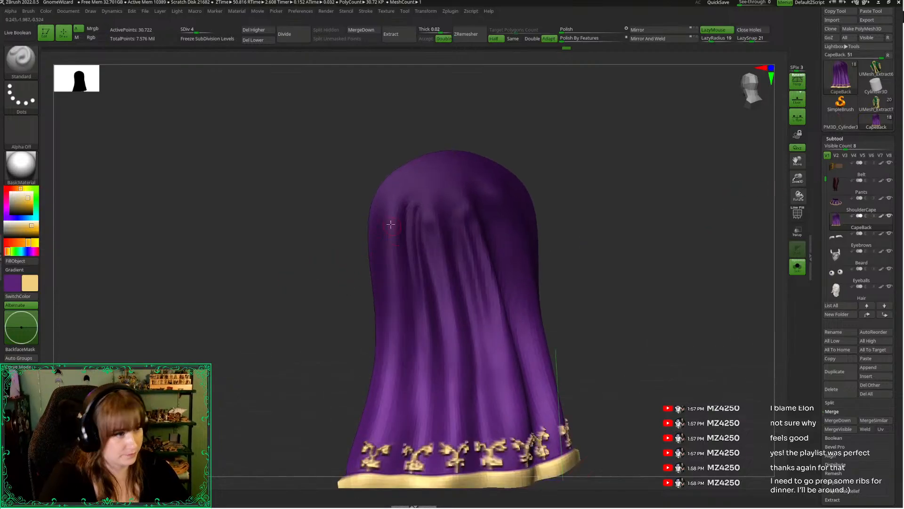
drag(394, 200, 402, 392)
key(ctrl+z)
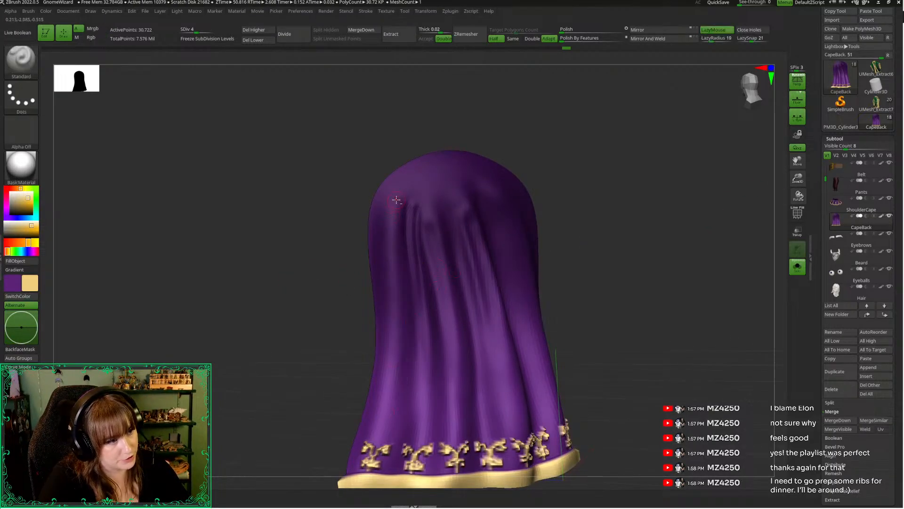
drag(395, 196, 380, 369)
drag(400, 203, 396, 387)
mouse_move(333, 340)
mouse_down()
mouse_move(334, 320)
mouse_move(321, 315)
mouse_up()
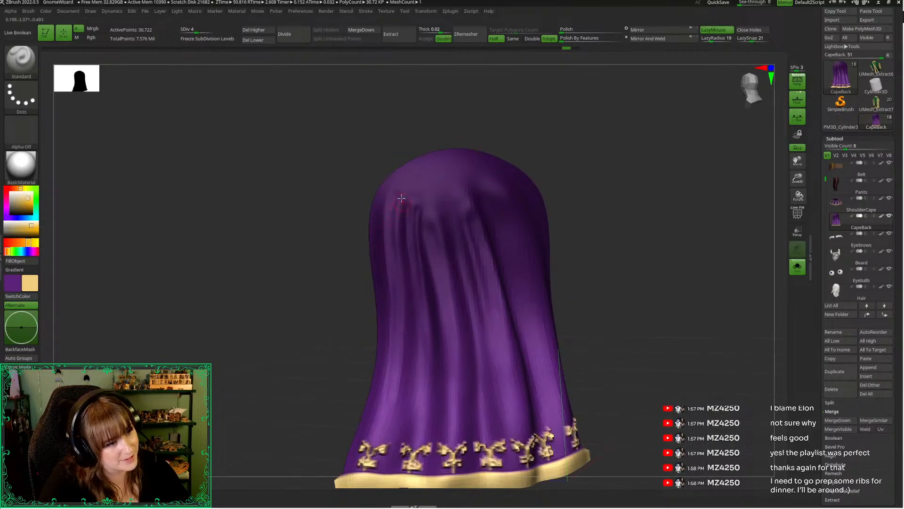
Sculpt long vertical folds near the CapeBack's outer book-hand edge and soften their lower ends with the Smooth brush
drag(401, 198, 400, 384)
drag(323, 279, 347, 265)
mouse_move(389, 197)
mouse_down()
mouse_move(381, 400)
mouse_move(379, 236)
mouse_up()
drag(389, 196, 377, 412)
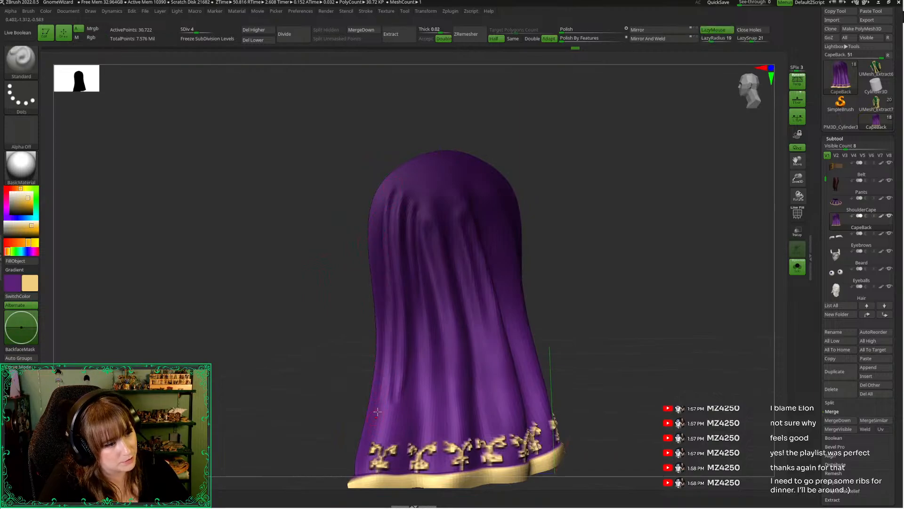
key(space)
key(shift)
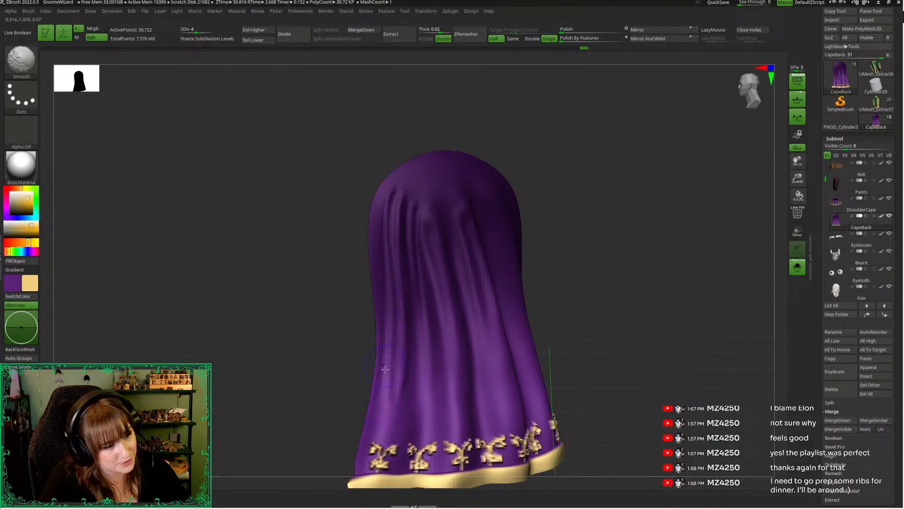
click(293, 241)
mouse_move(261, 336)
mouse_down()
mouse_move(289, 360)
mouse_move(235, 366)
mouse_move(245, 368)
mouse_up()
Sculpt a long vertical fold down the CapeBack's staff-hand side, smooth it, and compare it with the full figure
key(space)
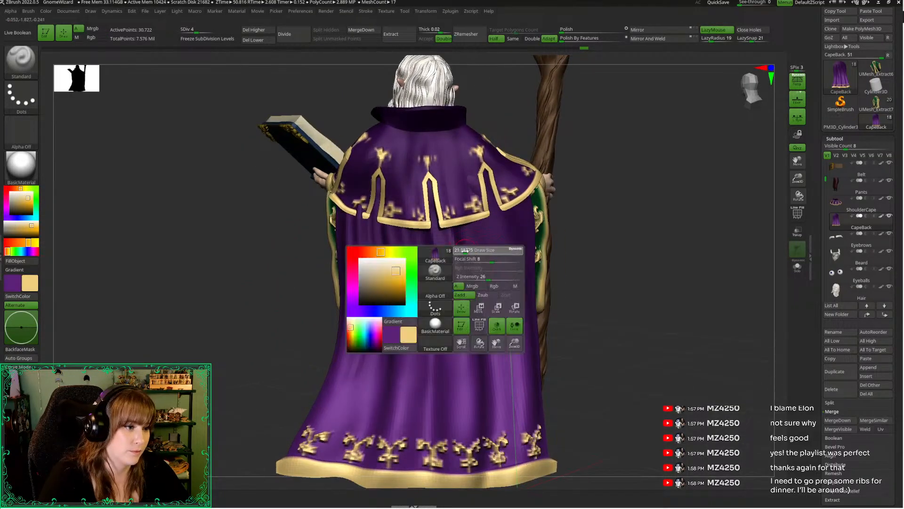
click(580, 344)
drag(433, 219, 465, 374)
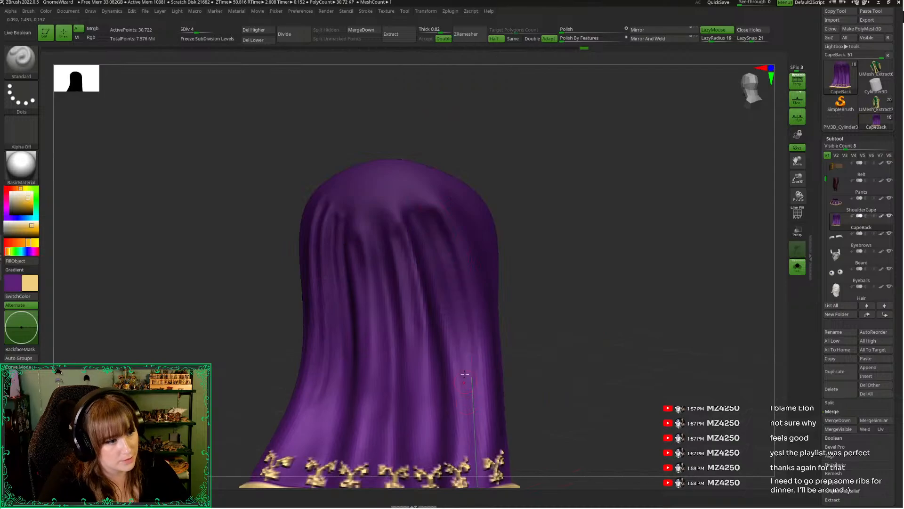
key(shift)
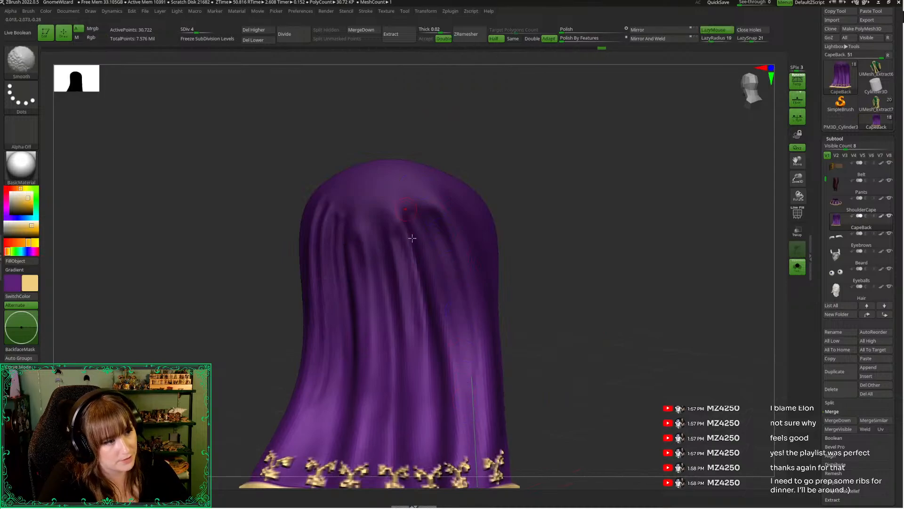
drag(549, 247, 545, 246)
click(566, 282)
drag(569, 289, 551, 283)
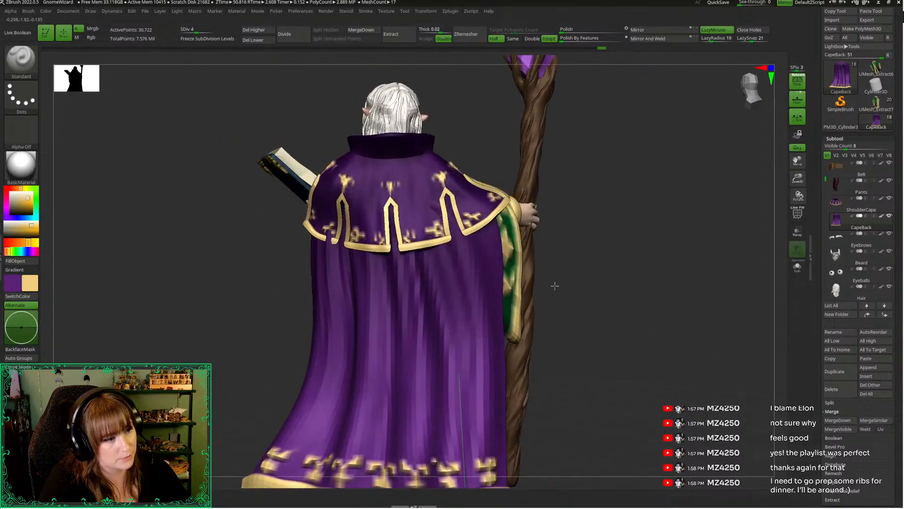
key(space)
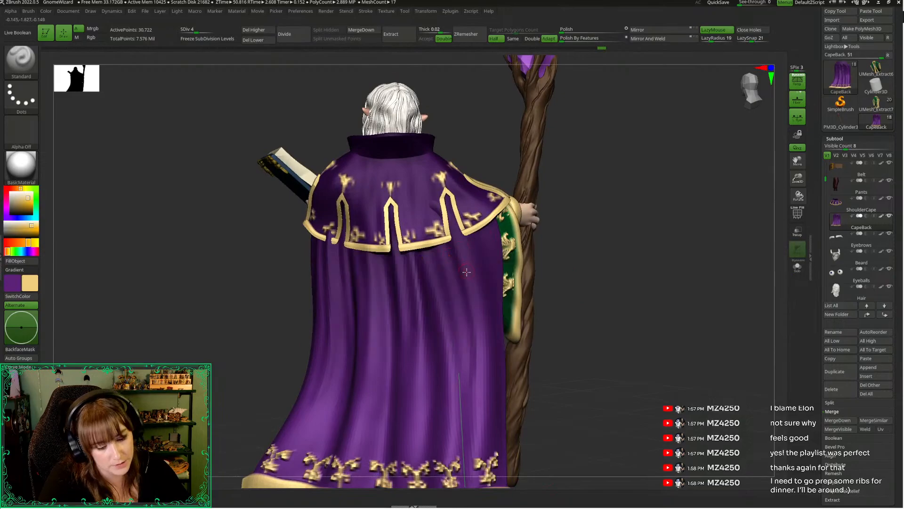
Raise the CapeBack to subdivision level 5 and sculpt narrow curved folds down its staff-hand side
key(d)
key(alt+s)
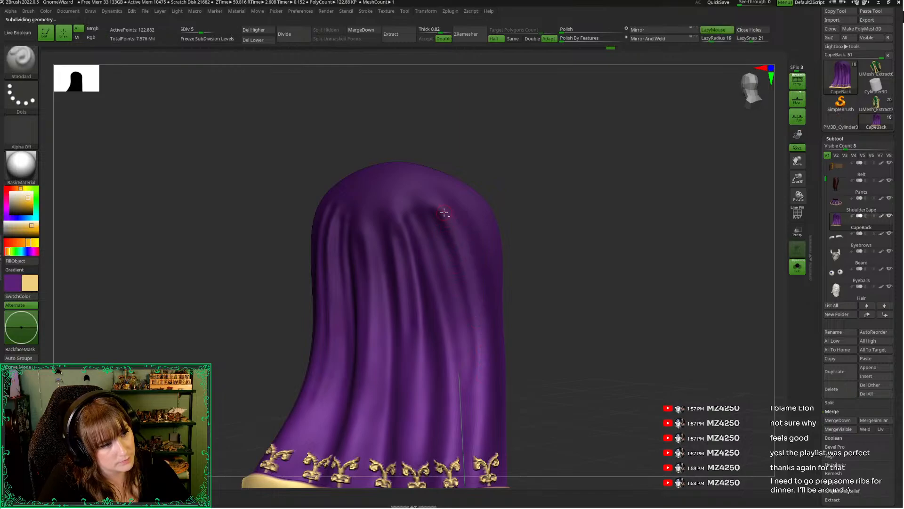
drag(448, 212, 492, 384)
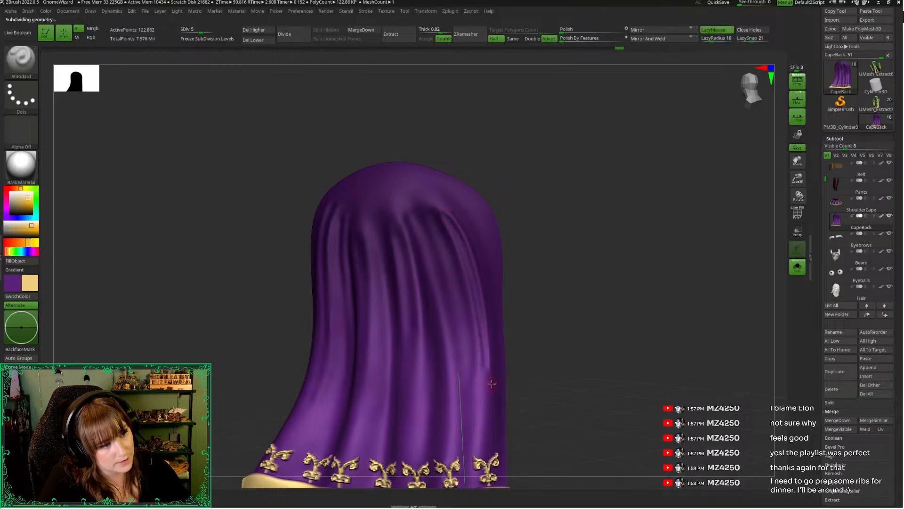
drag(441, 219, 488, 377)
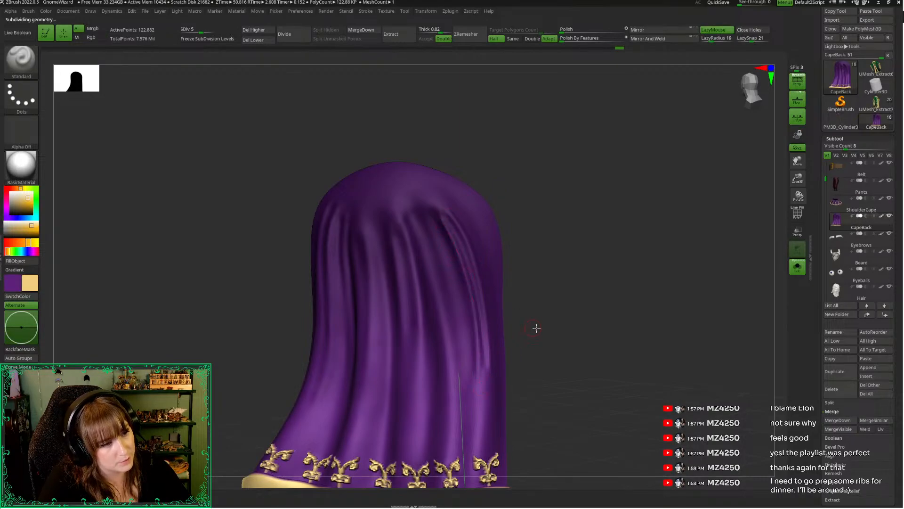
drag(536, 329, 516, 323)
drag(432, 227, 470, 339)
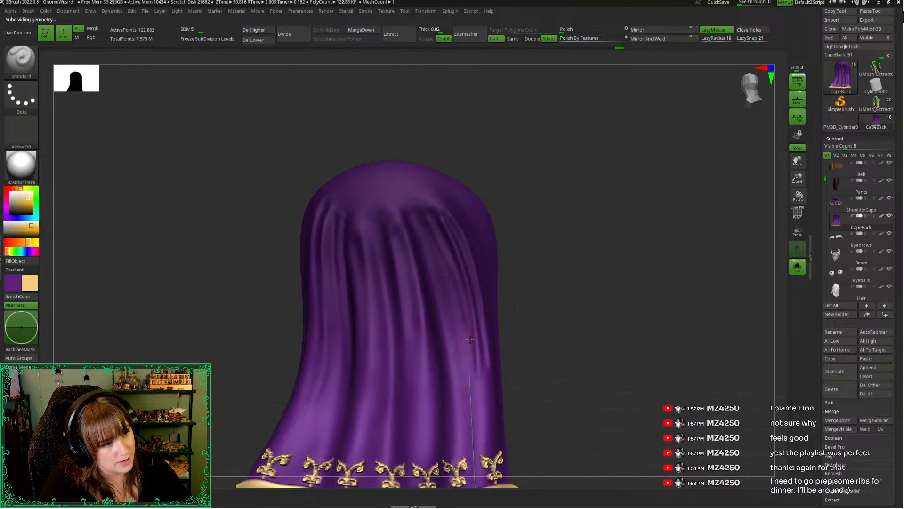
Adjust the brush size and deepen the grooves between the narrow staff-hand folds, working slightly towards the CapeBack's centre
key(space)
drag(443, 257, 436, 257)
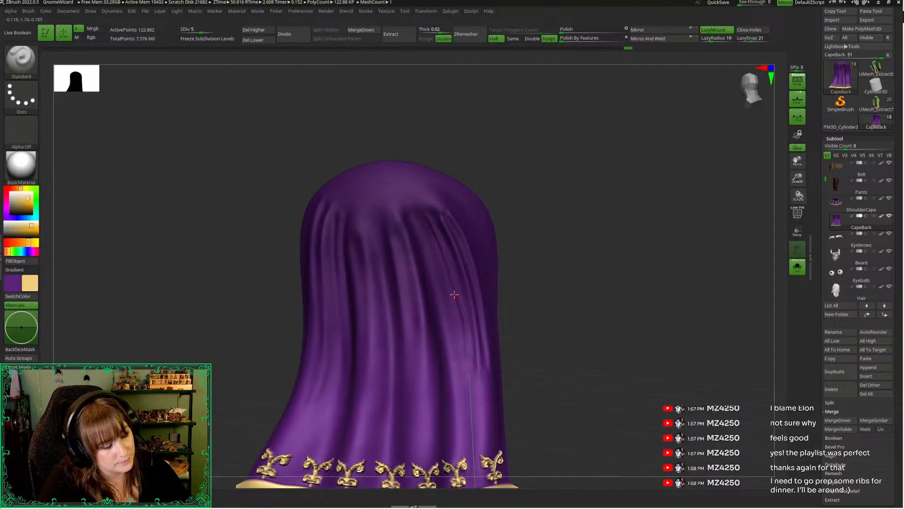
drag(428, 218, 465, 382)
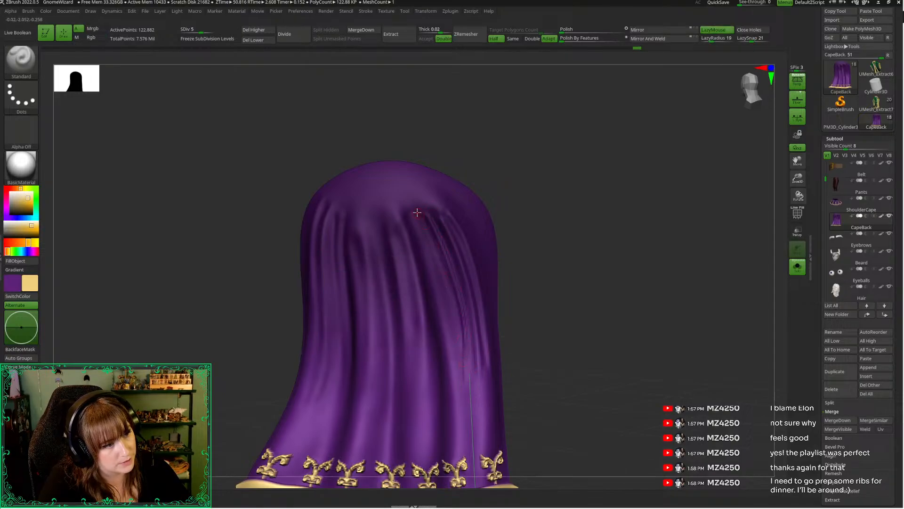
drag(514, 312, 534, 298)
key(space)
shift+drag(469, 380, 454, 264)
Lower the CapeBack to subdivision level 4 and adjust its staff-hand side below the shoulder cape with the Move Topological brush
key(alt+s)
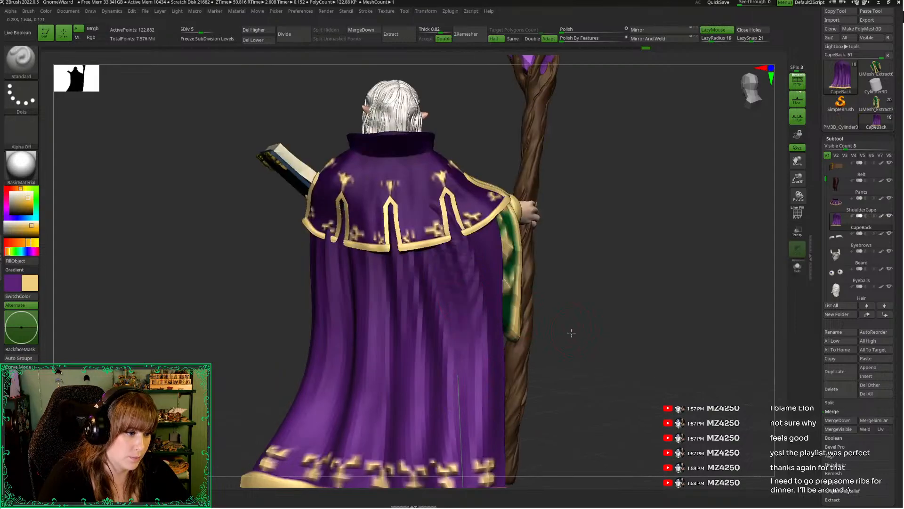
drag(571, 333, 542, 328)
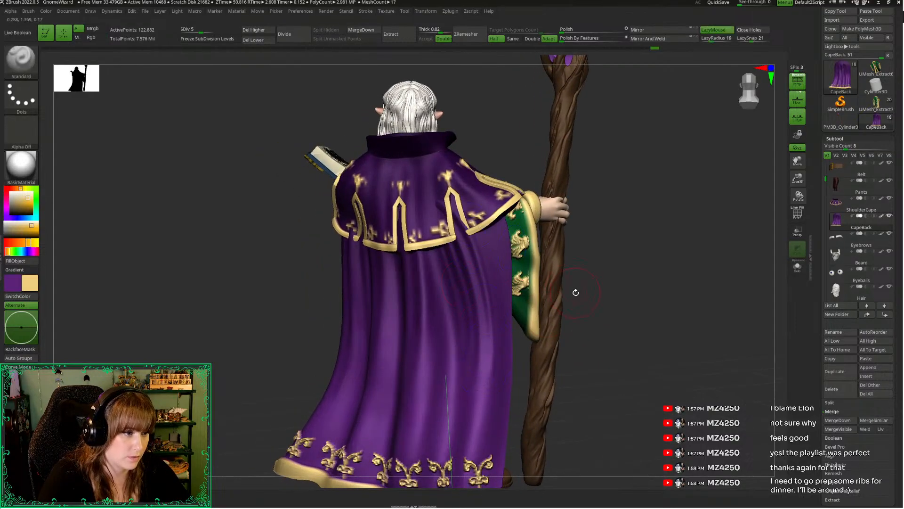
drag(575, 291, 577, 230)
key(space)
key(b)
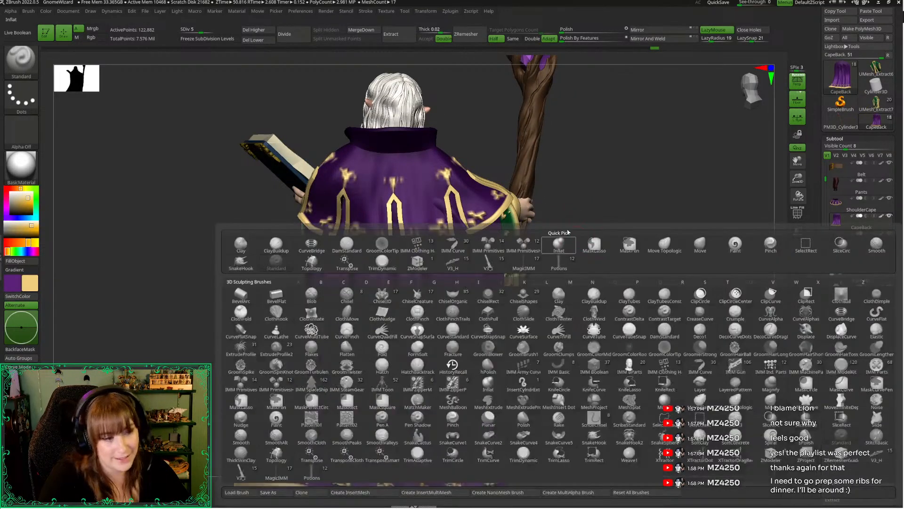
key(m)
key(t)
key(space)
key(shift+d)
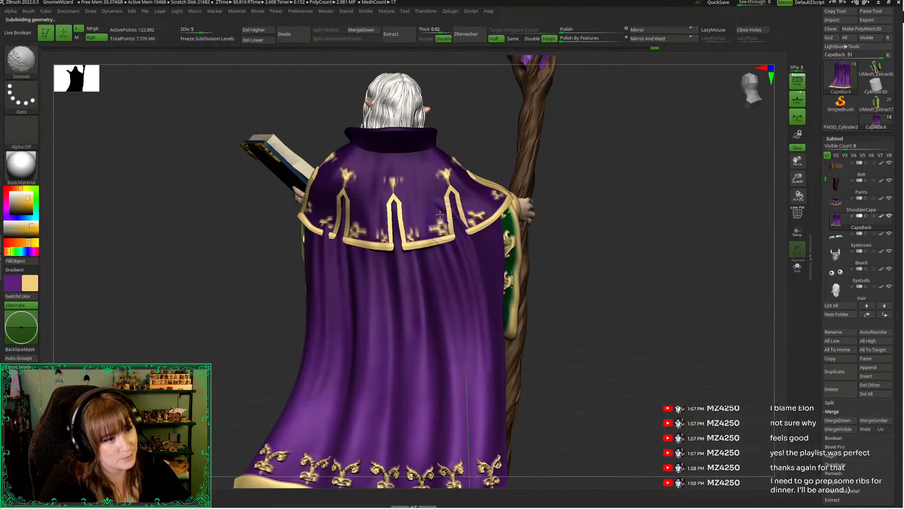
key(space)
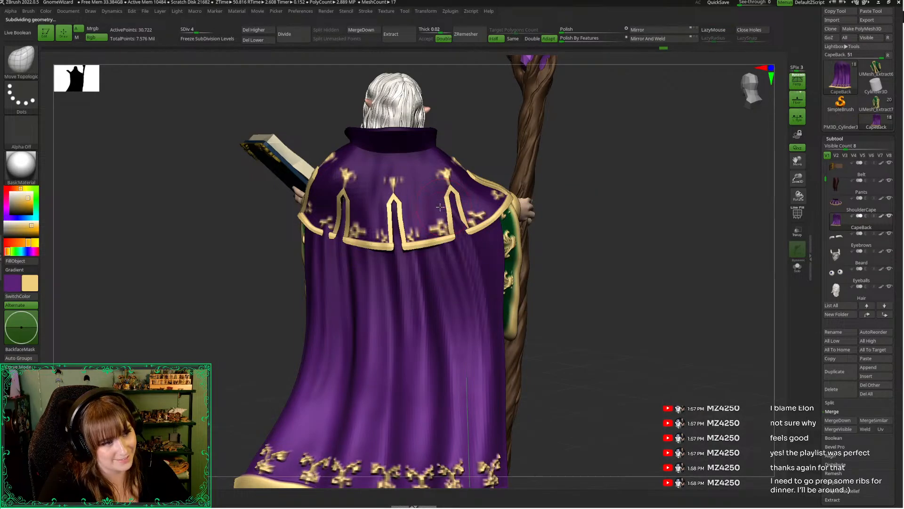
key(space)
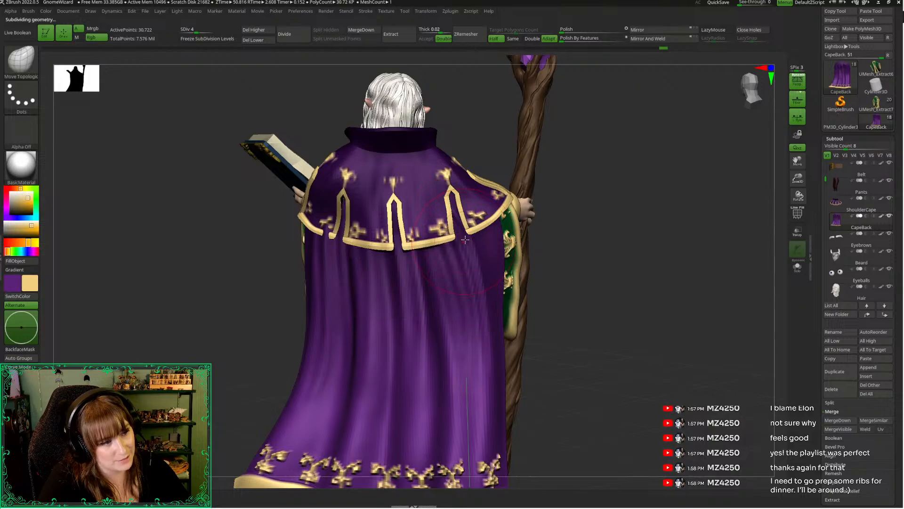
key(space)
drag(541, 264, 556, 288)
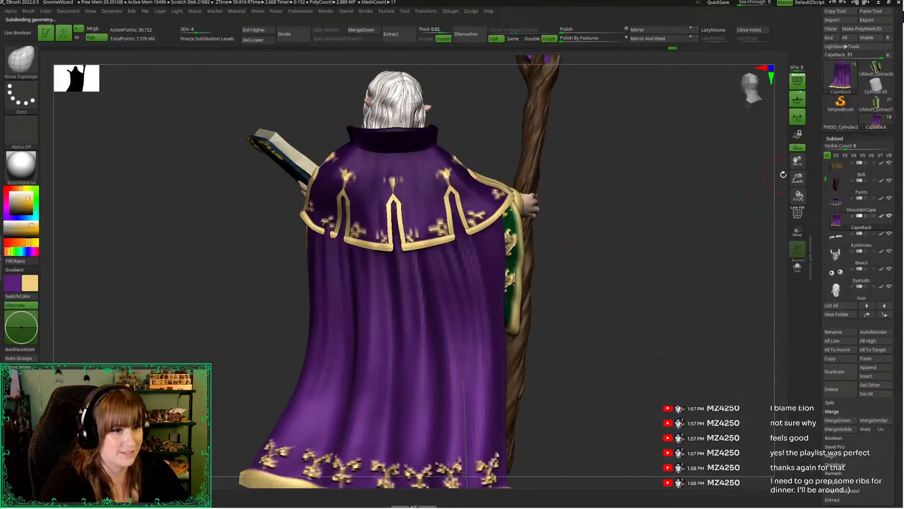
Isolate the CapeBack and sculpt long vertical folds near its outer staff-hand edge with the Standard brush at subdivision level 4
drag(798, 179, 672, 109)
alt+drag(602, 246, 569, 298)
drag(796, 180, 595, 269)
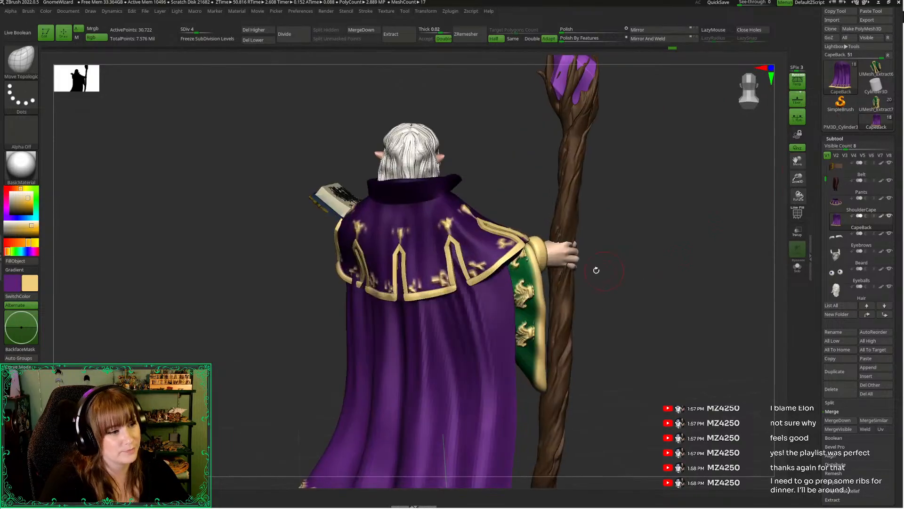
key(space)
key(shift+s)
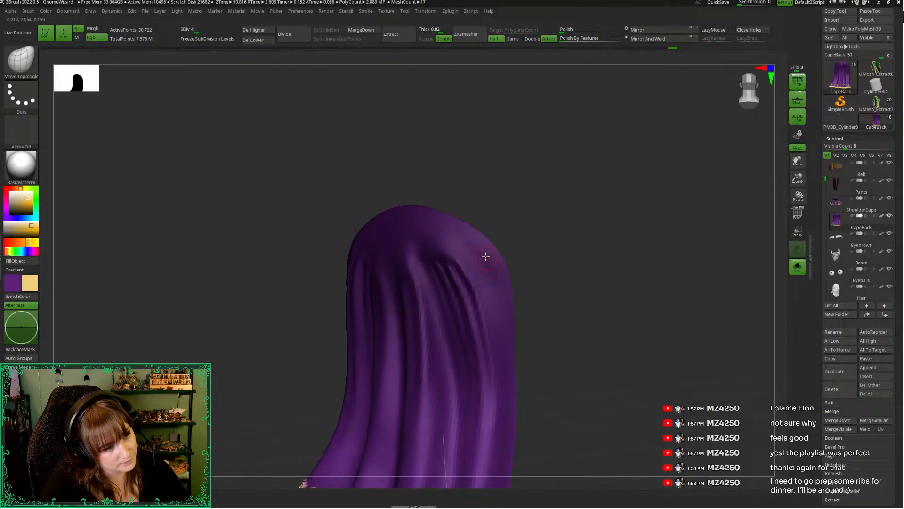
key(b)
key(s)
key(t)
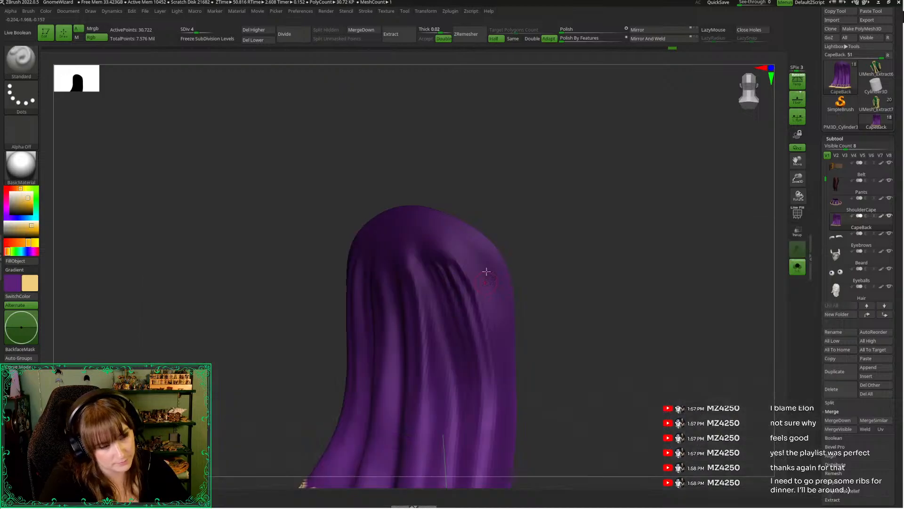
drag(569, 368, 545, 319)
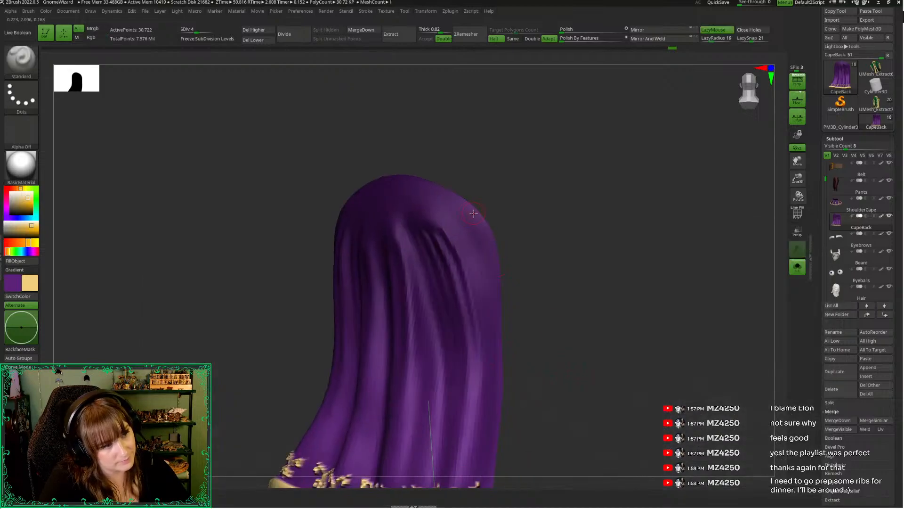
drag(563, 353, 519, 191)
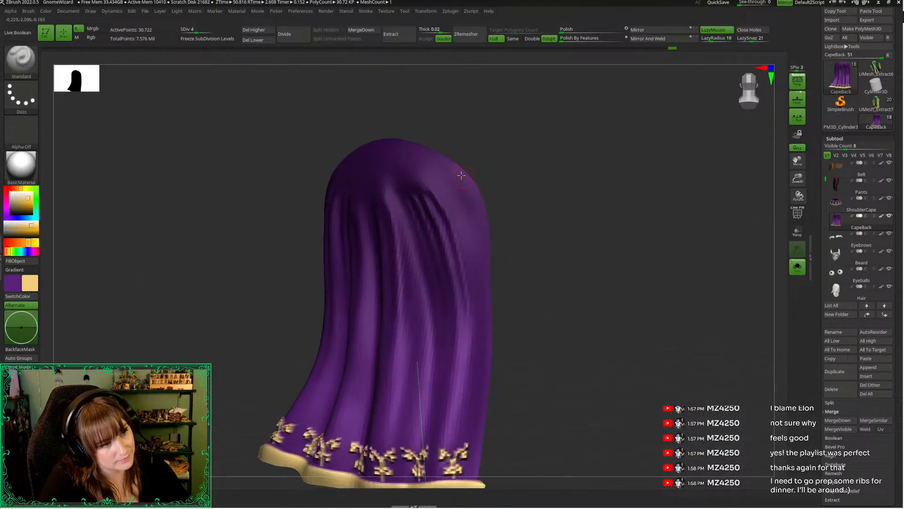
drag(461, 175, 482, 356)
key(ctrl+z)
mouse_move(459, 175)
mouse_down()
mouse_move(484, 251)
mouse_move(477, 433)
mouse_up()
drag(453, 189, 467, 414)
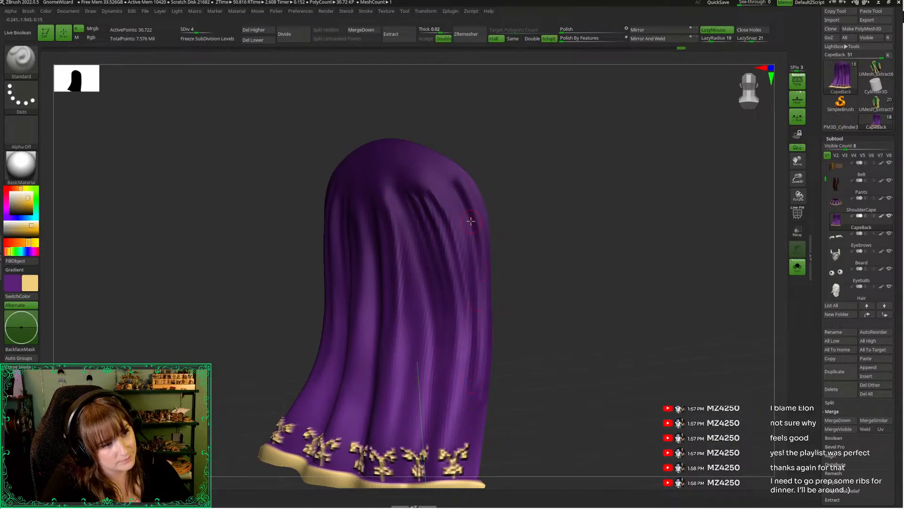
Raise the CapeBack to subdivision level 5, reduce the brush size, and refine the thin fold near its staff-hand edge
key(space)
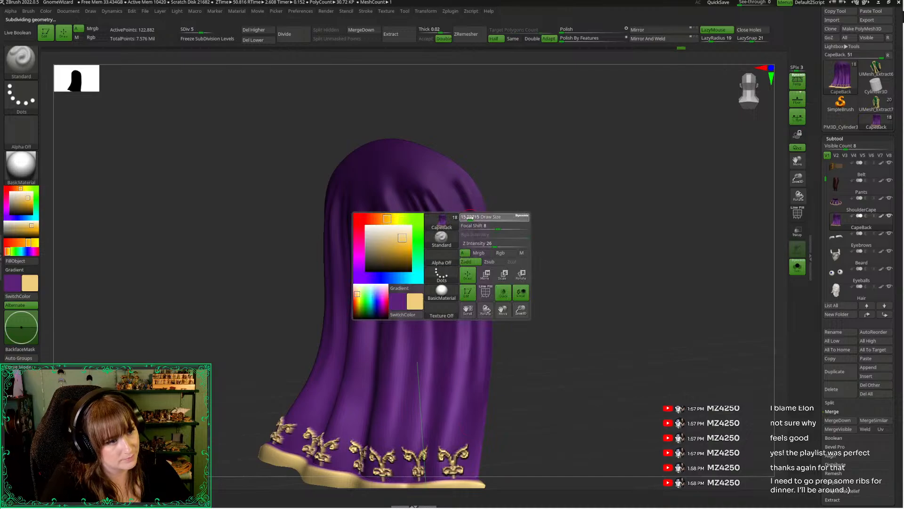
key(ctrl+d)
key(space)
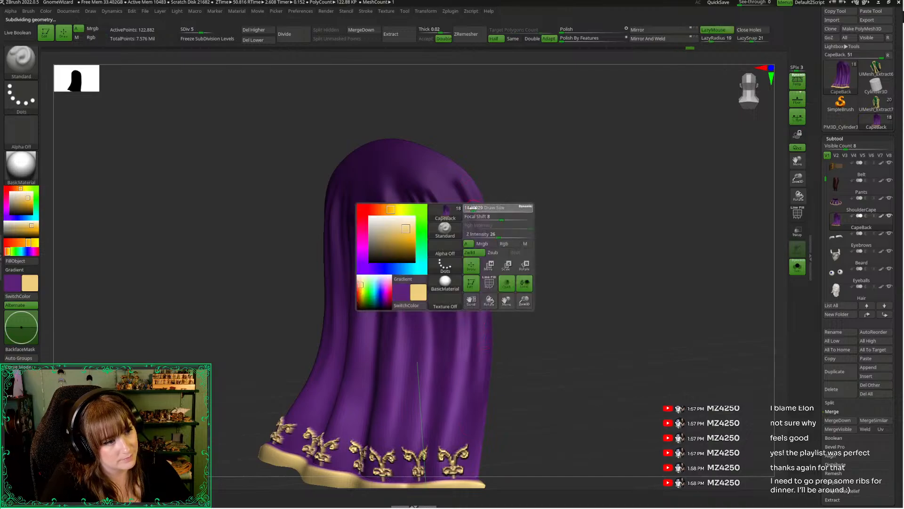
mouse_move(461, 181)
alt+mouse_down()
mouse_move(477, 227)
mouse_move(482, 333)
alt+mouse_up()
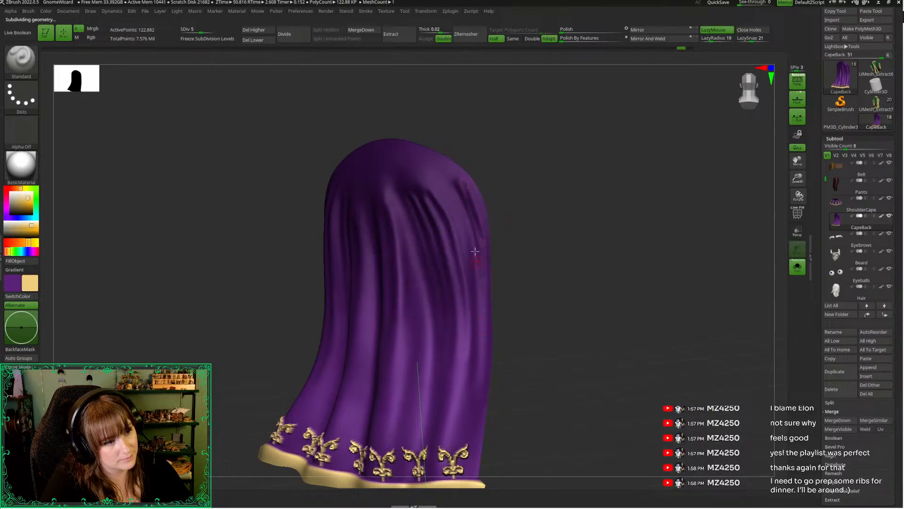
key(ctrl+z)
drag(460, 182, 484, 333)
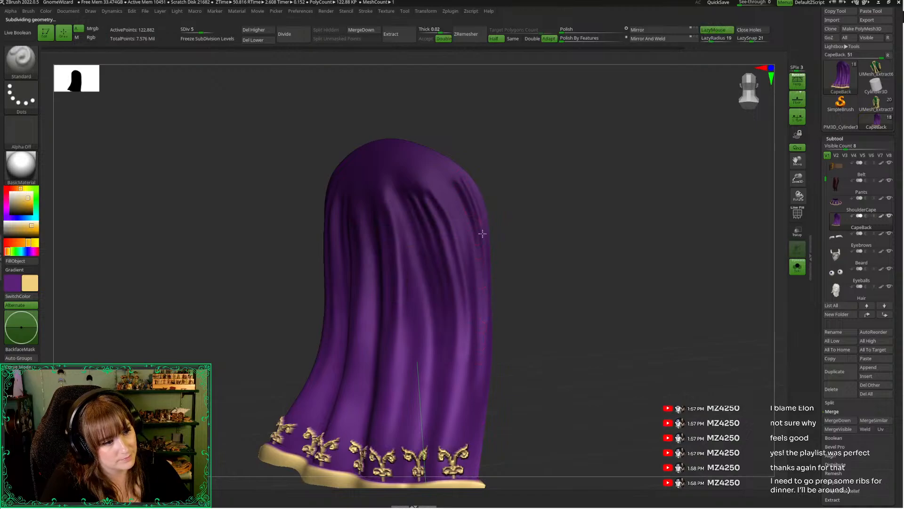
key(space)
key(shift)
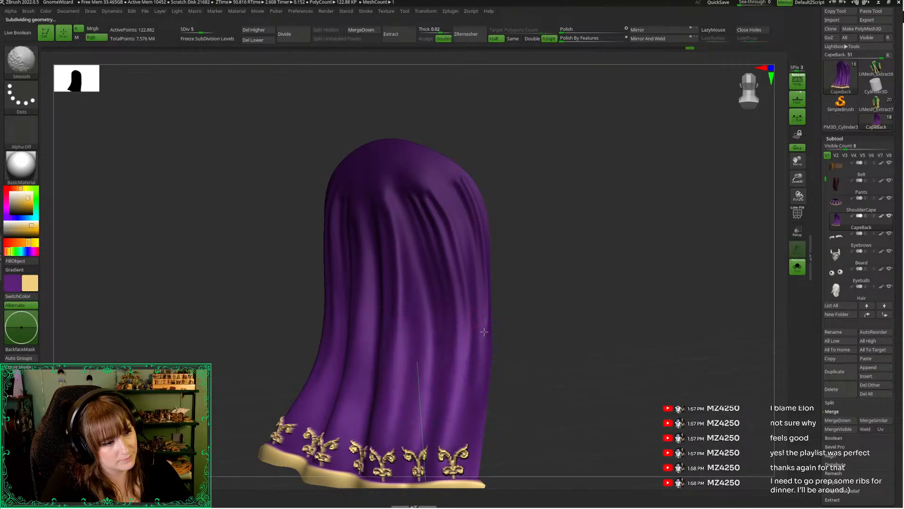
Extend the folds along the CapeBack's staff-hand edge between hem and shoulder, smoothing them from several angles
key(l)
right_drag(484, 220, 494, 271)
drag(370, 277, 398, 282)
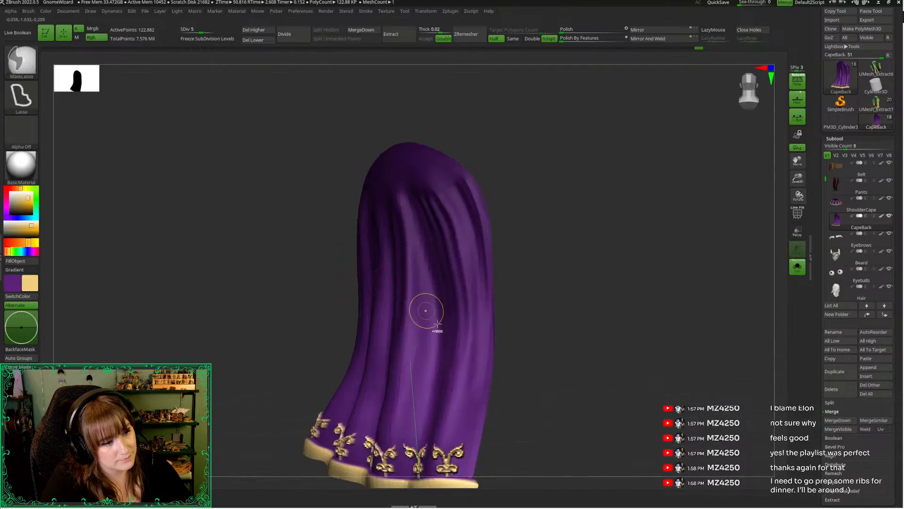
key(ctrl+z)
key(shift)
right_drag(523, 261, 490, 368)
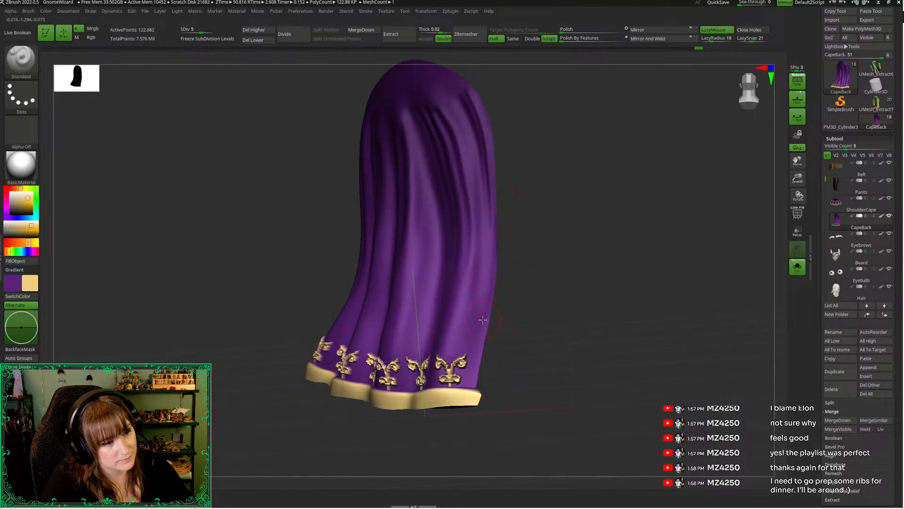
shift+drag(484, 344, 481, 102)
alt+right_drag(541, 195, 526, 284)
key(shift)
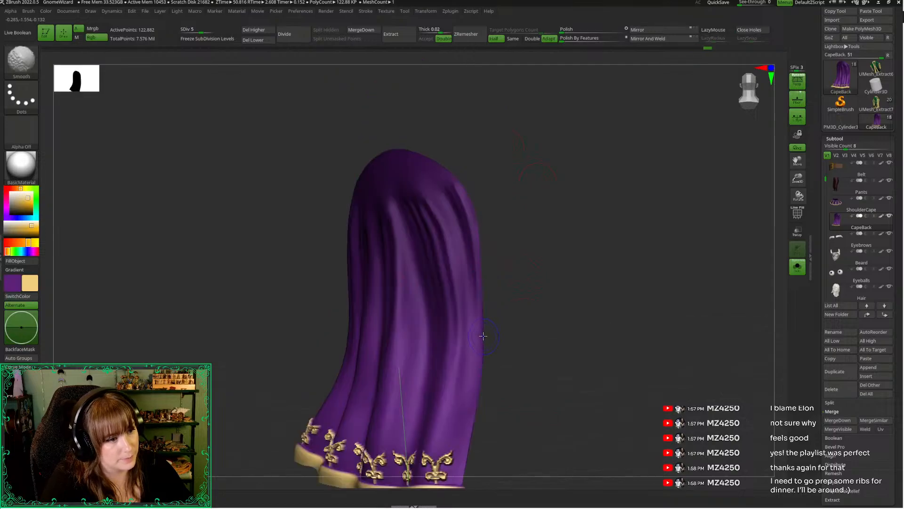
right_drag(476, 179, 470, 155)
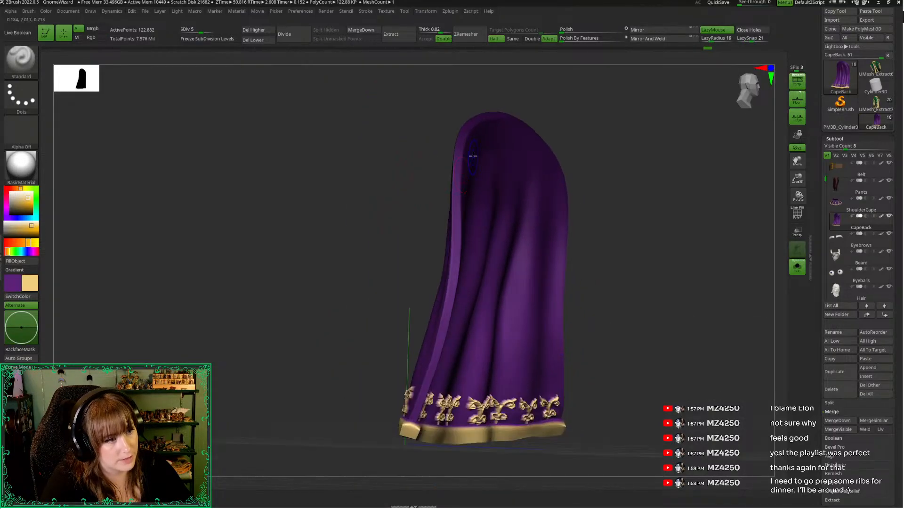
Lower the CapeBack to subdivision level 4 and smooth the folds along its staff-hand edge
right_drag(454, 312, 393, 307)
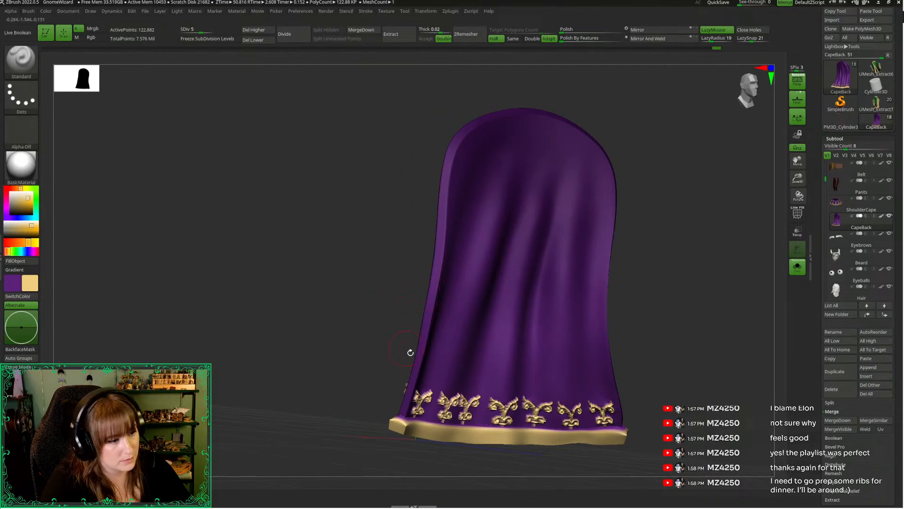
key(shift)
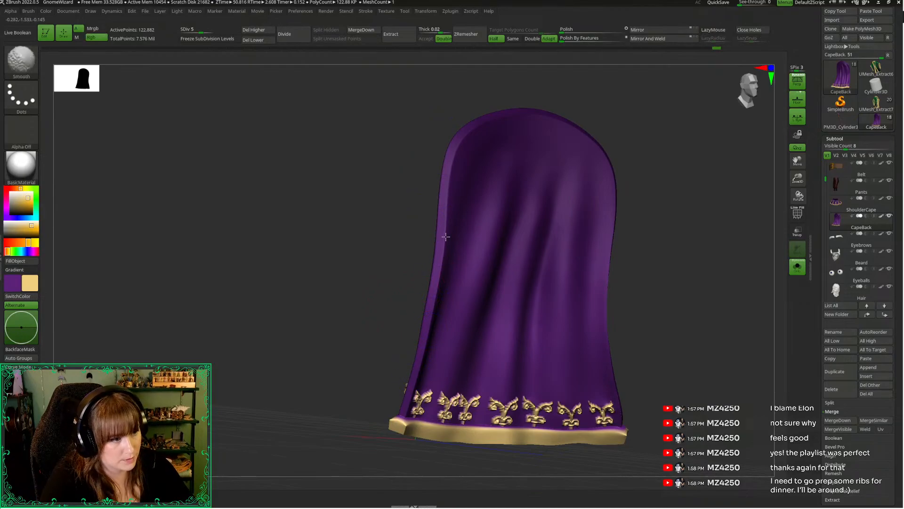
key(shift+d)
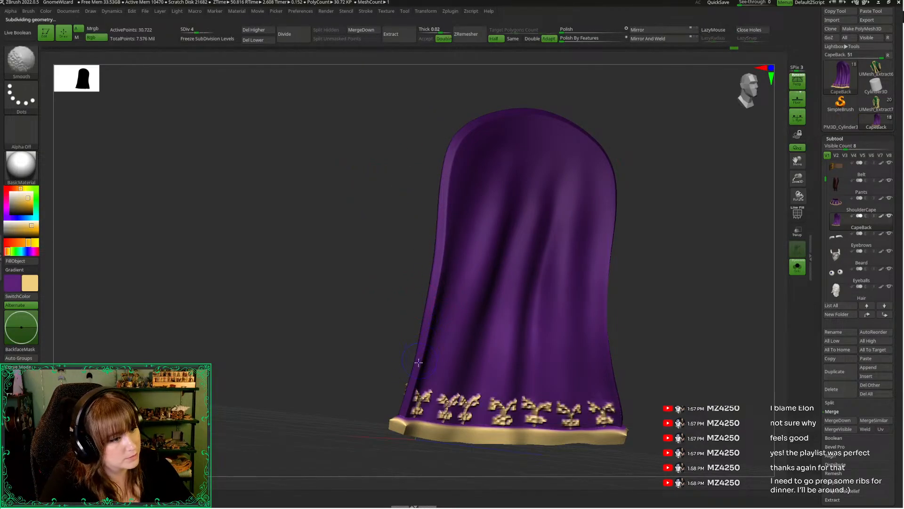
right_drag(426, 320, 531, 356)
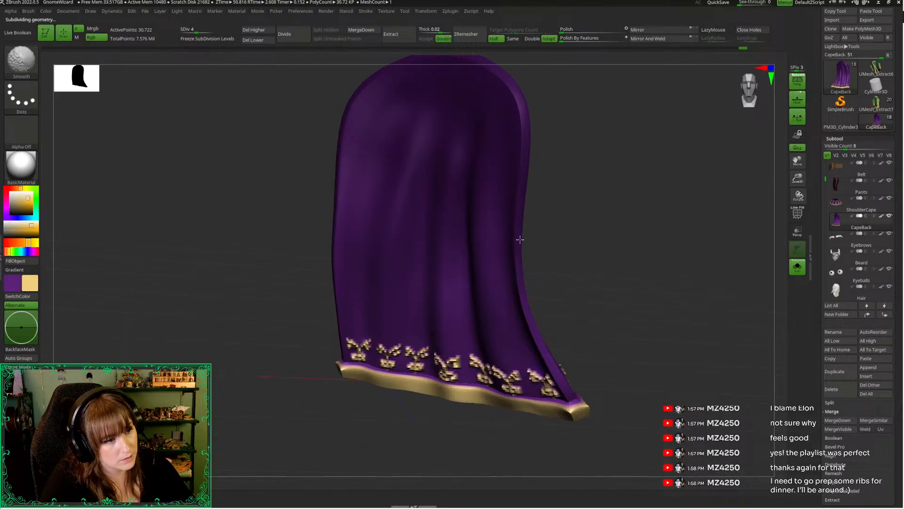
right_drag(586, 203, 551, 240)
Bring back the full figure and refine the outer side of the CapeBack down to its hem
key(alt+s)
mouse_move(605, 298)
right_down()
mouse_move(586, 298)
mouse_move(614, 143)
right_up()
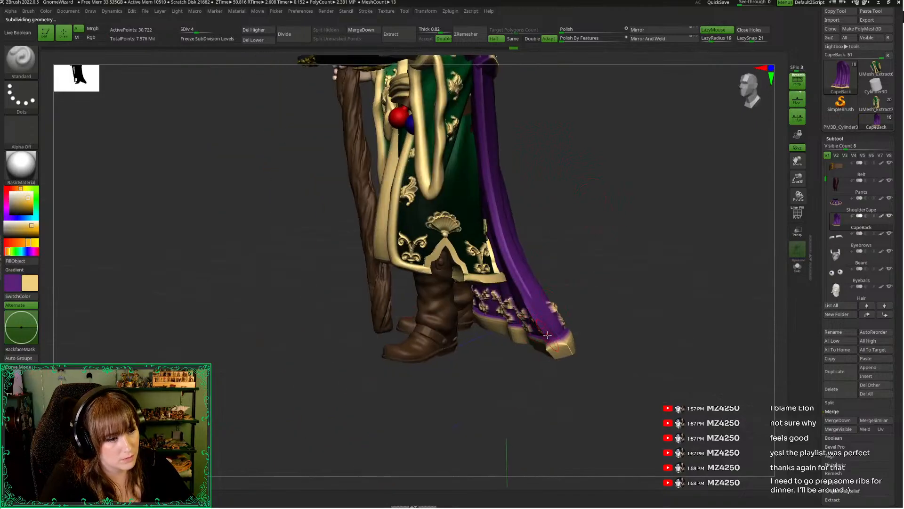
shift+drag(544, 325, 520, 257)
mouse_move(598, 358)
right_down()
mouse_move(490, 411)
mouse_move(449, 383)
mouse_move(351, 271)
mouse_move(312, 242)
mouse_move(385, 343)
right_up()
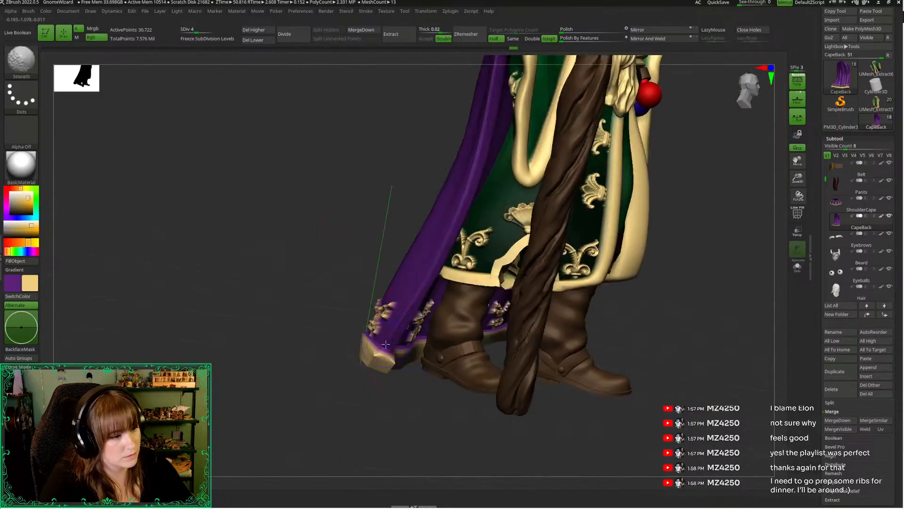
key(f)
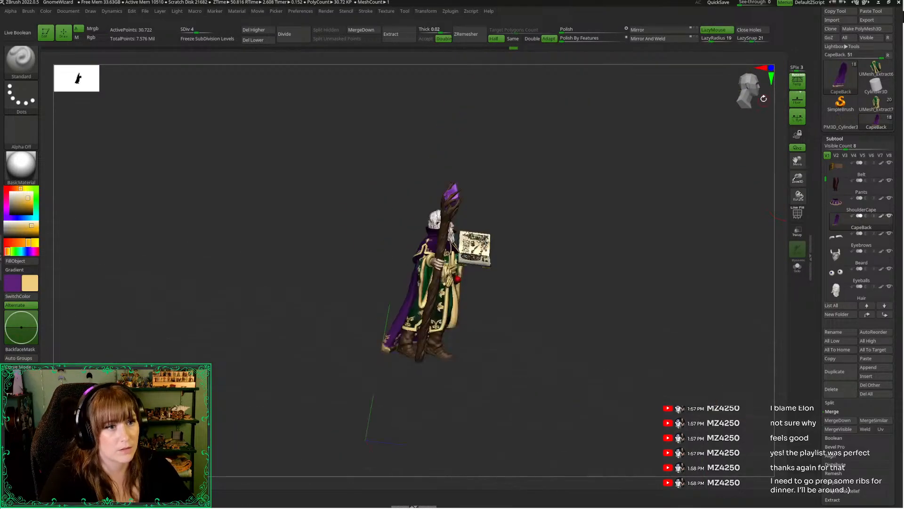
Make the hidden WizardHat subtool visible on the gnome
right_drag(660, 191, 618, 224)
right_drag(721, 97, 760, 117)
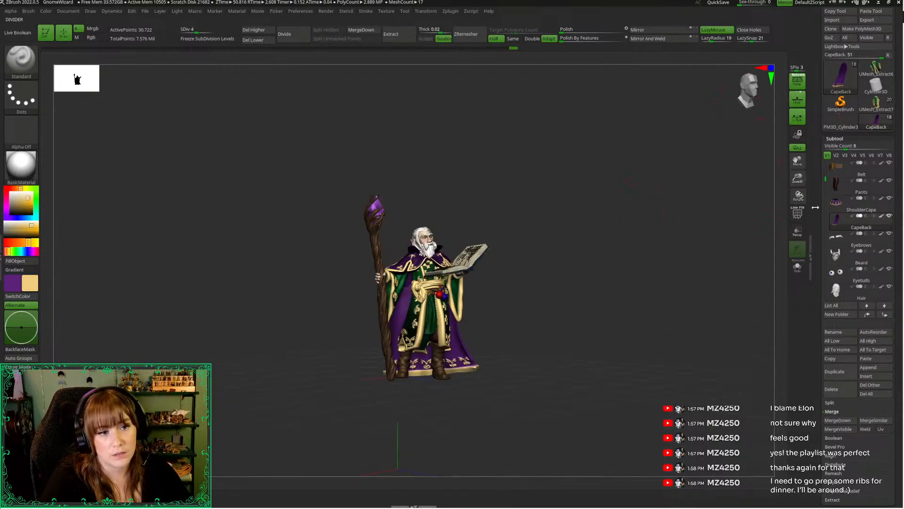
scroll(868, 190, up, 2)
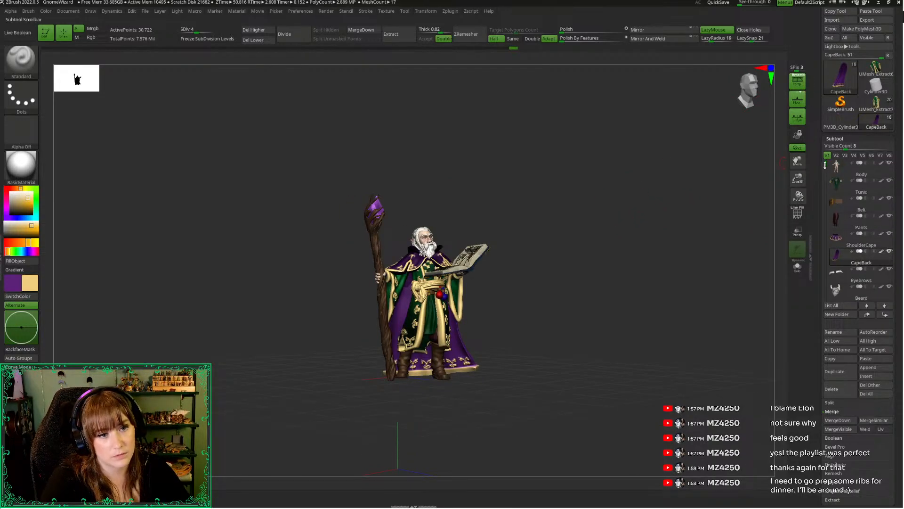
scroll(862, 226, down, 5)
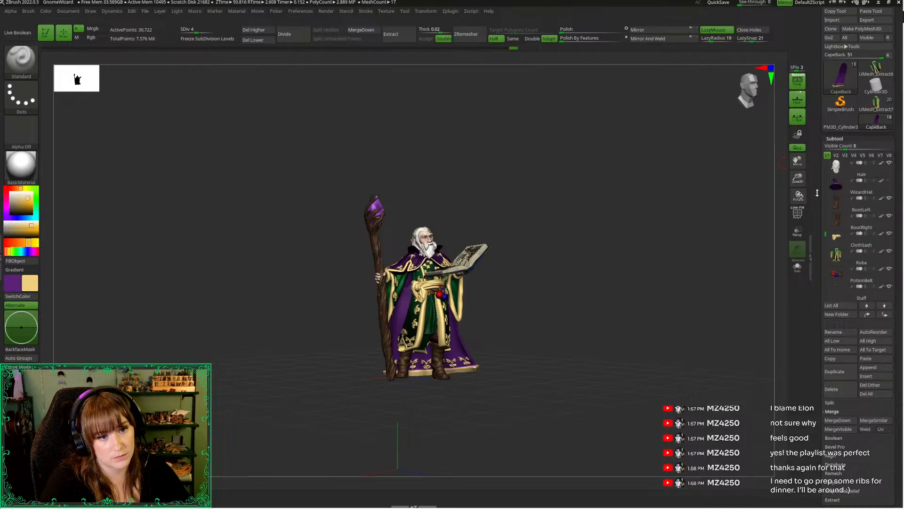
scroll(829, 240, up, 4)
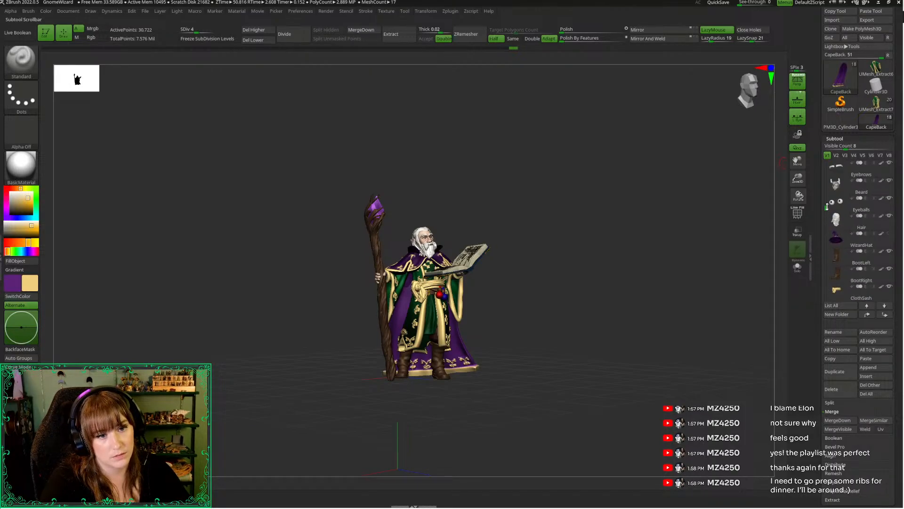
click(889, 252)
drag(717, 188, 680, 201)
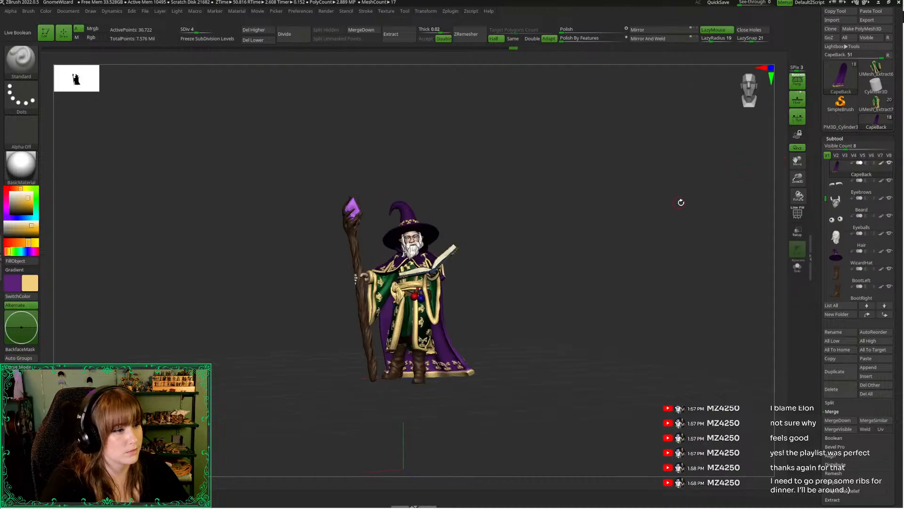
Adjust the Standard brush's draw size and make the WizardHat the active subtool for work on its curled tip
drag(798, 178, 784, 196)
alt+drag(664, 211, 666, 258)
drag(798, 178, 785, 213)
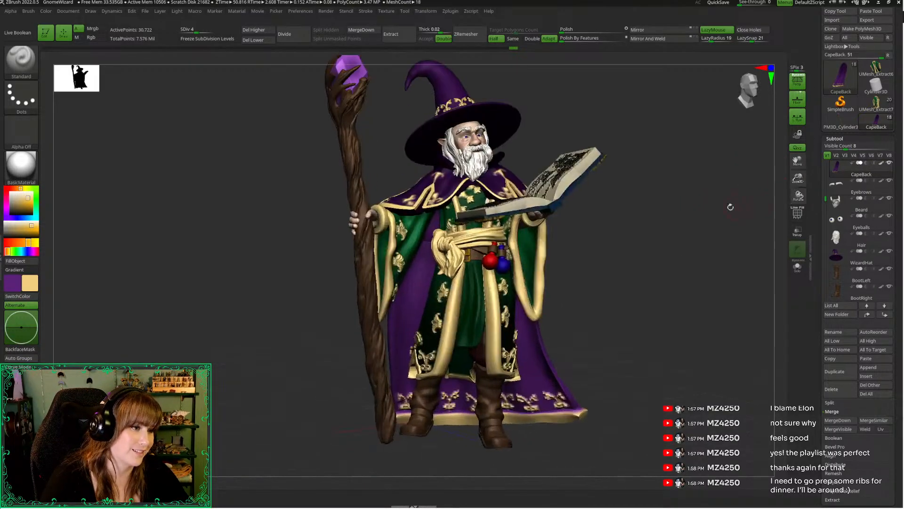
alt+drag(685, 203, 669, 288)
key(space)
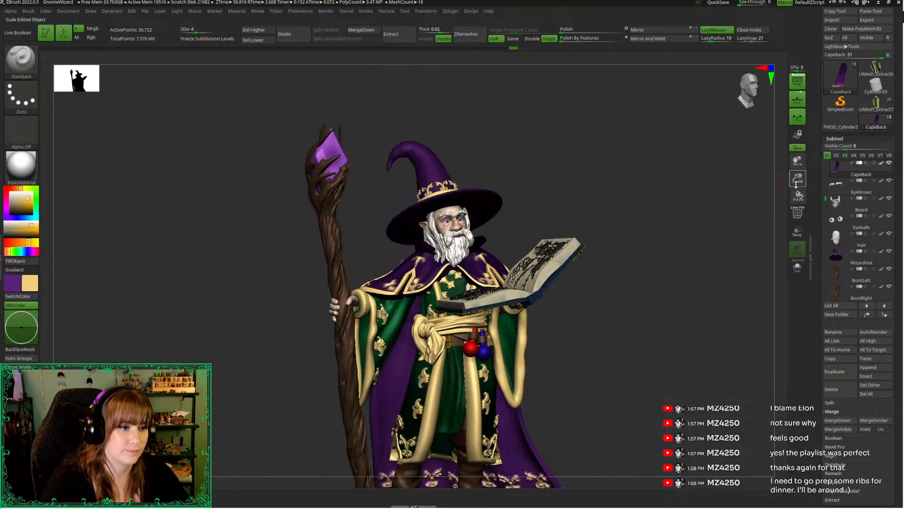
drag(797, 179, 765, 189)
alt+drag(678, 122, 709, 358)
key(space)
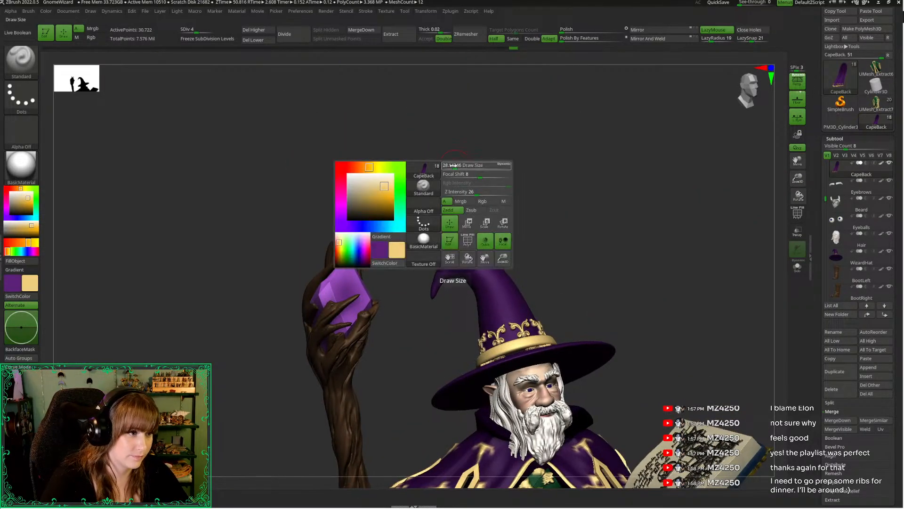
drag(454, 167, 456, 239)
key(space)
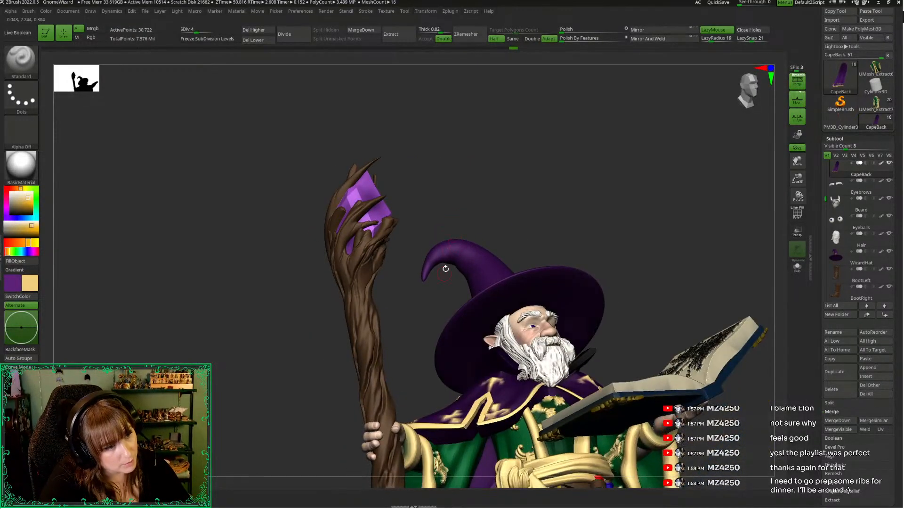
alt+click(446, 271)
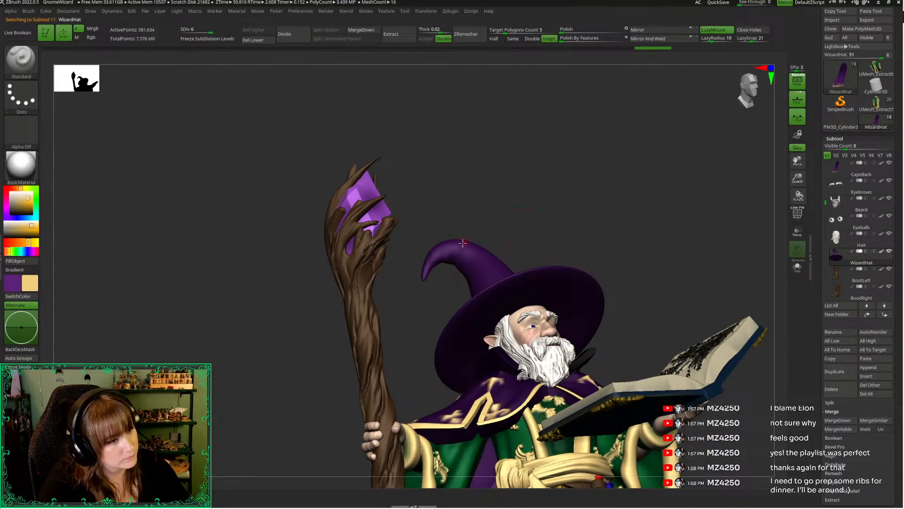
Sculpt short cloth creases across the inner bend of the hat's curled tip at subdivision level 6, comparing the strokes through undo and redo
drag(455, 250, 444, 289)
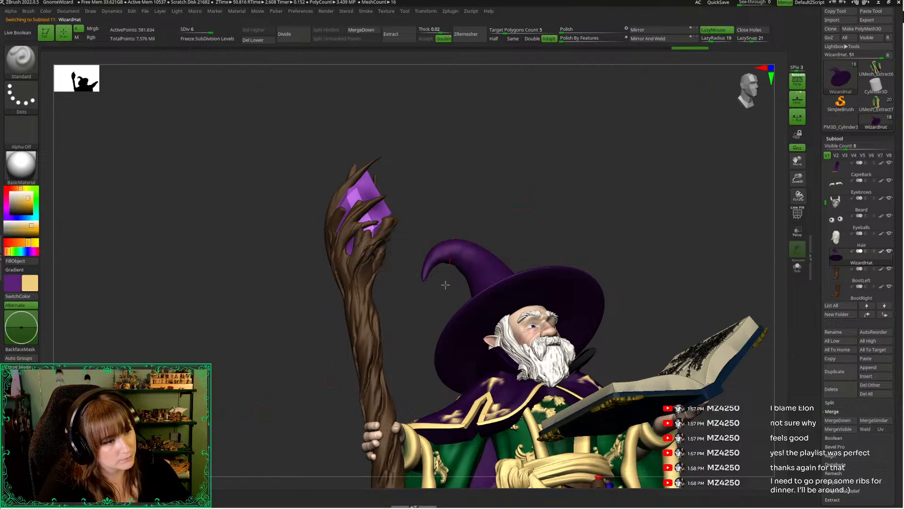
mouse_move(451, 253)
mouse_down()
mouse_move(444, 293)
mouse_move(423, 330)
mouse_up()
drag(458, 247, 439, 308)
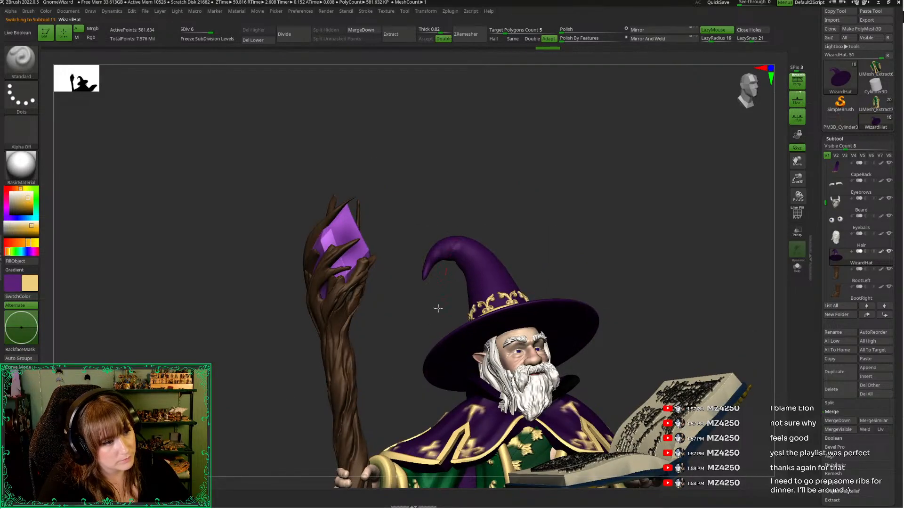
drag(798, 179, 798, 206)
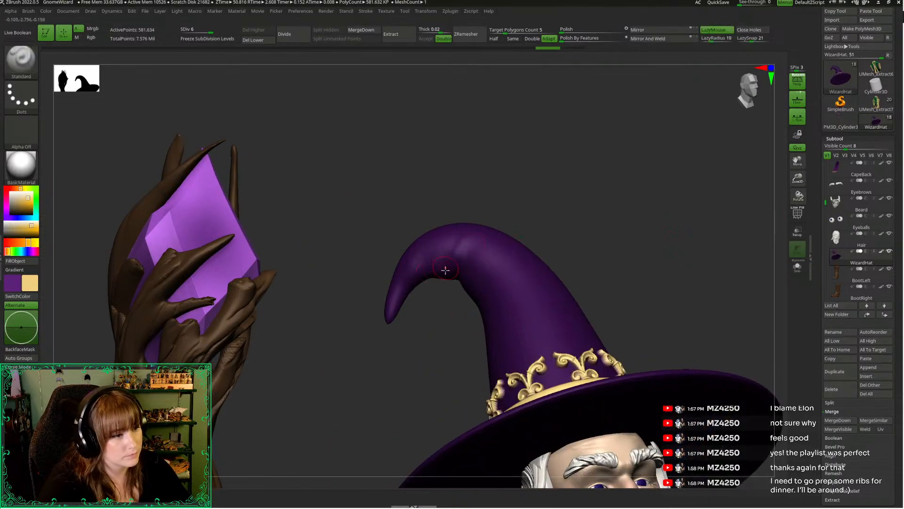
mouse_move(431, 301)
mouse_down()
mouse_move(452, 256)
mouse_move(446, 291)
mouse_up()
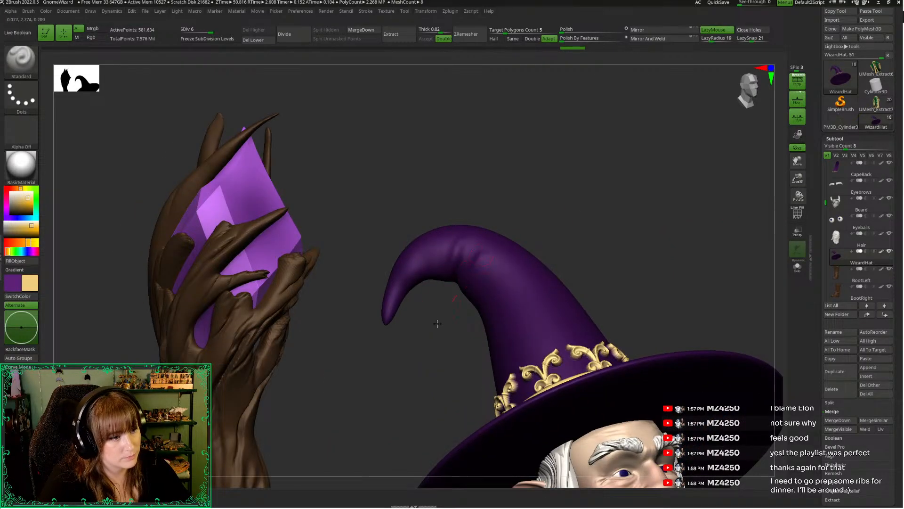
drag(438, 323, 436, 326)
mouse_move(446, 290)
shift+mouse_down()
mouse_move(483, 246)
mouse_move(467, 245)
shift+mouse_up()
key(ctrl+z)
key(ctrl+z)
key(ctrl+shift+z)
key(ctrl+shift+z)
Lower the WizardHat to subdivision level 4 and smooth the creases at the bend
key(space)
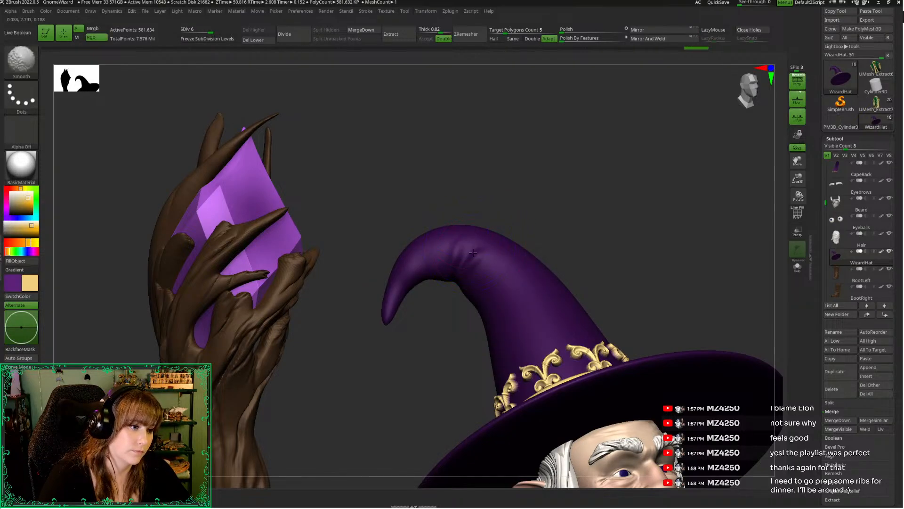
key(shift+d)
key(shift+d)
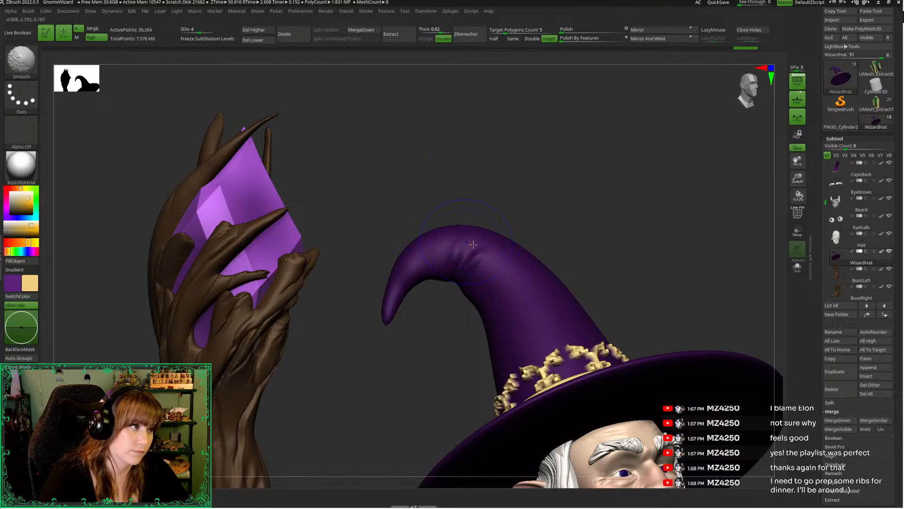
mouse_move(458, 216)
mouse_down()
mouse_move(442, 191)
mouse_move(485, 151)
mouse_up()
Sculpt matching creases around the opposite side of the hat's bend with the Standard brush at subdivision level 4
key(space)
drag(375, 187, 462, 242)
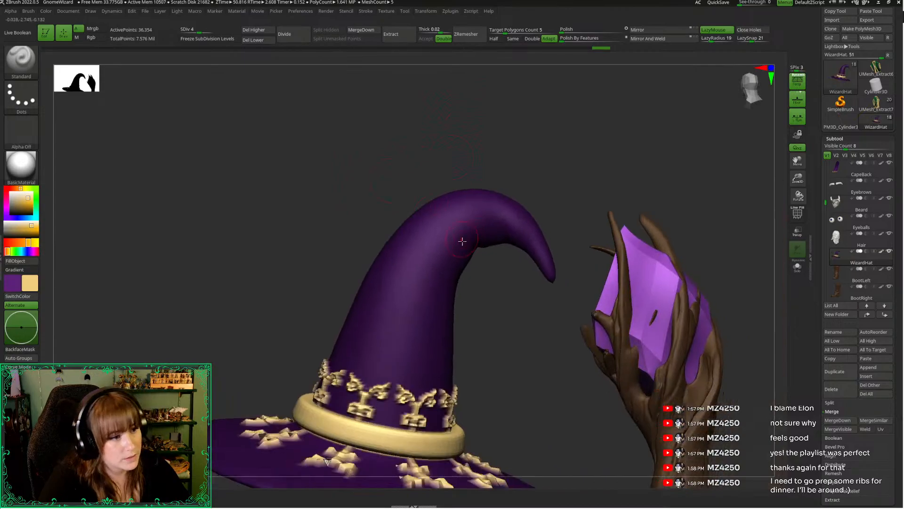
drag(494, 282, 450, 242)
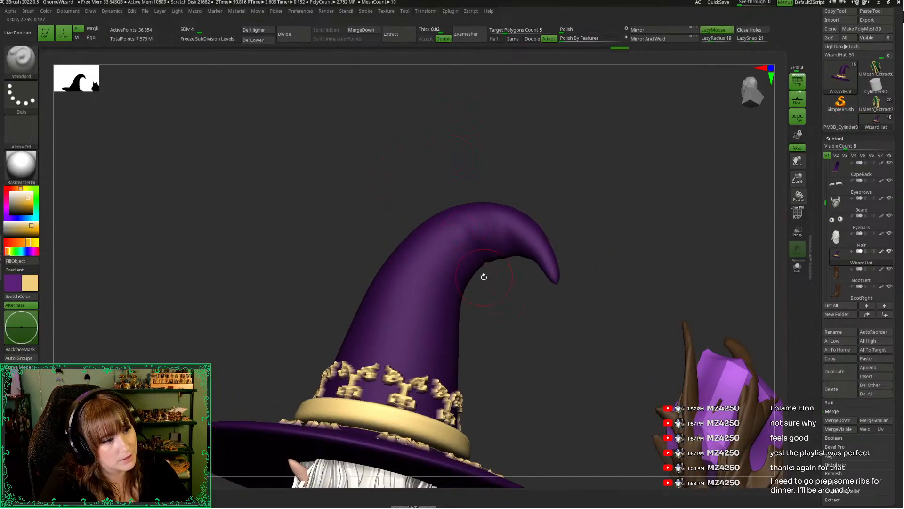
mouse_move(483, 277)
mouse_down()
mouse_move(491, 306)
mouse_move(470, 234)
mouse_up()
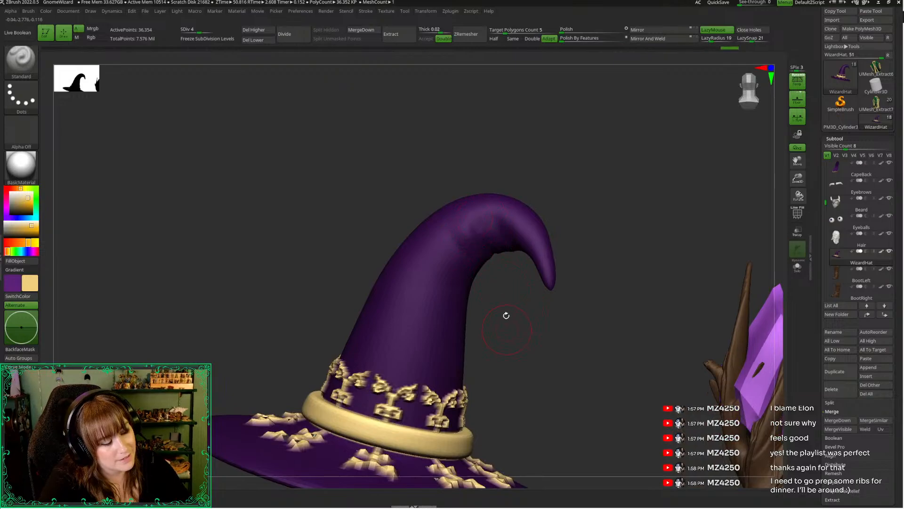
drag(504, 317, 476, 249)
drag(426, 178, 472, 232)
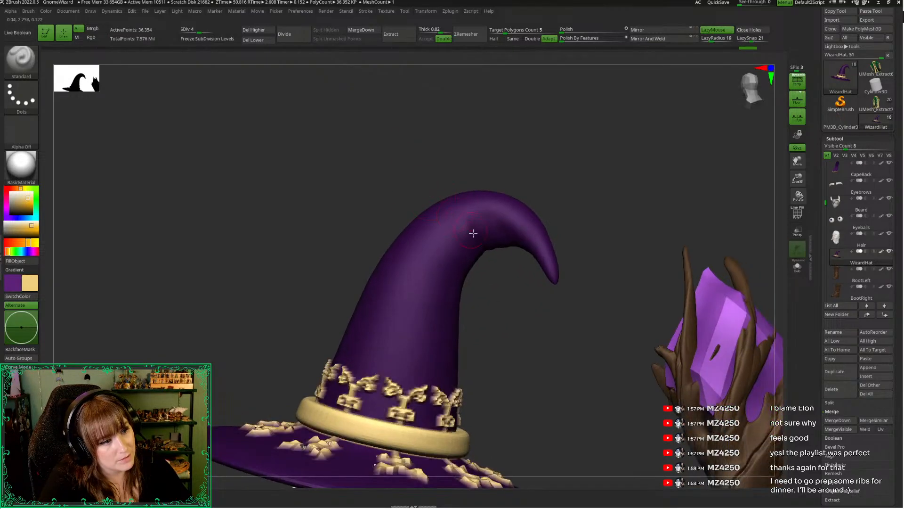
drag(511, 294, 497, 272)
Adjust the brush size and deepen the creases running from the underside of the hat's bend toward its crest
key(space)
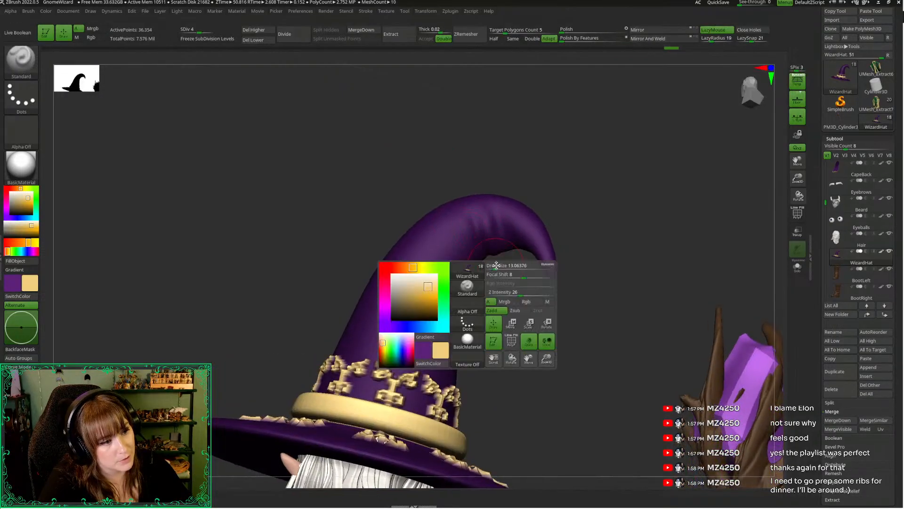
click(493, 265)
alt+drag(486, 245, 490, 260)
mouse_move(503, 301)
mouse_down()
mouse_move(501, 285)
mouse_move(493, 304)
mouse_up()
key(space)
click(479, 219)
mouse_move(467, 217)
shift+mouse_down()
mouse_move(483, 212)
mouse_move(475, 240)
shift+mouse_up()
Refine and soften the ends of the hat's bend creases from both sides, alternating the Standard and Smooth brushes
mouse_move(510, 277)
mouse_down()
mouse_move(507, 254)
mouse_move(506, 290)
mouse_move(471, 283)
mouse_move(479, 261)
mouse_move(517, 244)
mouse_move(515, 220)
mouse_up()
key(space)
click(502, 239)
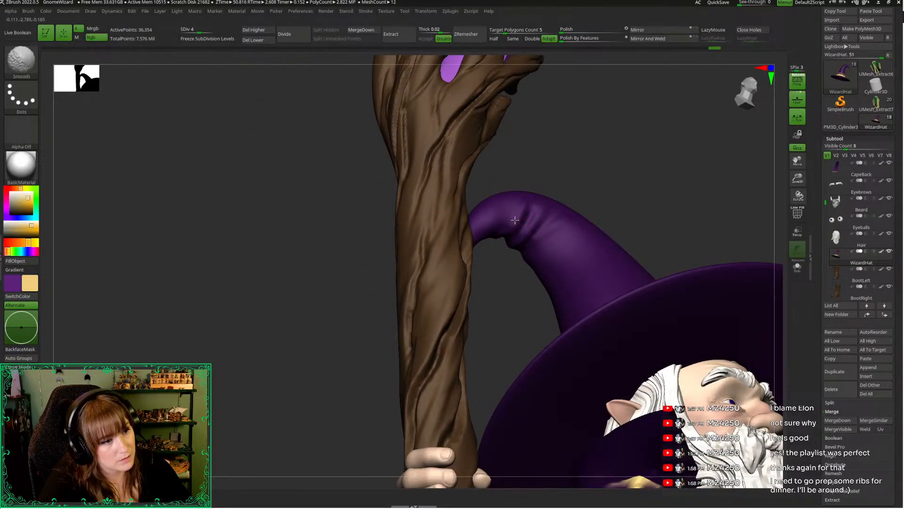
drag(496, 281, 464, 298)
shift+drag(522, 202, 514, 213)
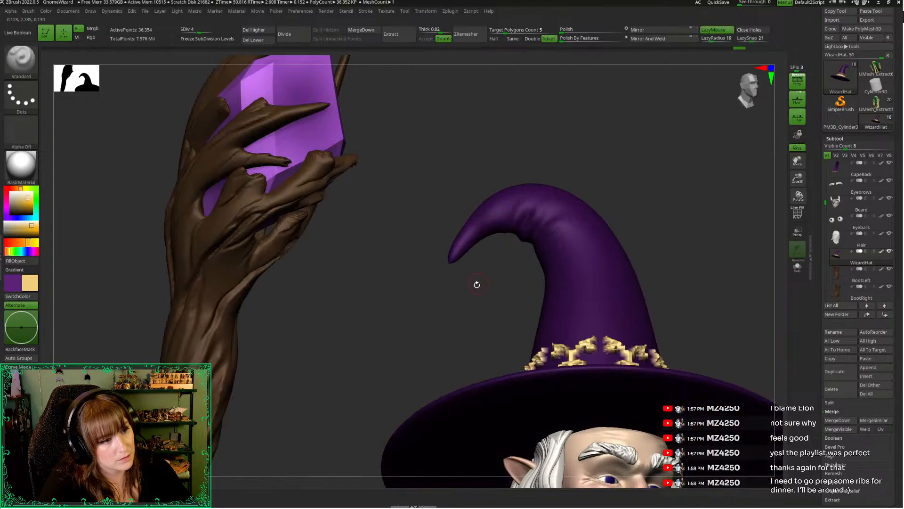
drag(476, 283, 517, 188)
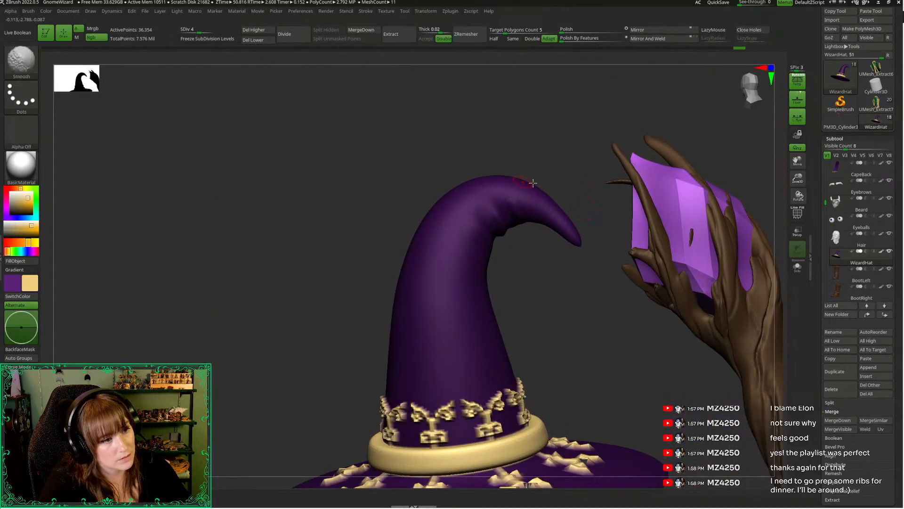
Examine the whole wizard from the side and front, including the robe, belt and book area up close
mouse_move(797, 179)
mouse_down()
mouse_move(673, 144)
mouse_move(648, 127)
mouse_move(670, 95)
mouse_move(743, 83)
mouse_up()
drag(798, 178, 788, 170)
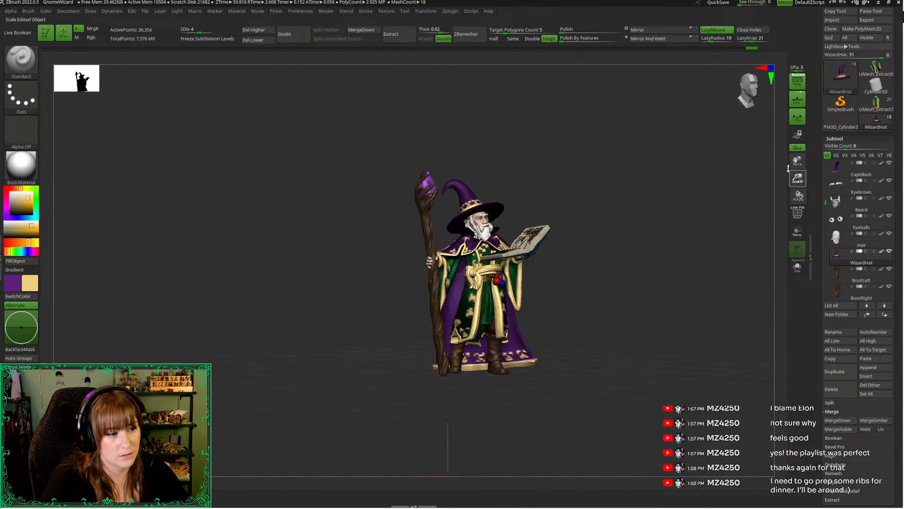
mouse_move(643, 249)
mouse_down()
mouse_move(592, 271)
mouse_move(637, 271)
mouse_move(657, 253)
mouse_up()
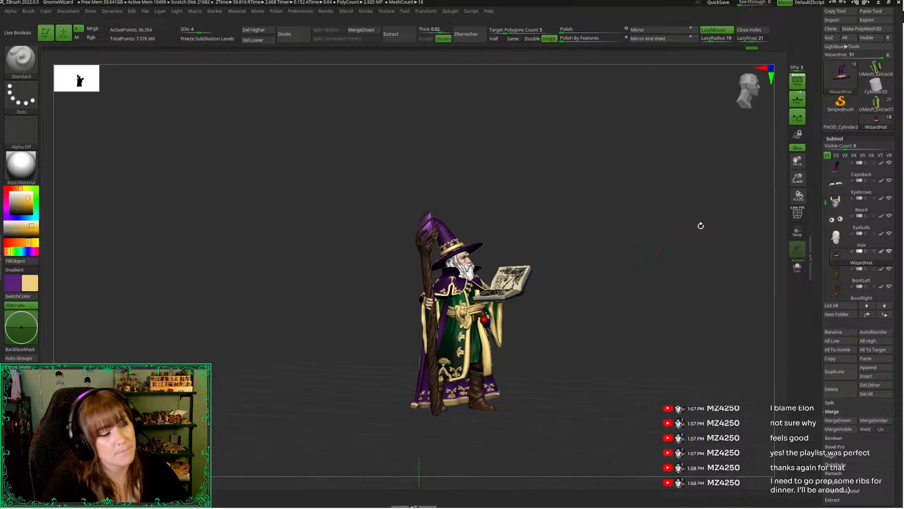
drag(701, 226, 735, 193)
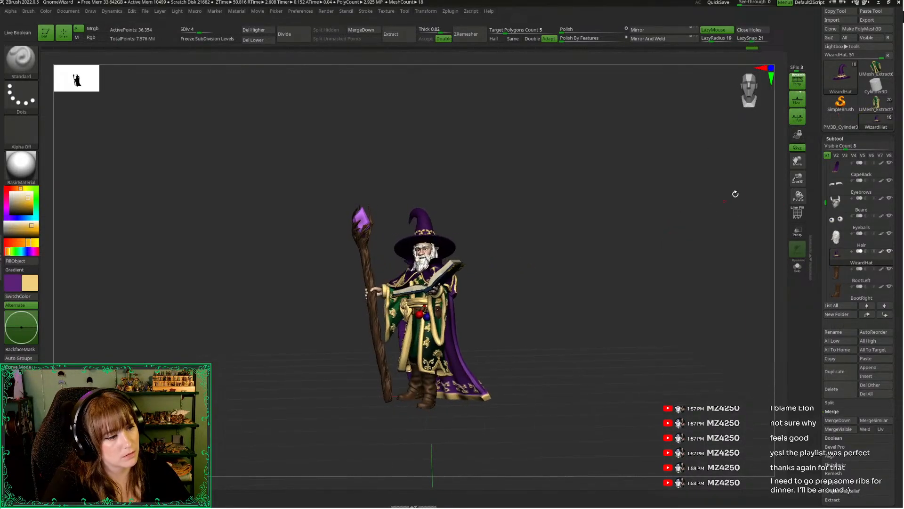
mouse_move(795, 176)
mouse_down()
mouse_move(753, 325)
mouse_move(739, 342)
mouse_up()
alt+drag(686, 355, 673, 81)
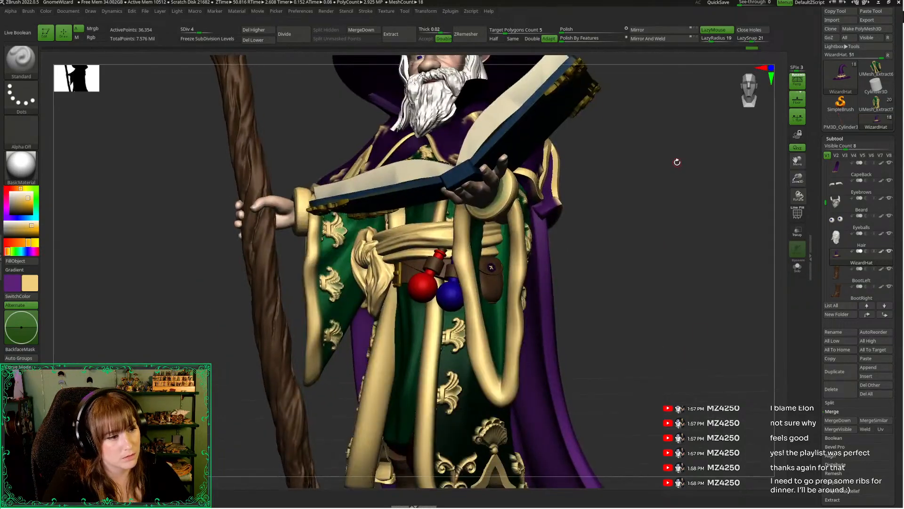
Choose the Move Topological brush, select the Robe subtool and lower it to subdivision level 3
key(space)
mouse_move(688, 258)
mouse_down()
mouse_move(707, 259)
mouse_move(660, 289)
mouse_move(665, 302)
mouse_move(666, 263)
mouse_move(545, 258)
mouse_up()
key(b)
key(m)
key(t)
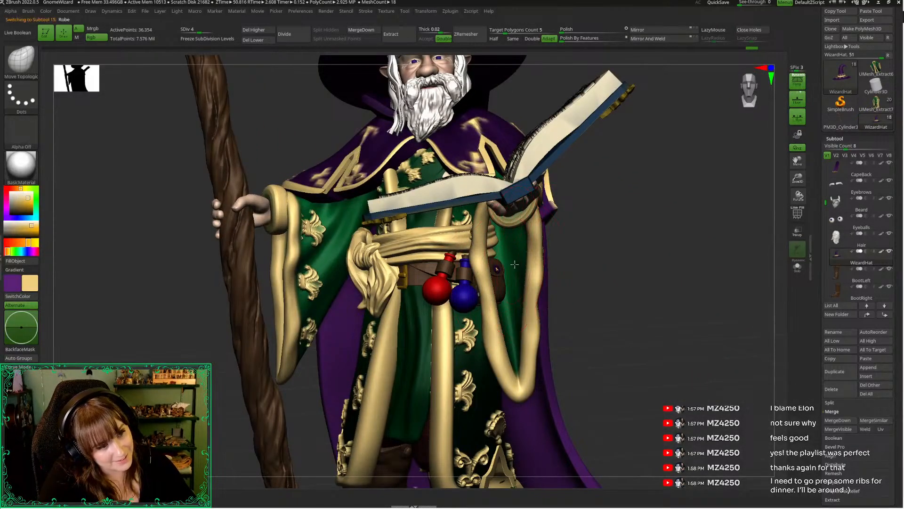
alt+click(514, 265)
key(shift+d)
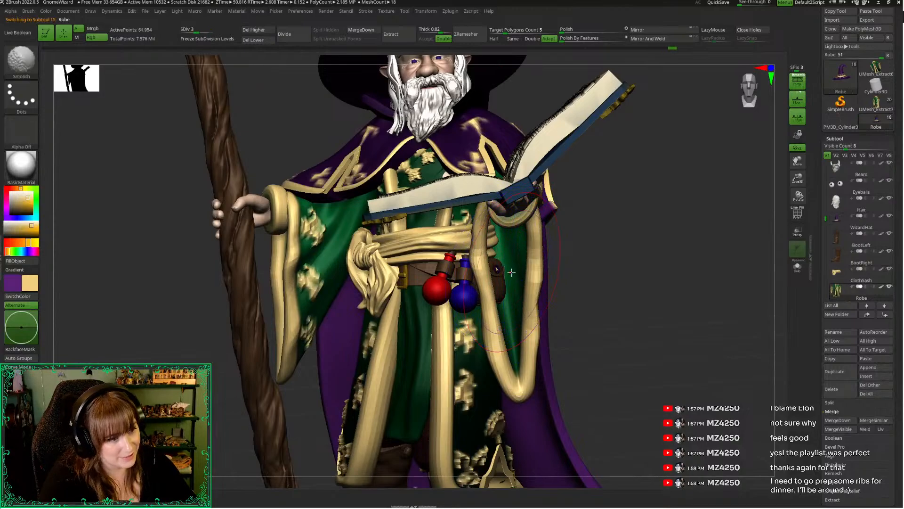
Reshape the robe's hanging sleeve beneath the book-holding hand with the Move Topological brush
drag(559, 274, 495, 277)
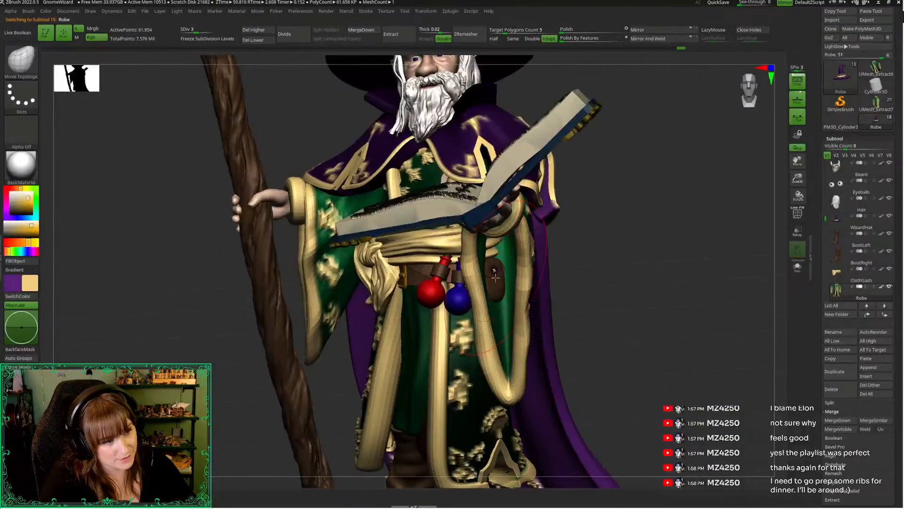
drag(573, 270, 502, 265)
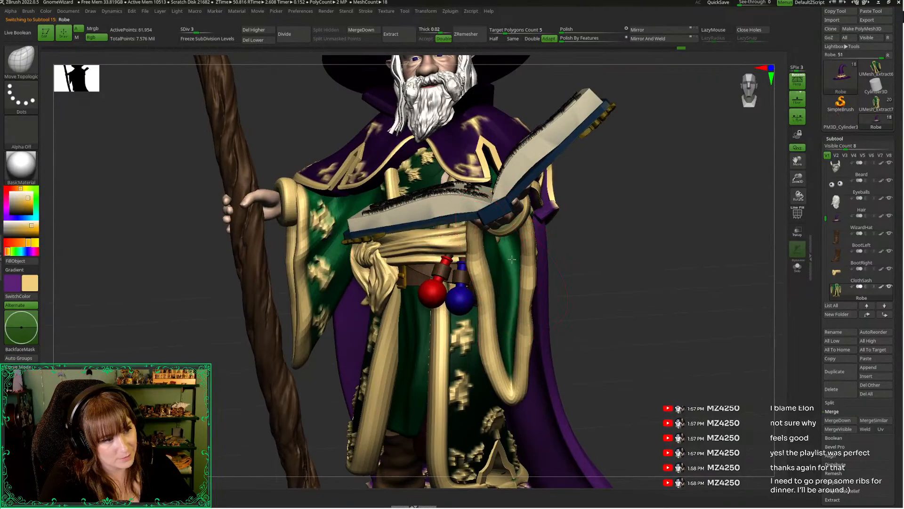
mouse_move(595, 272)
mouse_down()
mouse_move(501, 242)
mouse_move(650, 264)
mouse_move(628, 263)
mouse_move(642, 268)
mouse_up()
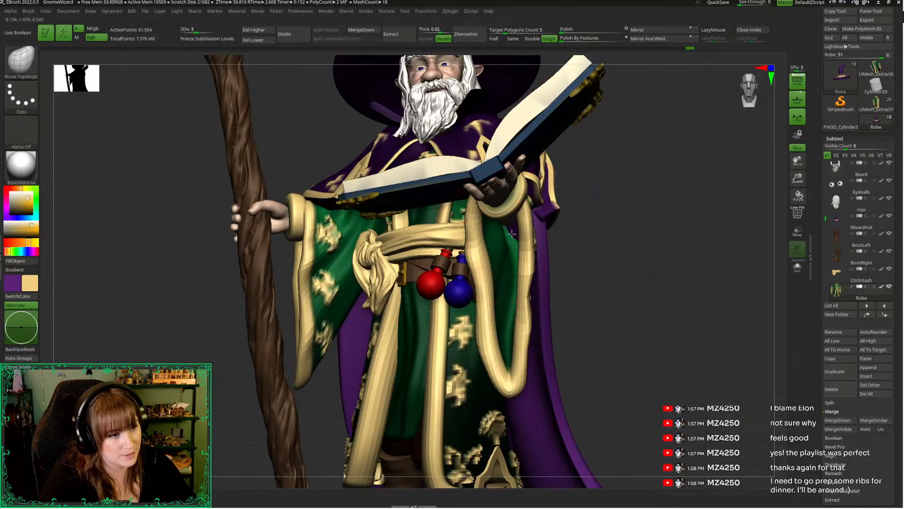
mouse_move(512, 233)
mouse_down()
mouse_move(601, 244)
mouse_move(596, 232)
mouse_move(493, 221)
mouse_up()
drag(605, 257, 517, 232)
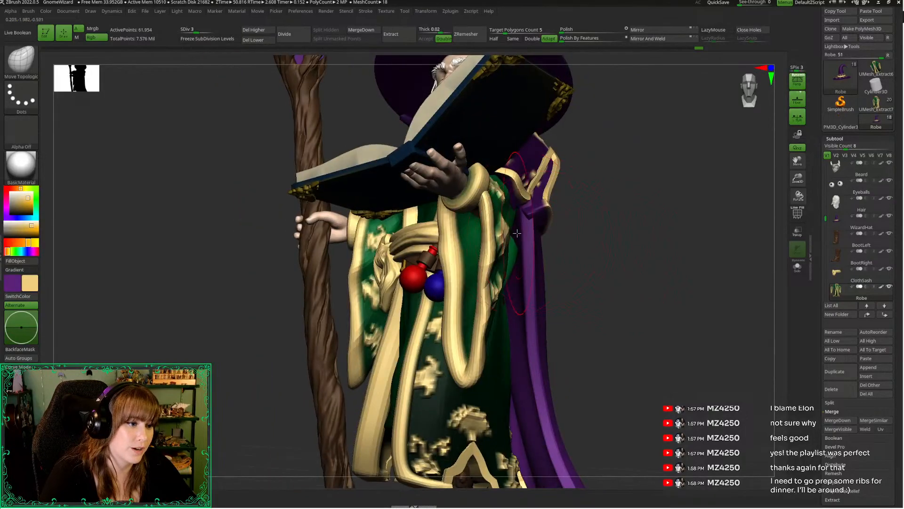
drag(580, 249, 481, 256)
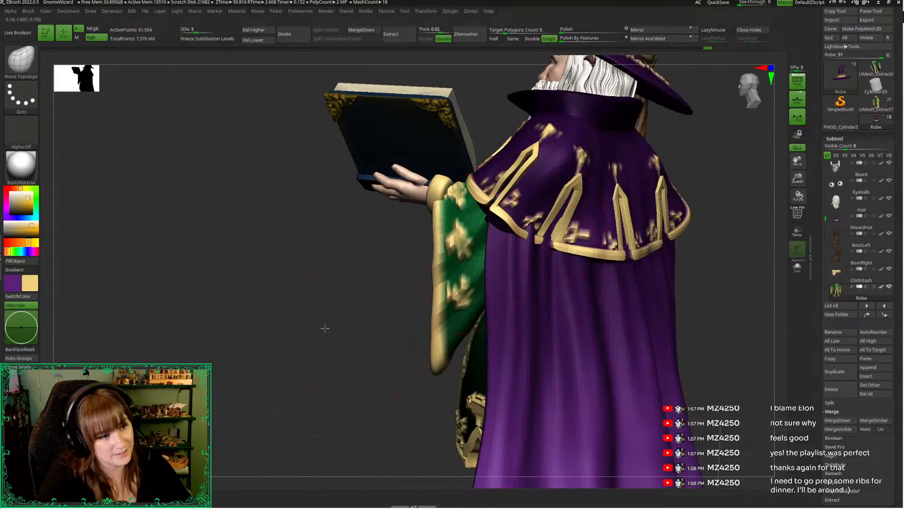
Select the CapeBack subtool and raise it to subdivision level 7
drag(325, 328, 400, 292)
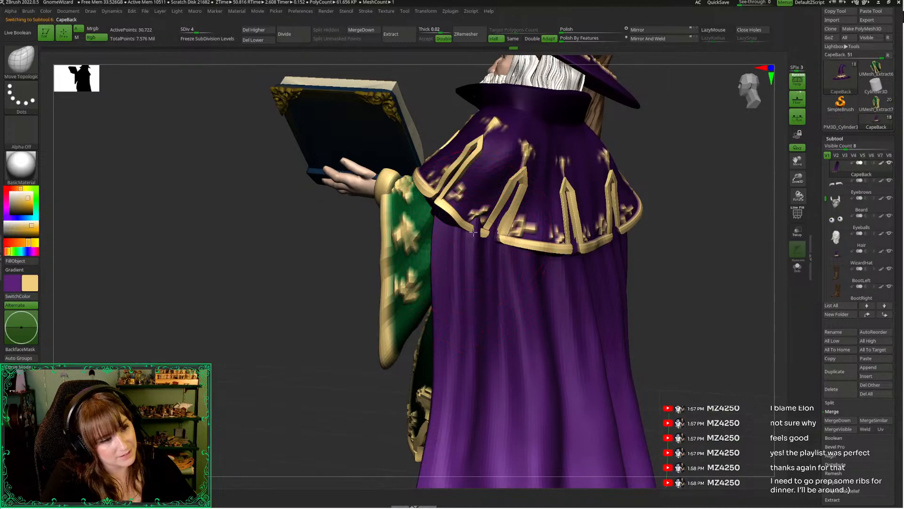
drag(263, 269, 296, 293)
drag(798, 179, 778, 117)
alt+drag(703, 177, 704, 195)
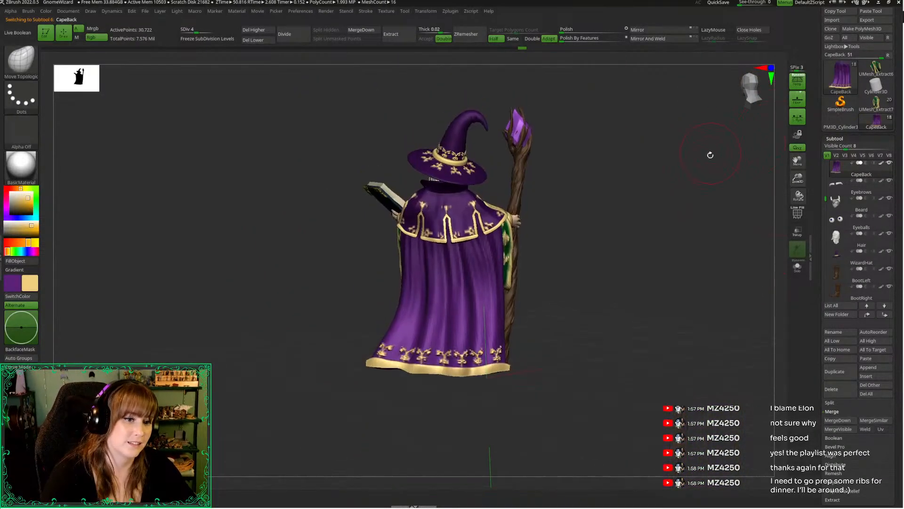
key(d)
key(d)
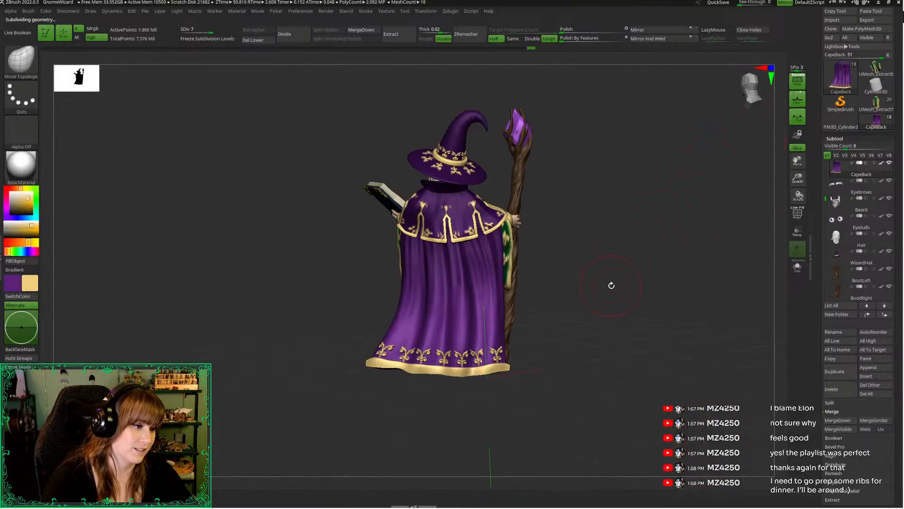
Set all subtools to their highest subdivision level and view the whole wizard from the front
drag(609, 261, 681, 273)
drag(749, 76, 757, 82)
alt+drag(666, 163, 680, 195)
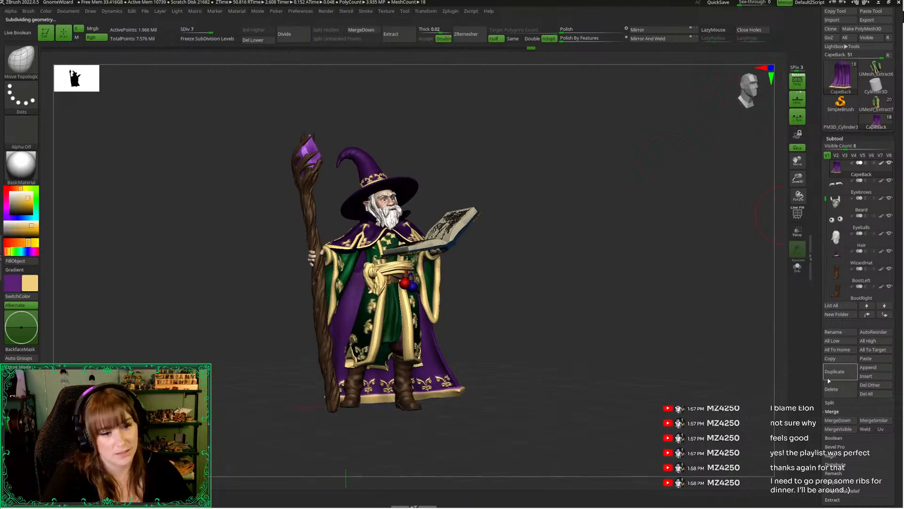
click(865, 341)
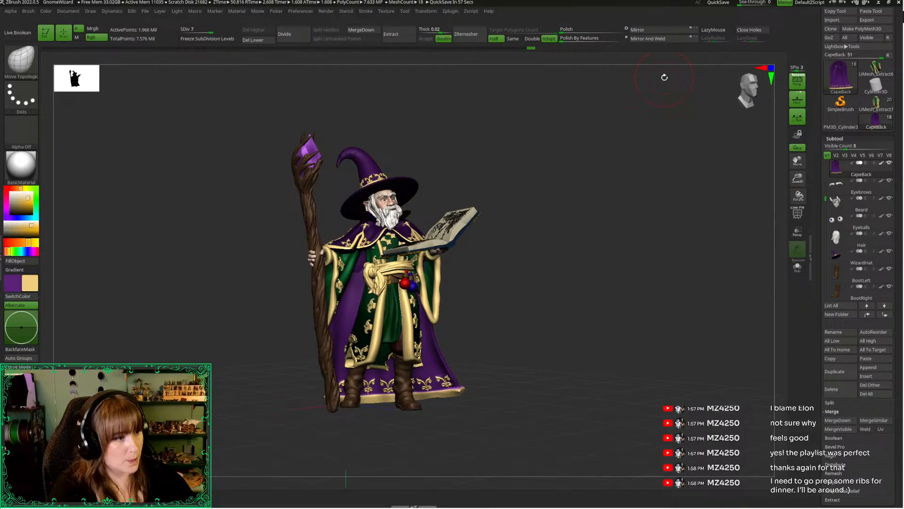
drag(579, 186, 692, 220)
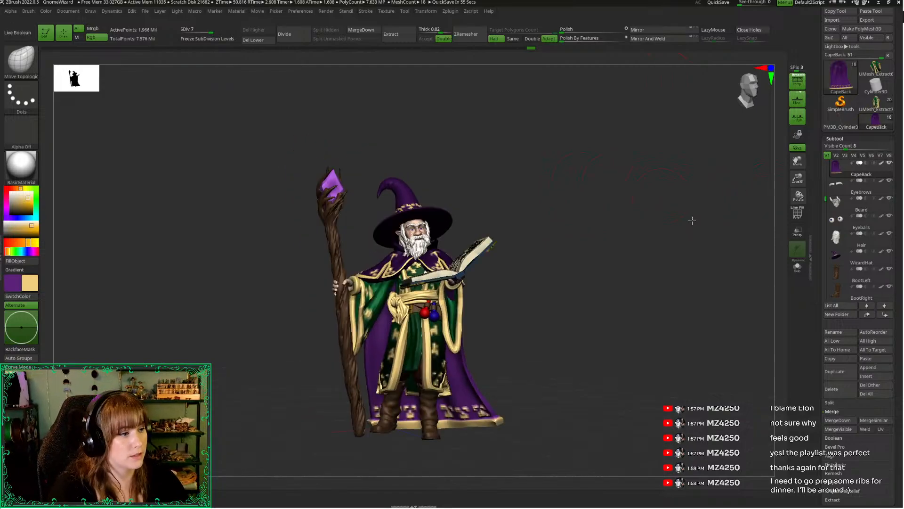
click(865, 368)
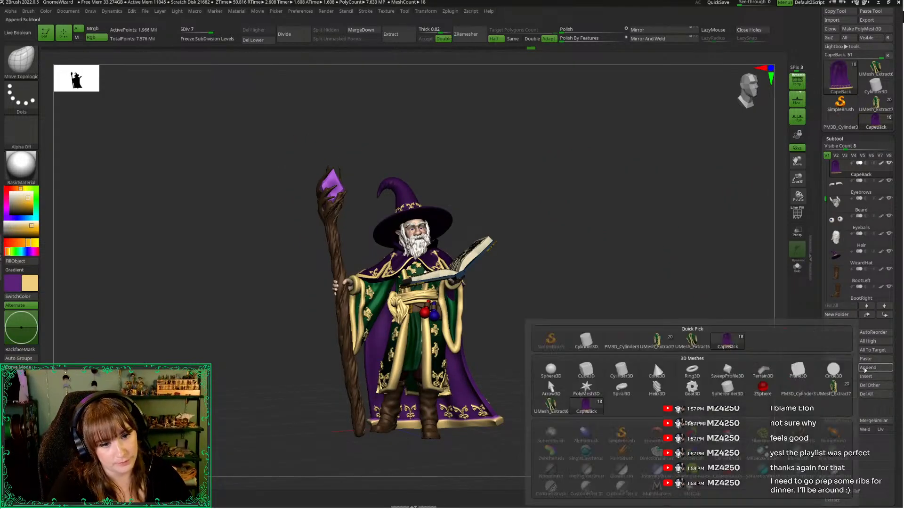
click(861, 368)
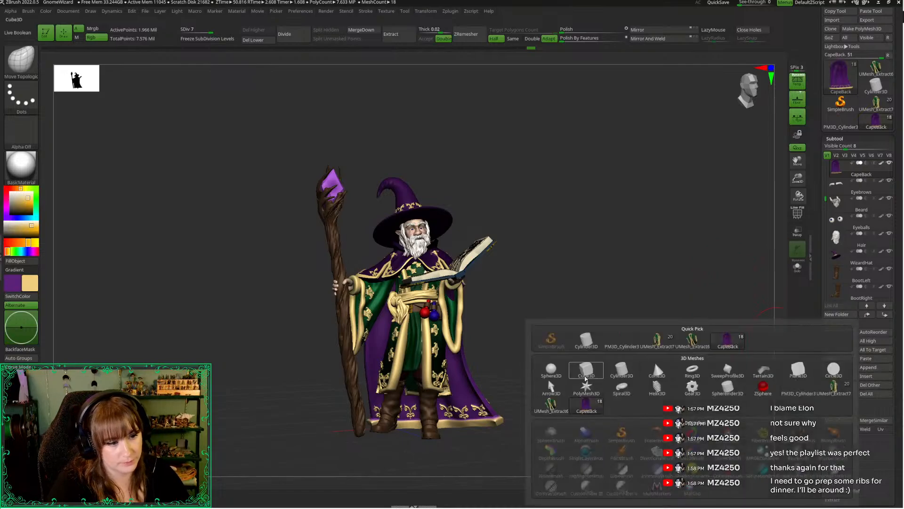
click(552, 385)
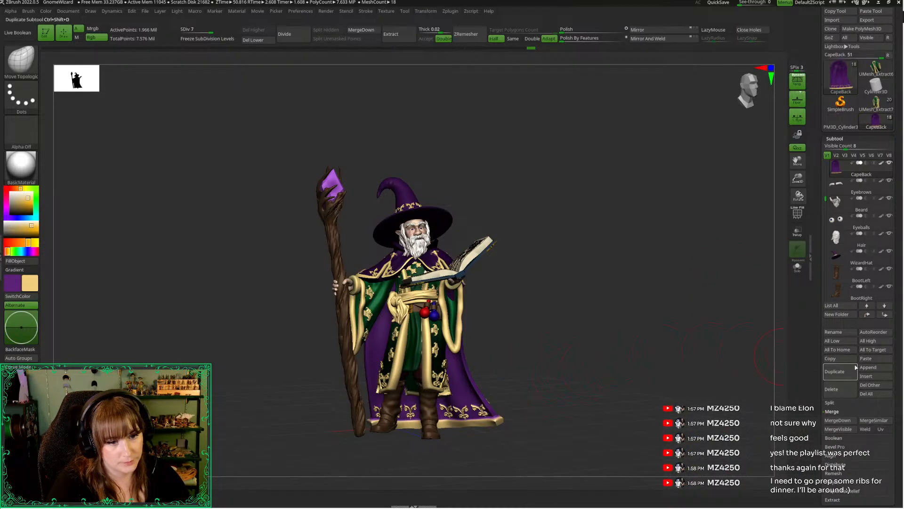
click(865, 367)
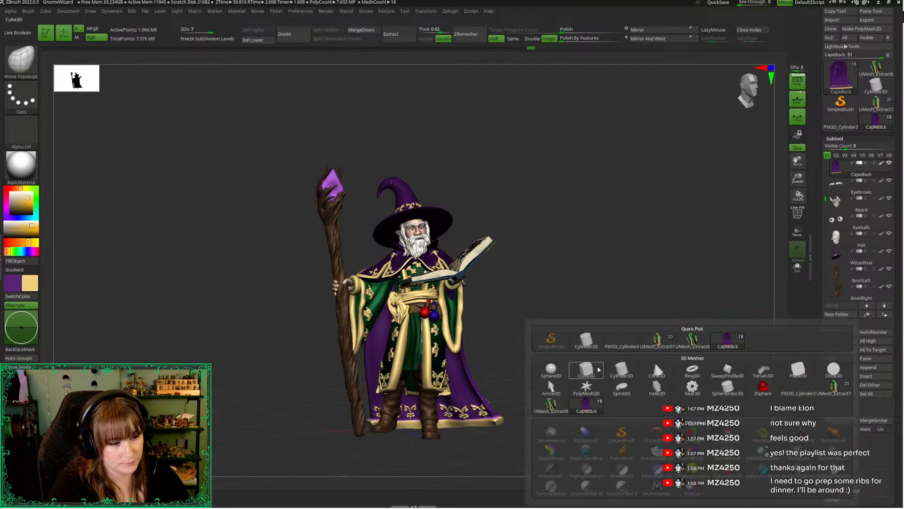
click(623, 369)
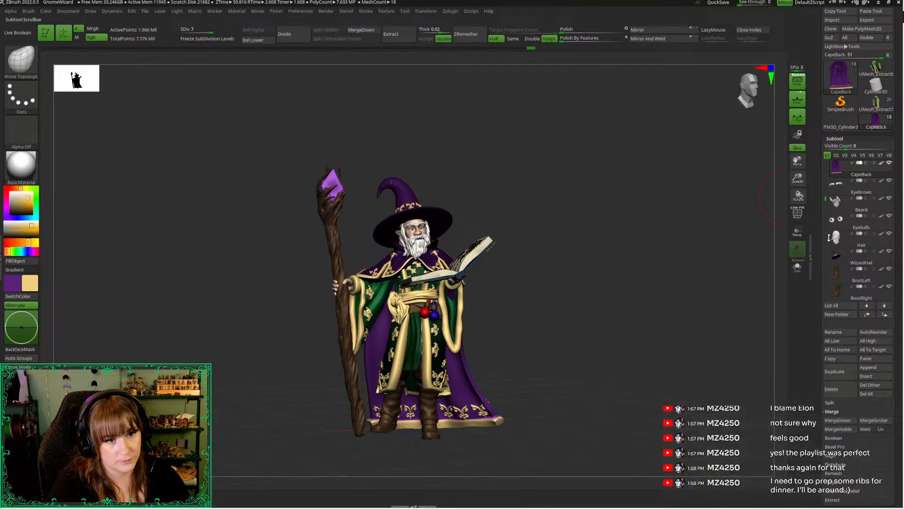
Select the Body subtool and lower its subdivision level to 2
drag(826, 197, 827, 155)
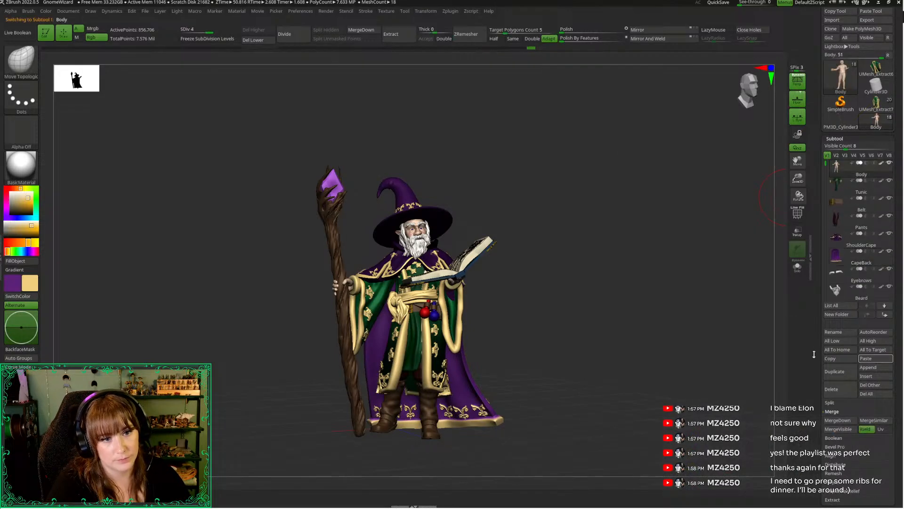
click(834, 360)
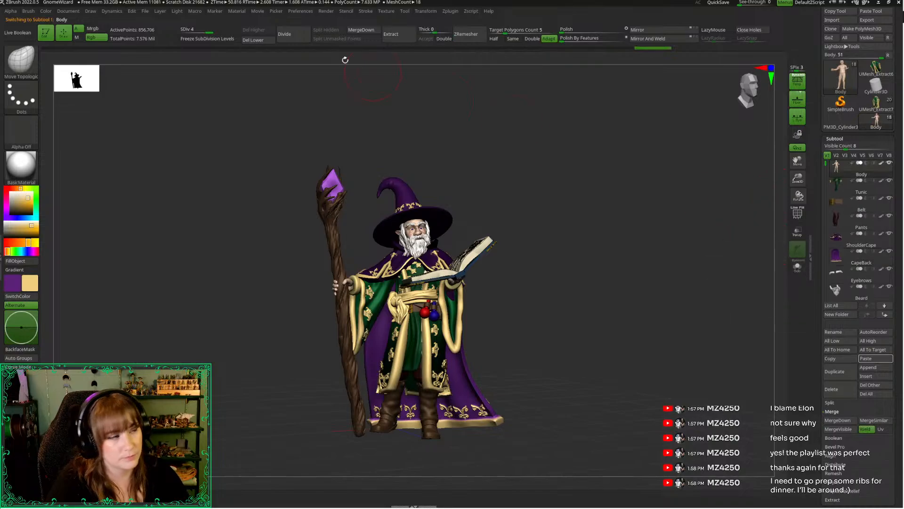
click(194, 29)
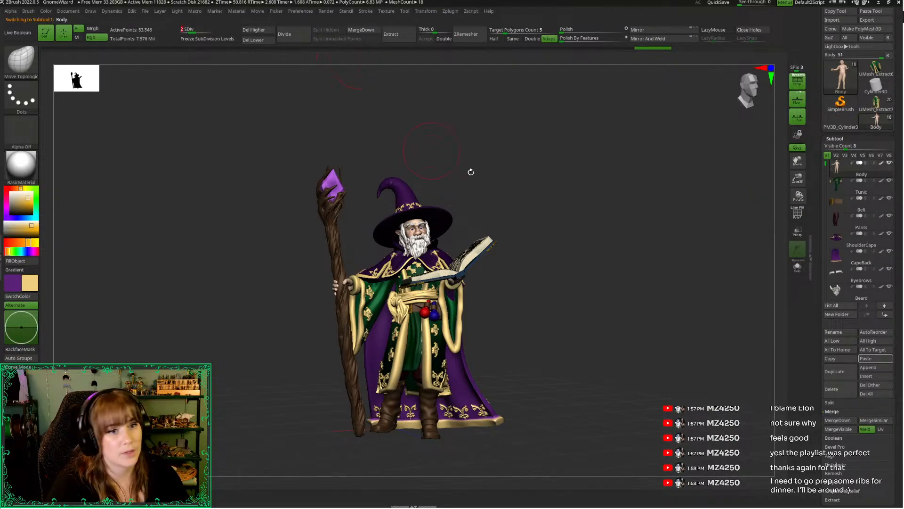
Duplicate the Body subtool and delete the copy's higher and lower subdivision levels
click(837, 371)
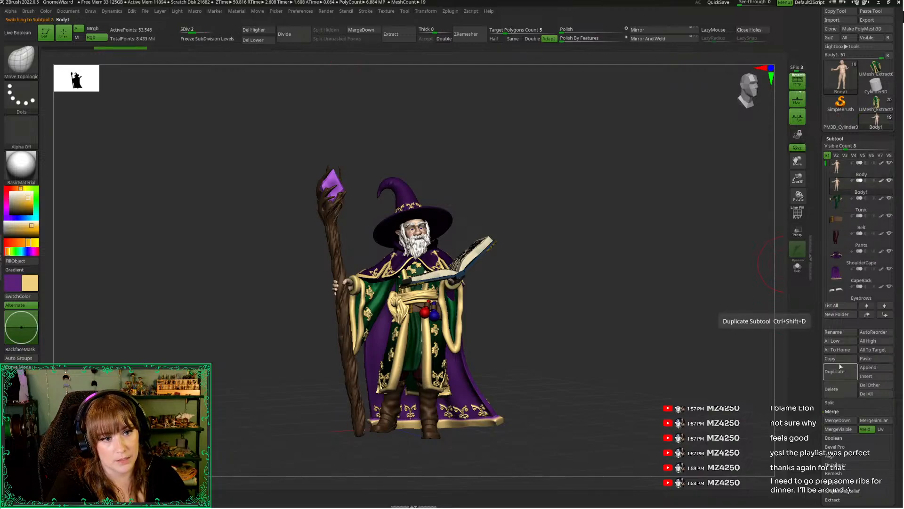
click(253, 33)
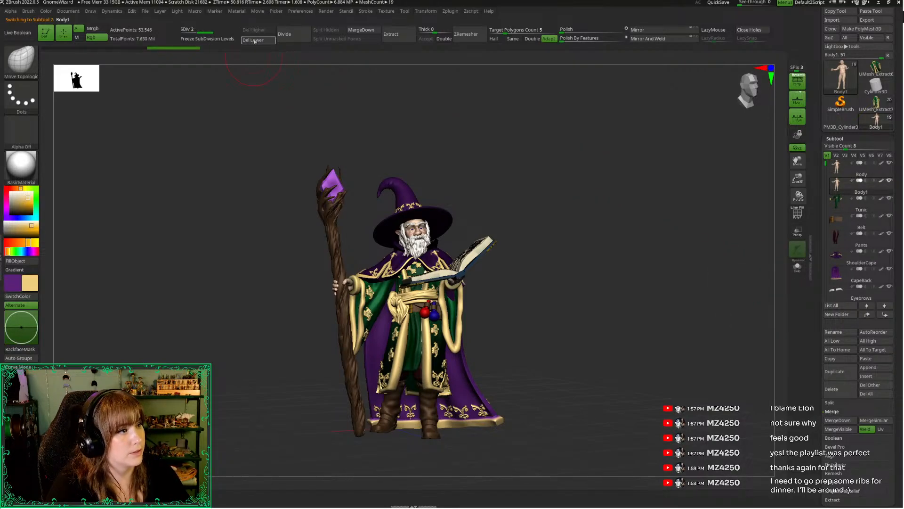
click(253, 40)
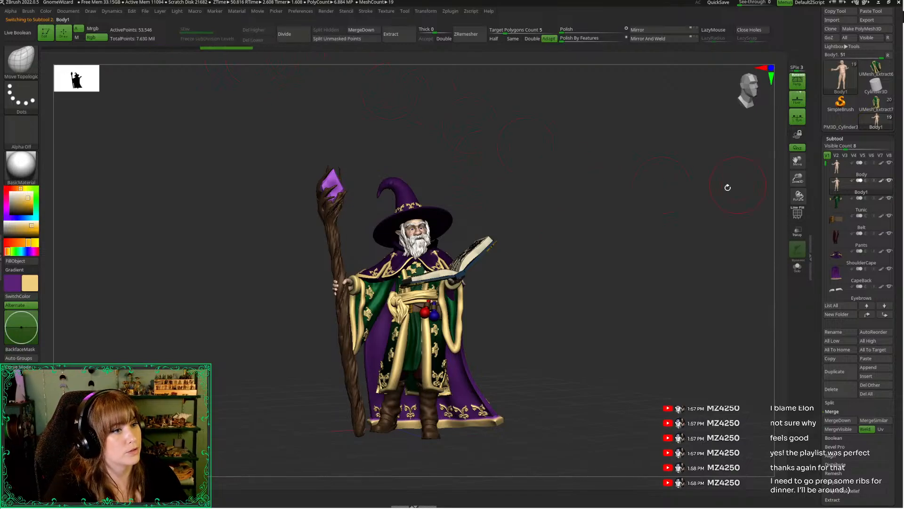
Choose the Move Topological brush near the staff-holding hand and make Staff the active subtool
drag(796, 178, 797, 248)
mouse_move(735, 207)
mouse_down()
mouse_move(631, 196)
mouse_move(533, 212)
mouse_move(503, 186)
mouse_move(539, 266)
mouse_move(504, 238)
mouse_up()
key(b)
key(m)
key(t)
key(space)
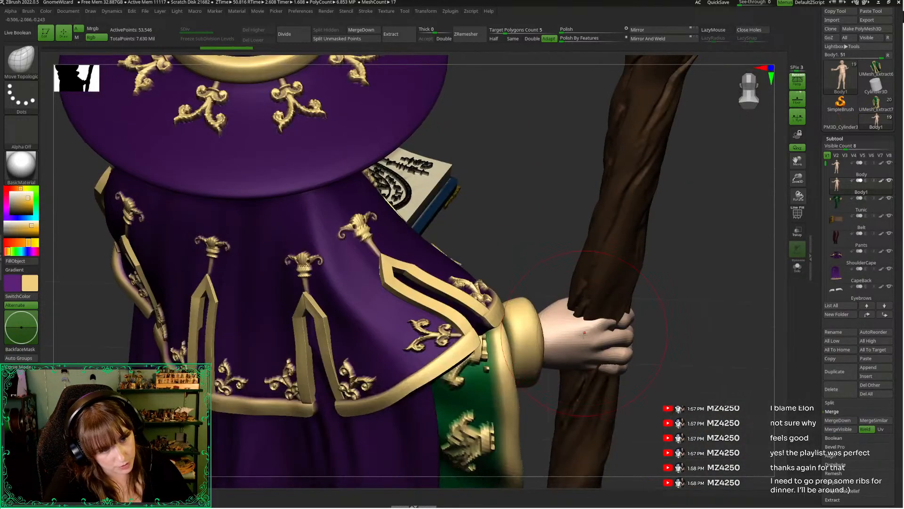
alt+click(605, 293)
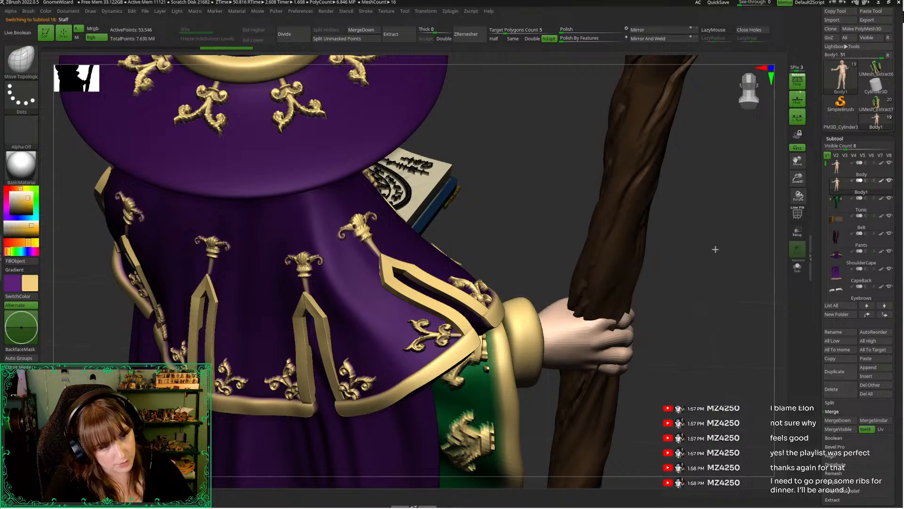
Isolate the staff and mask everything except the short section gripped by the hand
drag(797, 178, 776, 109)
click(758, 102)
click(758, 102)
click(757, 99)
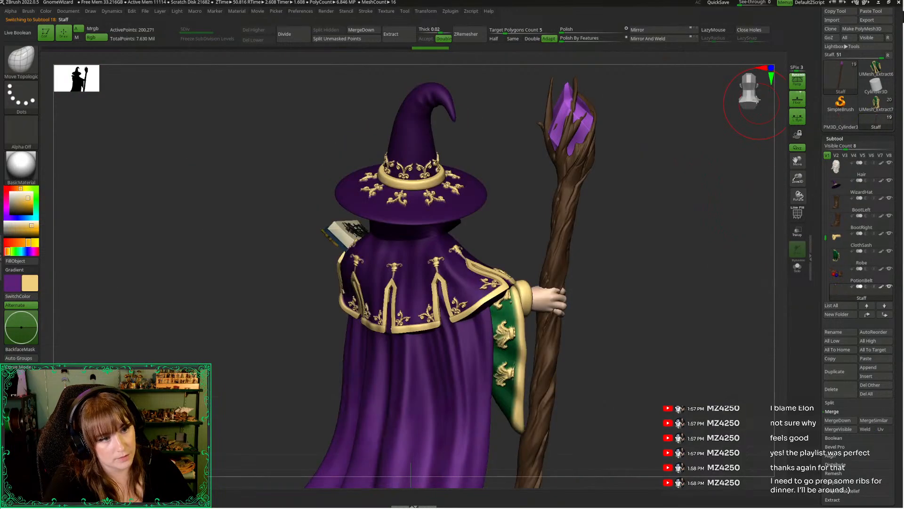
drag(641, 245, 615, 271)
key(alt+s)
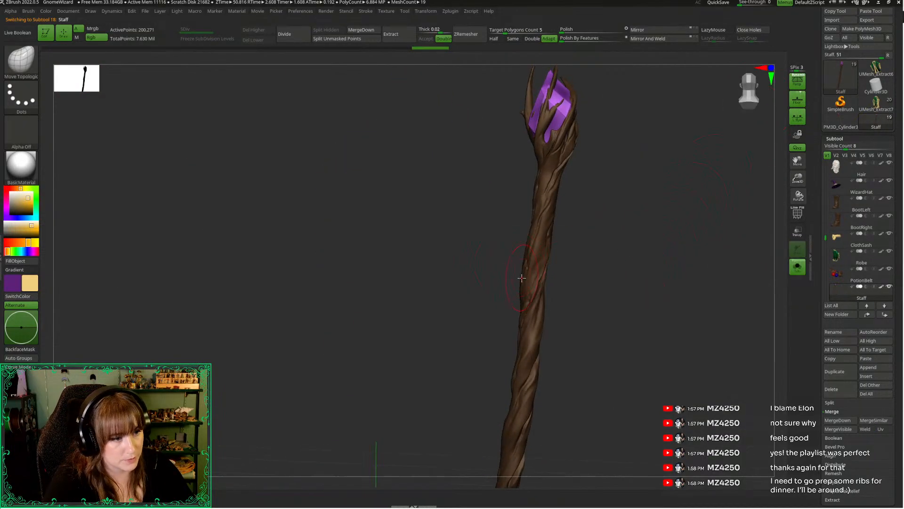
ctrl+drag(531, 266, 522, 266)
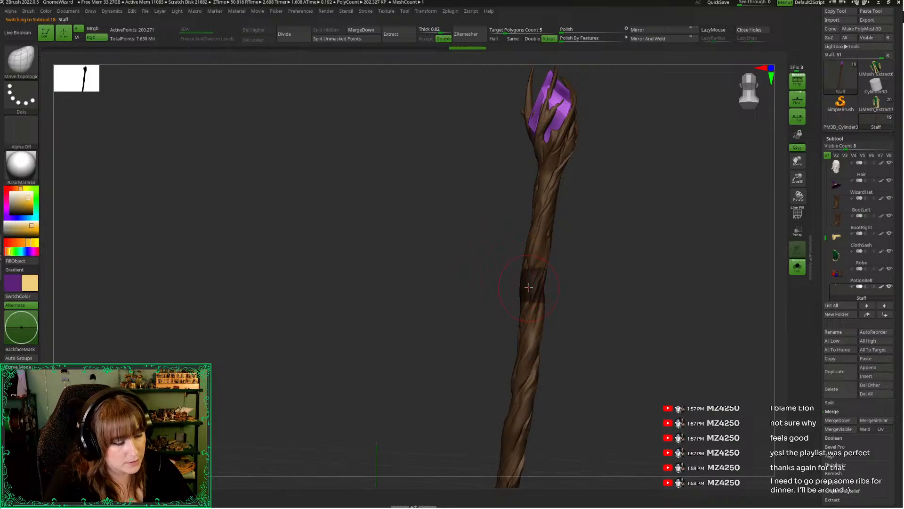
ctrl+click(501, 259)
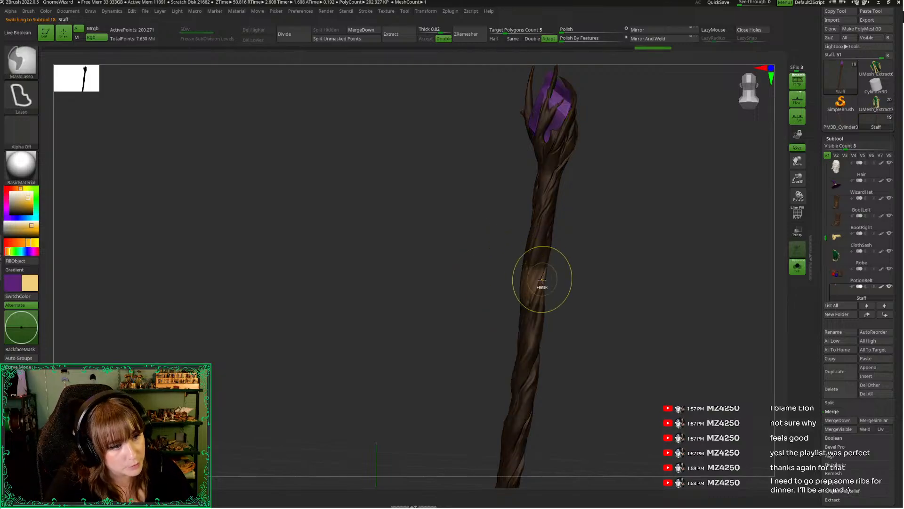
Center the transform gizmo on the staff's unmasked grip section and shift that section along the Z axis
key(w)
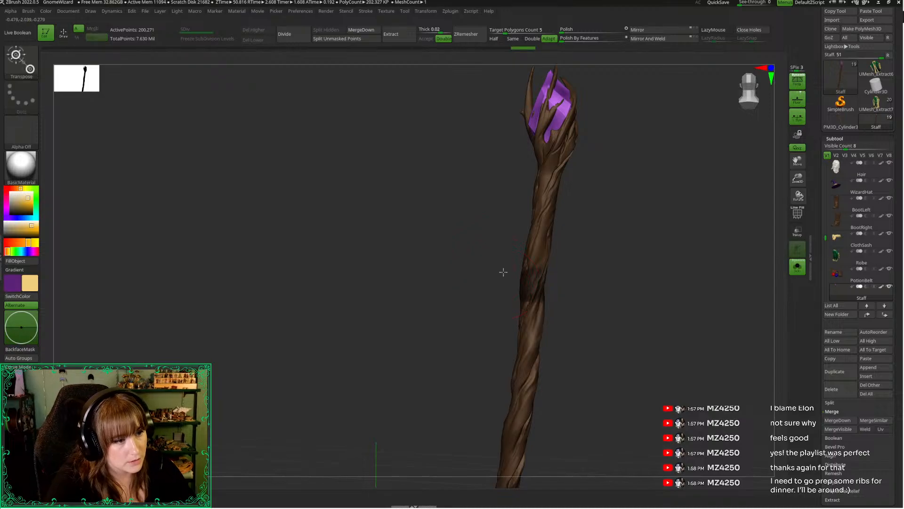
click(532, 286)
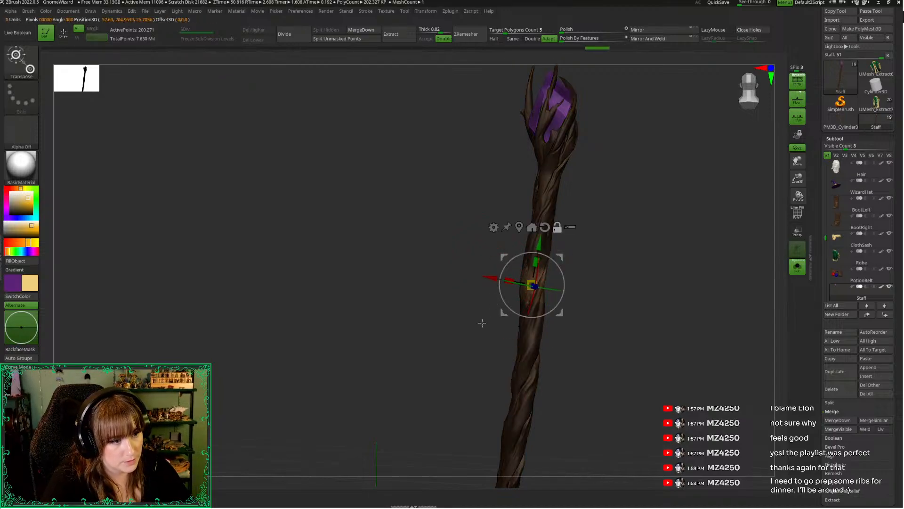
drag(482, 323, 426, 341)
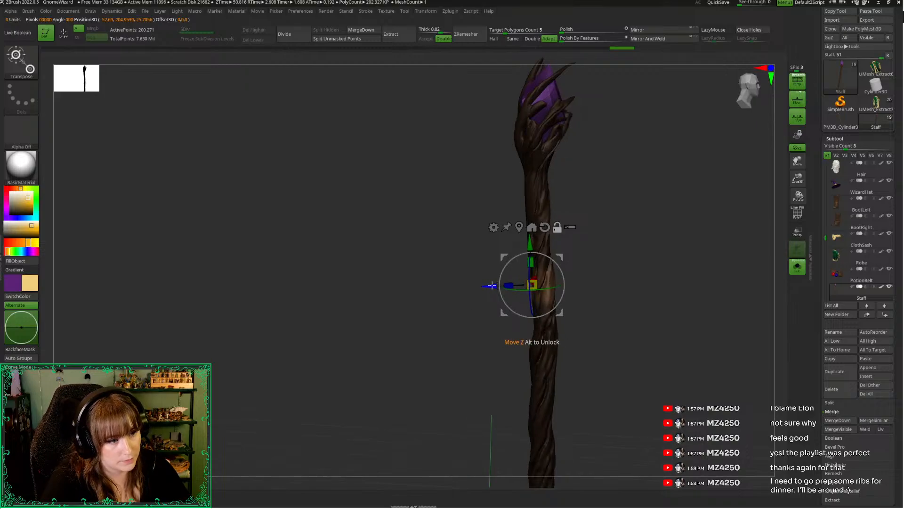
alt+drag(490, 286, 521, 281)
key(alt+s)
key(ctrl+z)
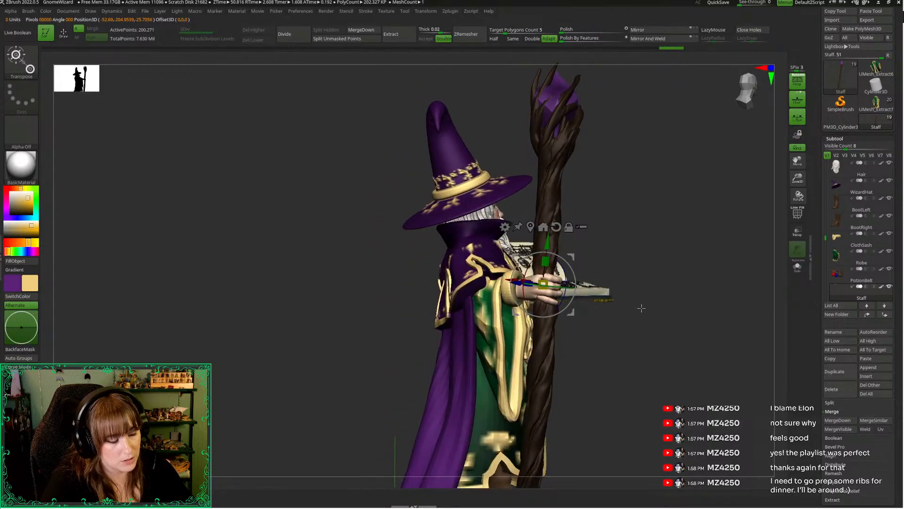
key(ctrl+shift+z)
key(q)
Redo the mask on the isolated staff so only the section inside the gripping hand is unmasked, and show all subtools again
drag(651, 315, 665, 311)
drag(797, 178, 793, 217)
right_click(625, 235)
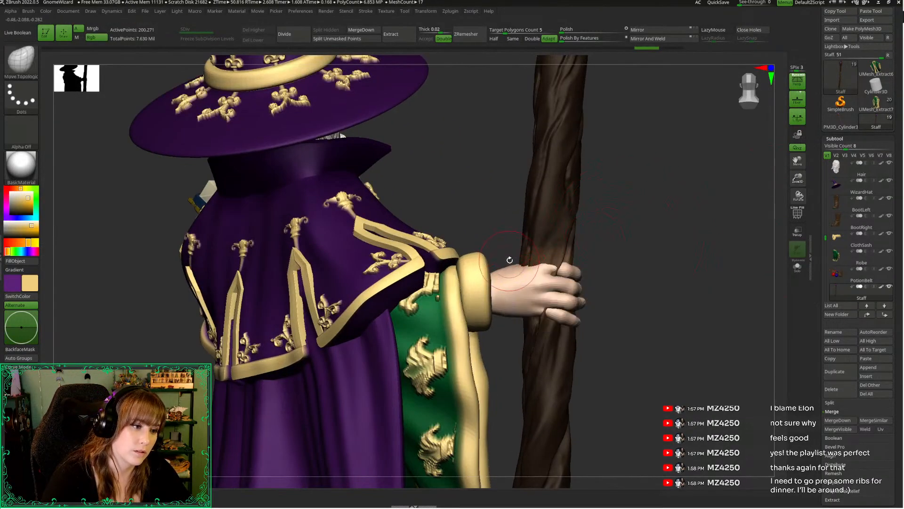
key(ctrl)
key(alt+s)
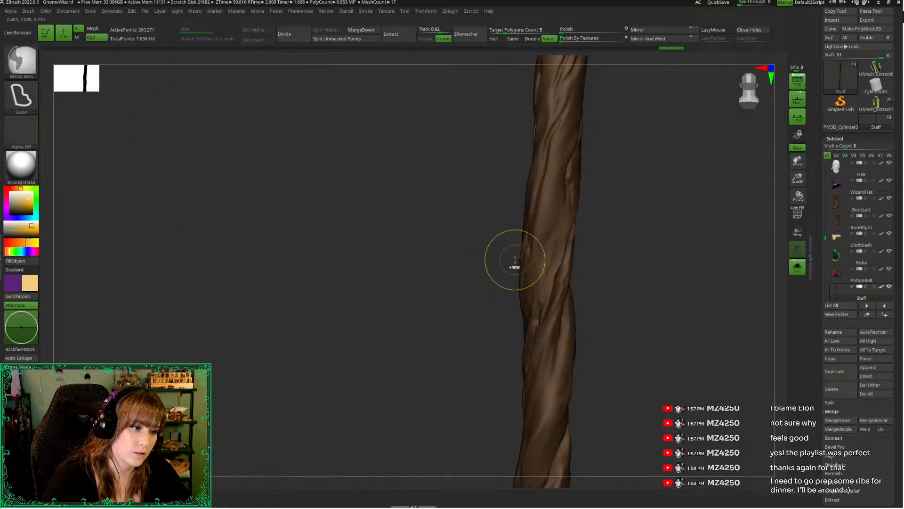
mouse_move(578, 300)
ctrl+mouse_down()
mouse_move(574, 251)
mouse_move(509, 251)
mouse_move(574, 293)
mouse_move(582, 278)
ctrl+mouse_up()
key(ctrl+w)
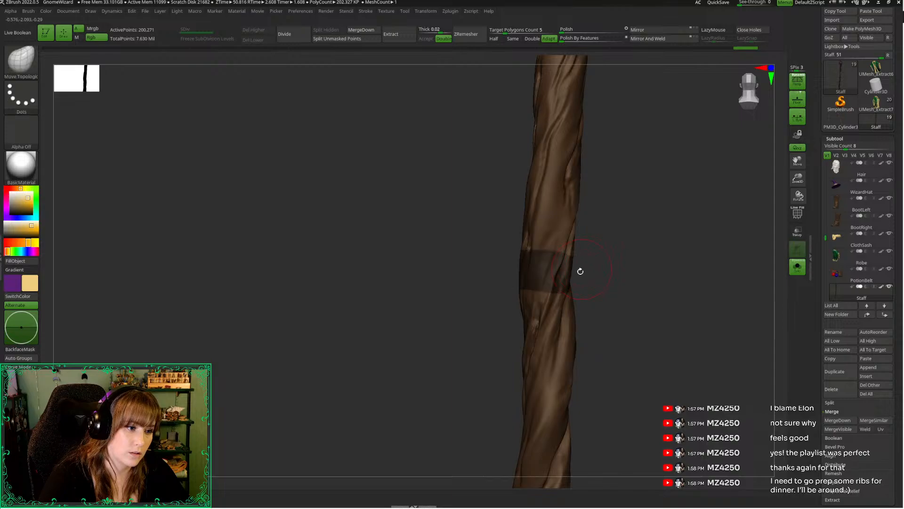
key(alt+s)
key(ctrl)
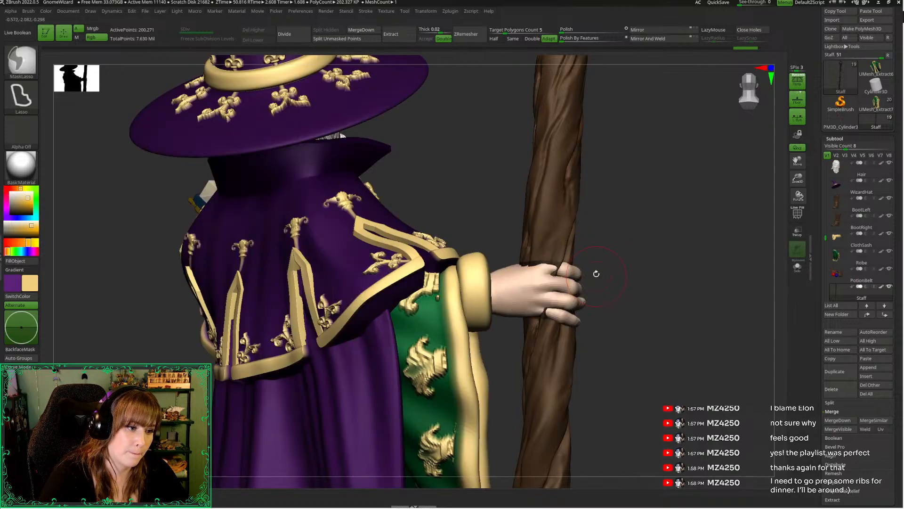
key(alt+s)
key(ctrl)
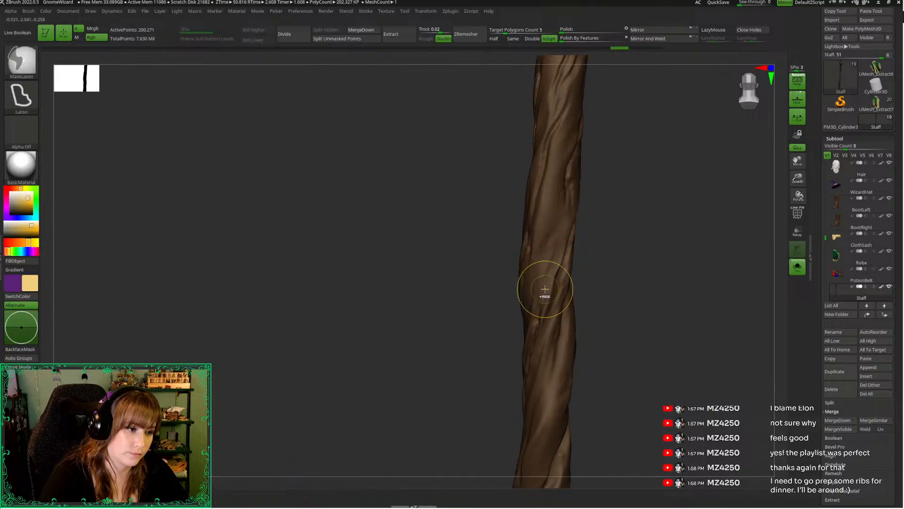
ctrl+click(504, 226)
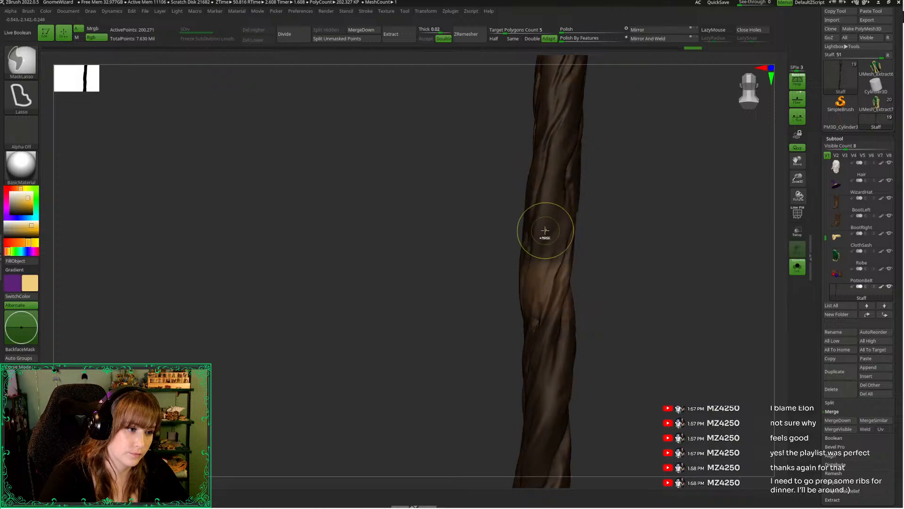
key(alt+s)
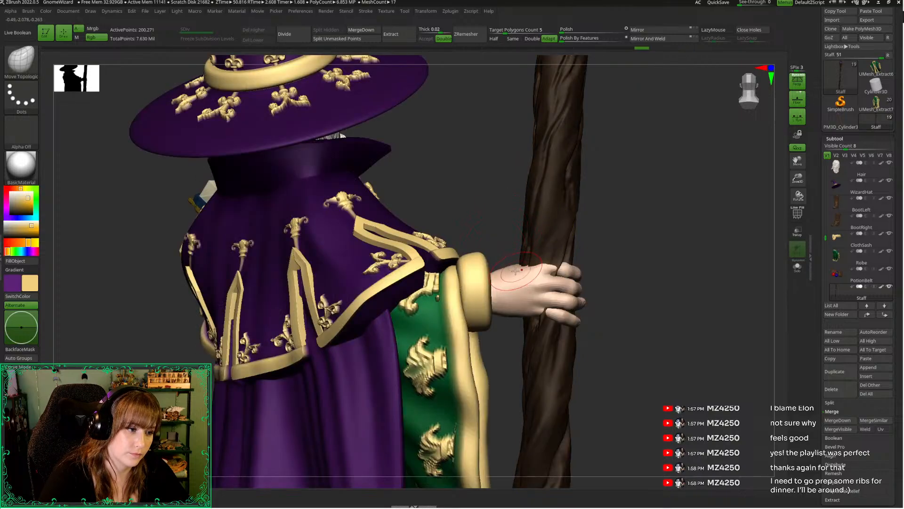
Scale the staff's unmasked grip section down to about 0.9
key(w)
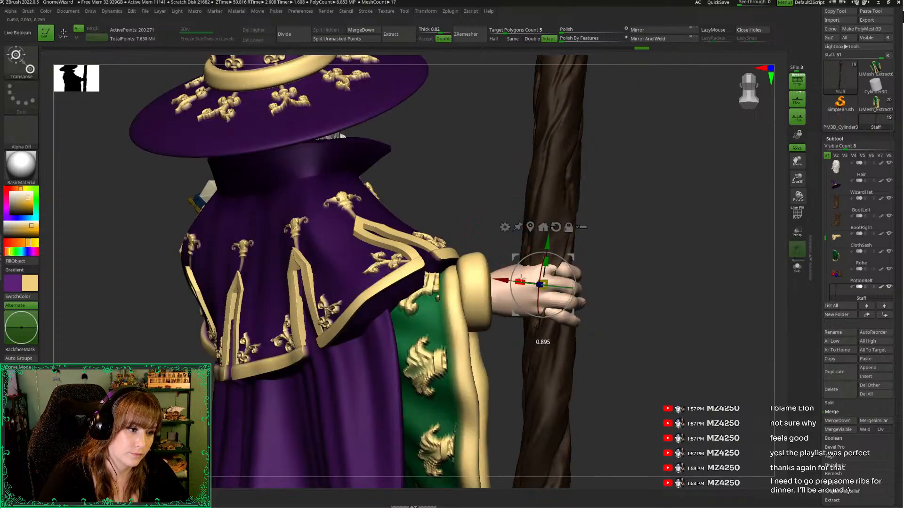
drag(644, 297, 519, 283)
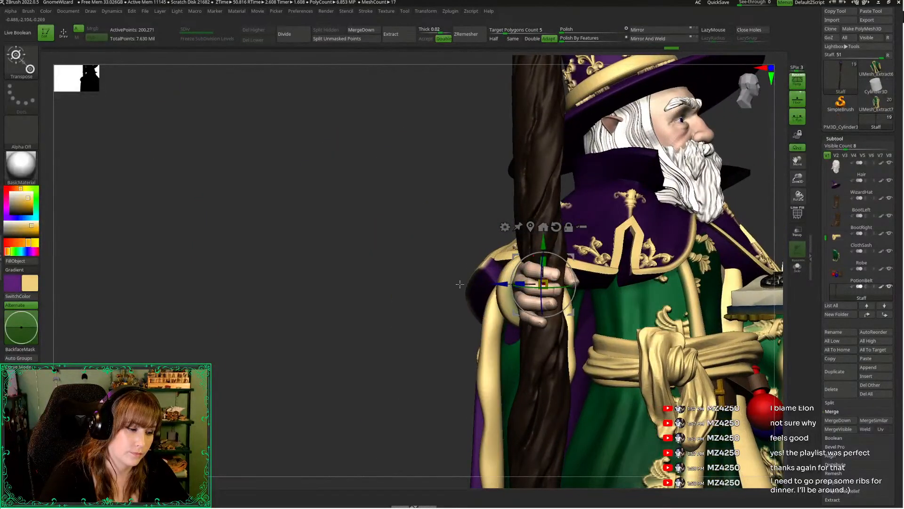
mouse_move(460, 284)
mouse_down()
mouse_move(430, 297)
mouse_move(658, 335)
mouse_up()
key(q)
mouse_move(640, 367)
mouse_down()
mouse_move(694, 368)
mouse_move(558, 343)
mouse_up()
Adjust the mask around the staff's grip, scale that section down again to about 0.87, and clear the mask
key(w)
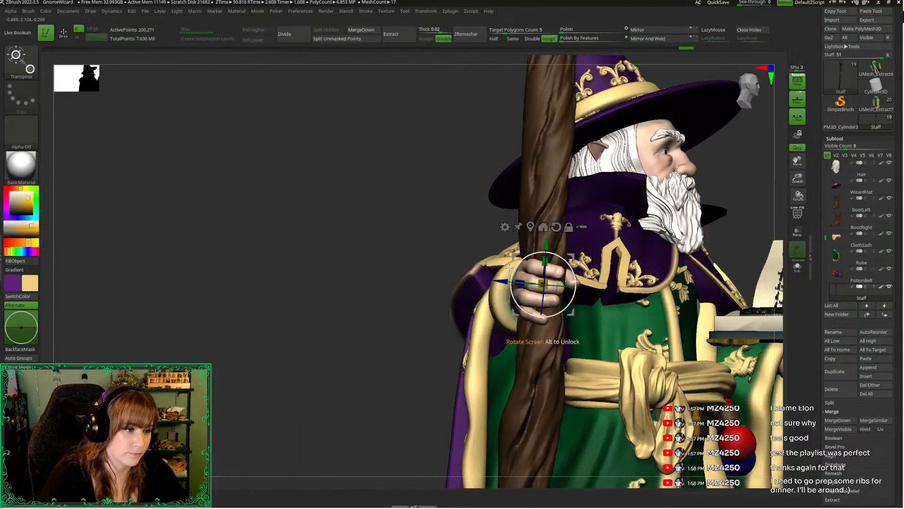
drag(514, 256, 517, 257)
key(q)
mouse_move(444, 244)
mouse_down()
mouse_move(409, 243)
mouse_move(417, 242)
mouse_up()
key(ctrl)
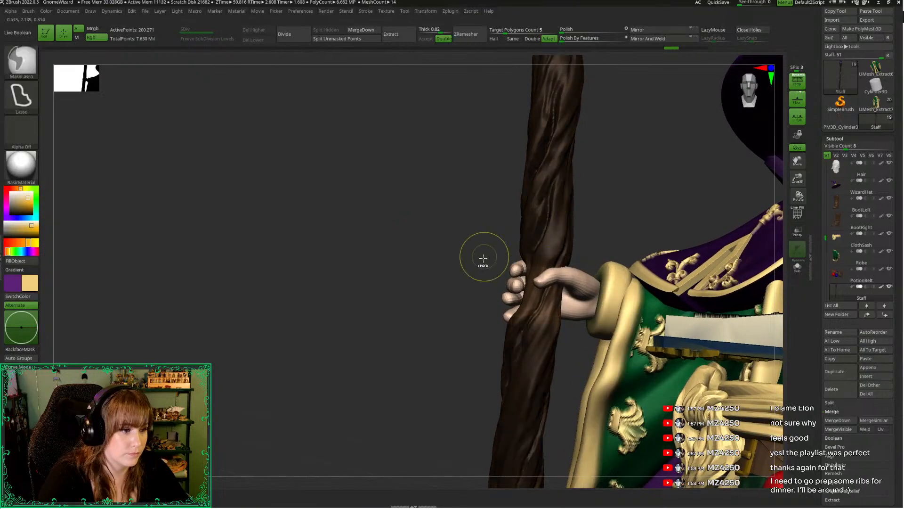
mouse_move(470, 246)
mouse_down()
mouse_move(540, 252)
mouse_move(522, 262)
mouse_up()
key(w)
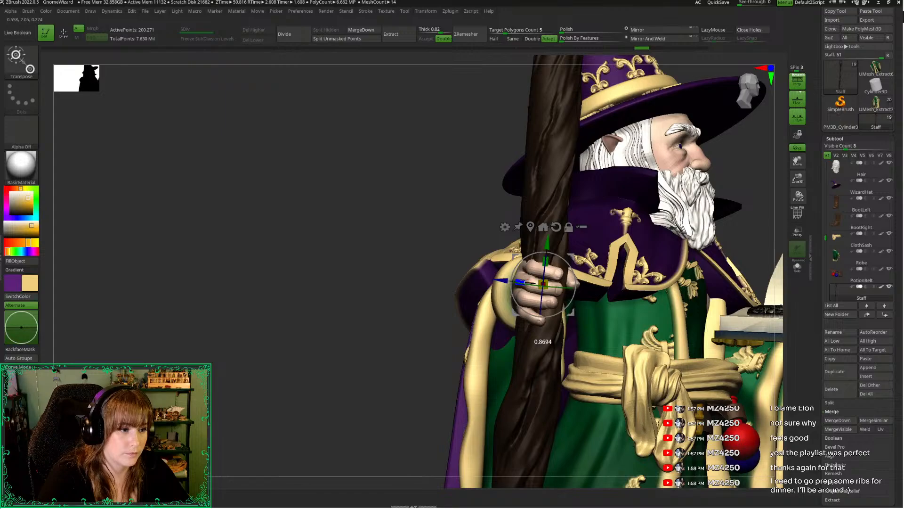
key(q)
drag(422, 269, 665, 246)
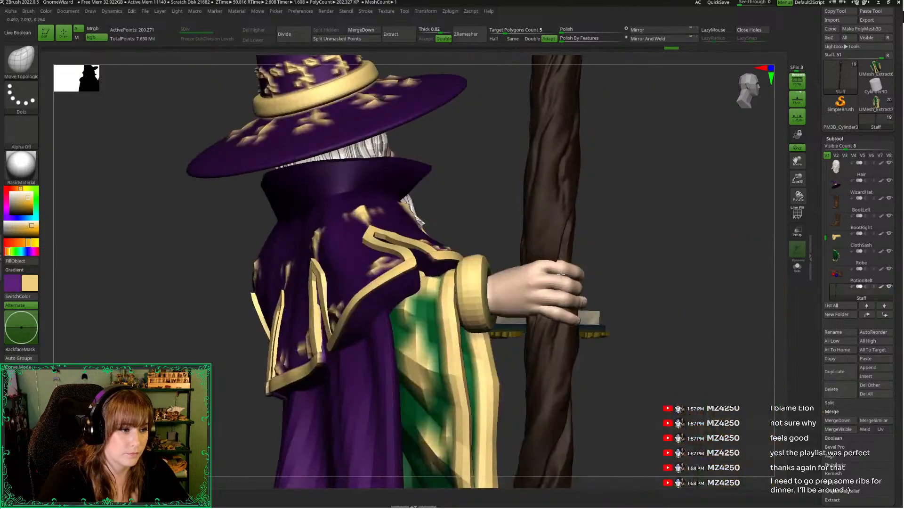
key(ctrl)
Select the Body subtool for editing with the Move Topological brush and lower it to subdivision level 1
key(b)
key(m)
key(t)
key(space)
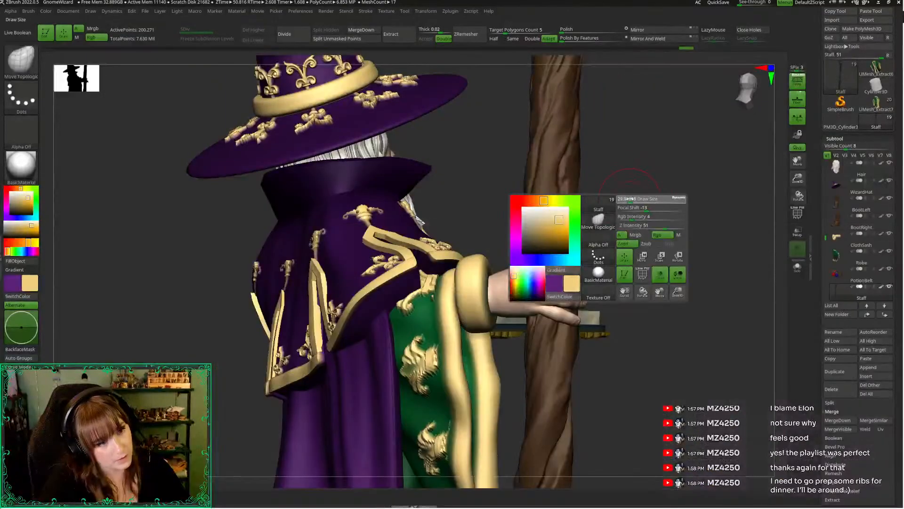
click(637, 200)
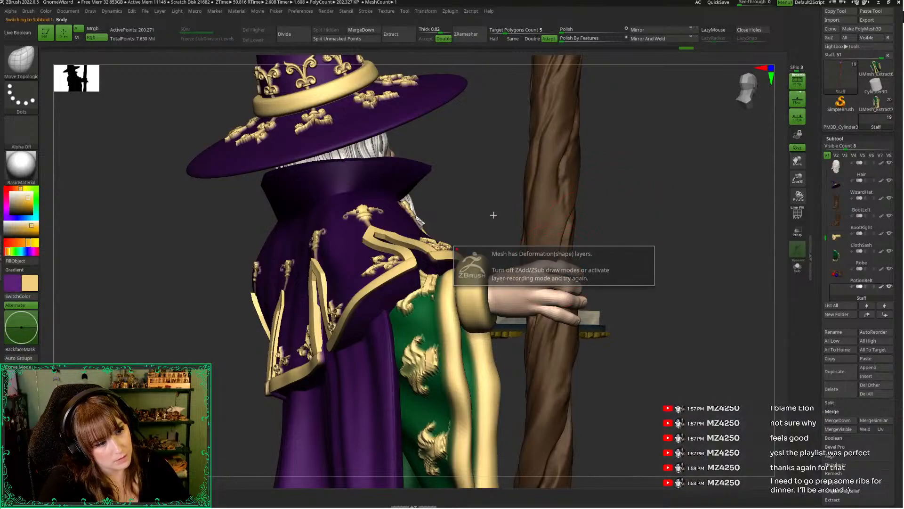
drag(663, 246, 643, 249)
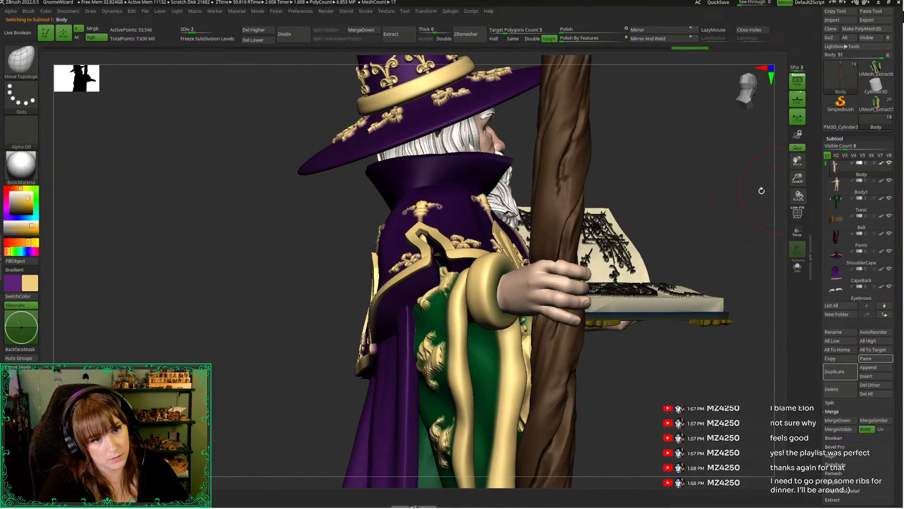
alt+drag(676, 201, 655, 194)
key(shift+d)
right_click(656, 194)
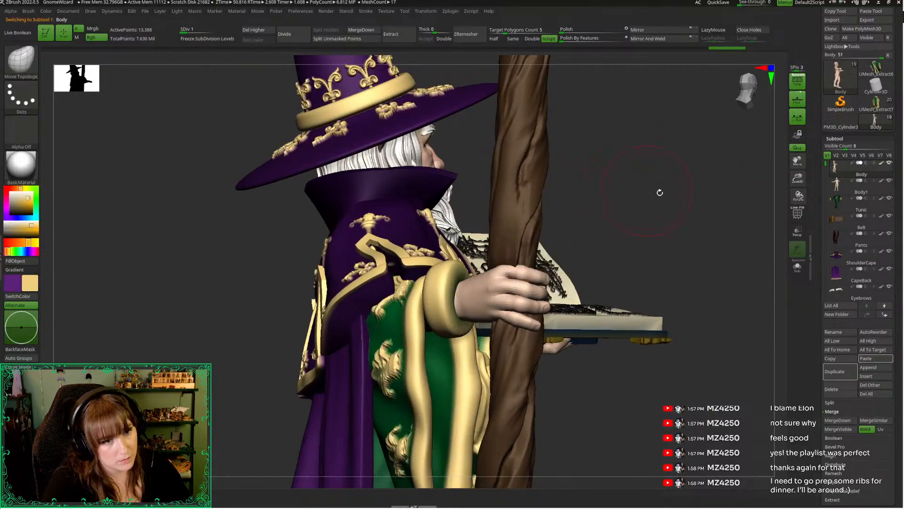
Delete the duplicated Body1 subtool
click(842, 190)
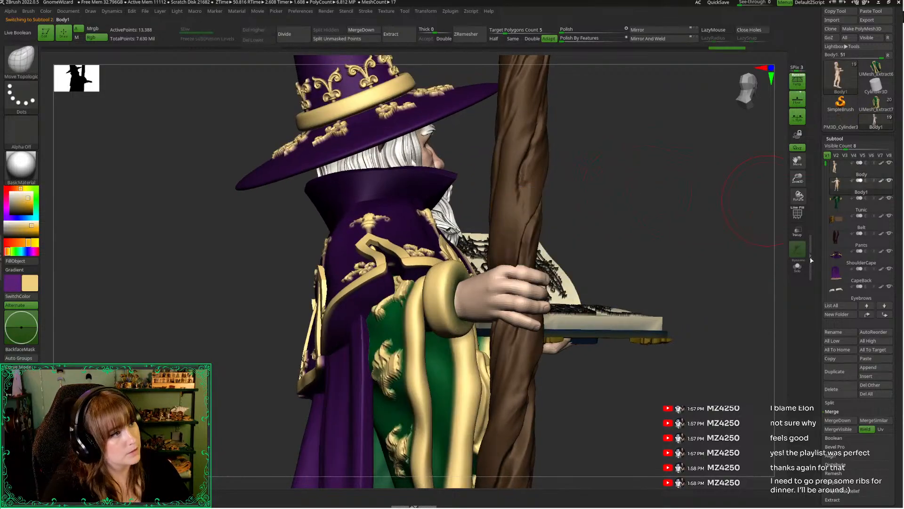
click(838, 391)
click(770, 405)
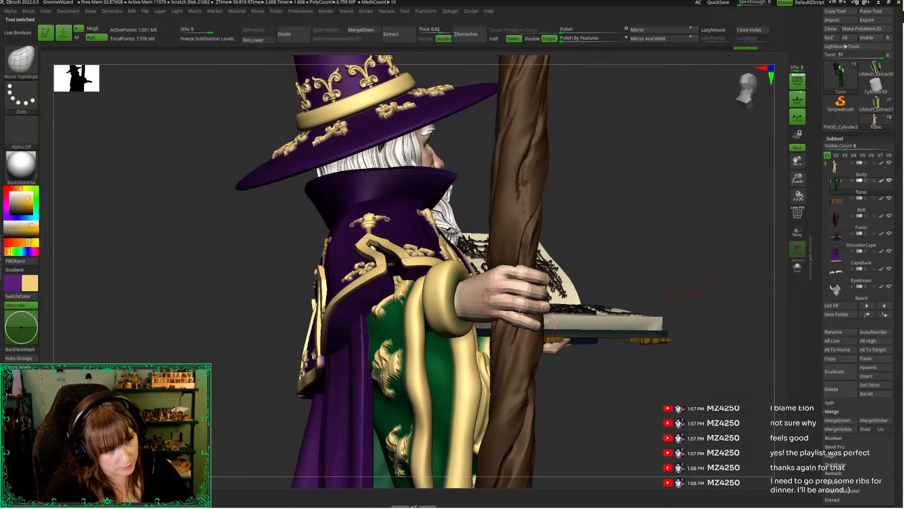
mouse_move(520, 313)
right_down()
mouse_move(635, 188)
mouse_move(509, 321)
right_up()
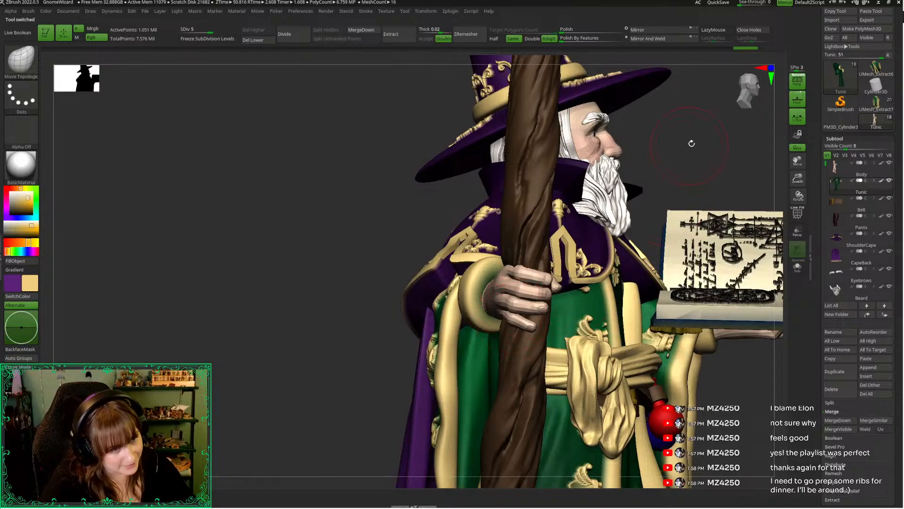
right_drag(692, 143, 508, 321)
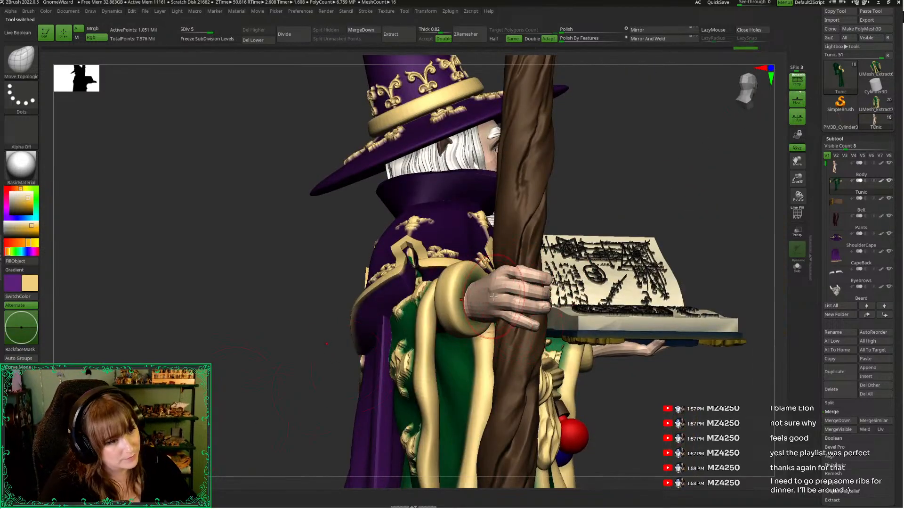
right_drag(567, 346, 527, 296)
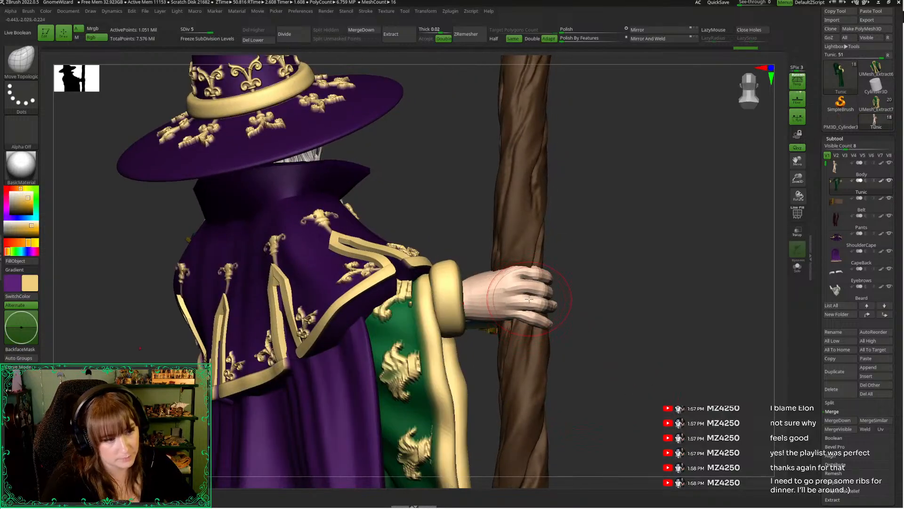
Select the Body subtool and nudge the staff hand's little finger around the staff with the Move Topological brush
drag(798, 179, 687, 292)
click(852, 168)
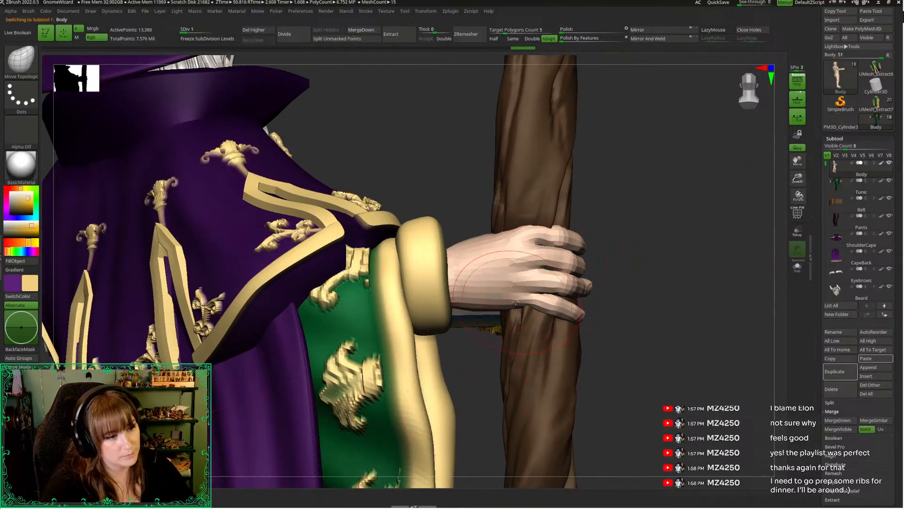
drag(530, 298, 531, 307)
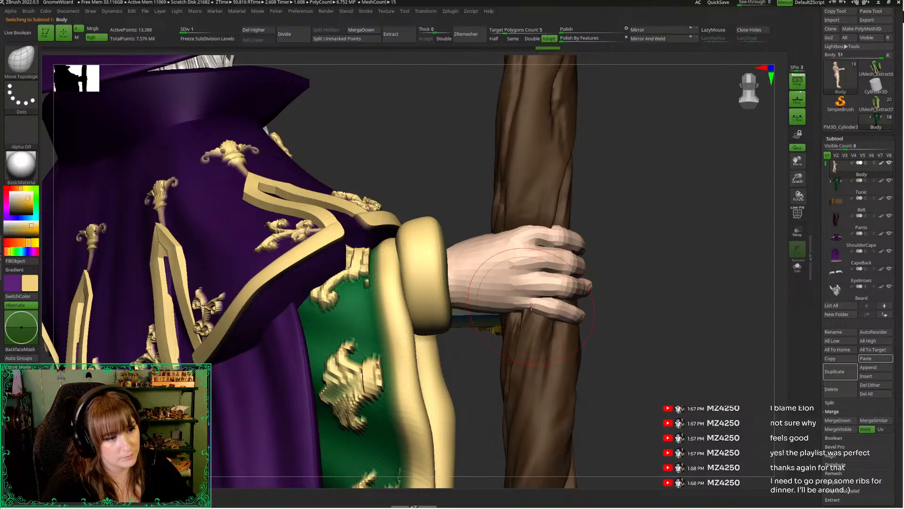
drag(791, 175, 777, 137)
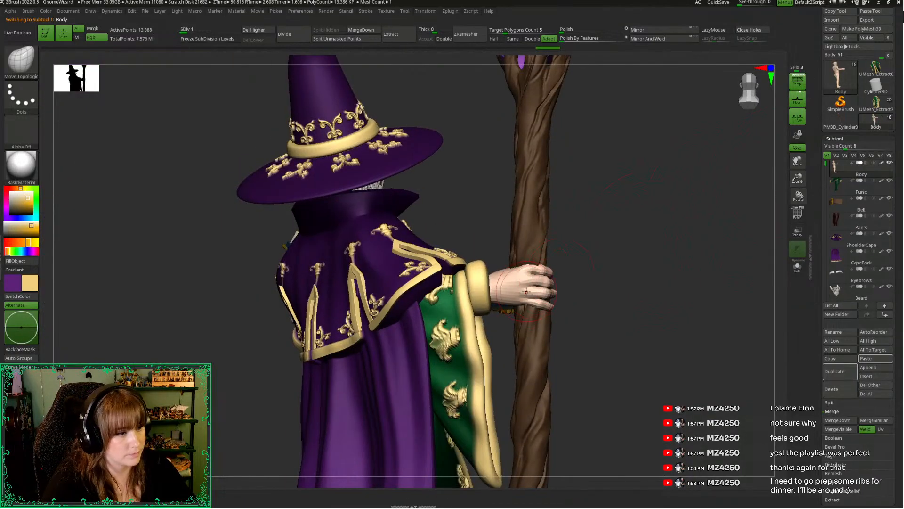
drag(797, 179, 799, 223)
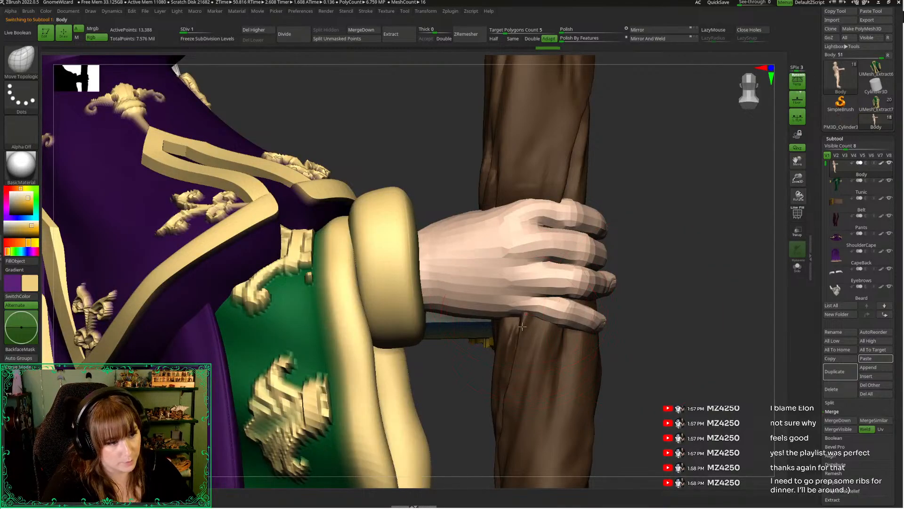
drag(542, 306, 543, 311)
Isolate the body and mask everything except the little finger of the staff hand
mouse_move(668, 348)
mouse_down()
mouse_move(500, 277)
mouse_move(479, 295)
mouse_move(584, 298)
mouse_move(614, 274)
mouse_up()
key(space)
click(797, 267)
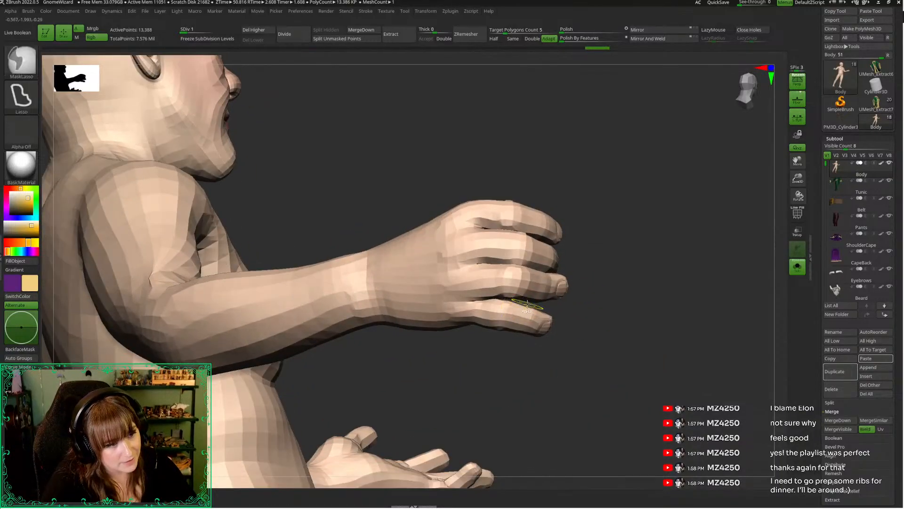
ctrl+drag(489, 347, 545, 313)
ctrl+click(596, 309)
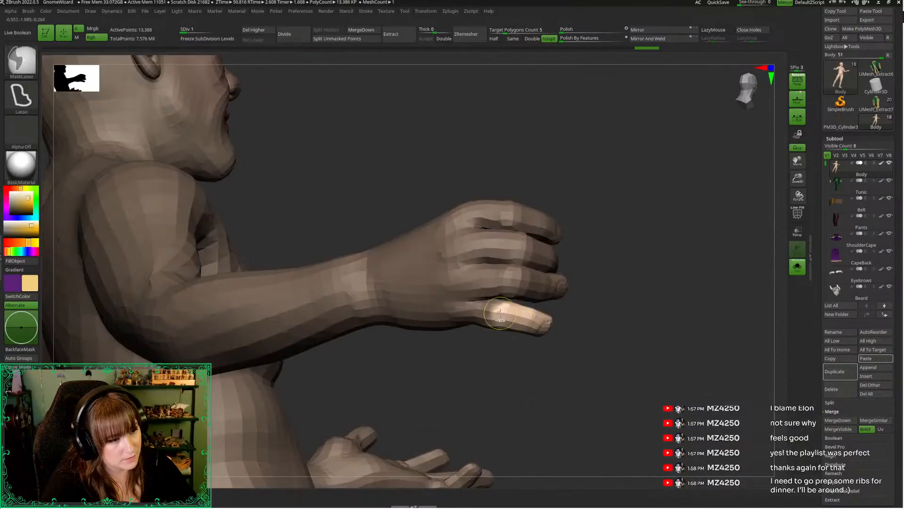
mouse_move(530, 304)
ctrl+alt+mouse_down()
mouse_move(587, 360)
mouse_move(600, 311)
ctrl+alt+mouse_up()
Rotate the unmasked little finger at its base with the gizmo
key(w)
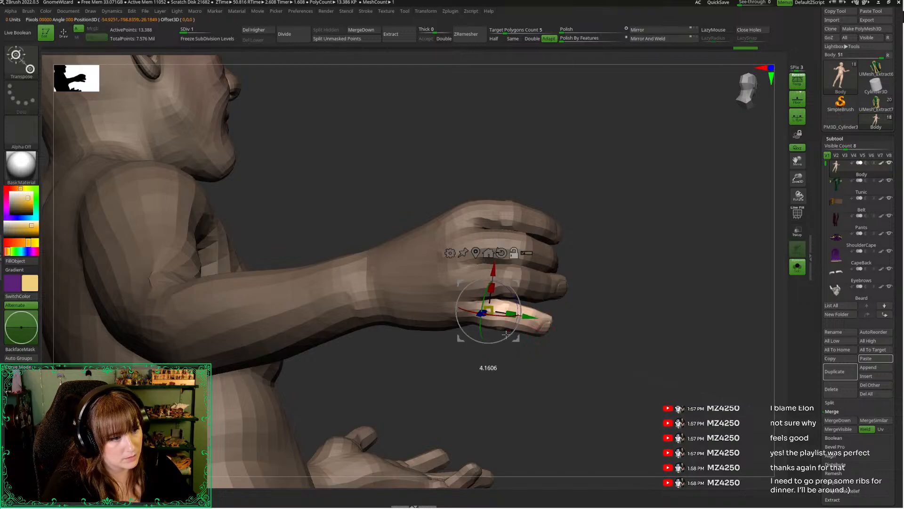
right_drag(502, 337, 432, 288)
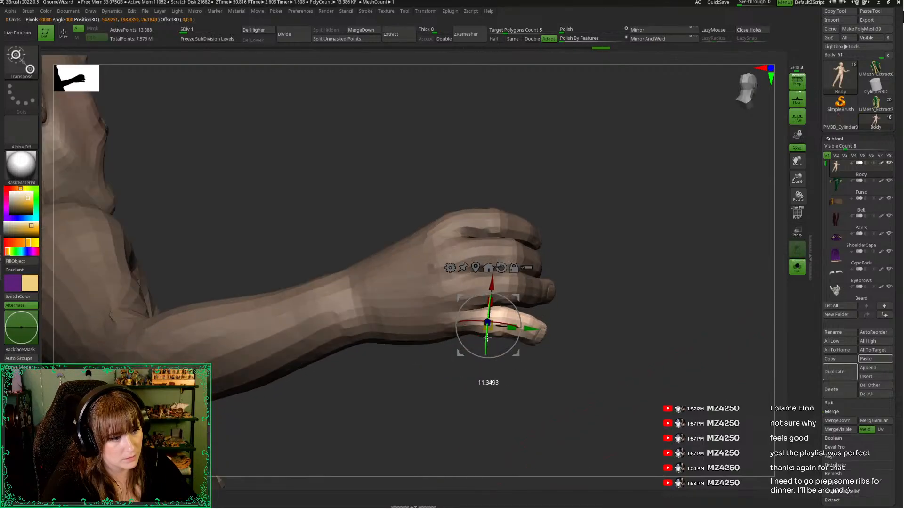
right_drag(513, 400, 493, 383)
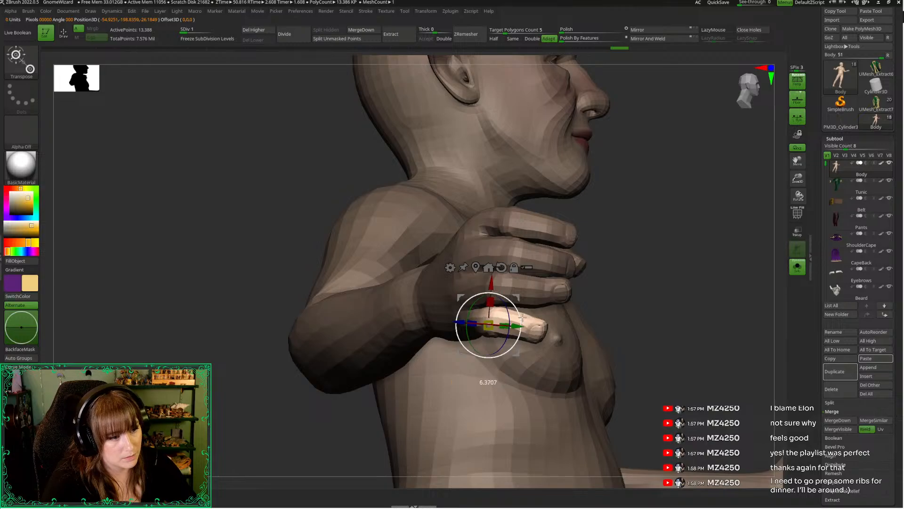
key(q)
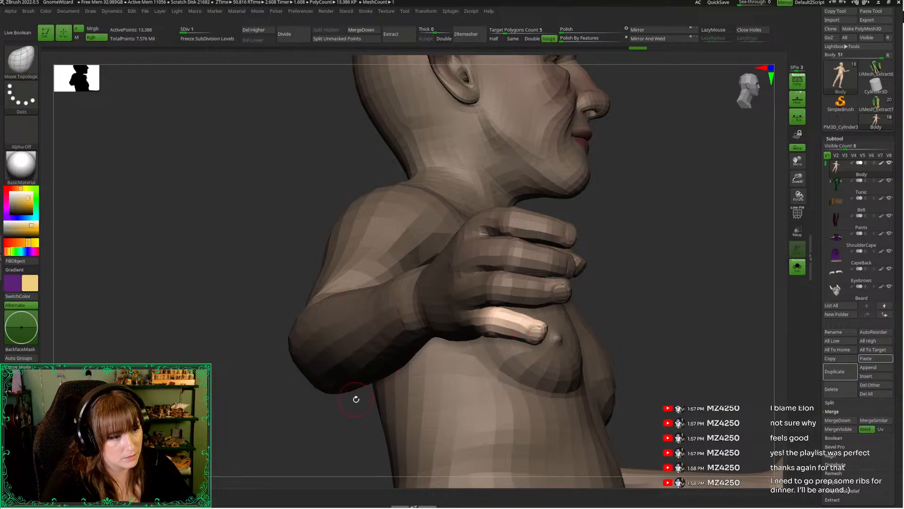
Extend the mask over the base of the little finger and rotate its outer part closer to the other fingers
mouse_move(668, 379)
right_down()
mouse_move(652, 346)
mouse_move(660, 353)
right_up()
key(ctrl)
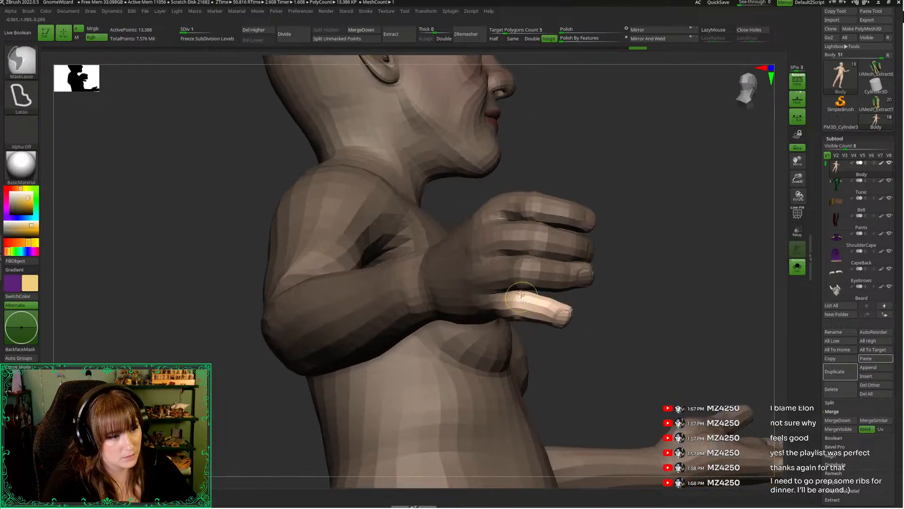
ctrl+drag(457, 339, 511, 236)
drag(578, 377, 594, 375)
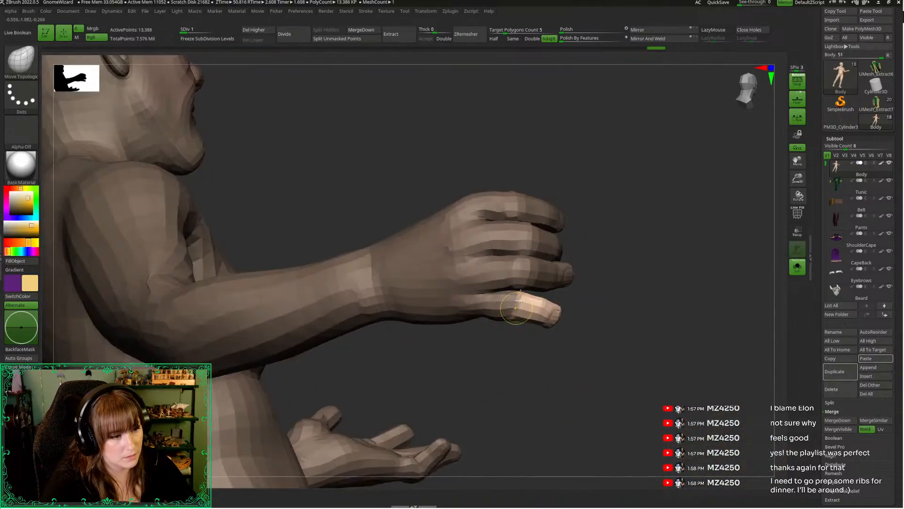
mouse_move(524, 273)
ctrl+mouse_down()
mouse_move(470, 353)
mouse_move(513, 314)
ctrl+mouse_up()
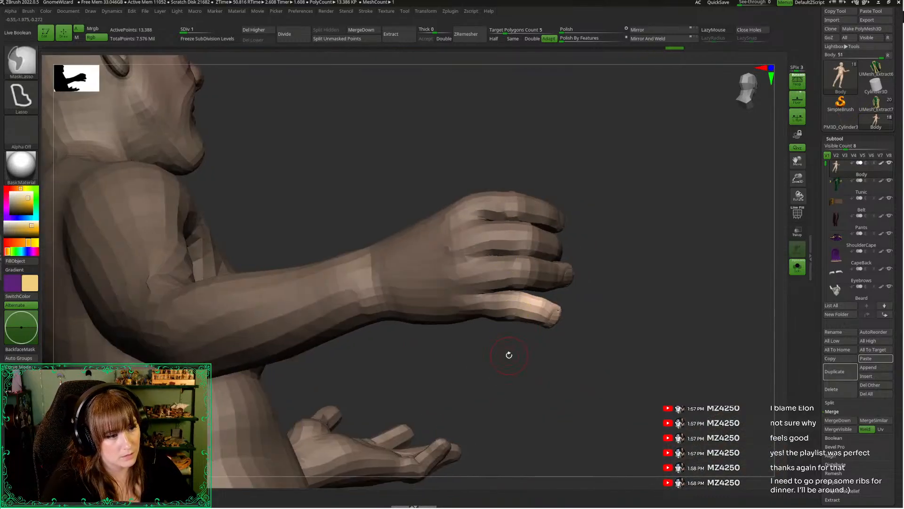
key(w)
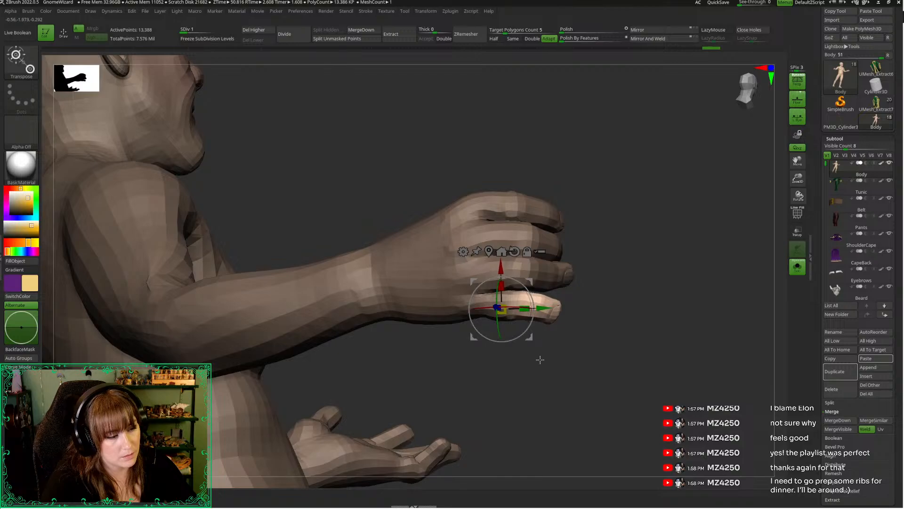
key(q)
Mask the little finger up to its tip and bend the fingertip with the gizmo centred on its last joint
drag(539, 360, 525, 383)
ctrl+drag(544, 284, 480, 242)
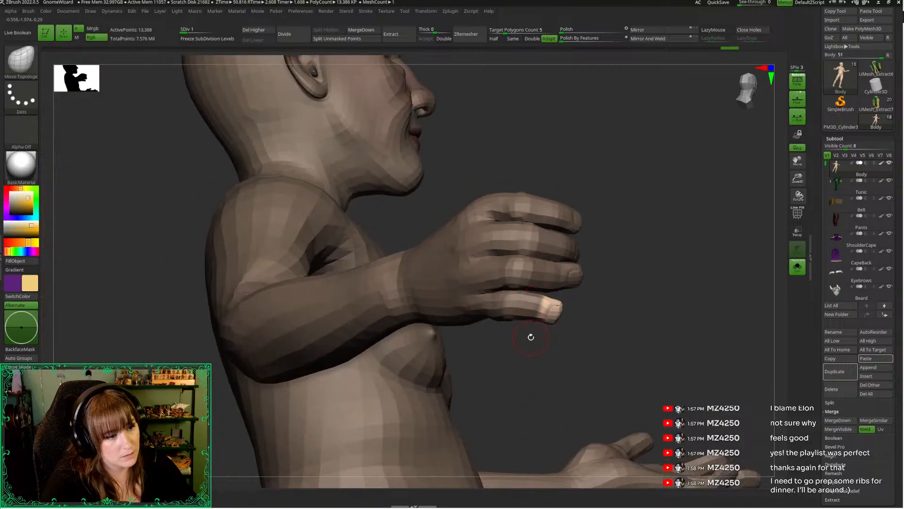
key(w)
drag(549, 301, 549, 296)
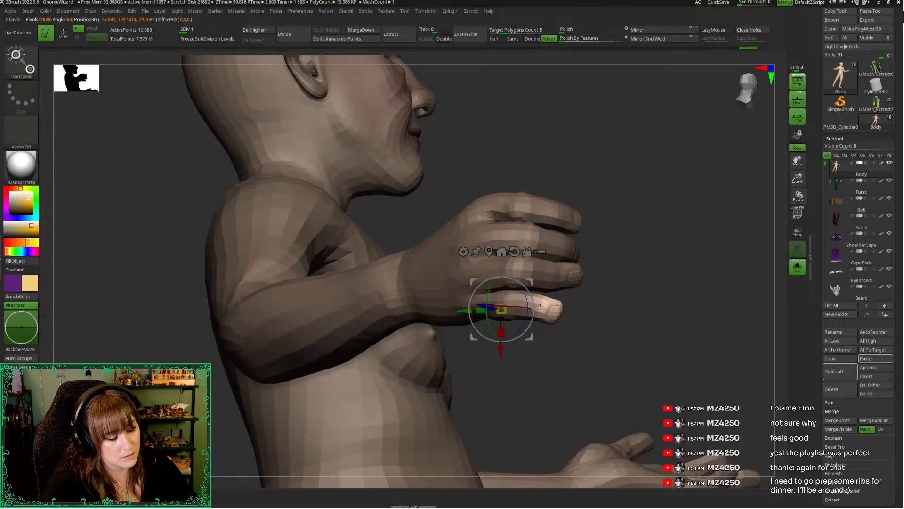
click(538, 303)
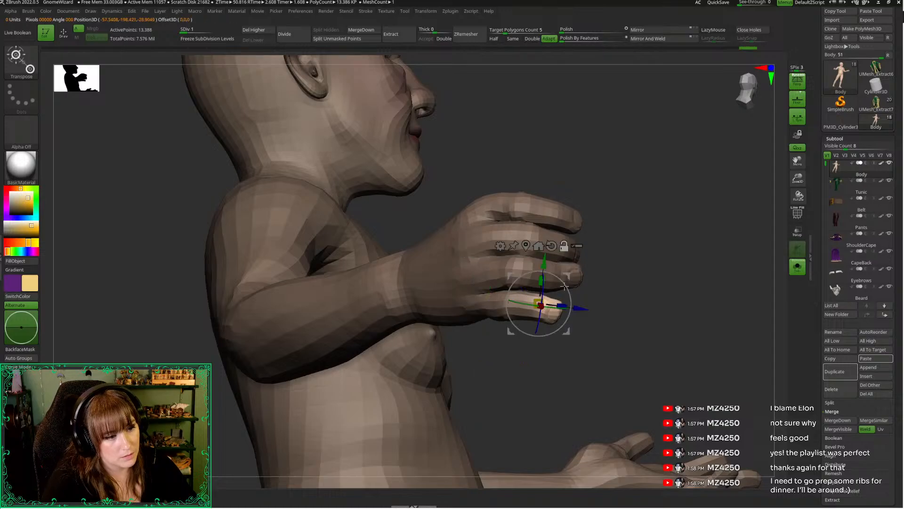
key(q)
Clear the mask, adjust the staff hand's lower fingertips with the Move Topological brush, and show the whole figure again
ctrl+drag(609, 320, 621, 341)
mouse_move(627, 343)
mouse_down()
mouse_move(596, 341)
mouse_move(601, 329)
mouse_move(556, 273)
mouse_move(584, 277)
mouse_up()
key(space)
mouse_move(655, 283)
mouse_down()
mouse_move(603, 303)
mouse_move(586, 286)
mouse_up()
key(space)
mouse_move(649, 287)
mouse_down()
mouse_move(620, 289)
mouse_move(659, 275)
mouse_up()
key(space)
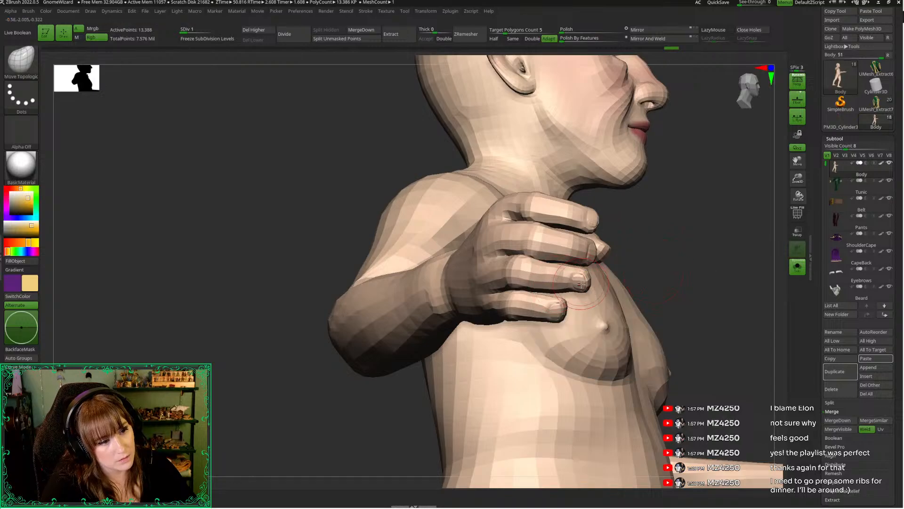
drag(679, 275, 631, 320)
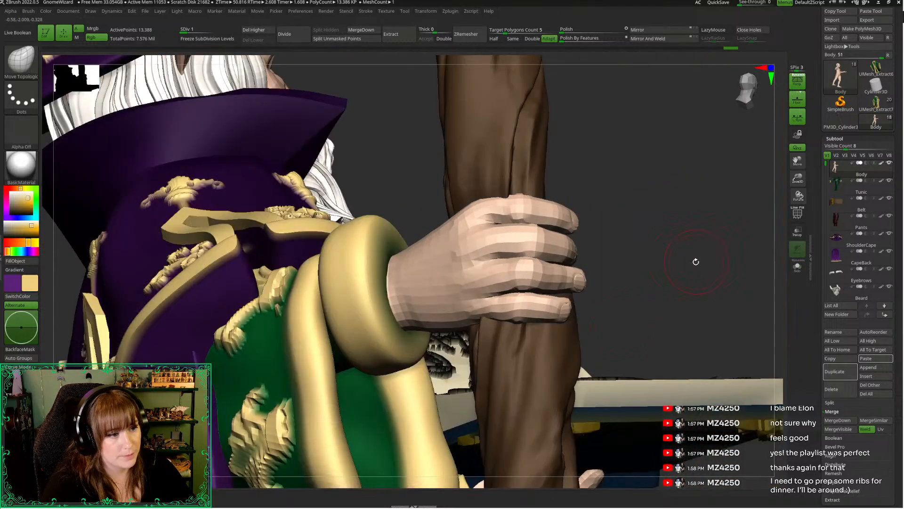
drag(696, 262, 805, 298)
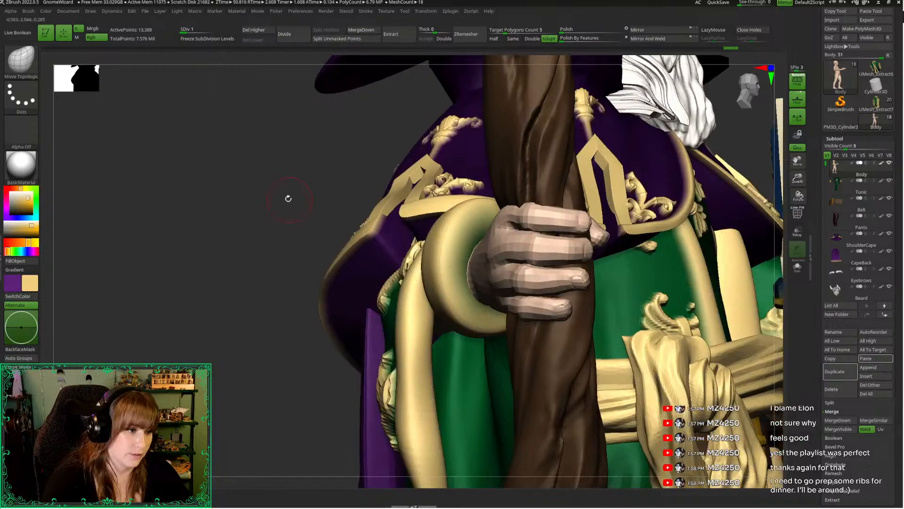
Isolate the body and mask everything except the ring finger of the staff hand
alt+drag(289, 197, 549, 254)
click(247, 212)
alt+drag(803, 192, 650, 220)
mouse_move(465, 257)
ctrl+mouse_down()
mouse_move(428, 264)
mouse_move(505, 315)
mouse_move(576, 249)
mouse_move(575, 282)
ctrl+mouse_up()
ctrl+click(611, 264)
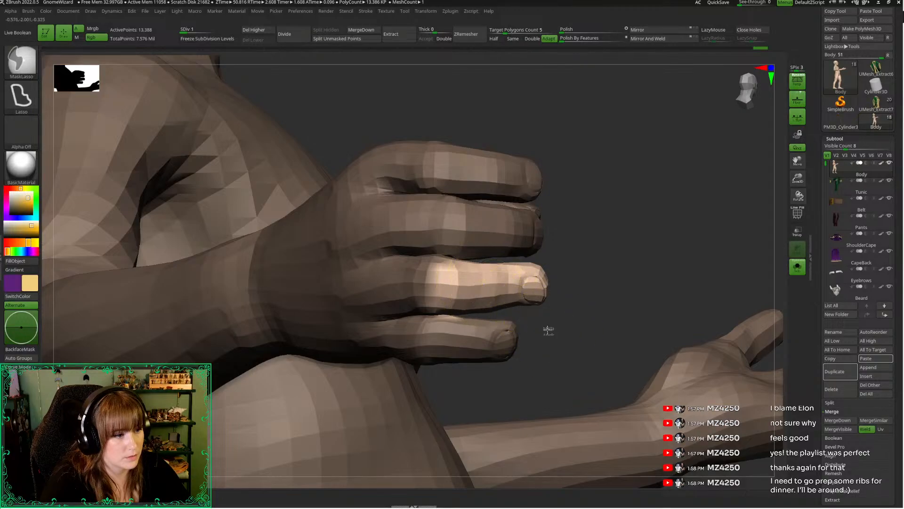
Centre the gizmo on the ring finger's knuckle, rotate the finger slightly, and clear the mask
key(w)
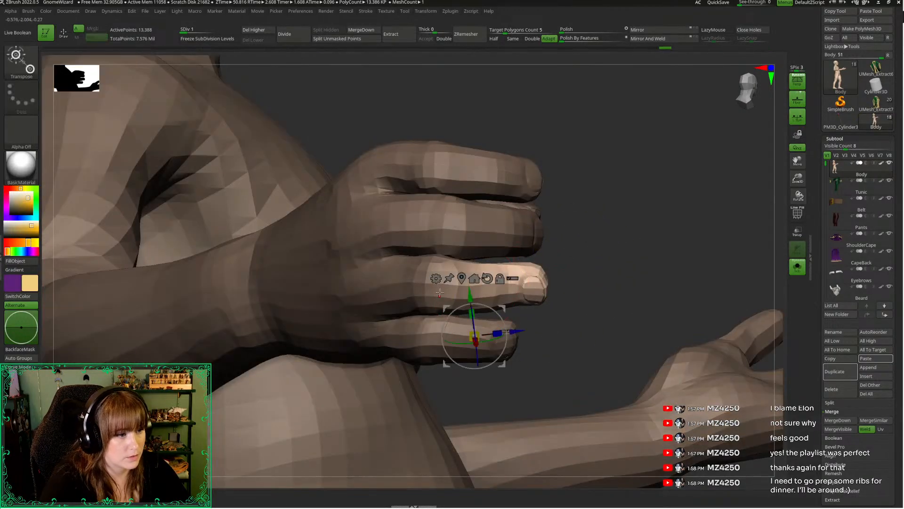
click(439, 292)
drag(451, 278, 451, 273)
key(q)
mouse_move(606, 237)
ctrl+mouse_down()
mouse_move(630, 265)
mouse_move(570, 256)
ctrl+mouse_up()
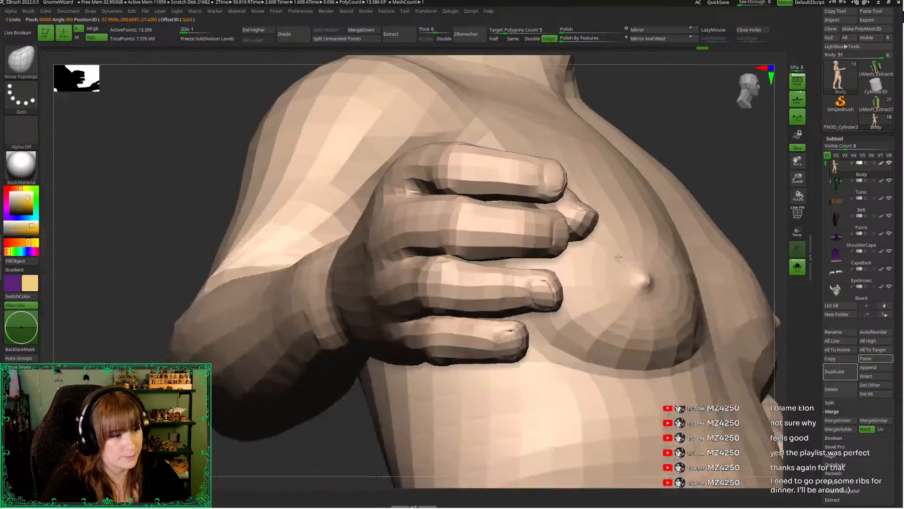
Examine the full figure and how the staff hand grips the staff from the front and back
mouse_move(798, 179)
mouse_down()
mouse_move(763, 118)
mouse_move(739, 104)
mouse_up()
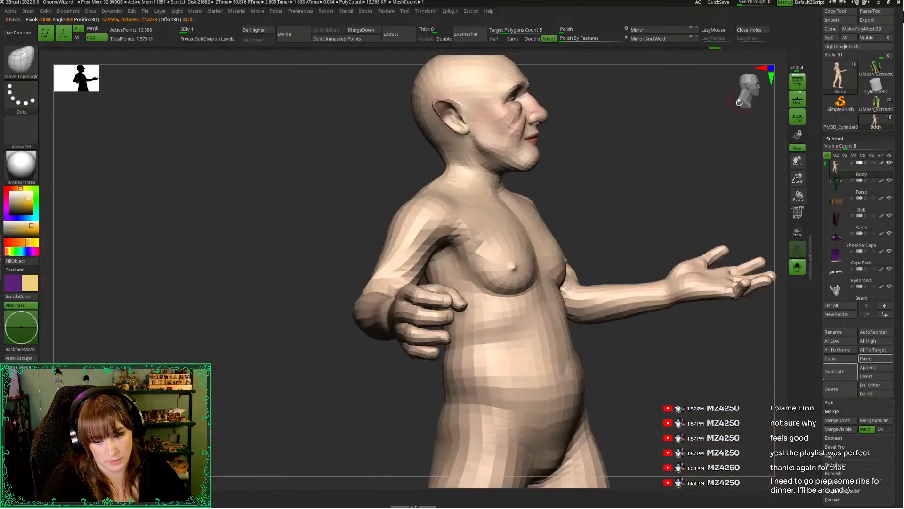
click(697, 202)
drag(798, 177, 645, 193)
drag(755, 112, 729, 173)
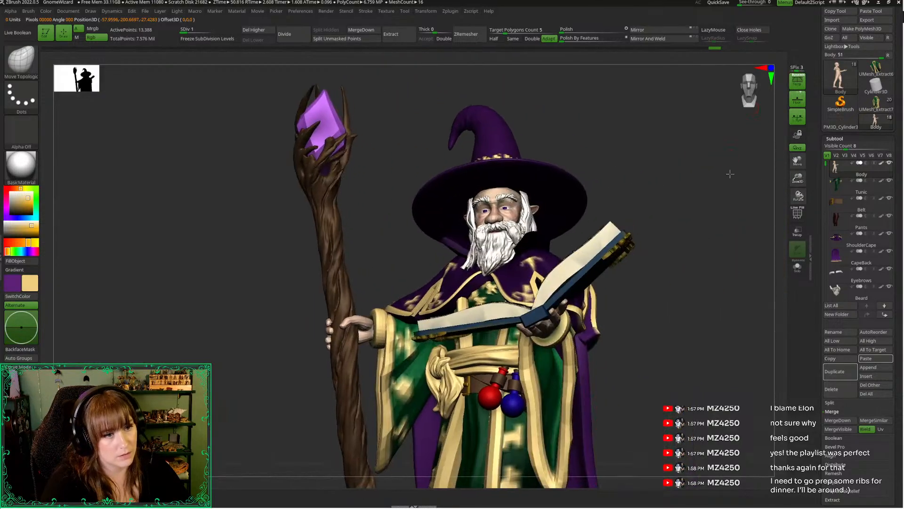
drag(798, 178, 662, 188)
alt+drag(662, 264, 669, 198)
drag(669, 198, 733, 197)
drag(800, 179, 802, 243)
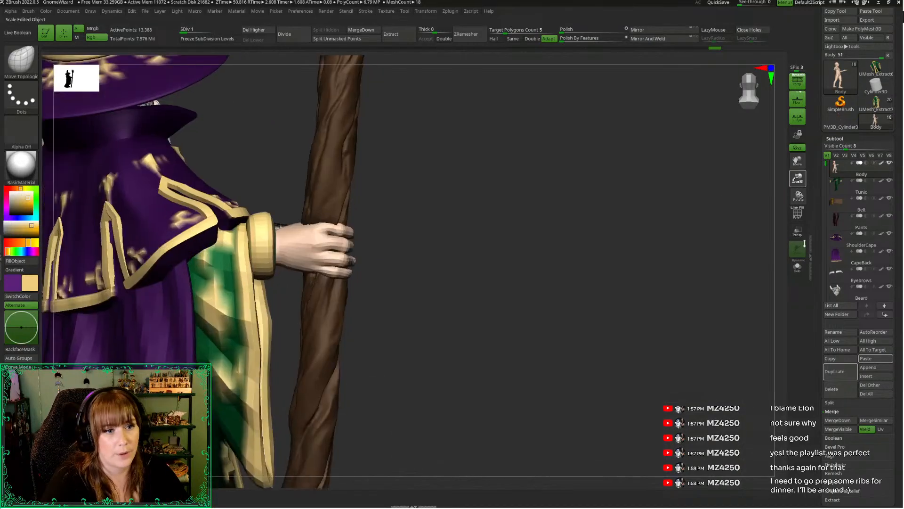
alt+drag(455, 160, 605, 185)
Duplicate the Body subtool and delete the copy's higher subdivision levels
click(835, 372)
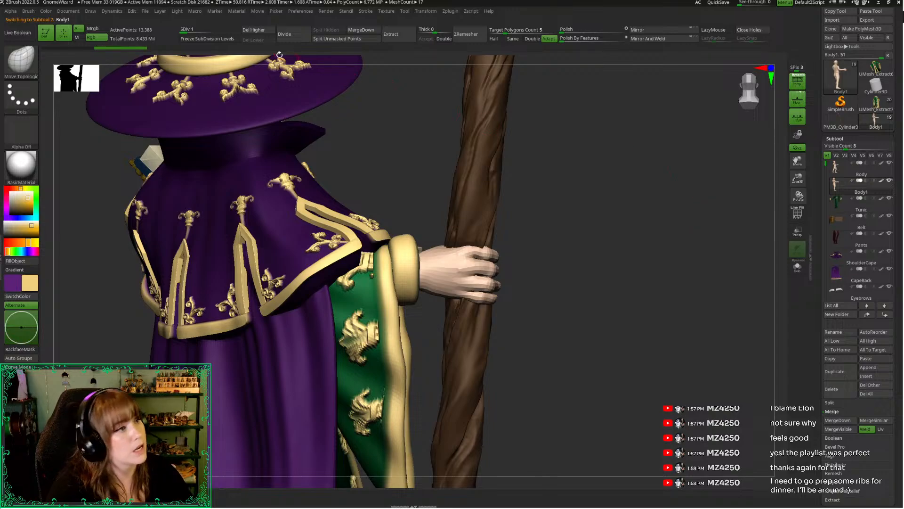
click(258, 30)
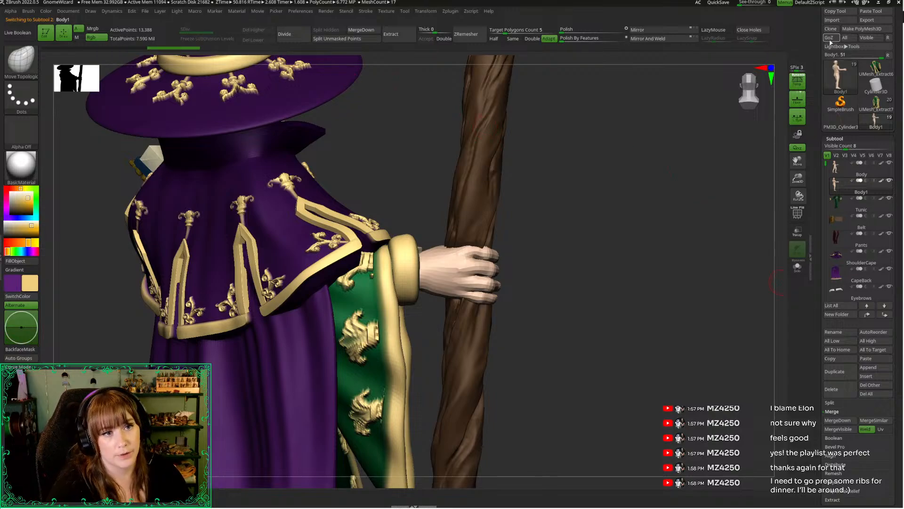
drag(818, 36, 819, 106)
Choose the IMM Primitives brush with its Cylinder Pipe mesh for the duplicated body
key(b)
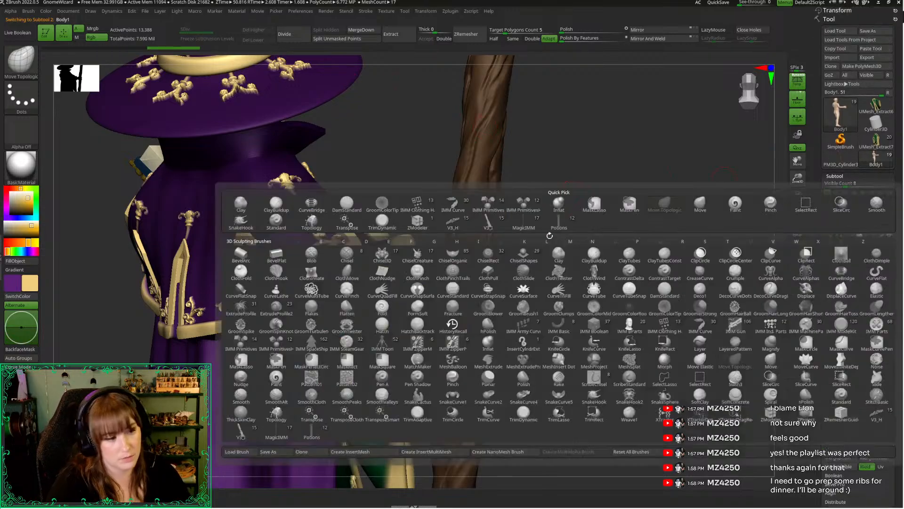
click(276, 342)
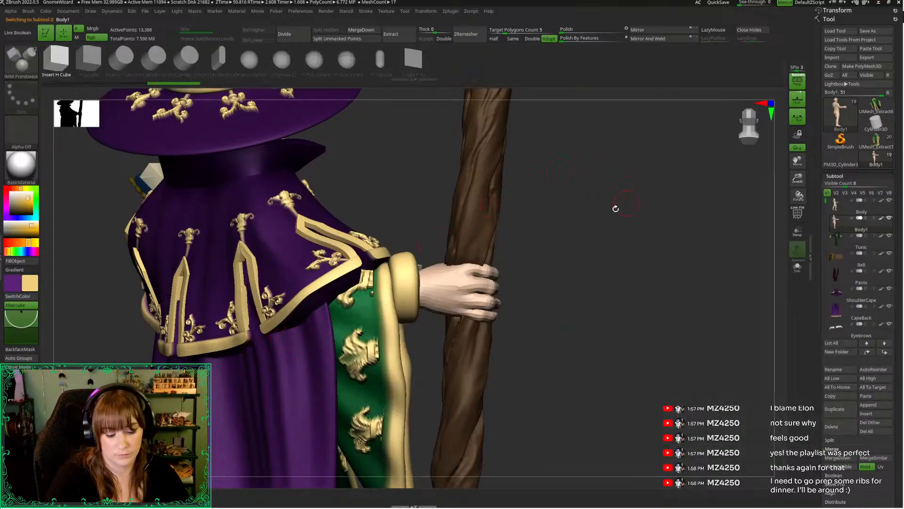
key(b)
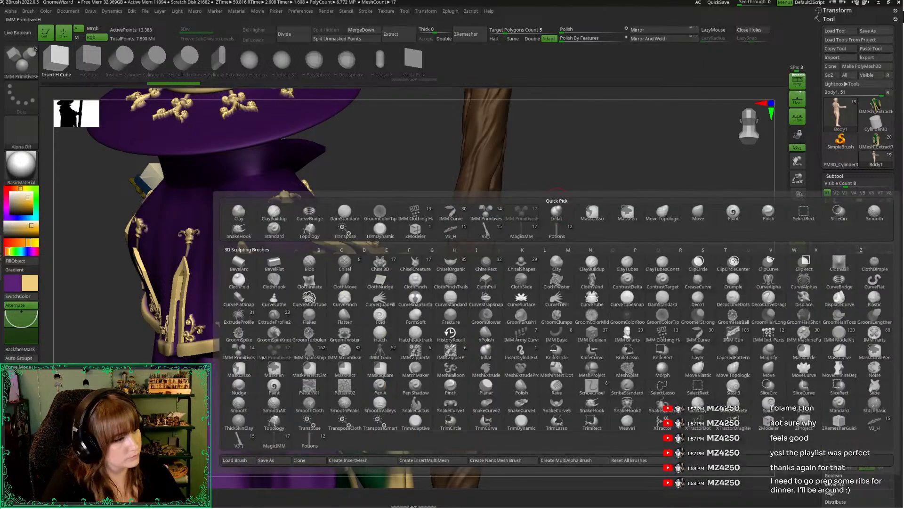
click(239, 351)
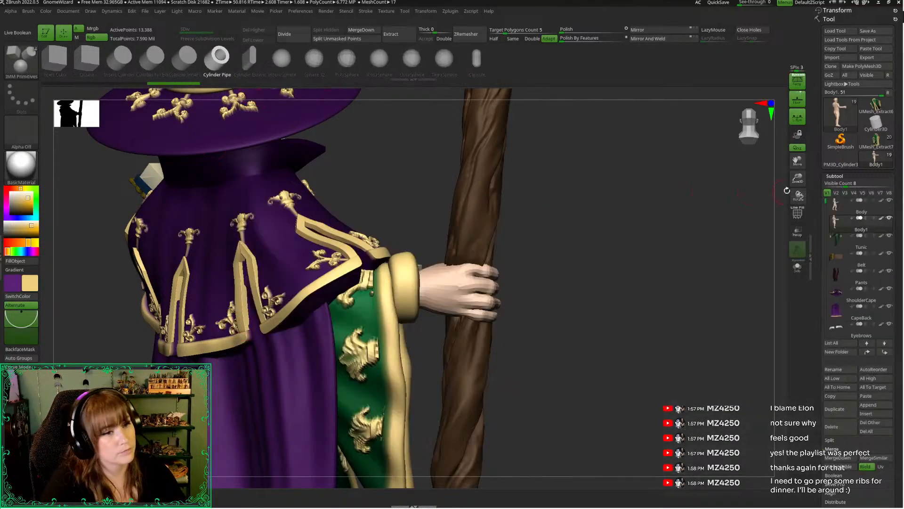
Insert a cylinder pipe on the staff hand's ring finger and shorten it into a ring band
drag(794, 181, 794, 226)
drag(648, 298, 621, 330)
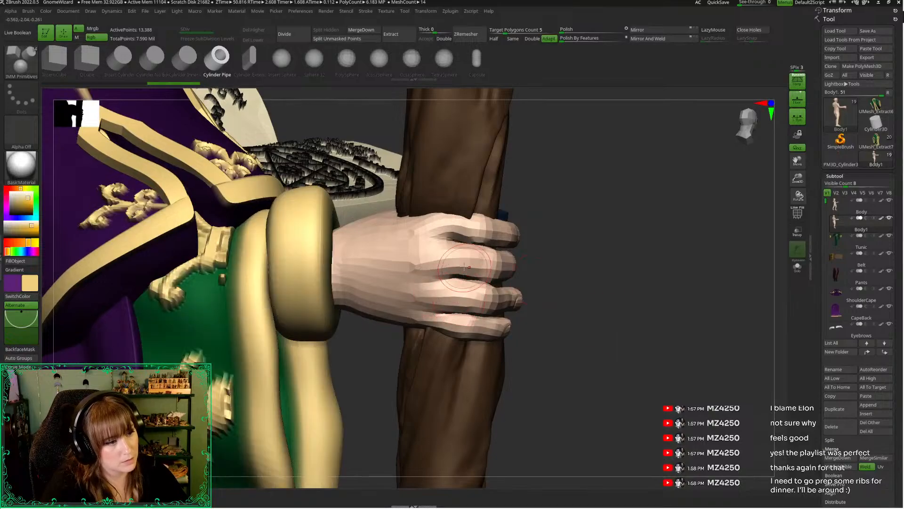
drag(441, 299, 437, 299)
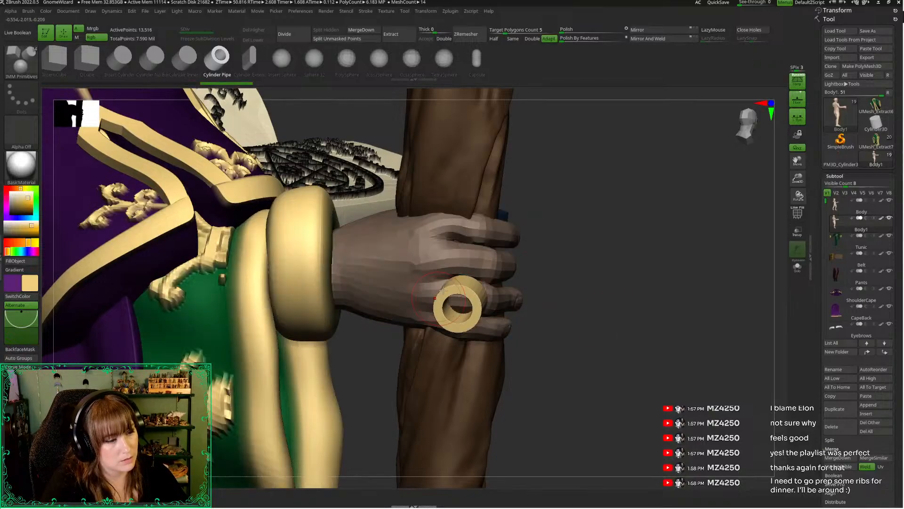
key(w)
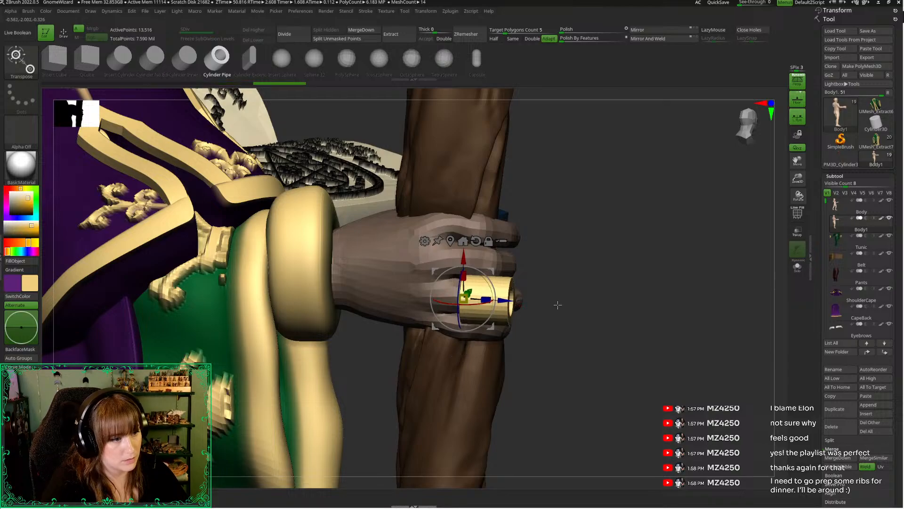
shift+drag(557, 304, 564, 297)
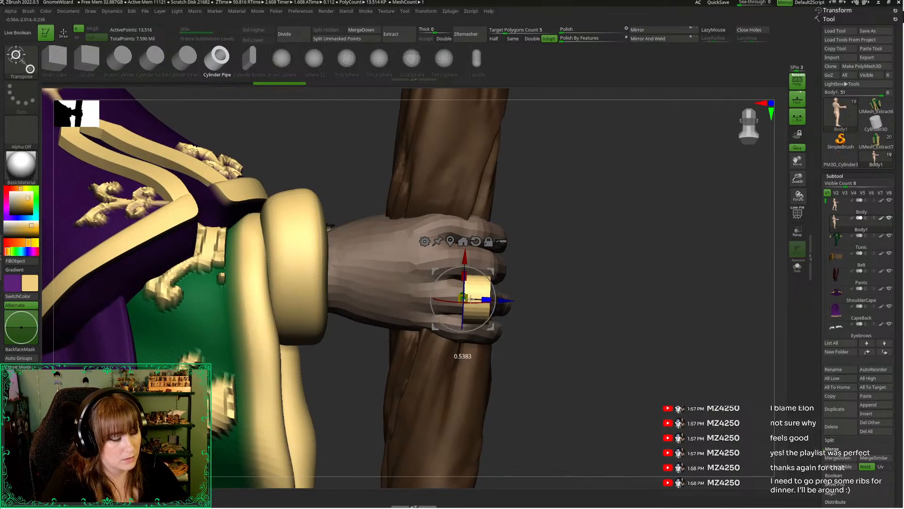
Move and rotate the ring band so it sits around the base of the ring finger
drag(576, 342, 497, 340)
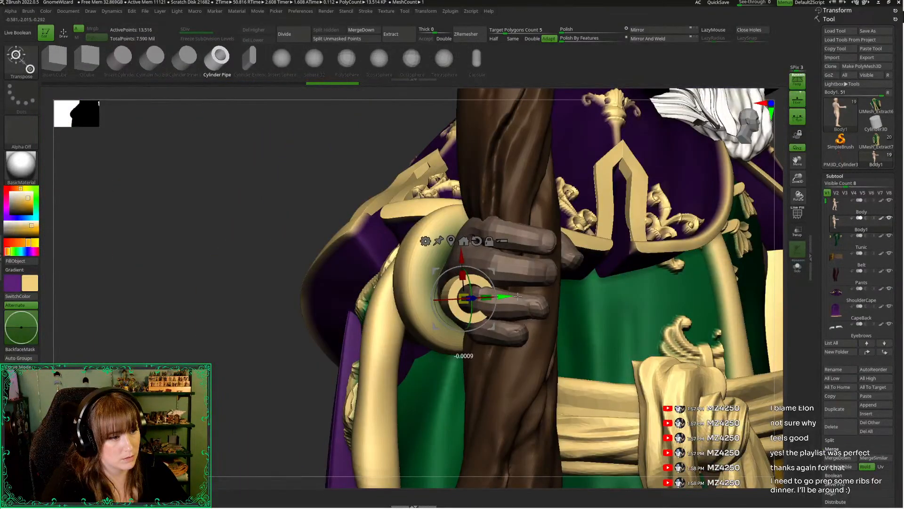
drag(517, 297, 531, 296)
drag(306, 202, 391, 205)
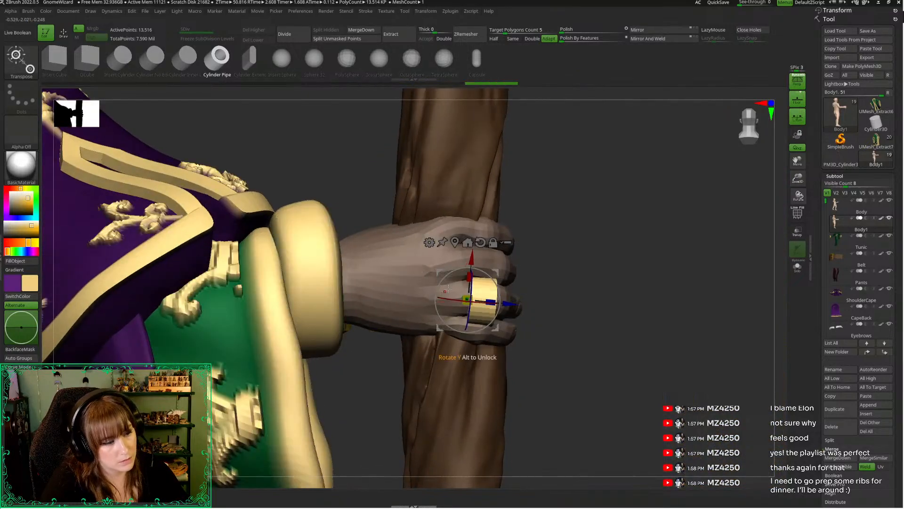
drag(592, 353, 511, 351)
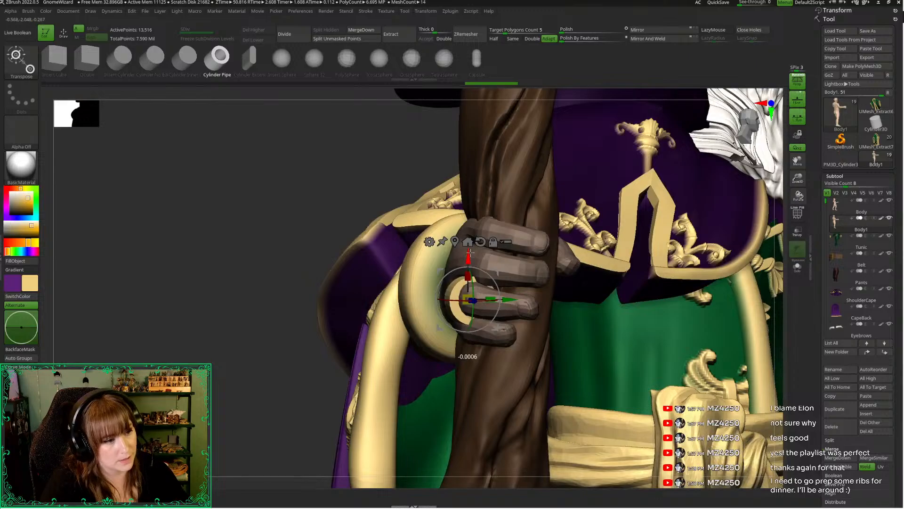
drag(292, 257, 240, 264)
Refine the band's position and tilt so it wraps the ring finger evenly from the back and palm sides
key(q)
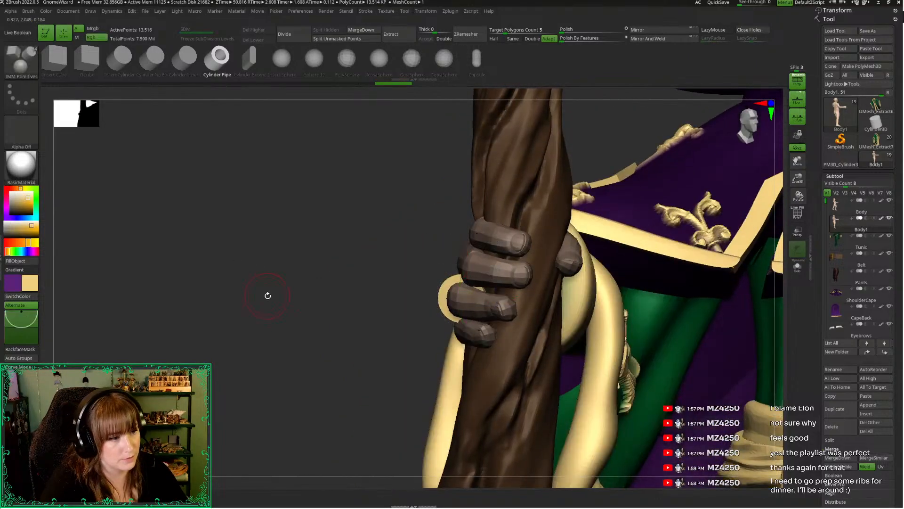
drag(267, 295, 589, 258)
key(w)
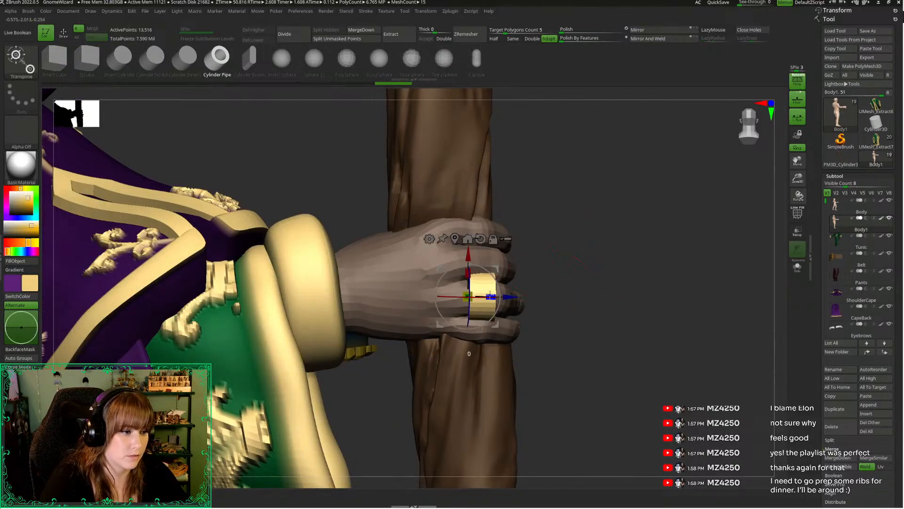
key(q)
drag(595, 304, 554, 303)
key(w)
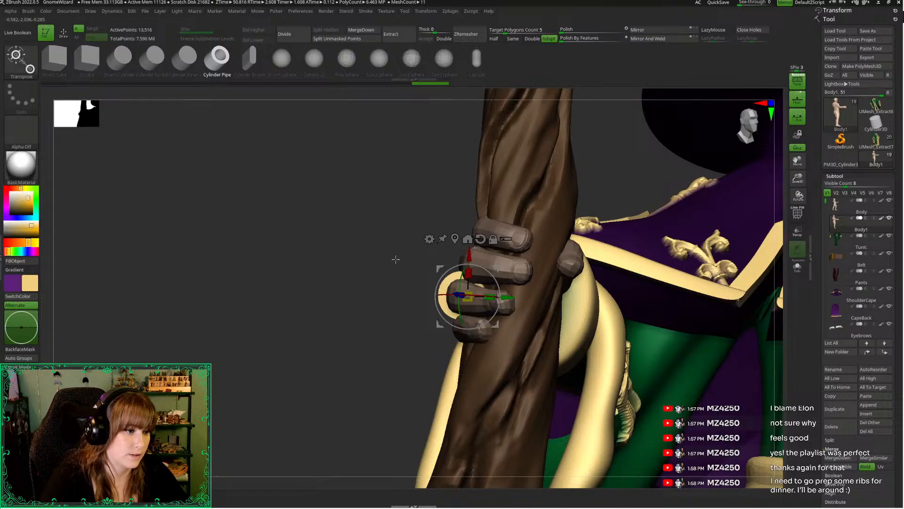
drag(396, 259, 433, 265)
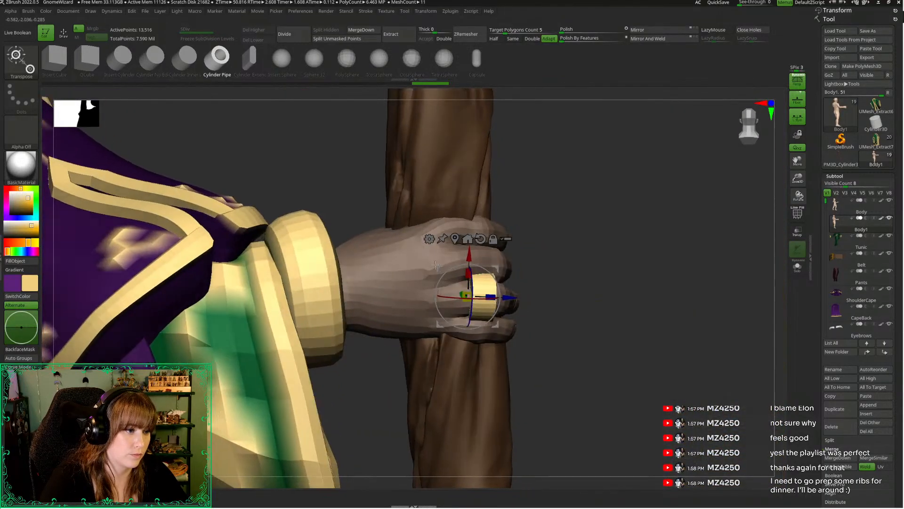
mouse_move(542, 271)
mouse_down()
mouse_move(565, 274)
mouse_move(583, 295)
mouse_move(494, 250)
mouse_up()
Insert a second cylinder pipe on the staff hand's thumb, then rotate and flatten it into a fitted ring
key(q)
mouse_move(359, 255)
mouse_down()
mouse_move(323, 275)
mouse_move(250, 256)
mouse_move(210, 281)
mouse_move(441, 310)
mouse_move(399, 302)
mouse_move(355, 310)
mouse_up()
key(w)
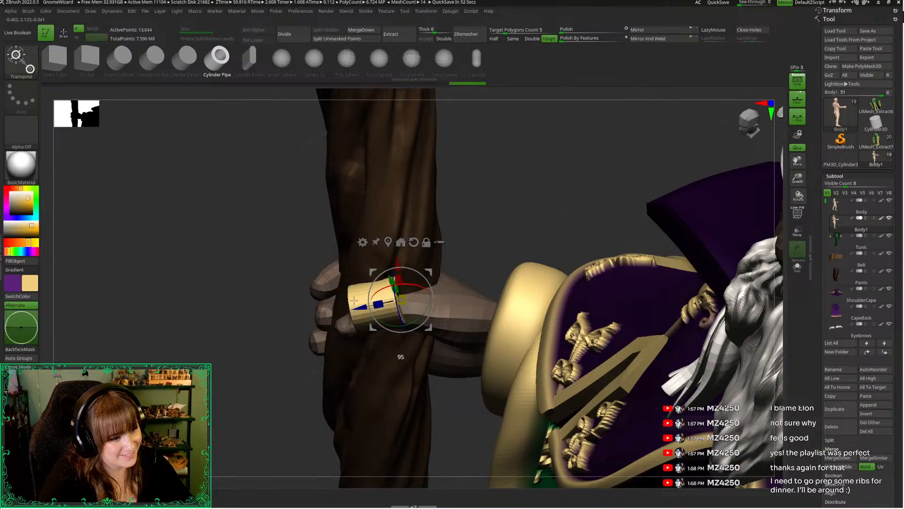
drag(272, 292, 397, 269)
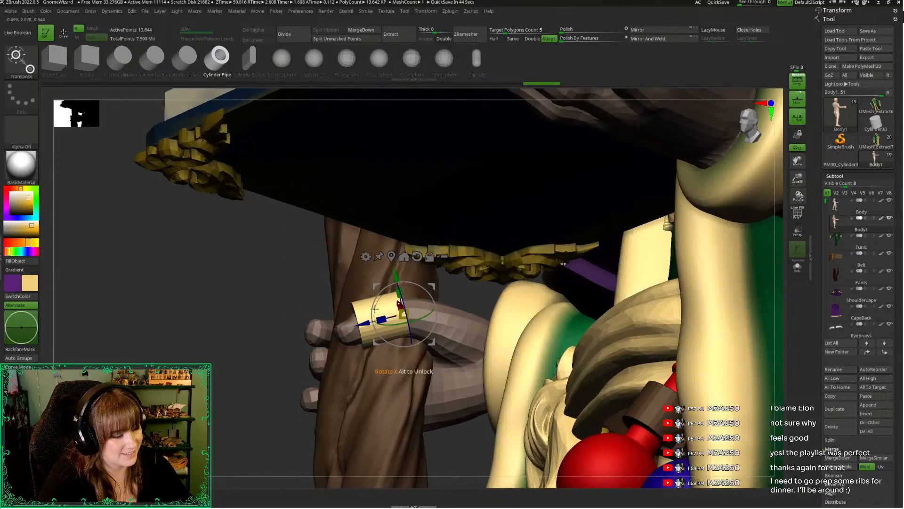
drag(398, 312, 398, 310)
drag(264, 304, 252, 331)
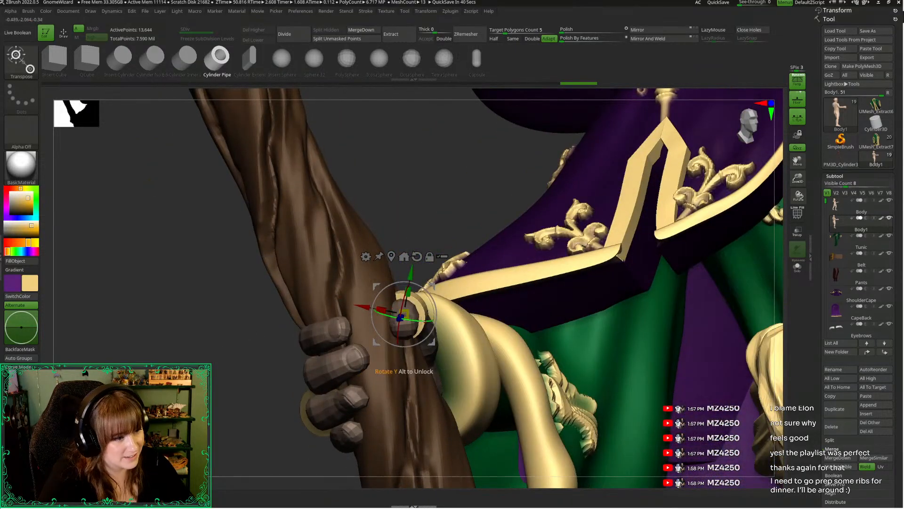
mouse_move(364, 282)
mouse_down()
mouse_move(372, 320)
mouse_move(378, 305)
mouse_up()
key(q)
drag(222, 345, 302, 339)
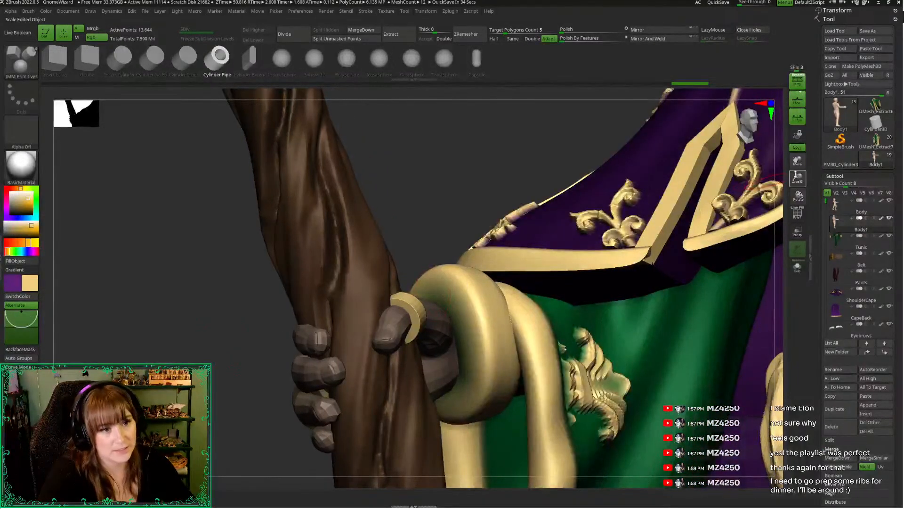
Select the Body subtool and choose the Move Topological brush for reshaping the wrist beneath the book
drag(798, 179, 608, 264)
drag(670, 306, 727, 227)
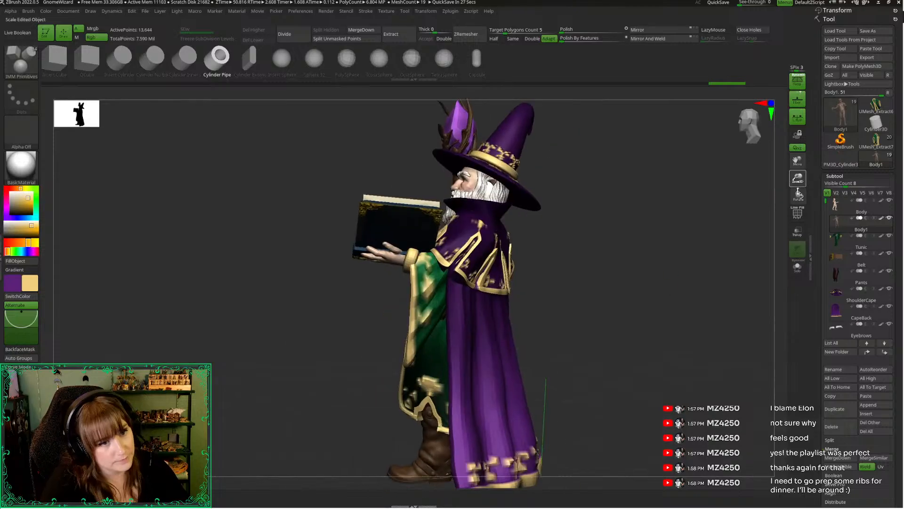
drag(798, 178, 797, 222)
key(space)
drag(232, 368, 106, 366)
click(846, 205)
click(459, 236)
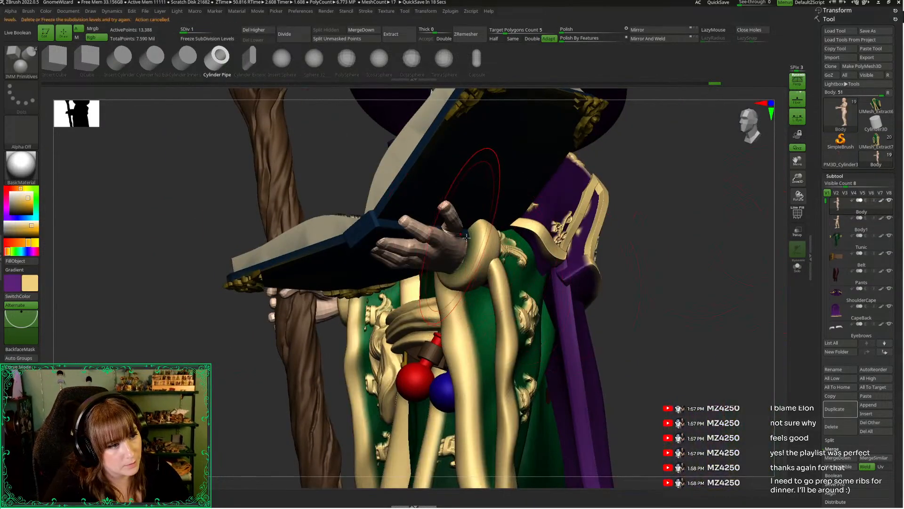
drag(168, 174, 218, 189)
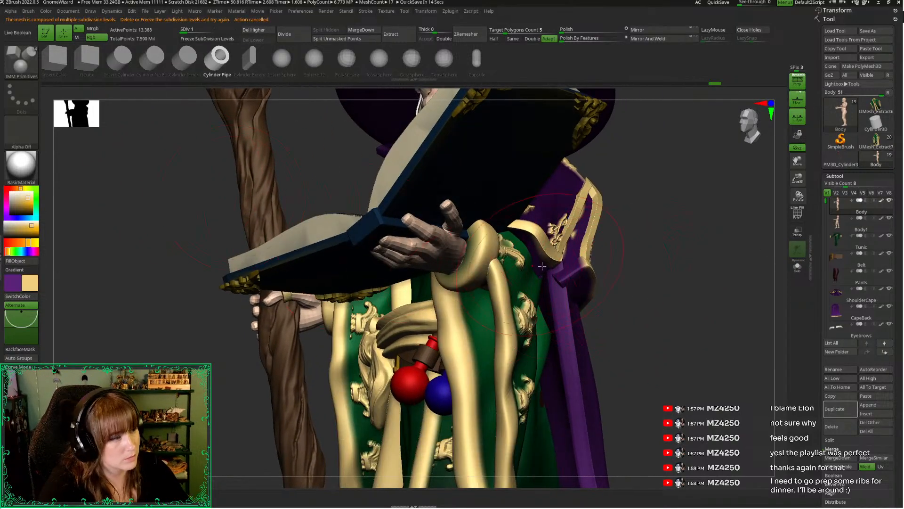
key(b)
key(m)
key(t)
Reshape the wrist of the book hand where it enters the gold sleeve cuff, working from several angles
drag(468, 224, 480, 230)
mouse_move(706, 306)
mouse_down()
mouse_move(652, 309)
mouse_move(702, 288)
mouse_up()
mouse_move(462, 215)
mouse_down()
mouse_move(477, 210)
mouse_move(466, 210)
mouse_up()
key(space)
drag(642, 255, 577, 285)
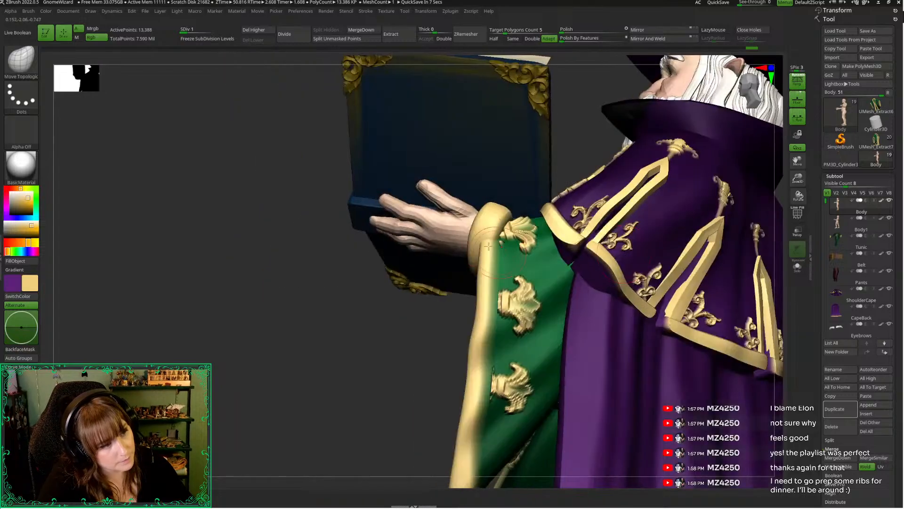
shift+drag(466, 220, 477, 223)
drag(347, 303, 377, 293)
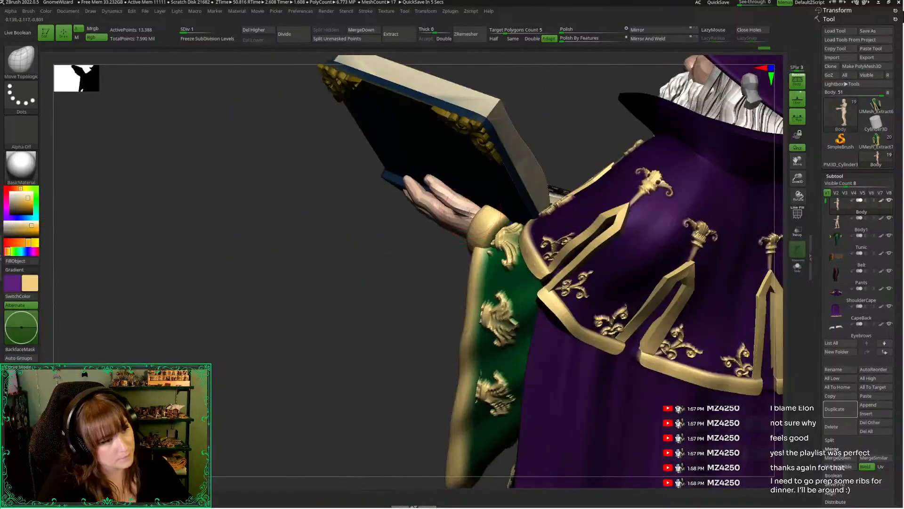
drag(463, 210, 466, 214)
mouse_move(369, 283)
mouse_down()
mouse_move(430, 268)
mouse_move(669, 268)
mouse_move(663, 278)
mouse_move(621, 209)
mouse_up()
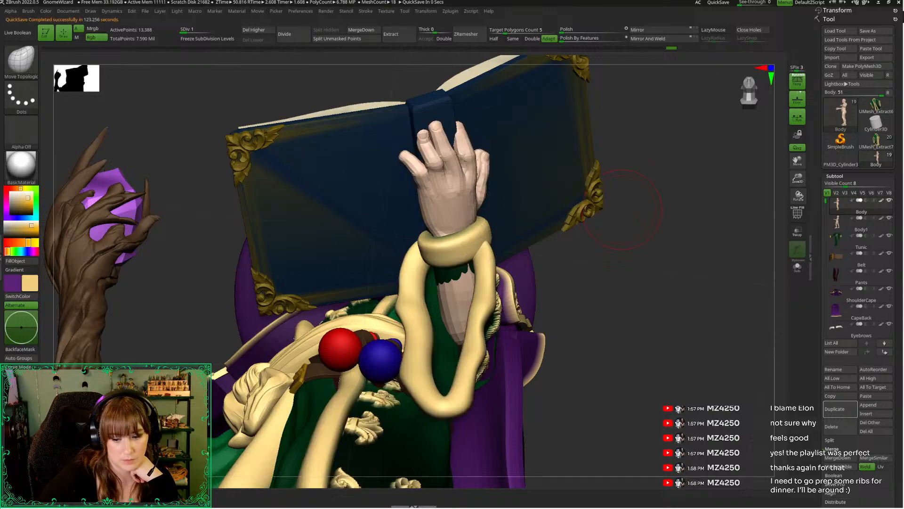
Hide the Body1 subtool and isolate the Body to work on the raised hand
alt+drag(623, 210, 502, 269)
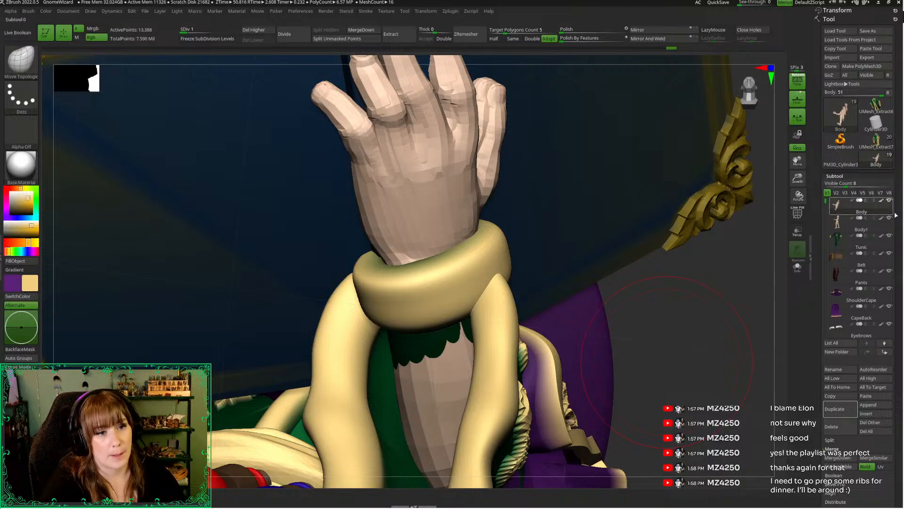
click(888, 219)
alt+drag(677, 341, 687, 393)
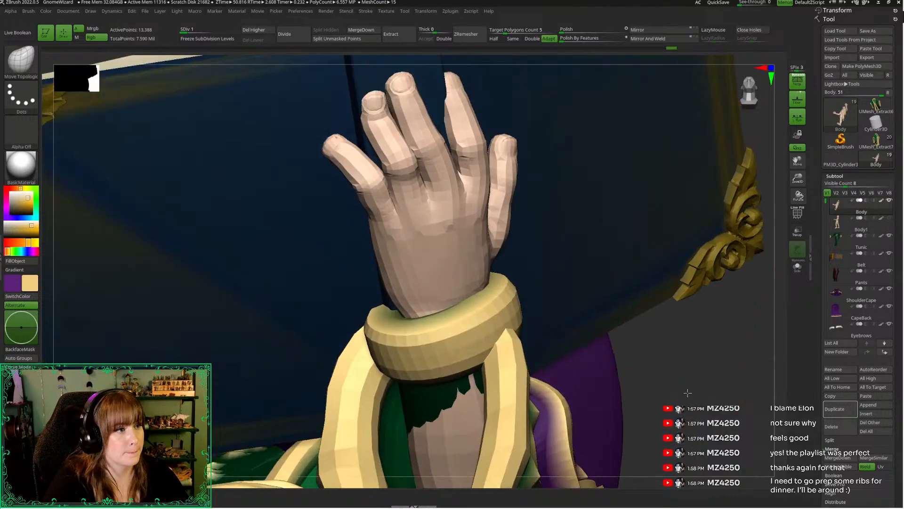
key(space)
click(400, 218)
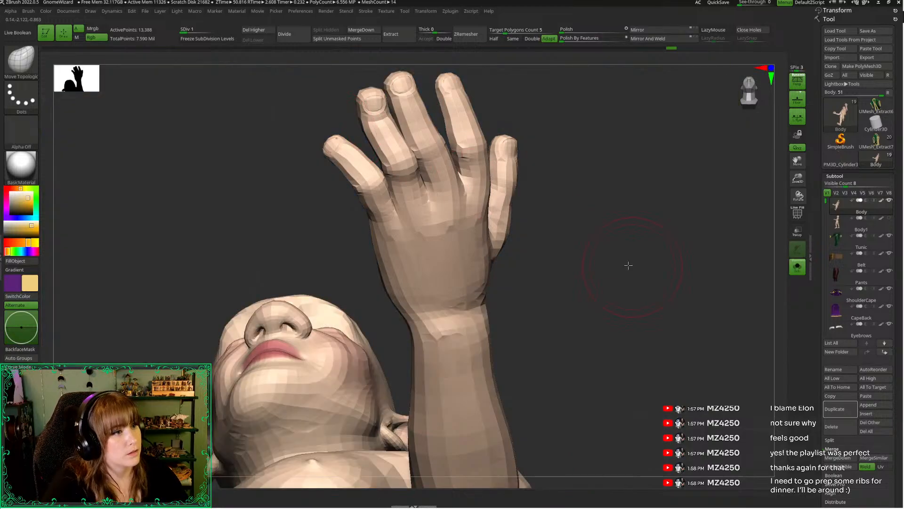
drag(629, 265, 572, 235)
drag(797, 178, 798, 214)
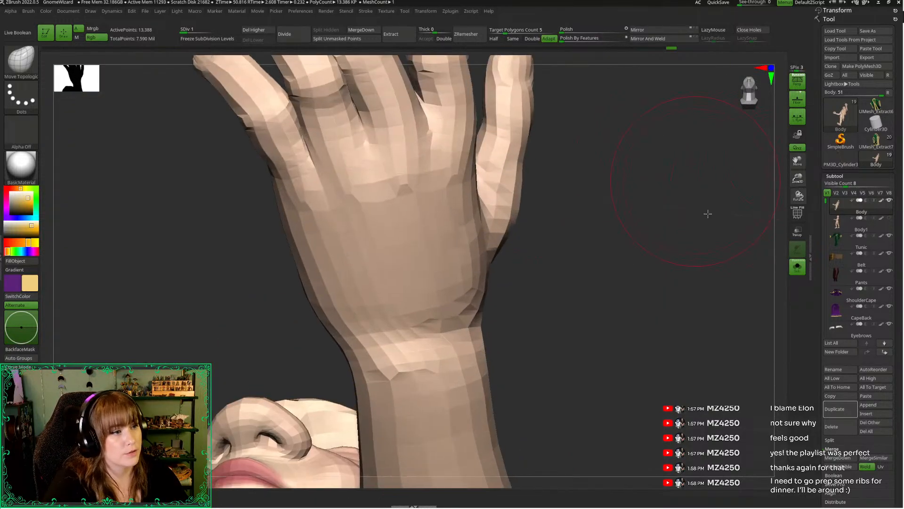
Mask the tip of the raised hand's ring finger and invert the mask so only the tip stays editable
alt+drag(706, 212, 745, 330)
alt+drag(232, 108, 258, 157)
key(space)
mouse_move(264, 115)
mouse_down()
mouse_move(302, 137)
mouse_move(264, 150)
mouse_move(276, 131)
mouse_move(299, 188)
mouse_up()
key(space)
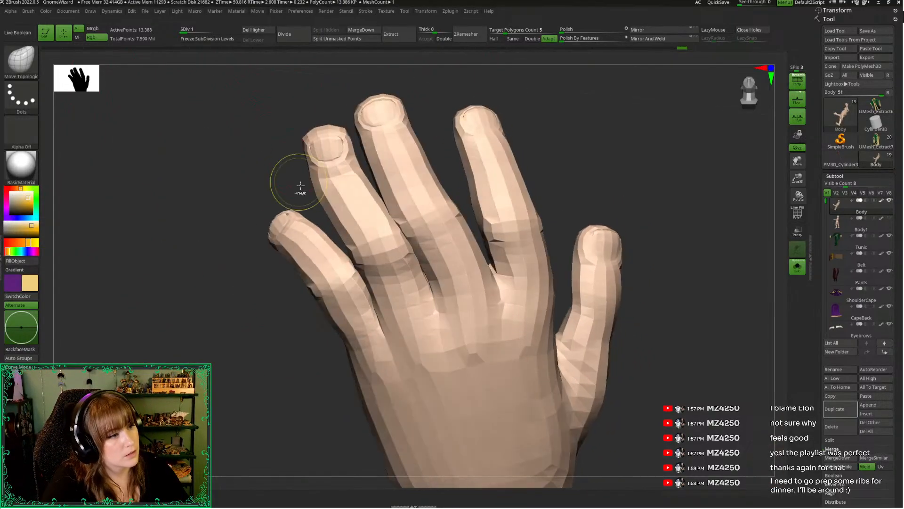
key(ctrl)
mouse_move(358, 160)
ctrl+mouse_down()
mouse_move(303, 118)
mouse_move(295, 181)
ctrl+mouse_up()
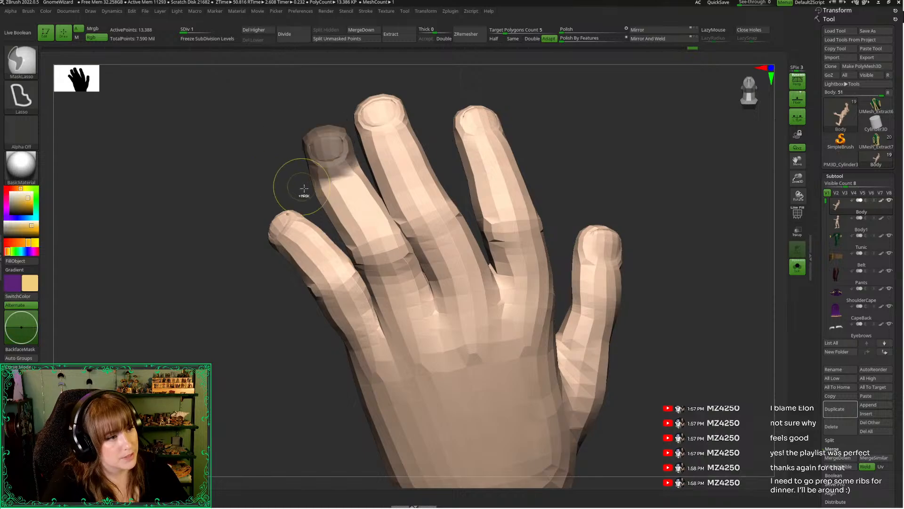
ctrl+click(293, 185)
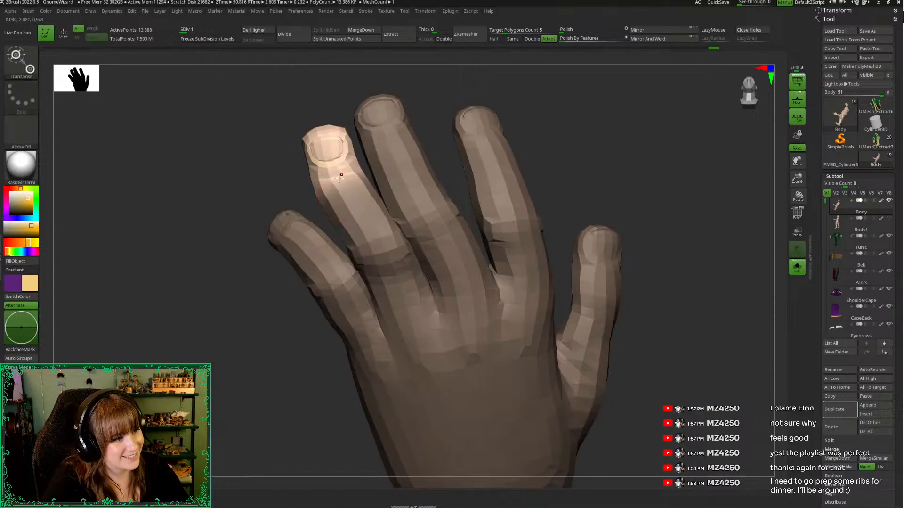
Rotate the unmasked ring fingertip slightly towards the little finger and clear the mask
key(w)
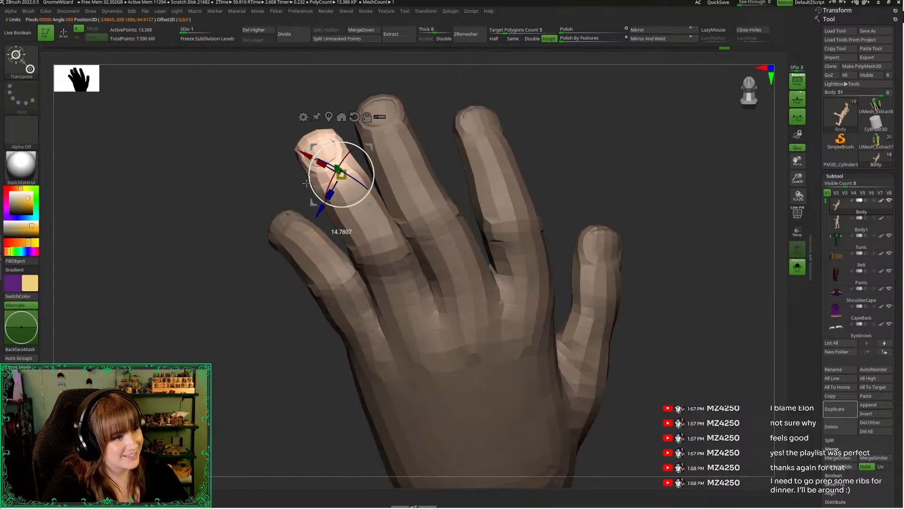
key(q)
ctrl+click(252, 160)
Adjust the Move Topological brush size and nudge the side of the raised hand's middle fingertip
drag(250, 167, 242, 182)
key(space)
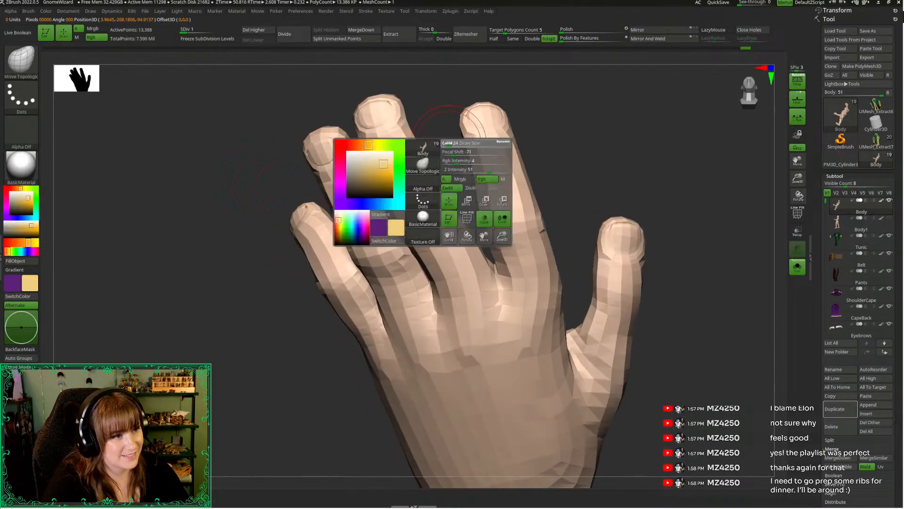
drag(449, 143, 436, 174)
key(space)
drag(412, 146, 414, 144)
drag(680, 229, 700, 232)
Leave the isolated view and bring the whole costumed figure back on screen from the front
drag(797, 178, 727, 101)
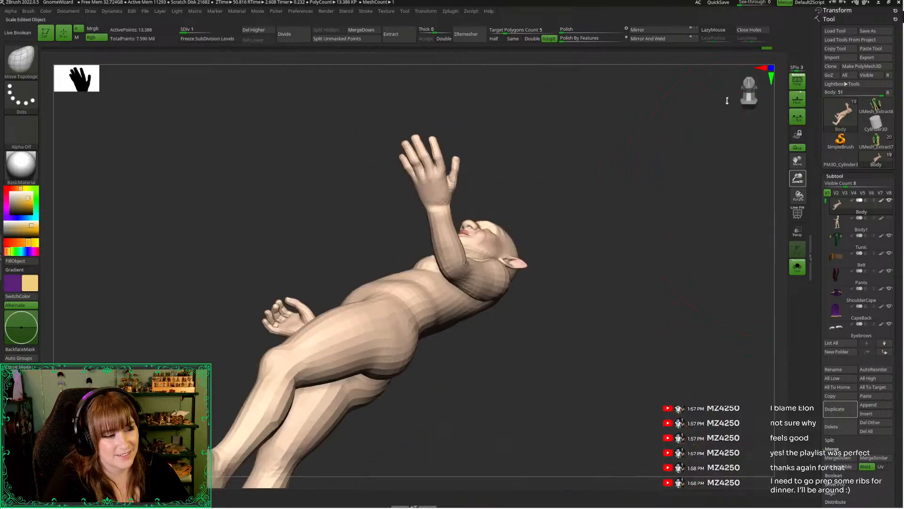
click(797, 267)
drag(672, 238, 700, 156)
drag(742, 100, 742, 212)
drag(797, 179, 650, 201)
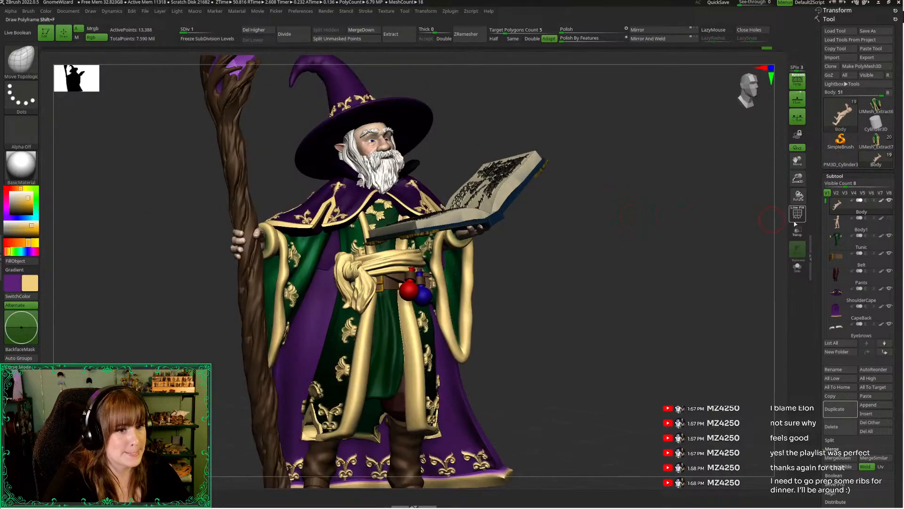
Select the Body1 subtool and choose the gem and diamond insert brush for the staff hand's ring
click(852, 223)
alt+drag(546, 287, 588, 289)
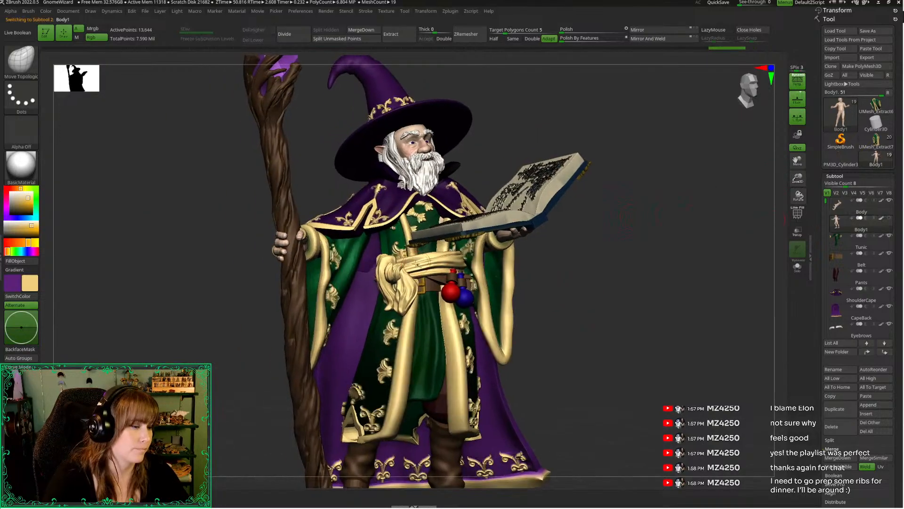
mouse_move(230, 292)
mouse_down()
mouse_move(366, 293)
mouse_move(477, 278)
mouse_up()
key(b)
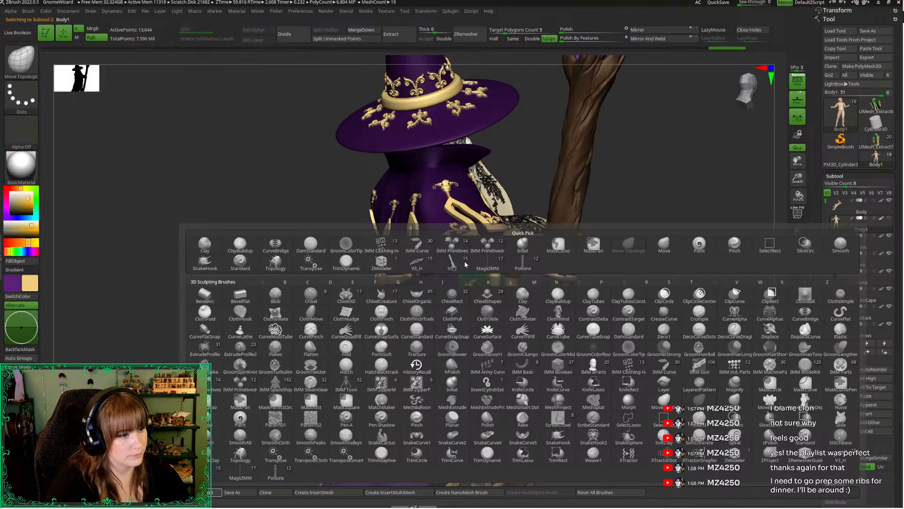
double_click(466, 286)
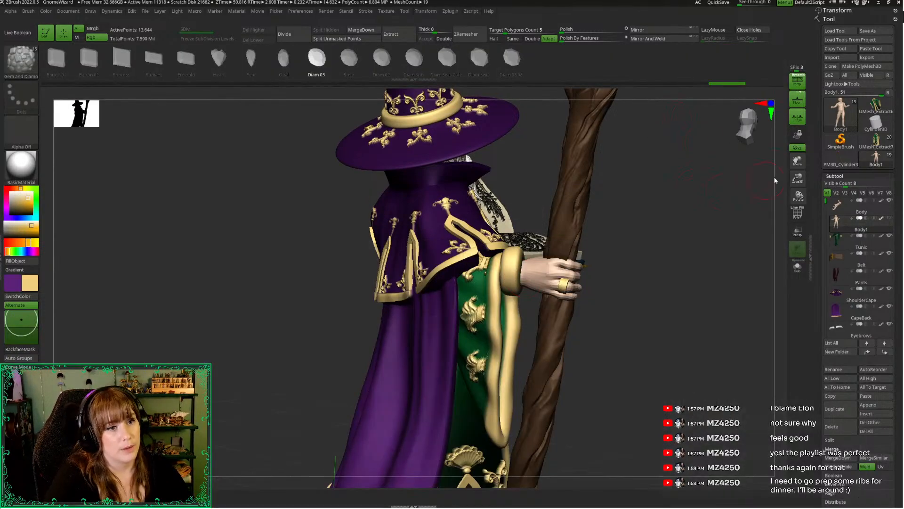
Choose the Diam Swis Cule gem, sample the red of the belt potion and darken it for the ring stone
click(446, 58)
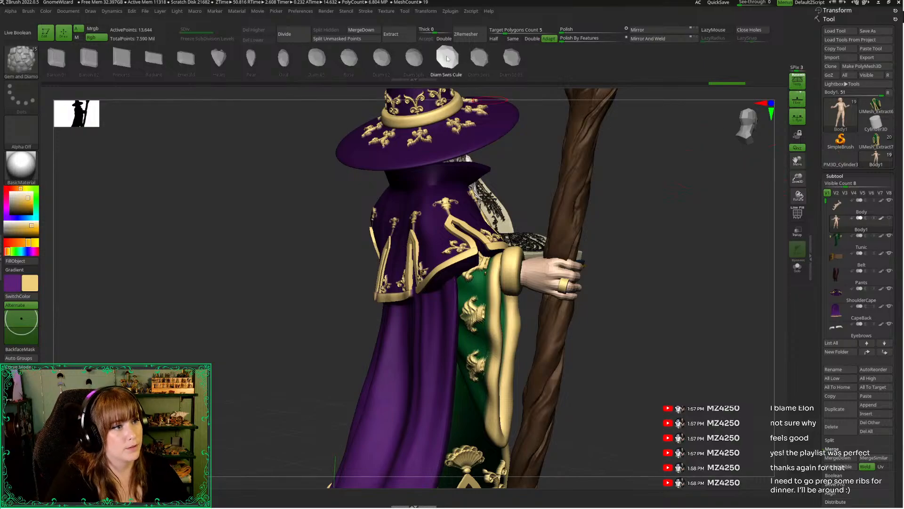
drag(794, 178, 697, 396)
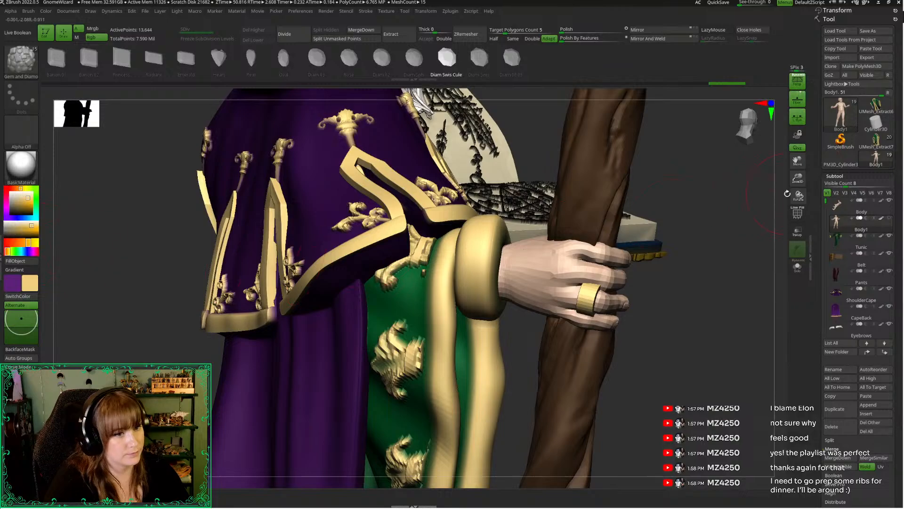
drag(633, 209, 543, 286)
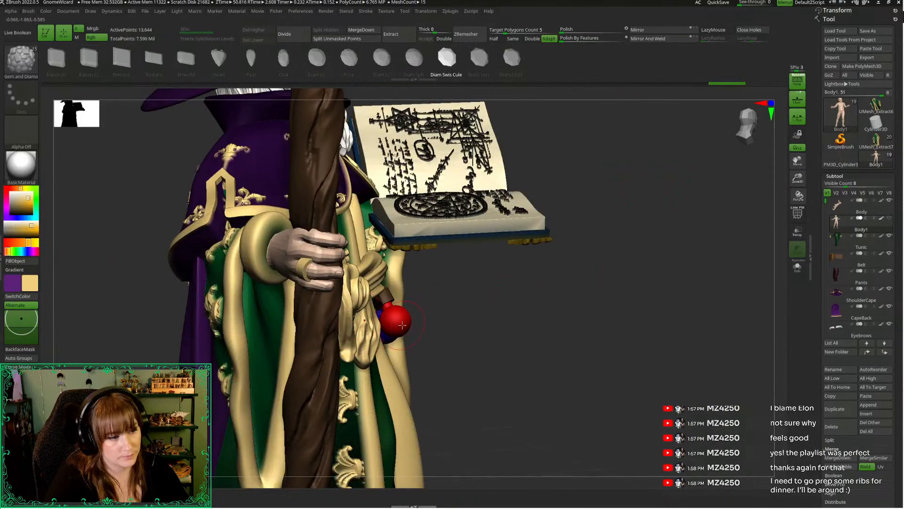
key(c)
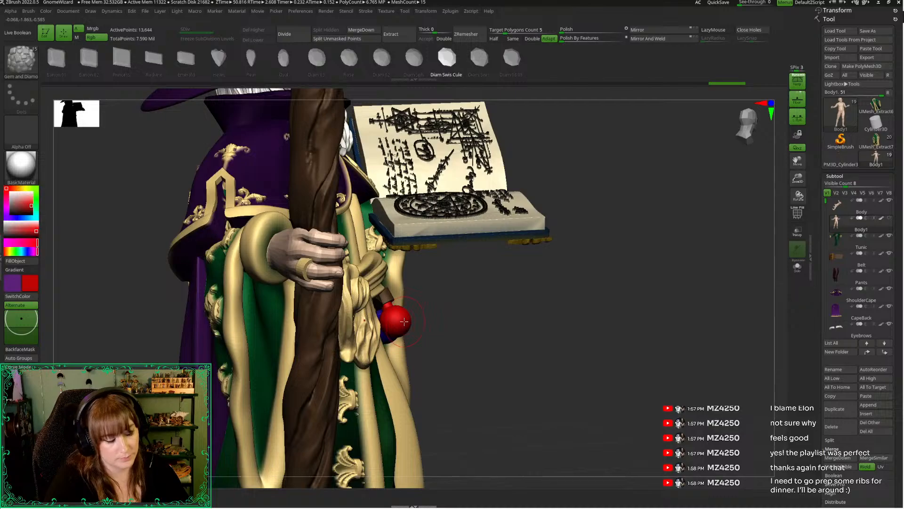
click(37, 233)
Insert the red gem on the staff hand's gold ring and shift it against the band above the knuckle
drag(550, 284, 713, 380)
drag(680, 254, 667, 266)
drag(749, 346, 636, 356)
key(w)
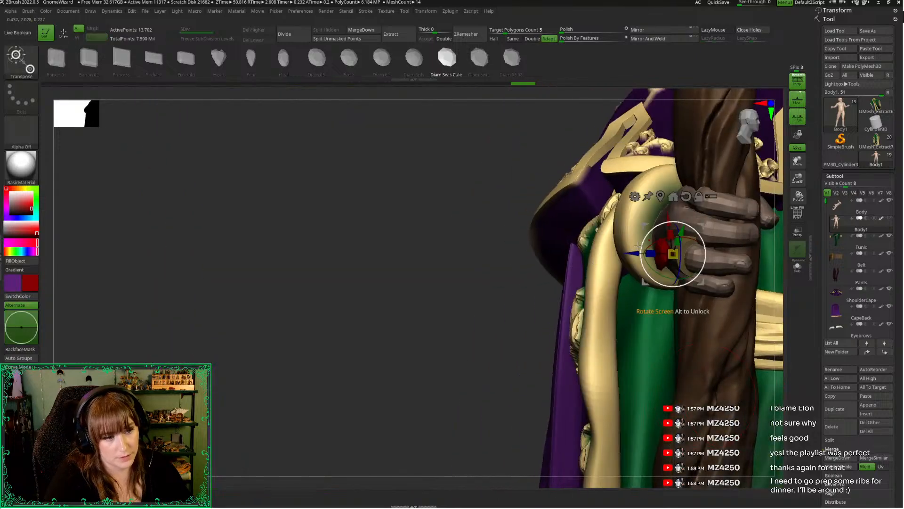
drag(633, 253, 643, 254)
key(q)
mouse_move(436, 330)
alt+mouse_down()
mouse_move(225, 337)
mouse_move(377, 335)
alt+mouse_up()
ctrl+drag(751, 229, 673, 246)
drag(798, 179, 774, 173)
mouse_move(671, 234)
alt+mouse_down()
mouse_move(697, 267)
mouse_move(749, 205)
mouse_move(740, 292)
alt+mouse_up()
Isolate the red gem with its wireframe shown, crease all its edges, and bring the full costumed figure back
ctrl+shift+click(451, 292)
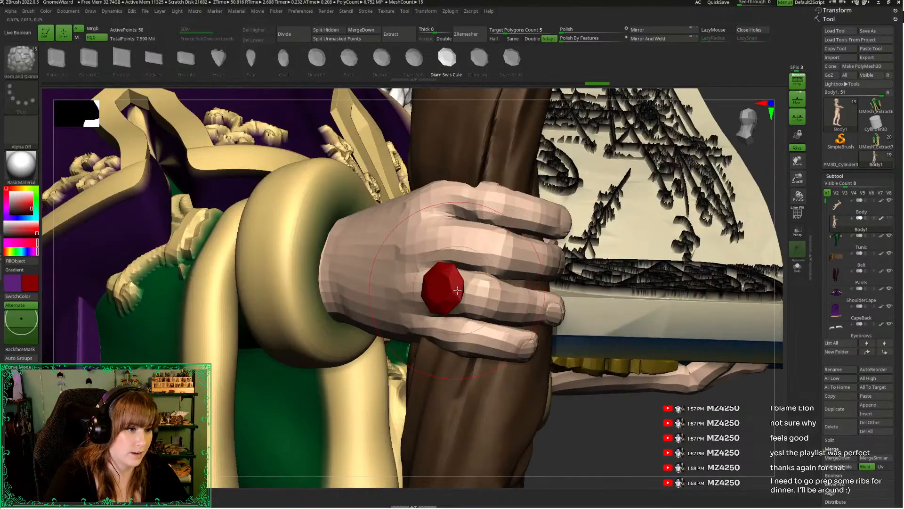
key(alt+s)
drag(814, 465, 815, 427)
key(shift+f)
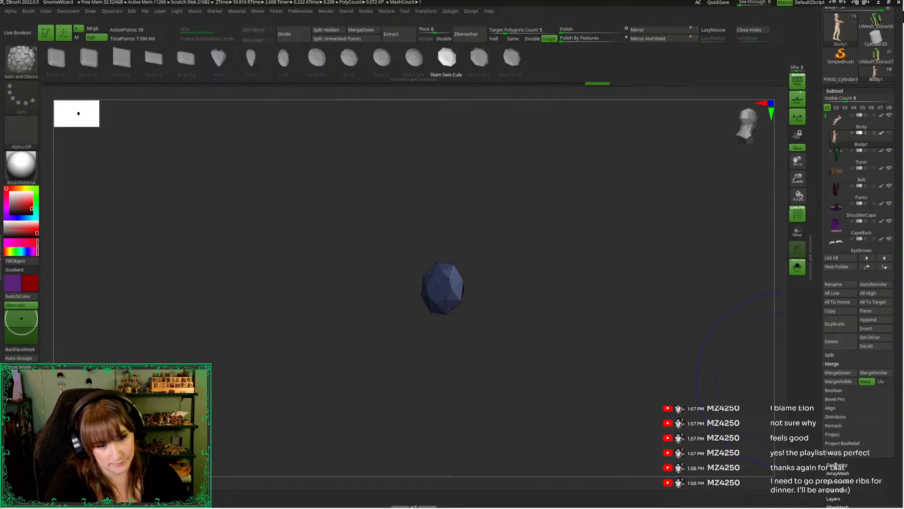
click(836, 465)
click(863, 163)
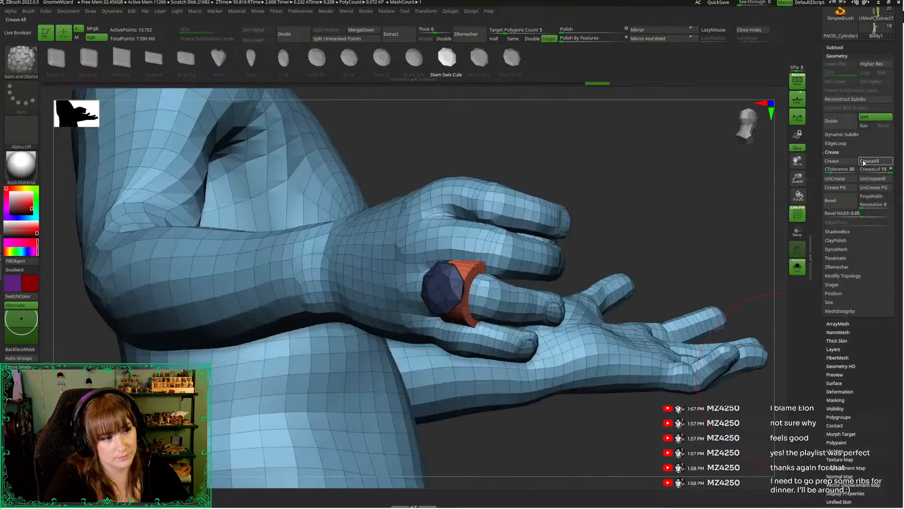
key(alt+s)
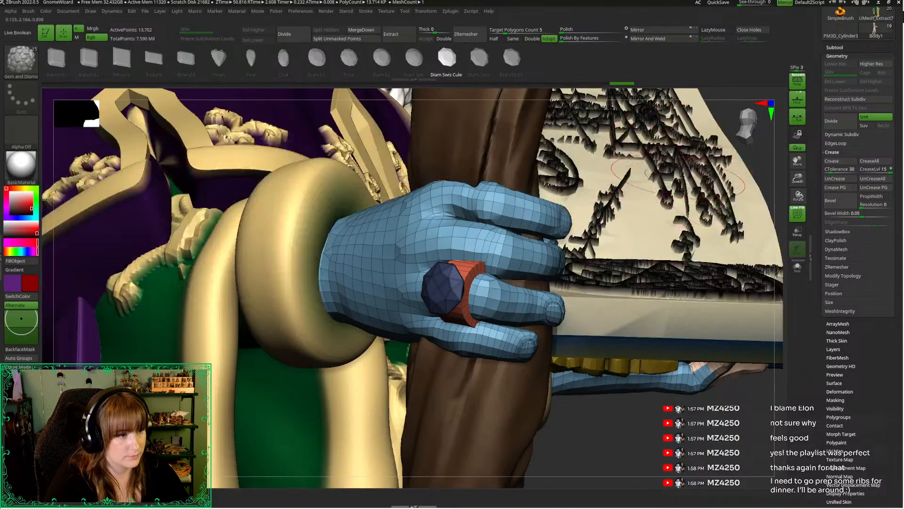
drag(796, 180, 815, 143)
key(shift+f)
Hide the body mesh so only the two gold rings and red gem remain, and split them into their own subtool
drag(695, 218, 481, 291)
drag(582, 349, 539, 338)
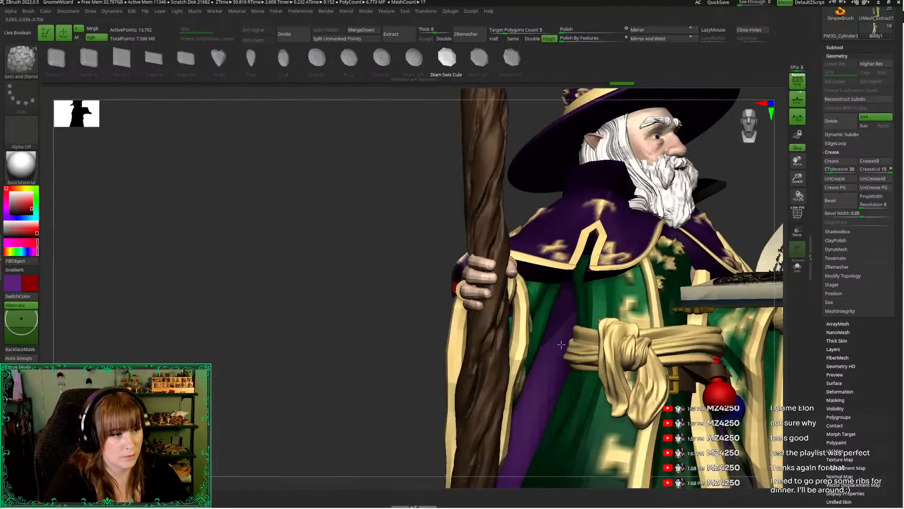
ctrl+shift+click(456, 290)
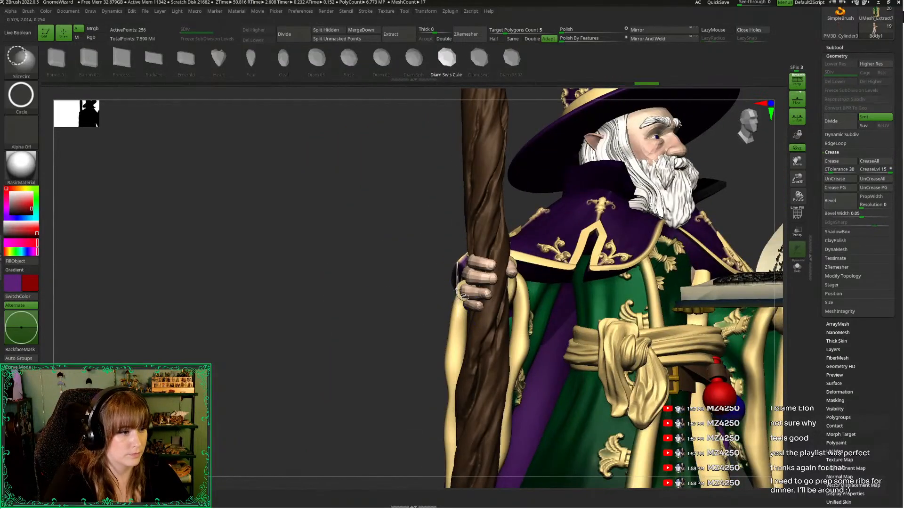
ctrl+shift+click(456, 289)
key(alt+s)
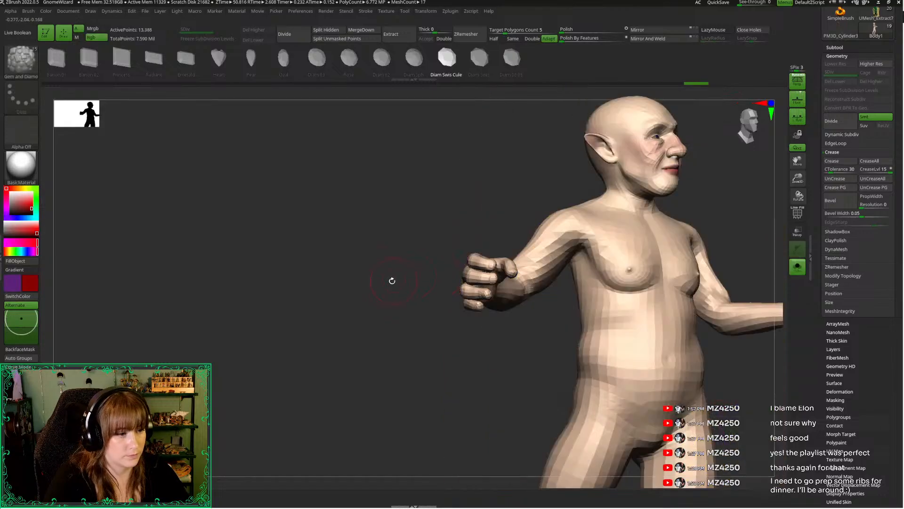
ctrl+shift+click(392, 294)
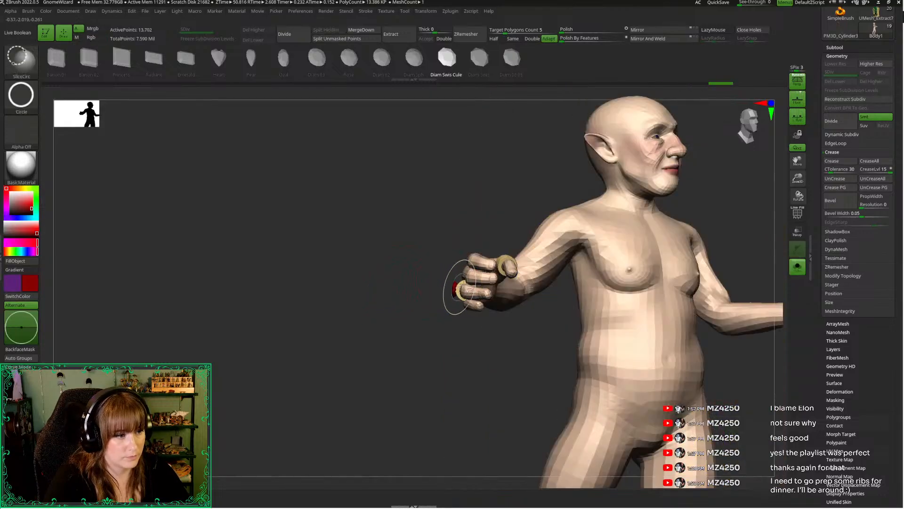
ctrl+shift+click(460, 288)
ctrl+shift+click(468, 278)
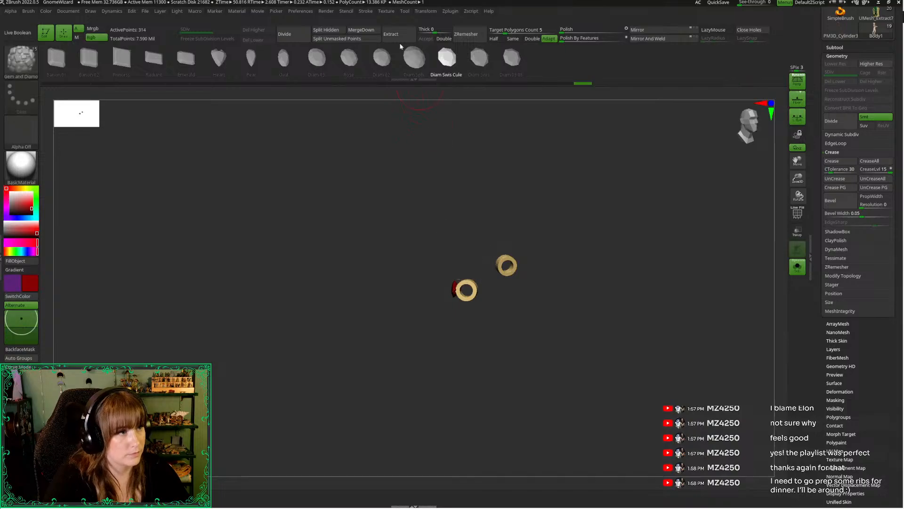
click(326, 30)
Select the leftover Body2 subtool and delete it, confirming the deletion
click(835, 47)
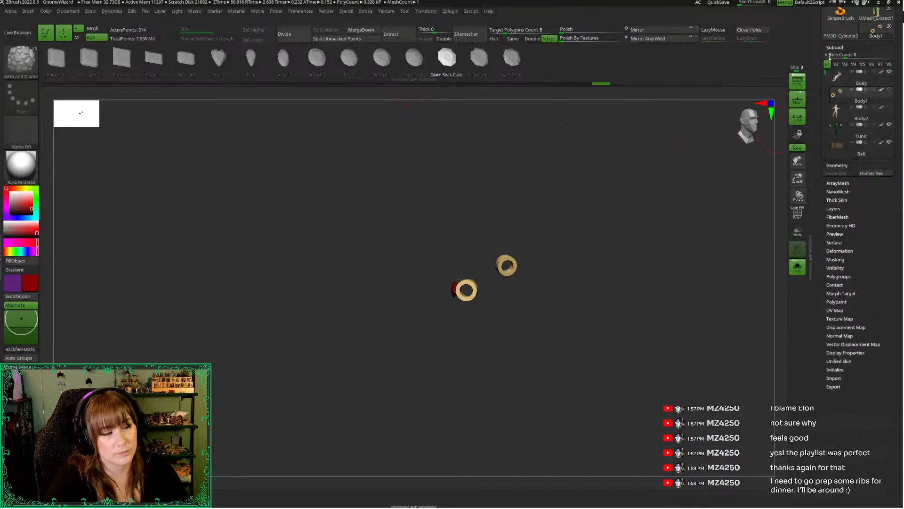
click(843, 111)
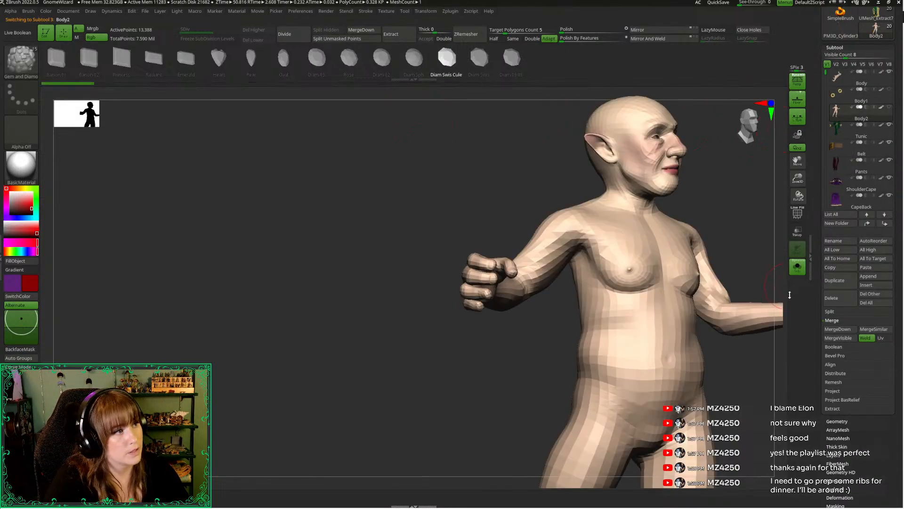
click(841, 298)
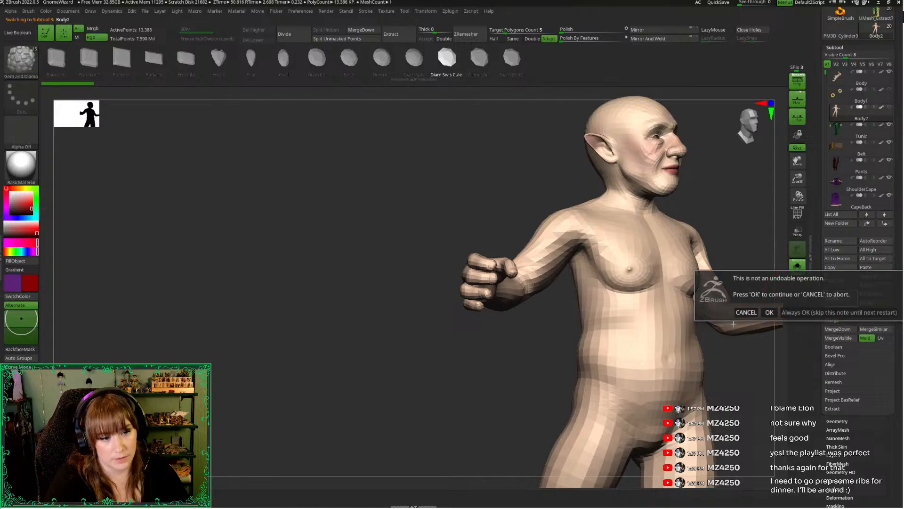
click(770, 313)
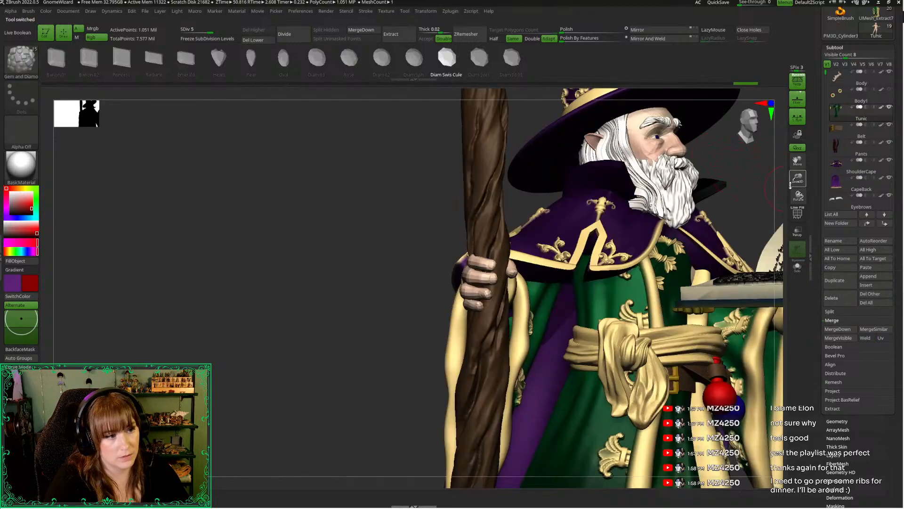
Turn on the Body1 subtool holding the rings and gem and subdivide it twice
drag(798, 180, 797, 151)
click(887, 94)
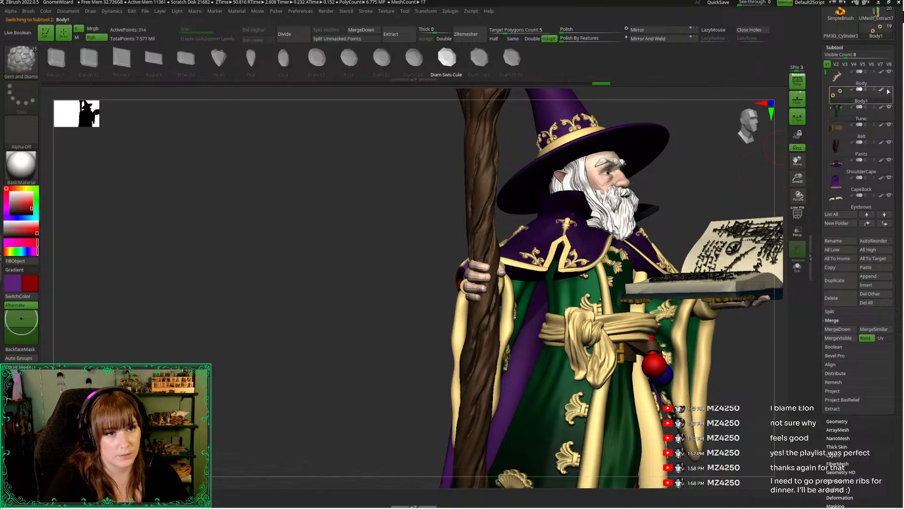
drag(320, 246, 518, 240)
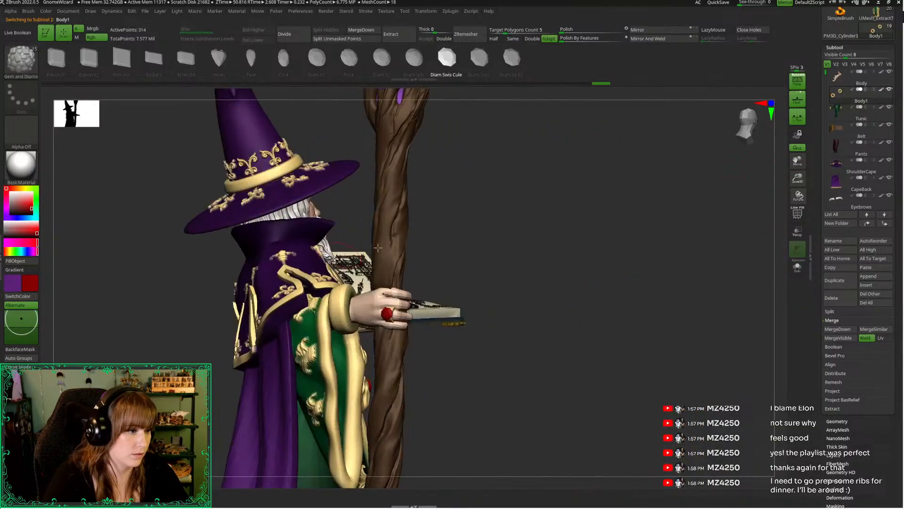
key(ctrl+d)
key(ctrl+d)
Set all subtools to their highest subdivision level and bring the whole wizard on screen
drag(650, 237, 619, 251)
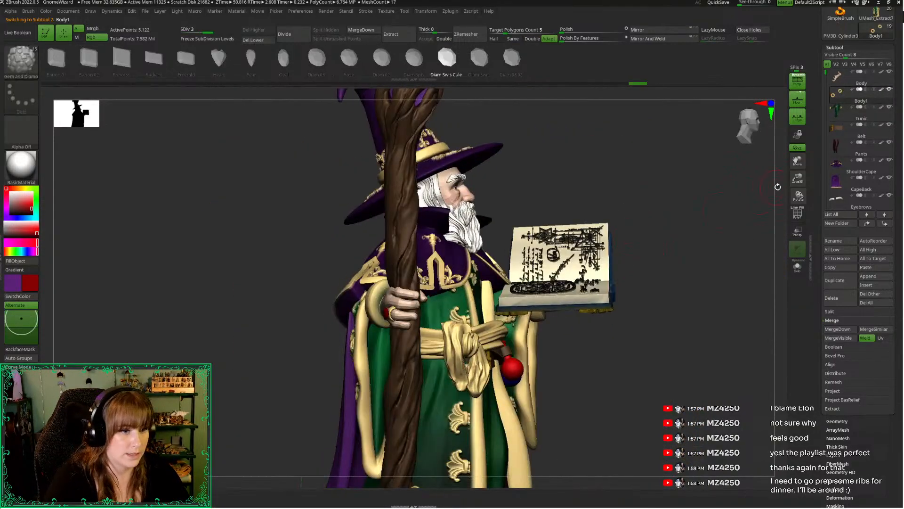
drag(794, 181, 785, 150)
drag(693, 205, 674, 212)
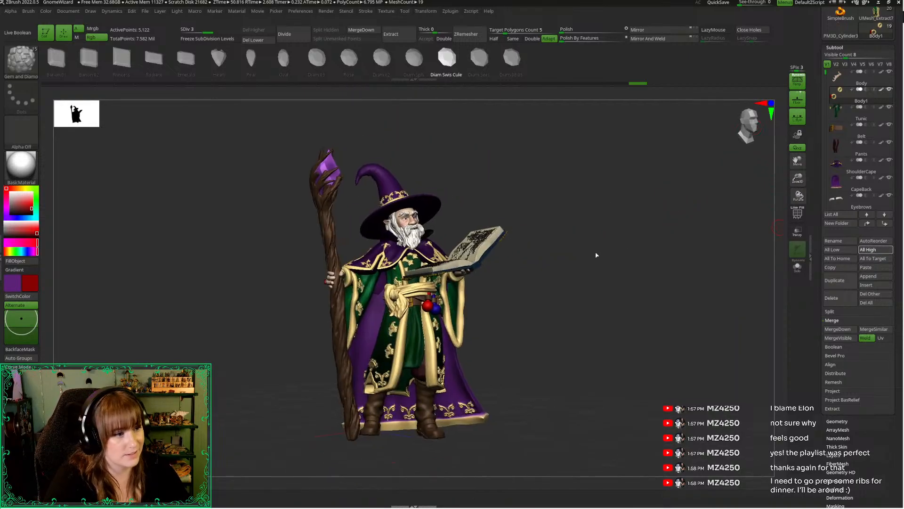
mouse_move(590, 257)
mouse_down()
mouse_move(494, 264)
mouse_move(589, 268)
mouse_up()
Switch to the Move Topological brush and frame the full wizard, staff and book from a low front angle
key(b)
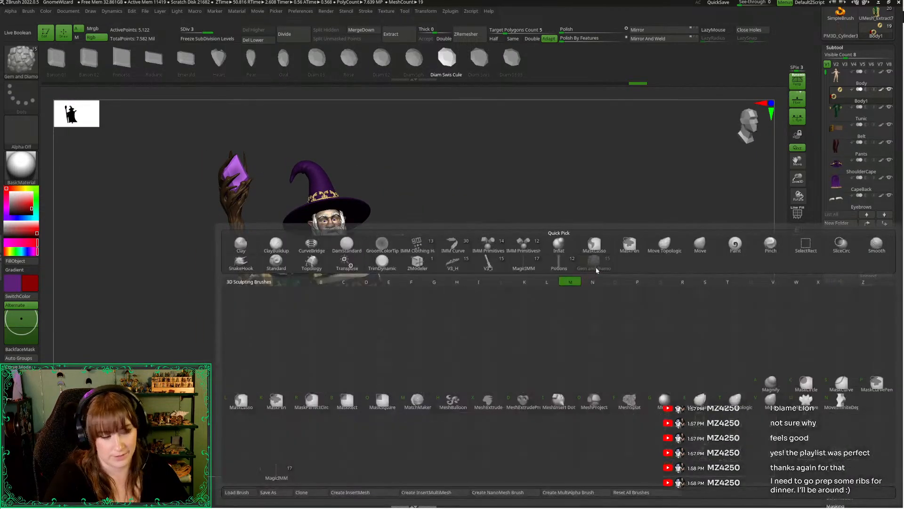
key(m)
key(t)
drag(799, 178, 784, 190)
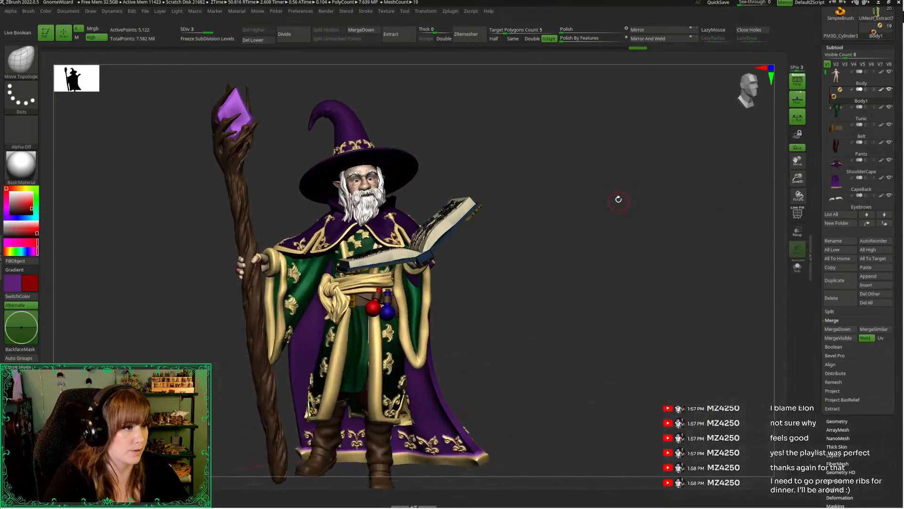
drag(618, 198, 606, 210)
alt+drag(606, 210, 585, 192)
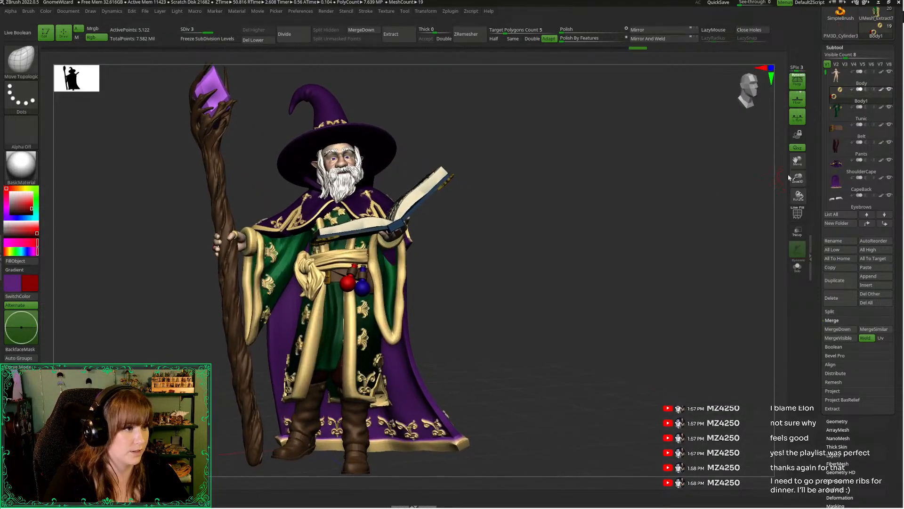
drag(797, 179, 797, 178)
alt+drag(635, 204, 636, 202)
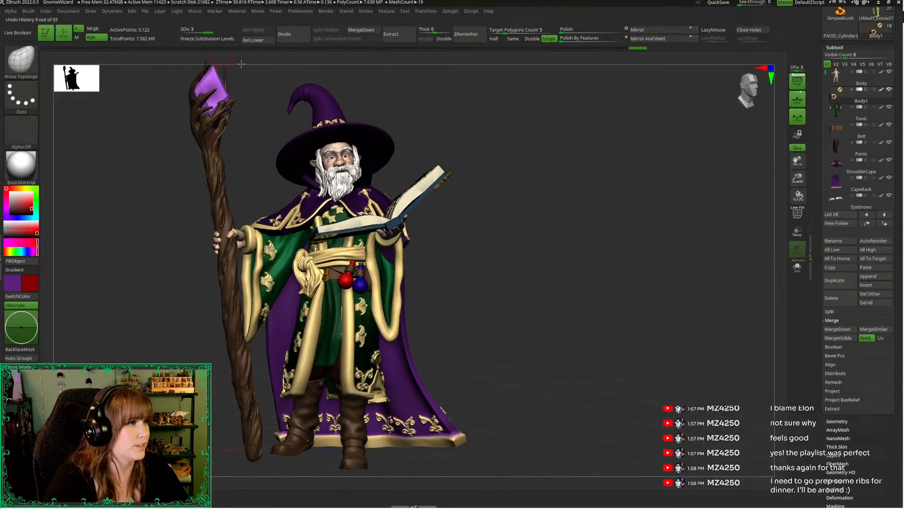
alt+drag(555, 190, 650, 192)
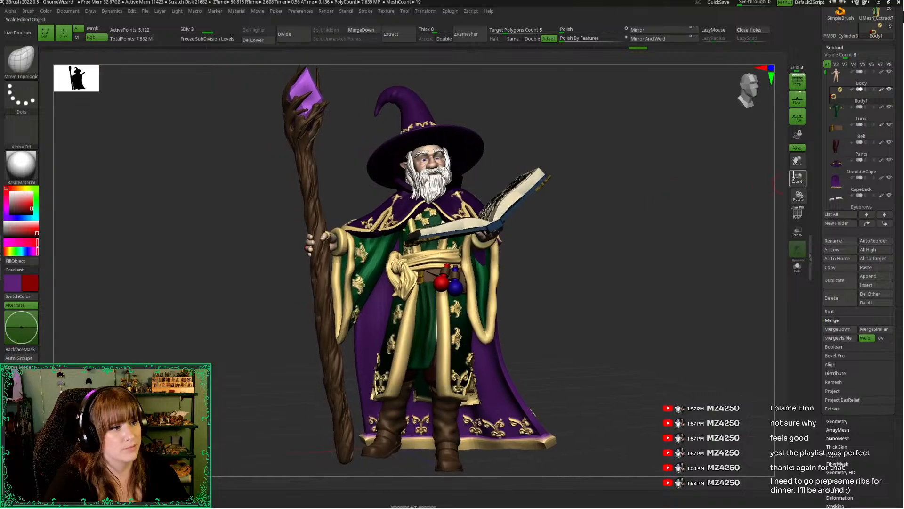
drag(797, 180, 796, 178)
alt+drag(698, 203, 696, 209)
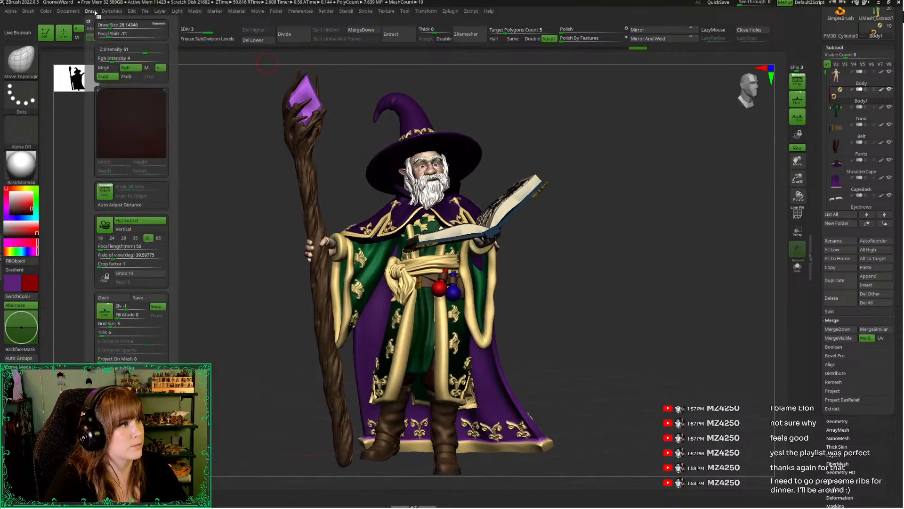
Set the document's background gradient range to about 0.27 and start a BPR render of the wizard
mouse_move(72, 19)
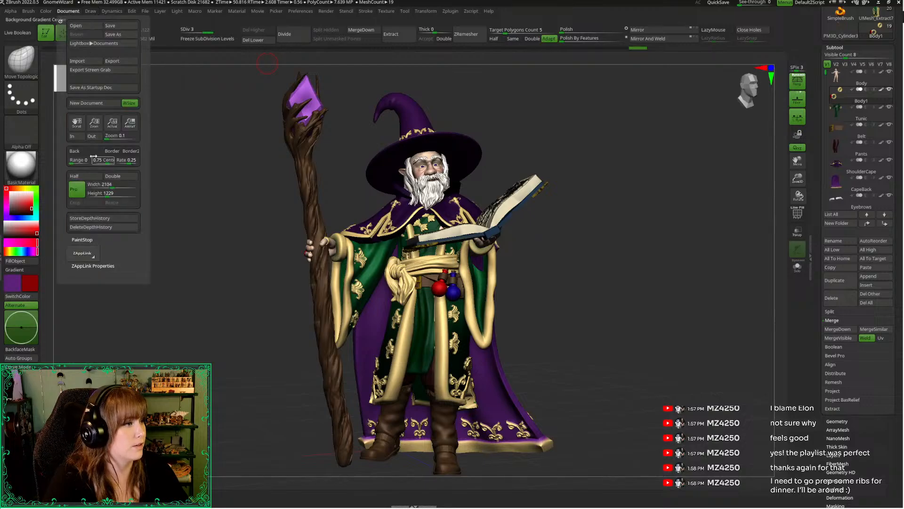
drag(70, 163, 75, 163)
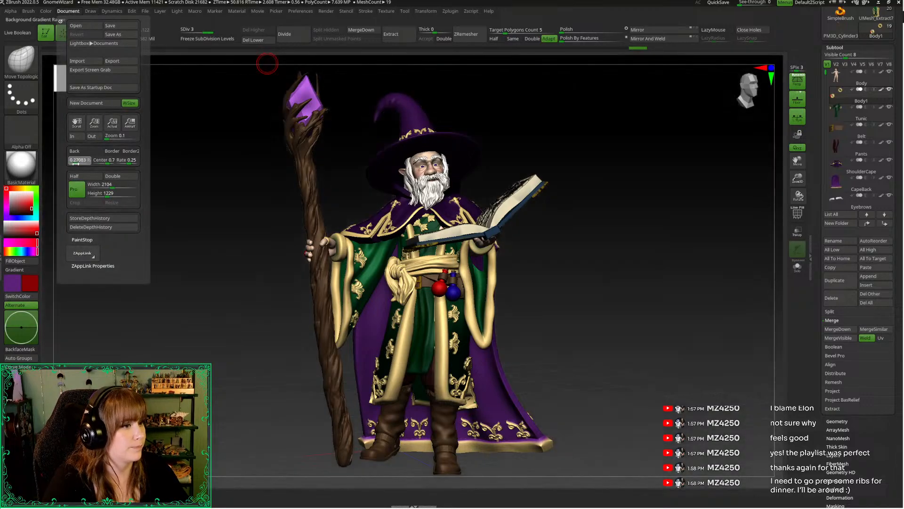
key(shift+r)
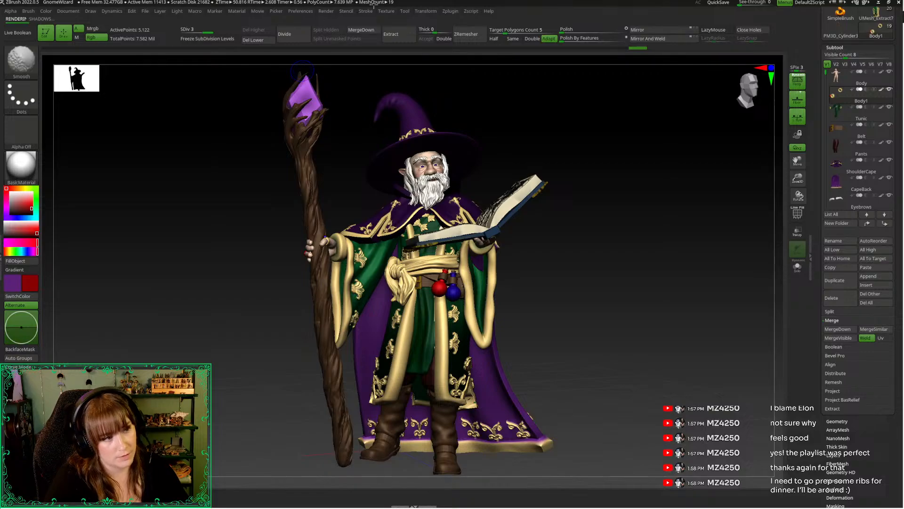